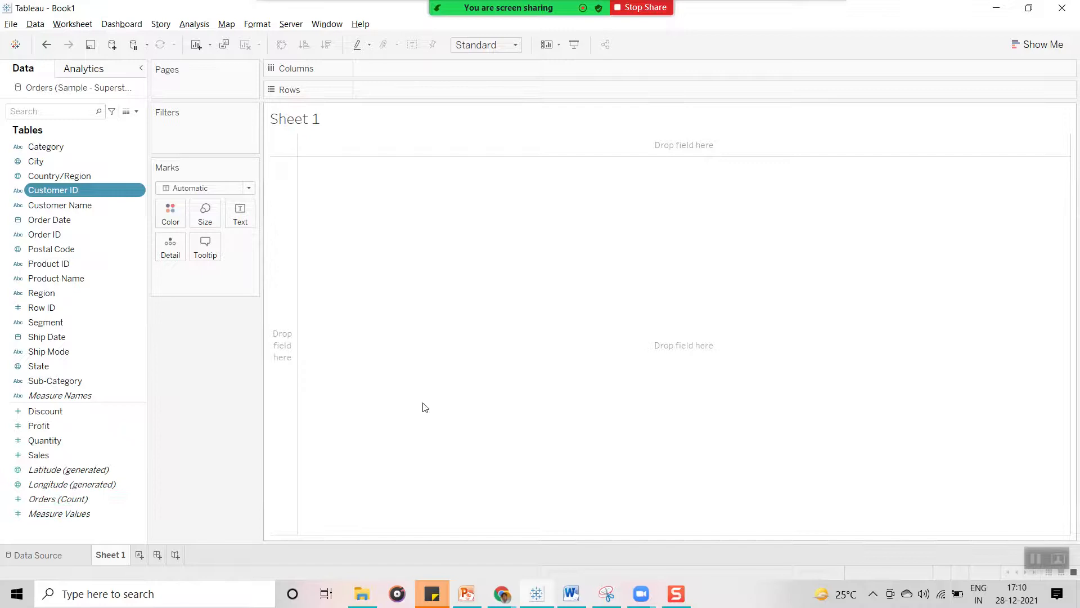
- Switch to PowerPoint, view the Dimensions and Measures slide, and return to Tableau
{"action": "key", "text": "alt+Tab"}
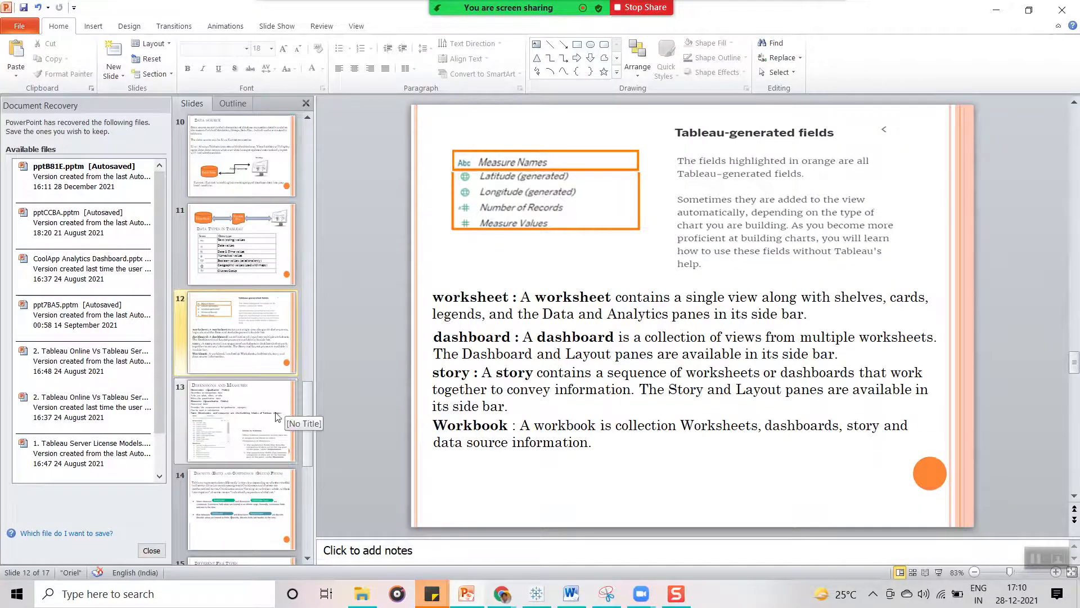
{"action": "left_click", "coordinate": [284, 422]}
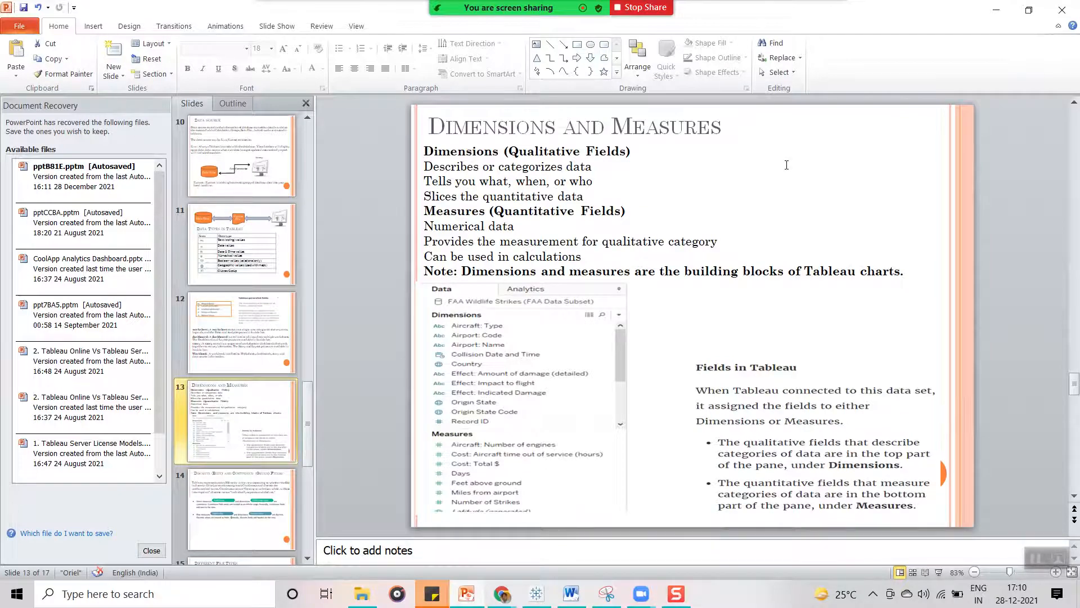
{"action": "key", "text": "alt+Tab"}
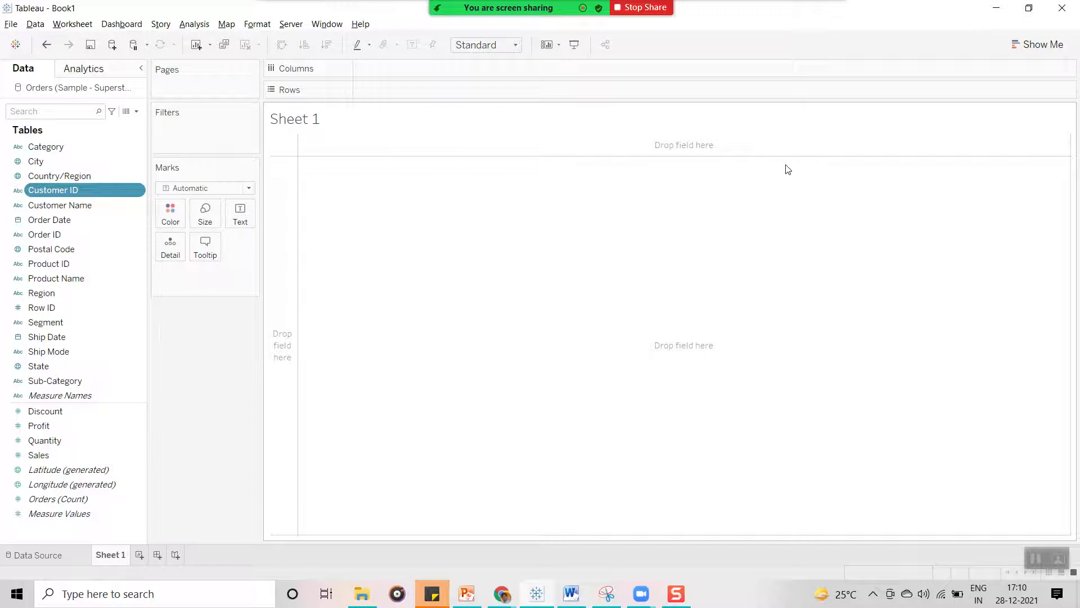
- Open the Zoom annotation tools over the shared Tableau worksheet
{"action": "mouse_move", "coordinate": [777, 7]}
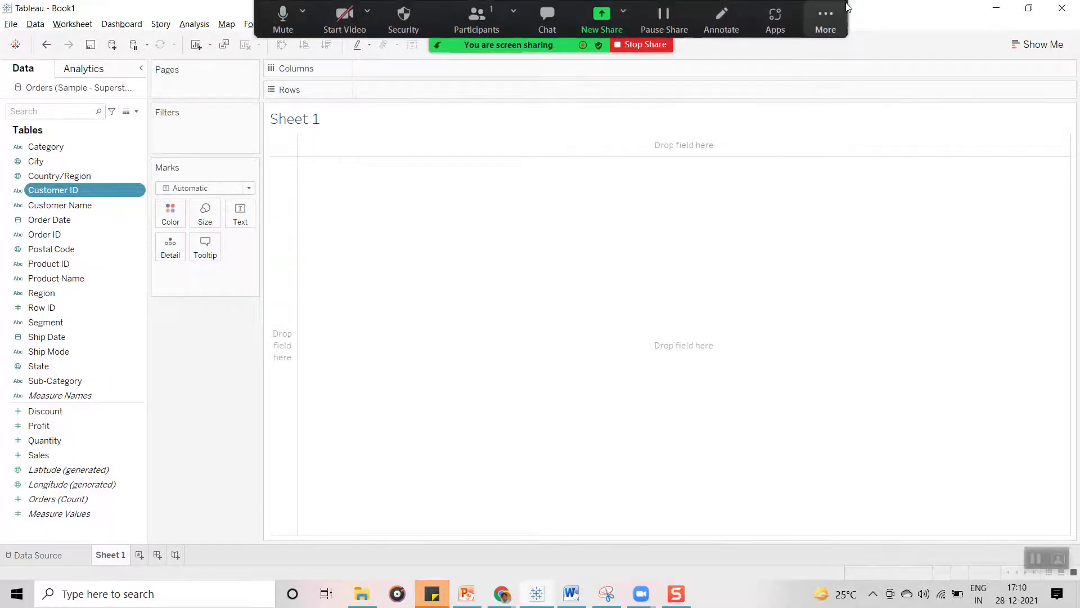
{"action": "left_click", "coordinate": [836, 14]}
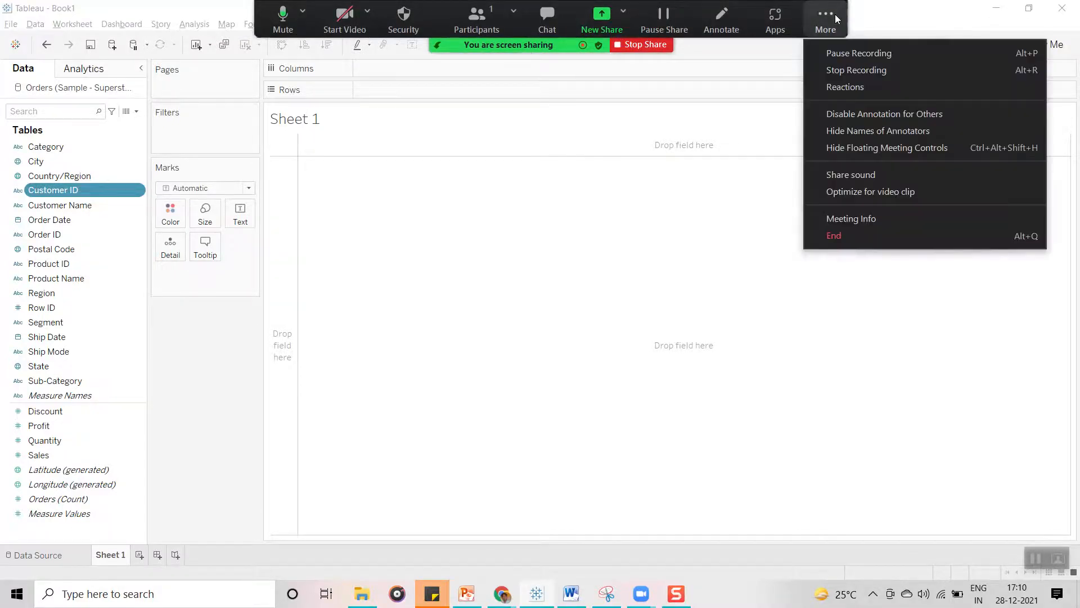
{"action": "left_click", "coordinate": [823, 15]}
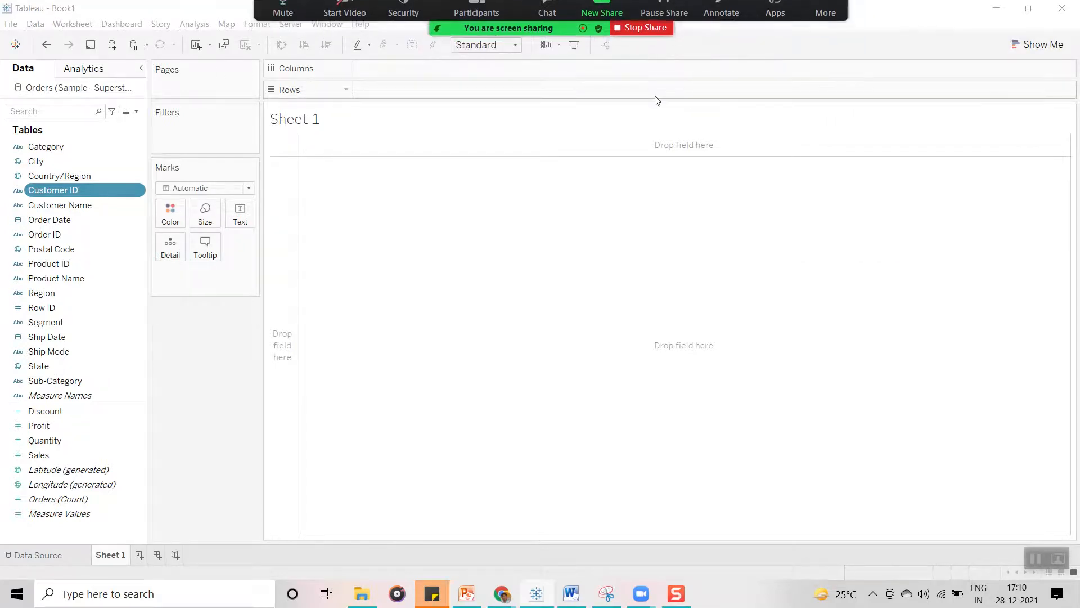
{"action": "mouse_move", "coordinate": [725, 4]}
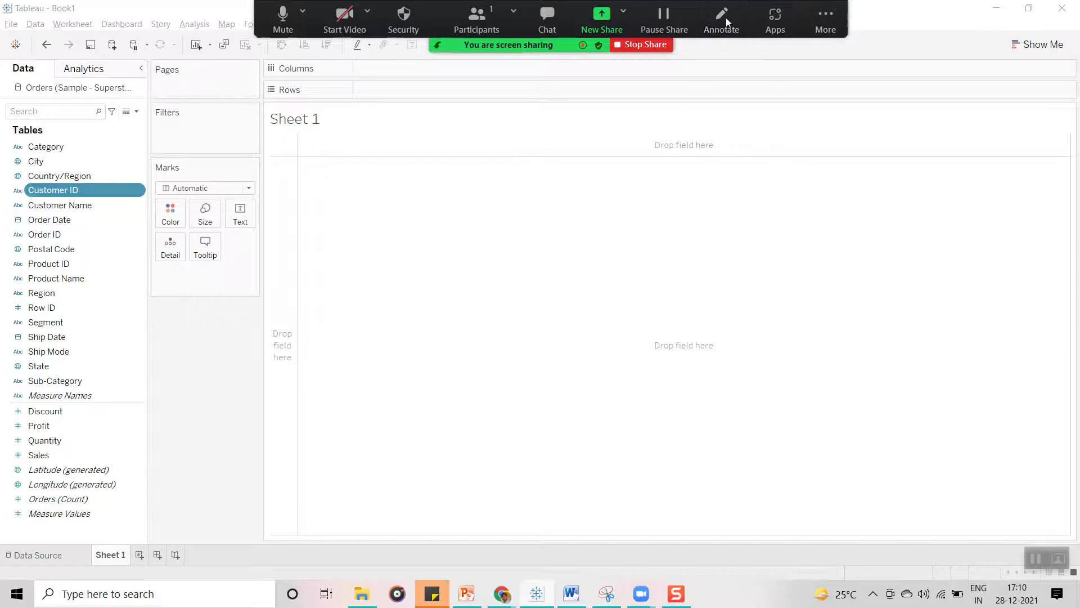
{"action": "left_click", "coordinate": [726, 19]}
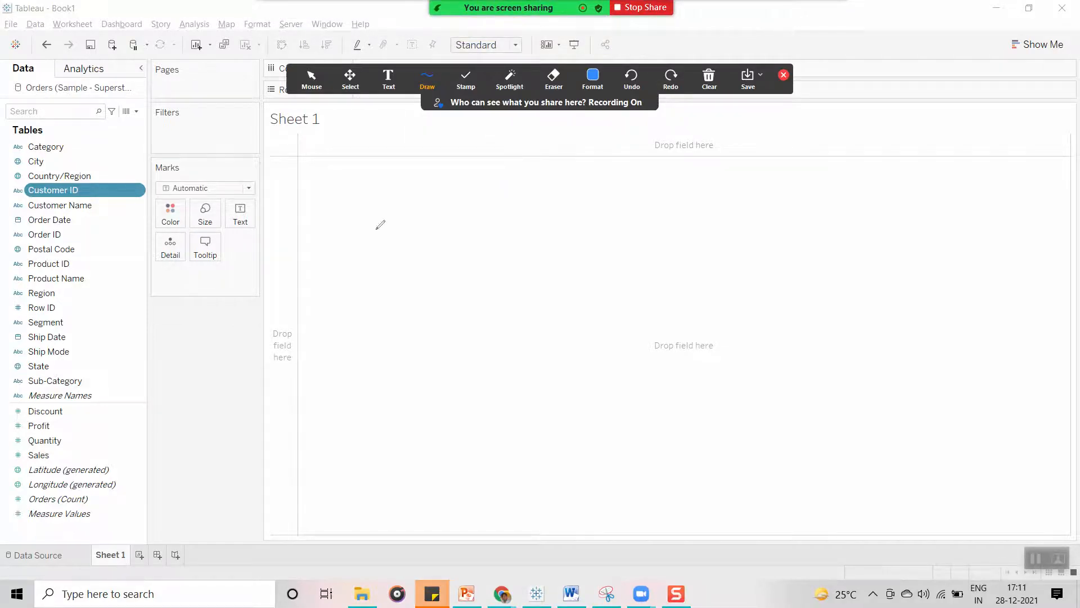
- Handwrite "12 = B" as an annotation over the empty worksheet view
{"action": "left_click_drag", "start_coordinate": [376, 214], "coordinate": [375, 253]}
{"action": "mouse_move", "coordinate": [406, 214]}
{"action": "left_mouse_down"}
{"action": "mouse_move", "coordinate": [439, 242]}
{"action": "mouse_move", "coordinate": [528, 216]}
{"action": "left_mouse_up"}
{"action": "left_click_drag", "start_coordinate": [476, 241], "coordinate": [528, 242]}
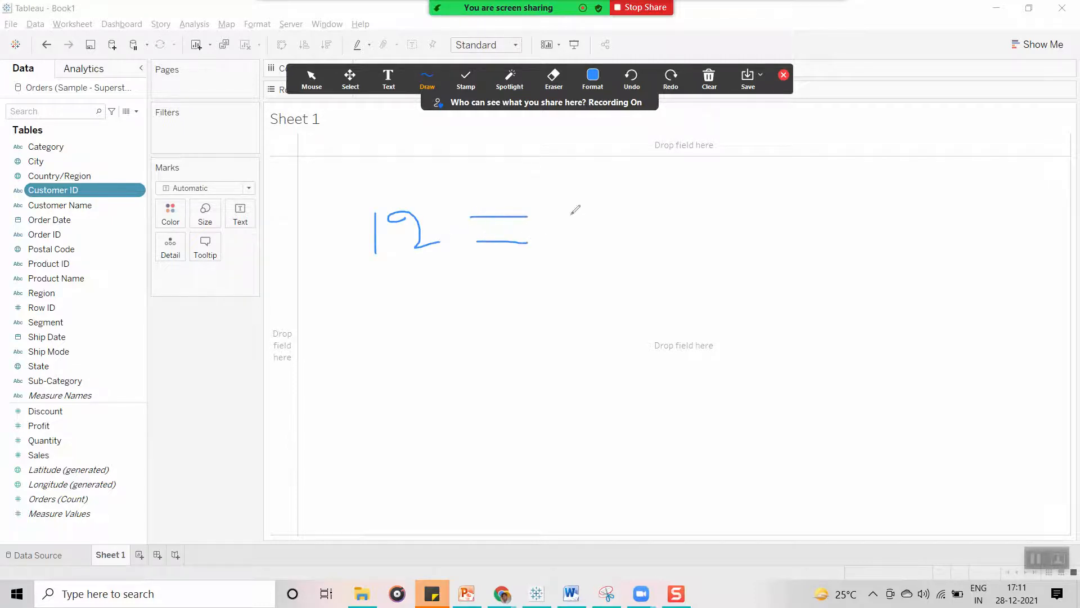
{"action": "mouse_move", "coordinate": [581, 210]}
{"action": "left_mouse_down"}
{"action": "mouse_move", "coordinate": [579, 244]}
{"action": "mouse_move", "coordinate": [582, 208]}
{"action": "mouse_move", "coordinate": [600, 214]}
{"action": "mouse_move", "coordinate": [585, 250]}
{"action": "mouse_move", "coordinate": [574, 237]}
{"action": "left_mouse_up"}
- Switch to PowerPoint and circle "Qualitative Fields" and "Quantitative Fields" on the Dimensions and Measures slide
{"action": "key", "text": "alt+Tab"}
{"action": "key", "text": "alt+Tab"}
{"action": "key", "text": "alt+Tab"}
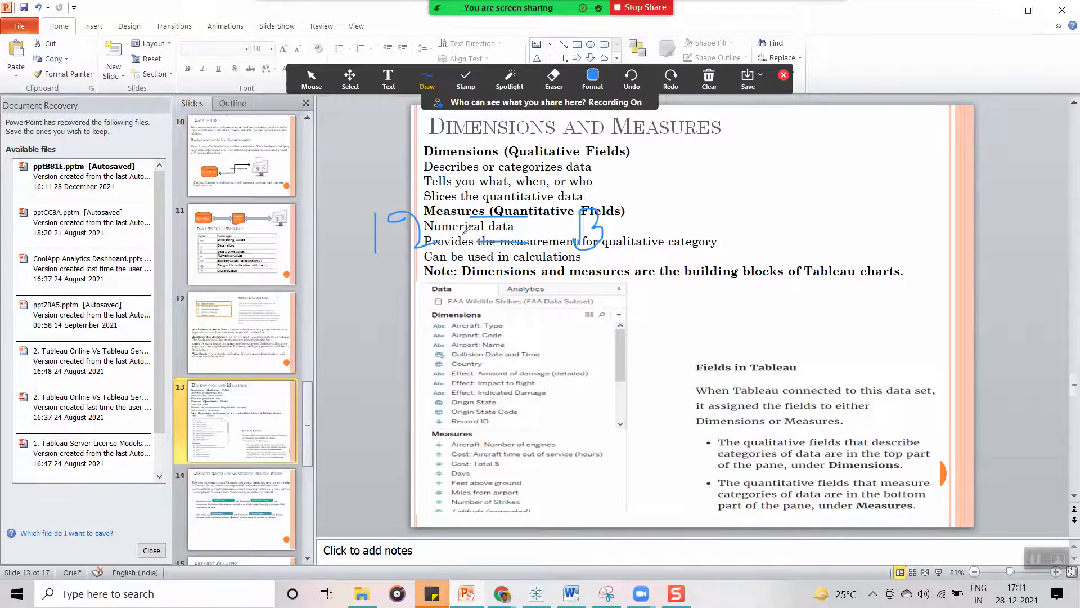
{"action": "mouse_move", "coordinate": [637, 135]}
{"action": "left_mouse_down"}
{"action": "mouse_move", "coordinate": [488, 135]}
{"action": "mouse_move", "coordinate": [554, 159]}
{"action": "mouse_move", "coordinate": [641, 151]}
{"action": "mouse_move", "coordinate": [637, 136]}
{"action": "left_mouse_up"}
{"action": "mouse_move", "coordinate": [614, 200]}
{"action": "left_mouse_down"}
{"action": "mouse_move", "coordinate": [489, 196]}
{"action": "mouse_move", "coordinate": [518, 228]}
{"action": "mouse_move", "coordinate": [630, 209]}
{"action": "left_mouse_up"}
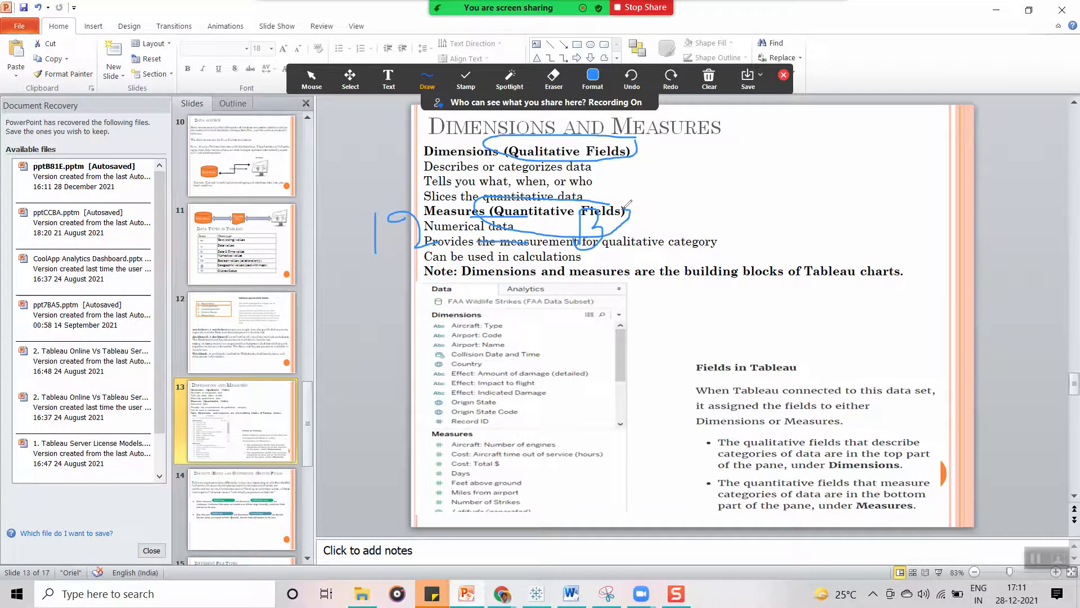
- Return to Tableau, circle the handwritten 12 and B repeatedly, and write 10 beneath the 12
{"action": "key", "text": "alt+Tab"}
{"action": "key", "text": "Tab"}
{"action": "key", "text": "Tab"}
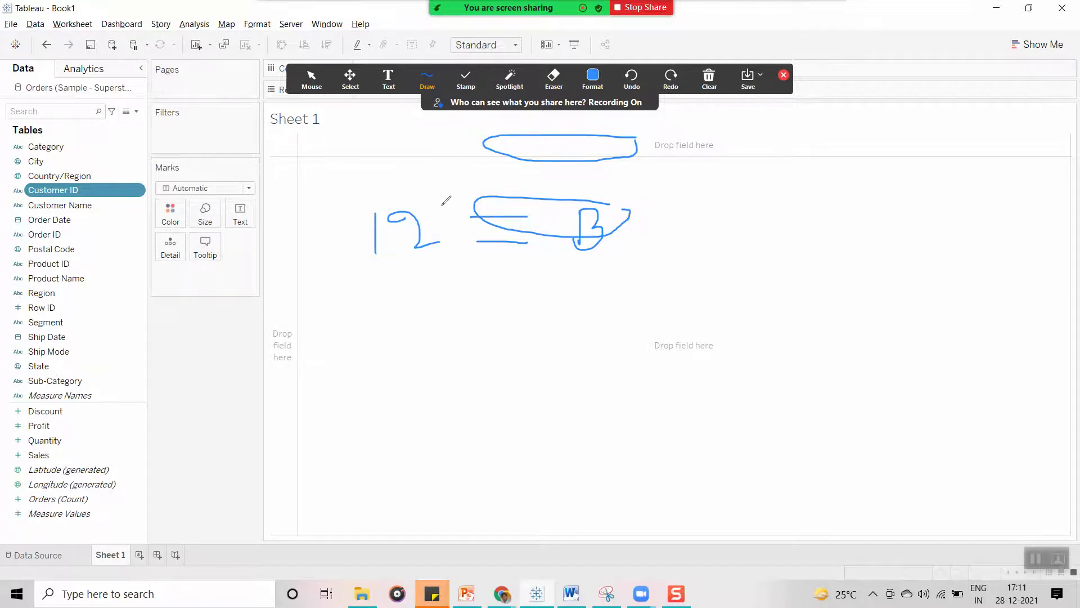
{"action": "mouse_move", "coordinate": [437, 200]}
{"action": "left_mouse_down"}
{"action": "mouse_move", "coordinate": [337, 254]}
{"action": "mouse_move", "coordinate": [512, 239]}
{"action": "mouse_move", "coordinate": [435, 194]}
{"action": "left_mouse_up"}
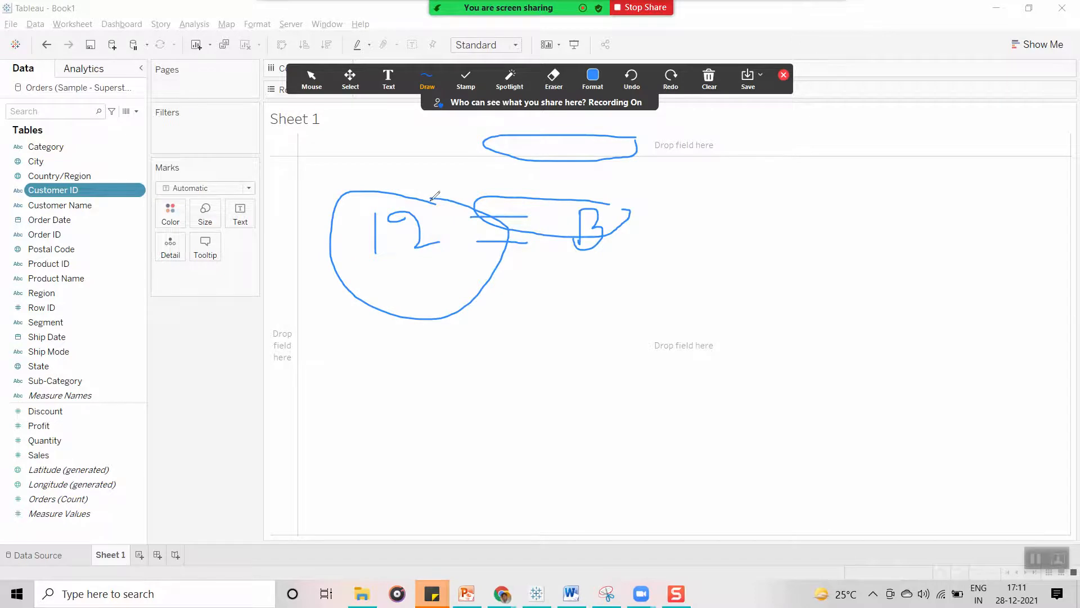
{"action": "mouse_move", "coordinate": [624, 197]}
{"action": "left_mouse_down"}
{"action": "mouse_move", "coordinate": [587, 192]}
{"action": "mouse_move", "coordinate": [581, 274]}
{"action": "mouse_move", "coordinate": [630, 190]}
{"action": "mouse_move", "coordinate": [617, 197]}
{"action": "left_mouse_up"}
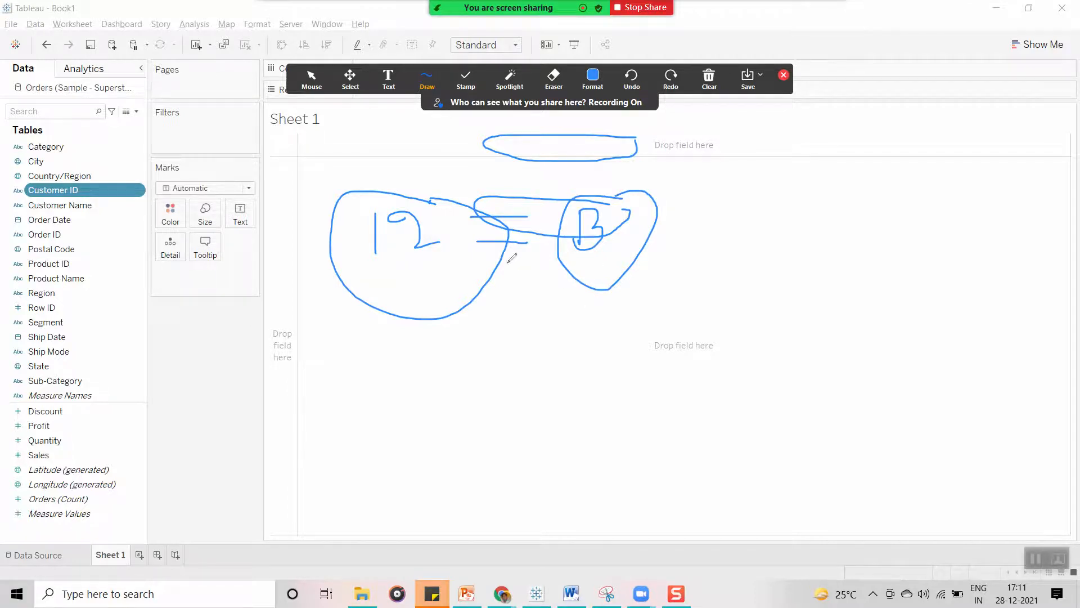
{"action": "mouse_move", "coordinate": [376, 250]}
{"action": "left_mouse_down"}
{"action": "mouse_move", "coordinate": [403, 260]}
{"action": "mouse_move", "coordinate": [422, 196]}
{"action": "mouse_move", "coordinate": [362, 219]}
{"action": "mouse_move", "coordinate": [374, 265]}
{"action": "left_mouse_up"}
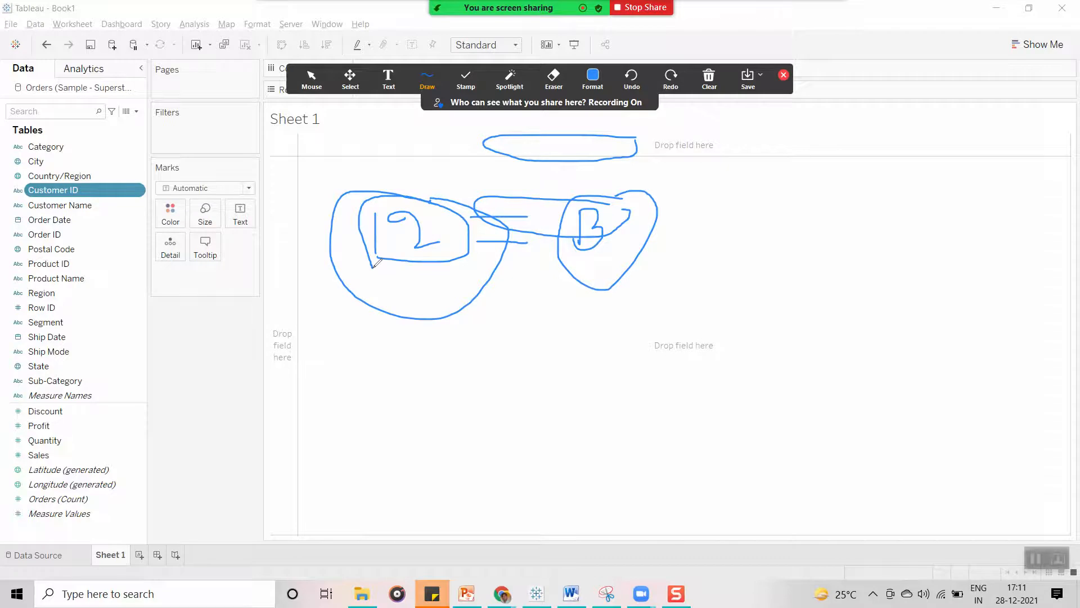
{"action": "mouse_move", "coordinate": [413, 281]}
{"action": "left_mouse_down"}
{"action": "mouse_move", "coordinate": [423, 303]}
{"action": "mouse_move", "coordinate": [430, 273]}
{"action": "left_mouse_up"}
{"action": "mouse_move", "coordinate": [361, 222]}
{"action": "left_mouse_down"}
{"action": "mouse_move", "coordinate": [479, 255]}
{"action": "mouse_move", "coordinate": [365, 204]}
{"action": "left_mouse_up"}
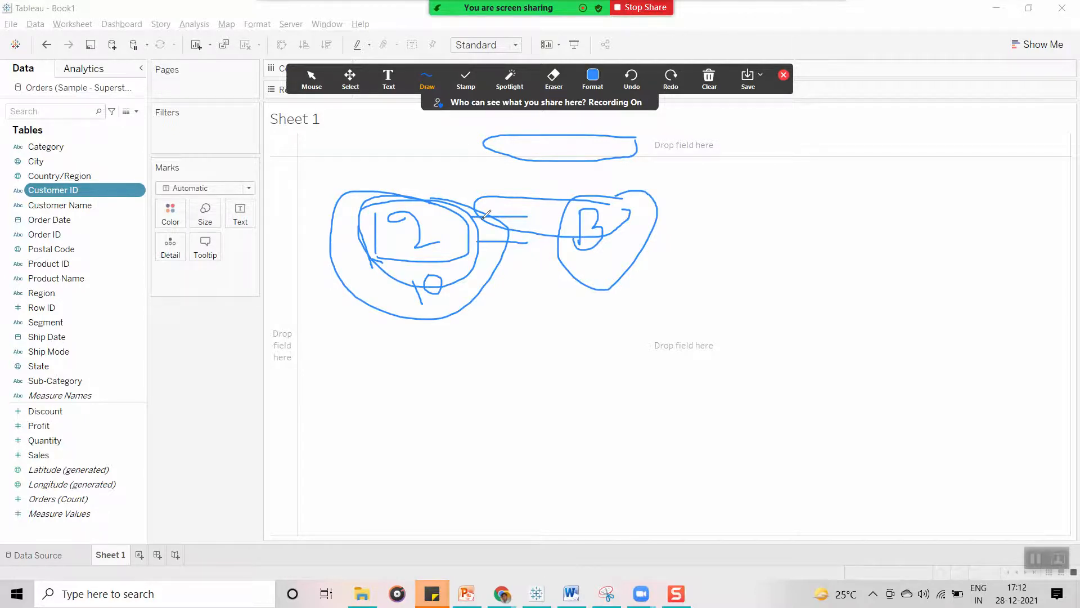
{"action": "mouse_move", "coordinate": [588, 194]}
{"action": "left_mouse_down"}
{"action": "mouse_move", "coordinate": [573, 211]}
{"action": "mouse_move", "coordinate": [597, 258]}
{"action": "mouse_move", "coordinate": [586, 204]}
{"action": "left_mouse_up"}
{"action": "mouse_move", "coordinate": [411, 204]}
{"action": "left_mouse_down"}
{"action": "mouse_move", "coordinate": [353, 224]}
{"action": "mouse_move", "coordinate": [455, 248]}
{"action": "mouse_move", "coordinate": [400, 197]}
{"action": "left_mouse_up"}
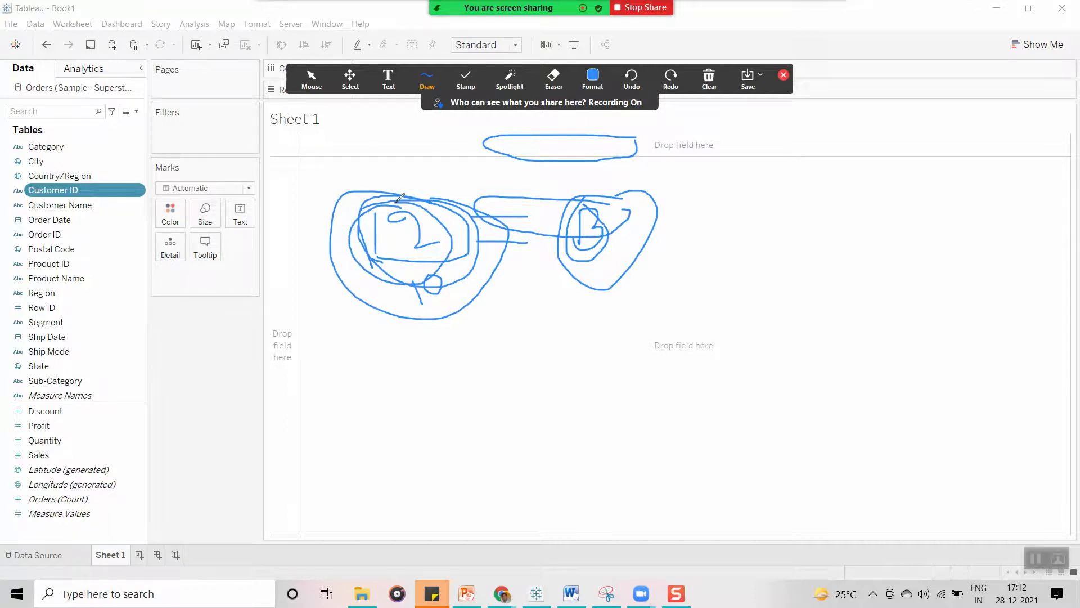
- Clear all annotation drawings, move the annotation toolbar up off the shelves, and switch back to the normal mouse pointer
{"action": "left_click", "coordinate": [709, 79]}
{"action": "left_click", "coordinate": [710, 106]}
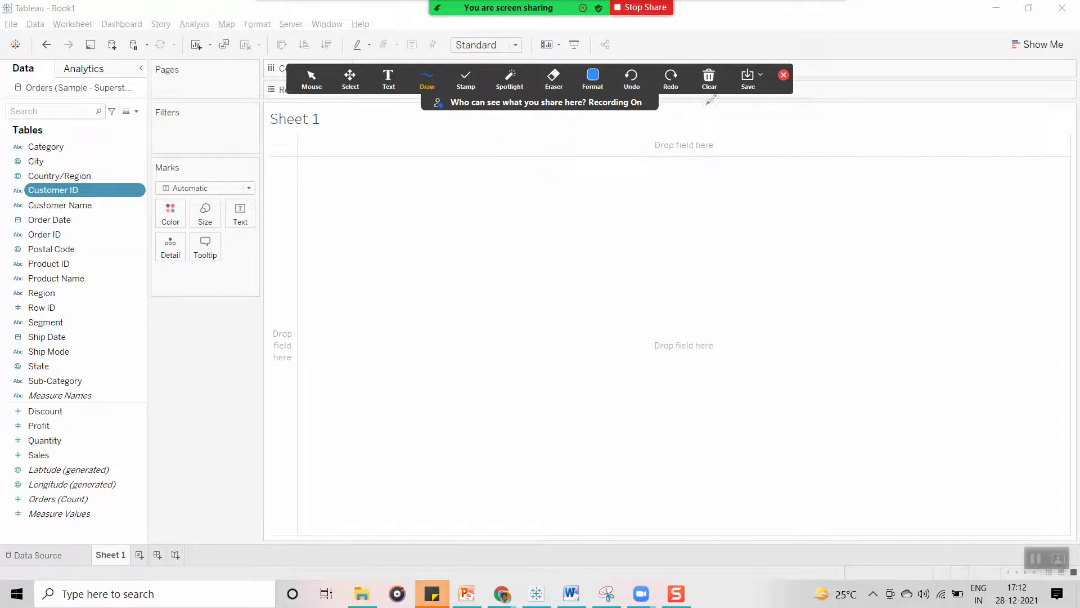
{"action": "left_click", "coordinate": [465, 77]}
{"action": "left_click", "coordinate": [437, 16]}
{"action": "left_click", "coordinate": [320, 22]}
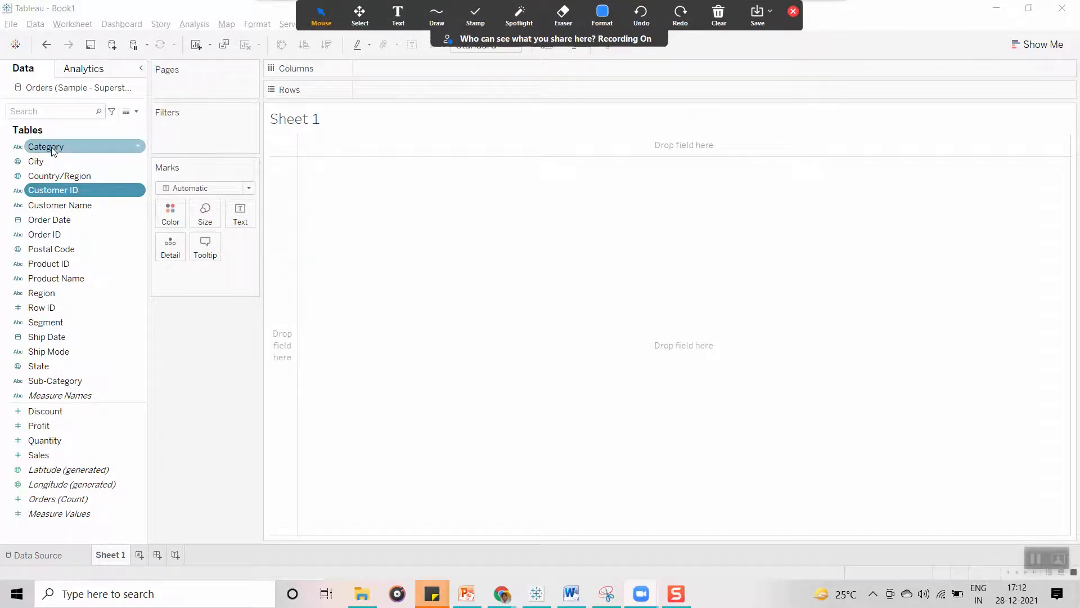
- Place Category on Rows and show Sales as text for each category
{"action": "left_click_drag", "start_coordinate": [52, 147], "coordinate": [383, 95]}
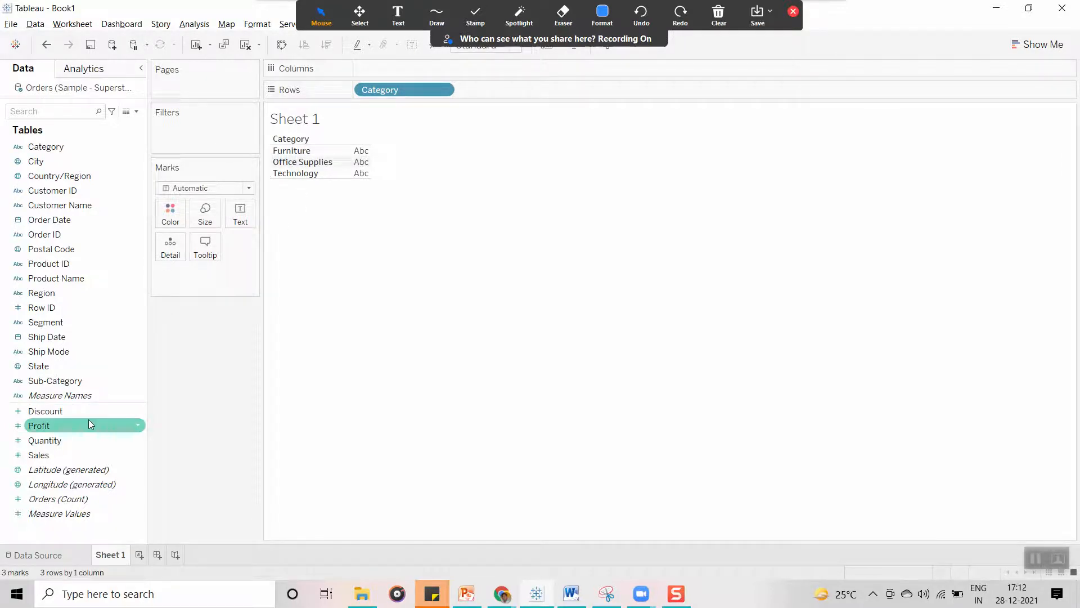
{"action": "left_click_drag", "start_coordinate": [39, 455], "coordinate": [245, 220]}
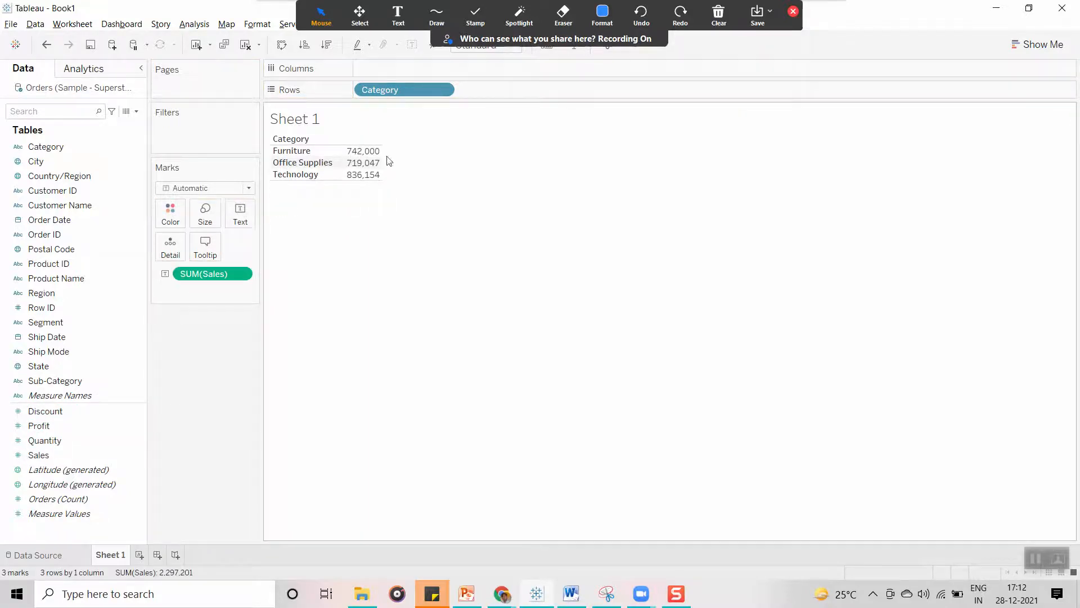
{"action": "mouse_move", "coordinate": [345, 160]}
- Switch to PowerPoint and examine the slide's definitions of dimensions and measures and its Fields in Tableau illustration, comparing with the worksheet's fields
{"action": "key", "text": "alt+Tab"}
{"action": "key", "text": "alt+Tab"}
{"action": "key", "text": "alt+Tab"}
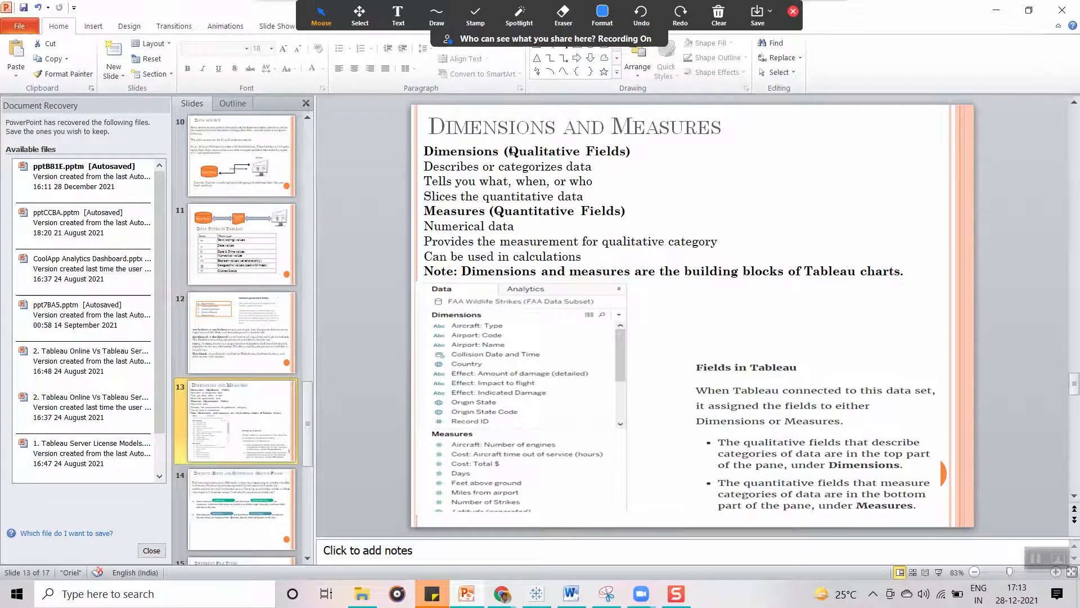
{"action": "left_click_drag", "start_coordinate": [509, 151], "coordinate": [627, 153]}
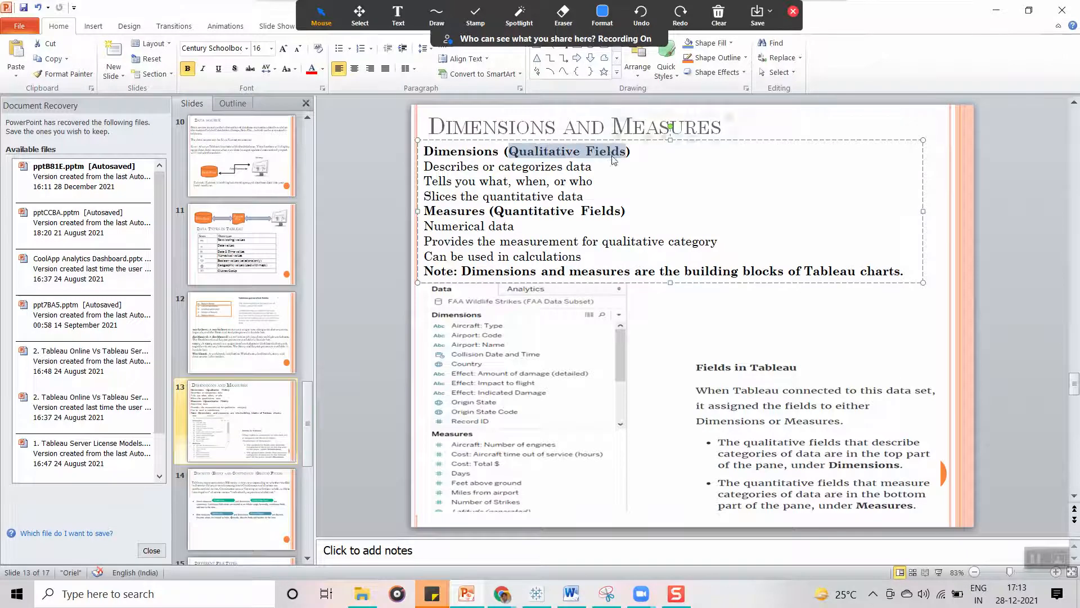
{"action": "left_click", "coordinate": [681, 186]}
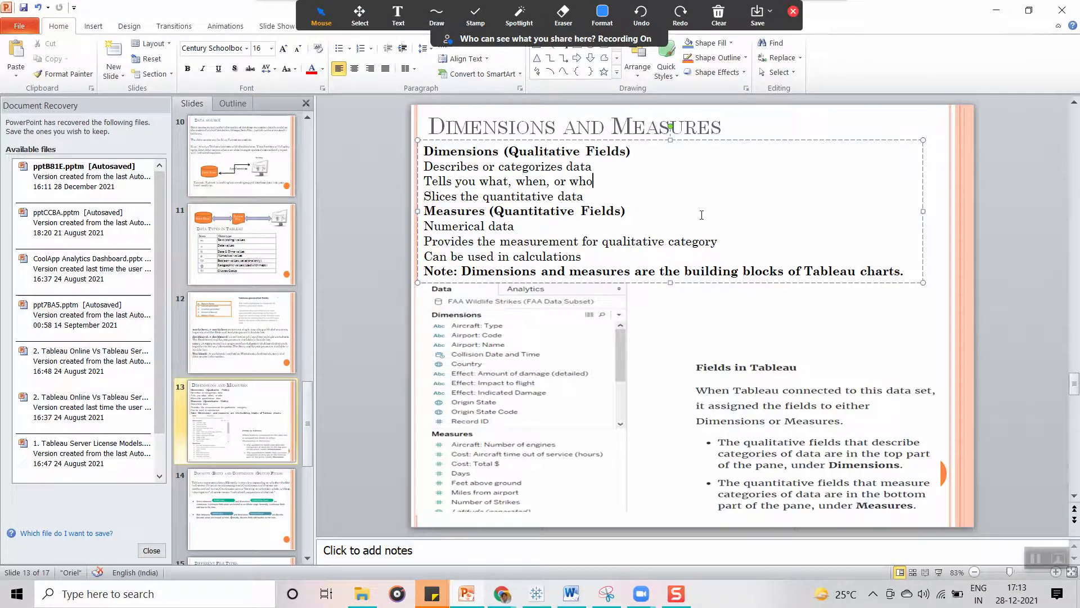
{"action": "key", "text": "alt+Tab"}
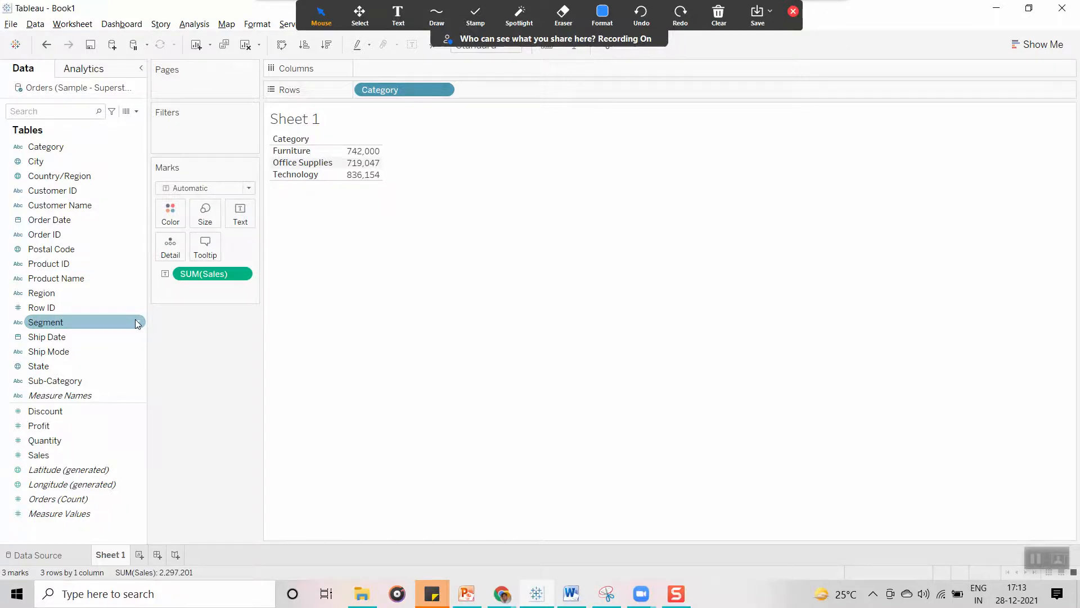
{"action": "key", "text": "alt+Tab"}
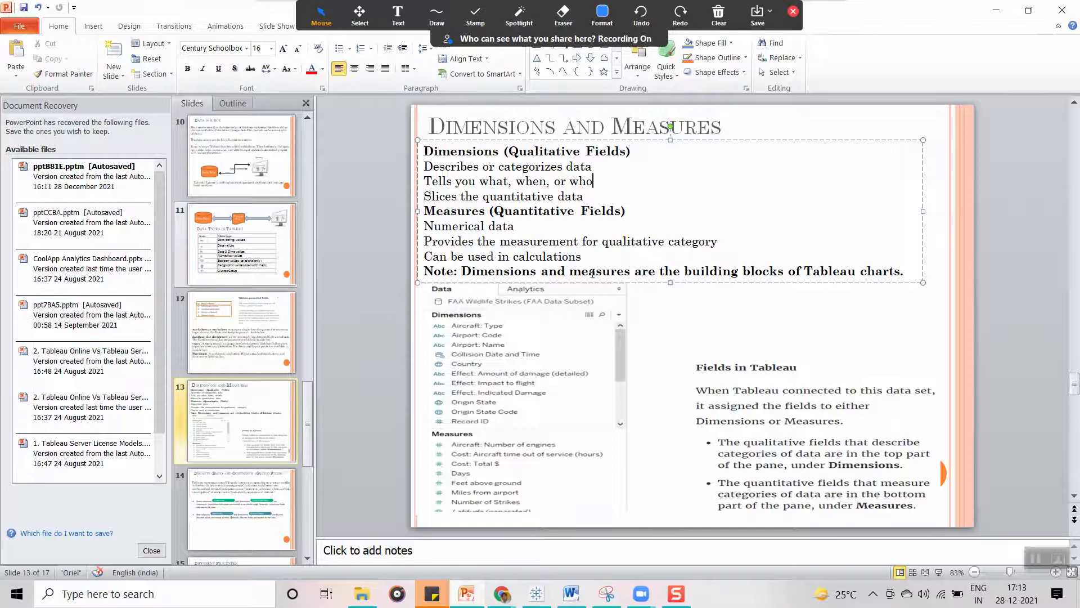
{"action": "left_click", "coordinate": [708, 401]}
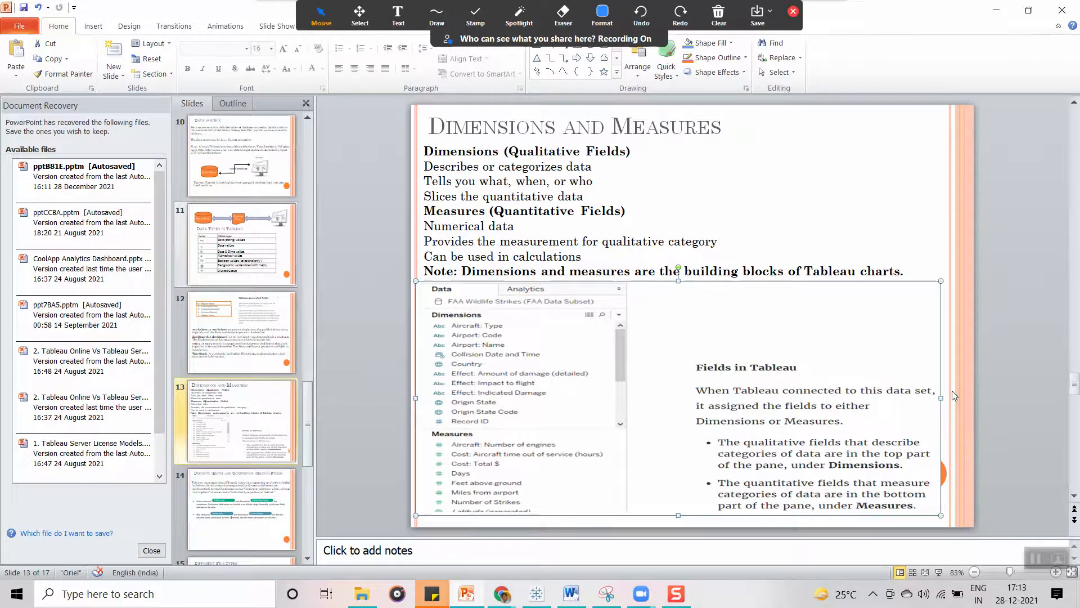
- Return to Tableau and remove both Sales and Category from the worksheet view
{"action": "key", "text": "alt+Tab"}
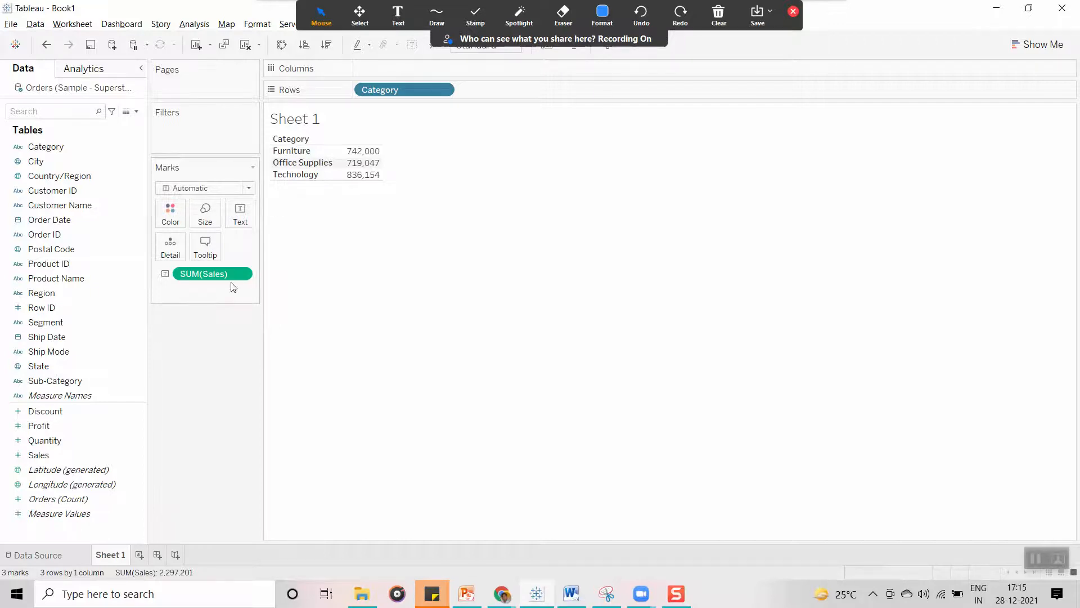
{"action": "left_click_drag", "start_coordinate": [221, 281], "coordinate": [220, 342]}
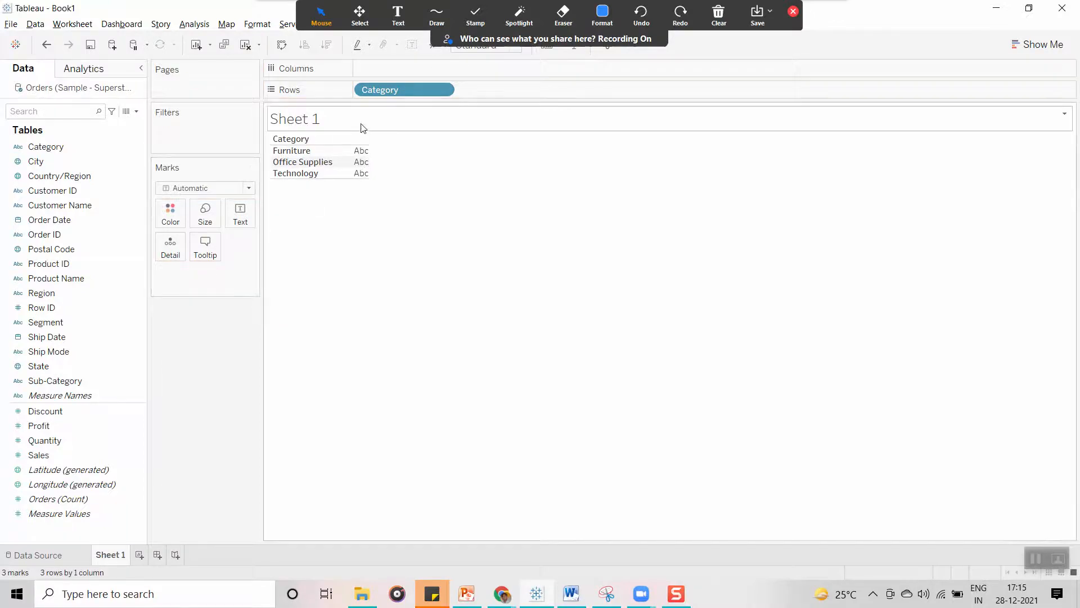
{"action": "left_click_drag", "start_coordinate": [388, 94], "coordinate": [251, 328]}
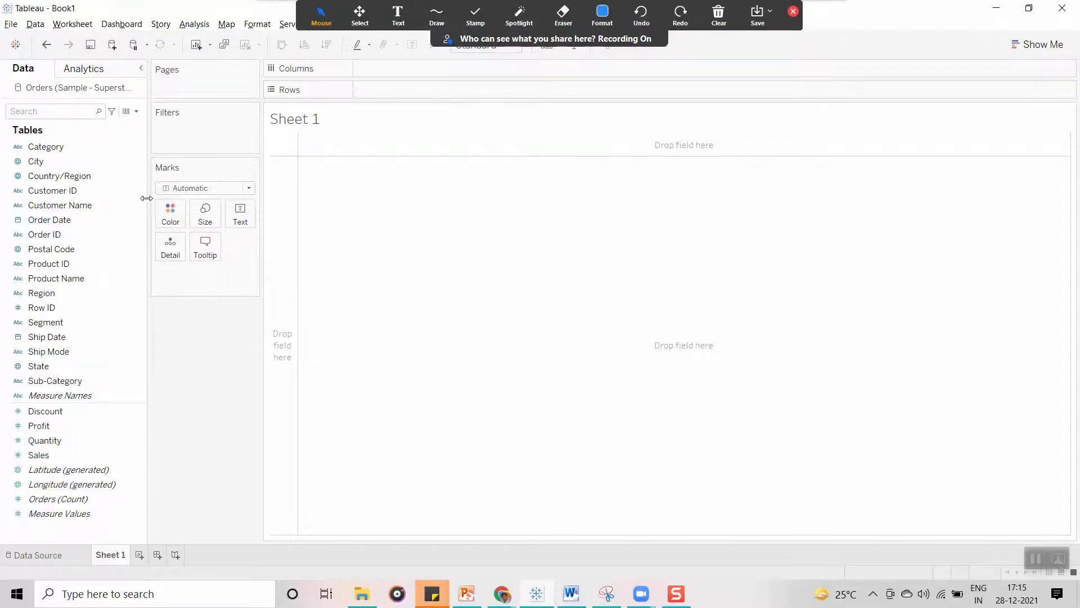
- Place Category on Rows and select the Furniture, Office Supplies and Technology row headers in turn
{"action": "left_click", "coordinate": [65, 146]}
{"action": "left_click_drag", "start_coordinate": [65, 147], "coordinate": [413, 93]}
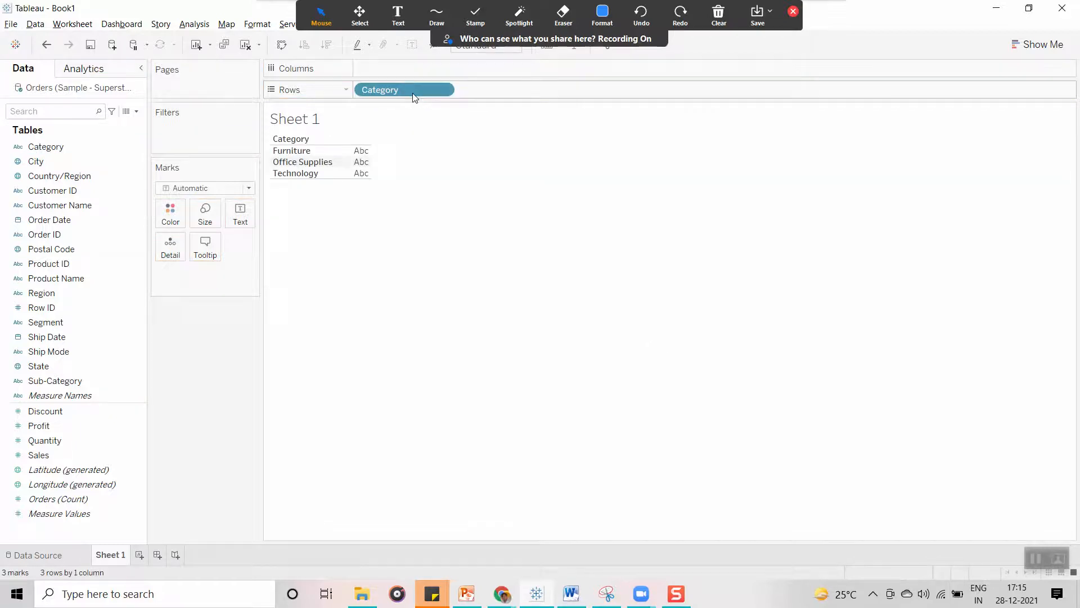
{"action": "left_click", "coordinate": [289, 155]}
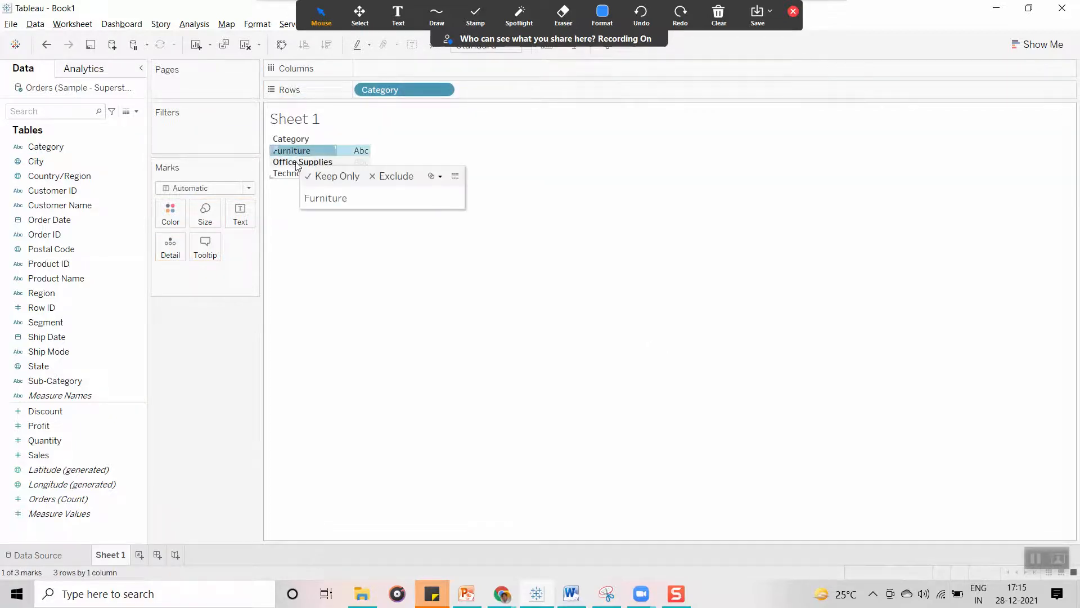
{"action": "left_click", "coordinate": [289, 163], "text": "ctrl"}
{"action": "left_click", "coordinate": [289, 174]}
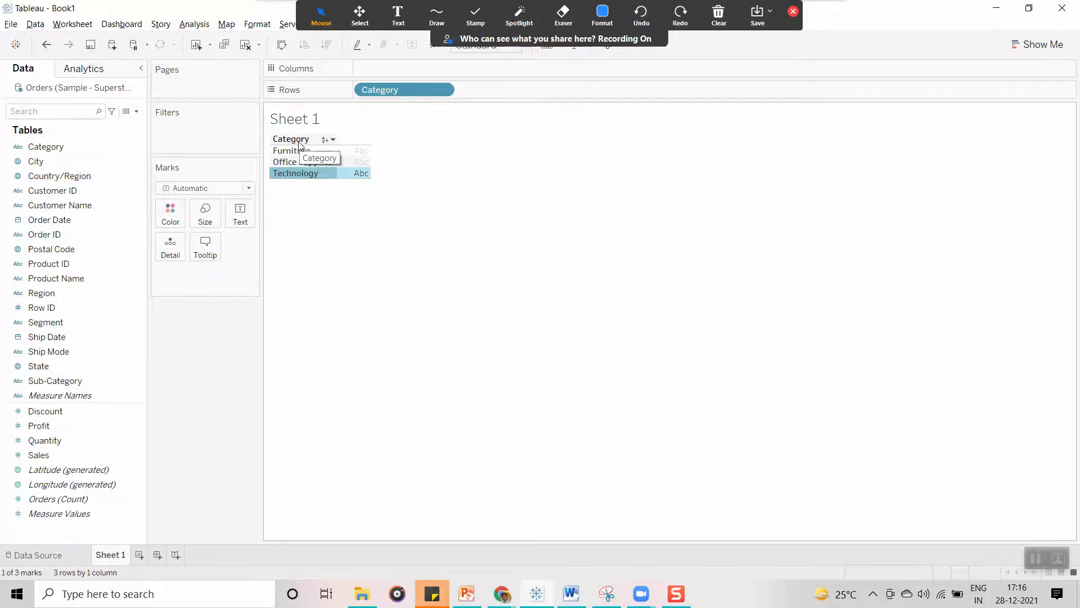
- Replace Category on Rows with the Discount measure
{"action": "left_click_drag", "start_coordinate": [386, 93], "coordinate": [174, 350]}
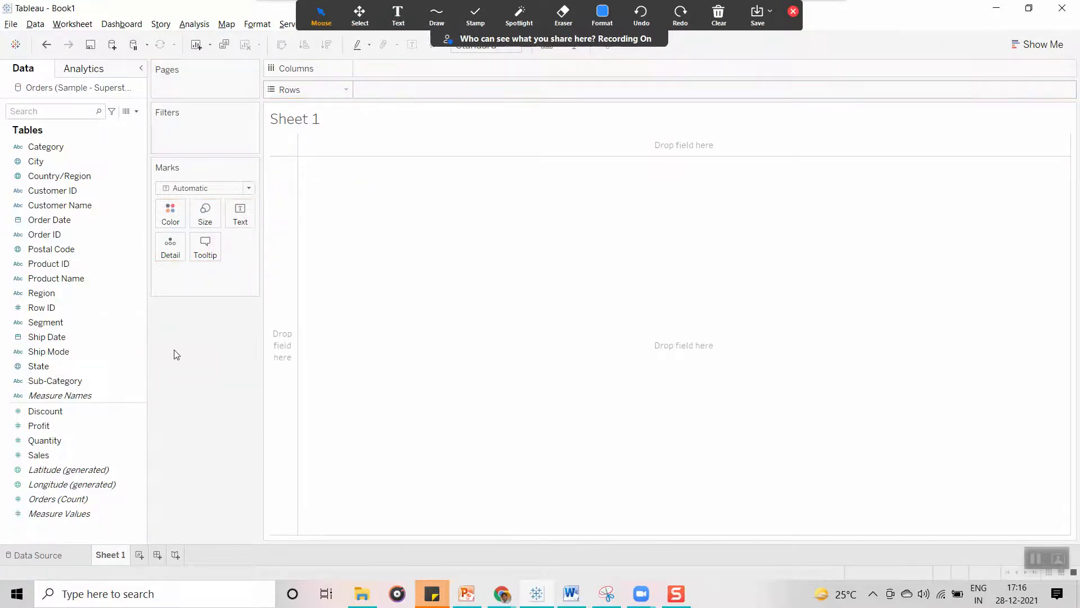
{"action": "mouse_move", "coordinate": [45, 411]}
{"action": "left_mouse_down"}
{"action": "mouse_move", "coordinate": [389, 195]}
{"action": "mouse_move", "coordinate": [408, 99]}
{"action": "left_mouse_up"}
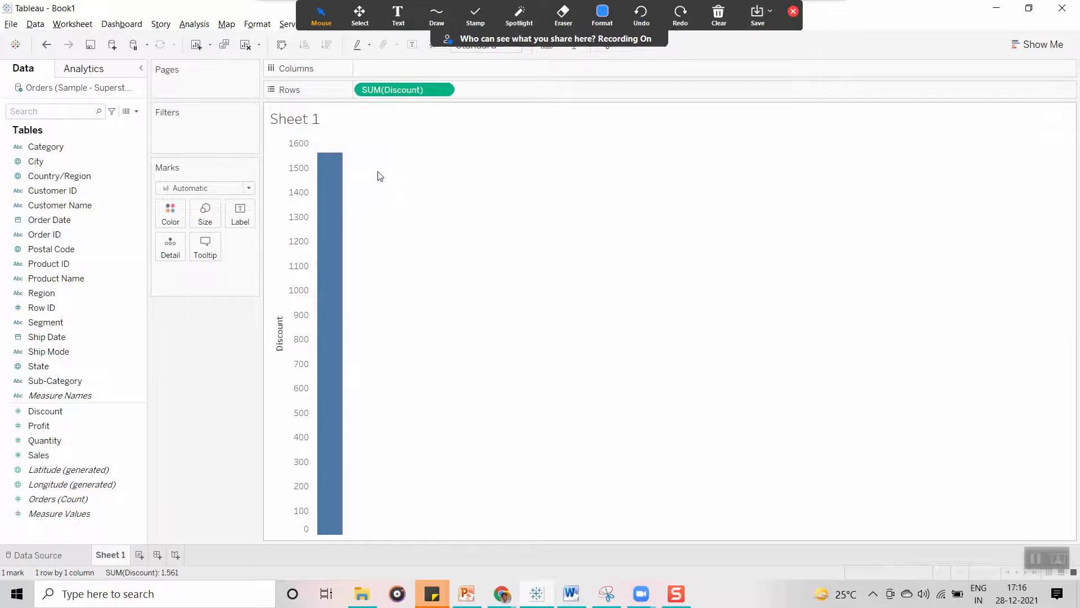
- Select the Discount axis to examine its continuous range of values
{"action": "left_click", "coordinate": [305, 527]}
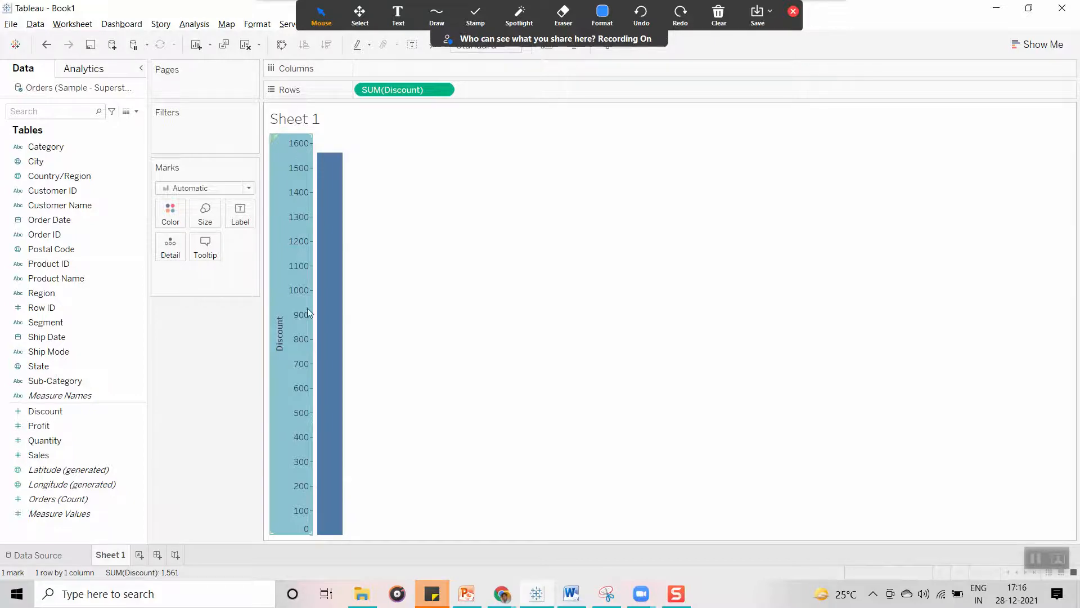
{"action": "mouse_move", "coordinate": [298, 271]}
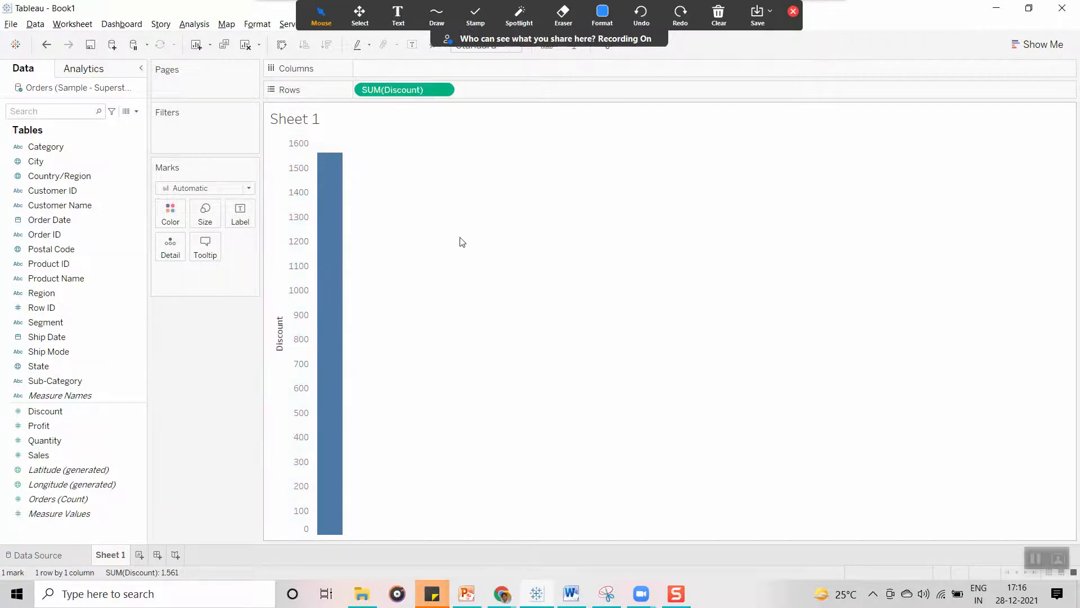
- Add a text annotation reading "Dimensions (Discrete Fileds)" in the empty area beside the Discount bar
{"action": "left_click", "coordinate": [398, 14]}
{"action": "left_click", "coordinate": [395, 175]}
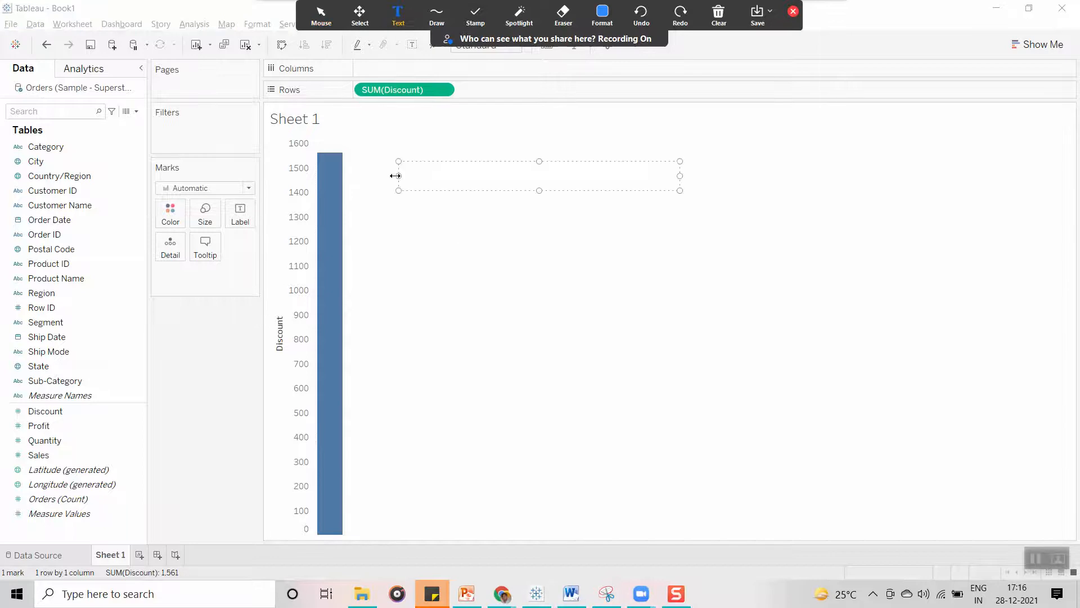
{"action": "type", "text": "Dimensions ()"}
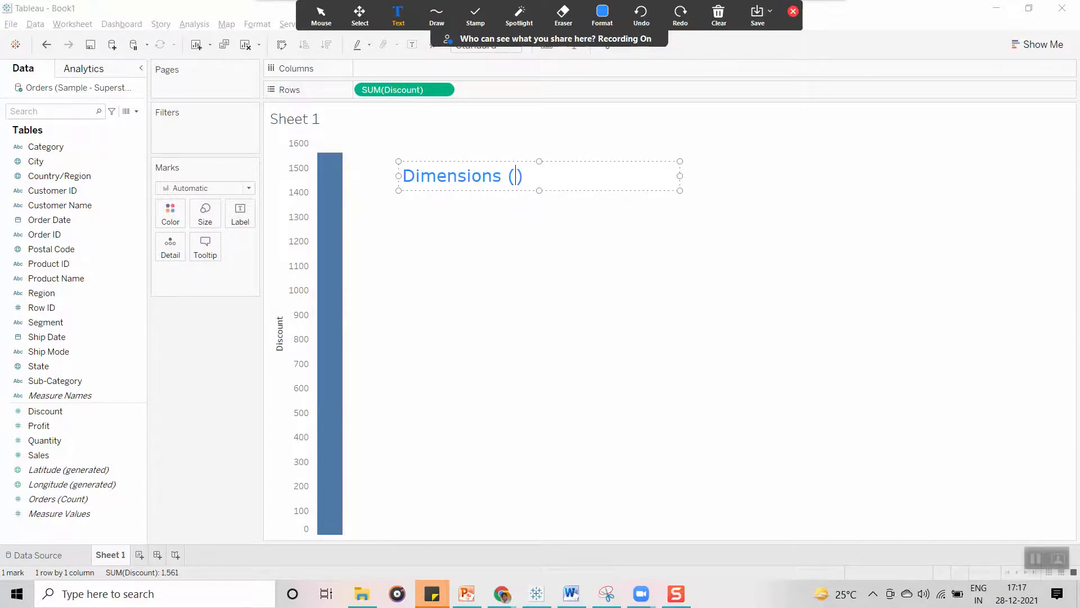
{"action": "type", "text": "Discre"}
{"action": "type", "text": "te"}
{"action": "type", "text": " Fileds"}
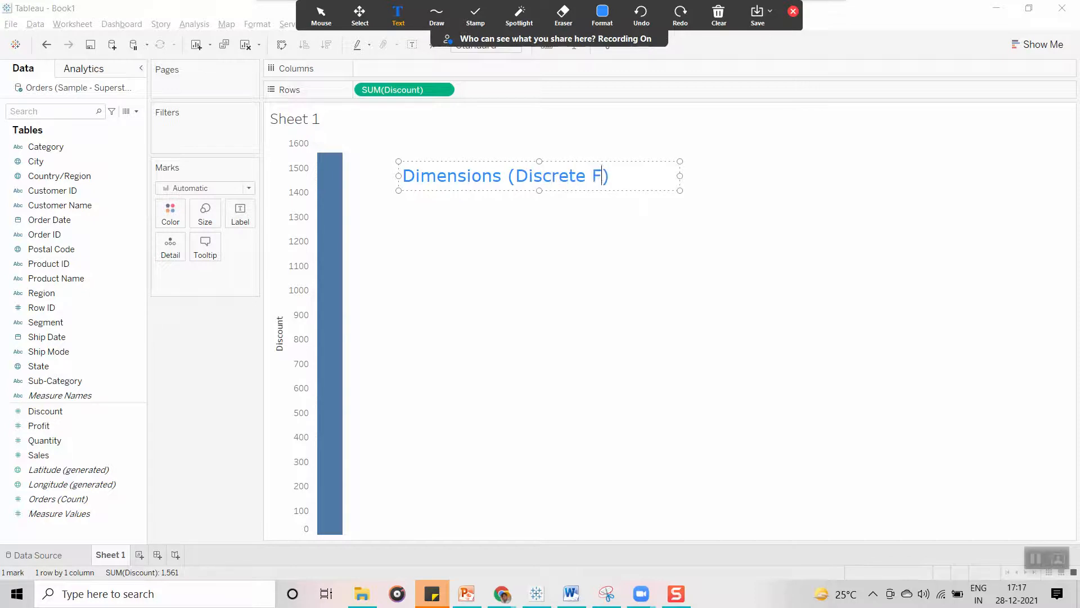
- Append "(Blue Colour)" to the Dimensions annotation after the closing parenthesis
{"action": "key", "text": "Right"}
{"action": "type", "text": "()"}
{"action": "key", "text": "Left"}
{"action": "type", "text": "Blue "}
{"action": "type", "text": "Coloue"}
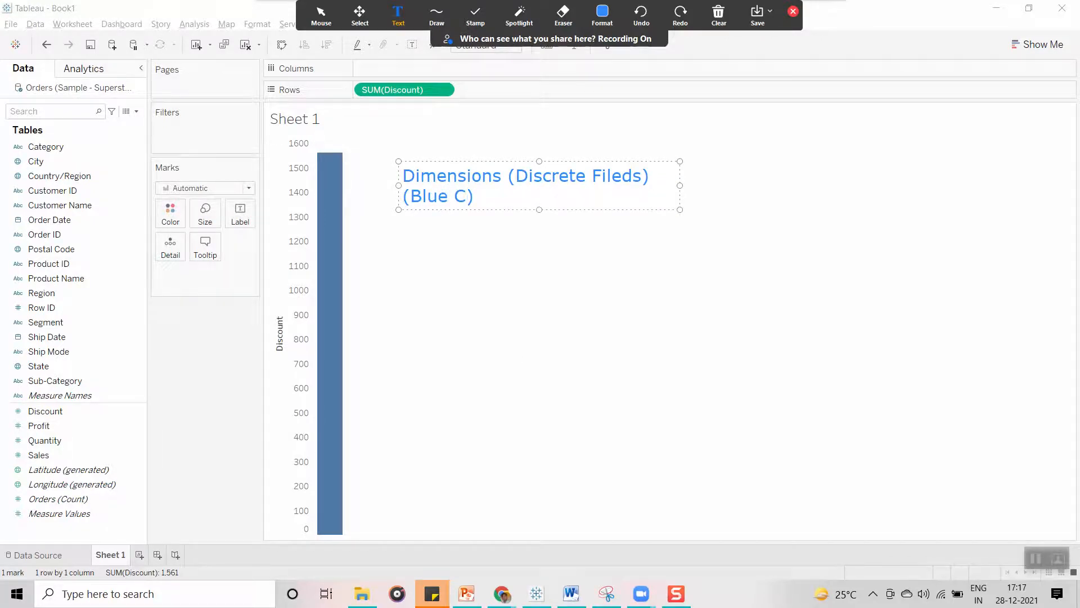
{"action": "key", "text": "BackSpace"}
{"action": "type", "text": "r"}
- Highlight the key words in the Dimensions annotation and widen its text box so the text fits on one line
{"action": "left_click_drag", "start_coordinate": [501, 175], "coordinate": [413, 168]}
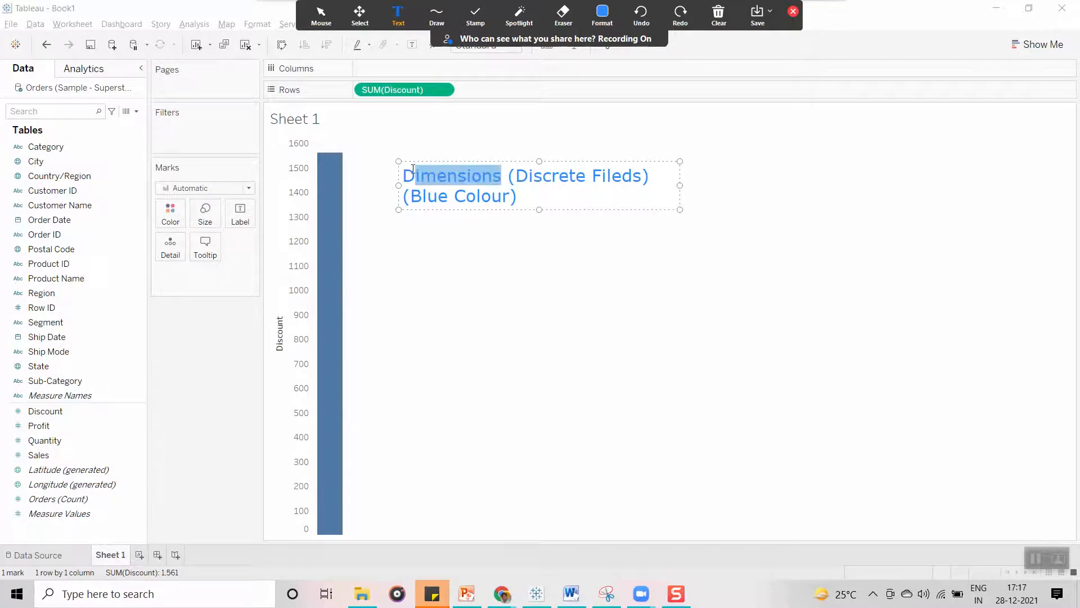
{"action": "left_click_drag", "start_coordinate": [509, 197], "coordinate": [413, 198]}
{"action": "left_click_drag", "start_coordinate": [515, 175], "coordinate": [834, 187]}
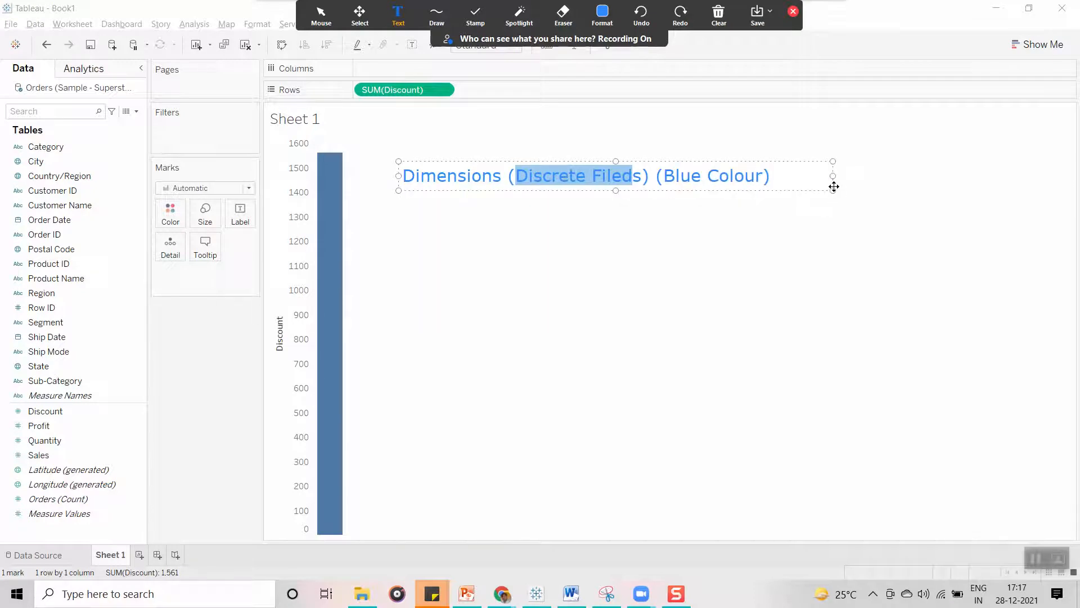
{"action": "left_click", "coordinate": [642, 179]}
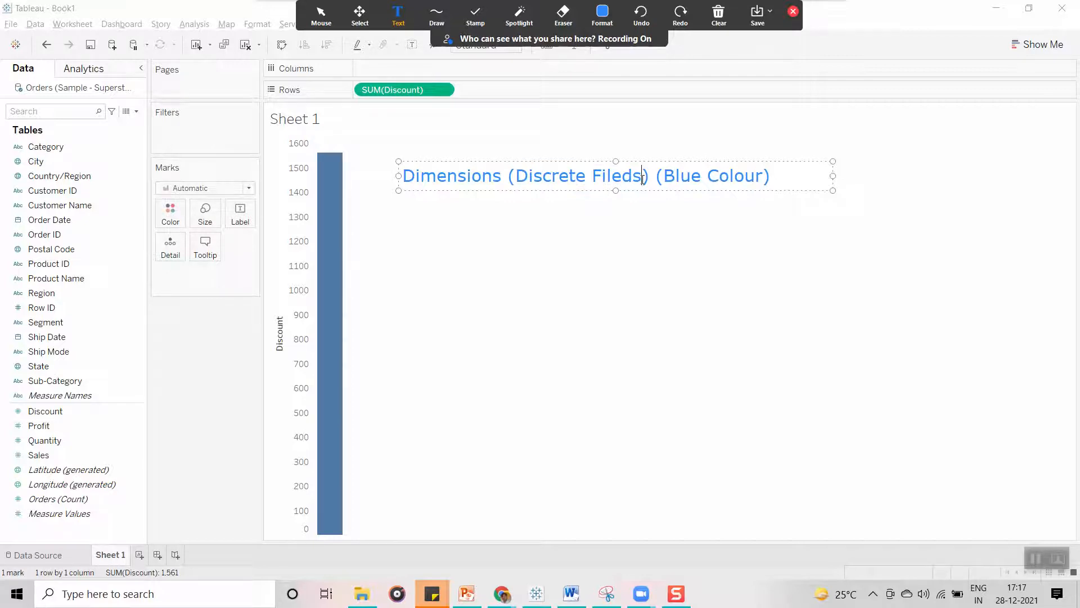
- Add a second line to the annotation reading "Measures (Countinuous Fileds)"
{"action": "left_click", "coordinate": [770, 175]}
{"action": "key", "text": "Return"}
{"action": "type", "text": "Measu"}
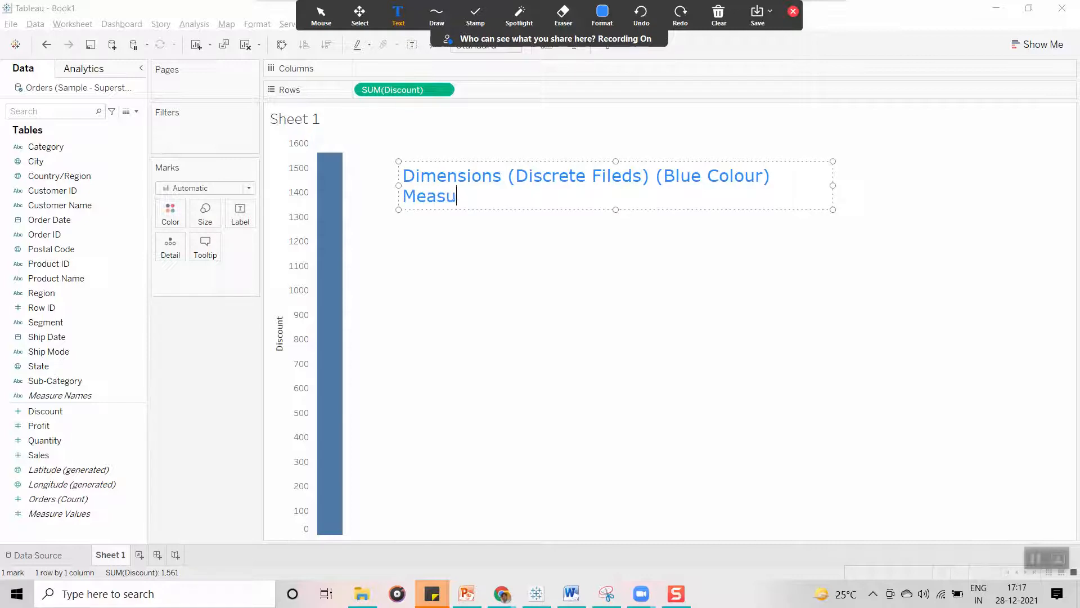
{"action": "type", "text": "res ()"}
{"action": "key", "text": "Left"}
{"action": "type", "text": "Count"}
{"action": "type", "text": "inuous"}
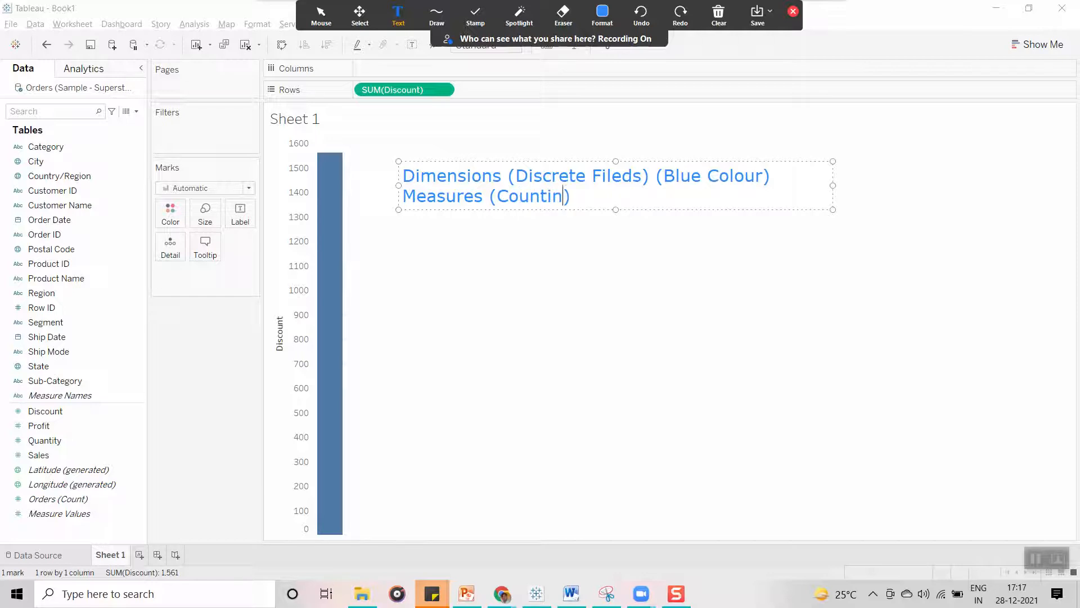
{"action": "type", "text": " Fileds"}
- Append "(Green Colour)" to the end of the Measures line
{"action": "key", "text": "Right"}
{"action": "type", "text": "()"}
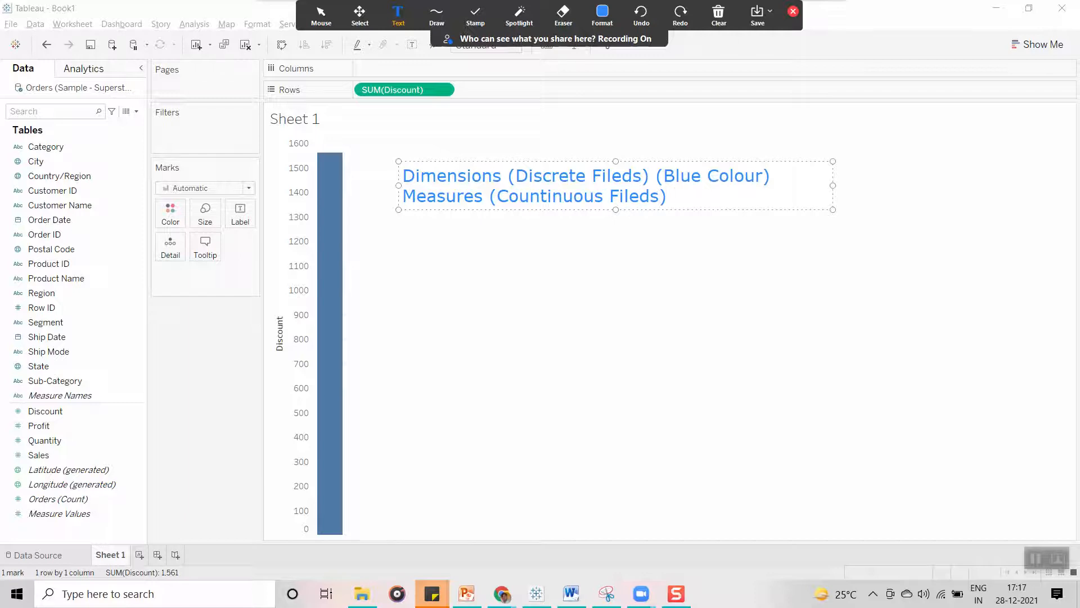
{"action": "key", "text": "Left"}
{"action": "type", "text": "Green Colour"}
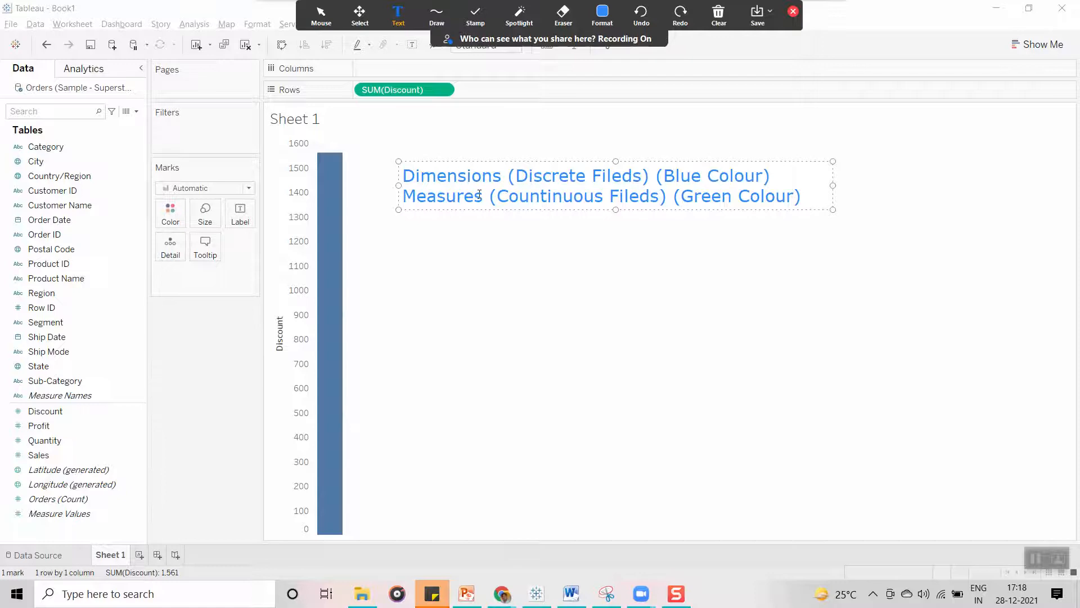
- Highlight the words "Measures" and "Countinuous" in the annotation's second line, and finish editing the text
{"action": "left_click_drag", "start_coordinate": [484, 196], "coordinate": [402, 197]}
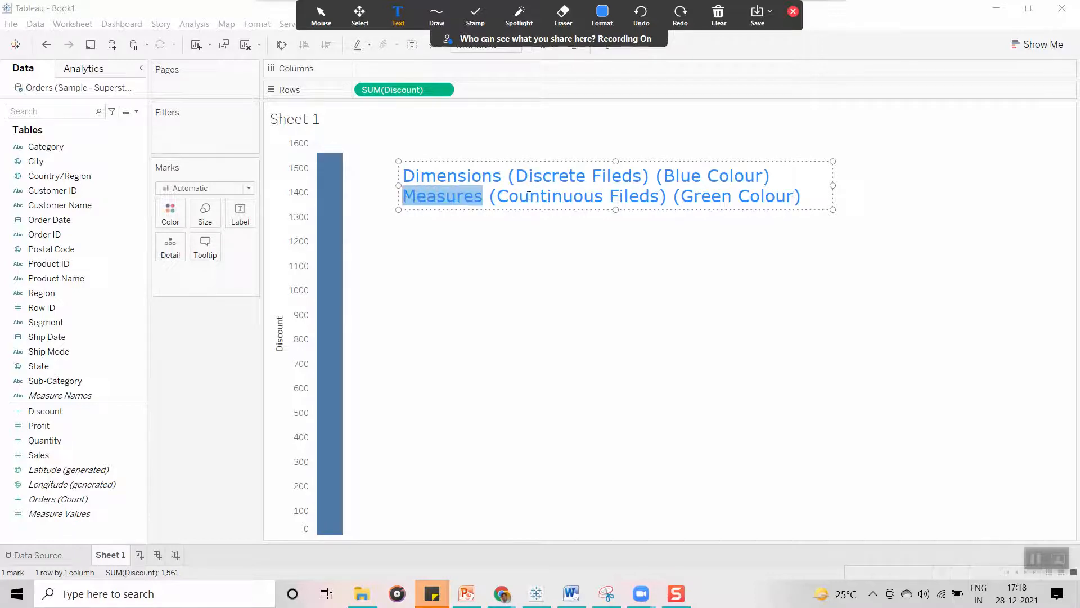
{"action": "left_click_drag", "start_coordinate": [497, 197], "coordinate": [602, 199]}
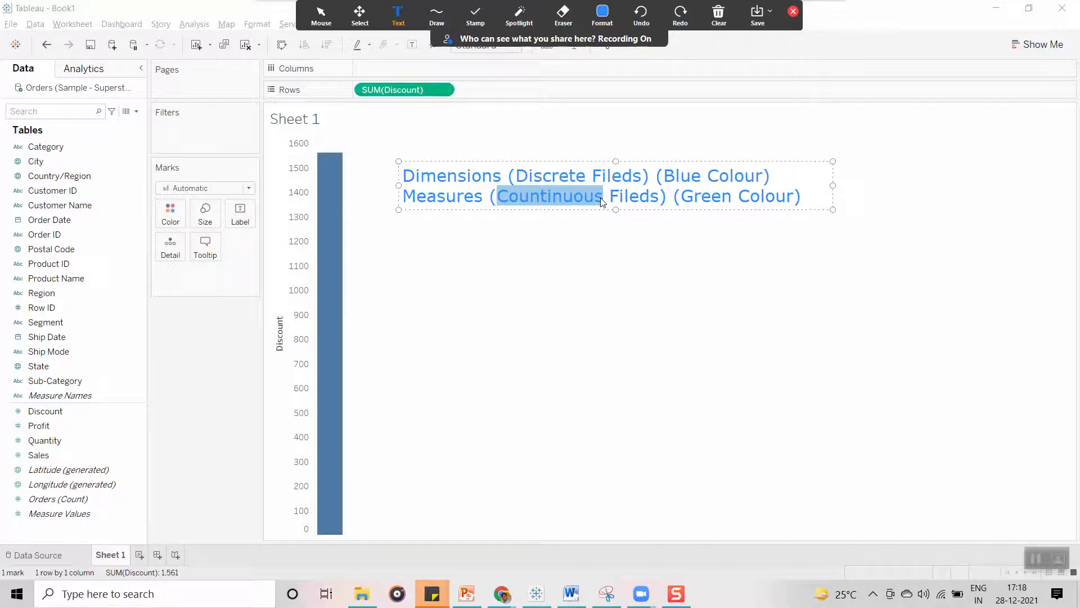
{"action": "left_click", "coordinate": [582, 230]}
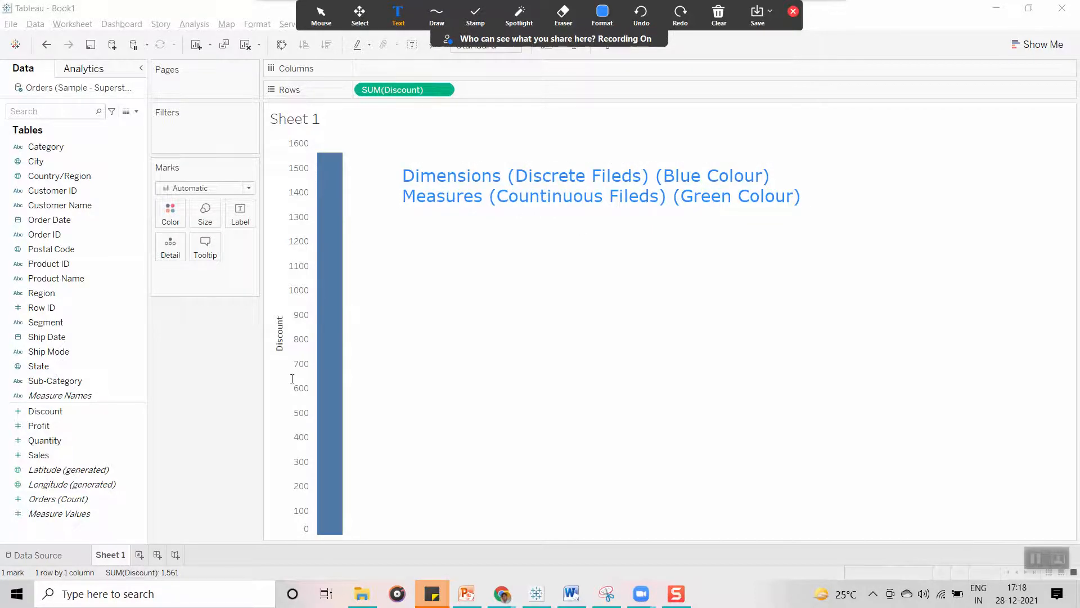
- Leave the annotation text tool and select the Discount axis to examine its values
{"action": "left_click", "coordinate": [304, 525]}
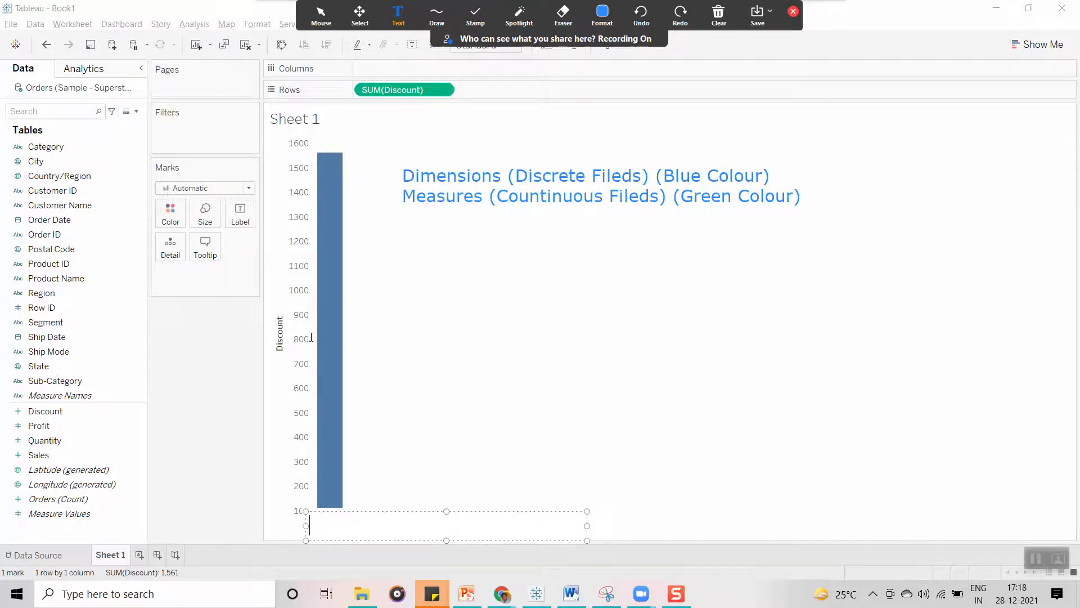
{"action": "left_click", "coordinate": [319, 13]}
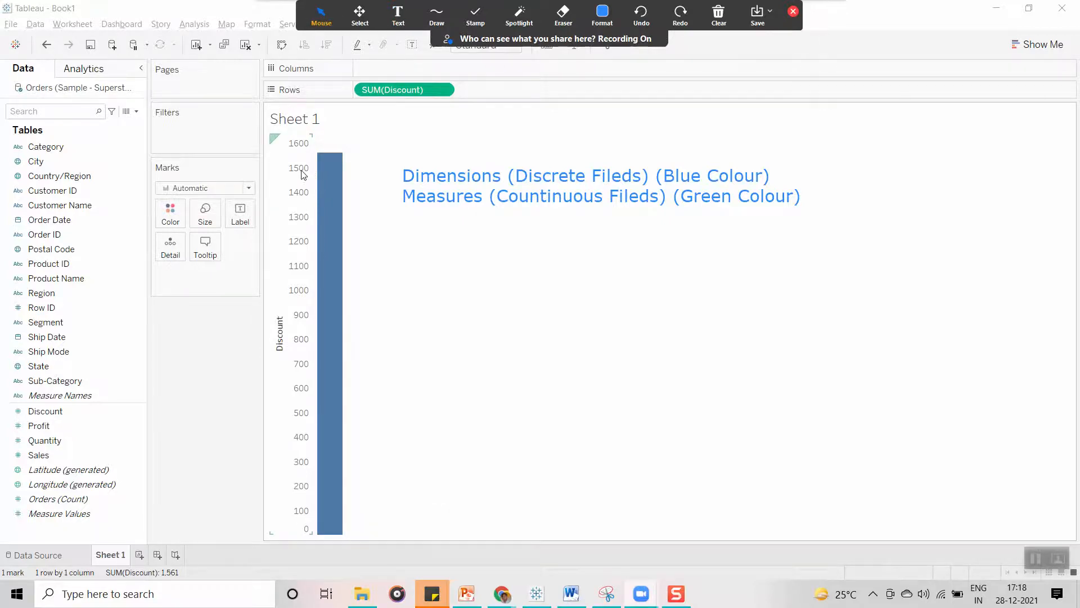
{"action": "left_click", "coordinate": [297, 202]}
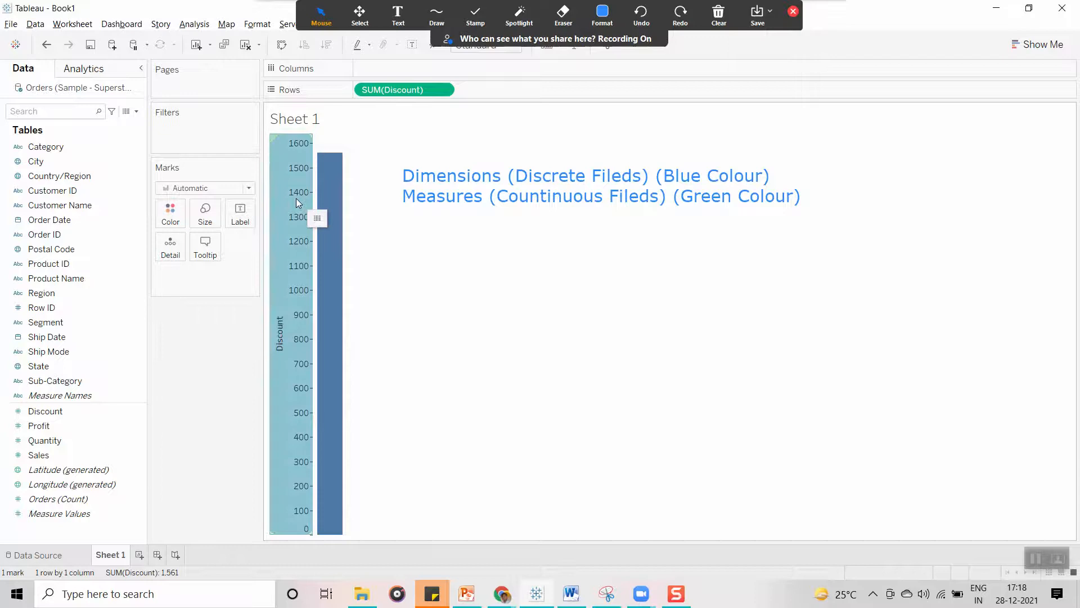
{"action": "mouse_move", "coordinate": [296, 194]}
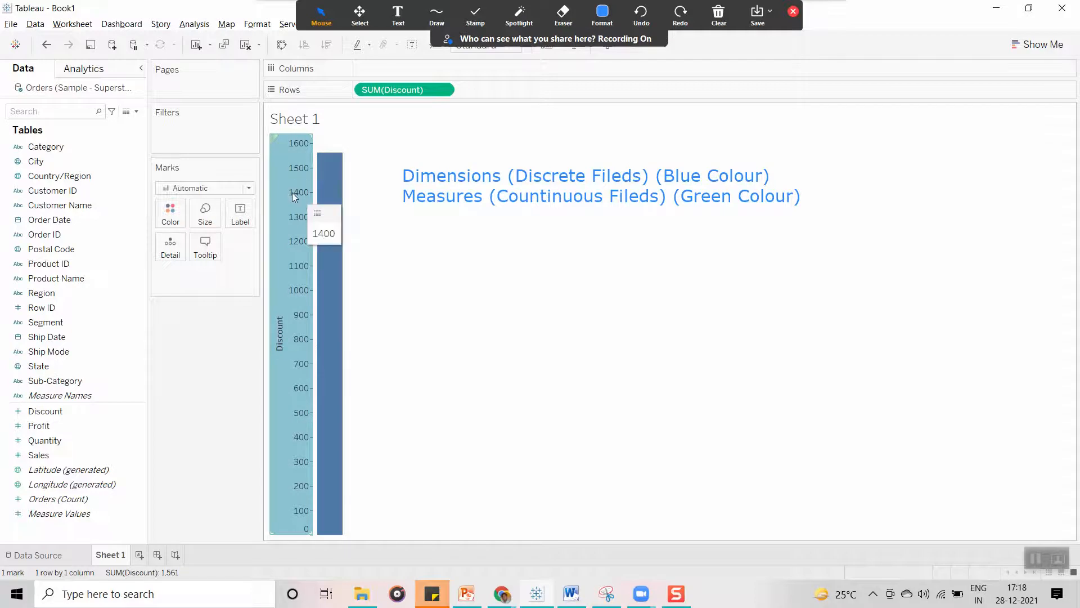
{"action": "mouse_move", "coordinate": [346, 477]}
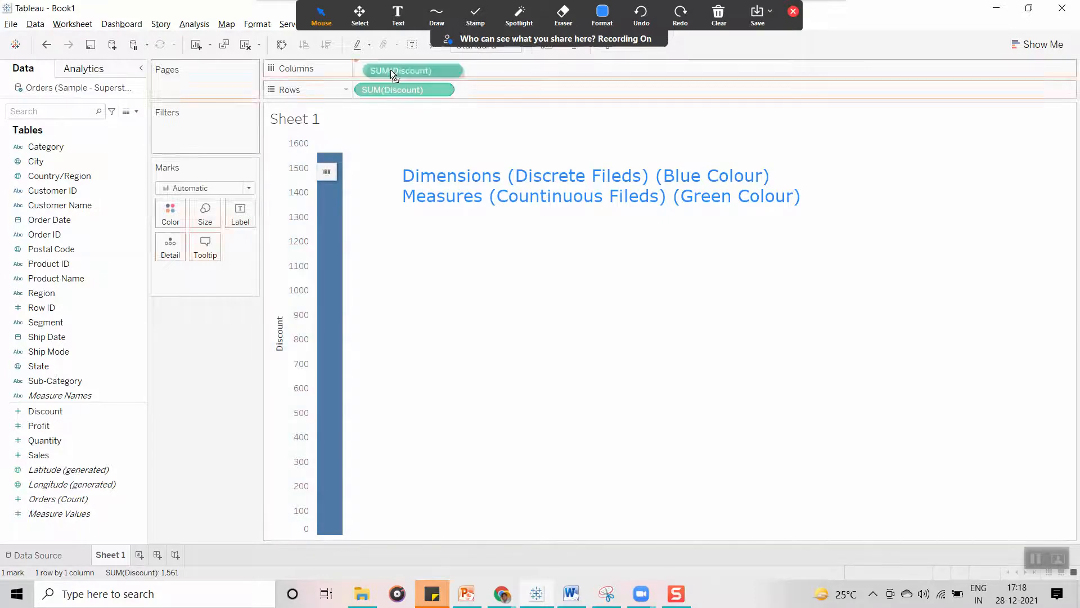
- Move SUM(Discount) from Rows to Columns and place Category on Rows
{"action": "left_click_drag", "start_coordinate": [383, 88], "coordinate": [392, 67]}
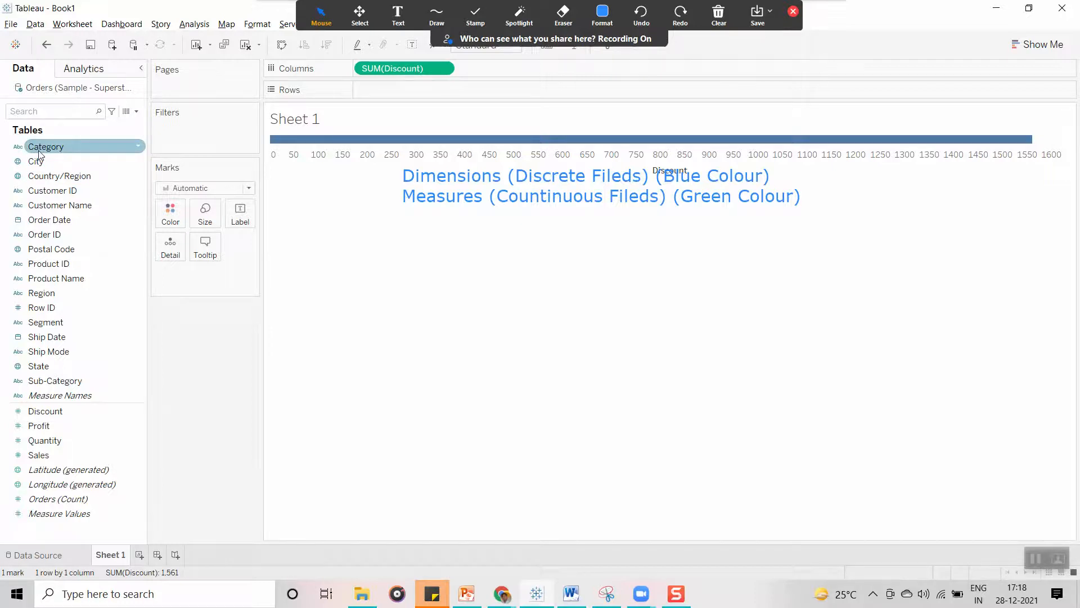
{"action": "left_click_drag", "start_coordinate": [39, 152], "coordinate": [390, 99]}
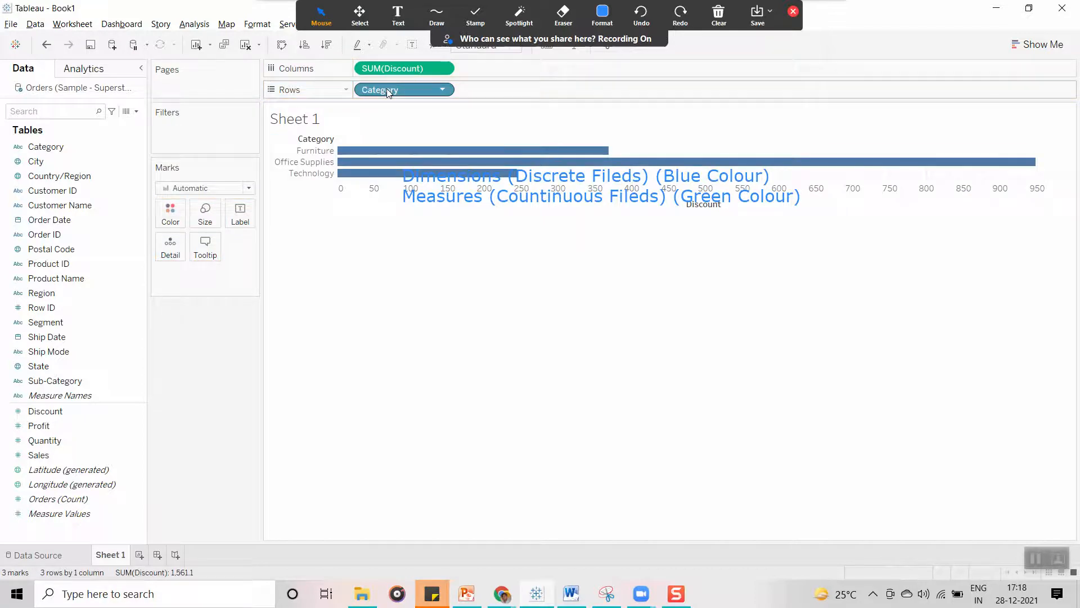
- Select the Furniture, Office Supplies and Technology headers and inspect each category's Discount bar
{"action": "left_click", "coordinate": [312, 153]}
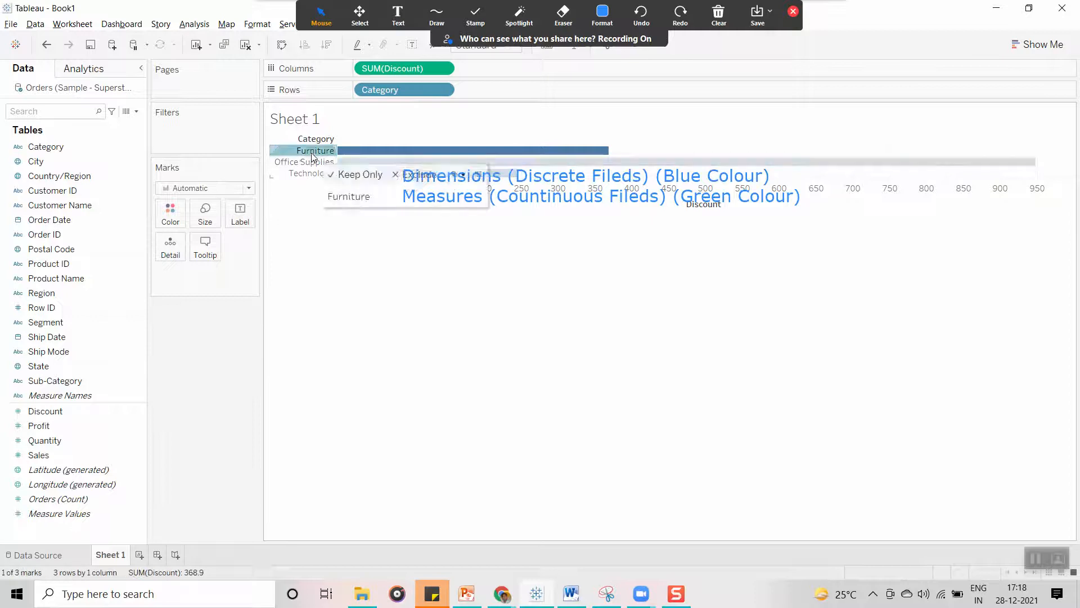
{"action": "left_click", "coordinate": [299, 162]}
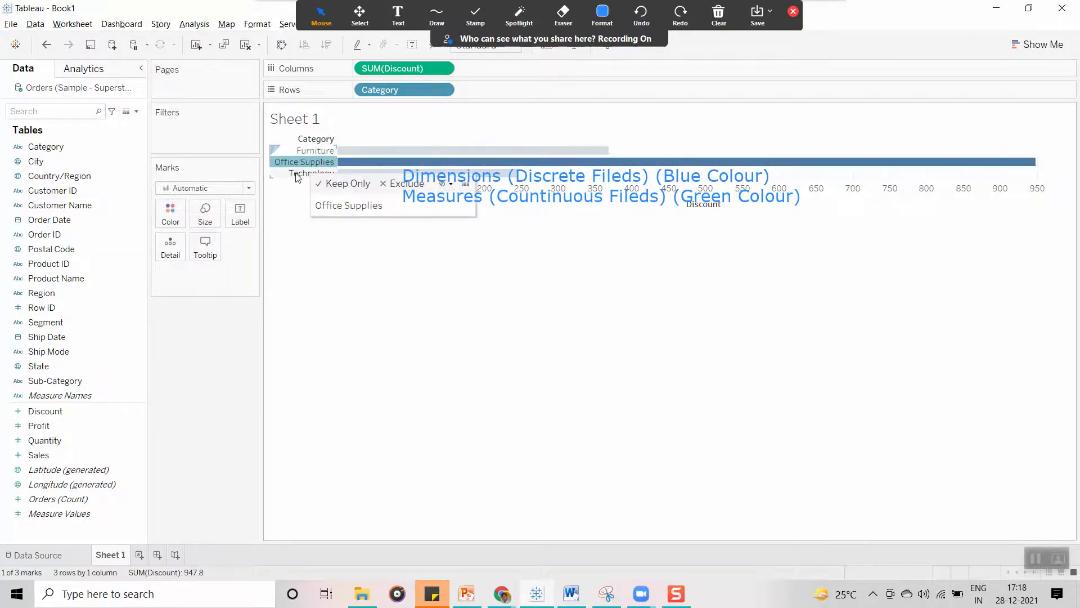
{"action": "left_click", "coordinate": [298, 173], "text": "ctrl"}
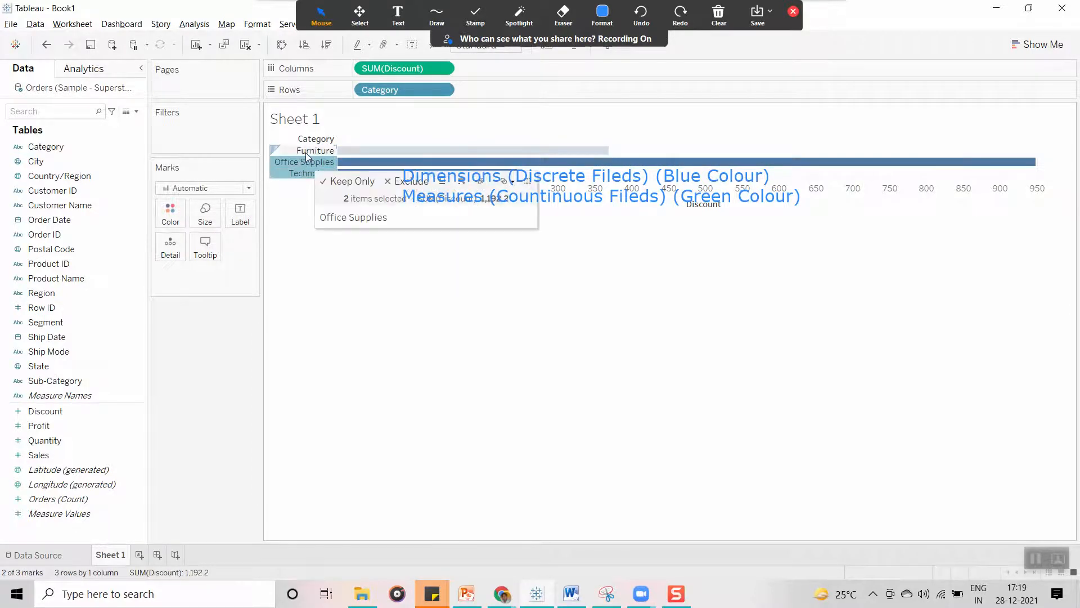
{"action": "left_click", "coordinate": [306, 153]}
{"action": "left_click", "coordinate": [292, 220]}
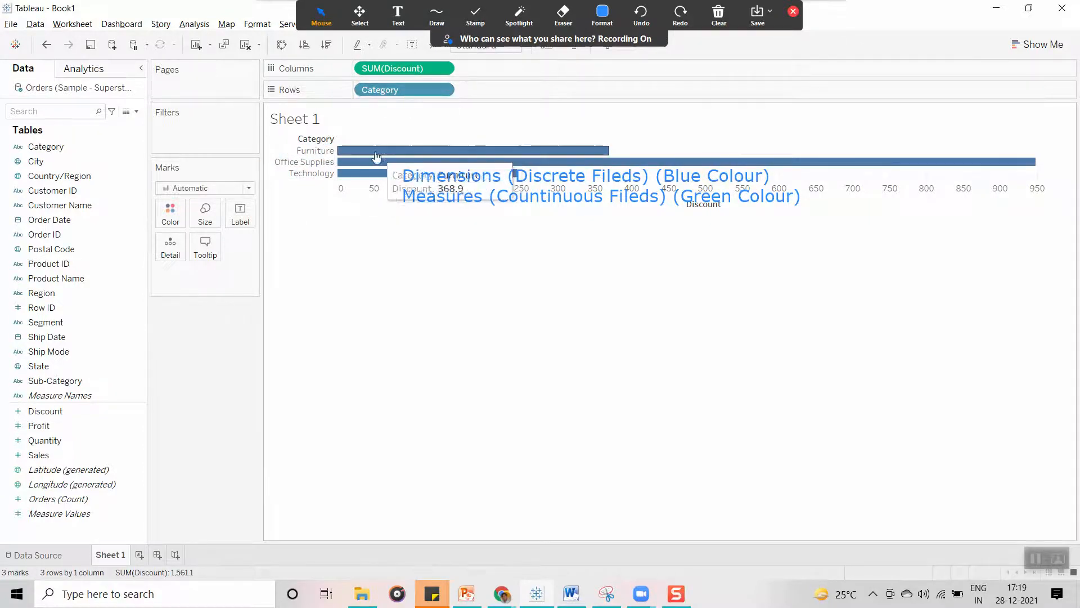
{"action": "mouse_move", "coordinate": [384, 153]}
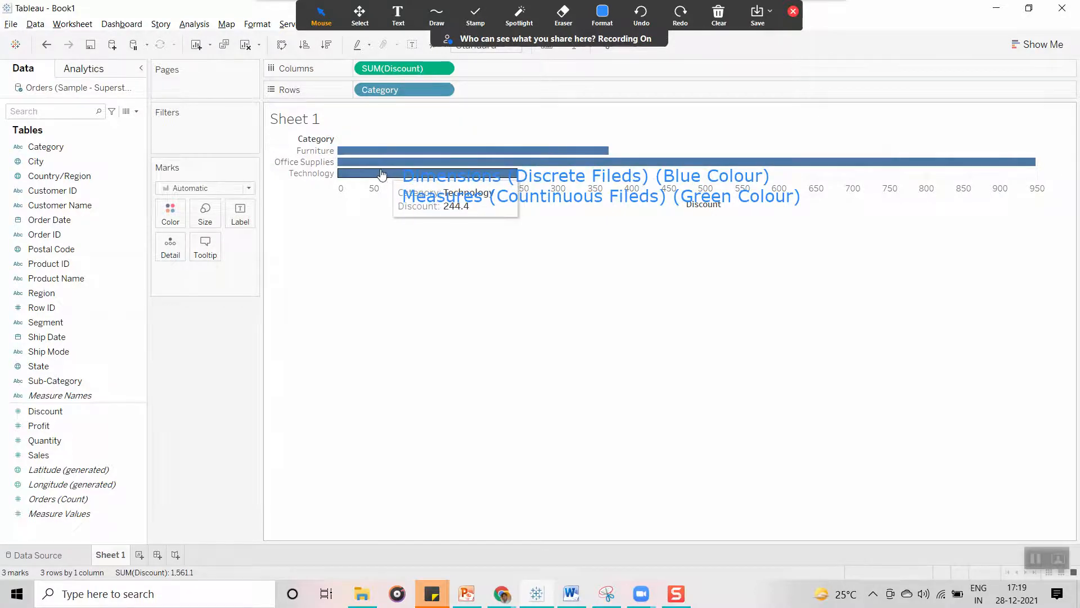
{"action": "left_click", "coordinate": [314, 152]}
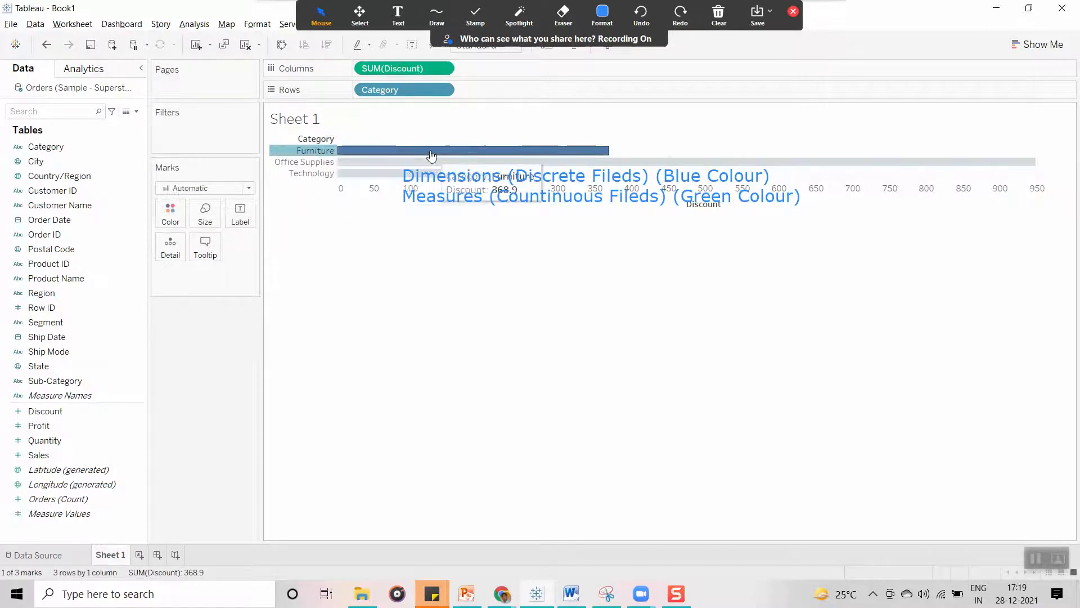
- Show mark labels on the Discount bars and make the category rows taller
{"action": "left_click", "coordinate": [412, 45]}
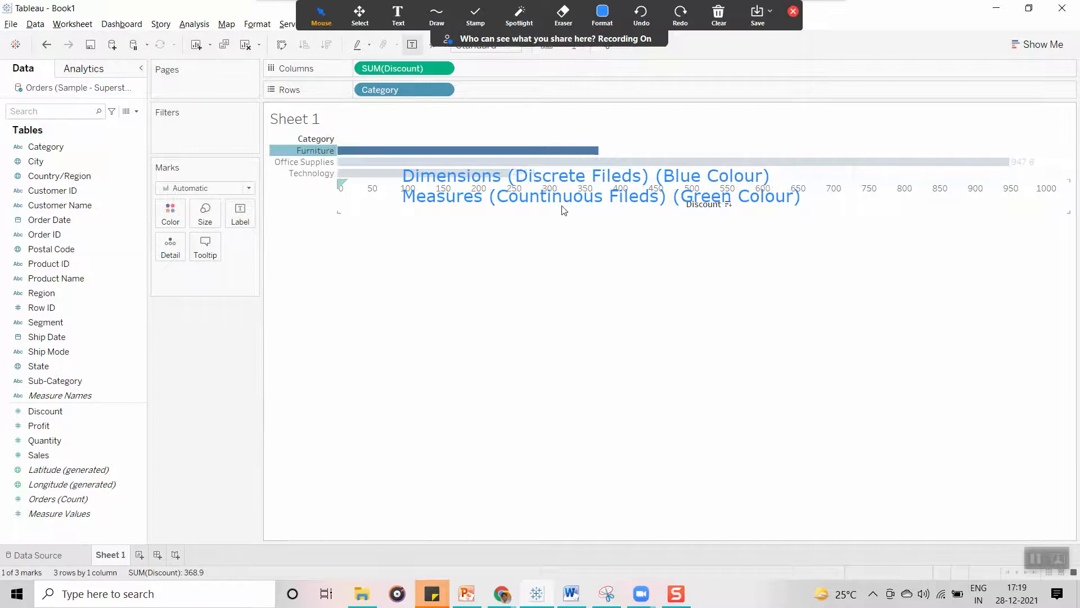
{"action": "left_click", "coordinate": [513, 253]}
{"action": "left_click", "coordinate": [352, 187]}
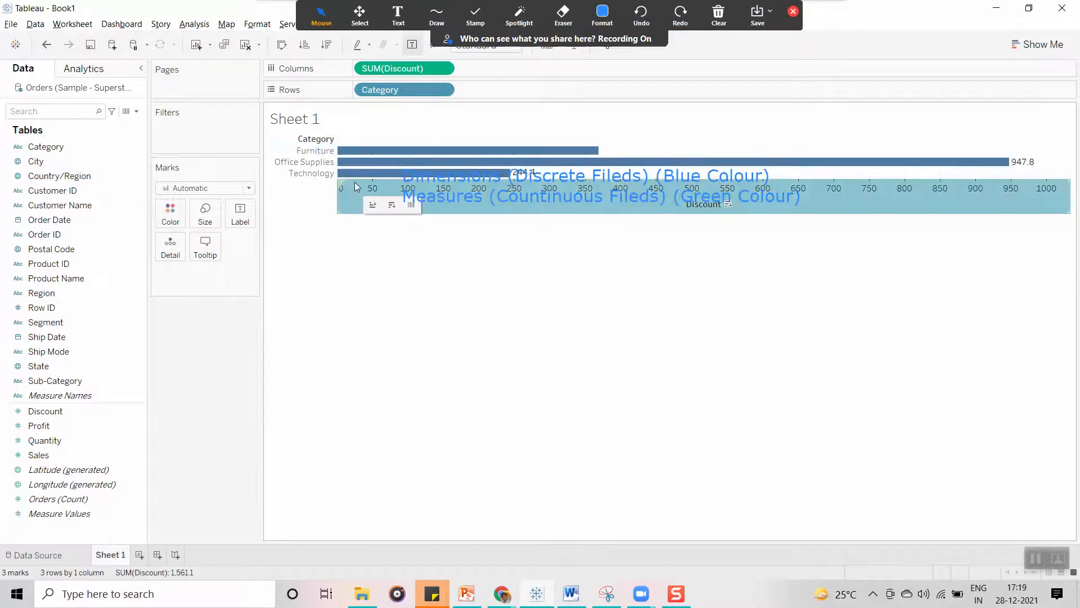
{"action": "left_click_drag", "start_coordinate": [355, 180], "coordinate": [357, 231]}
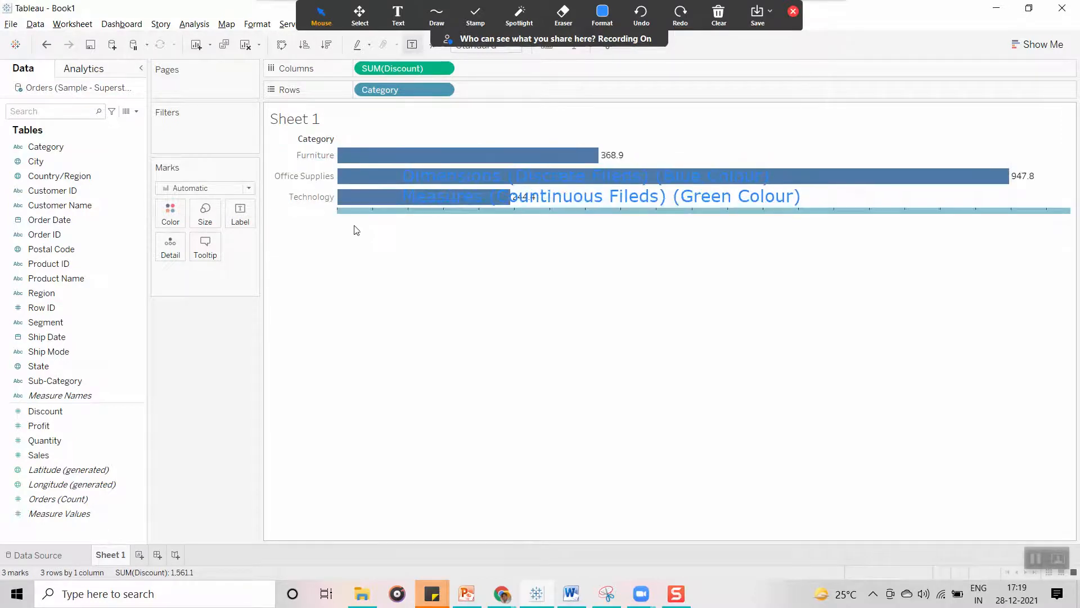
- Select the Furniture, Office Supplies and Technology headers in turn to compare their labelled Discount bars, and clear the selection
{"action": "left_click", "coordinate": [309, 156]}
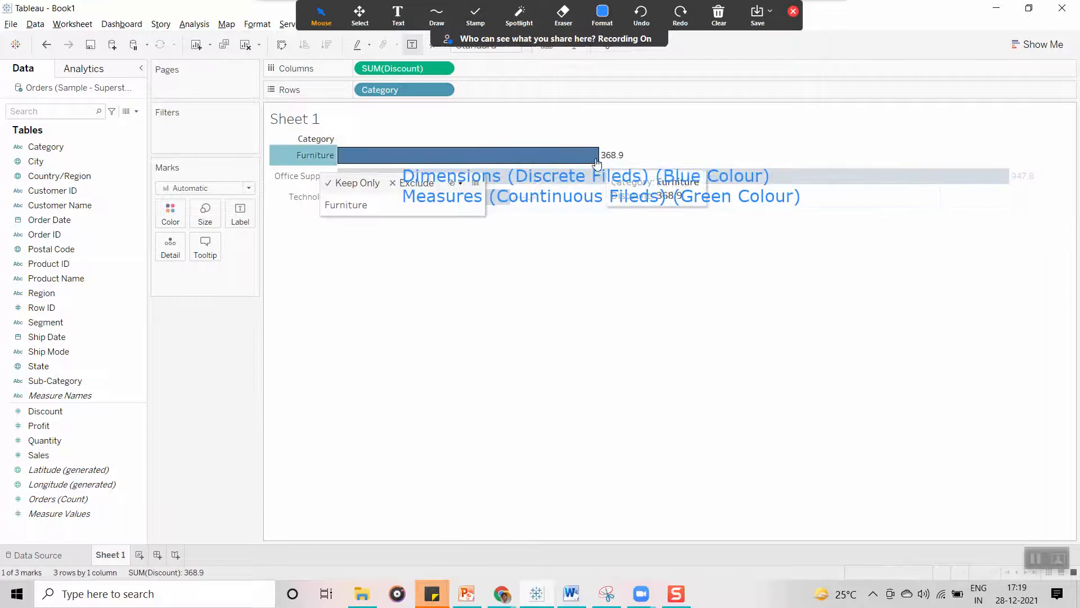
{"action": "left_click", "coordinate": [290, 177]}
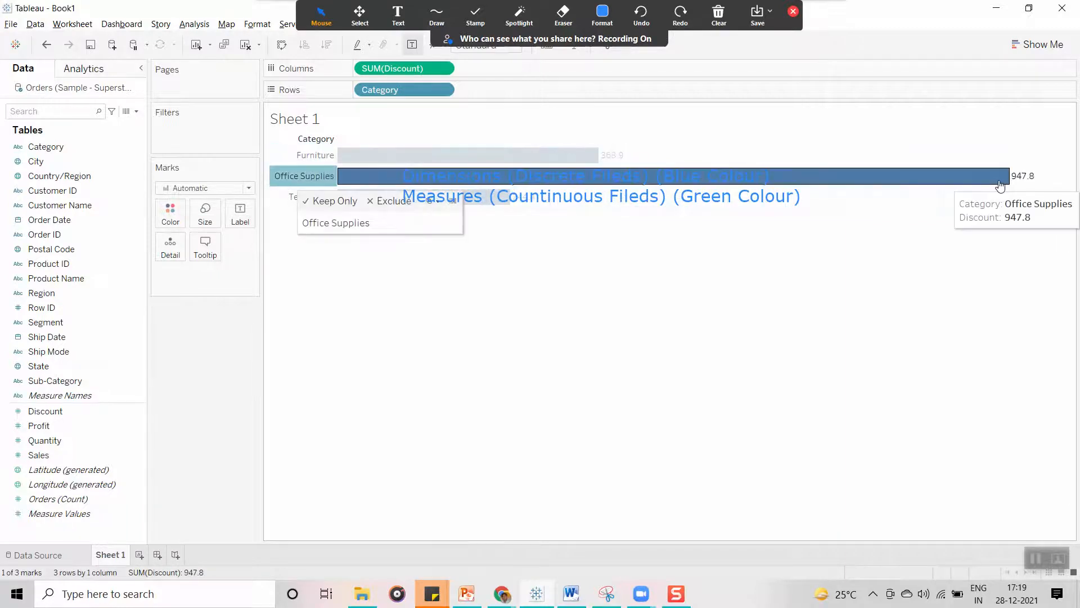
{"action": "left_click", "coordinate": [306, 199]}
{"action": "left_click", "coordinate": [555, 382]}
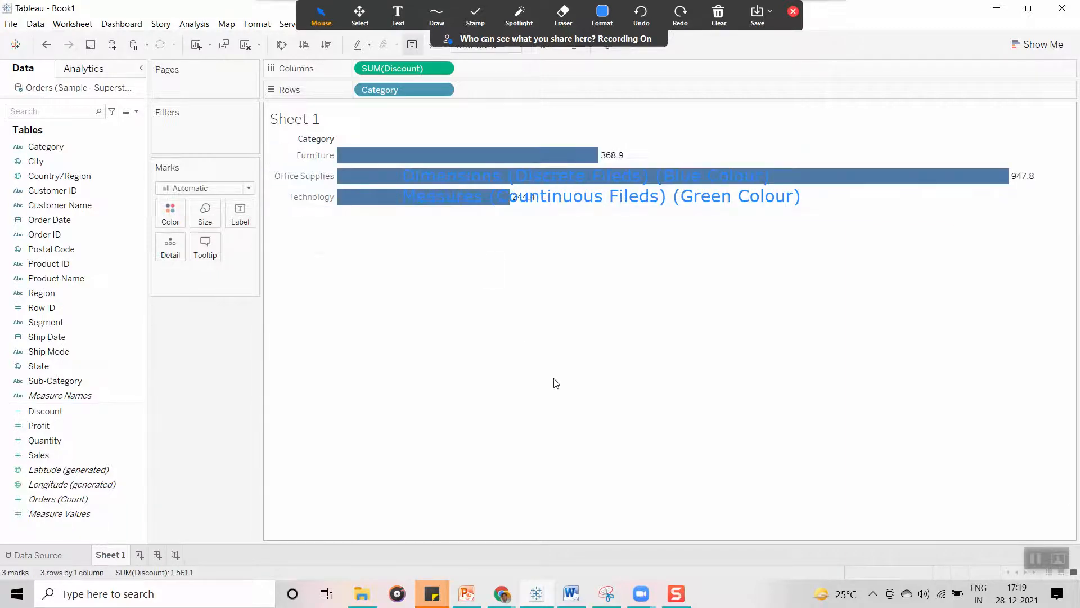
- Replace Category with Product Name on Rows
{"action": "mouse_move", "coordinate": [522, 202]}
{"action": "left_click_drag", "start_coordinate": [403, 91], "coordinate": [222, 353]}
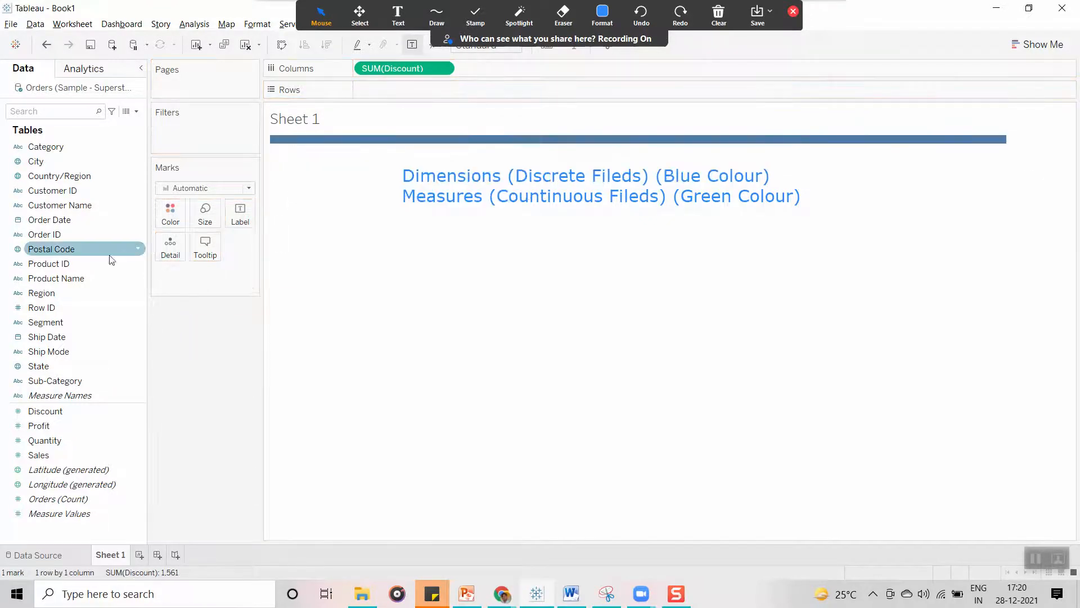
{"action": "left_click_drag", "start_coordinate": [57, 278], "coordinate": [408, 94]}
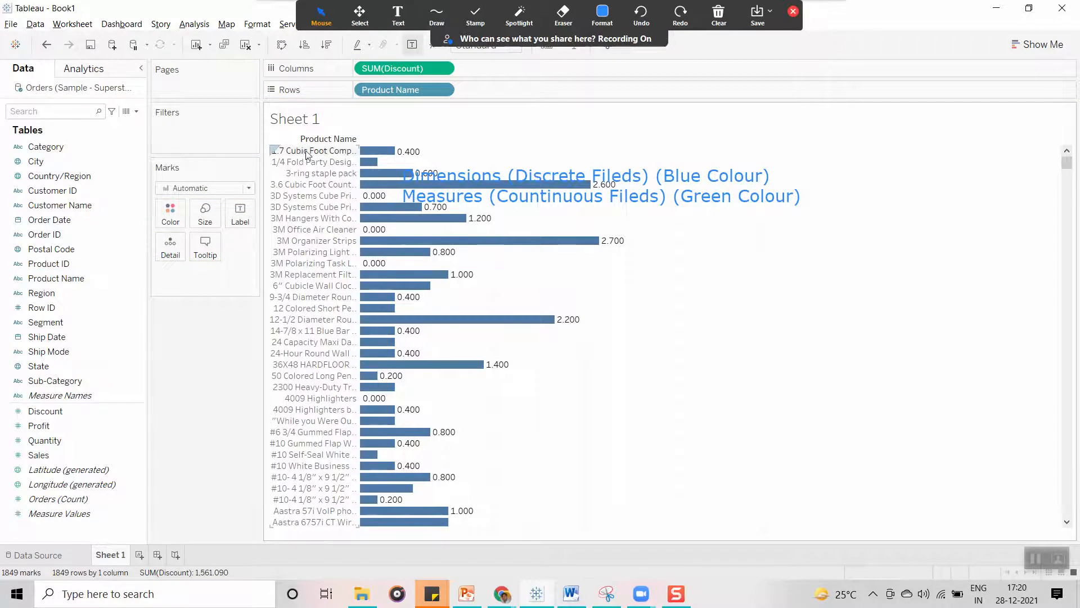
- Inspect the Discount bar of the first product, select several product headers near the top of the list, and clear the selection
{"action": "mouse_move", "coordinate": [402, 157]}
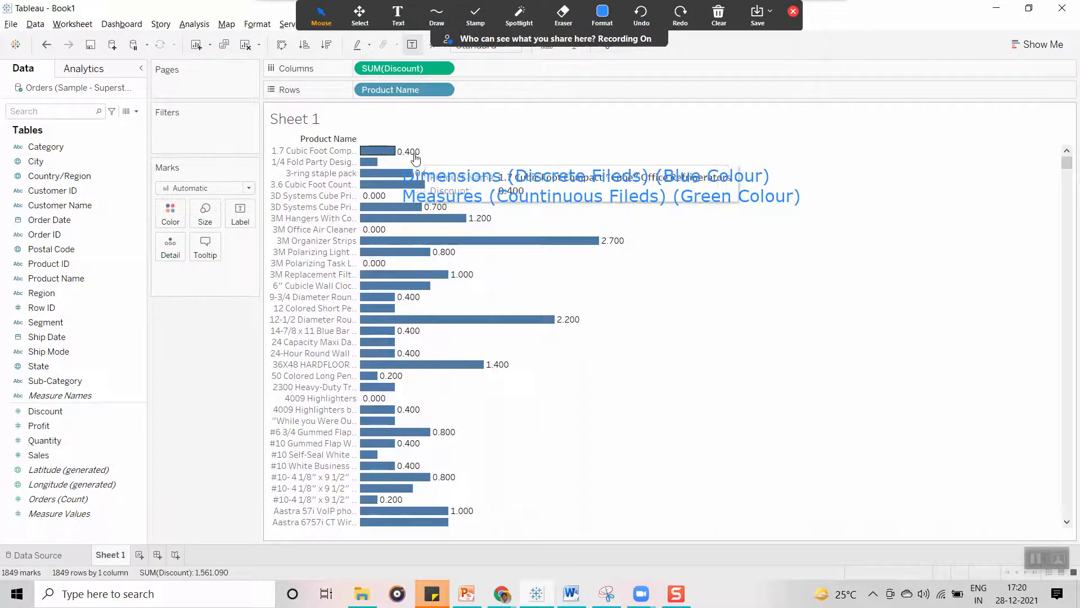
{"action": "left_click", "coordinate": [316, 153]}
{"action": "left_click", "coordinate": [313, 163]}
{"action": "left_click", "coordinate": [307, 185]}
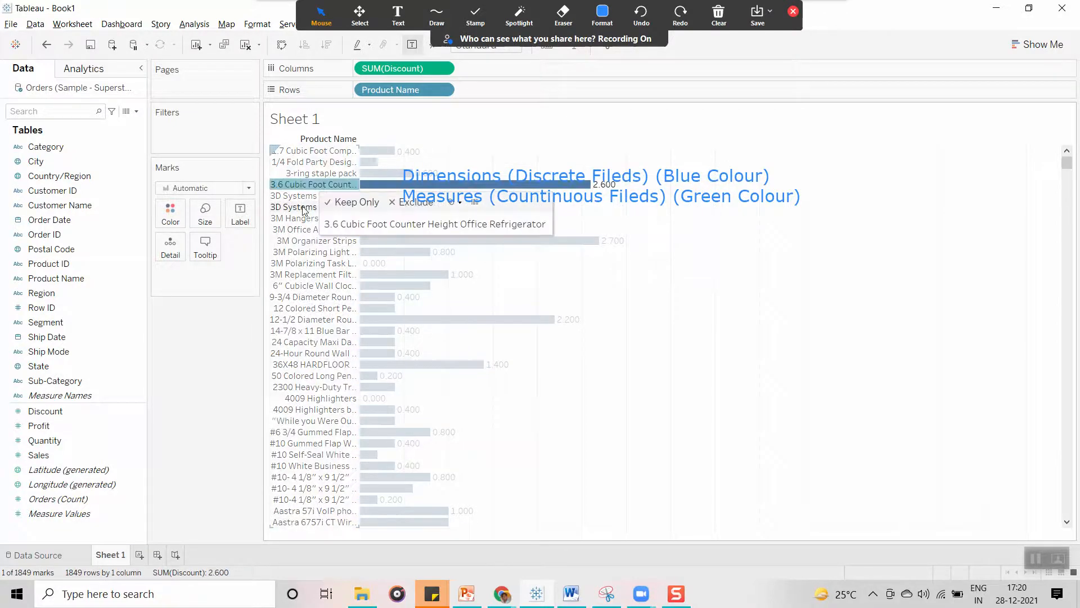
{"action": "left_click", "coordinate": [796, 345]}
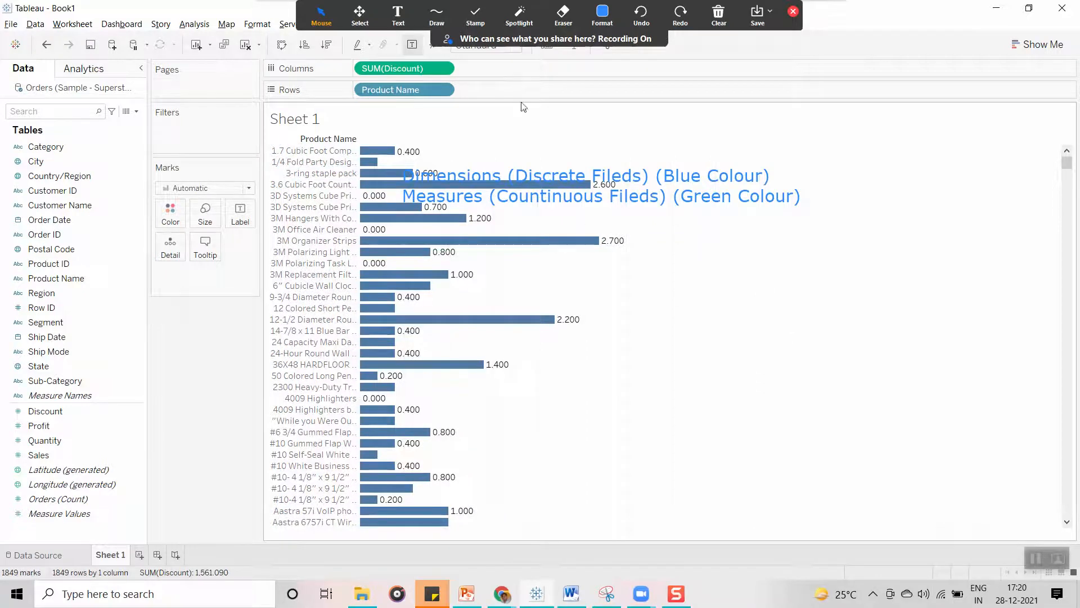
{"action": "mouse_move", "coordinate": [397, 73]}
{"action": "left_mouse_down"}
{"action": "mouse_move", "coordinate": [402, 85]}
{"action": "mouse_move", "coordinate": [298, 110]}
{"action": "mouse_move", "coordinate": [135, 252]}
{"action": "mouse_move", "coordinate": [404, 24]}
{"action": "mouse_move", "coordinate": [402, 68]}
{"action": "left_mouse_up"}
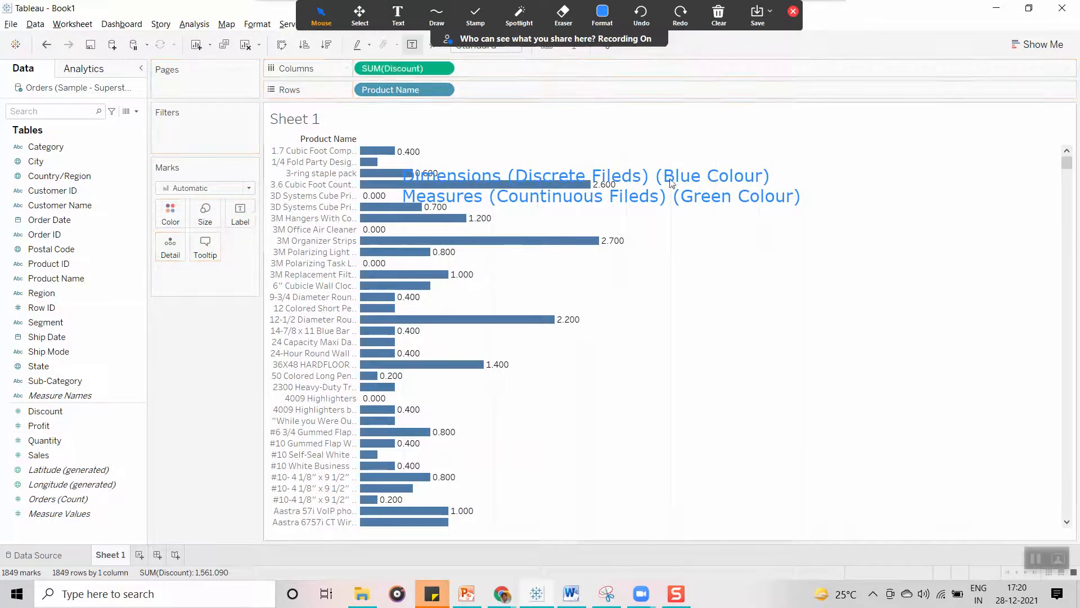
- Clear all annotation drawings from the screen and replace Product Name with Category on Rows
{"action": "left_click", "coordinate": [718, 16]}
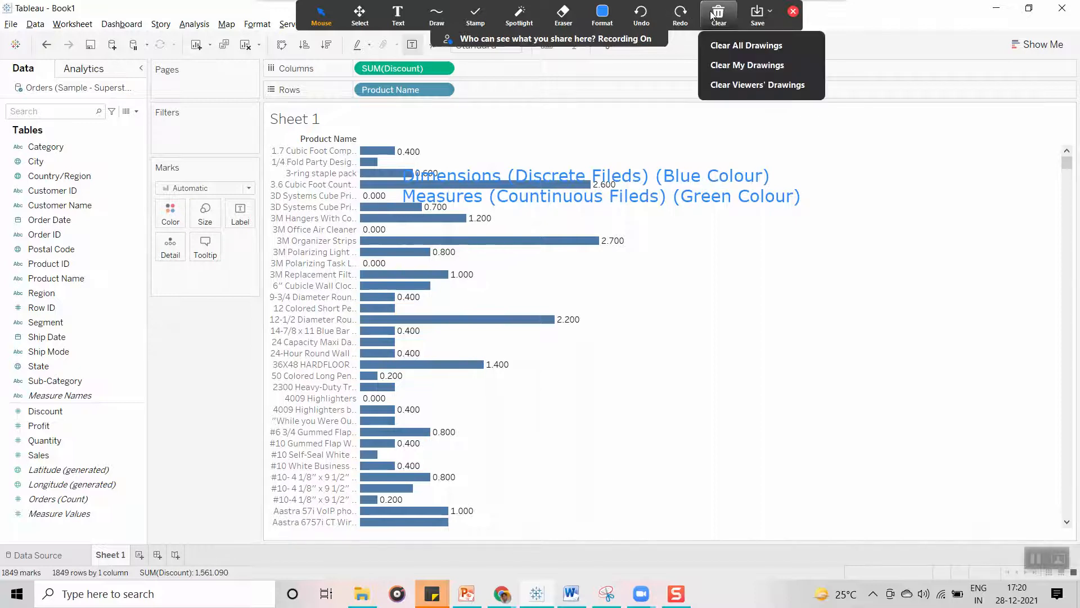
{"action": "left_click", "coordinate": [725, 45]}
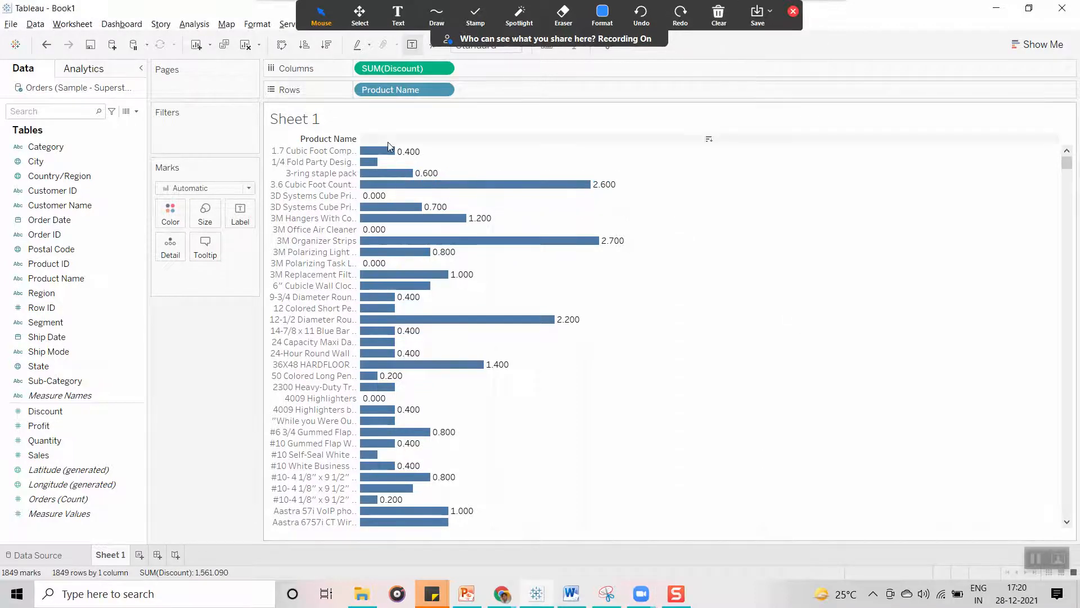
{"action": "left_click_drag", "start_coordinate": [387, 96], "coordinate": [72, 316]}
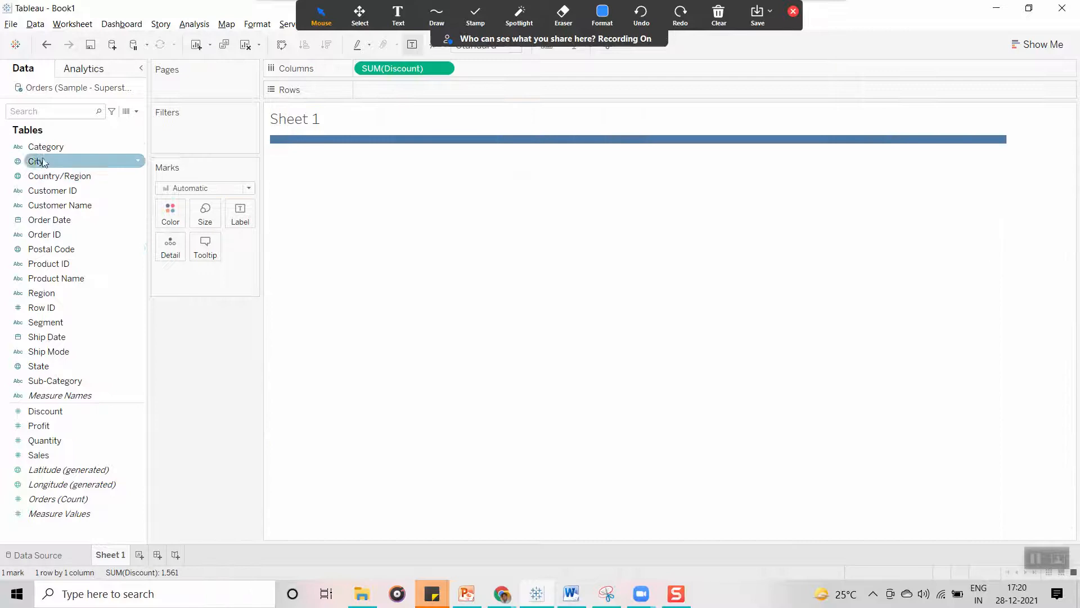
{"action": "left_click_drag", "start_coordinate": [45, 147], "coordinate": [378, 90]}
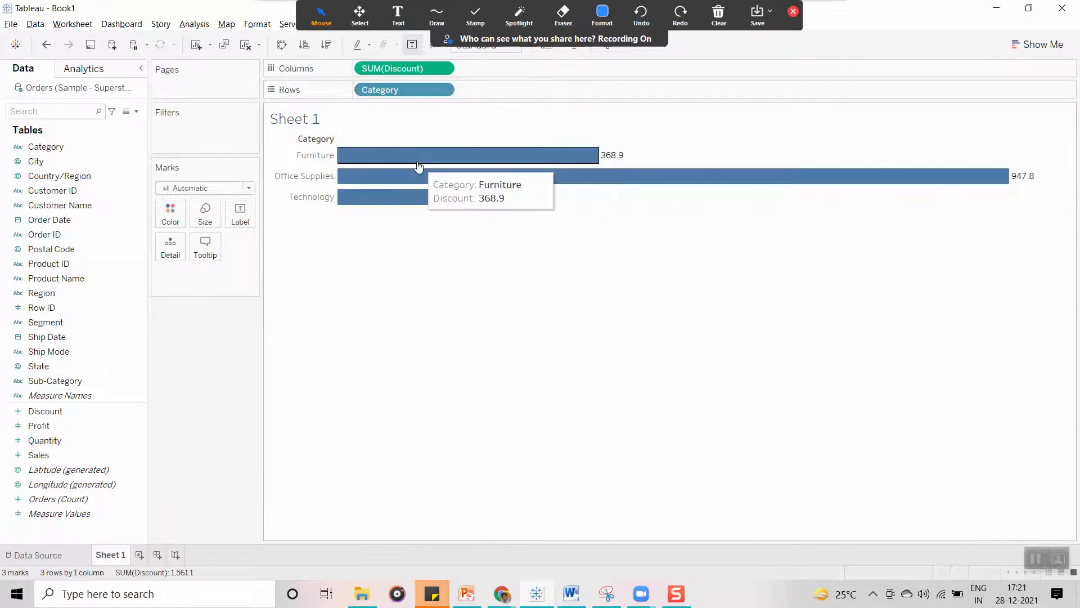
- Convert Category on Rows to a Count measure, select the Count of Category axis to examine it, and clear the selection
{"action": "left_click", "coordinate": [443, 90]}
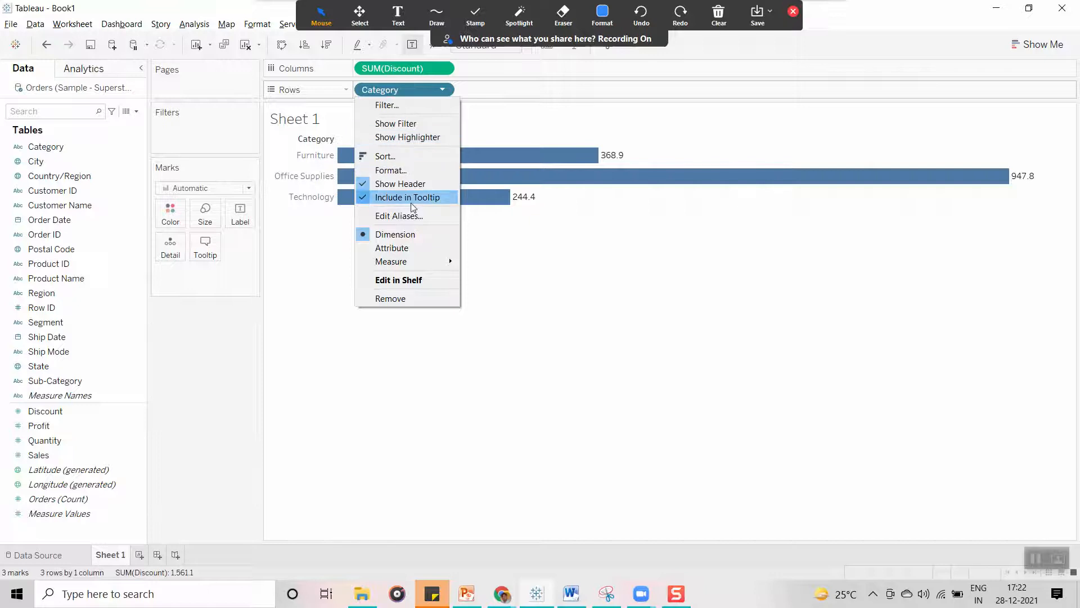
{"action": "mouse_move", "coordinate": [405, 264]}
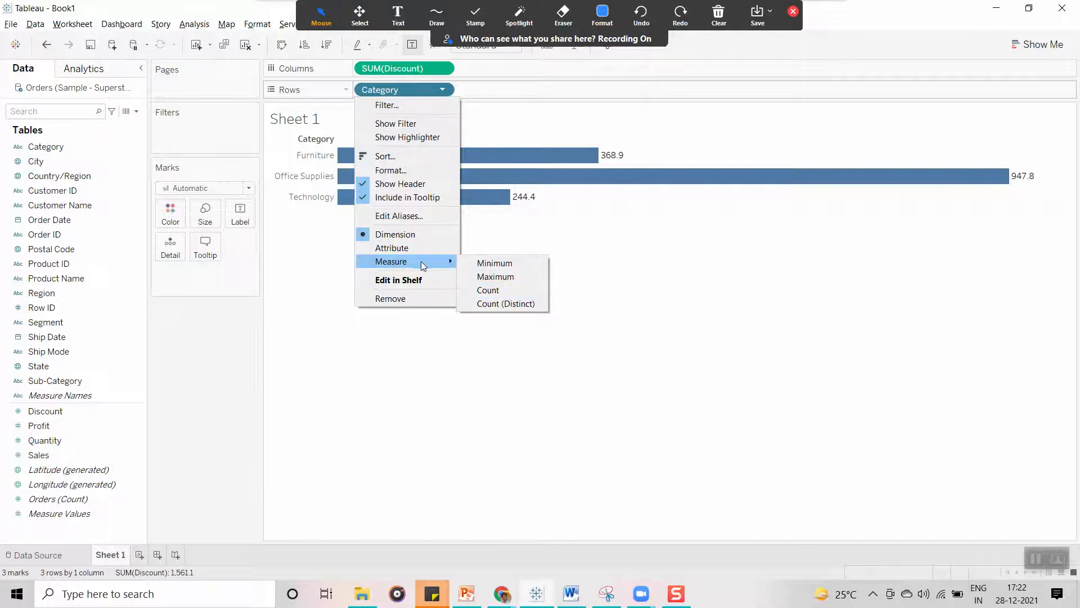
{"action": "left_click", "coordinate": [505, 291]}
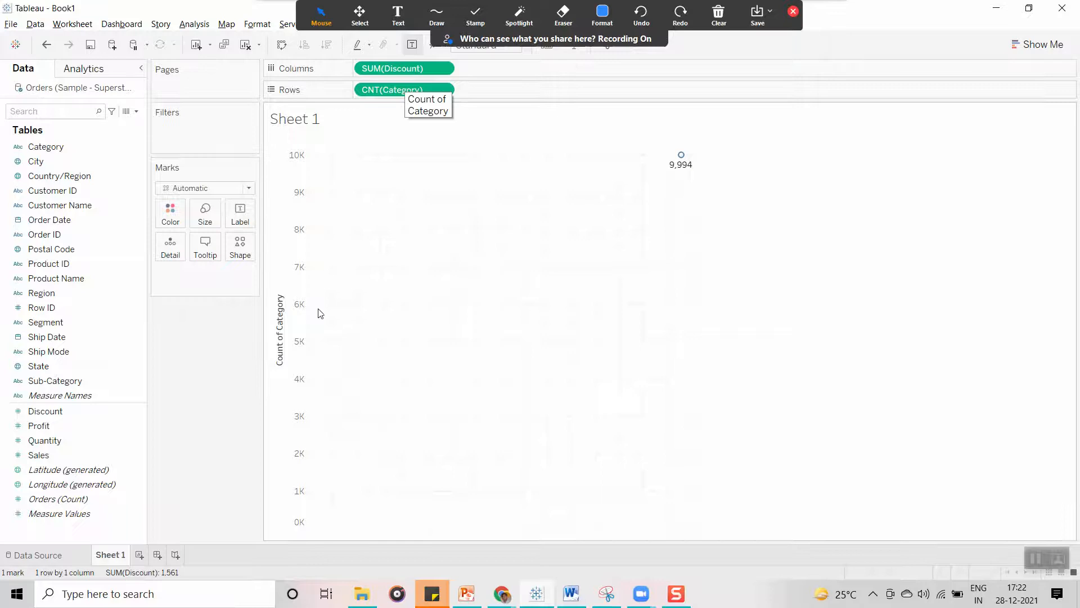
{"action": "left_click", "coordinate": [292, 392]}
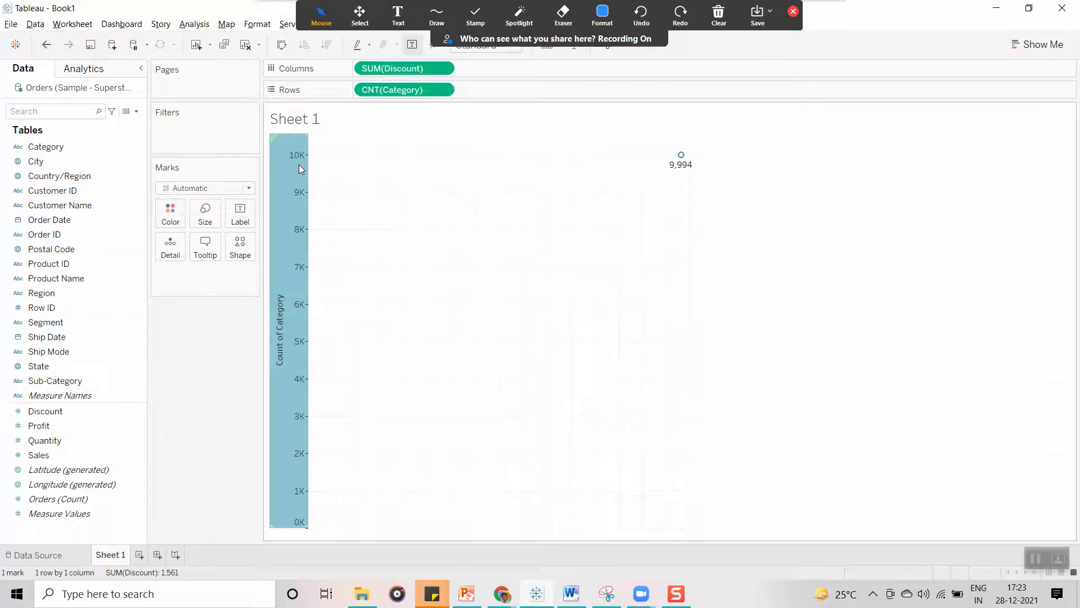
{"action": "left_click", "coordinate": [953, 330]}
{"action": "left_click_drag", "start_coordinate": [463, 78], "coordinate": [451, 96]}
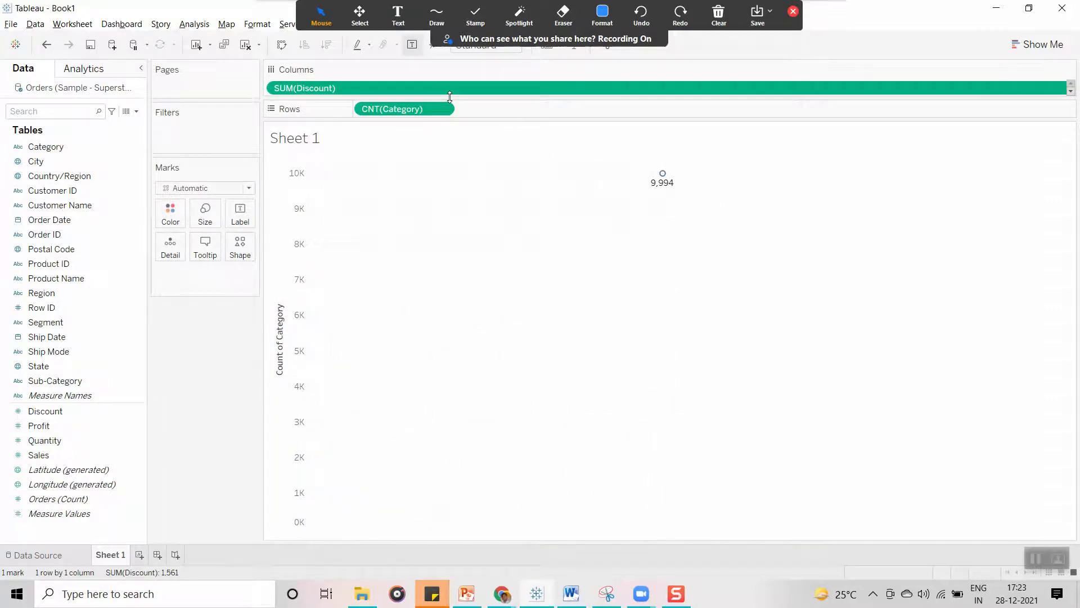
{"action": "key", "text": "ctrl+z"}
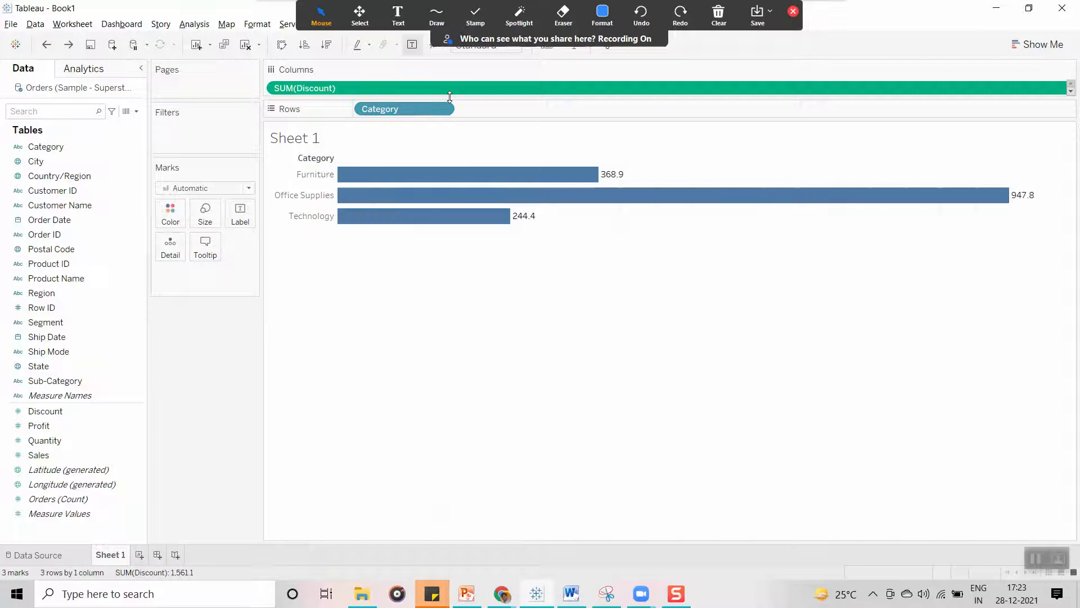
{"action": "left_click", "coordinate": [68, 45]}
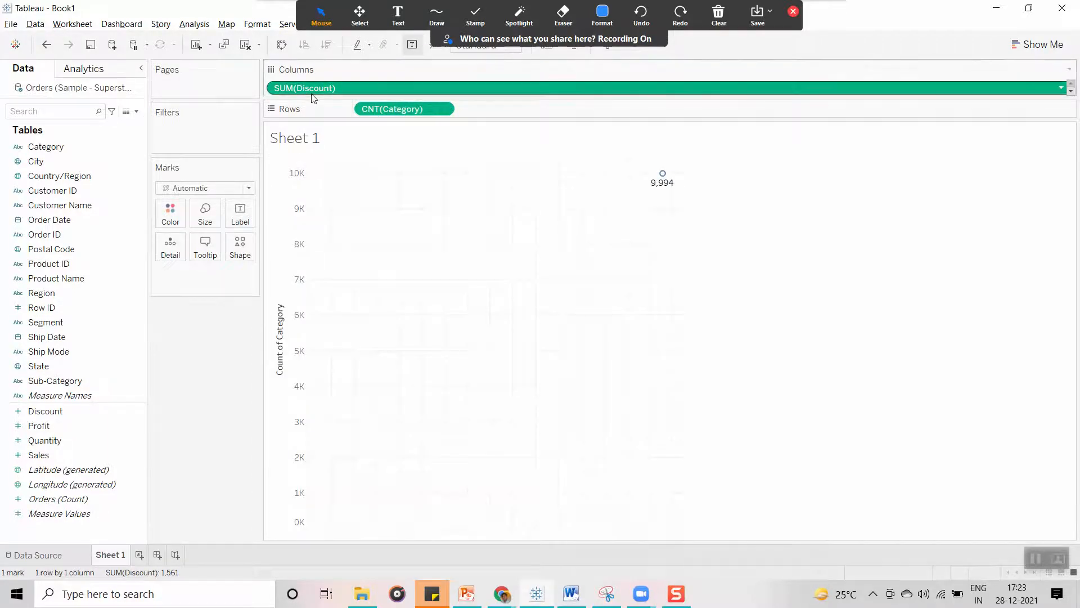
{"action": "left_click_drag", "start_coordinate": [311, 97], "coordinate": [313, 77]}
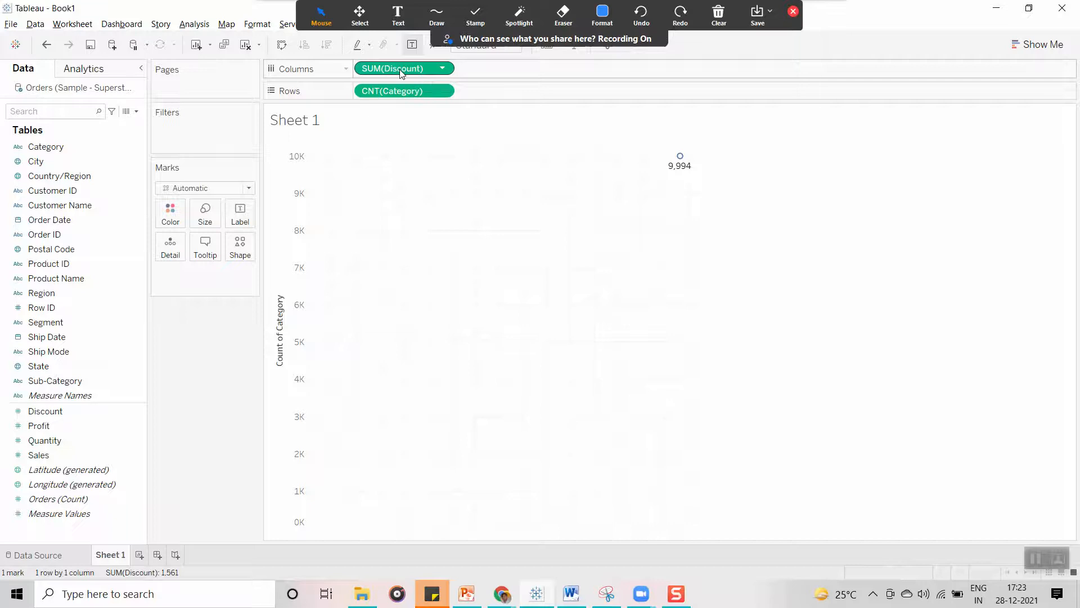
- Change SUM(Discount) on Columns from continuous to discrete and widen the Discount column so its header is readable
{"action": "left_click", "coordinate": [443, 68]}
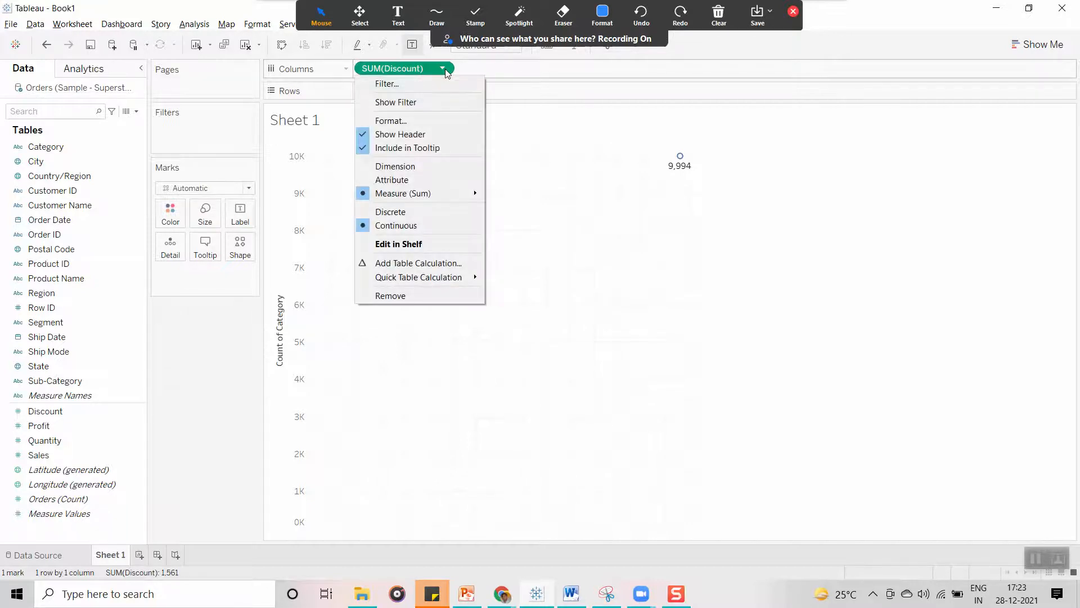
{"action": "left_click", "coordinate": [411, 212]}
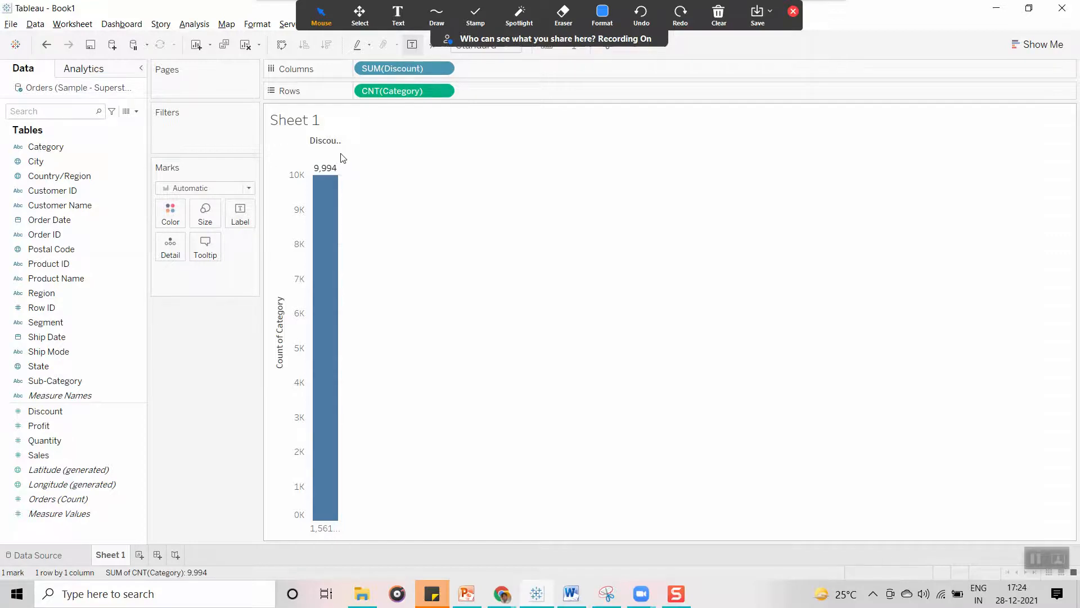
{"action": "left_click_drag", "start_coordinate": [341, 149], "coordinate": [367, 157]}
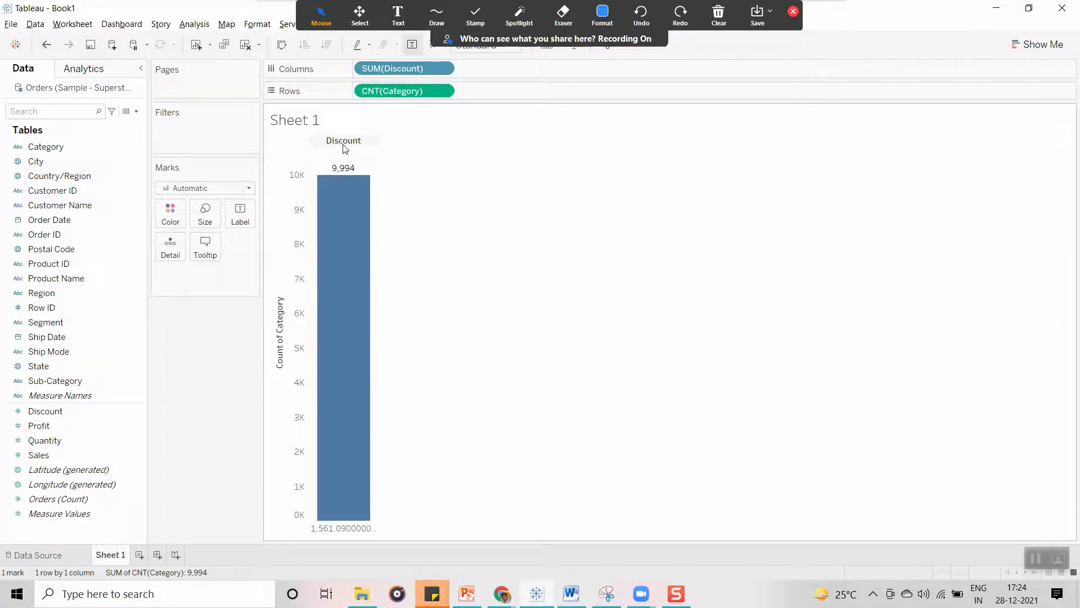
- Make the Category count on Rows discrete, widen its column to show the full header, and select its row value
{"action": "left_click", "coordinate": [444, 92]}
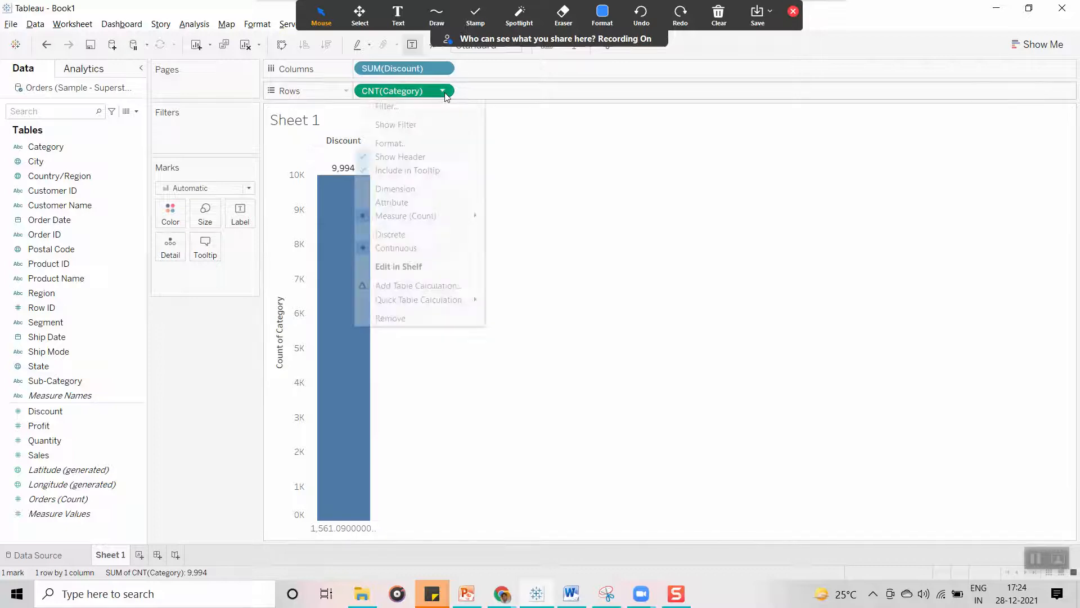
{"action": "left_click", "coordinate": [408, 234]}
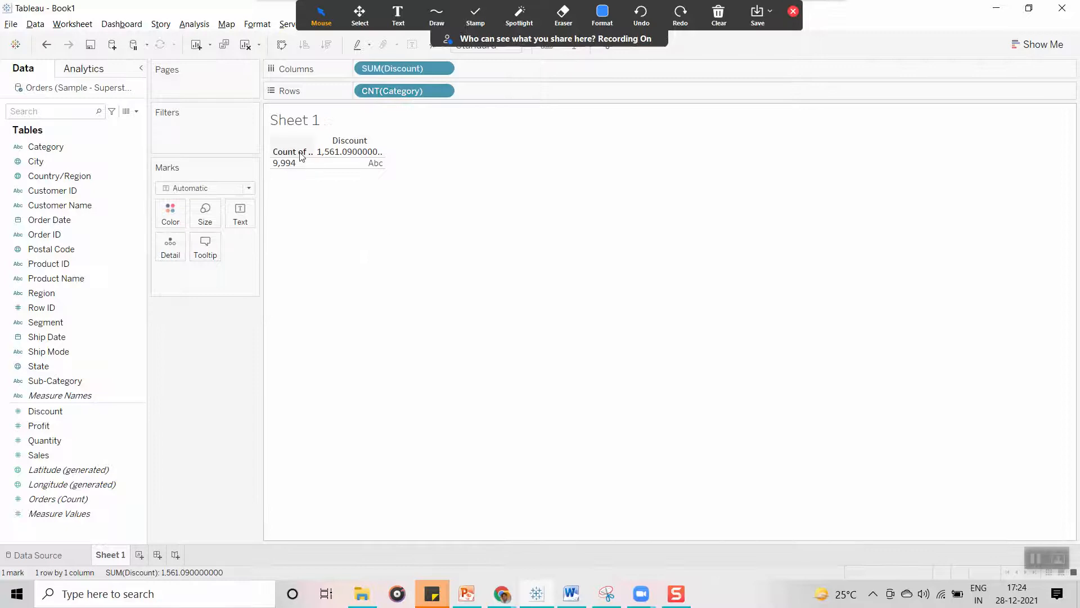
{"action": "left_click_drag", "start_coordinate": [314, 168], "coordinate": [339, 167]}
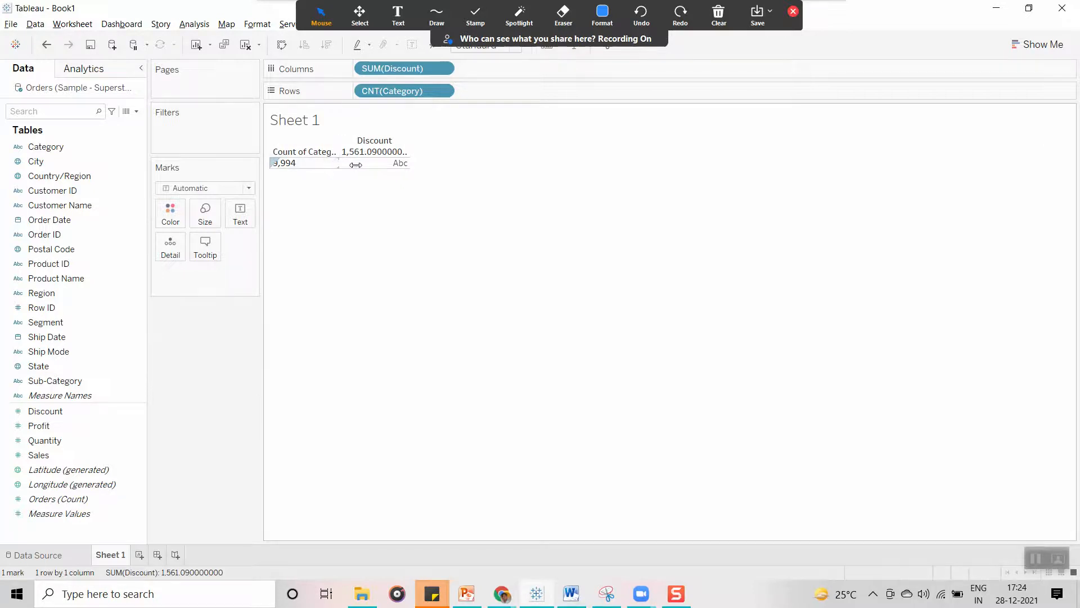
{"action": "left_click_drag", "start_coordinate": [356, 164], "coordinate": [376, 165]}
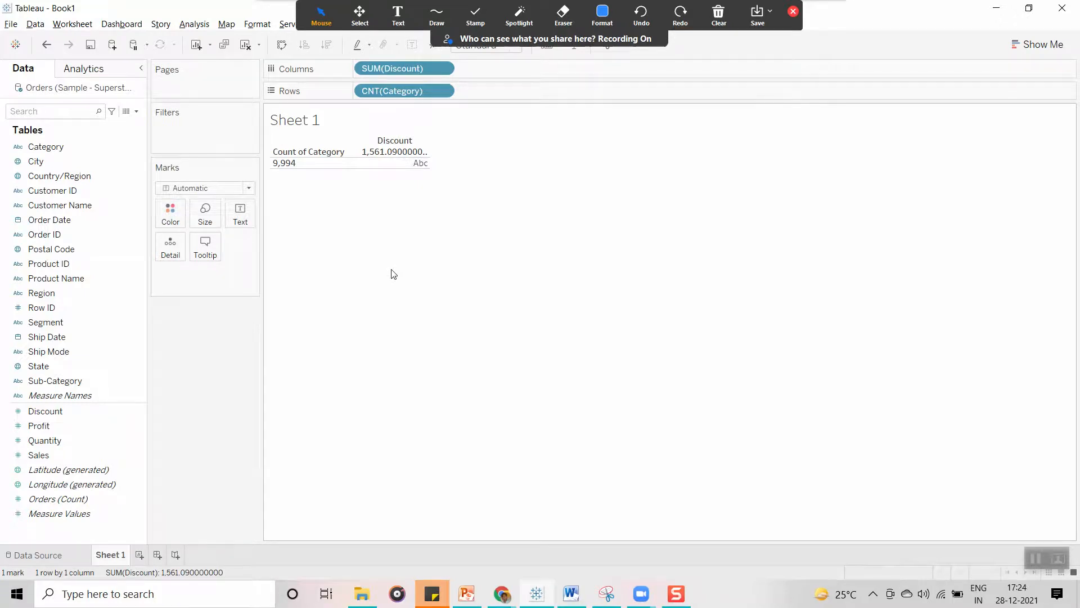
{"action": "left_click", "coordinate": [305, 165]}
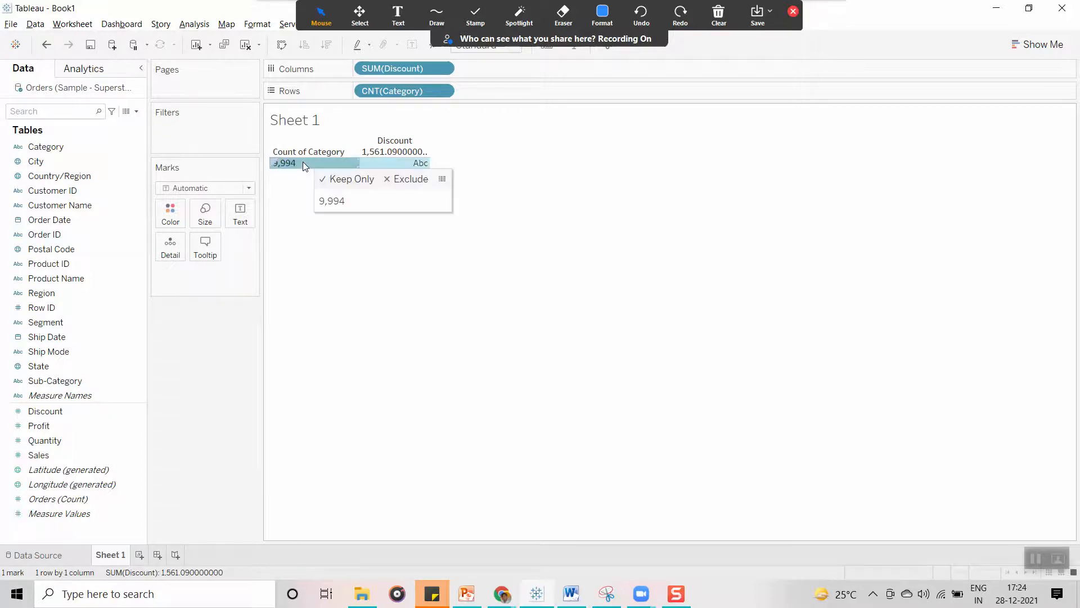
- Change the Category measure on Rows to Count (Distinct), inspect its row value, and widen the column to show the full header
{"action": "left_click", "coordinate": [442, 91]}
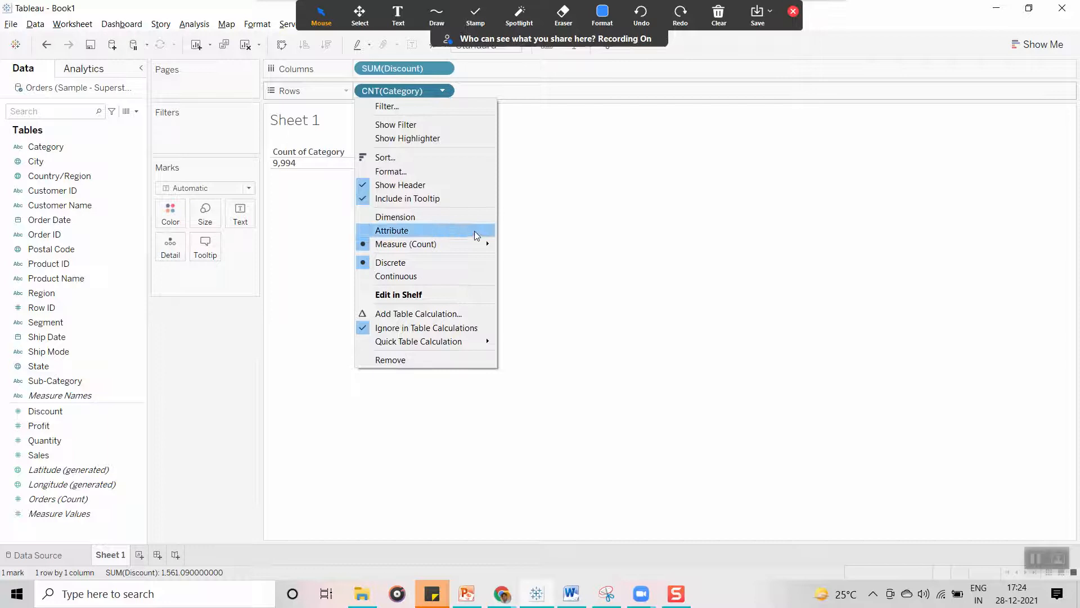
{"action": "mouse_move", "coordinate": [478, 243]}
{"action": "left_click", "coordinate": [542, 286]}
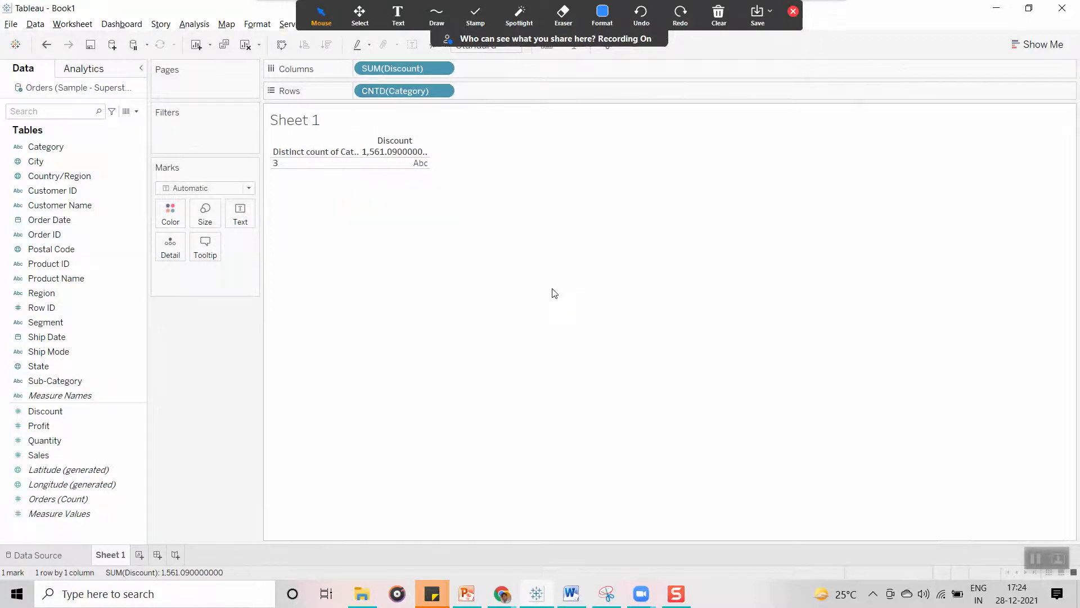
{"action": "left_click", "coordinate": [282, 167]}
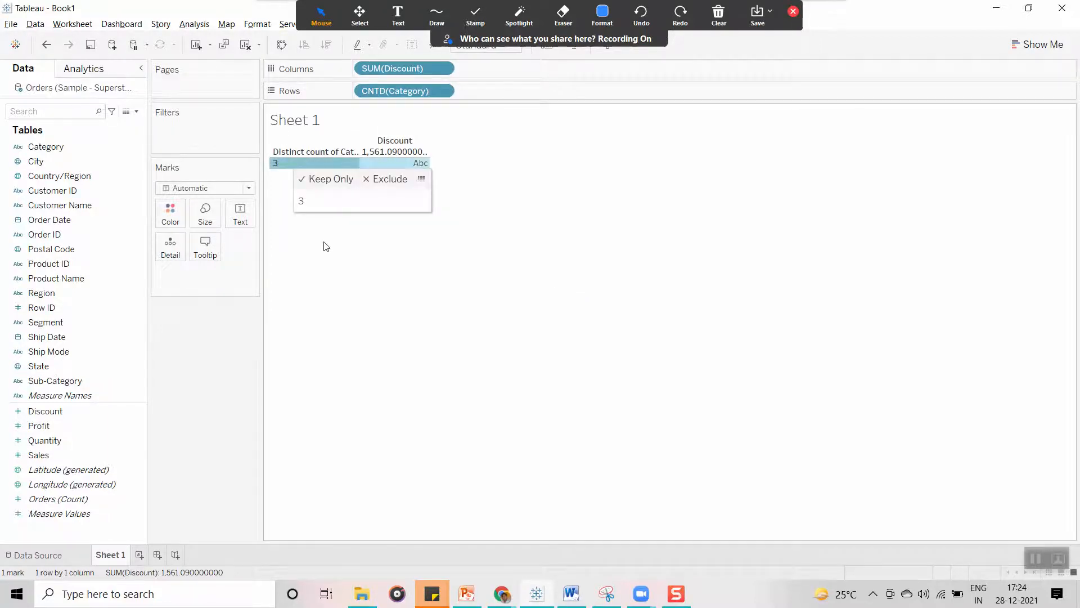
{"action": "left_click", "coordinate": [354, 301]}
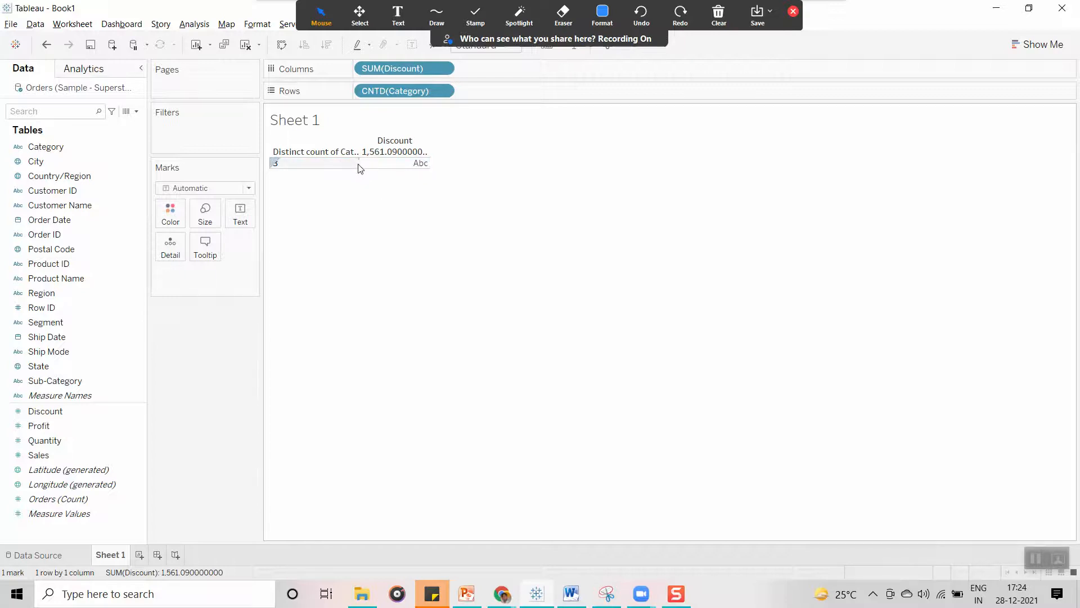
{"action": "left_click_drag", "start_coordinate": [358, 162], "coordinate": [399, 170]}
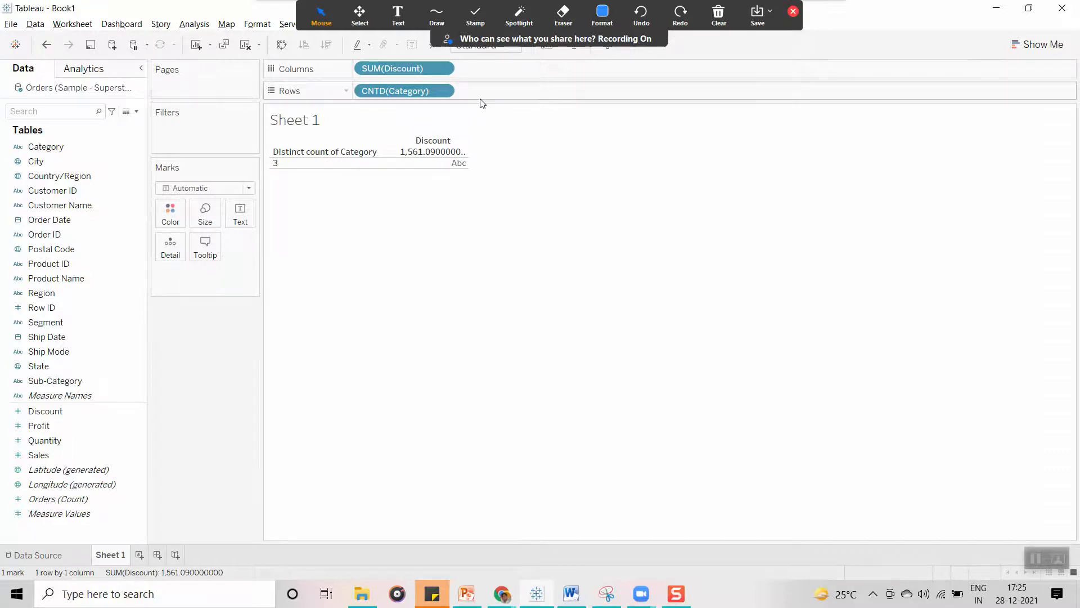
- Remove SUM(Discount) from Columns and the distinct Category count from Rows, and place Order Date on Rows
{"action": "left_click_drag", "start_coordinate": [392, 68], "coordinate": [188, 371]}
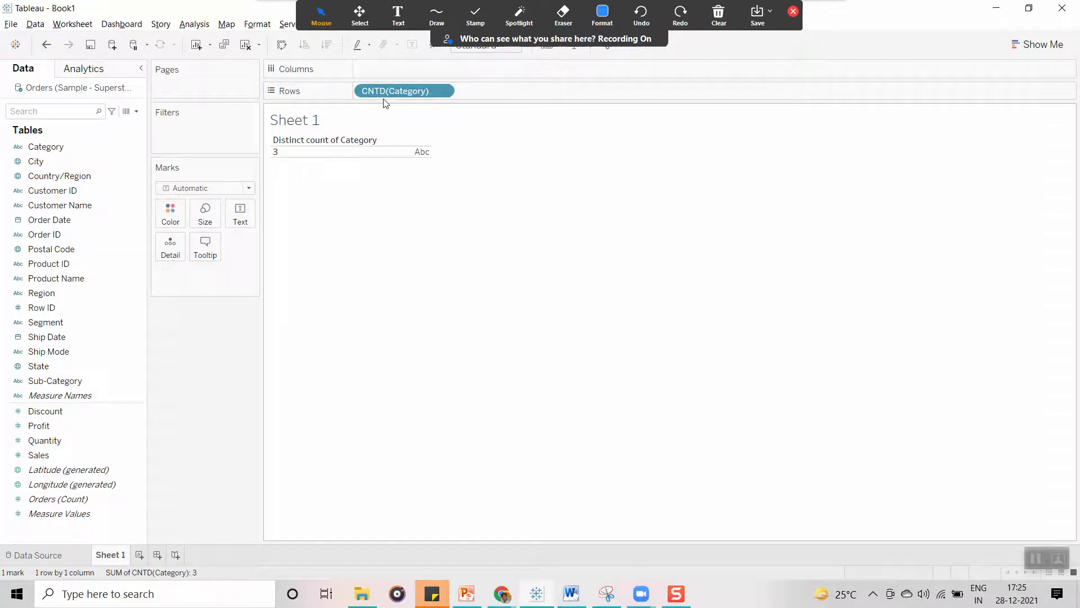
{"action": "left_click_drag", "start_coordinate": [394, 91], "coordinate": [214, 406]}
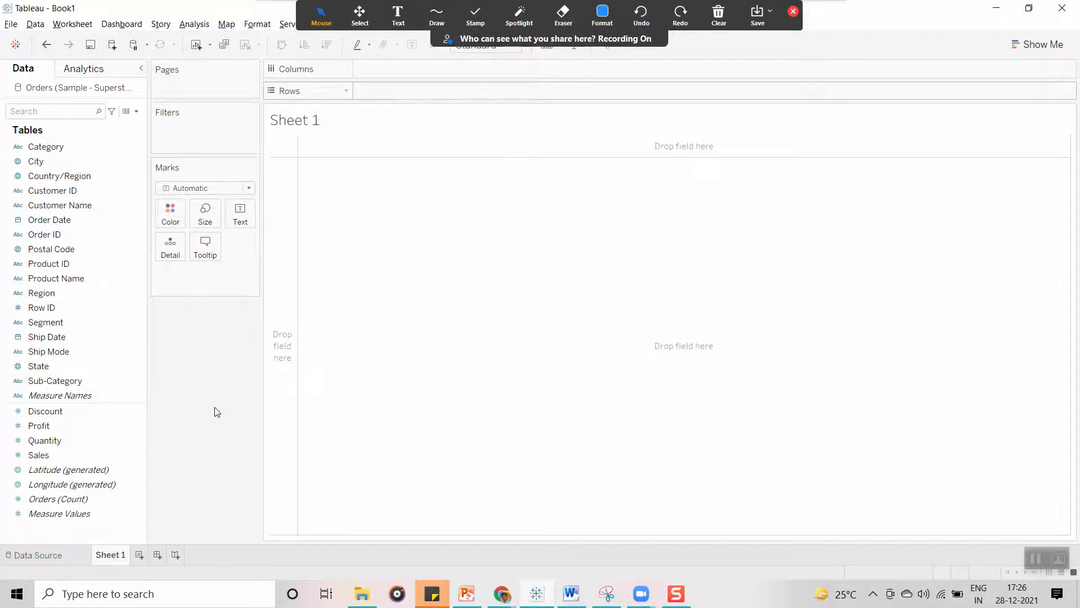
{"action": "left_click", "coordinate": [45, 158]}
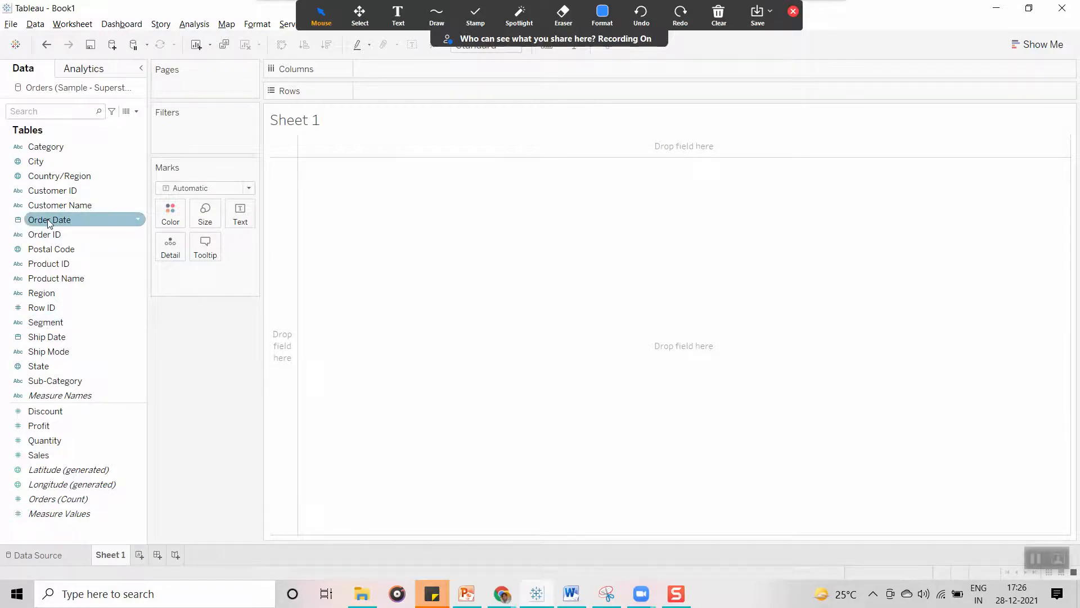
{"action": "left_click_drag", "start_coordinate": [47, 218], "coordinate": [399, 89]}
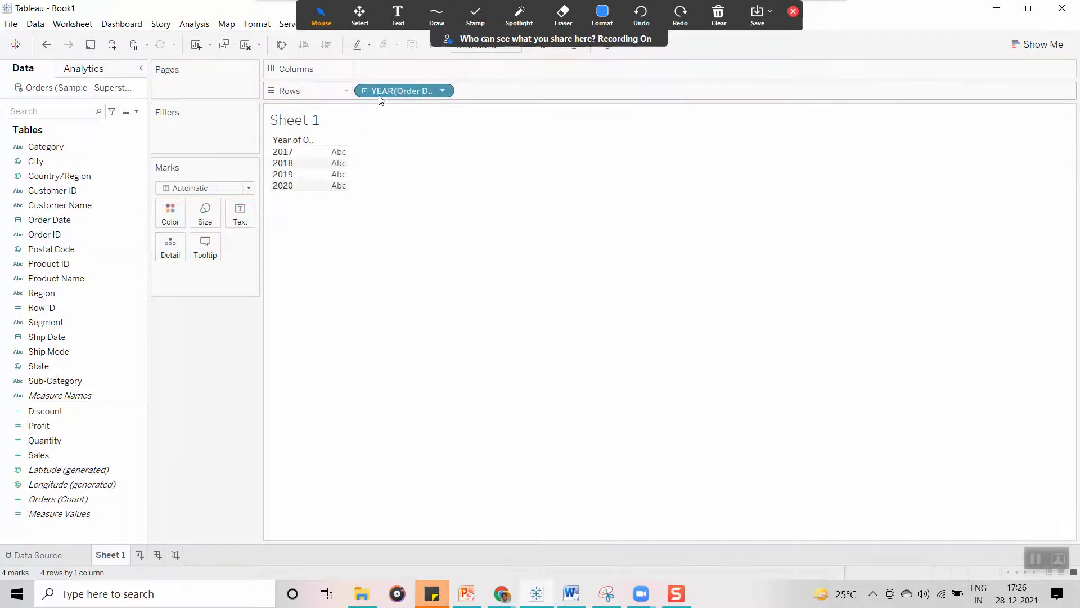
- Convert YEAR(Order Date) on Rows to continuous and switch it back to discrete
{"action": "left_click", "coordinate": [443, 92]}
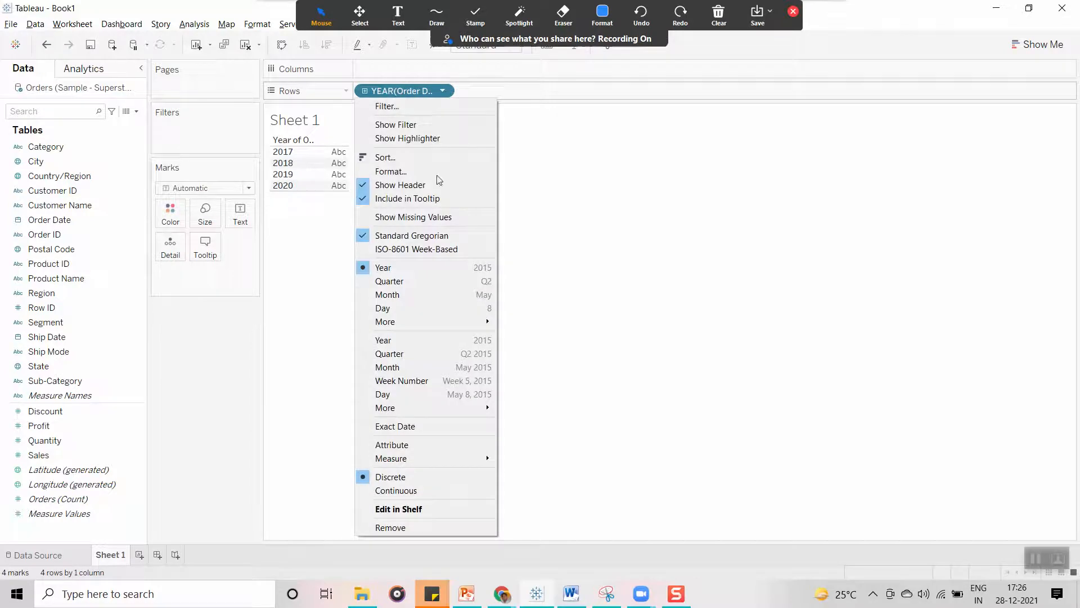
{"action": "left_click", "coordinate": [414, 492]}
{"action": "left_click", "coordinate": [443, 92]}
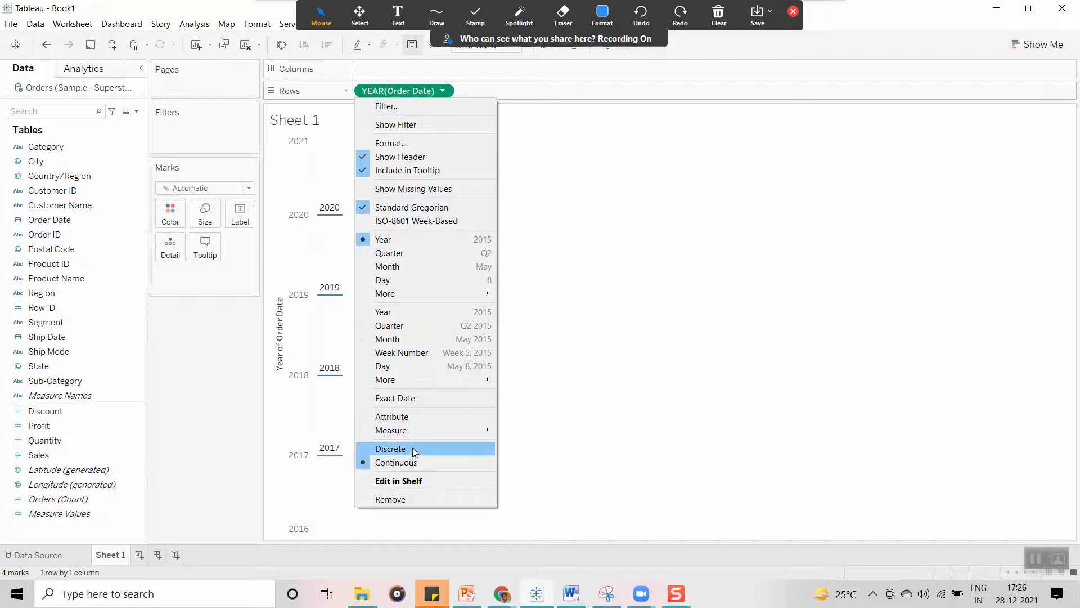
{"action": "left_click", "coordinate": [415, 450]}
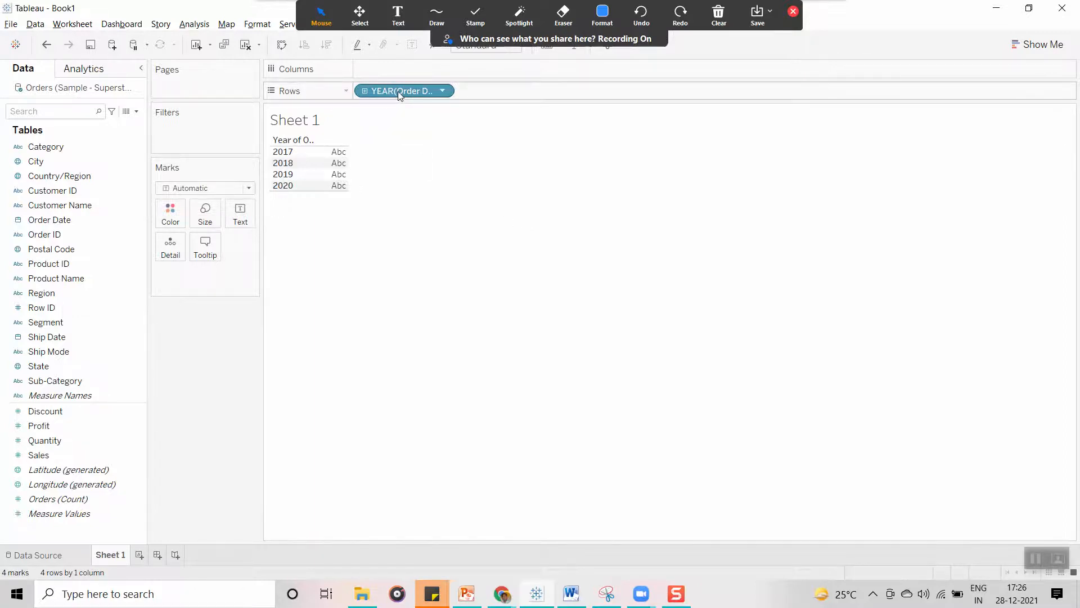
{"action": "left_click", "coordinate": [444, 91]}
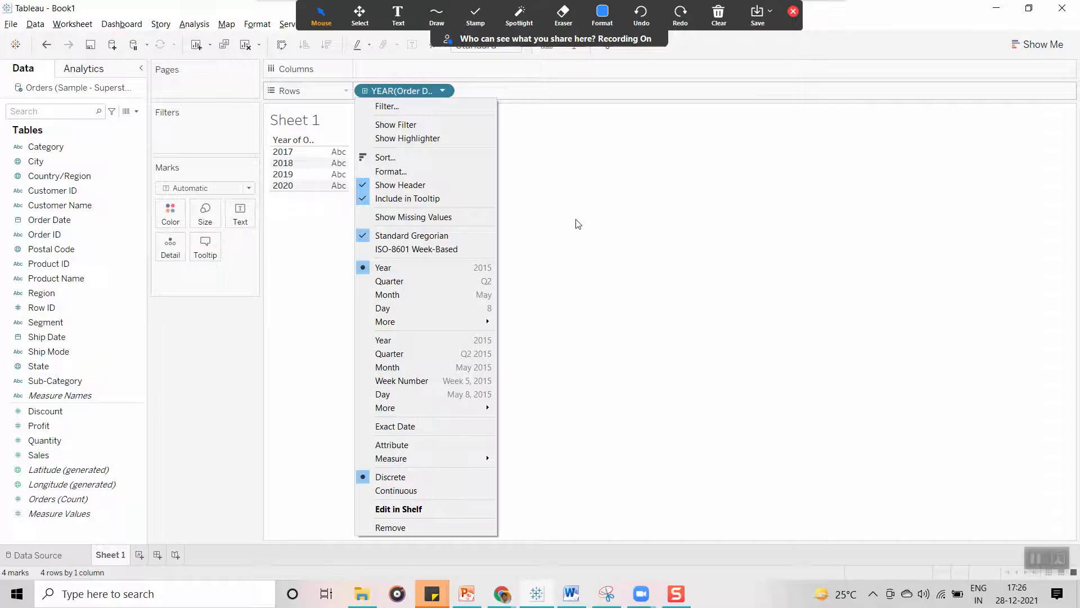
{"action": "left_click", "coordinate": [577, 221]}
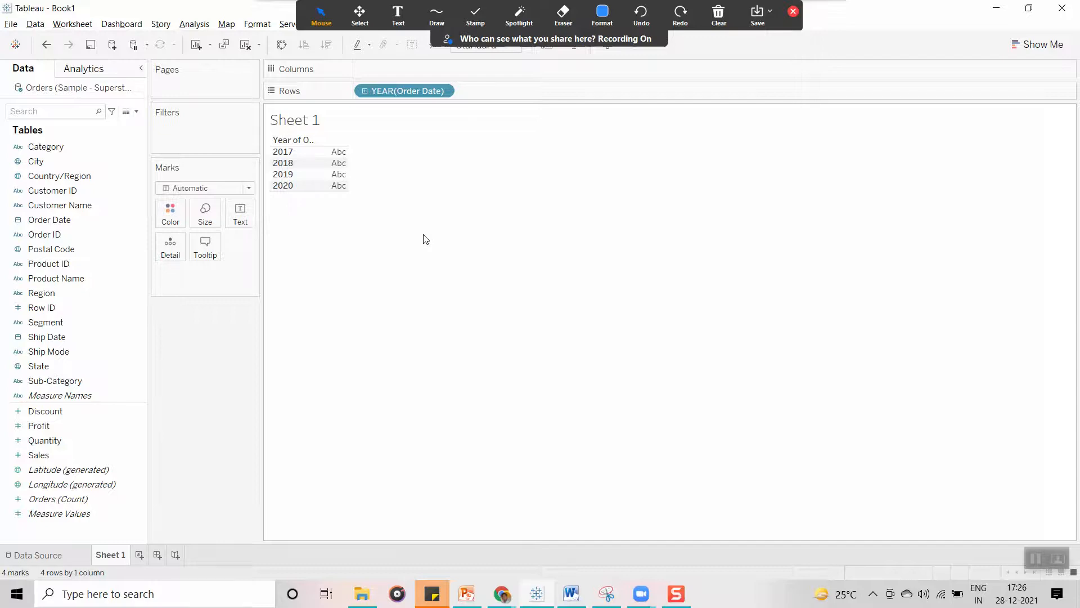
- Move YEAR(Order Date) off Rows and clear the sheet
{"action": "left_click_drag", "start_coordinate": [402, 93], "coordinate": [216, 226]}
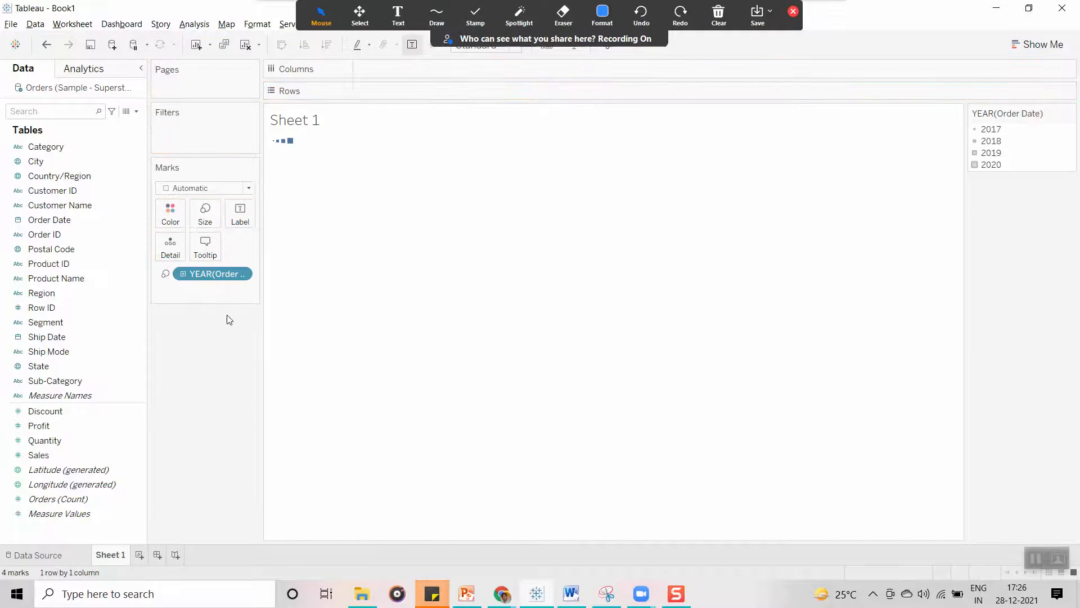
{"action": "key", "text": "alt+shift+BackSpace"}
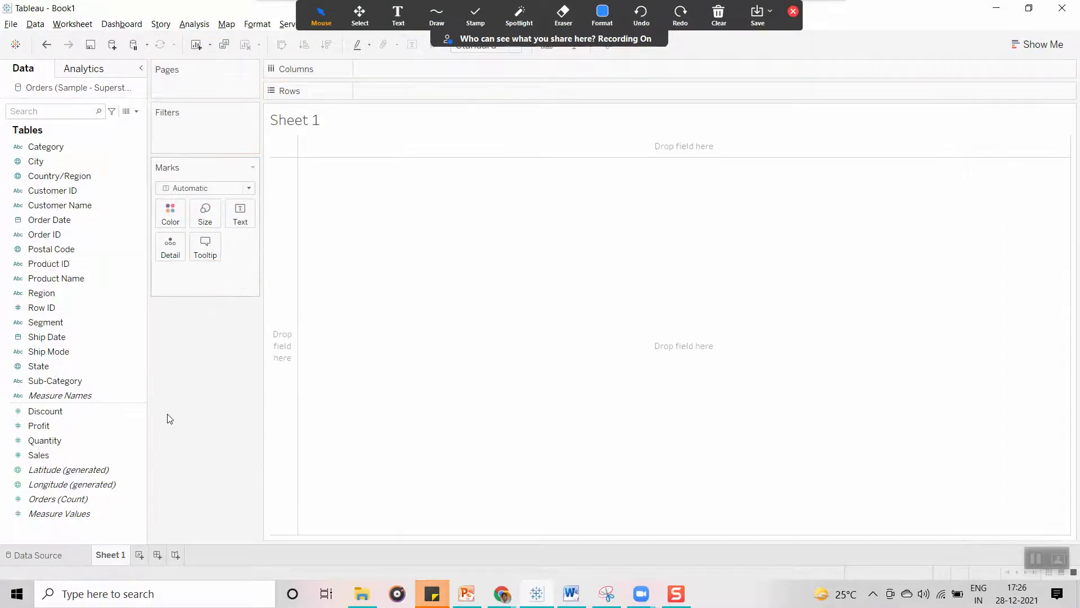
{"action": "left_click", "coordinate": [110, 264]}
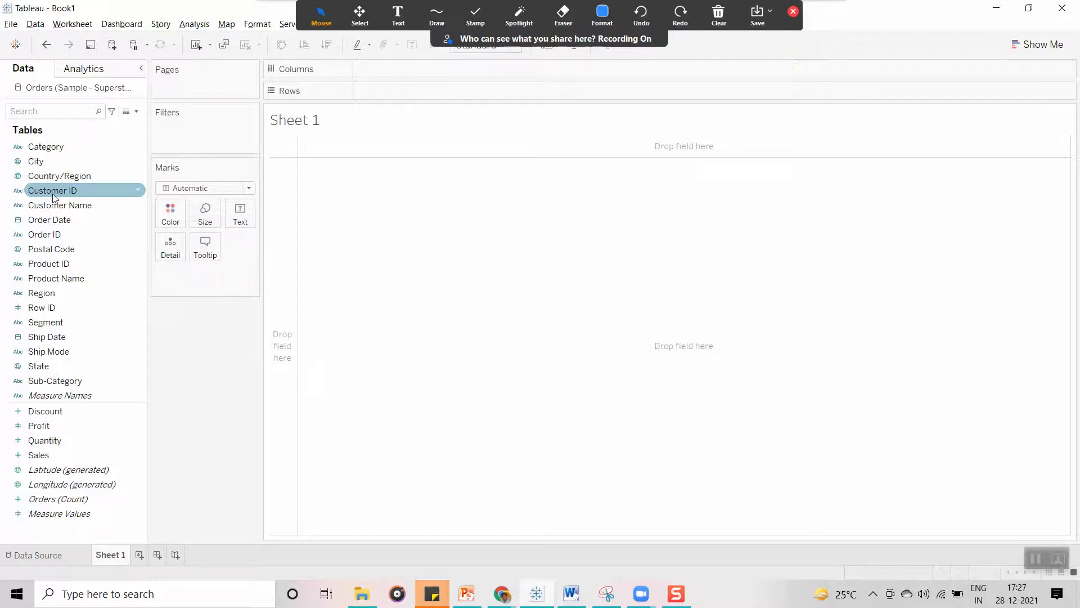
- Place Customer ID on Rows, convert it to a Count measure, and inspect the resulting bar's value
{"action": "left_click_drag", "start_coordinate": [54, 197], "coordinate": [409, 96]}
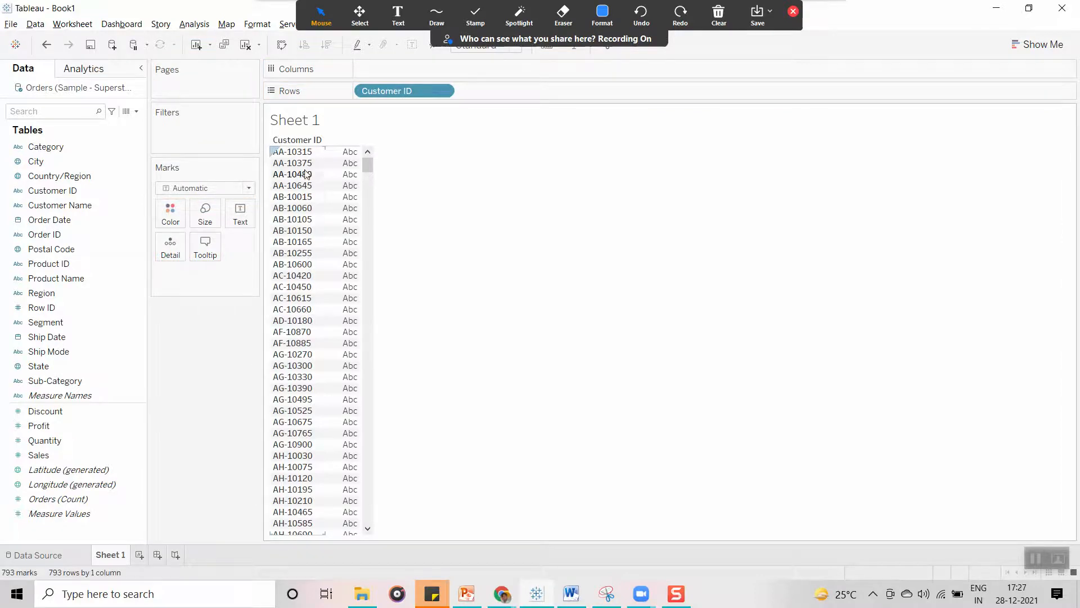
{"action": "left_click_drag", "start_coordinate": [371, 162], "coordinate": [403, 77]}
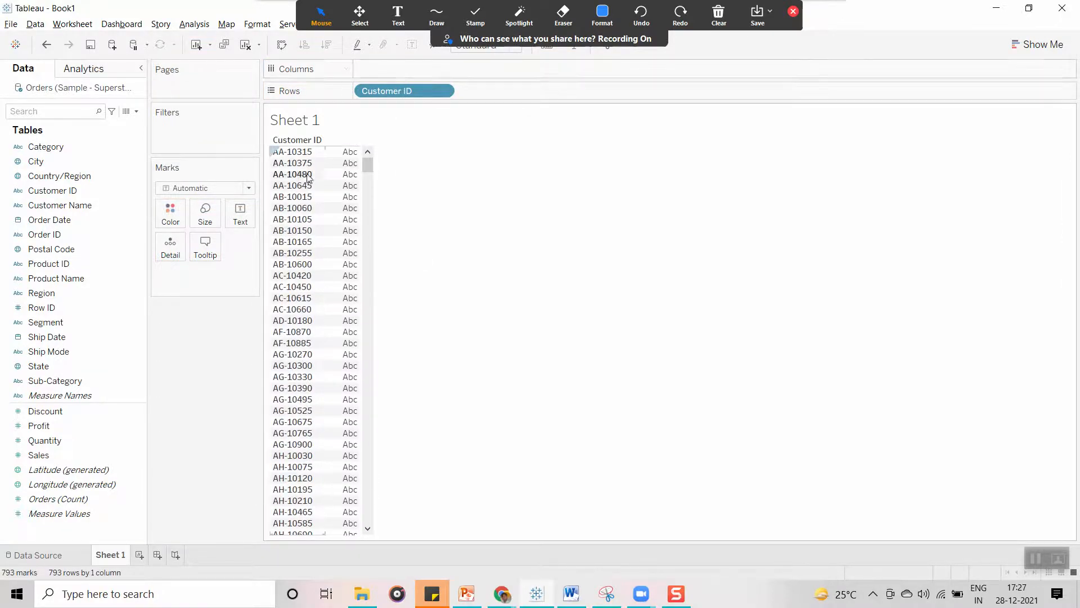
{"action": "left_click", "coordinate": [443, 91]}
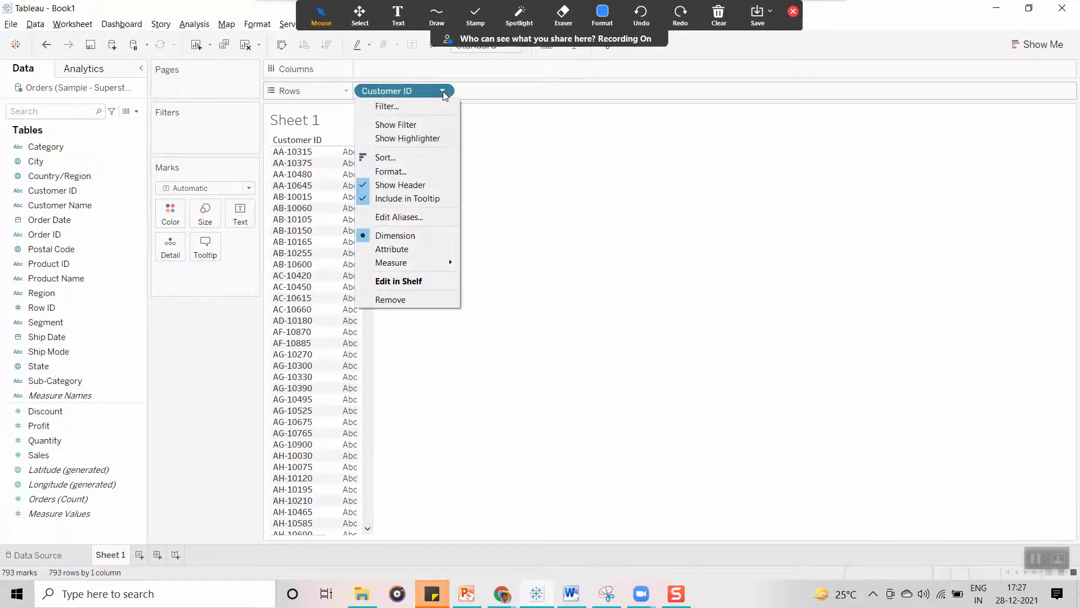
{"action": "mouse_move", "coordinate": [433, 259]}
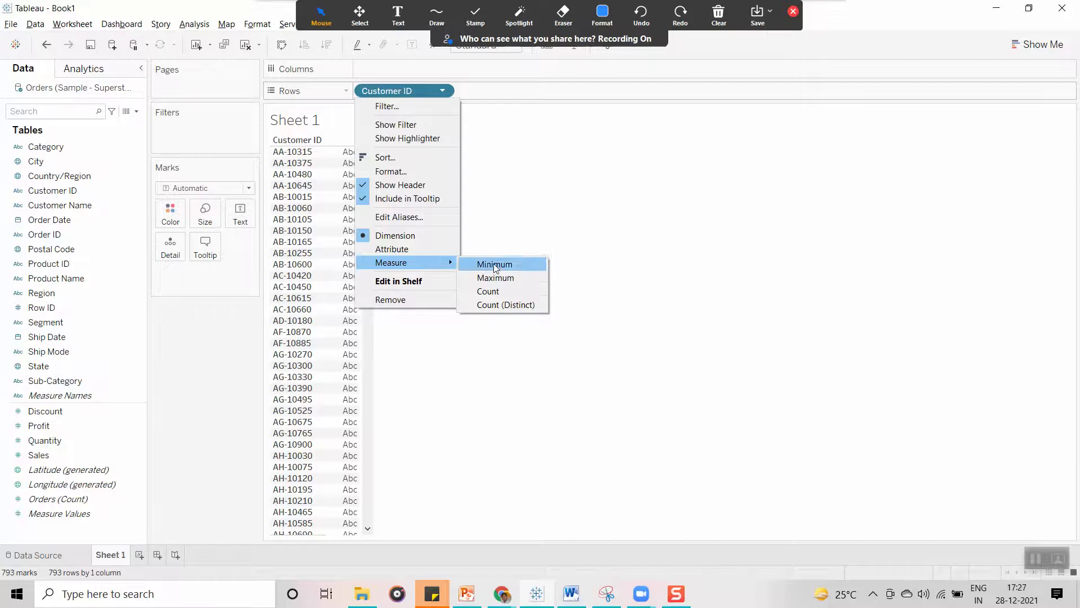
{"action": "left_click", "coordinate": [495, 291]}
{"action": "mouse_move", "coordinate": [337, 168]}
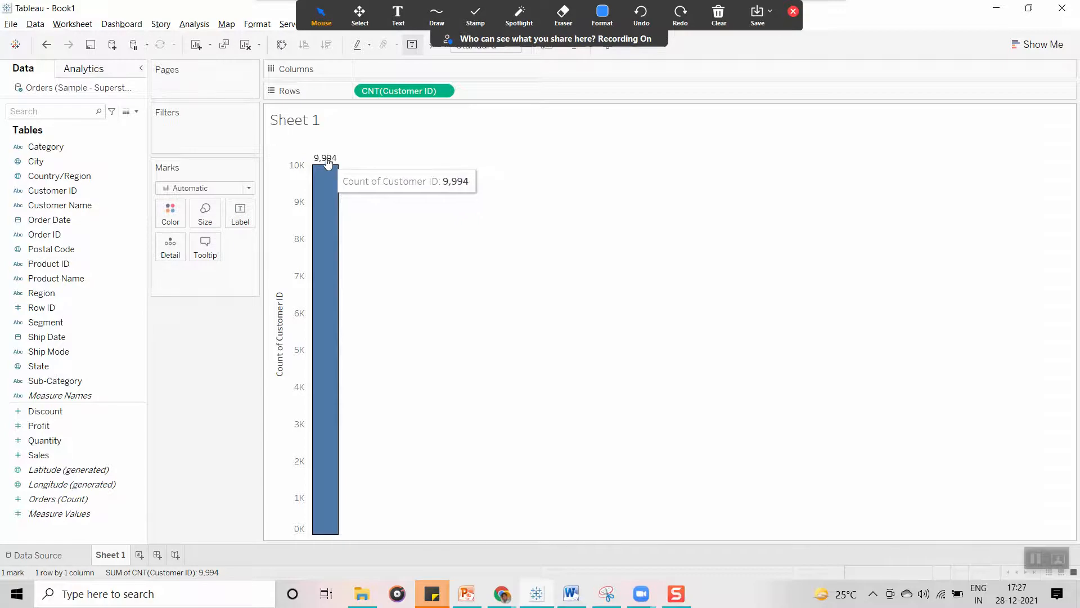
- Change the Customer ID measure on Rows to Count (Distinct) and remove it from the sheet after viewing its options
{"action": "left_click", "coordinate": [443, 91]}
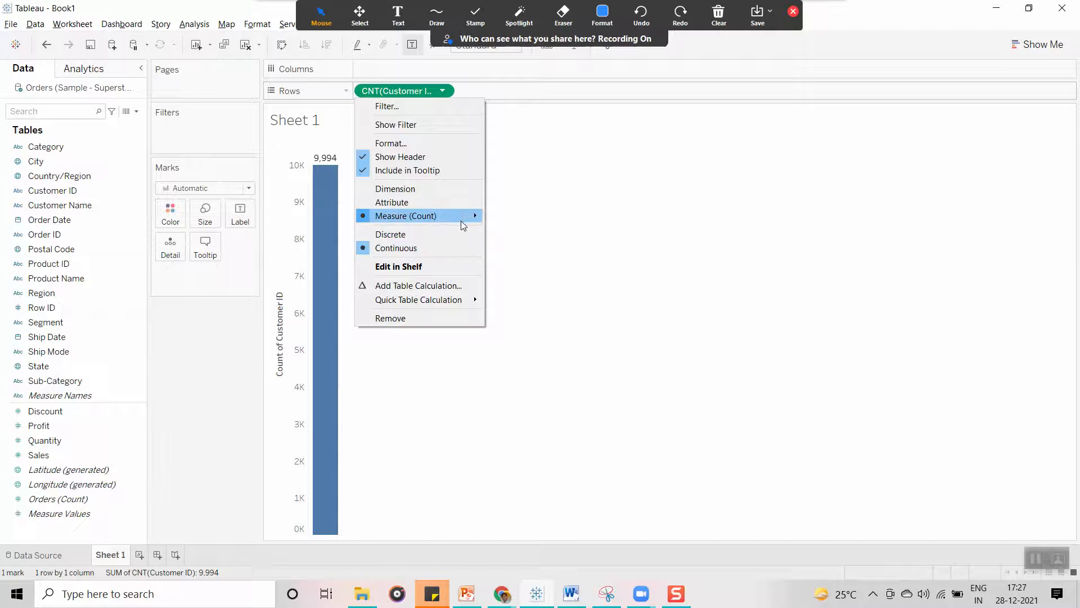
{"action": "mouse_move", "coordinate": [464, 215]}
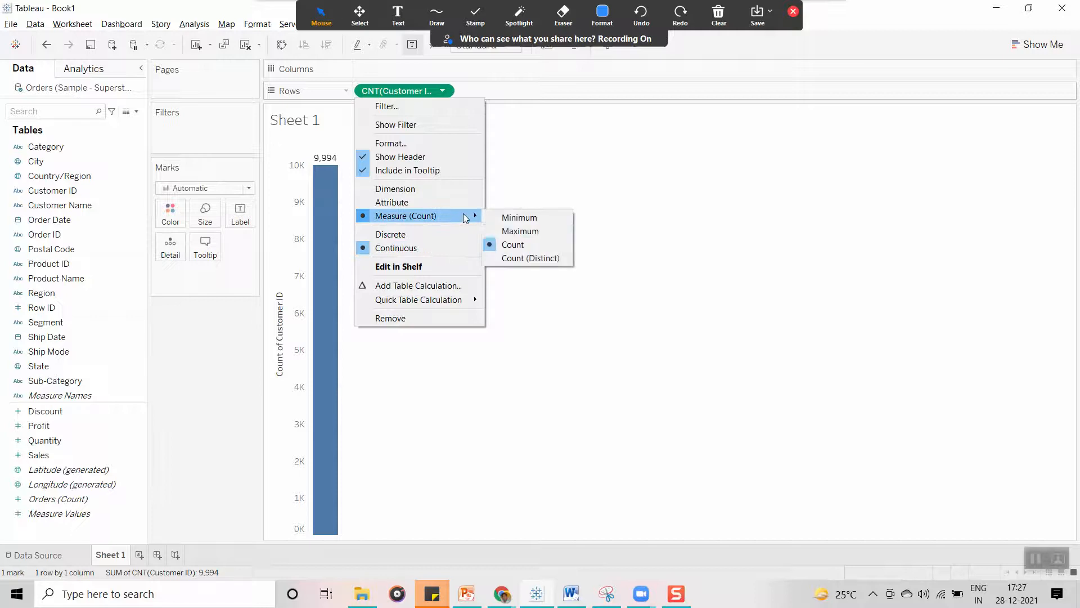
{"action": "left_click", "coordinate": [542, 260]}
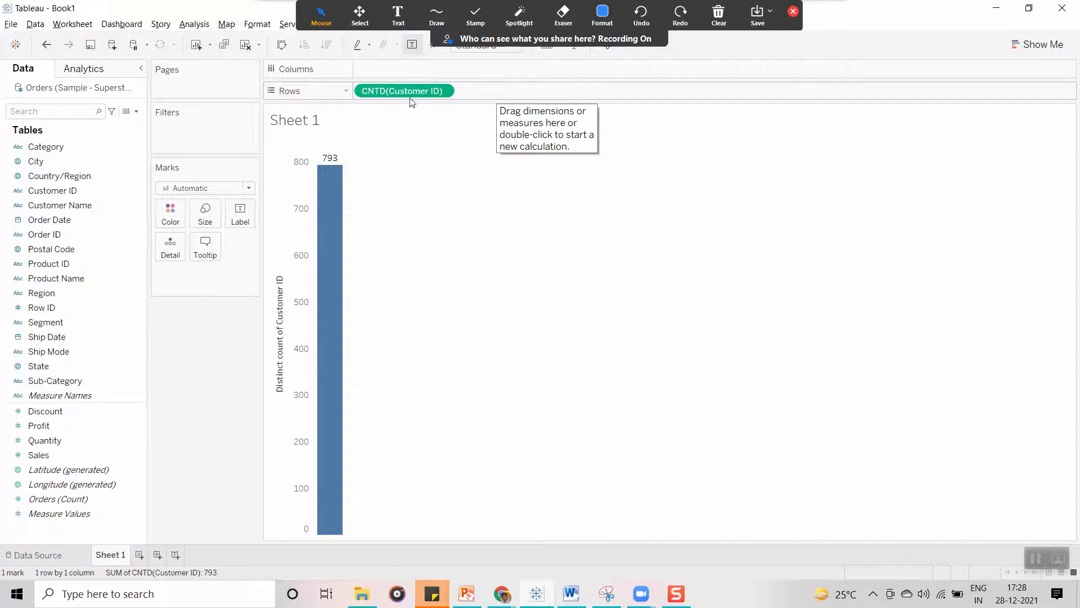
{"action": "left_click", "coordinate": [442, 91]}
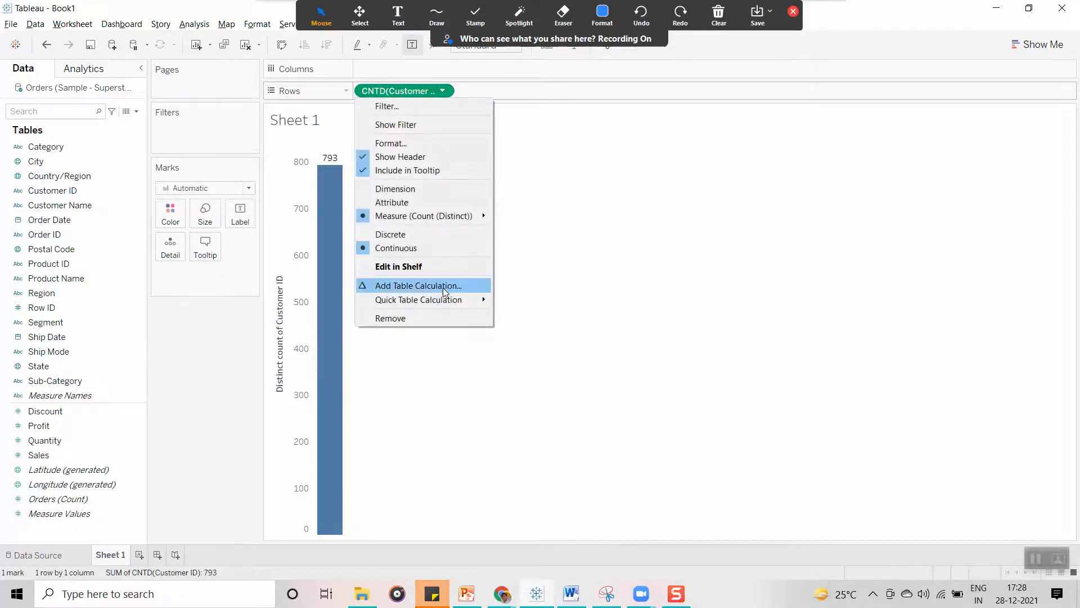
{"action": "left_click", "coordinate": [564, 231]}
{"action": "left_click_drag", "start_coordinate": [409, 96], "coordinate": [148, 351]}
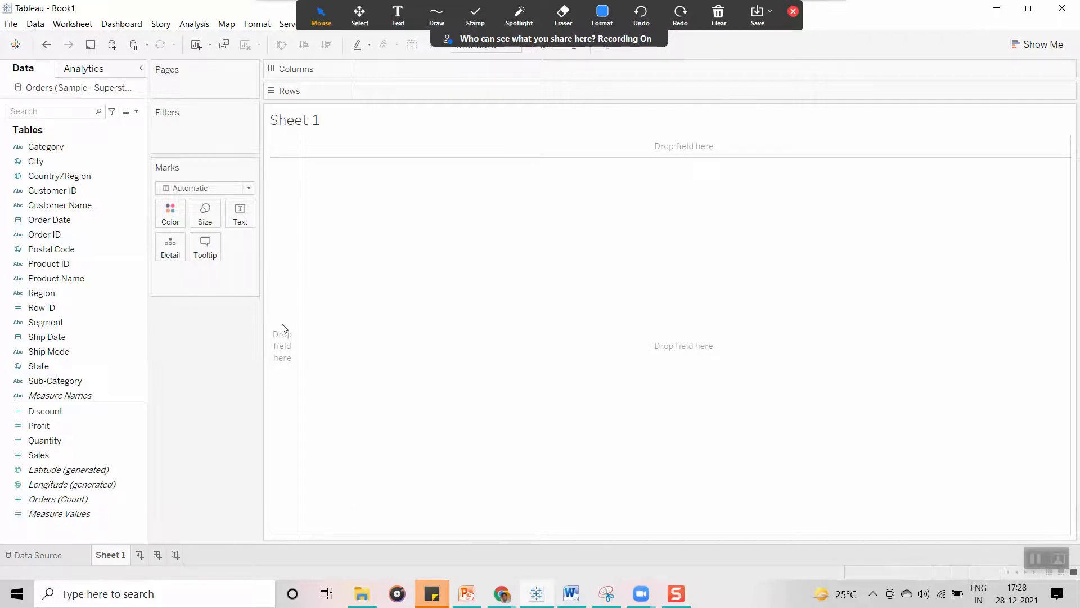
- Switch to the PowerPoint presentation and show slide 14 on discrete (blue) and continuous (green) fields
{"action": "key", "text": "alt+Tab"}
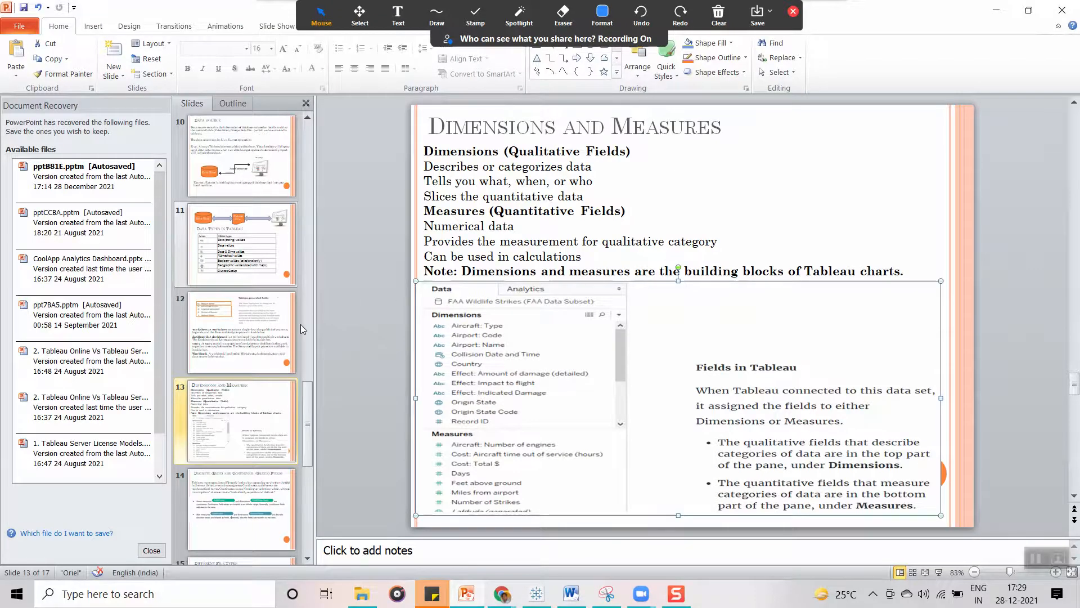
{"action": "left_click", "coordinate": [284, 344]}
{"action": "left_click", "coordinate": [251, 388]}
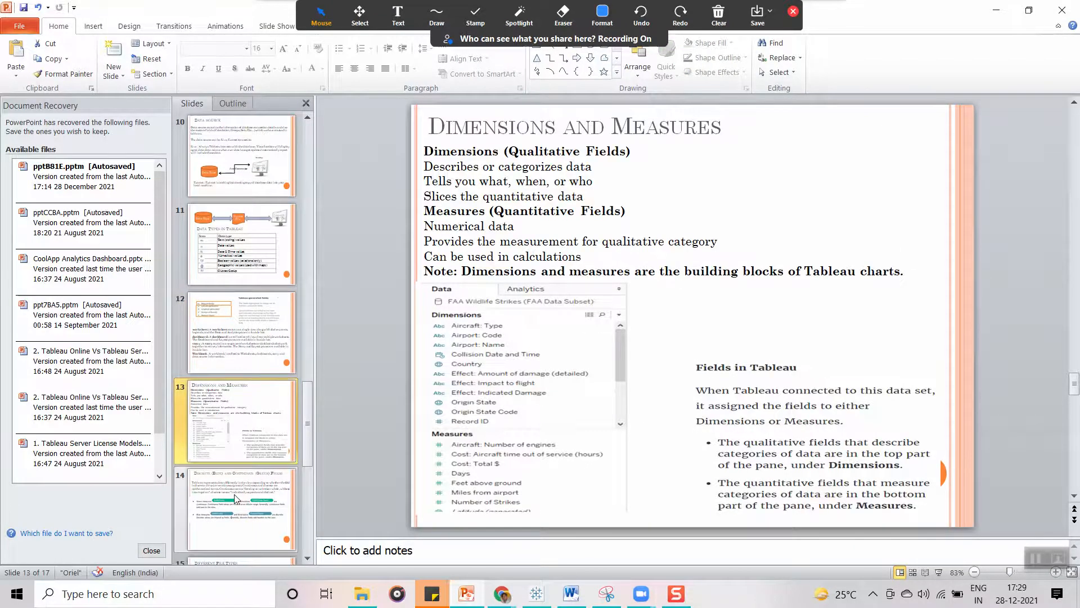
{"action": "left_click", "coordinate": [240, 478]}
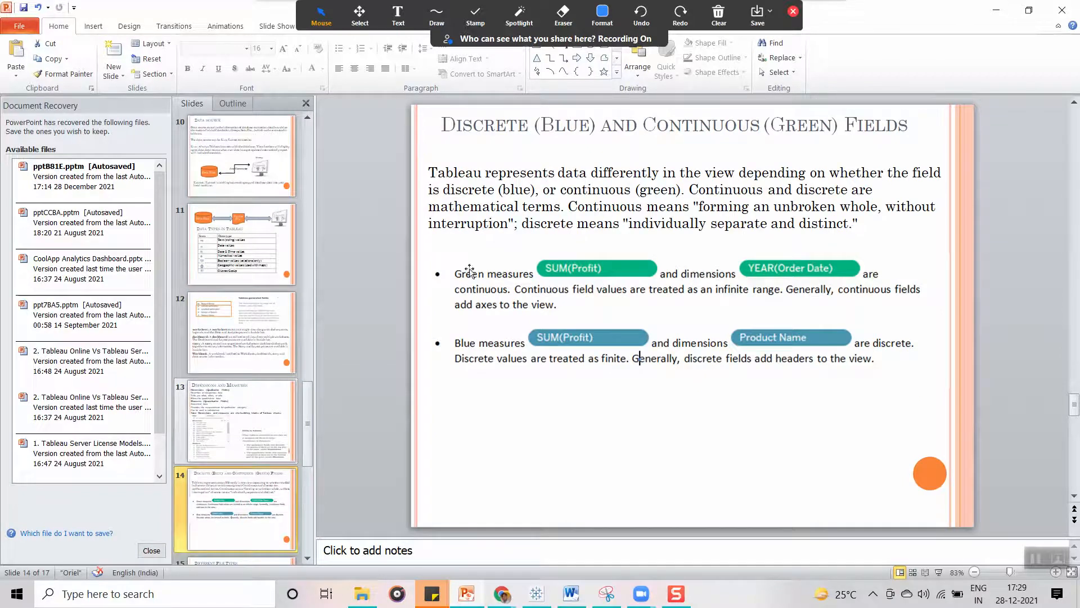
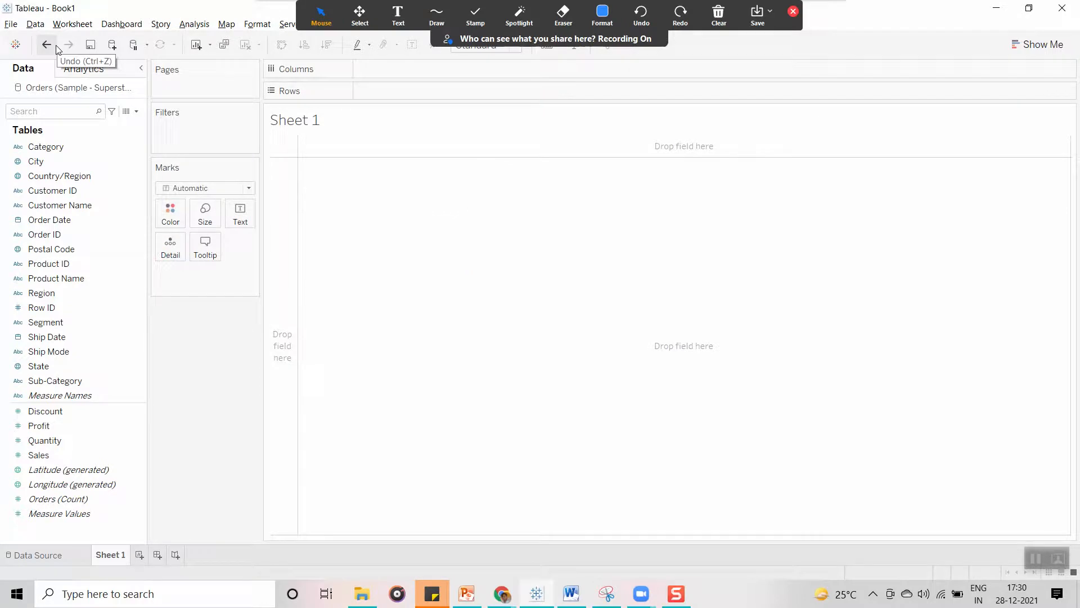
- Open My First Workbook from the Workbooks folder of My Tableau Repository and close the Book1 window
{"action": "left_click", "coordinate": [11, 24]}
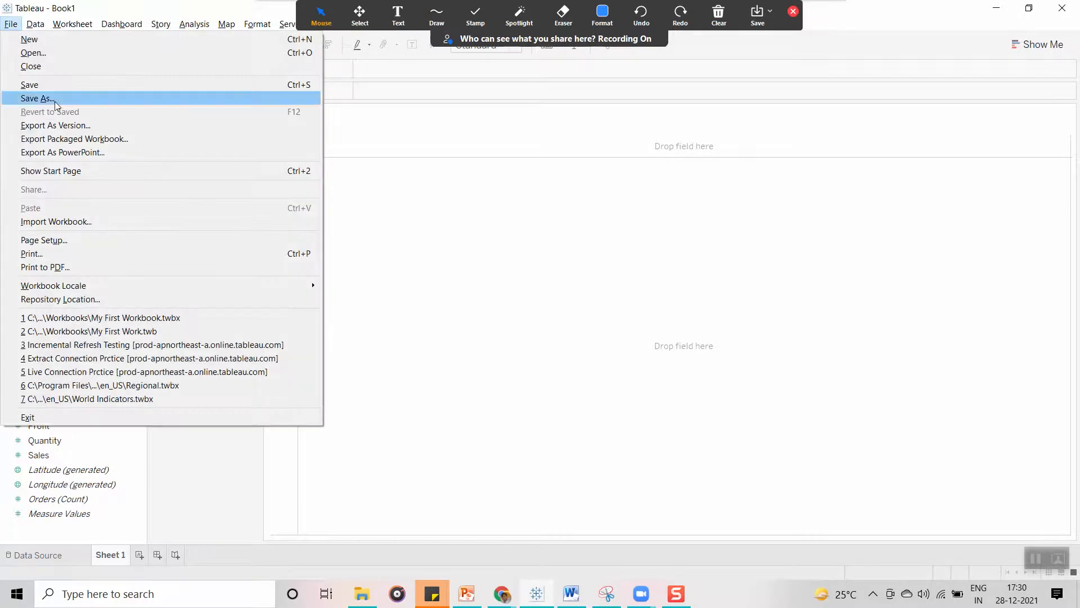
{"action": "left_click", "coordinate": [51, 56]}
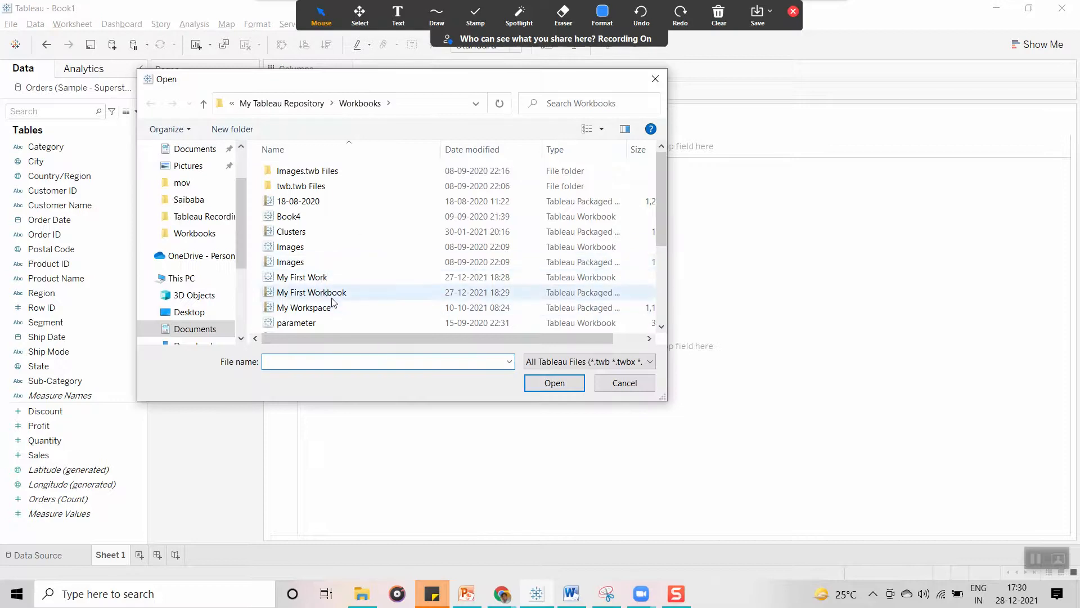
{"action": "left_click", "coordinate": [334, 298]}
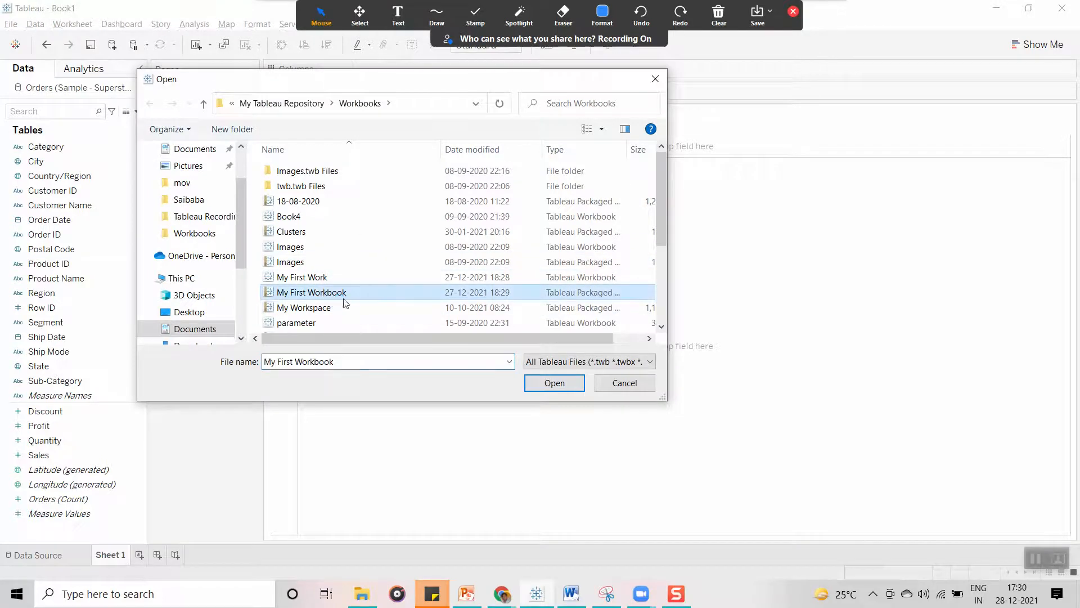
{"action": "left_click", "coordinate": [550, 384]}
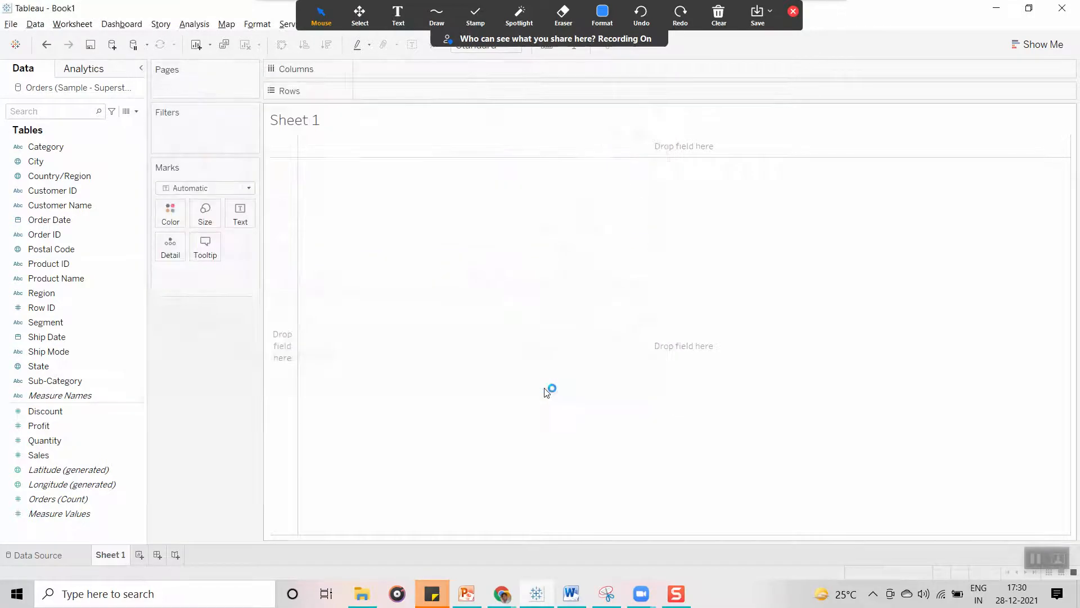
{"action": "left_click", "coordinate": [1071, 10]}
{"action": "left_click", "coordinate": [575, 319]}
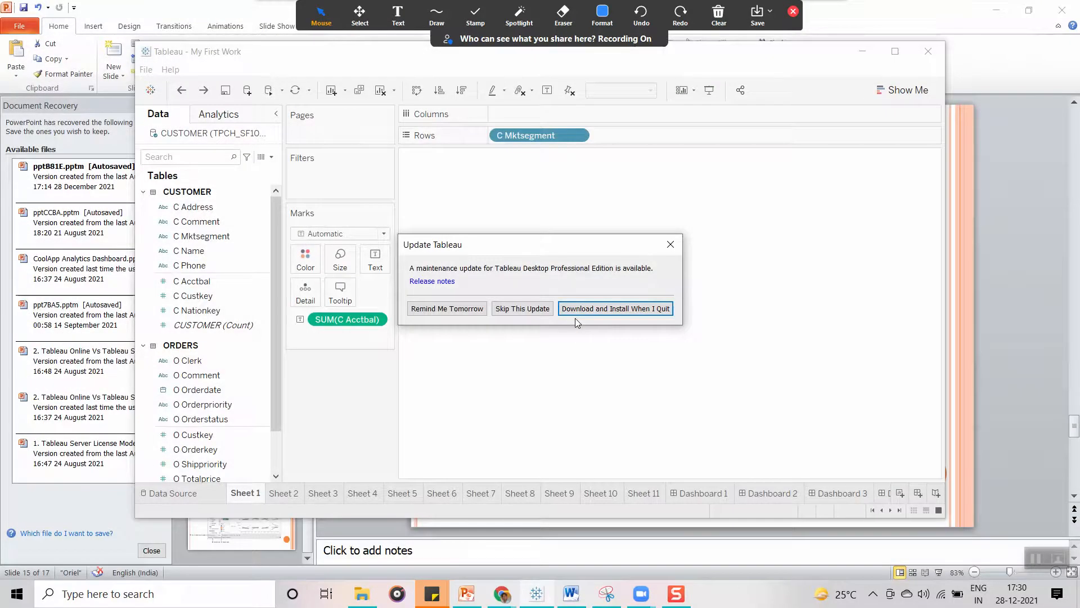
- Dismiss the Tableau update notice and maximize the My First Work window
{"action": "left_click", "coordinate": [671, 245]}
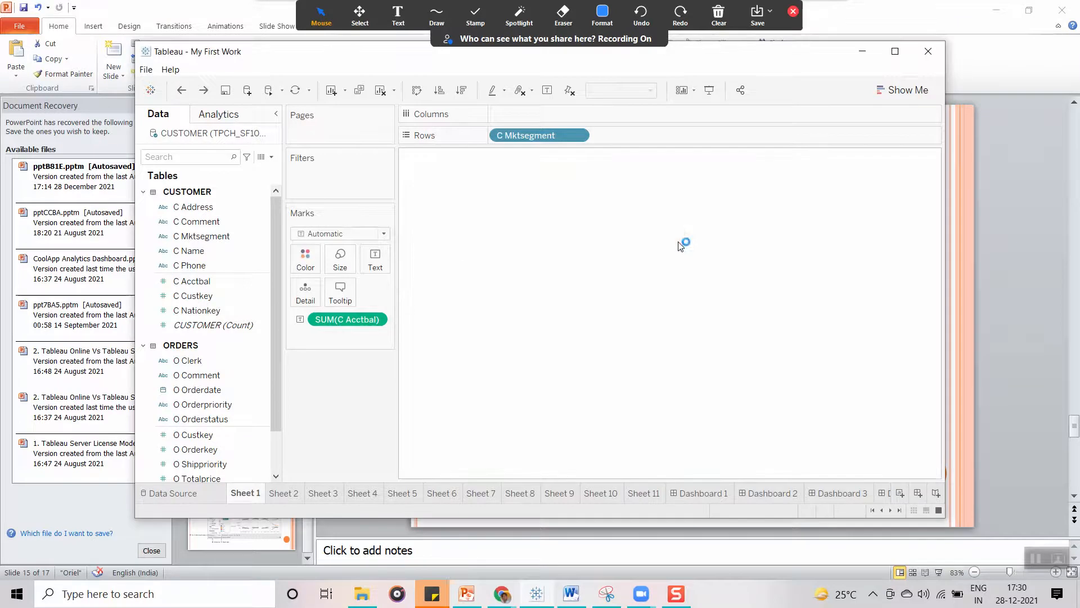
{"action": "left_click", "coordinate": [898, 52]}
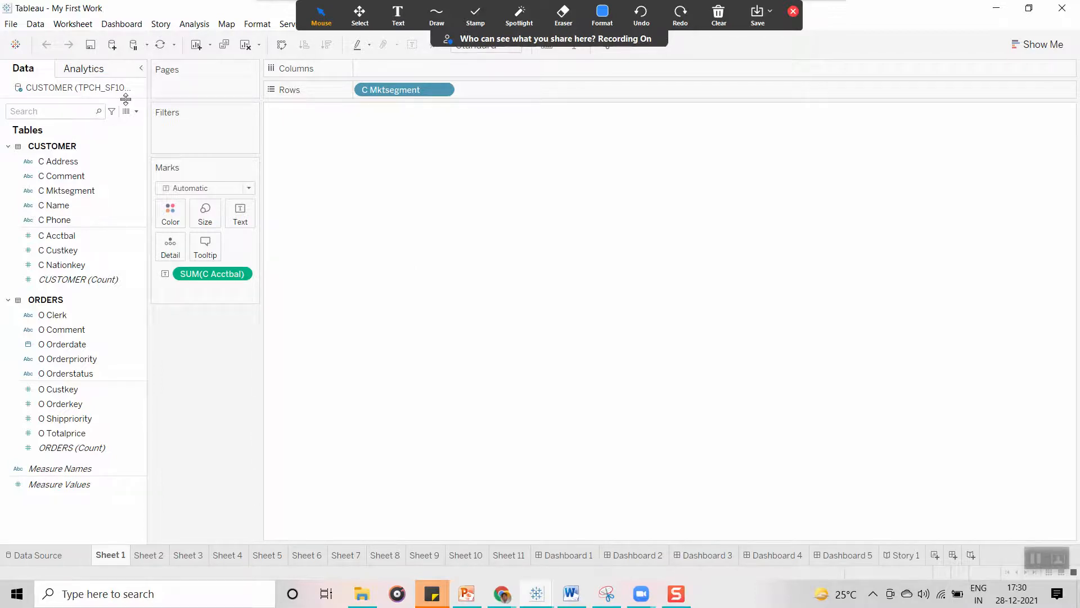
- Switch to the My First Workbook window and sign in to its Snowflake connection by entering the account password
{"action": "left_click", "coordinate": [536, 594]}
{"action": "mouse_move", "coordinate": [537, 595]}
{"action": "left_click", "coordinate": [652, 521]}
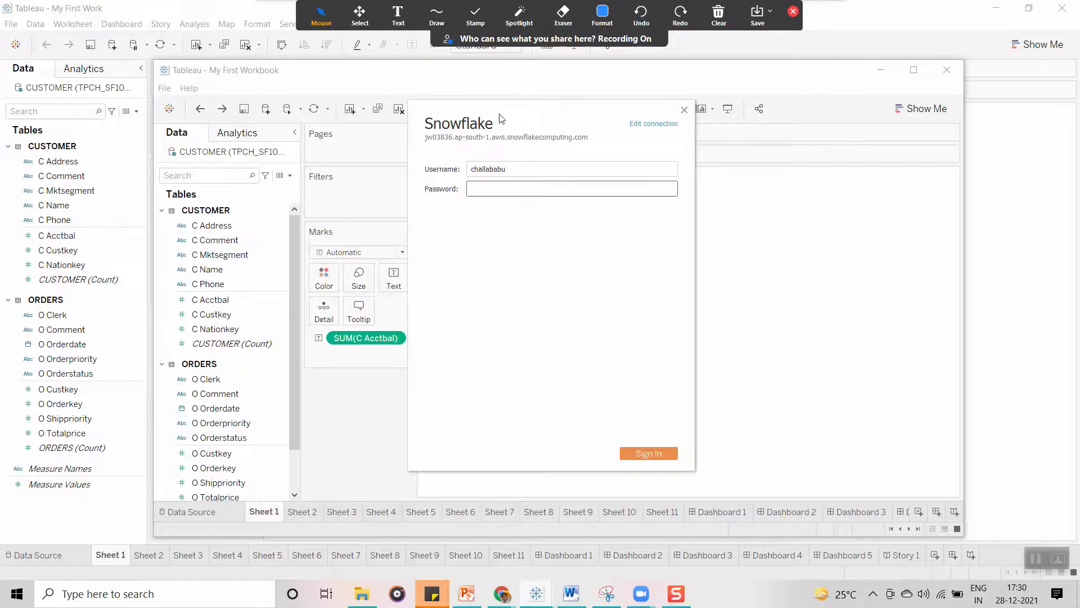
{"action": "left_click_drag", "start_coordinate": [613, 103], "coordinate": [822, 90]}
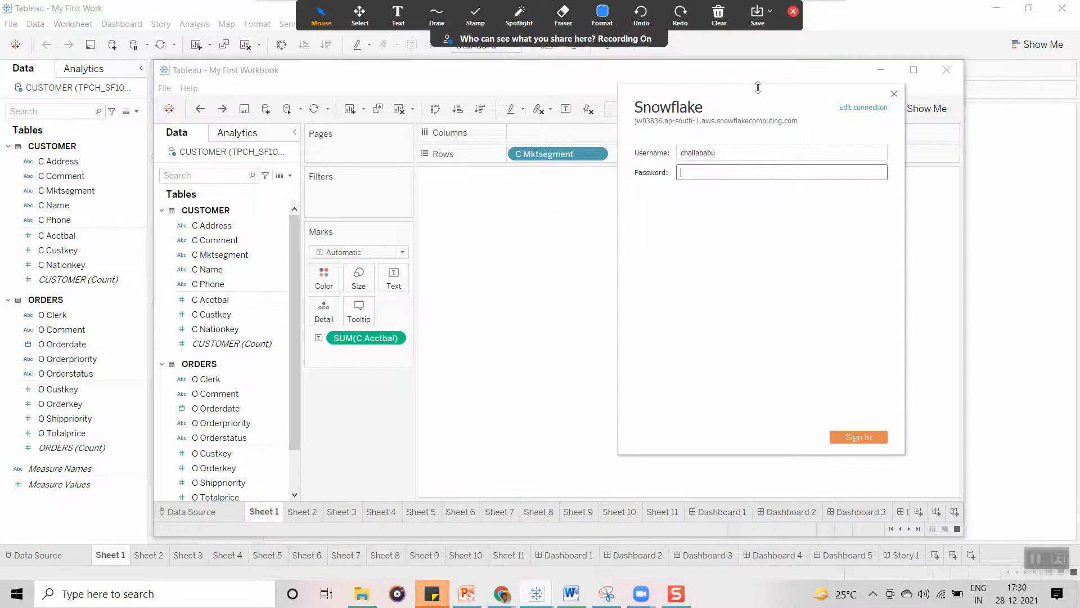
{"action": "left_click_drag", "start_coordinate": [758, 87], "coordinate": [600, 99]}
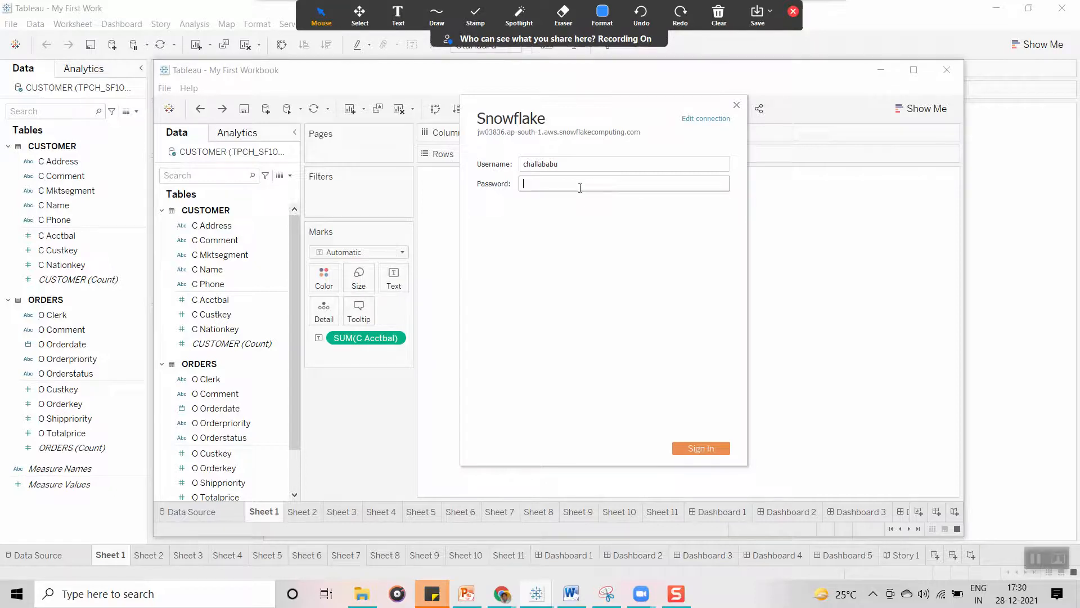
{"action": "type", "text": "•"}
{"action": "left_click", "coordinate": [702, 449]}
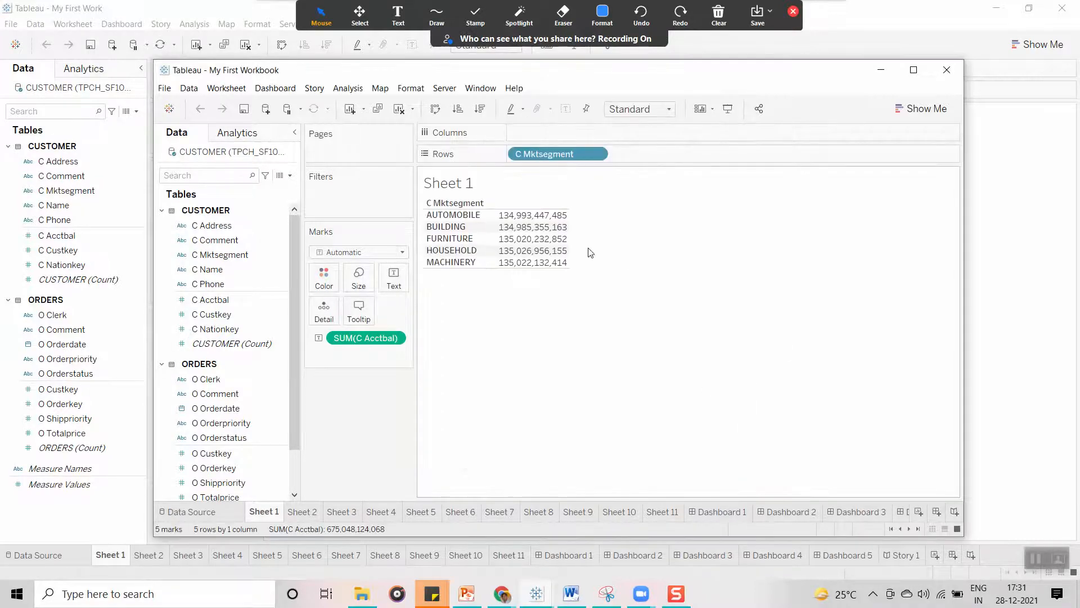
- Return to the My First Work window and try to refresh its CUSTOMER data source
{"action": "left_click", "coordinate": [219, 10]}
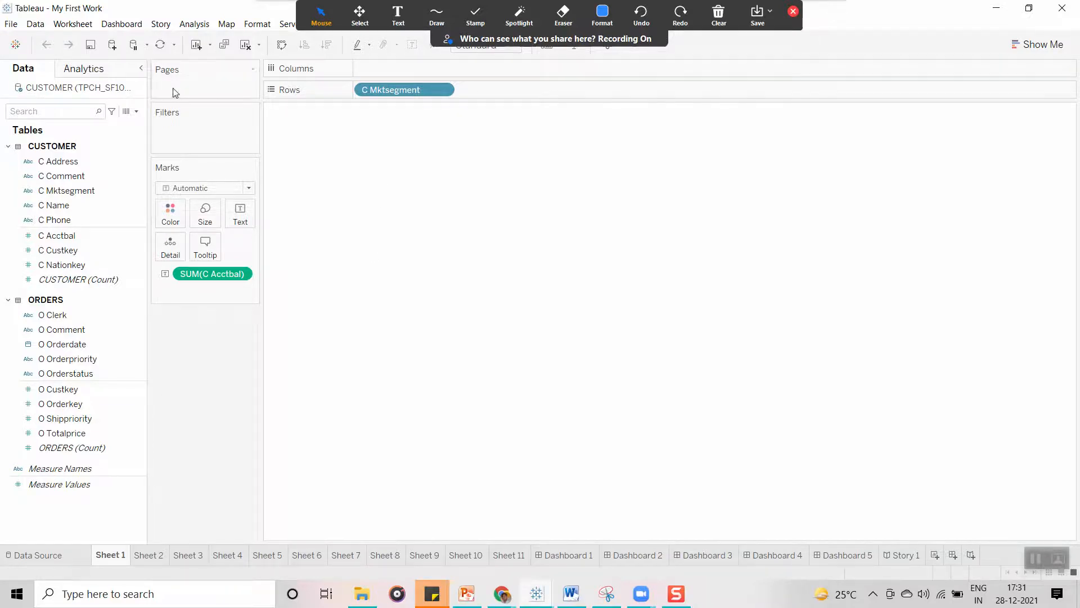
{"action": "left_click", "coordinate": [161, 46]}
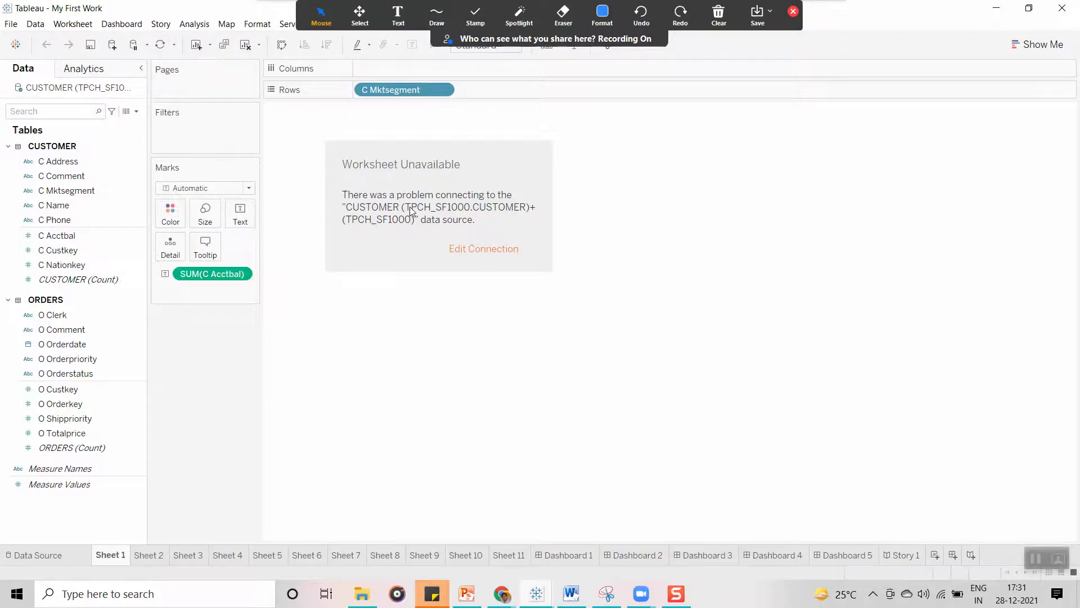
- Edit the CUSTOMER data source's Snowflake connection, sign in with the account password, and return to Sheet 1
{"action": "left_click", "coordinate": [487, 251]}
{"action": "left_click", "coordinate": [432, 374]}
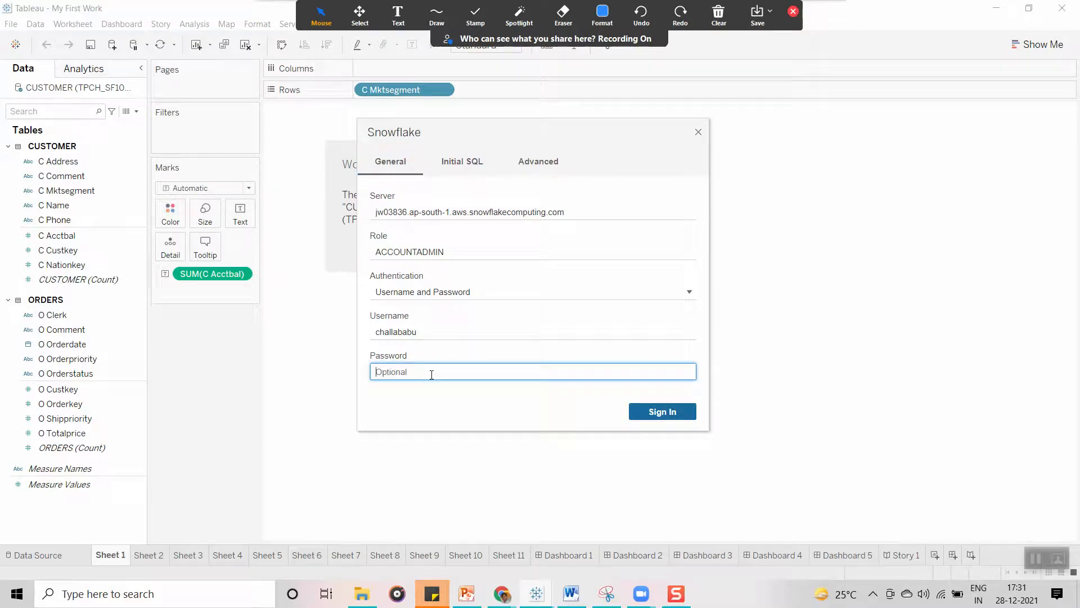
{"action": "type", "text": "•"}
{"action": "left_click", "coordinate": [656, 414]}
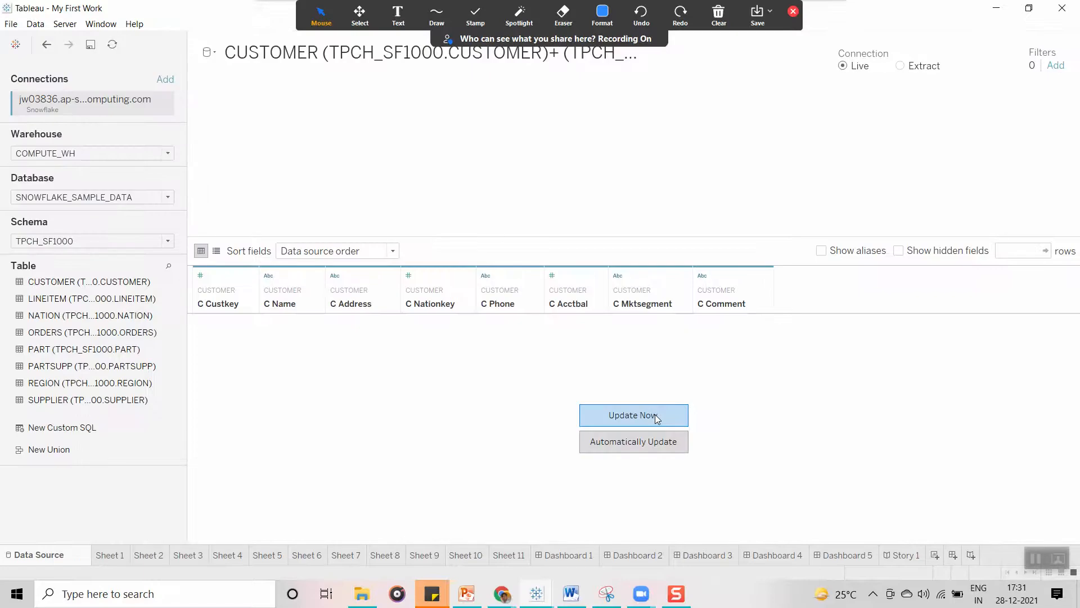
{"action": "left_click", "coordinate": [110, 556]}
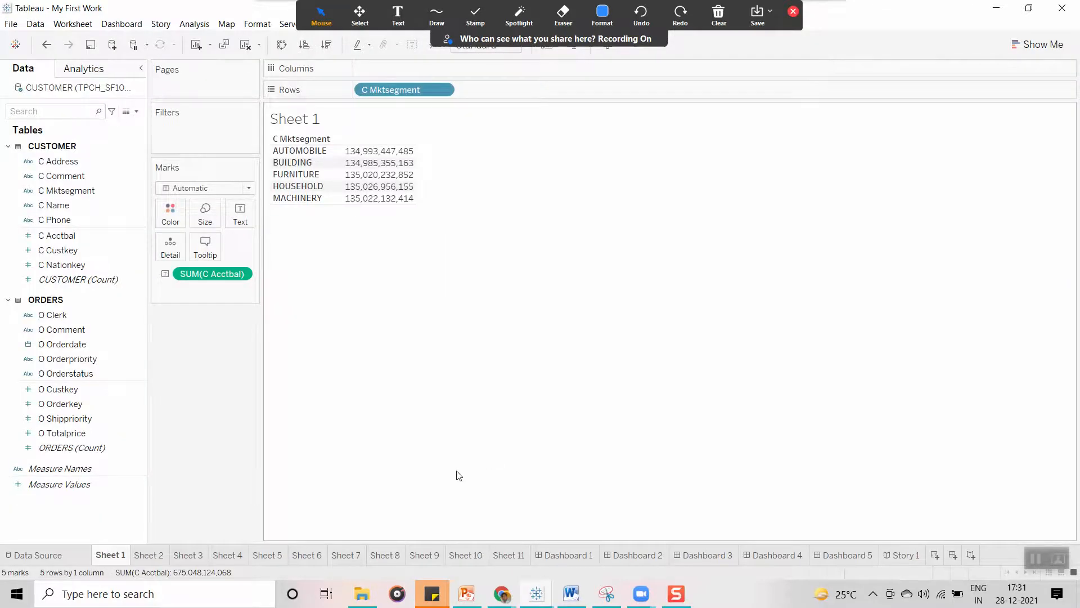
- Delete or hide Sheets 2 through 11 of the workbook together, keeping Sheet 1
{"action": "left_click", "coordinate": [158, 560]}
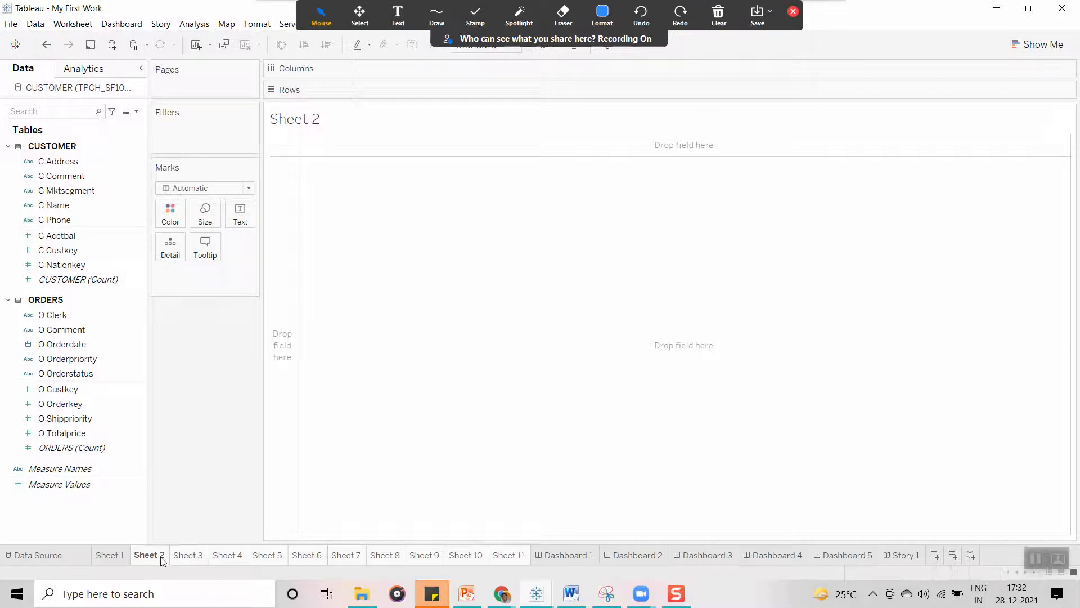
{"action": "mouse_move", "coordinate": [159, 559]}
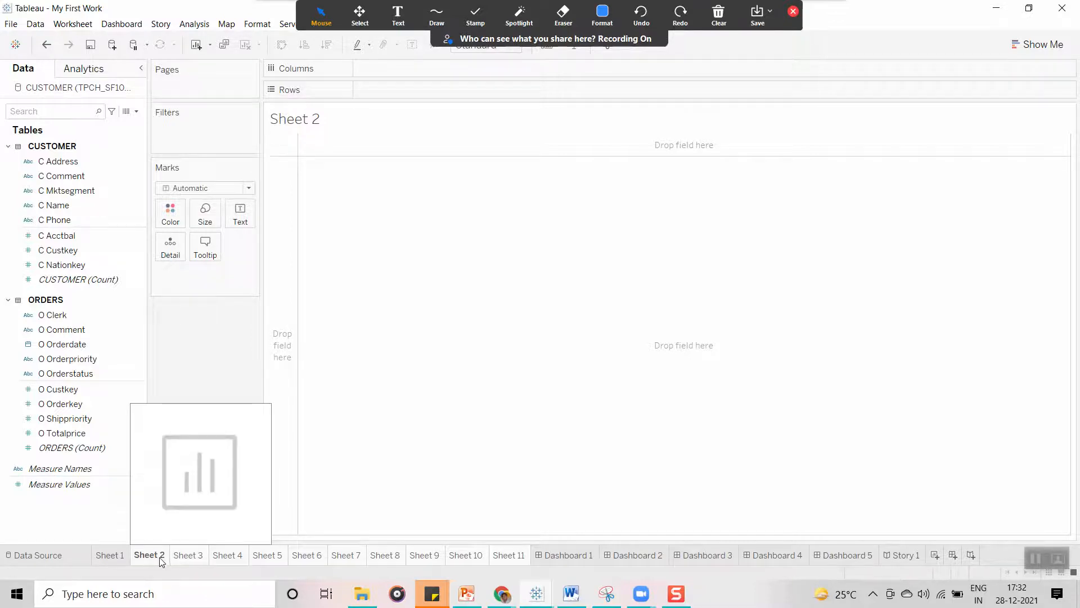
{"action": "mouse_move", "coordinate": [504, 557]}
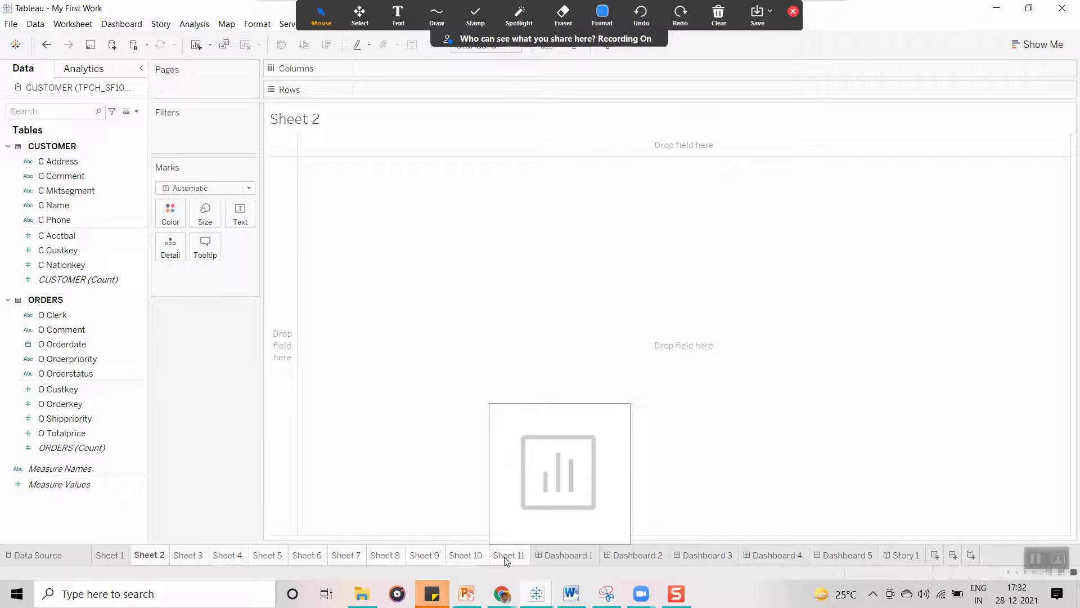
{"action": "right_click", "coordinate": [505, 559]}
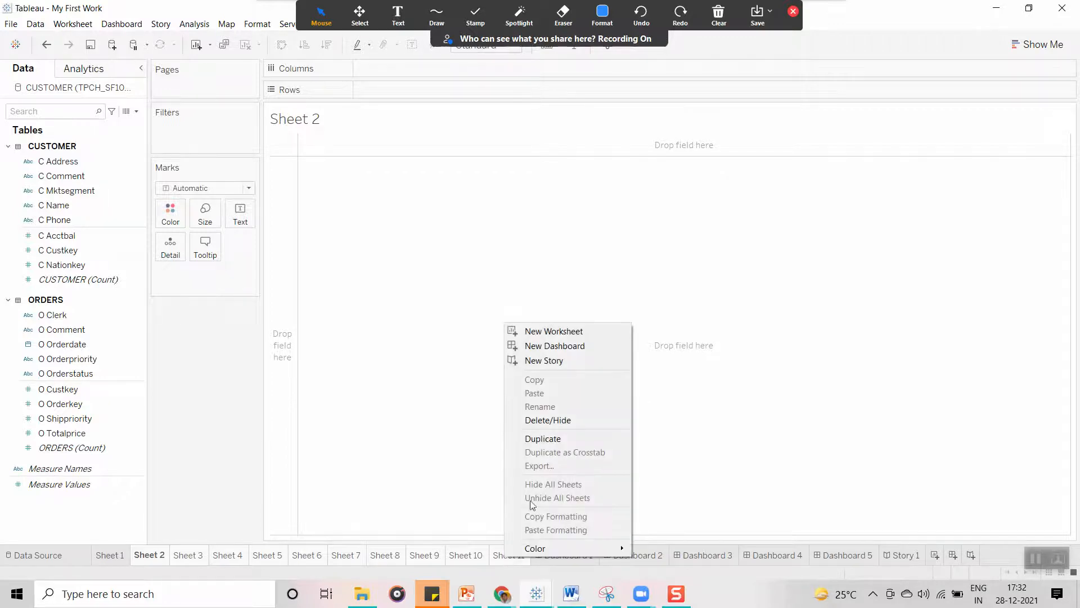
{"action": "left_click", "coordinate": [557, 421]}
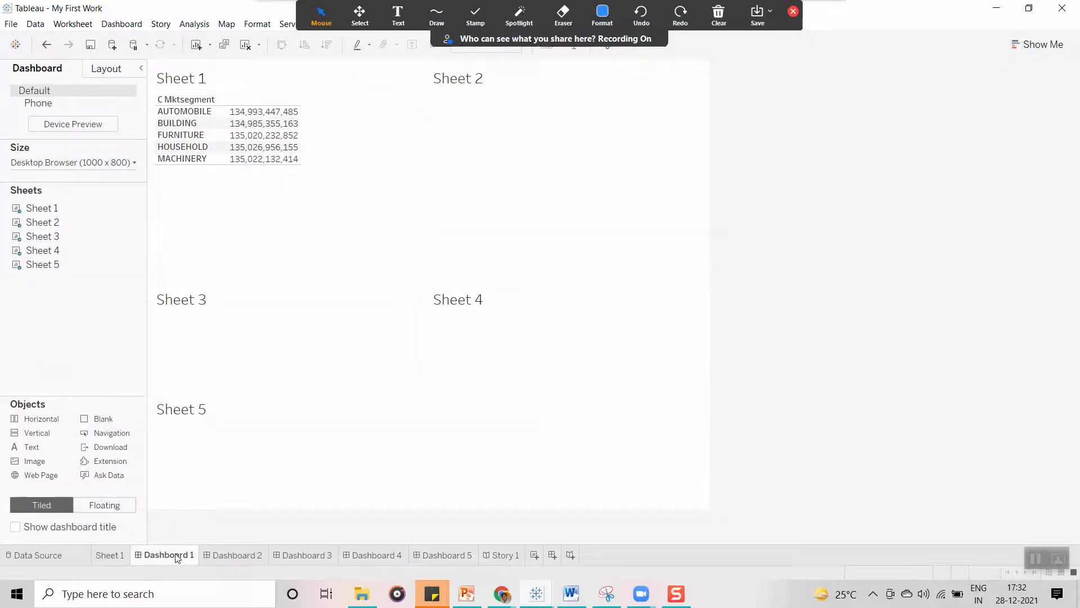
- Look through Dashboards 2 and 3, and delete Dashboards 2 through 5 together
{"action": "left_click", "coordinate": [235, 555]}
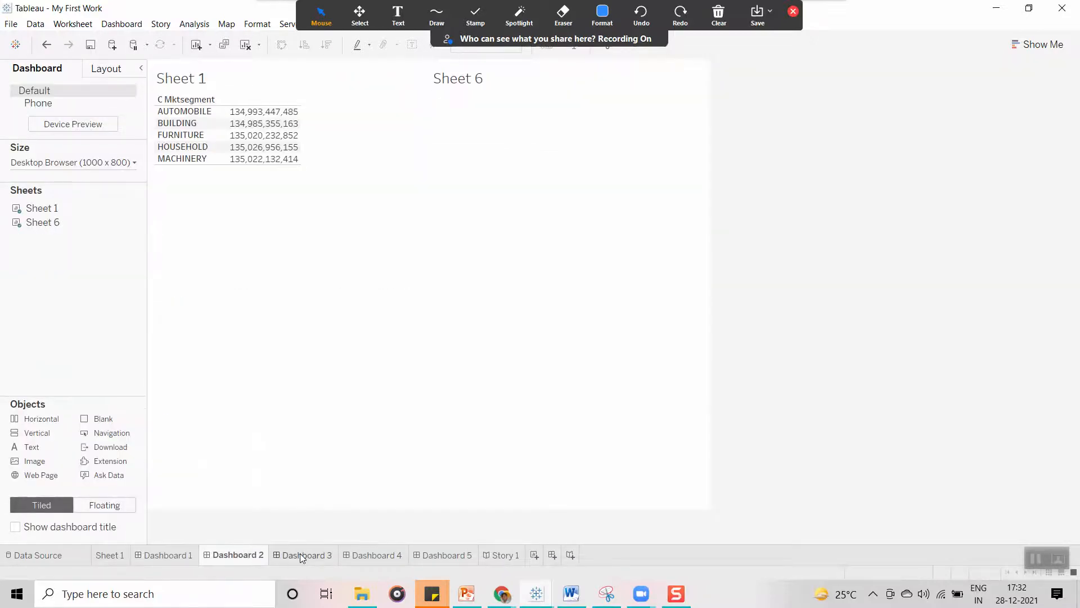
{"action": "left_click", "coordinate": [299, 554]}
{"action": "left_click", "coordinate": [253, 556]}
{"action": "right_click", "coordinate": [427, 559]}
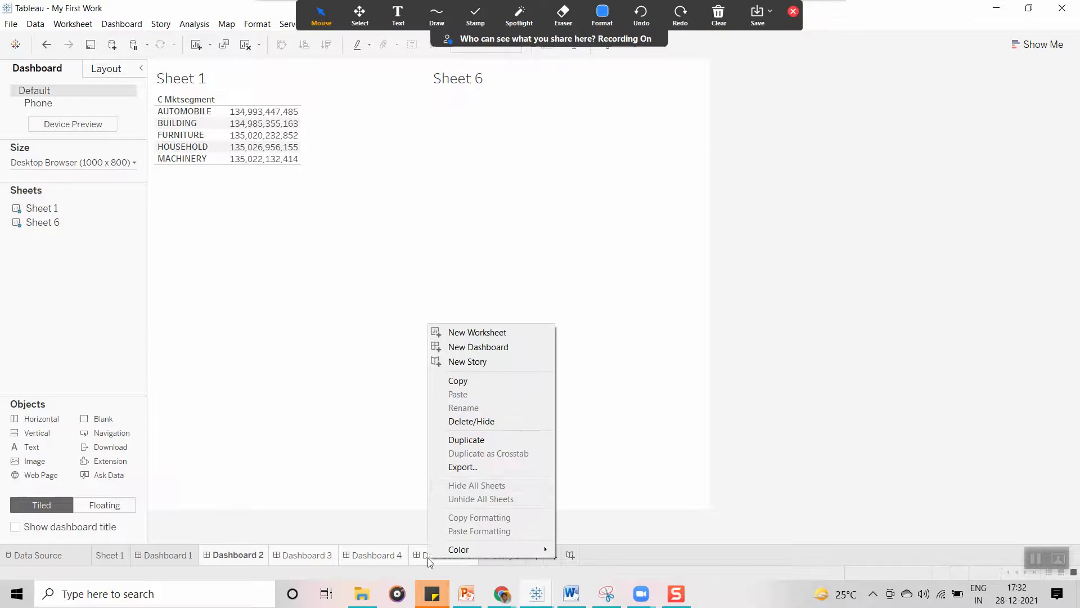
{"action": "left_click", "coordinate": [481, 421]}
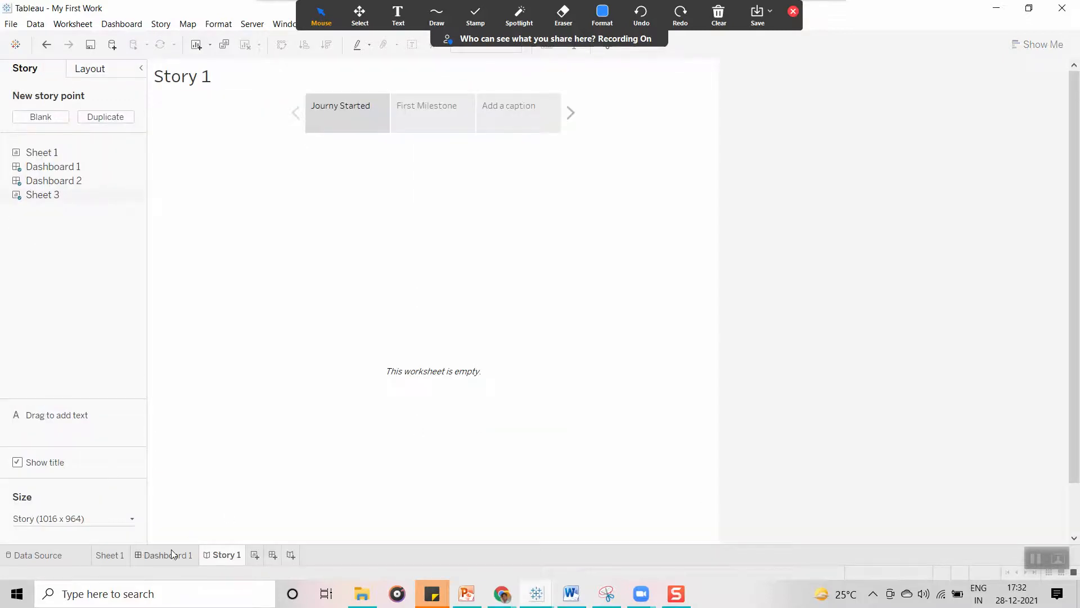
- Remove Sheet 5 and Sheet 4 from Dashboard 1, permanently deleting both hidden worksheets
{"action": "left_click", "coordinate": [176, 553]}
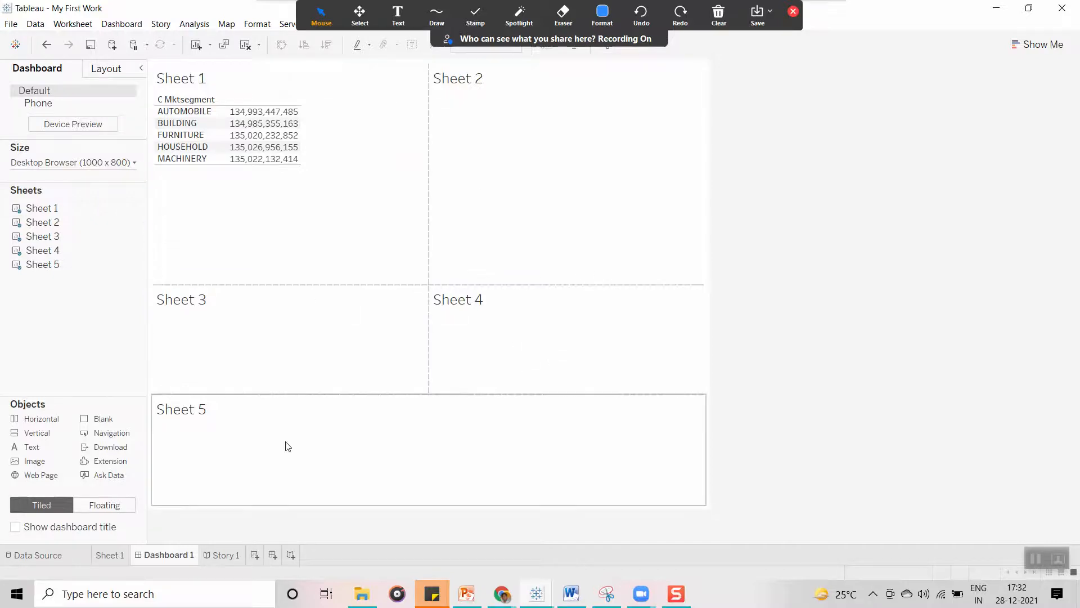
{"action": "left_click", "coordinate": [224, 473]}
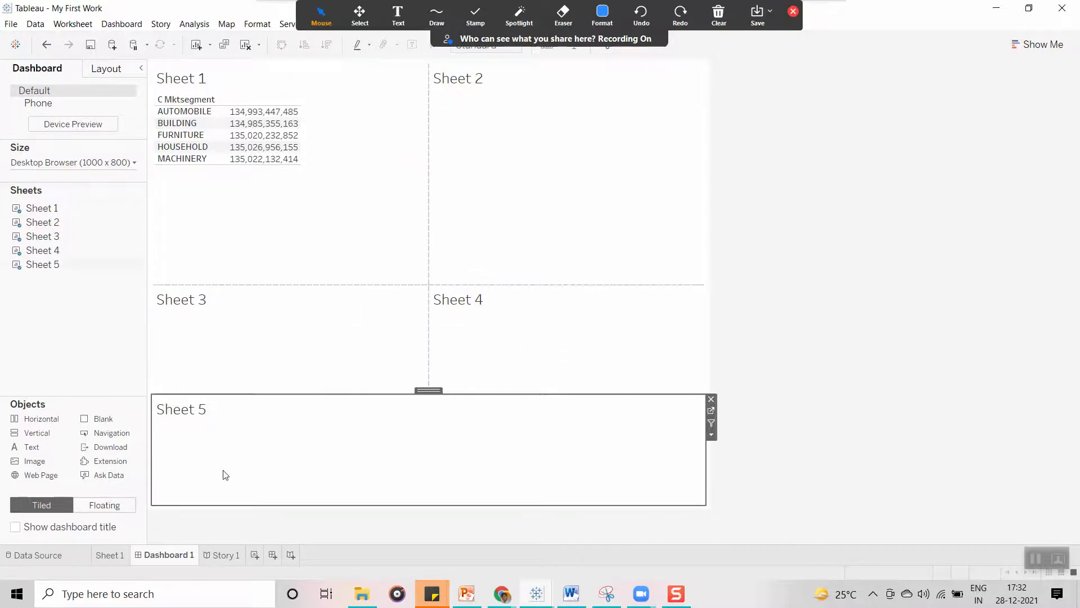
{"action": "left_click", "coordinate": [711, 400]}
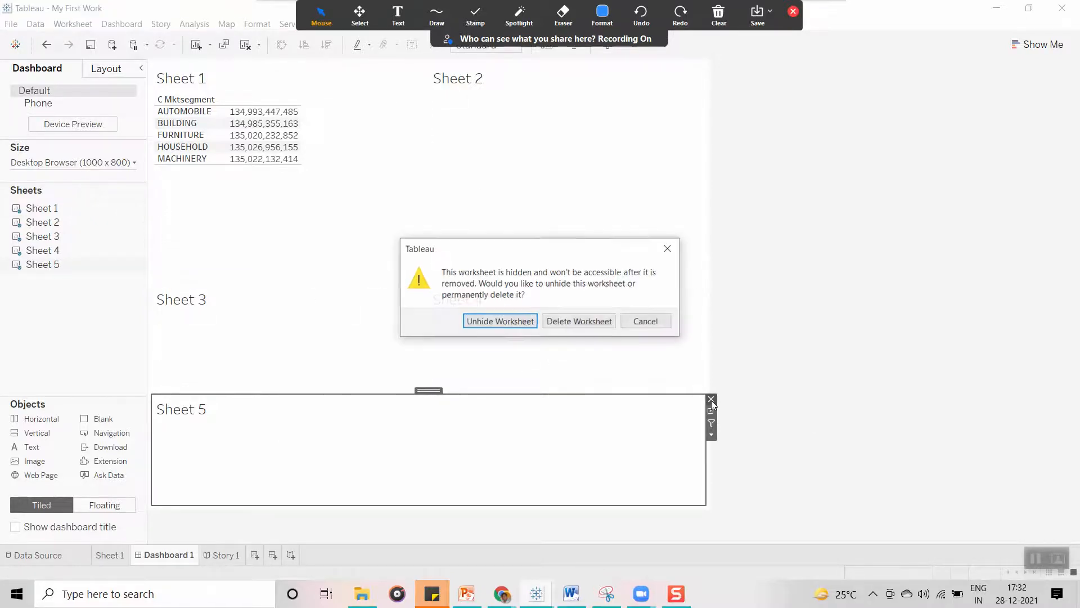
{"action": "left_click", "coordinate": [582, 328]}
{"action": "left_click", "coordinate": [581, 325]}
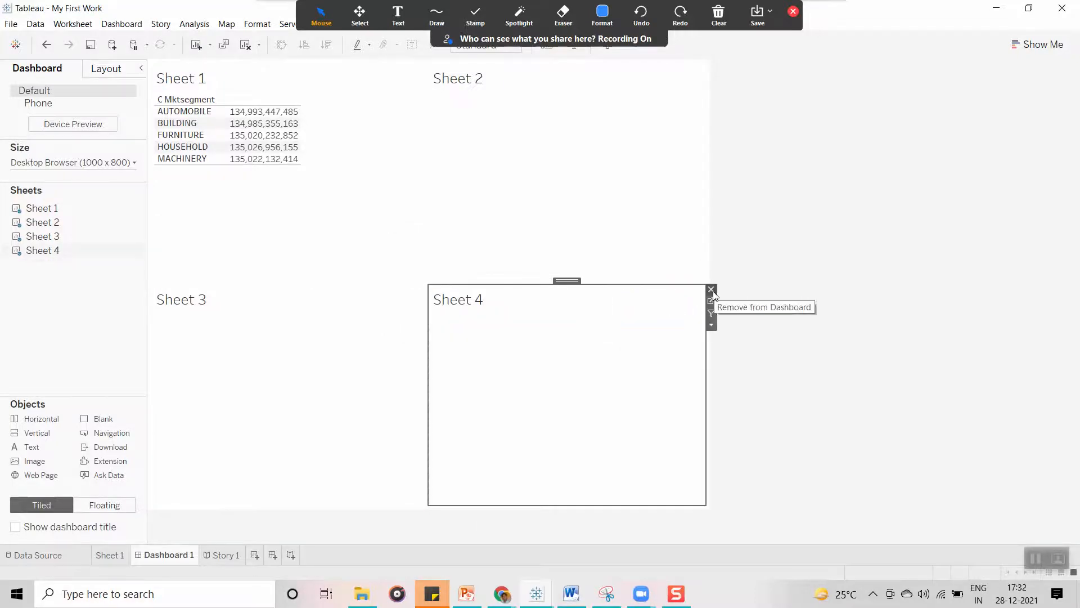
{"action": "left_click", "coordinate": [711, 290]}
{"action": "left_click", "coordinate": [573, 326]}
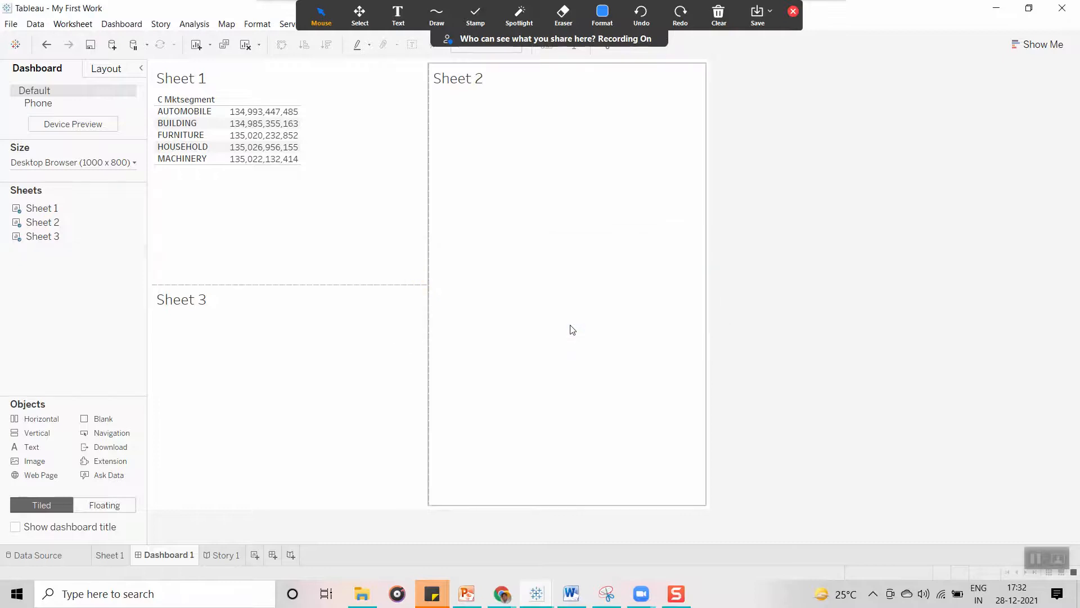
- Remove Sheet 3 and Sheet 2 from Dashboard 1 and permanently delete them, leaving only Sheet 1
{"action": "left_click", "coordinate": [262, 328]}
{"action": "left_click", "coordinate": [435, 289]}
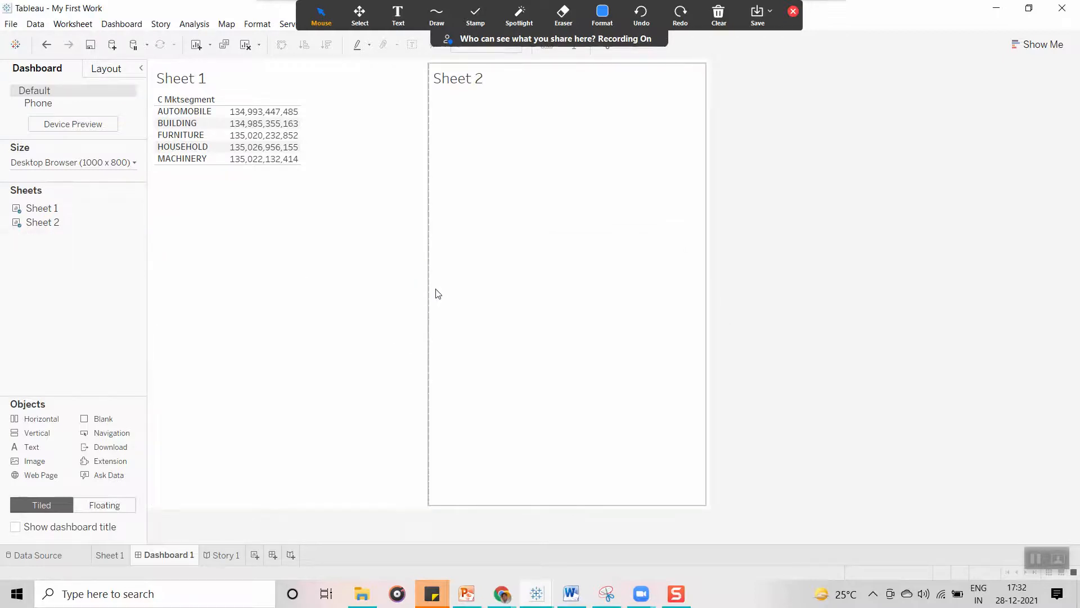
{"action": "left_click", "coordinate": [610, 164]}
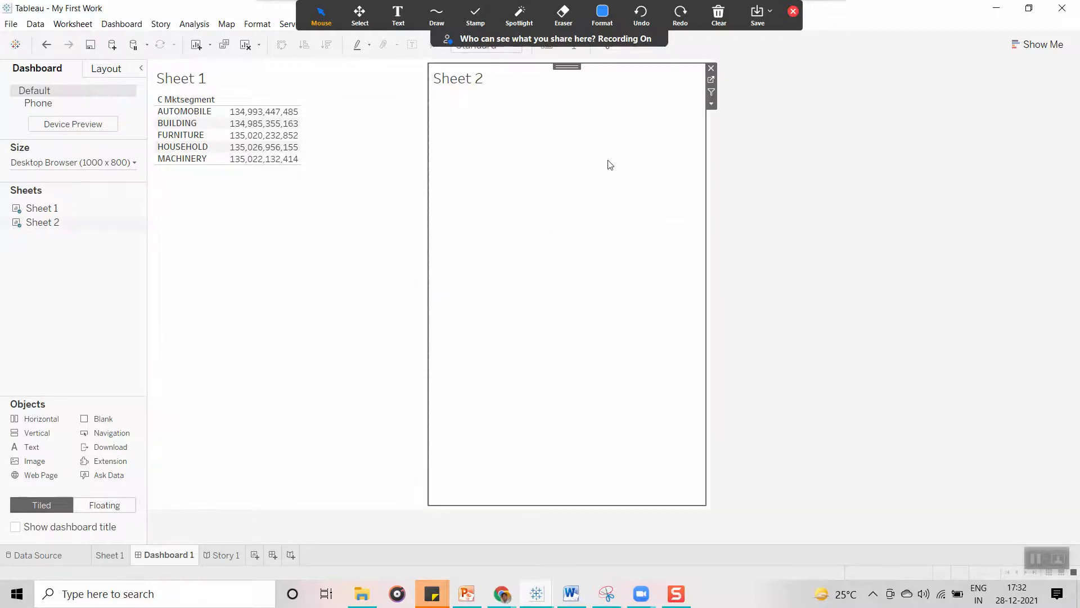
{"action": "left_click", "coordinate": [711, 68]}
{"action": "left_click", "coordinate": [609, 331]}
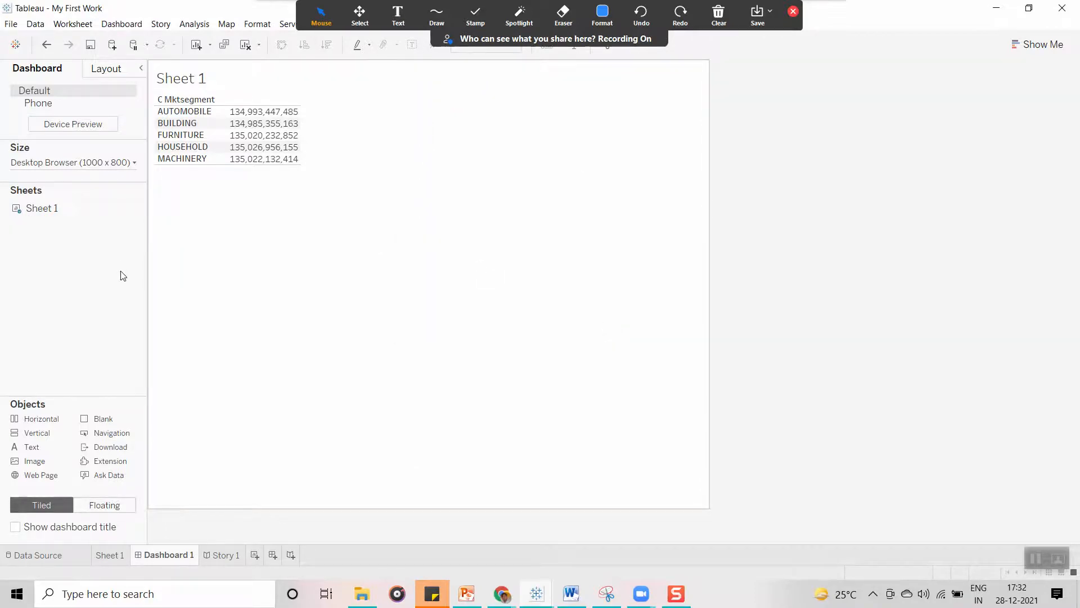
- Delete Story 1 together with the hidden sheets used only in it, and return to Sheet 1
{"action": "right_click", "coordinate": [221, 554]}
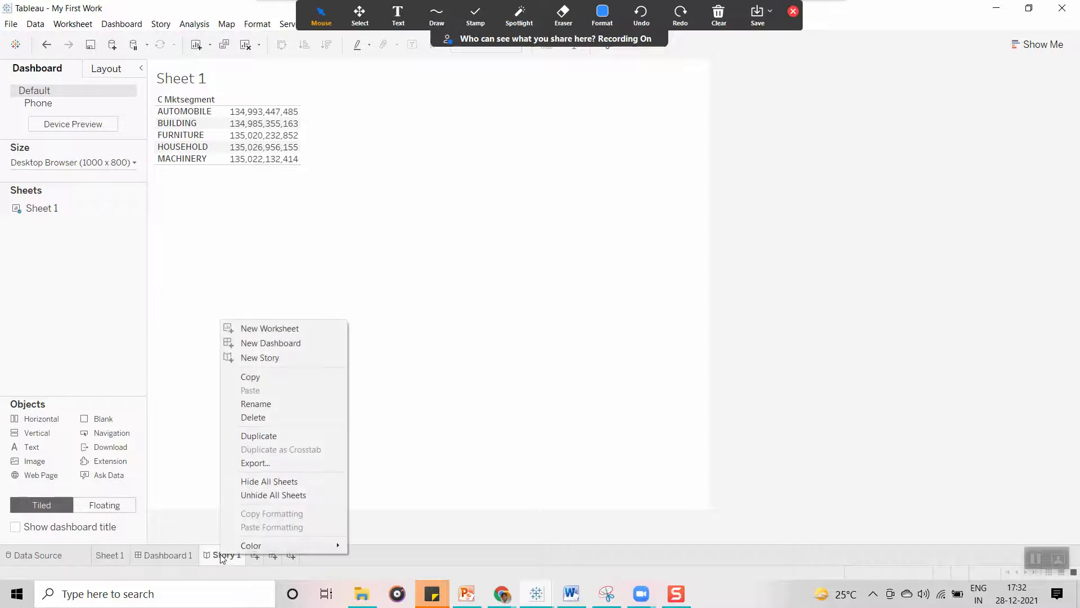
{"action": "left_click", "coordinate": [290, 417]}
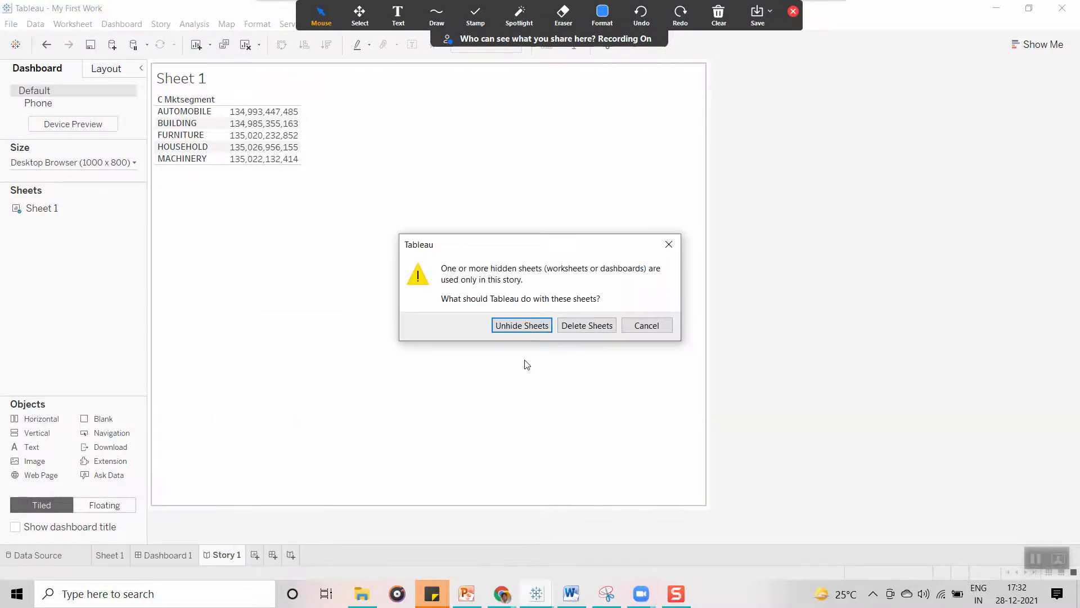
{"action": "left_click", "coordinate": [586, 326]}
{"action": "left_click", "coordinate": [110, 556]}
{"action": "left_click", "coordinate": [149, 556]}
{"action": "left_click", "coordinate": [112, 557]}
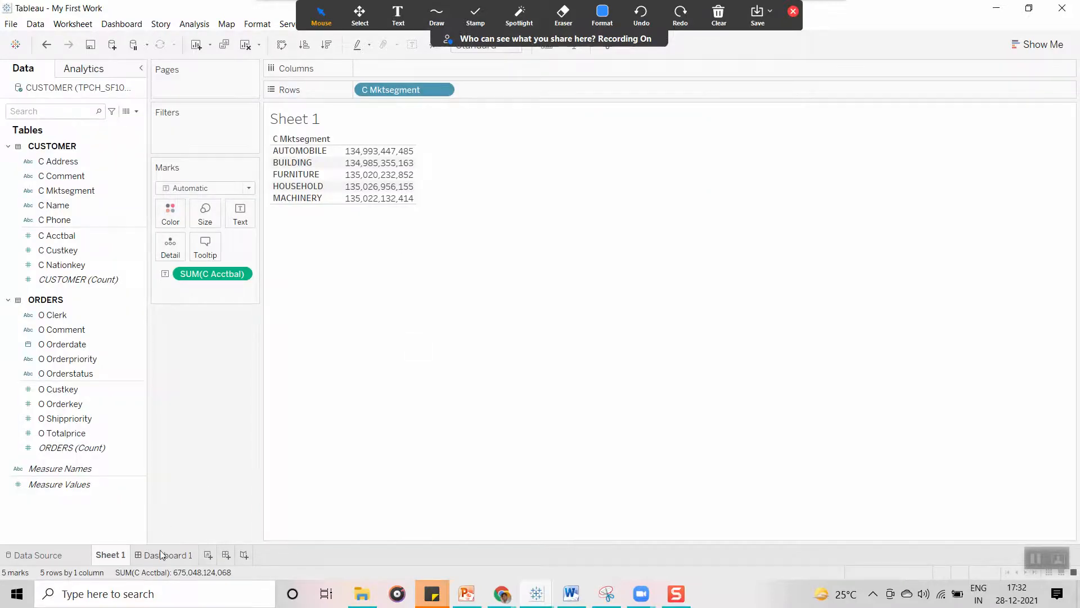
- Add an image object above Sheet 1 in Dashboard 1 using the Site Admin.JPG picture from the Pictures folder
{"action": "left_click", "coordinate": [160, 556]}
{"action": "left_click", "coordinate": [437, 340]}
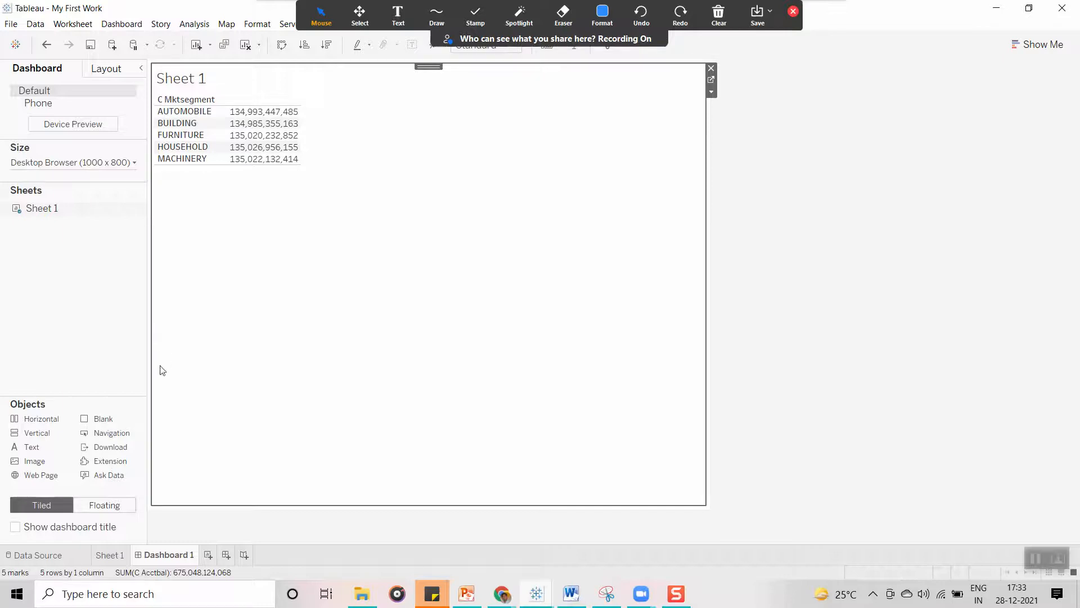
{"action": "left_click_drag", "start_coordinate": [33, 461], "coordinate": [305, 98]}
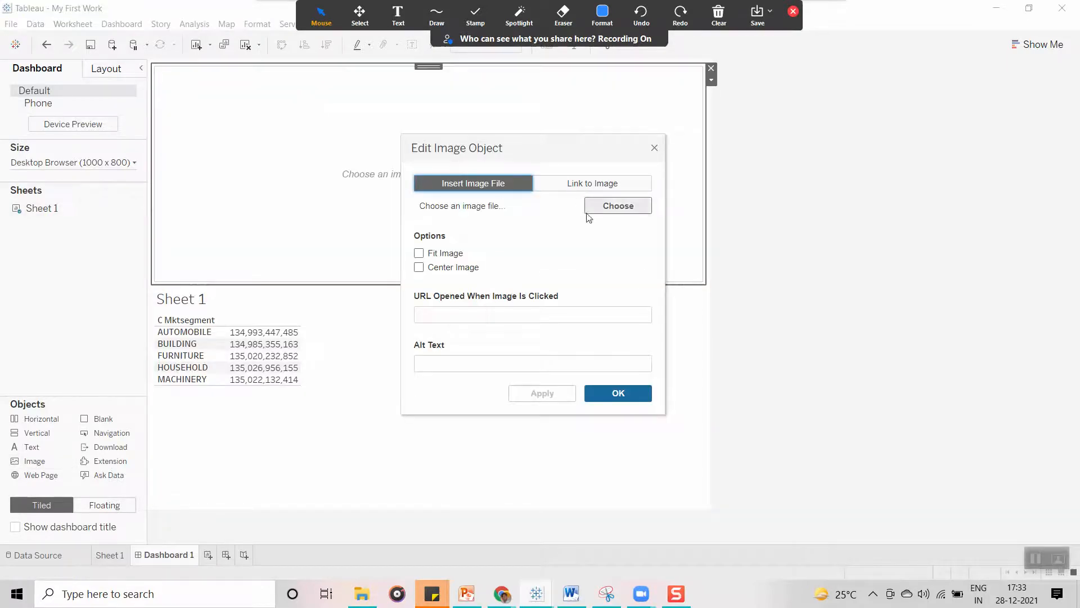
{"action": "left_click", "coordinate": [601, 211]}
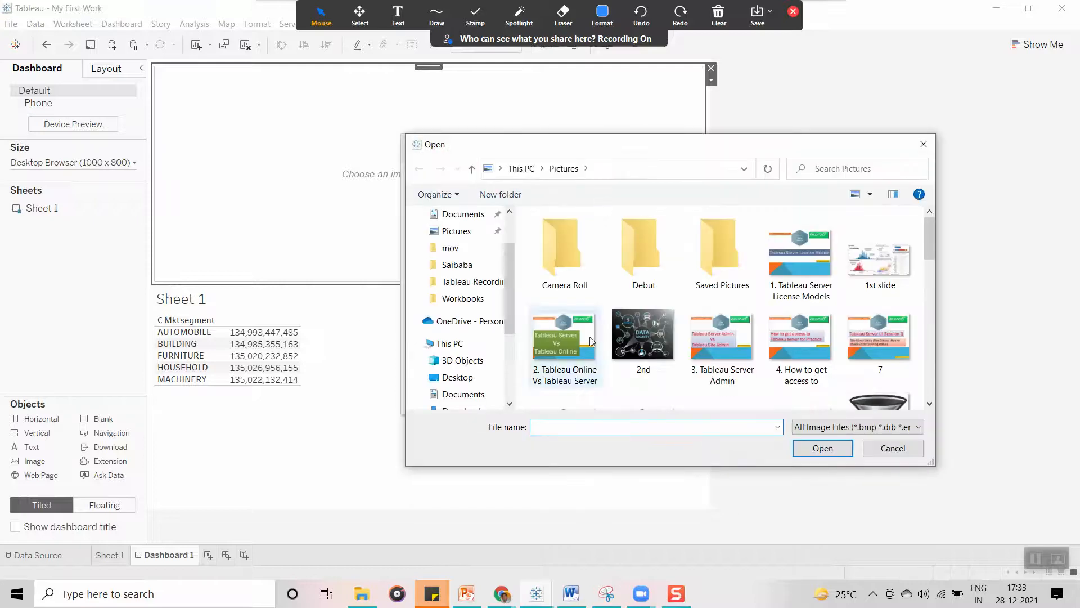
{"action": "left_click_drag", "start_coordinate": [930, 237], "coordinate": [951, 328]}
{"action": "left_click", "coordinate": [879, 307]}
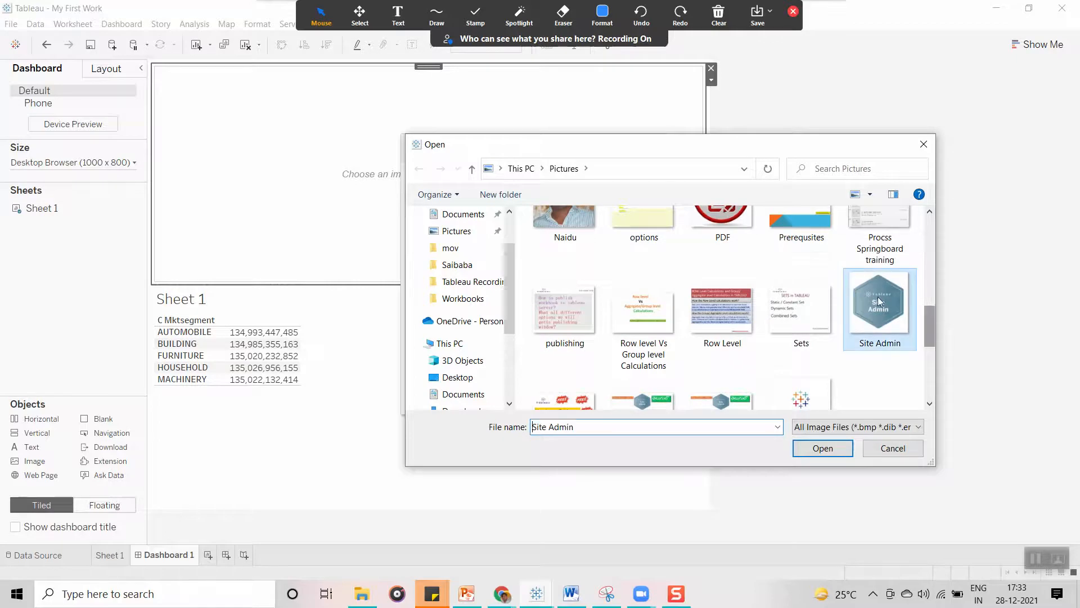
{"action": "left_click", "coordinate": [809, 450]}
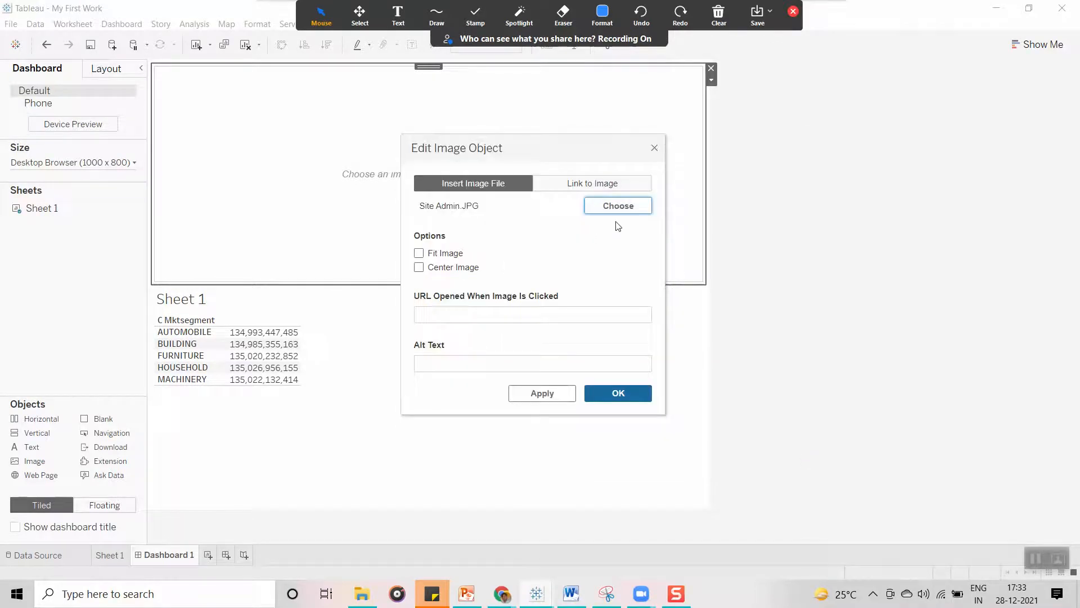
{"action": "left_click", "coordinate": [618, 394]}
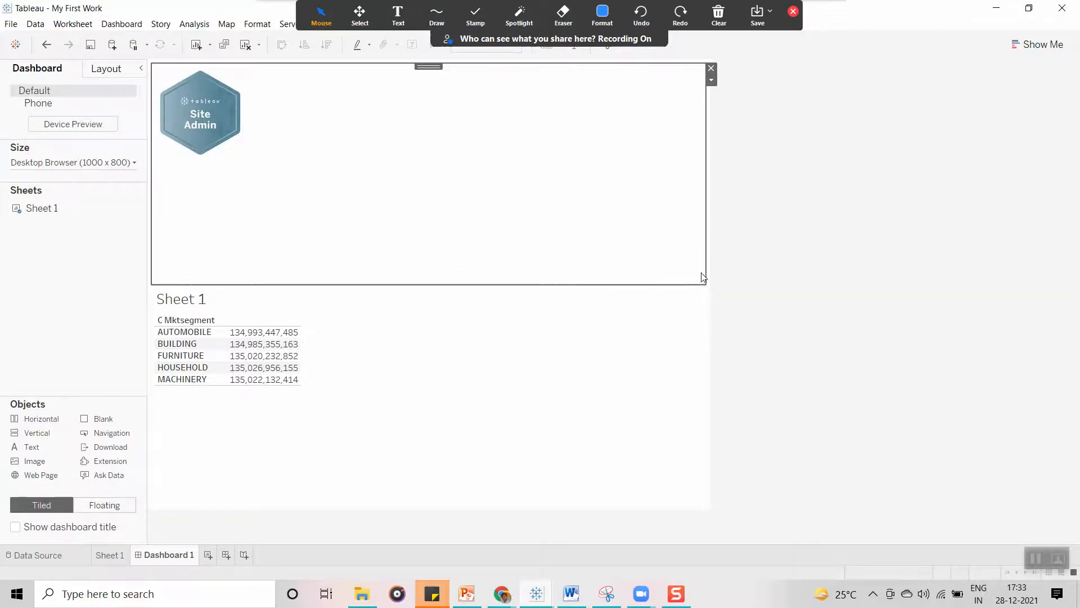
- Center the Site Admin image in its container and fit it to the container's size
{"action": "left_click", "coordinate": [720, 83]}
{"action": "left_click", "coordinate": [612, 113]}
{"action": "left_click", "coordinate": [712, 80]}
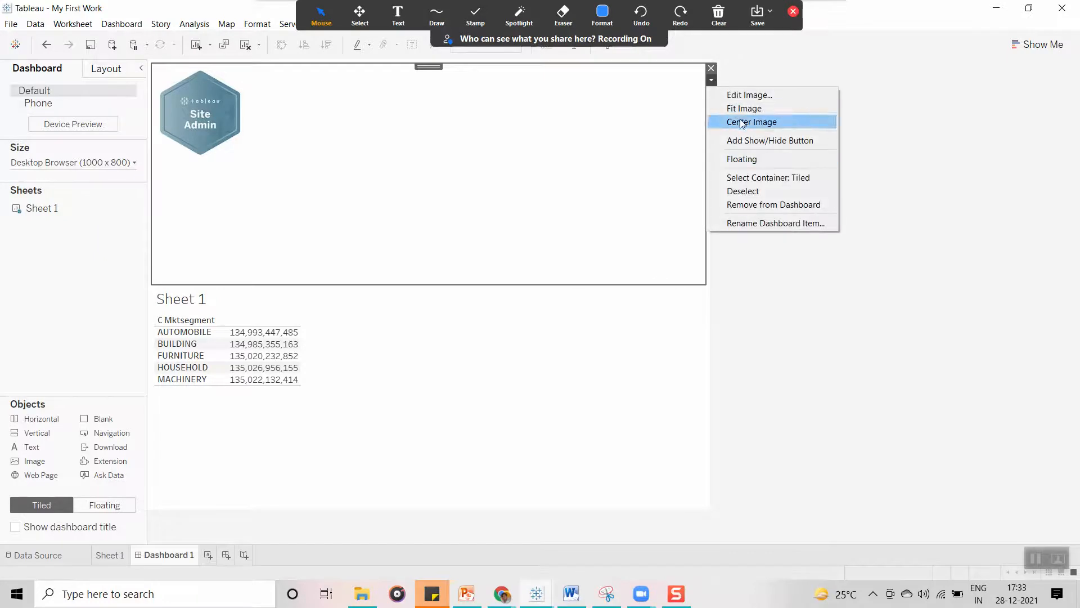
{"action": "left_click", "coordinate": [743, 121]}
{"action": "left_click", "coordinate": [712, 81]}
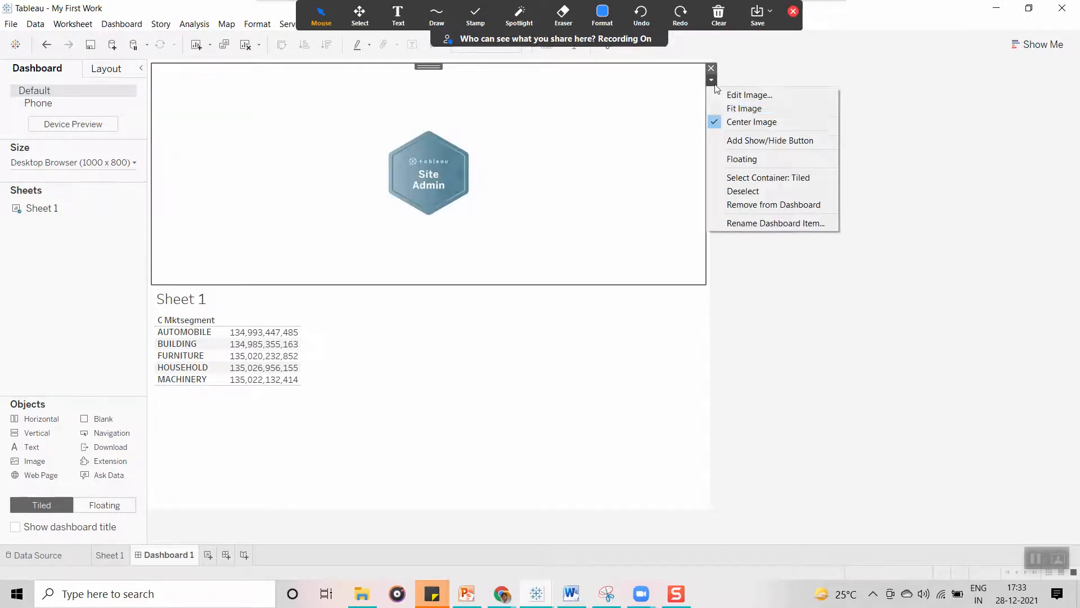
{"action": "left_click", "coordinate": [732, 108]}
{"action": "left_click", "coordinate": [634, 360]}
{"action": "left_click", "coordinate": [889, 339]}
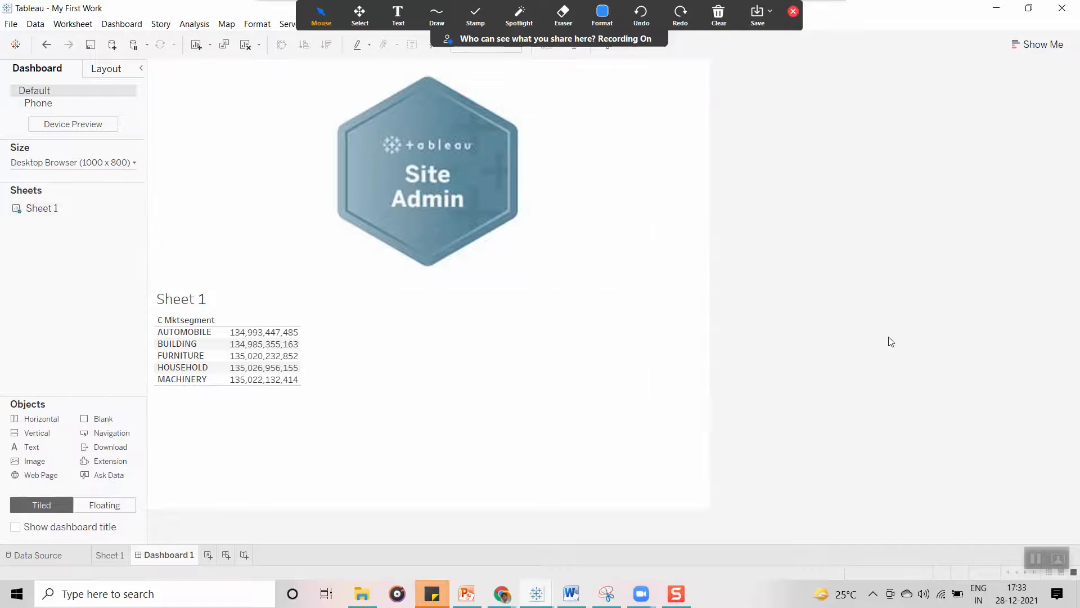
- Shrink the image container's height to a narrow header strip so Sheet 1 fills the rest of Dashboard 1
{"action": "left_click", "coordinate": [595, 166]}
{"action": "left_click_drag", "start_coordinate": [496, 286], "coordinate": [501, 128]}
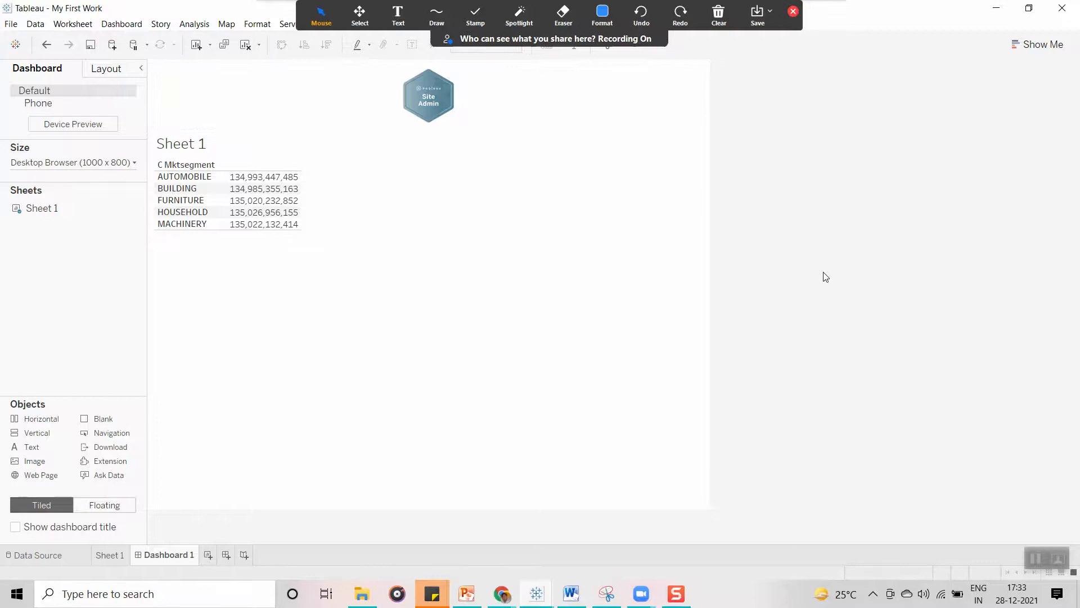
{"action": "left_click", "coordinate": [524, 230]}
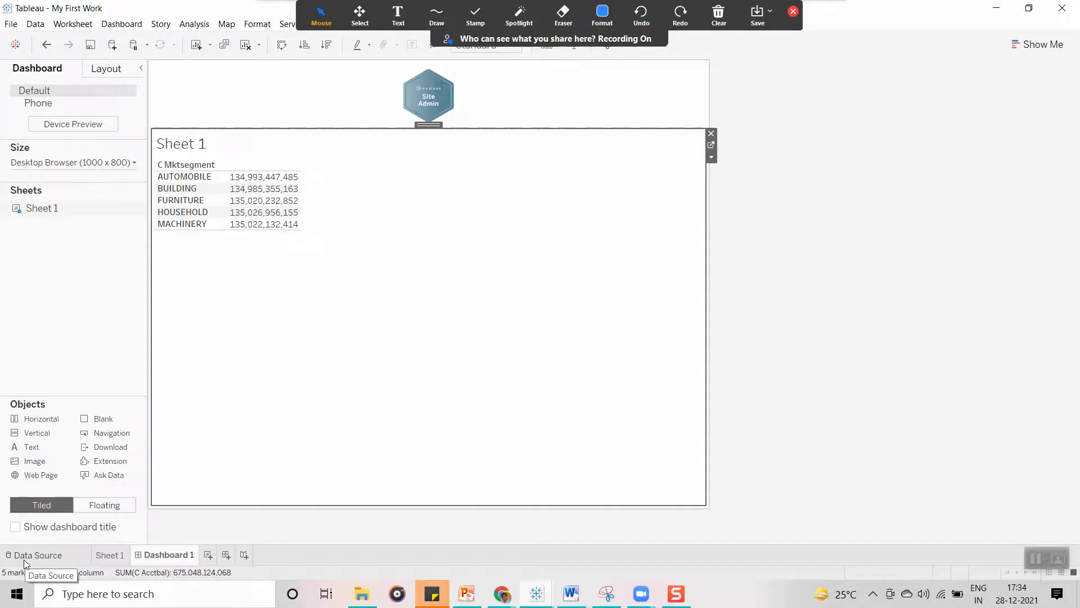
- Return to Sheet 1 and look through the available data connectors and the Excel files offered for a new data source
{"action": "left_click", "coordinate": [109, 555]}
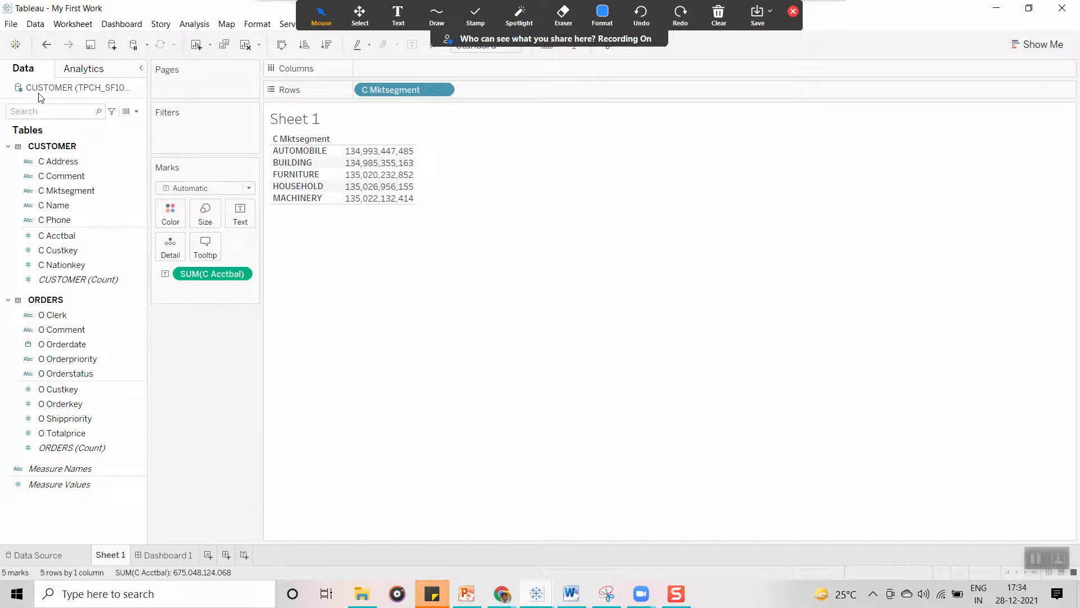
{"action": "left_click", "coordinate": [111, 45]}
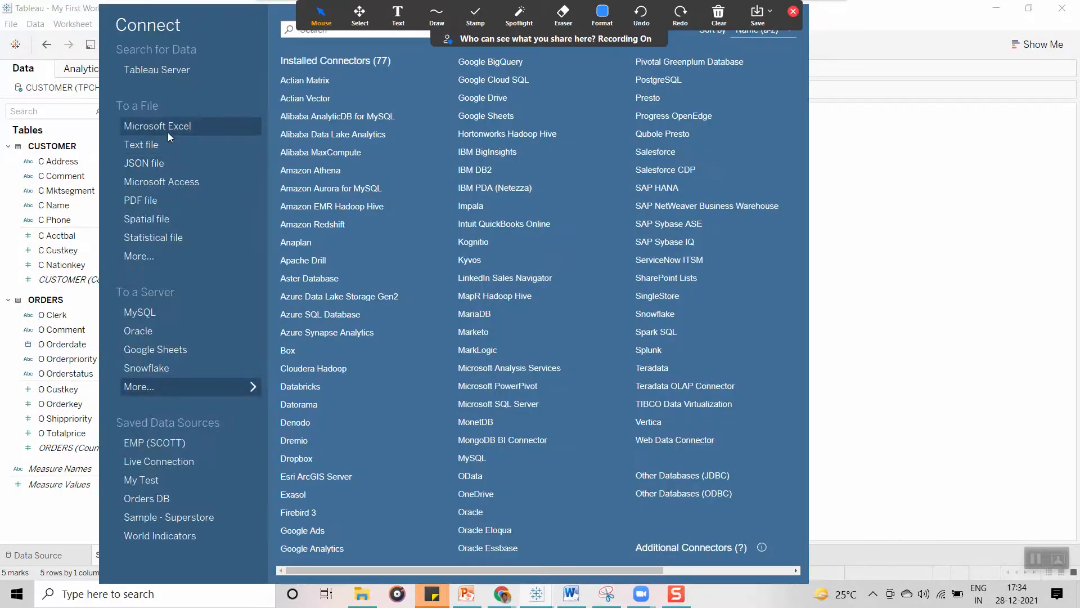
{"action": "left_click", "coordinate": [167, 132]}
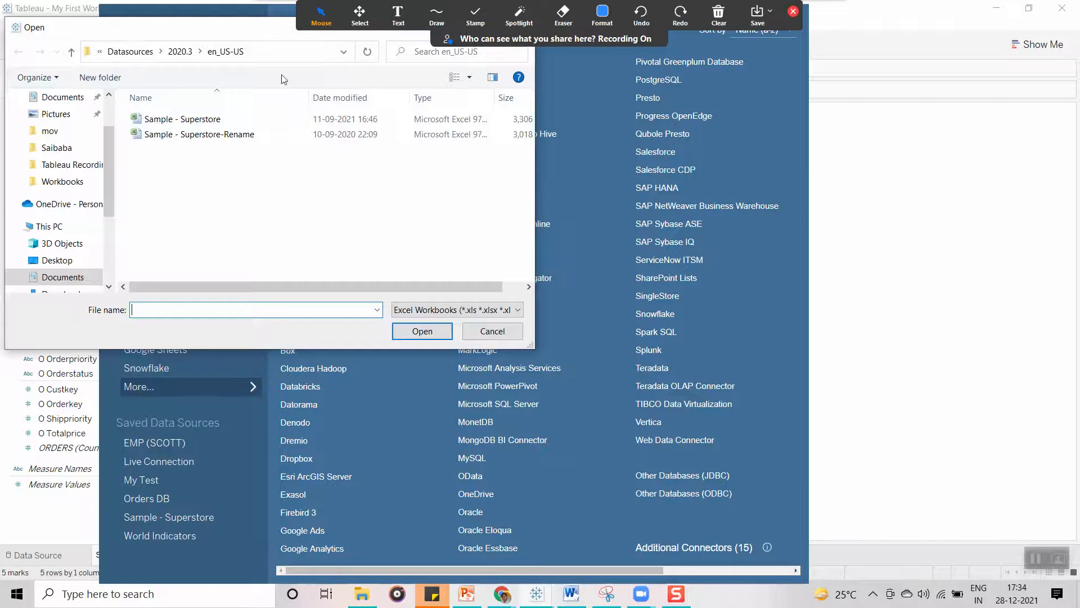
{"action": "left_click_drag", "start_coordinate": [258, 30], "coordinate": [238, 163]}
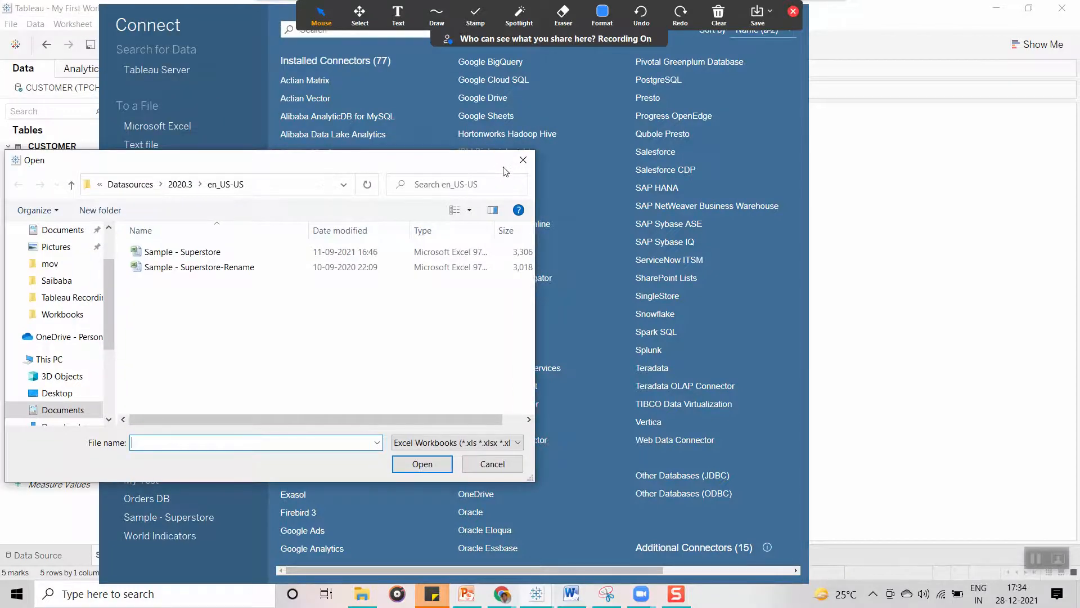
{"action": "left_click", "coordinate": [523, 160]}
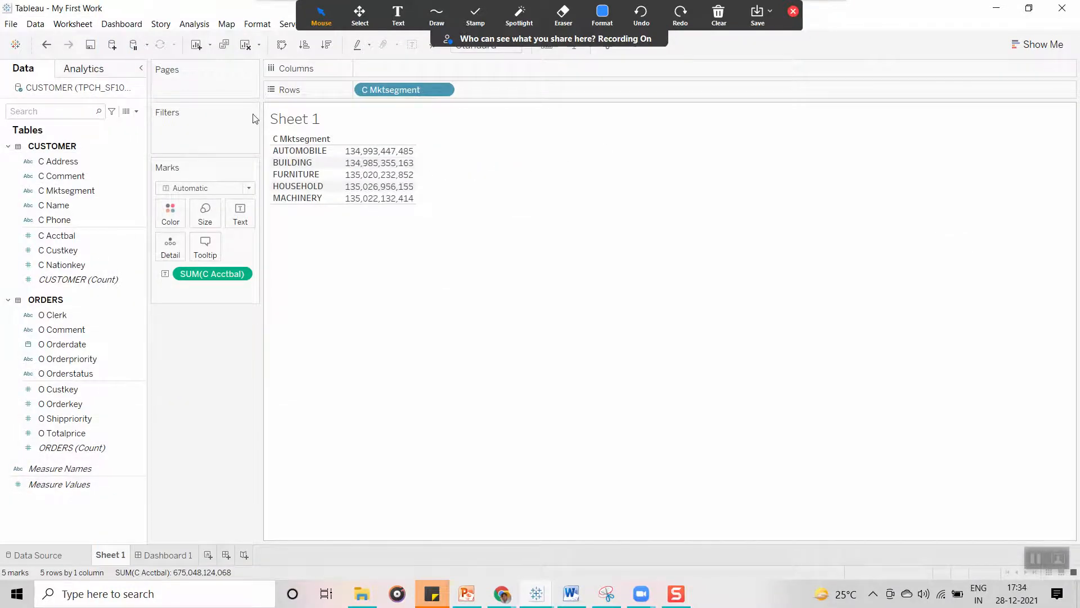
- Try to extract all rows of the CUSTOMER data source to a .hyper file in the Datasources folder
{"action": "right_click", "coordinate": [76, 92]}
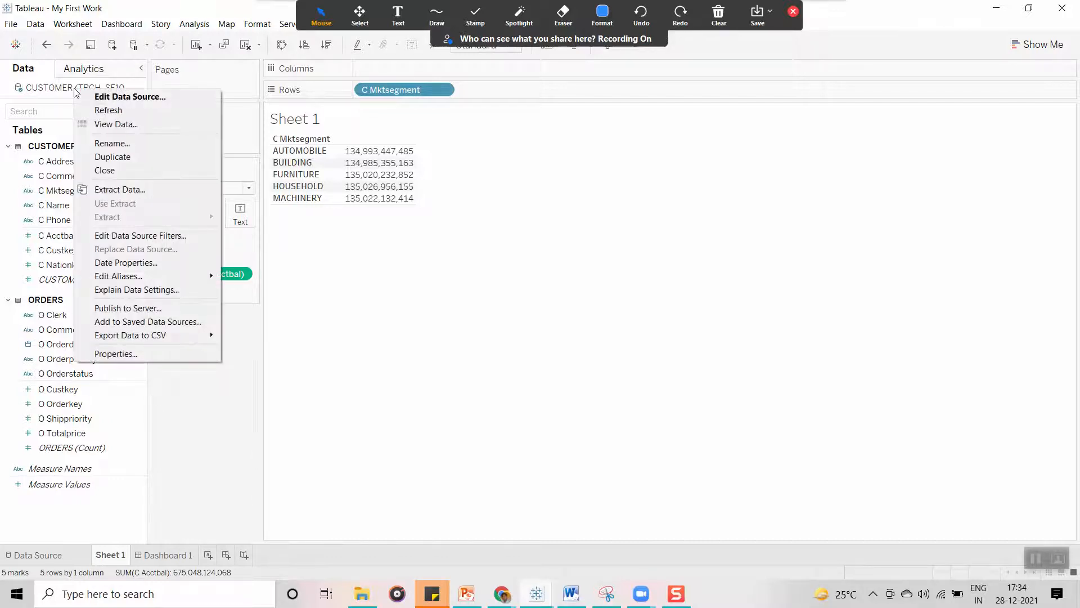
{"action": "left_click", "coordinate": [119, 189]}
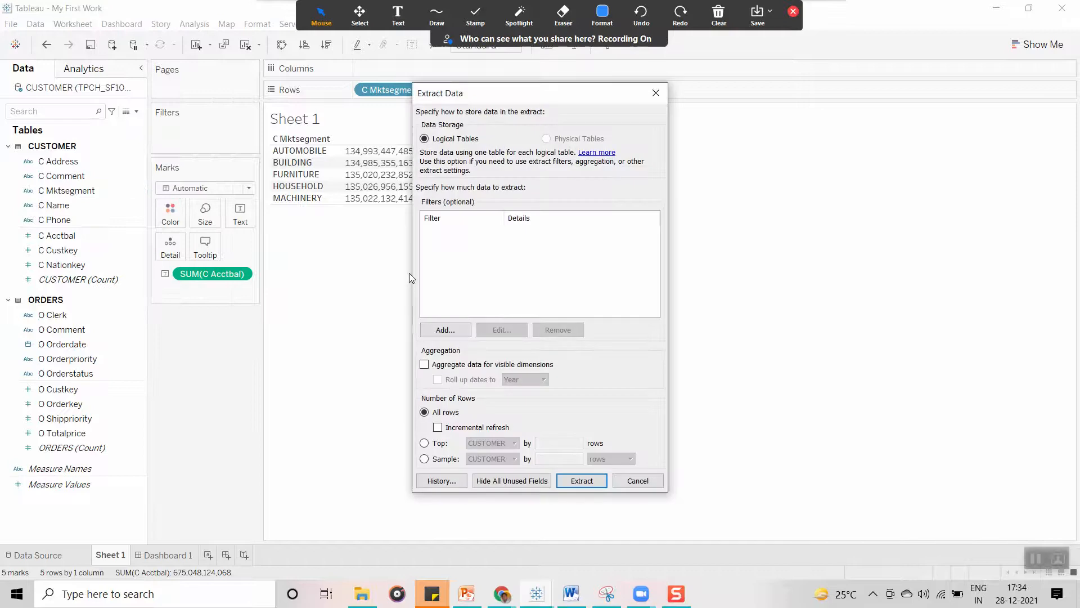
{"action": "left_click", "coordinate": [582, 480]}
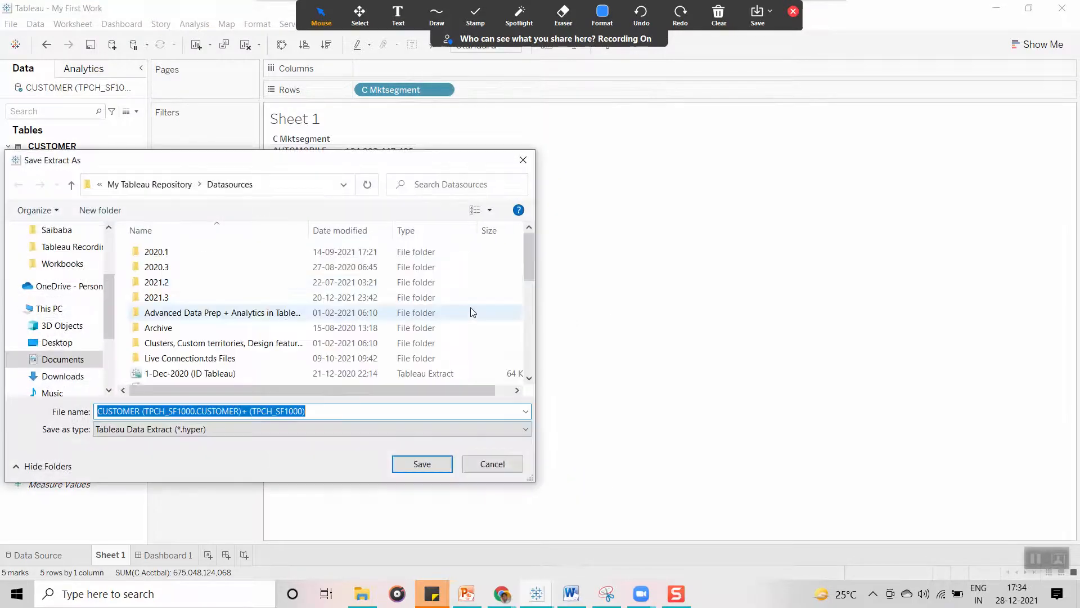
{"action": "left_click", "coordinate": [414, 465]}
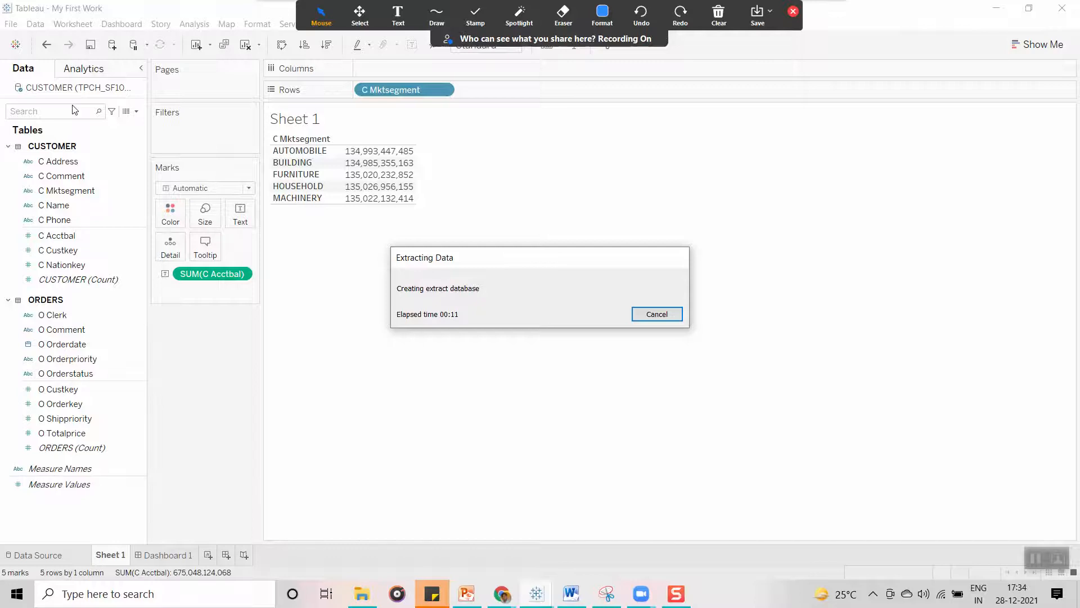
{"action": "left_click", "coordinate": [671, 314]}
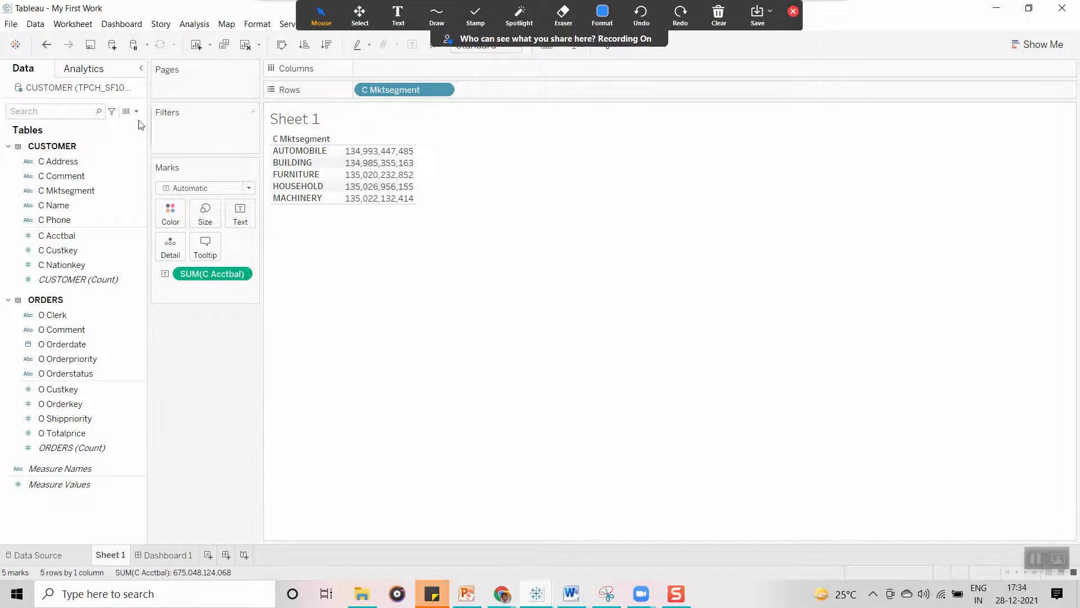
- Try to extract only the top 10000 CUSTOMER rows to a .hyper file in the Datasources folder
{"action": "right_click", "coordinate": [83, 89]}
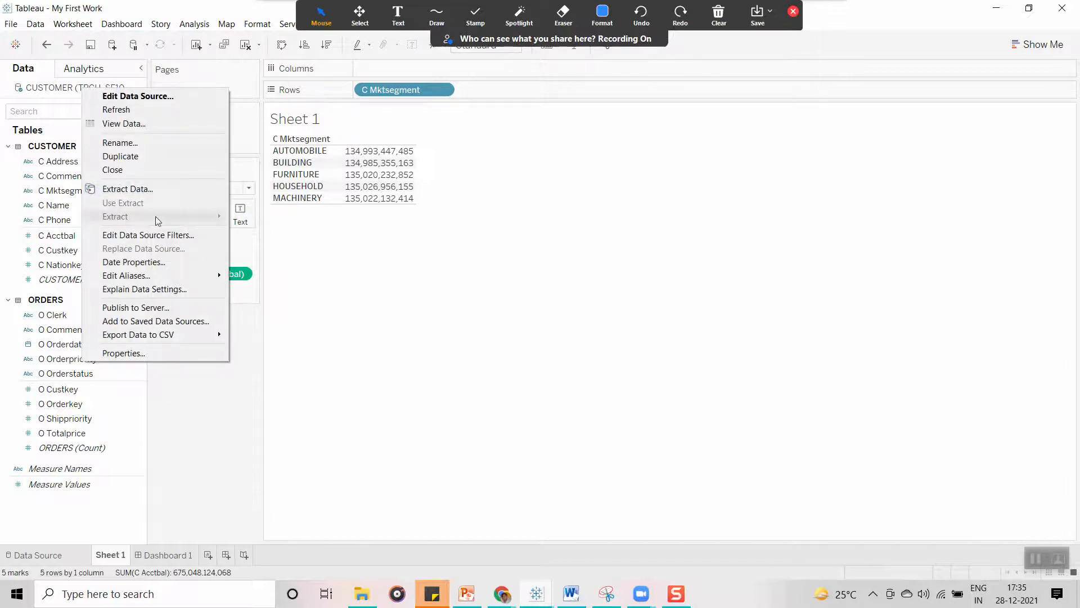
{"action": "left_click", "coordinate": [155, 186]}
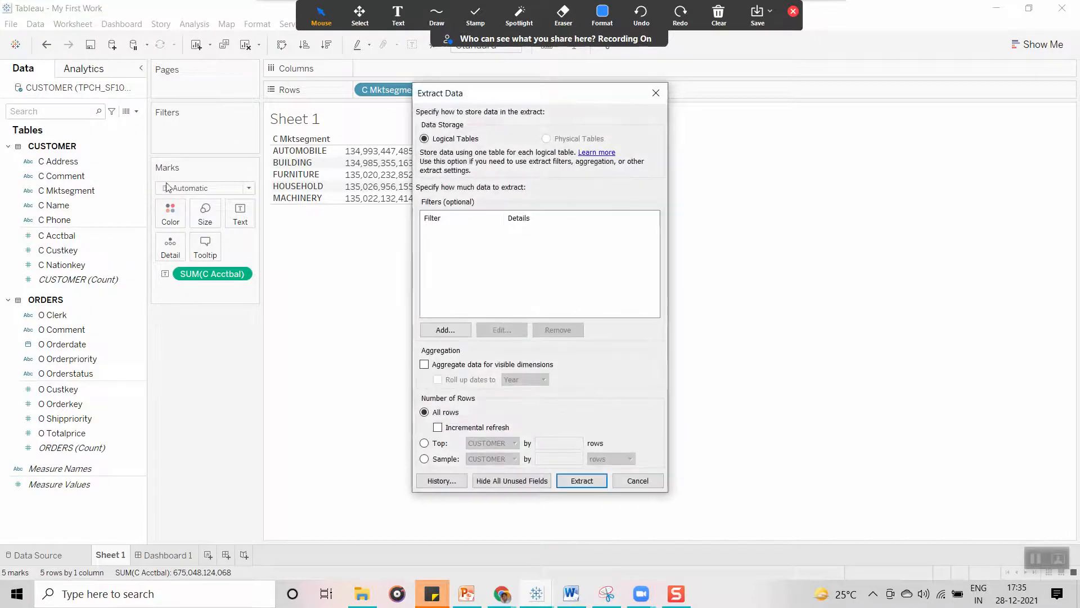
{"action": "left_click", "coordinate": [425, 443]}
{"action": "left_click", "coordinate": [559, 443]}
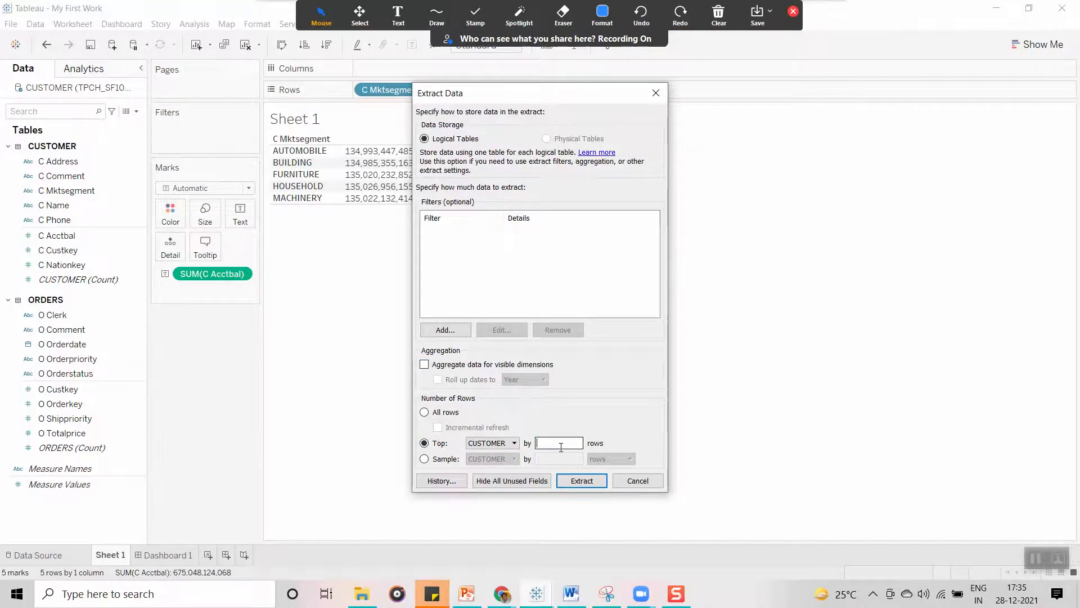
{"action": "type", "text": "10000"}
{"action": "left_click", "coordinate": [586, 481]}
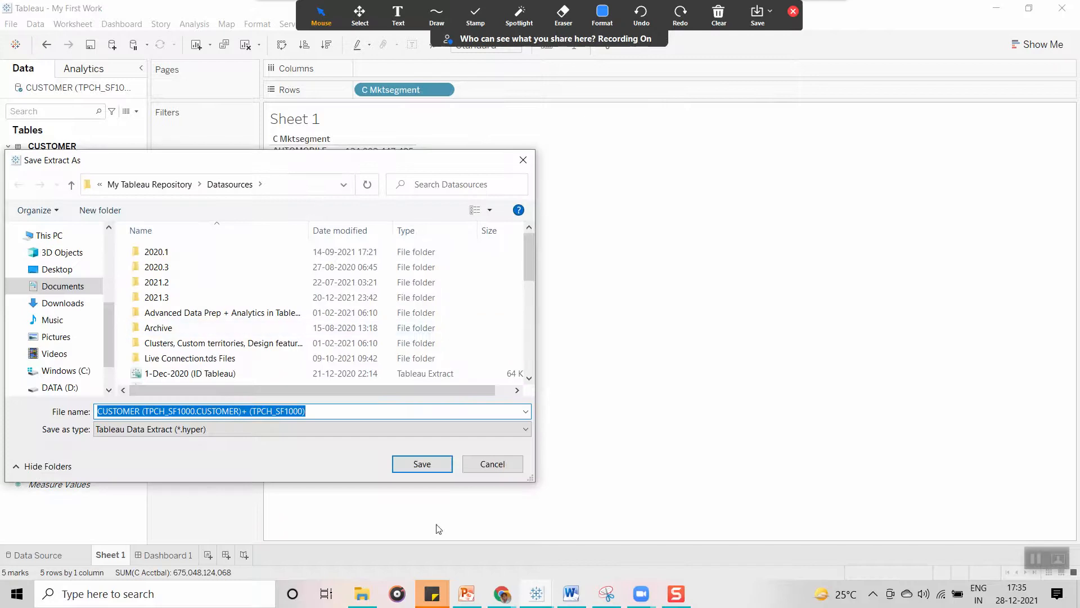
{"action": "left_click", "coordinate": [422, 465]}
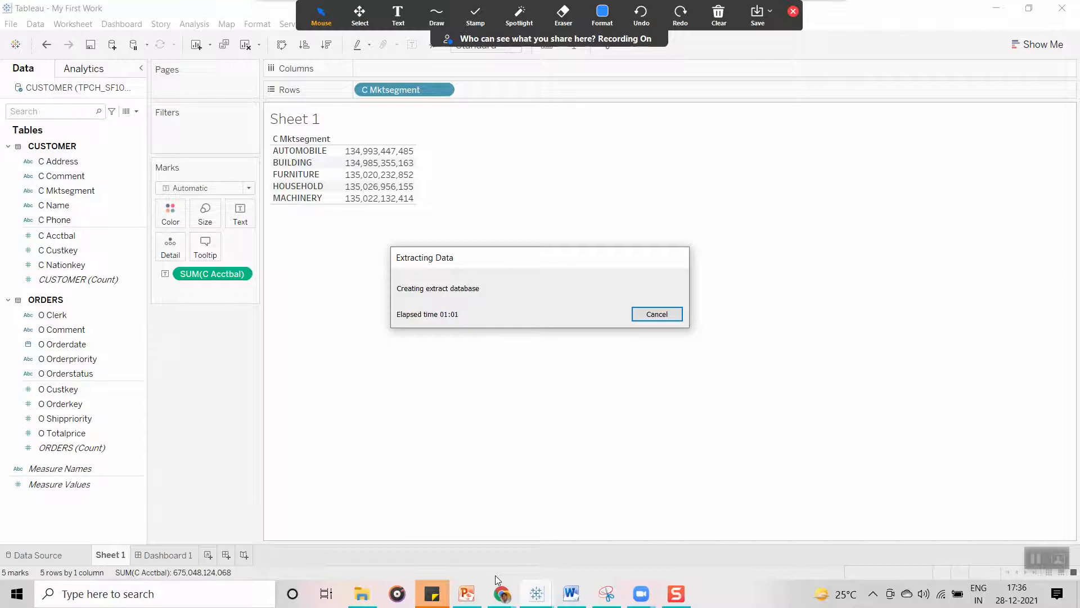
- Switch to PowerPoint to review the Workbooks (.twb) description on the Different File Types slide, and look at My First Workbook in Tableau
{"action": "left_click", "coordinate": [480, 597]}
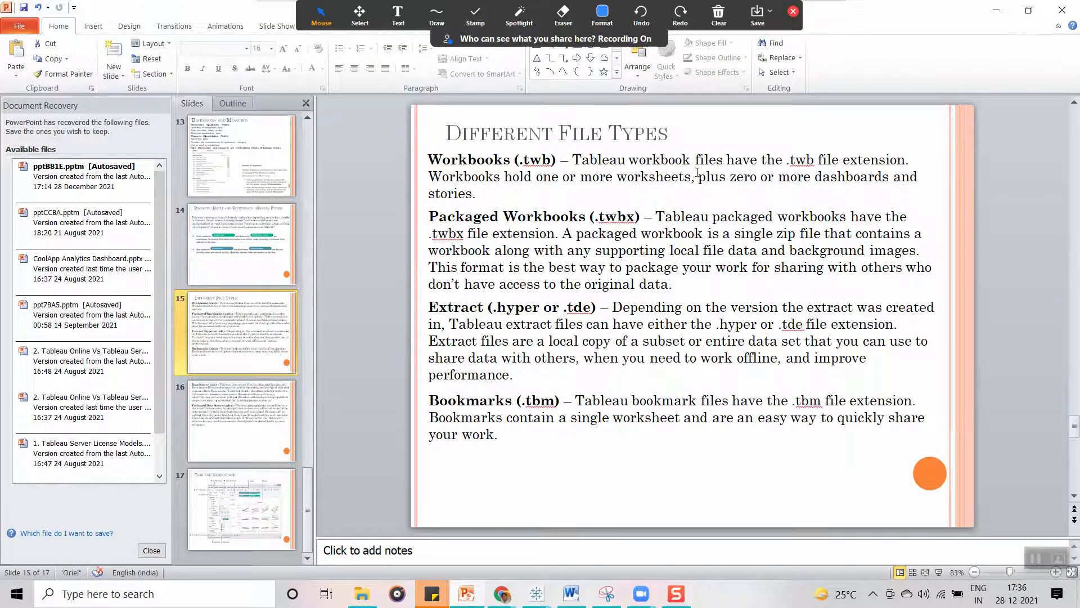
{"action": "left_click_drag", "start_coordinate": [572, 159], "coordinate": [889, 162]}
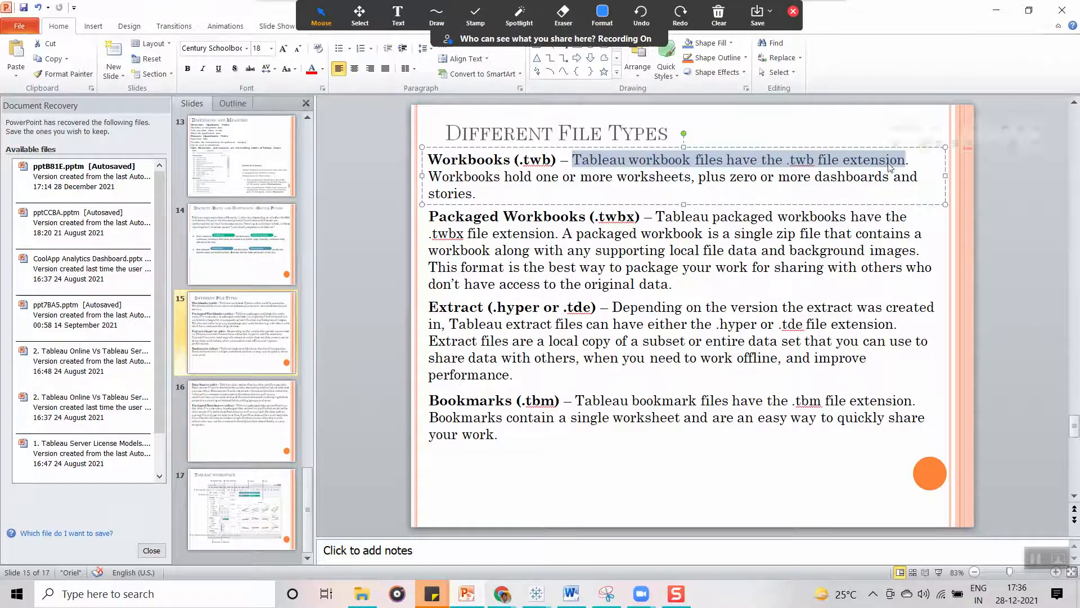
{"action": "left_click_drag", "start_coordinate": [428, 176], "coordinate": [825, 186]}
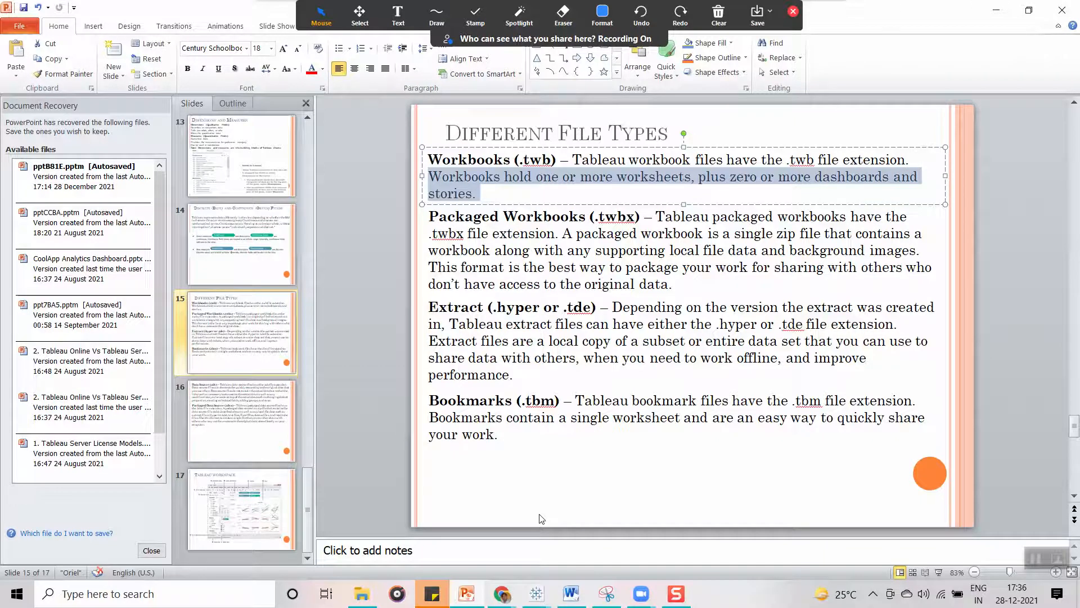
{"action": "mouse_move", "coordinate": [541, 593]}
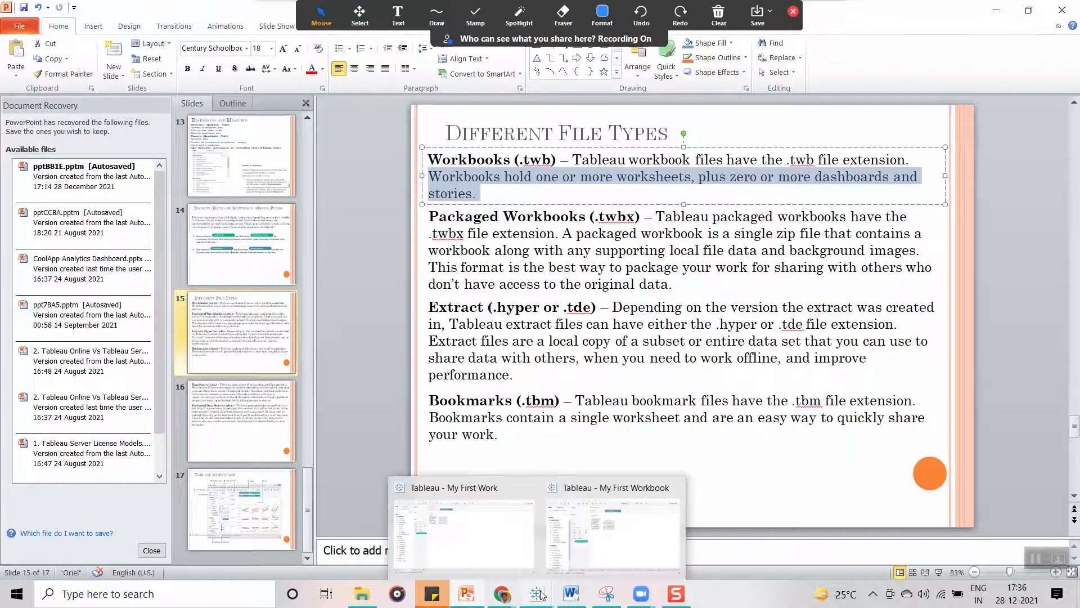
{"action": "left_click", "coordinate": [612, 535]}
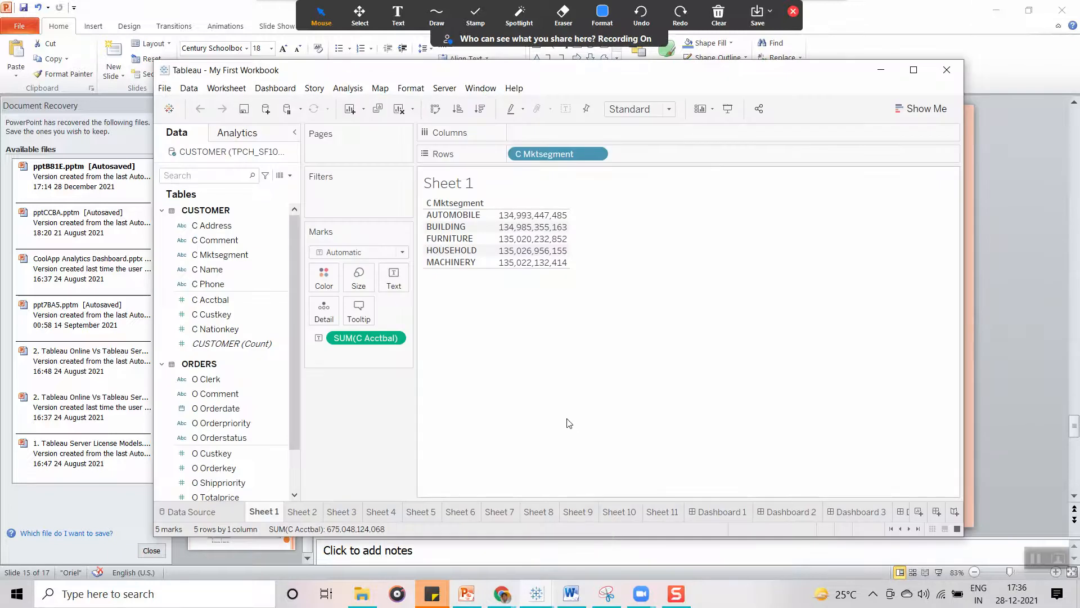
- Go back to the My First Work workbook and cancel the running data extraction
{"action": "mouse_move", "coordinate": [538, 594]}
{"action": "left_click", "coordinate": [472, 515]}
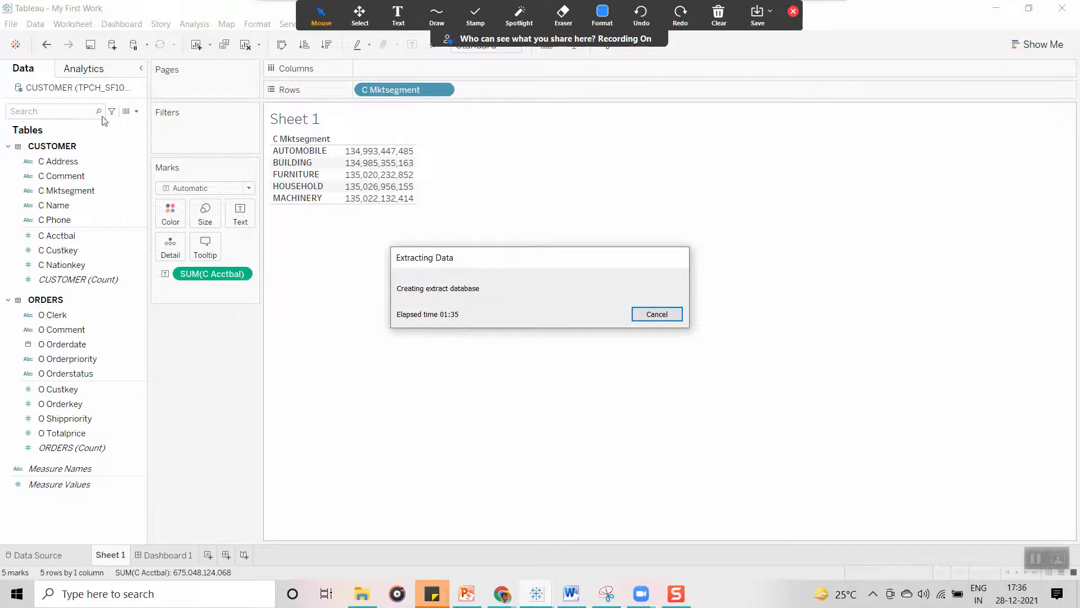
{"action": "left_click", "coordinate": [529, 605]}
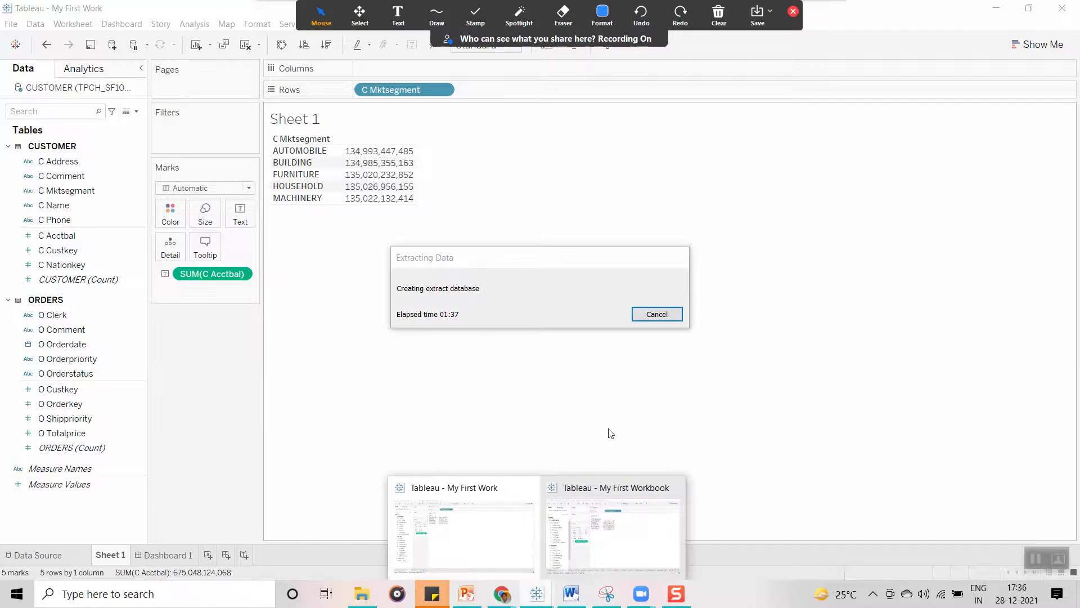
{"action": "left_click", "coordinate": [675, 318]}
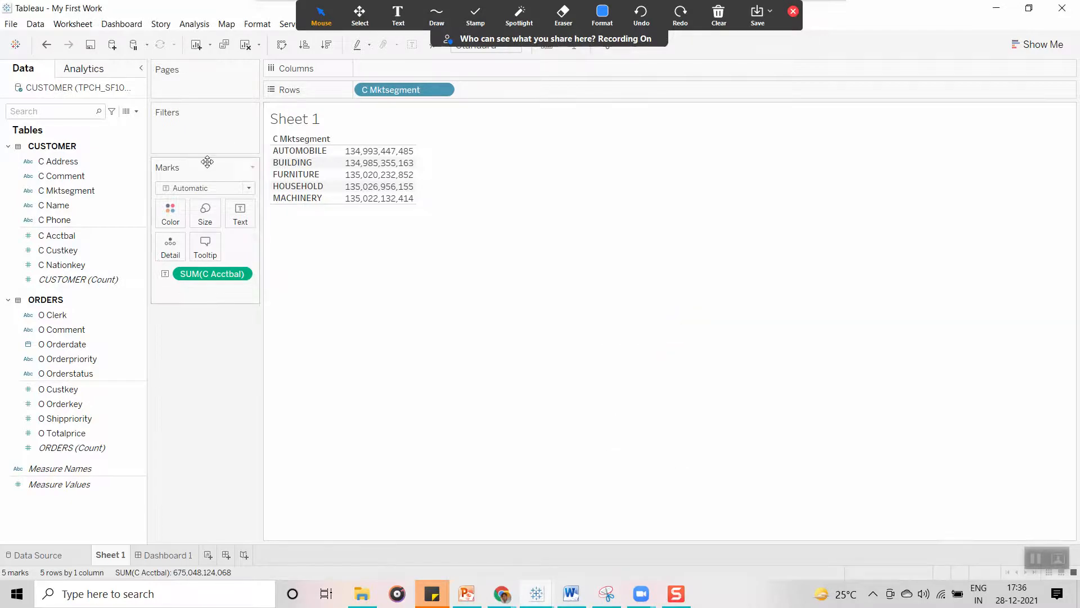
- Open the extract settings for the CUSTOMER data source and move the dialog clear of the Sheet 1 table
{"action": "right_click", "coordinate": [60, 92]}
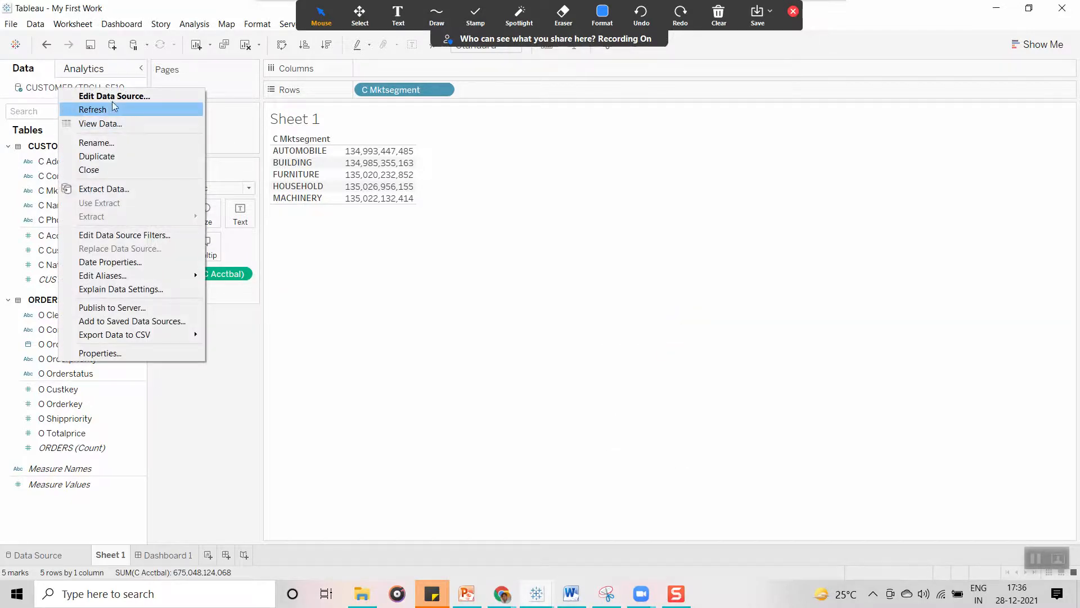
{"action": "left_click", "coordinate": [120, 194]}
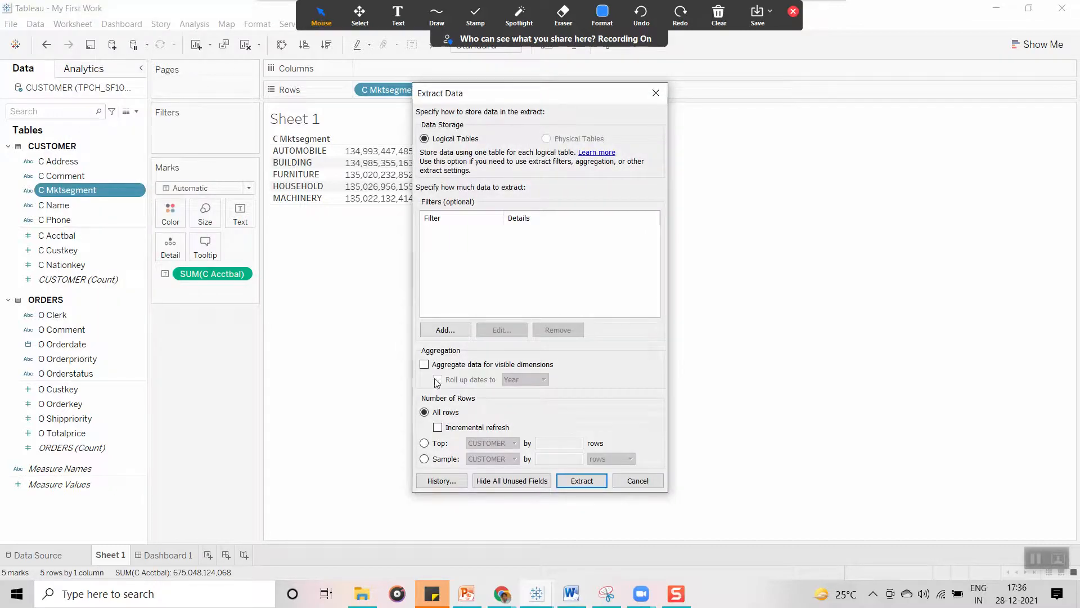
{"action": "left_click_drag", "start_coordinate": [457, 91], "coordinate": [617, 111]}
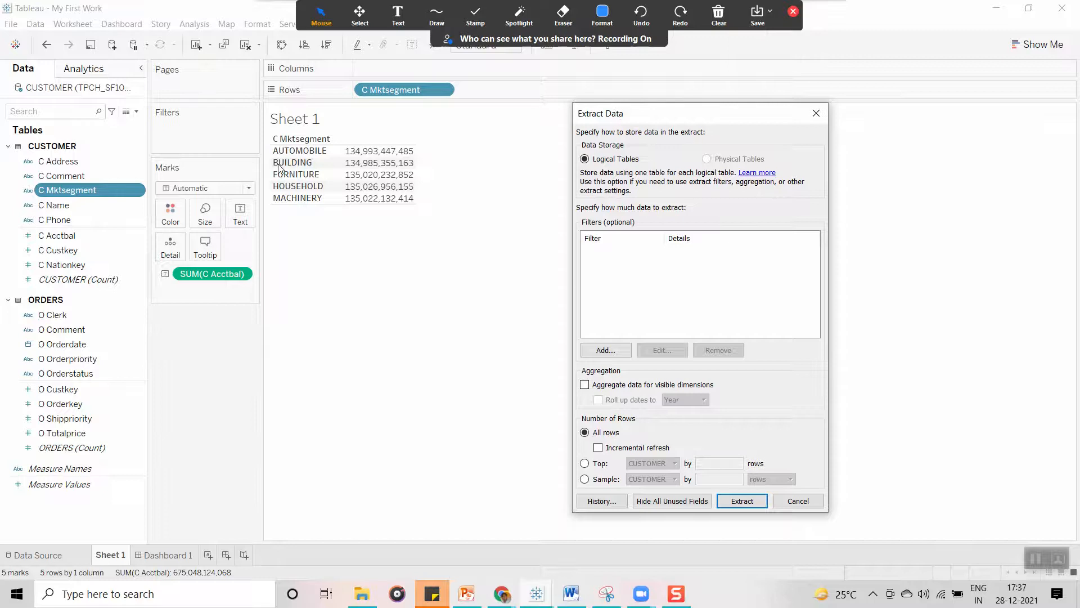
- Try to add an extract filter on the C Name field with its values selected from a list
{"action": "left_click", "coordinate": [621, 352]}
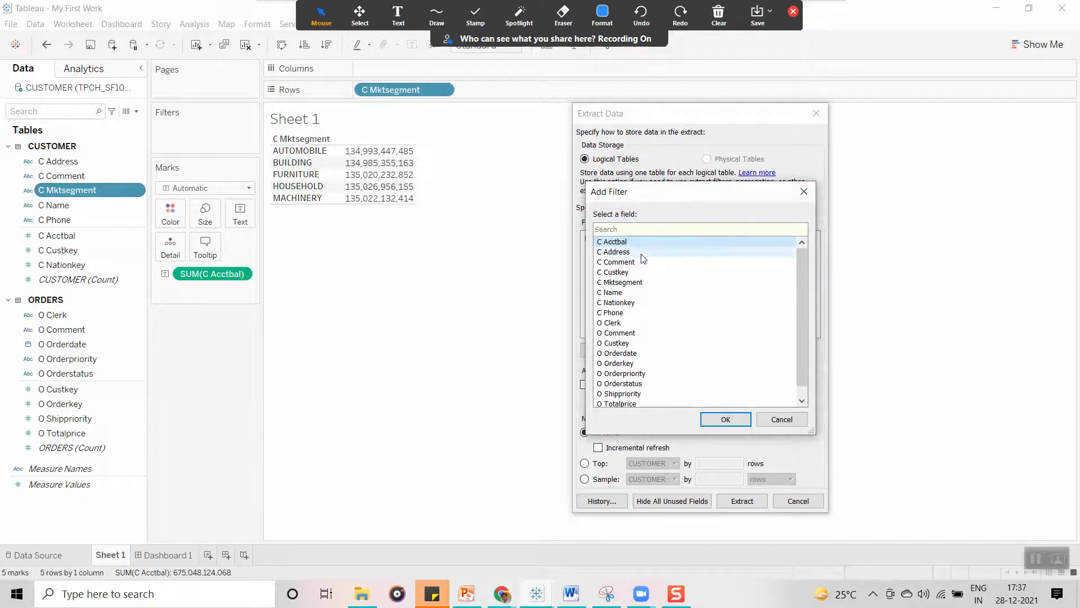
{"action": "left_click", "coordinate": [633, 292]}
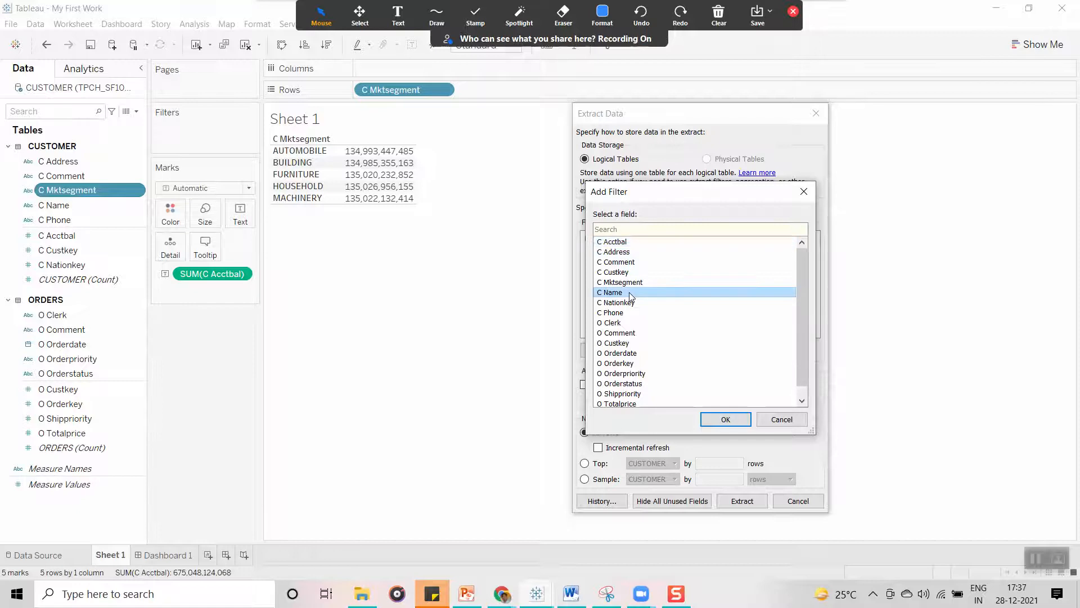
{"action": "left_click", "coordinate": [726, 421]}
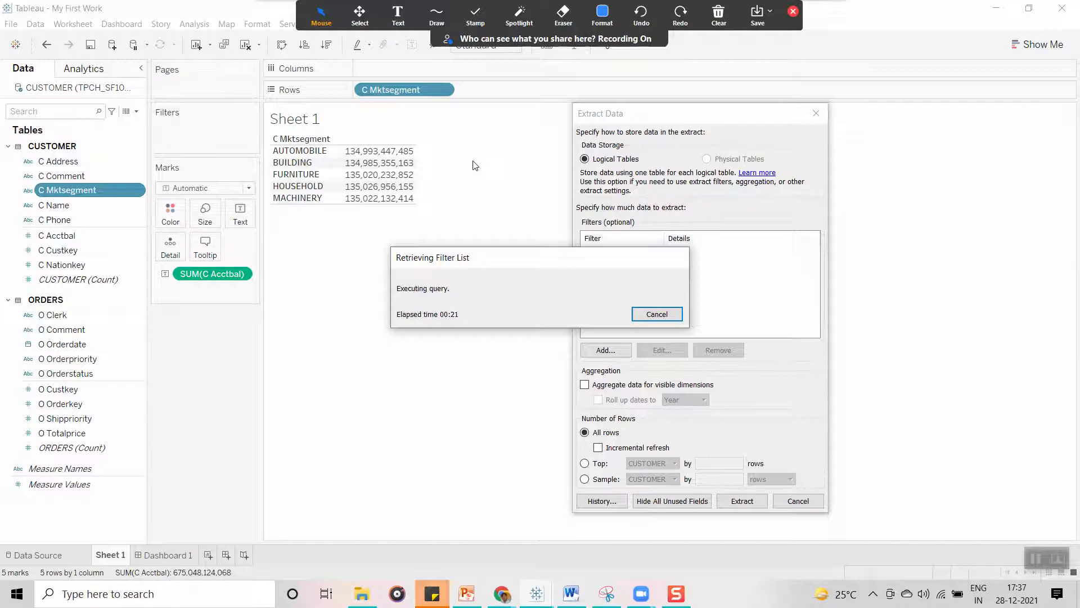
{"action": "left_click", "coordinate": [671, 315]}
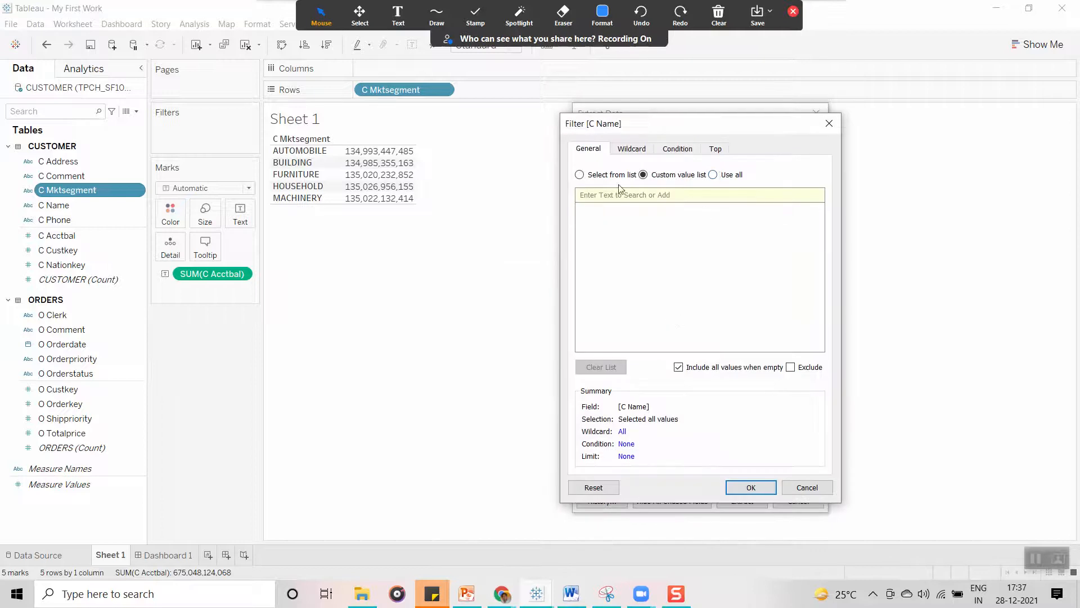
{"action": "left_click", "coordinate": [581, 176]}
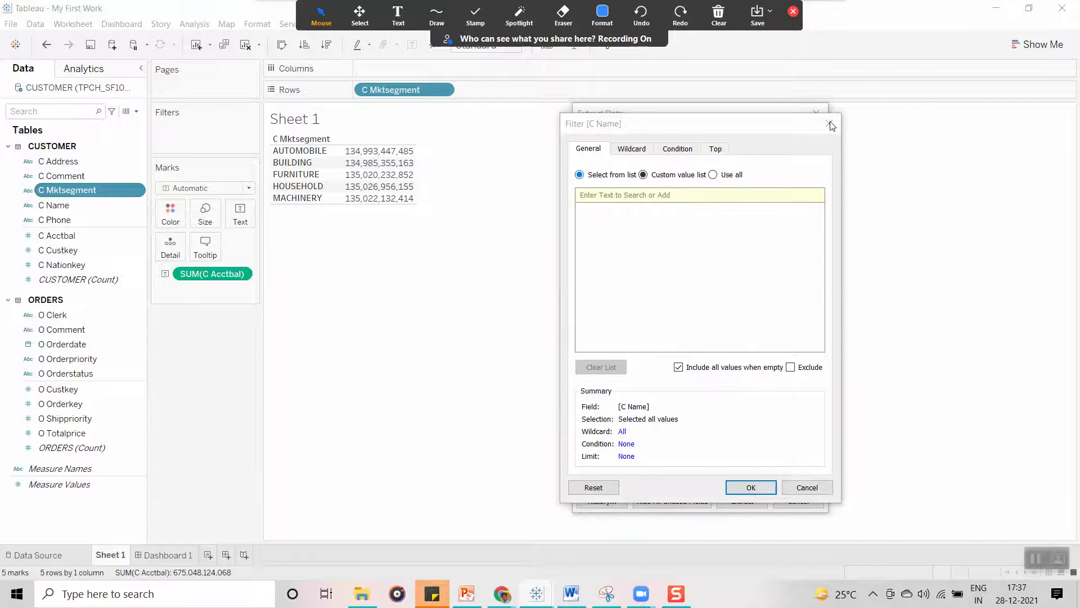
{"action": "left_click", "coordinate": [631, 315]}
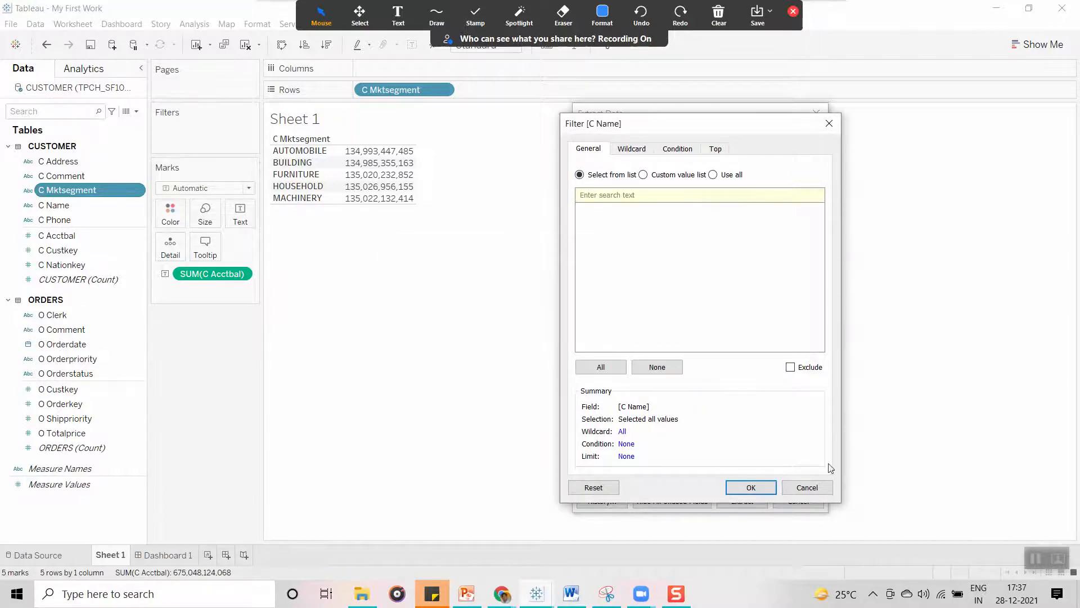
{"action": "left_click", "coordinate": [821, 489]}
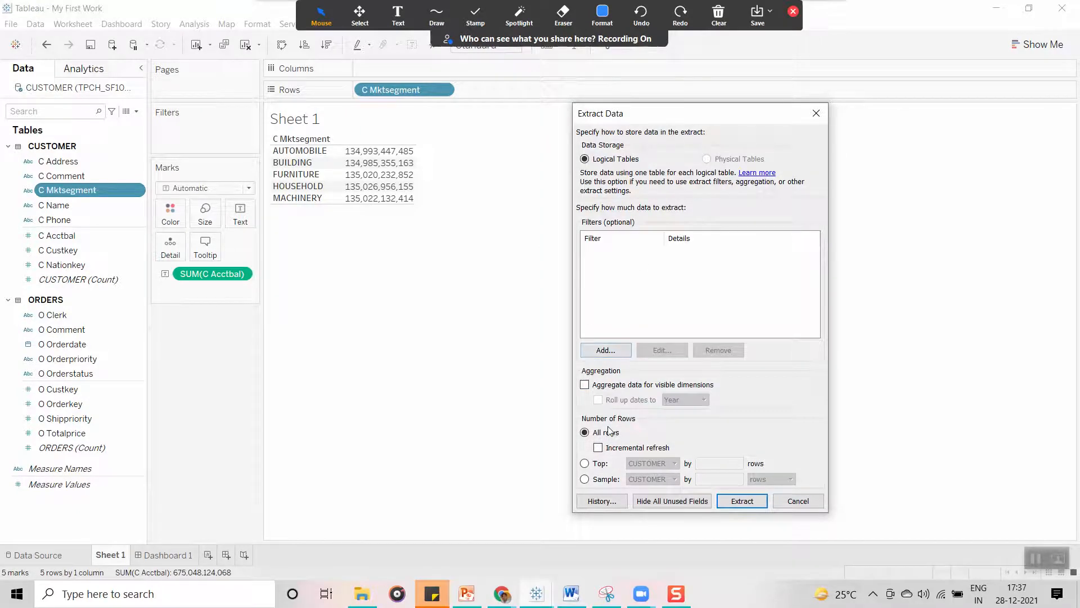
- Try to extract a 100-row sample of CUSTOMER under the suggested file name, and cancel the running extraction
{"action": "left_click", "coordinate": [585, 478]}
{"action": "left_click", "coordinate": [702, 481]}
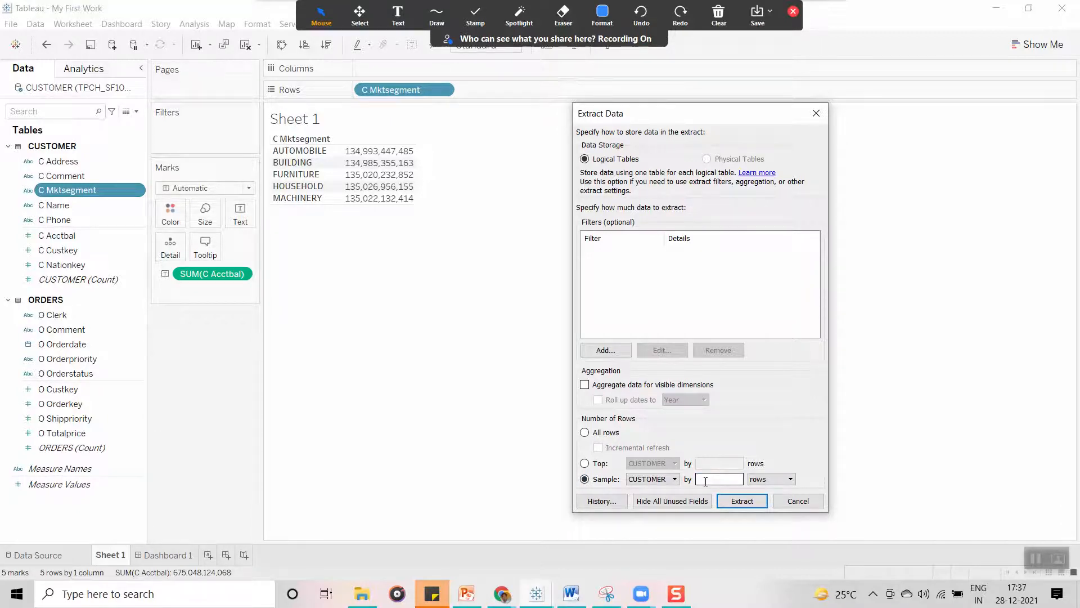
{"action": "type", "text": "100"}
{"action": "left_click", "coordinate": [742, 501]}
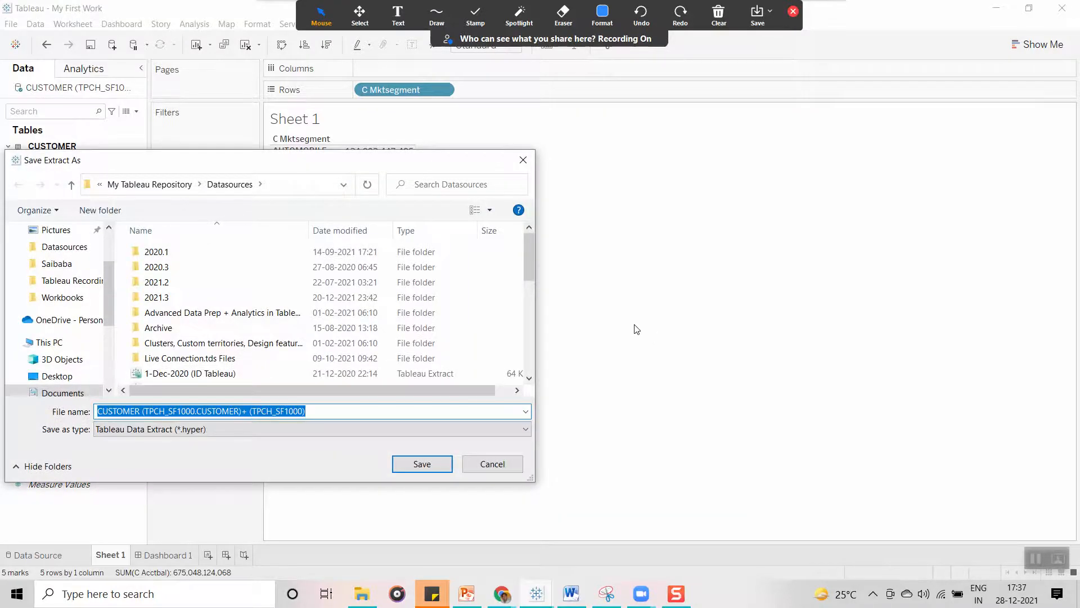
{"action": "left_click", "coordinate": [437, 468]}
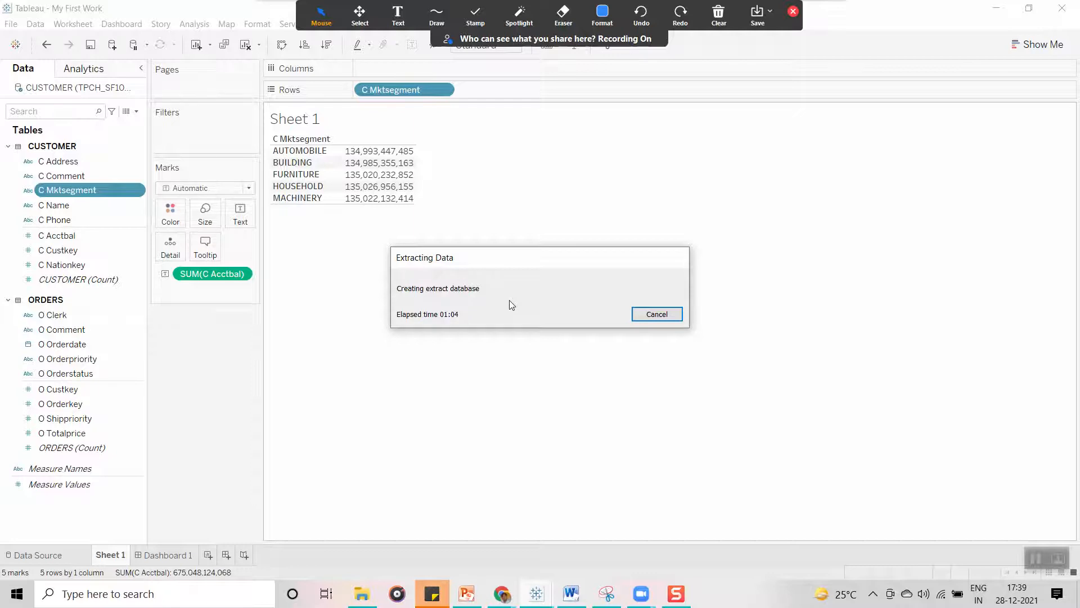
{"action": "left_click", "coordinate": [650, 314]}
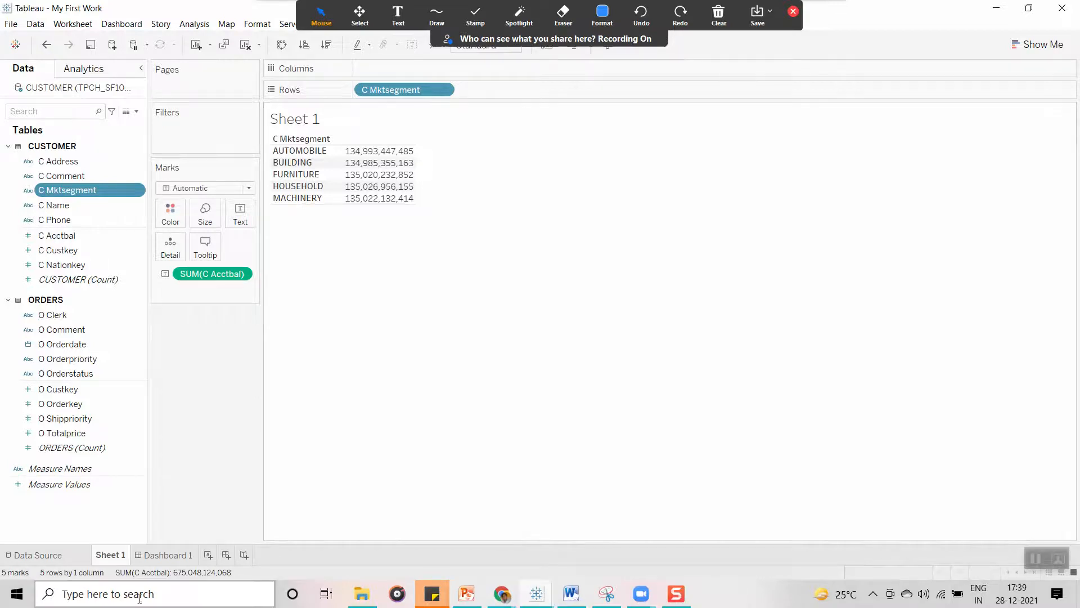
- View Dashboard 1 in My First Work, and bring up Dashboard 1 of My First Workbook in a maximized window
{"action": "left_click", "coordinate": [167, 554]}
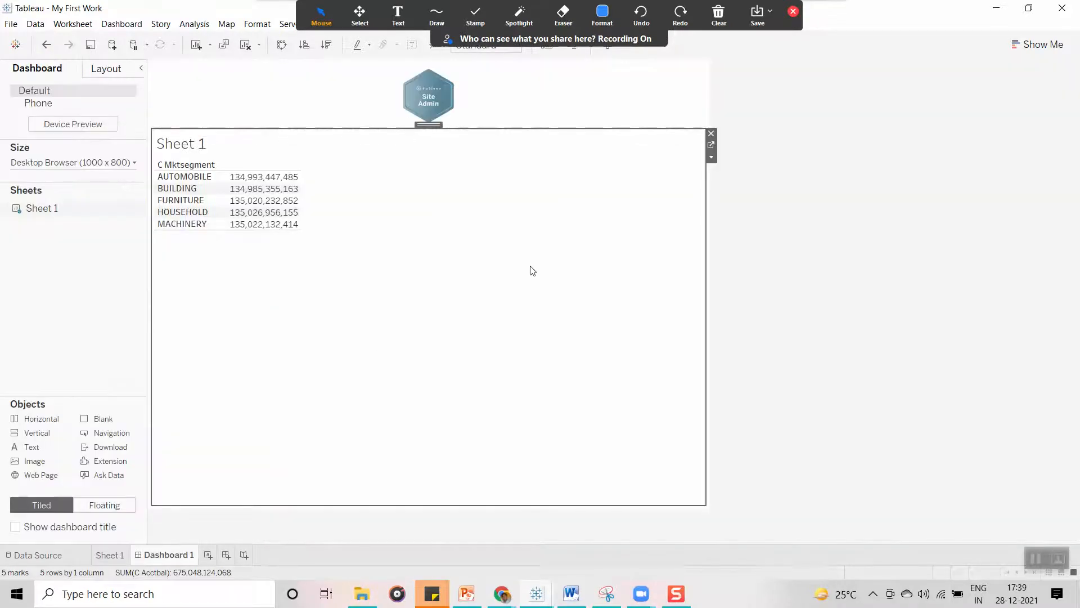
{"action": "left_click", "coordinate": [810, 188]}
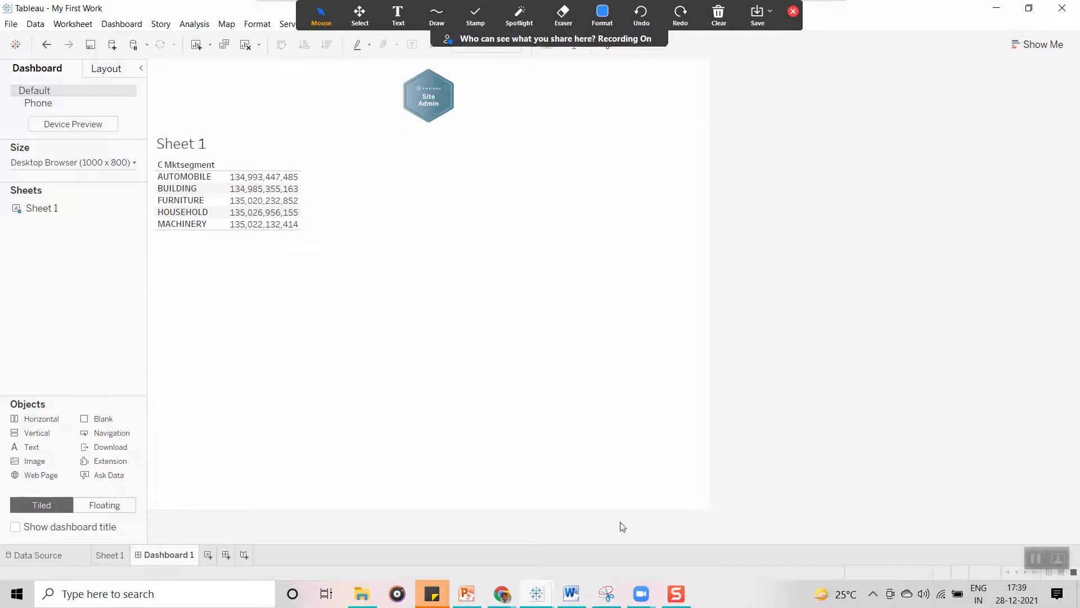
{"action": "mouse_move", "coordinate": [538, 592]}
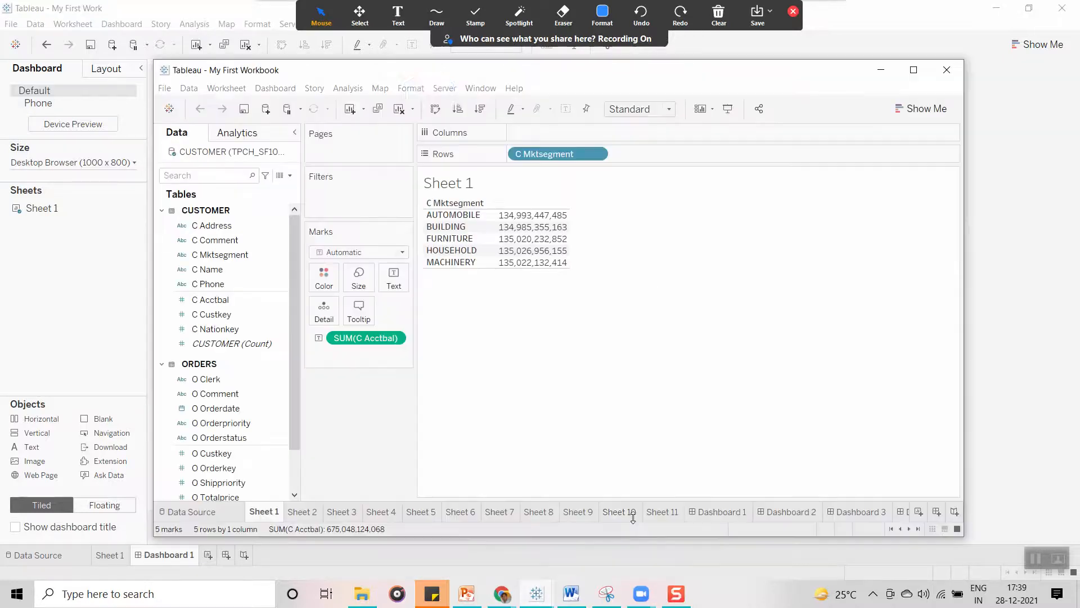
{"action": "left_click", "coordinate": [634, 522]}
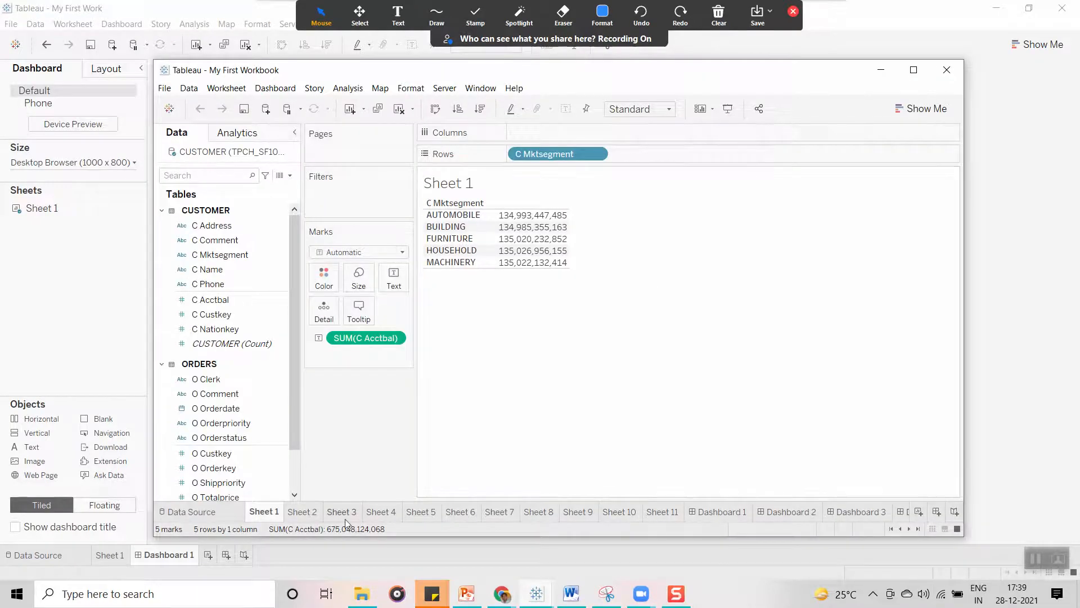
{"action": "left_click", "coordinate": [714, 510]}
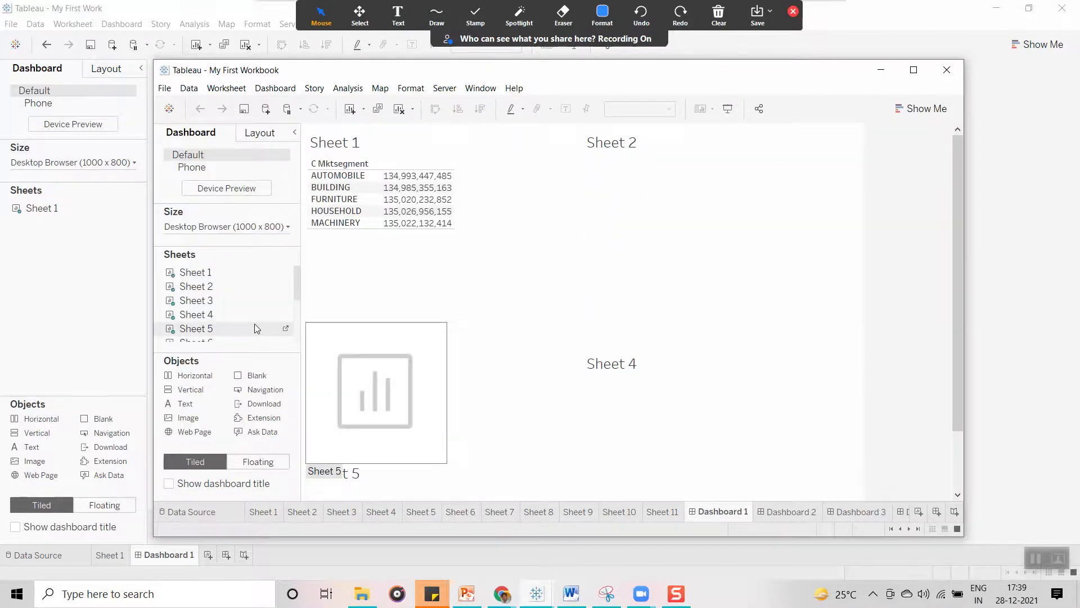
{"action": "left_click", "coordinate": [915, 70]}
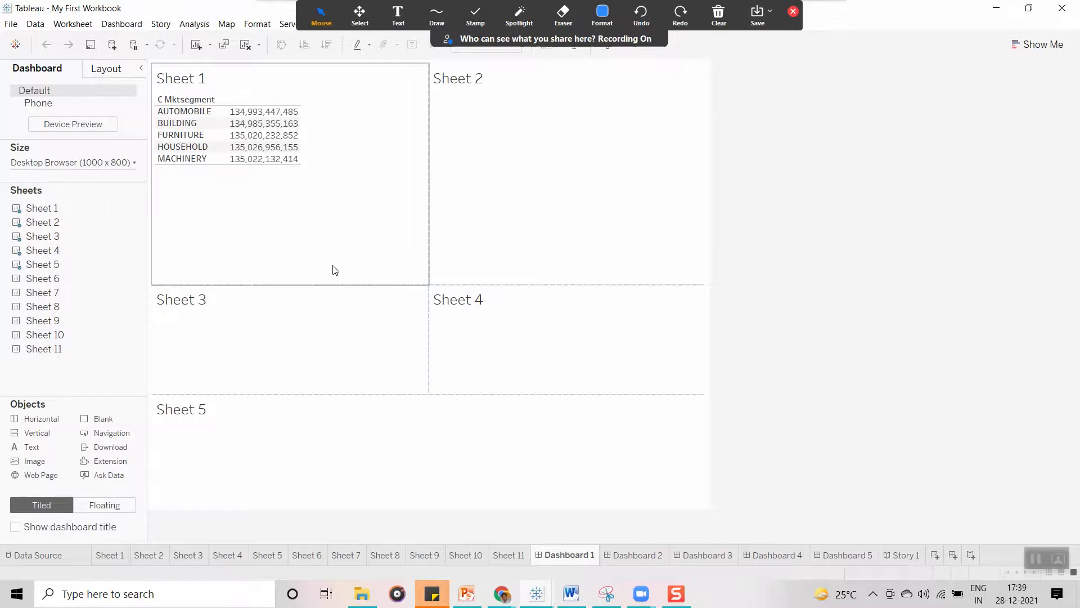
- Insert the image file Site Admin.JPG into Dashboard 1 above Sheet 2
{"action": "left_click_drag", "start_coordinate": [27, 459], "coordinate": [537, 79]}
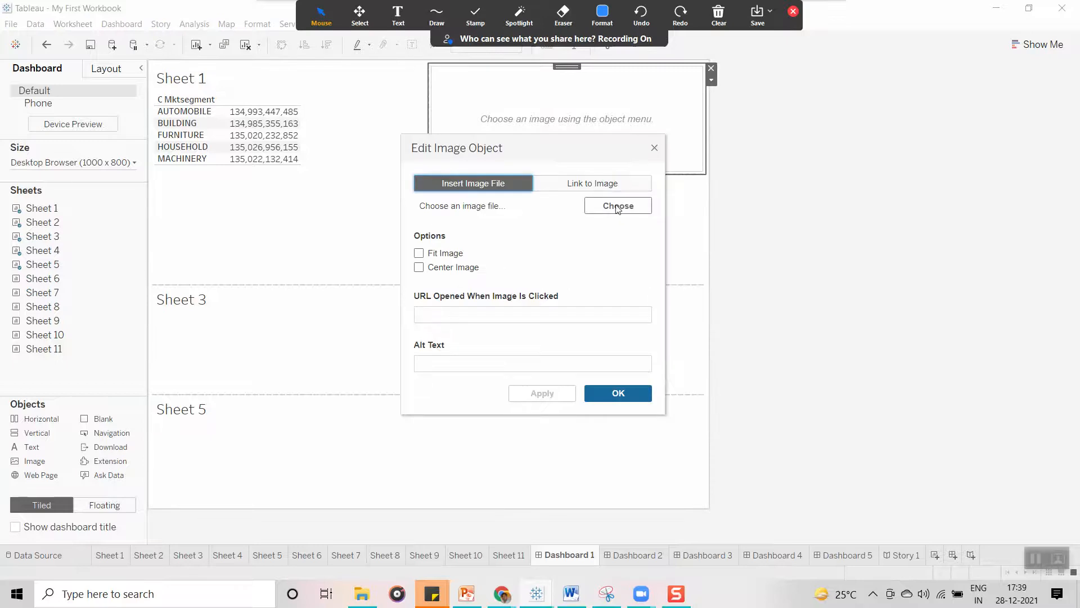
{"action": "left_click", "coordinate": [608, 203]}
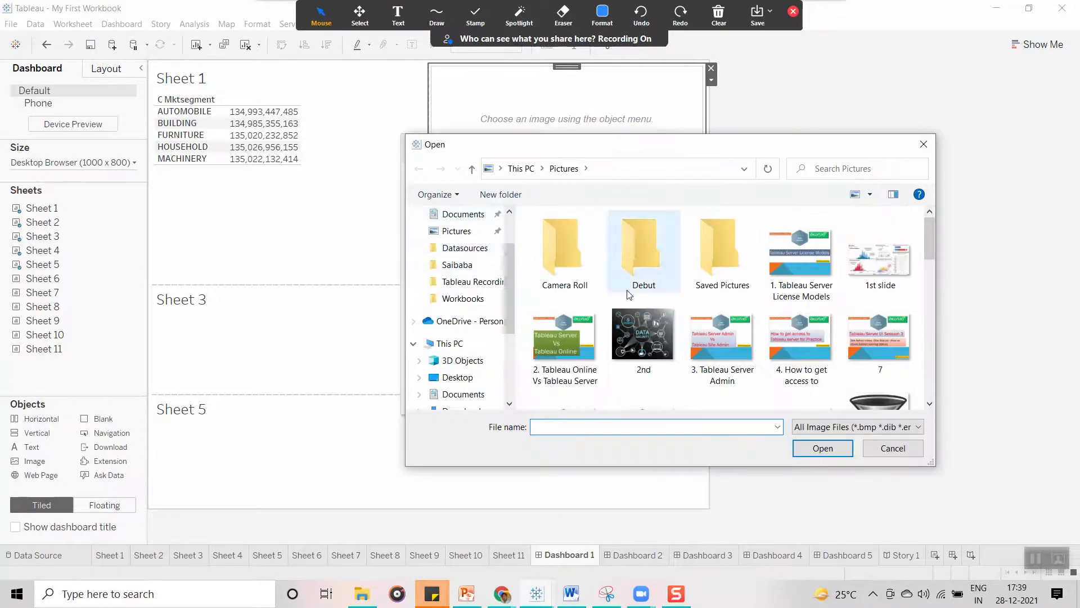
{"action": "left_click_drag", "start_coordinate": [931, 244], "coordinate": [933, 325]}
{"action": "left_click", "coordinate": [881, 300]}
{"action": "left_click", "coordinate": [822, 449]}
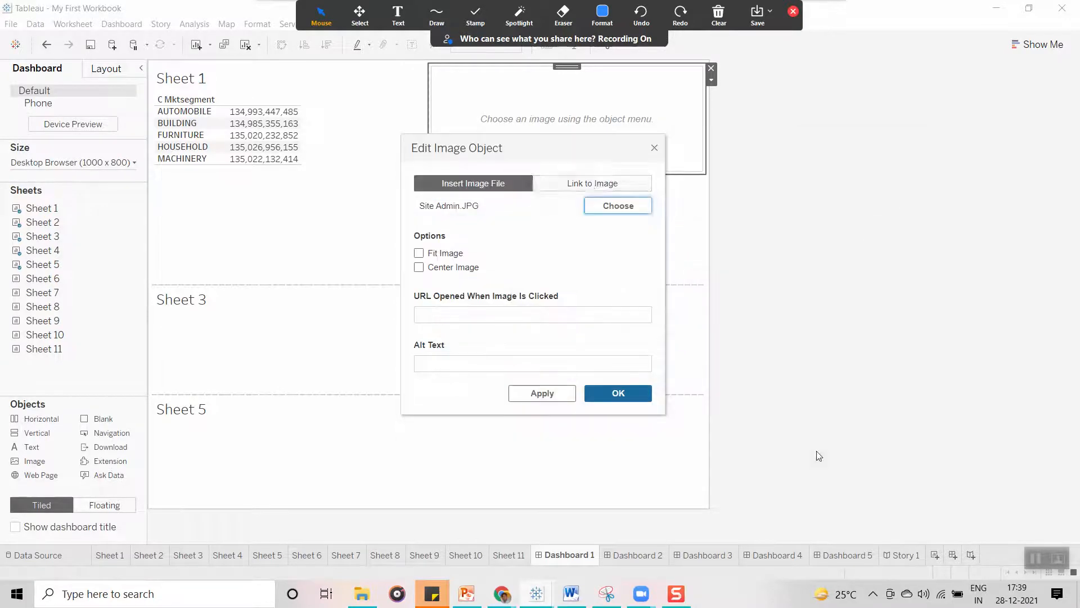
{"action": "left_click", "coordinate": [617, 394]}
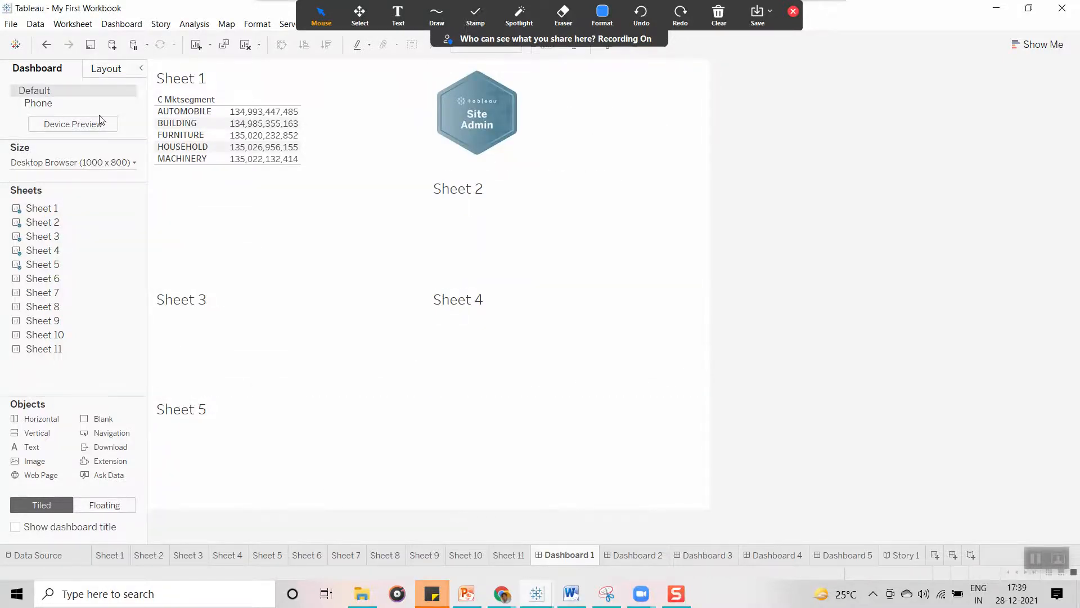
- Save My First Workbook, and switch to My First Work and save it too
{"action": "left_click", "coordinate": [10, 25]}
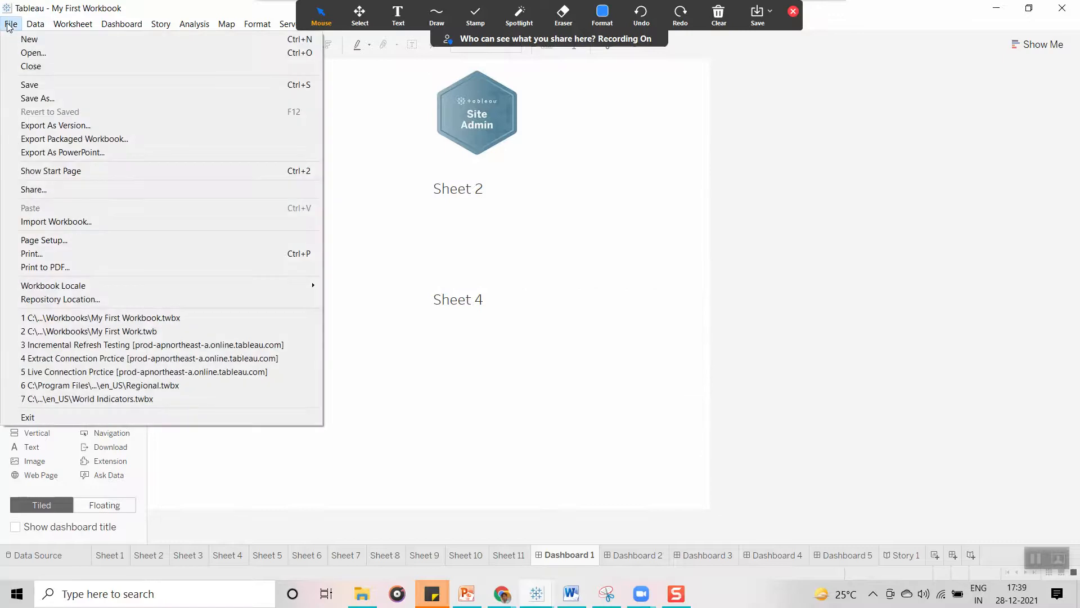
{"action": "left_click", "coordinate": [42, 86]}
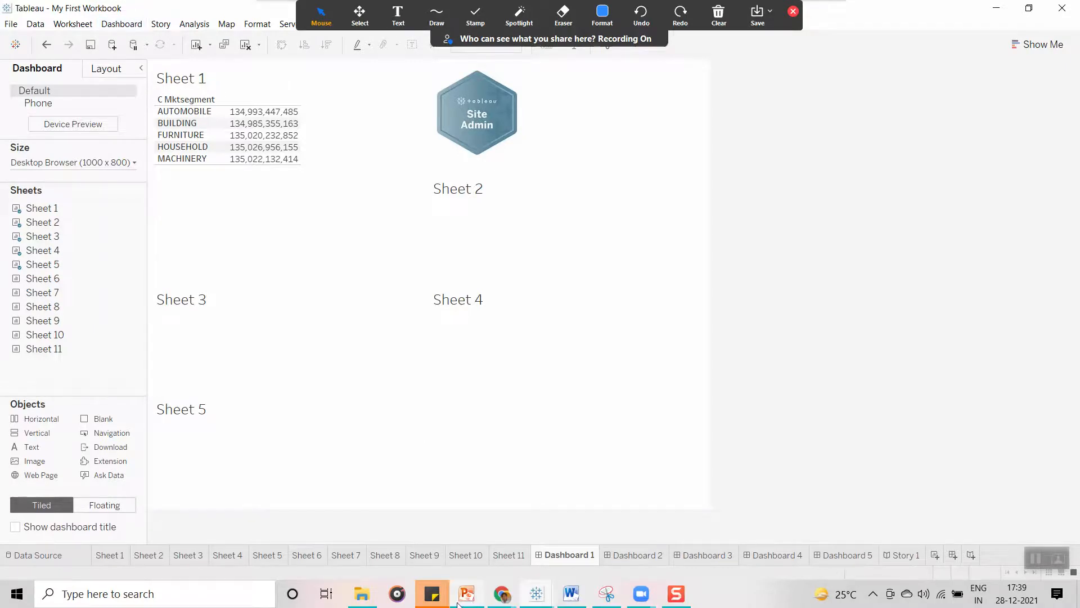
{"action": "mouse_move", "coordinate": [537, 595]}
{"action": "left_click", "coordinate": [438, 535]}
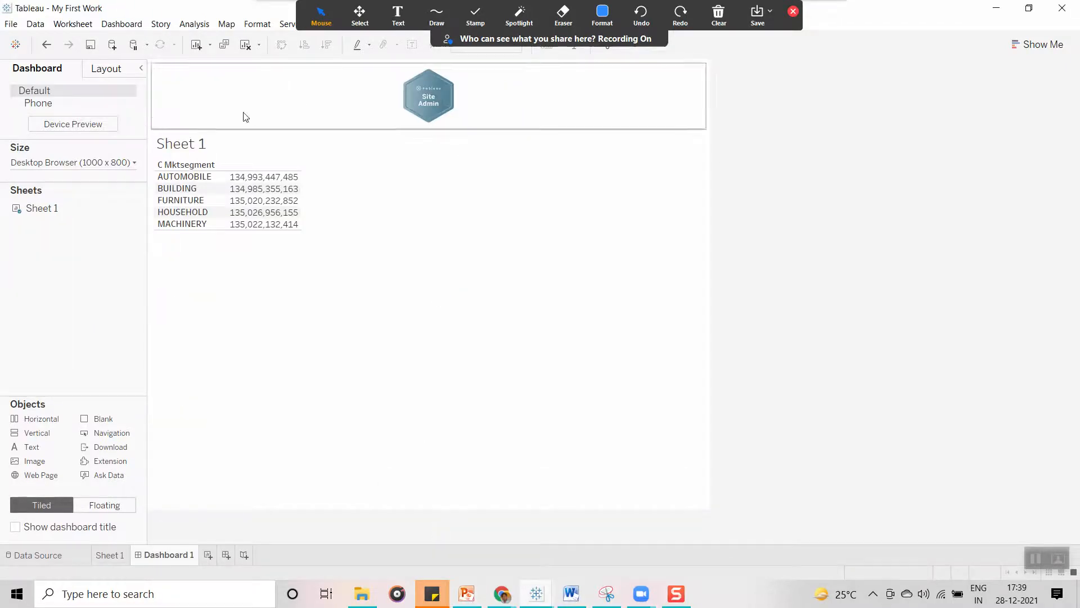
{"action": "left_click", "coordinate": [12, 24]}
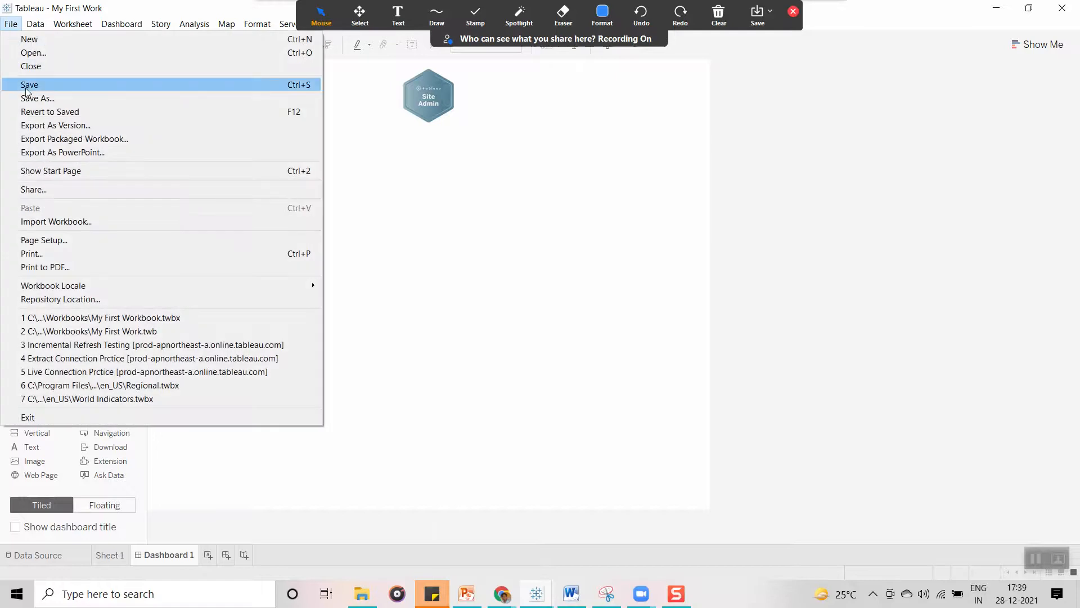
{"action": "left_click", "coordinate": [30, 84]}
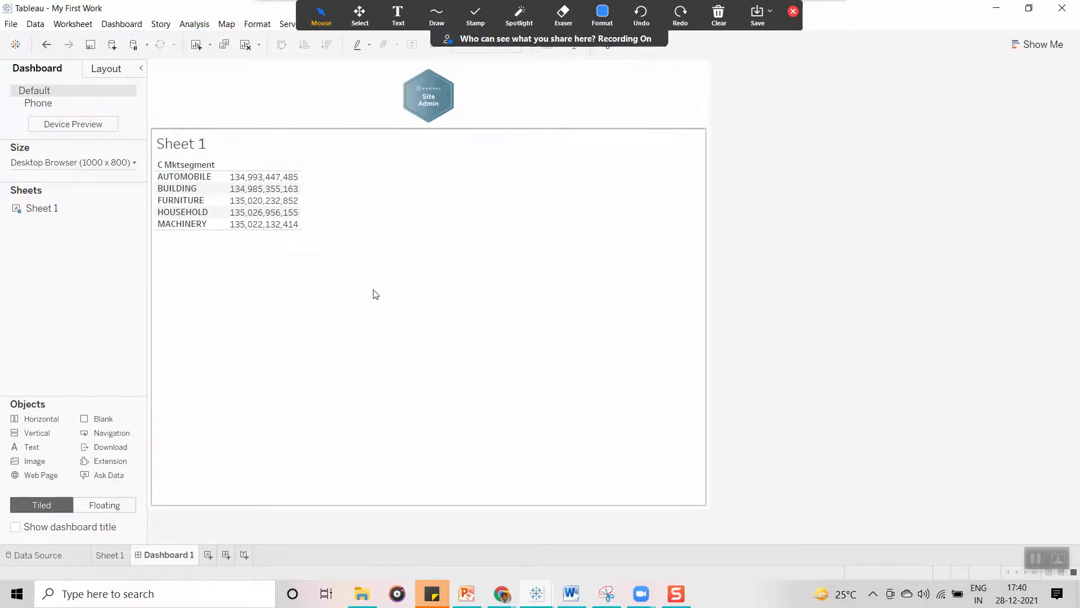
- Compare the dashboard image and Sheet 1 of My First Work with the dashboard image in My First Workbook
{"action": "left_click", "coordinate": [306, 106]}
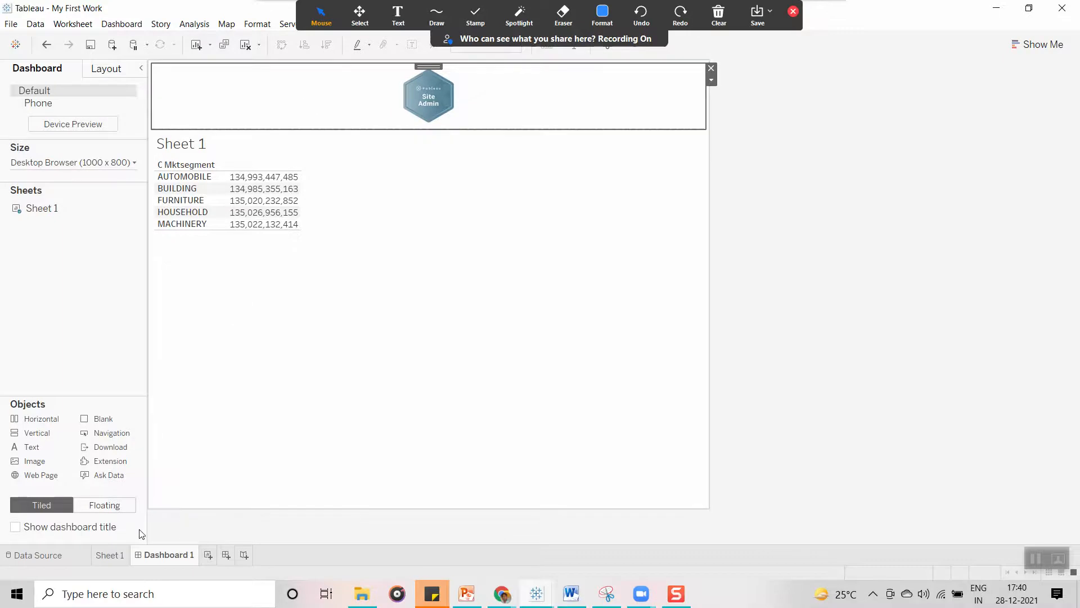
{"action": "left_click", "coordinate": [104, 562]}
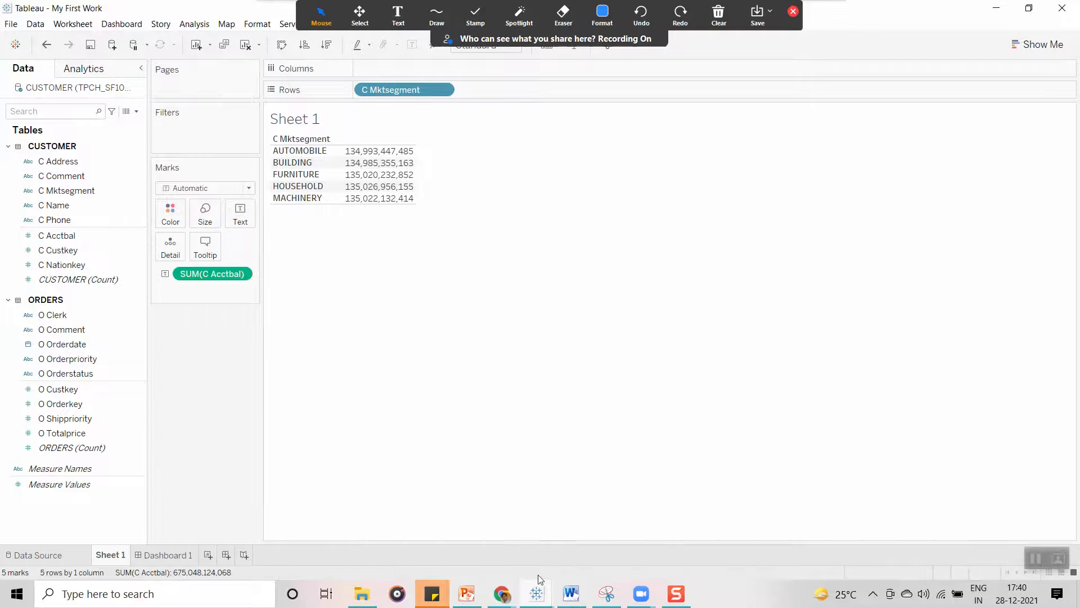
{"action": "mouse_move", "coordinate": [537, 592]}
{"action": "left_click", "coordinate": [642, 532]}
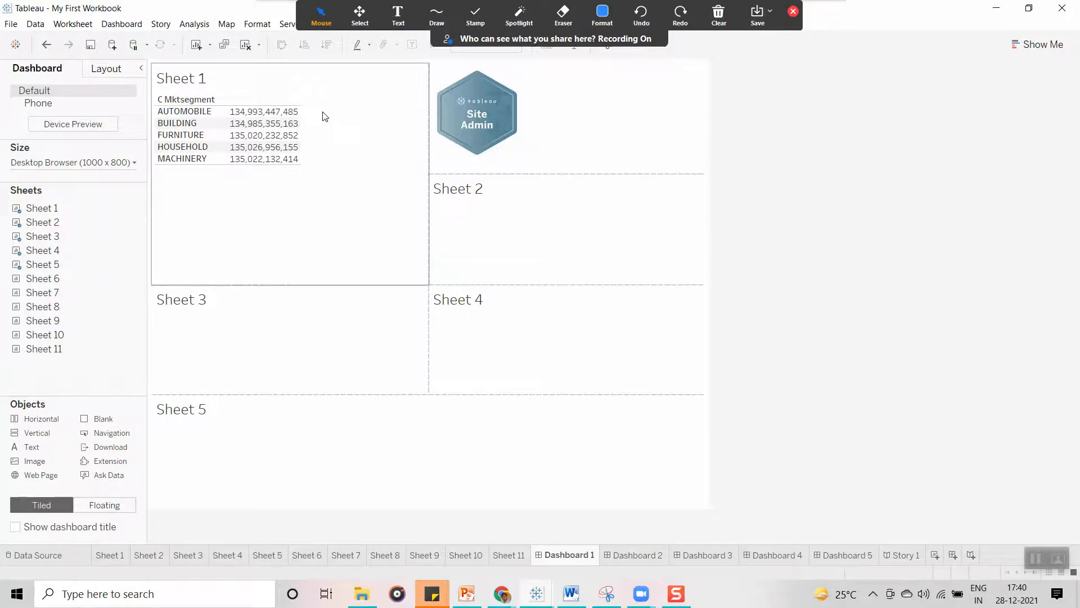
{"action": "left_click", "coordinate": [573, 121]}
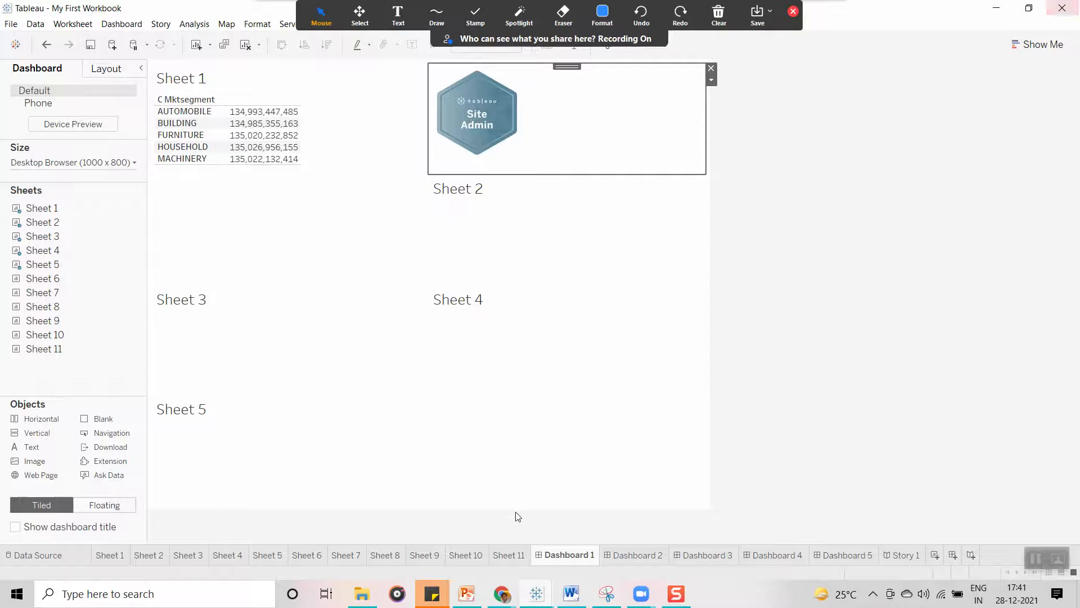
- Switch to File Explorer and open the Workbooks folder inside My Tableau Repository in Documents
{"action": "left_click", "coordinate": [363, 593]}
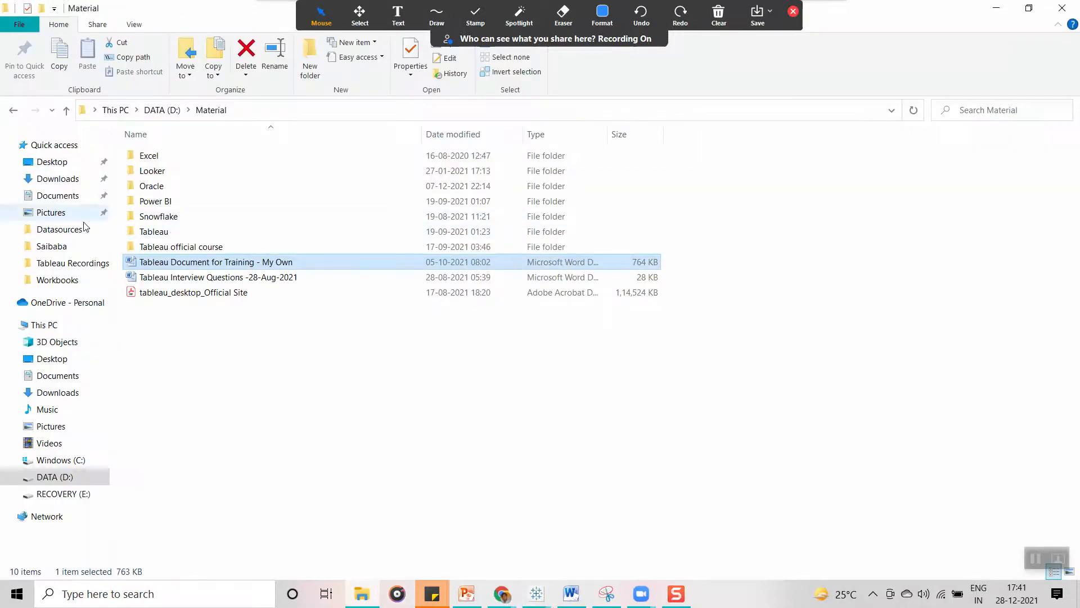
{"action": "left_click", "coordinate": [53, 195]}
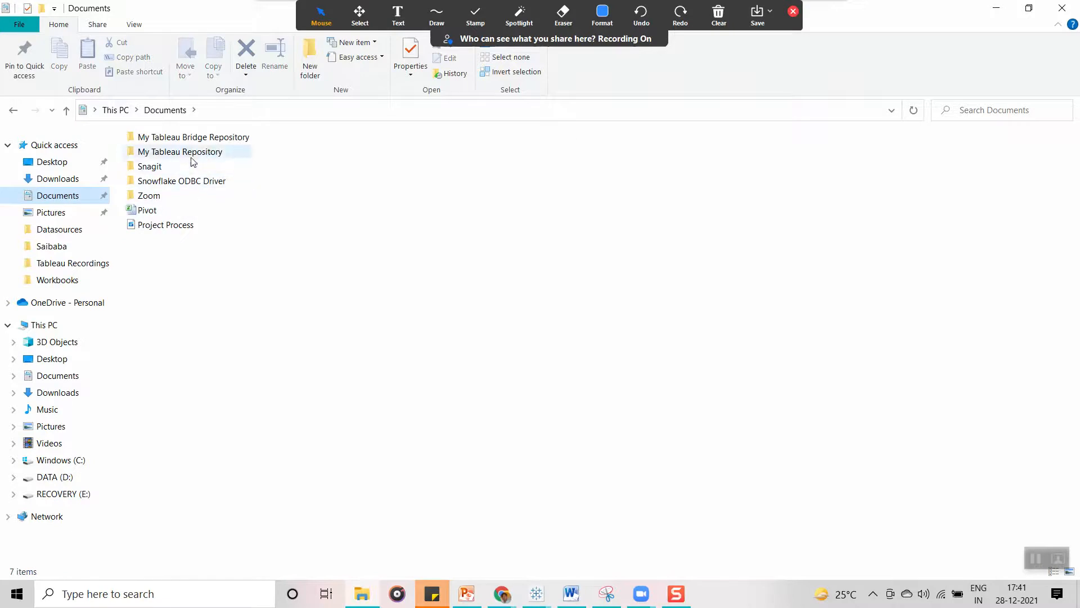
{"action": "double_click", "coordinate": [188, 151]}
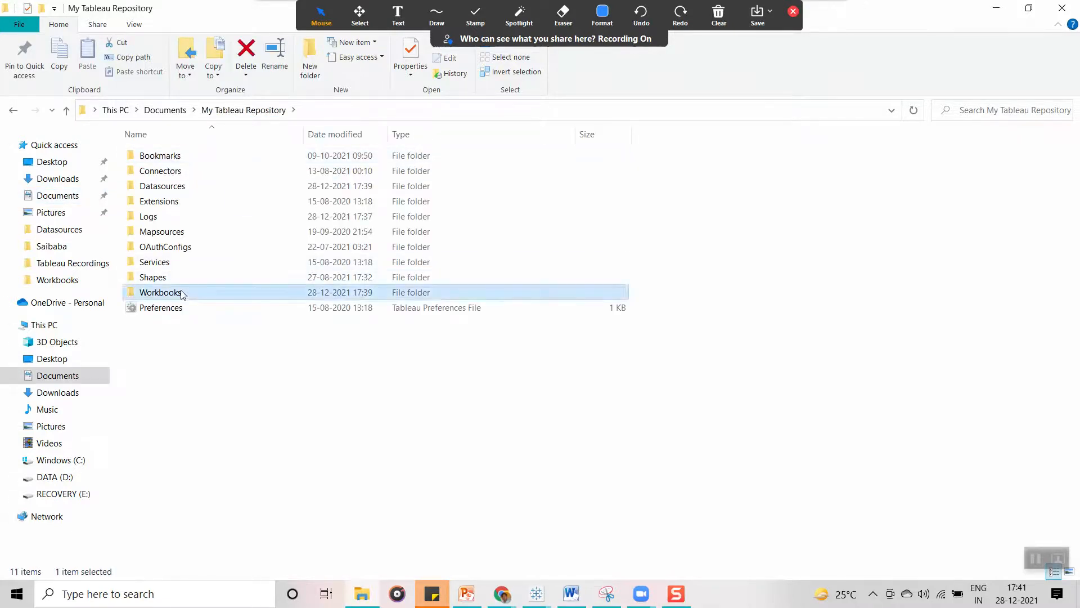
{"action": "double_click", "coordinate": [191, 292]}
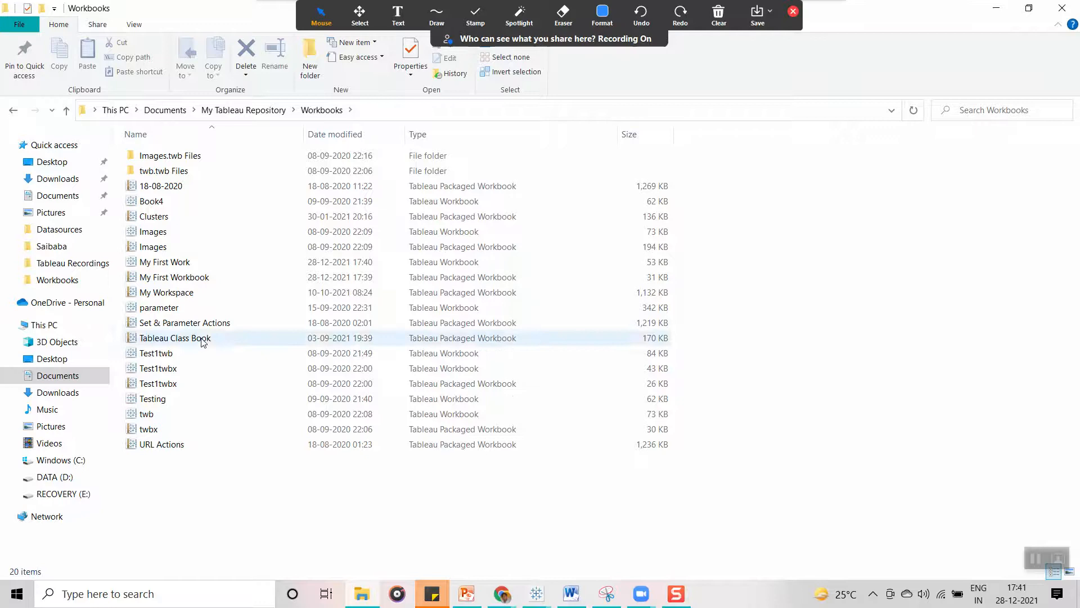
- Check which programs are offered for opening the My First Workbook packaged workbook
{"action": "left_click", "coordinate": [150, 281]}
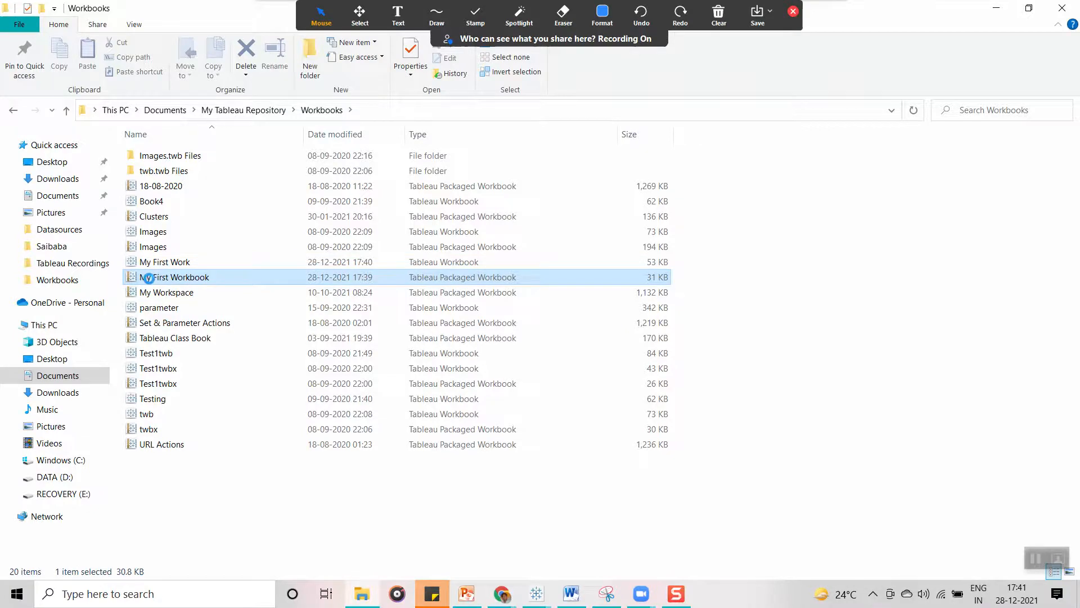
{"action": "right_click", "coordinate": [150, 282]}
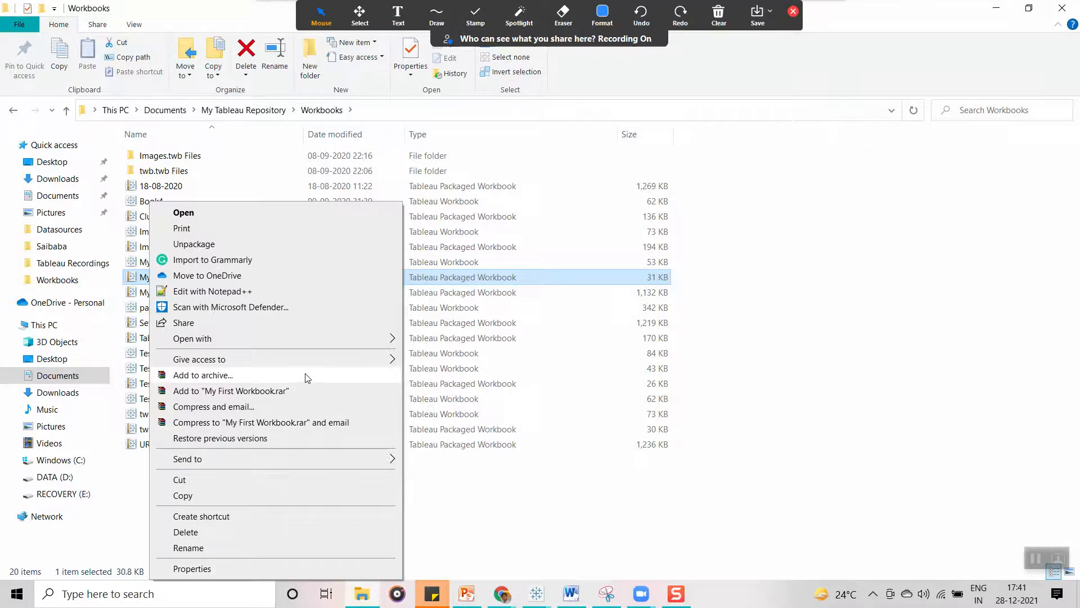
{"action": "mouse_move", "coordinate": [304, 337]}
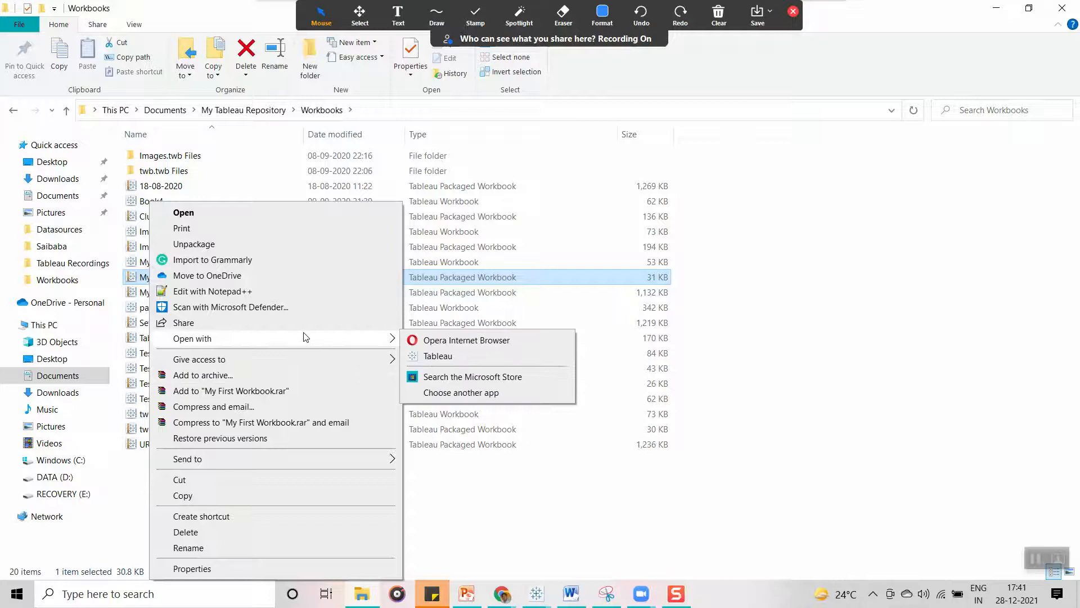
{"action": "left_click", "coordinate": [1010, 370]}
- Rename the My First Workbook packaged workbook as My First Workbook.zip
{"action": "right_click", "coordinate": [205, 277]}
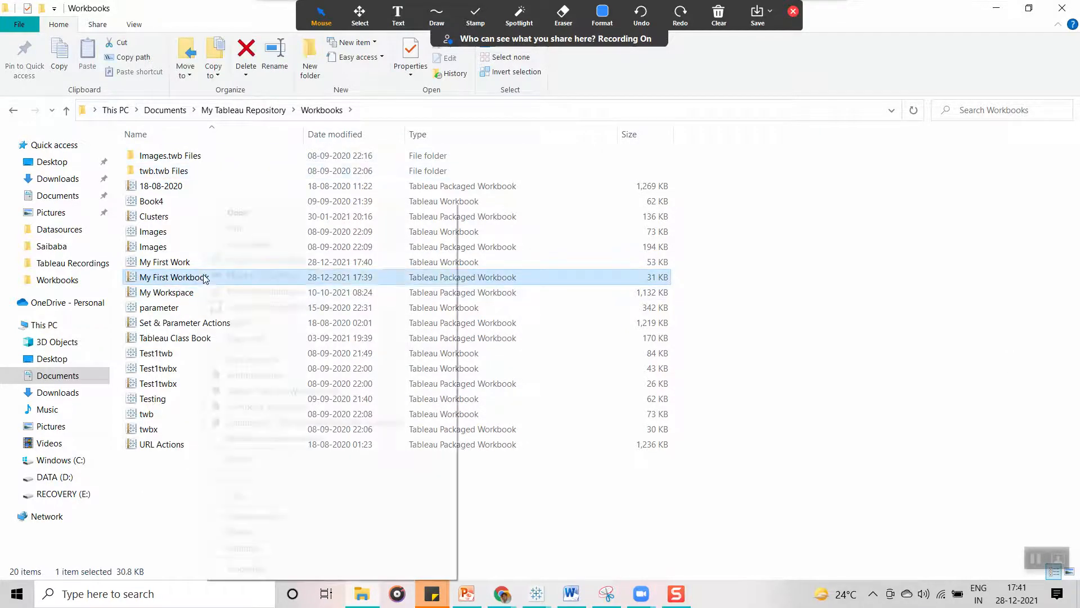
{"action": "left_click", "coordinate": [297, 548]}
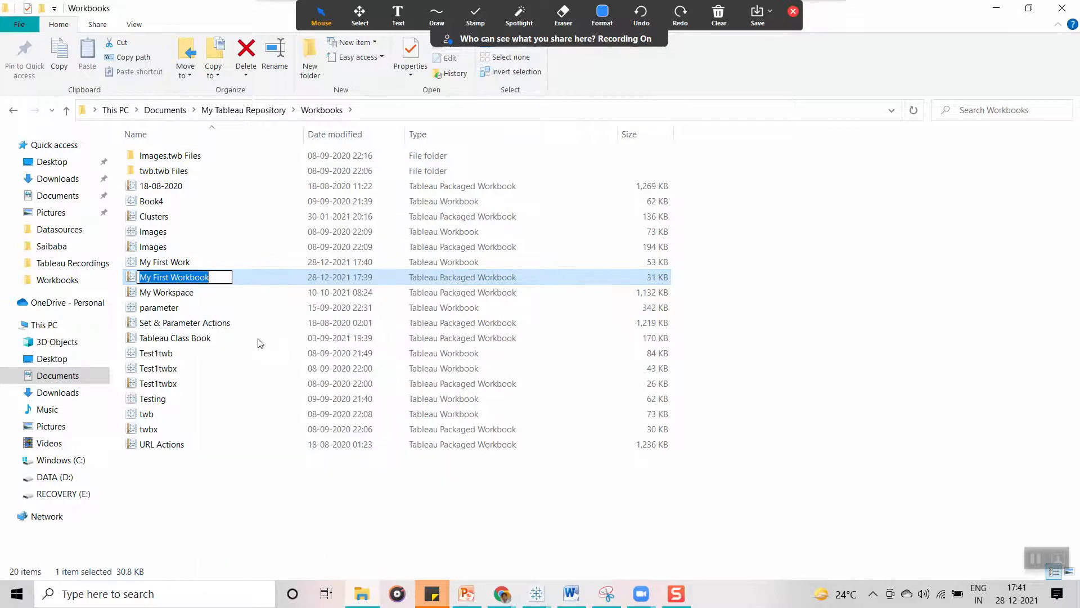
{"action": "left_click", "coordinate": [224, 280]}
{"action": "type", "text": "."}
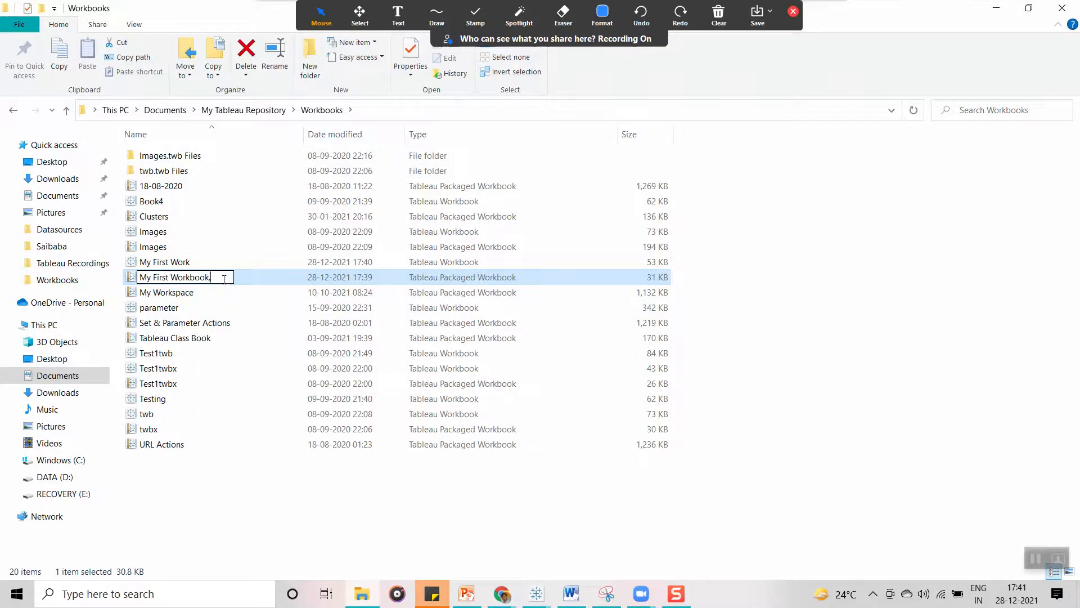
{"action": "type", "text": "zip"}
{"action": "key", "text": "Return"}
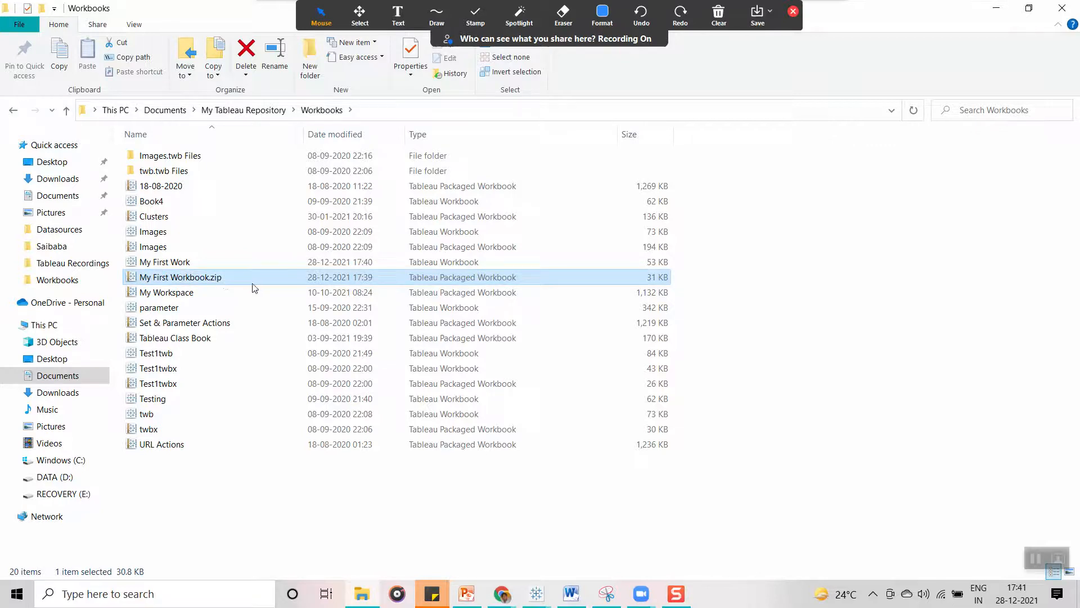
- Rename the My First Workbook.zip packaged workbook back to My First Workbook
{"action": "key", "text": "F2"}
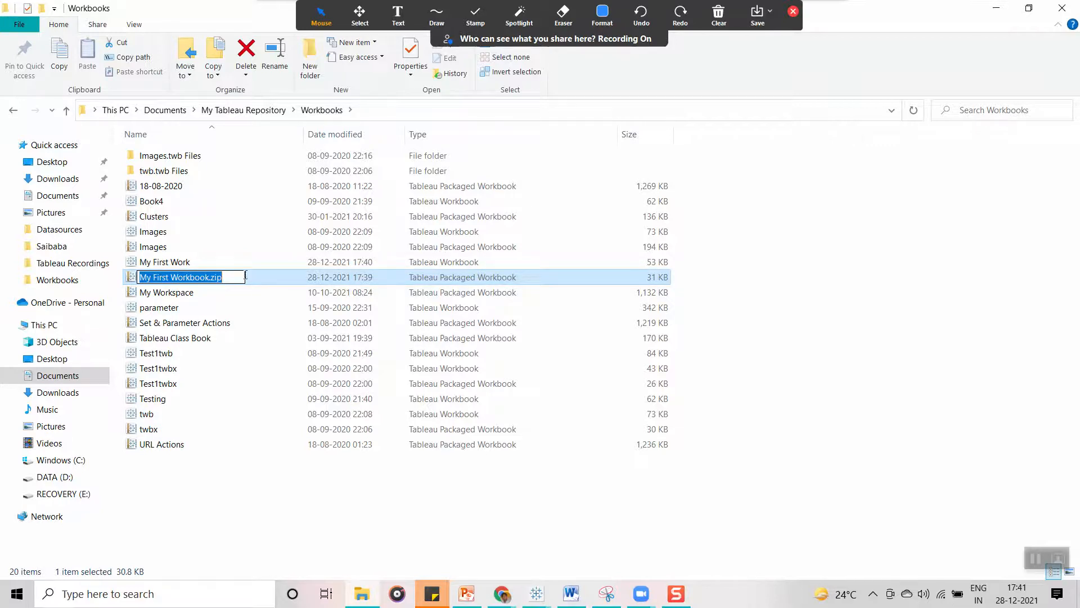
{"action": "left_click", "coordinate": [232, 280]}
{"action": "key", "text": "BackSpace"}
{"action": "key", "text": "BackSpace"}
{"action": "key", "text": "BackSpace"}
{"action": "key", "text": "BackSpace"}
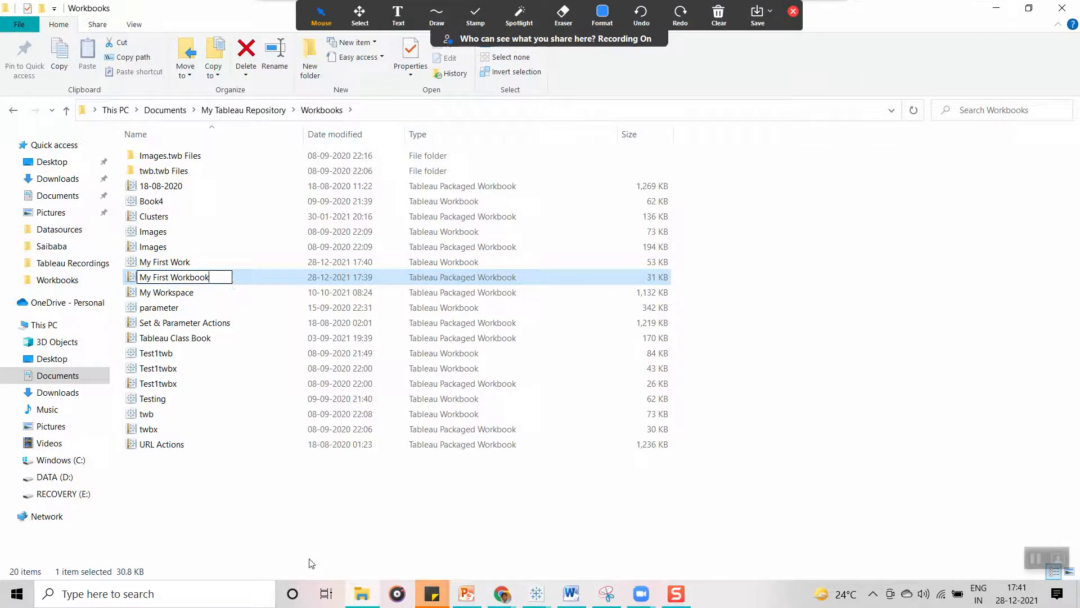
{"action": "key", "text": "Return"}
- Compress the My First Workbook packaged workbook into a zipped folder in the same location, keeping the suggested name
{"action": "right_click", "coordinate": [212, 285]}
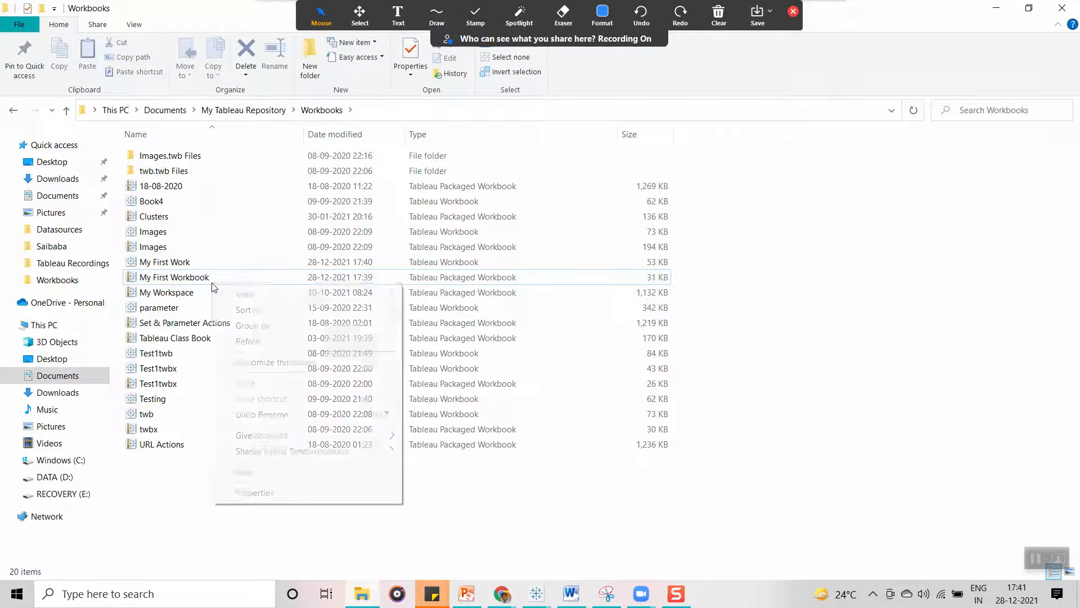
{"action": "left_click", "coordinate": [192, 277]}
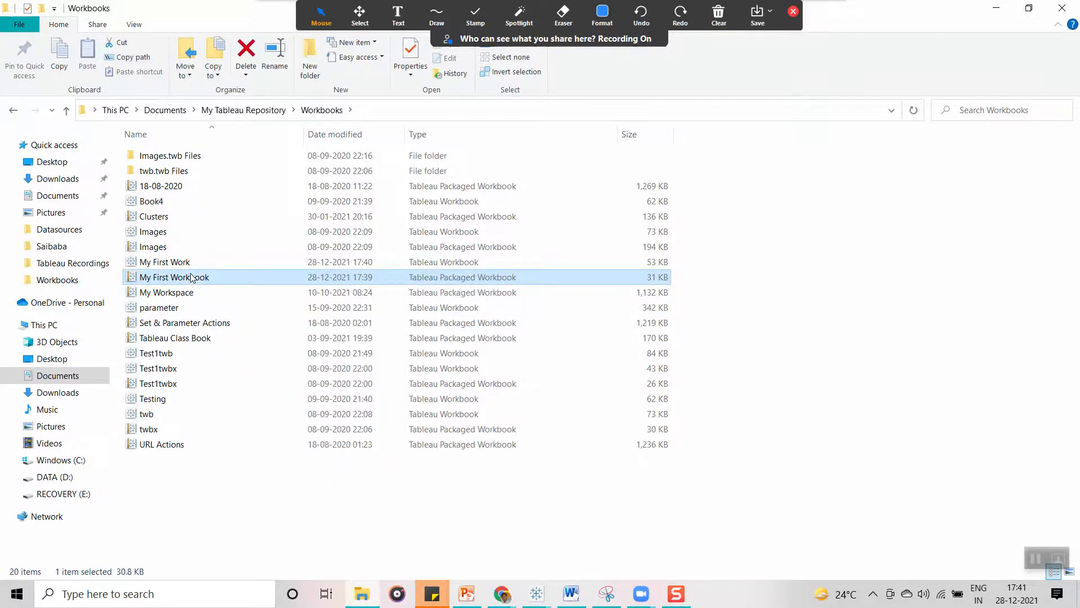
{"action": "right_click", "coordinate": [191, 278]}
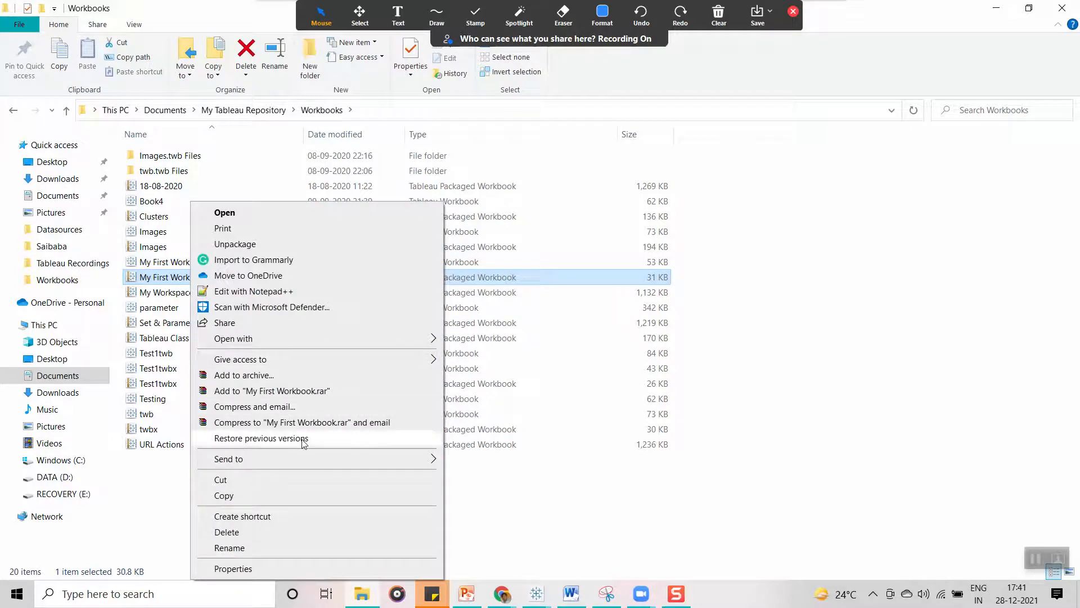
{"action": "mouse_move", "coordinate": [377, 339]}
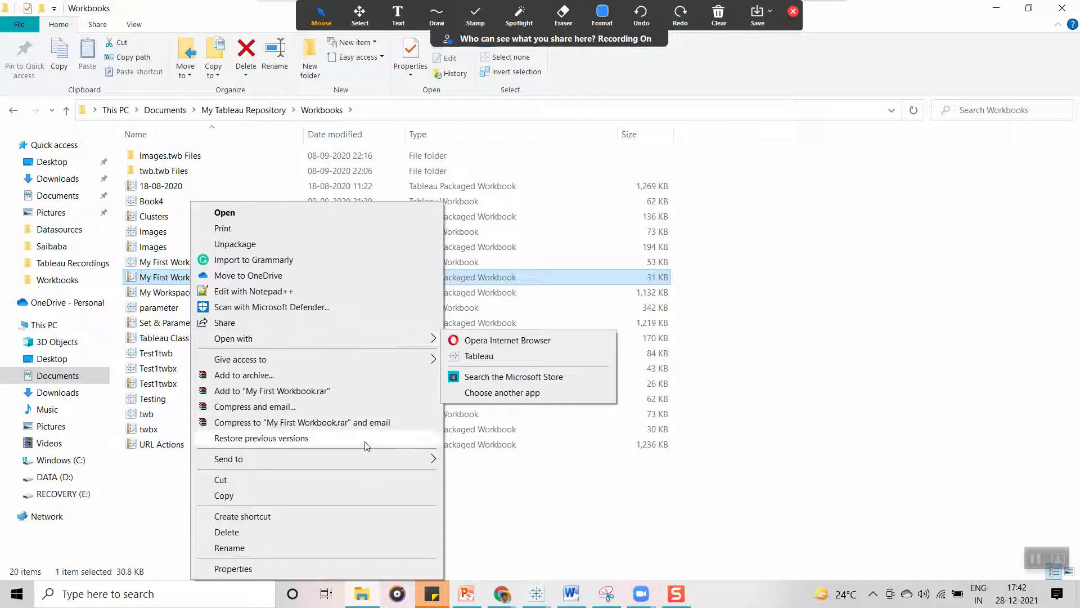
{"action": "mouse_move", "coordinate": [367, 457]}
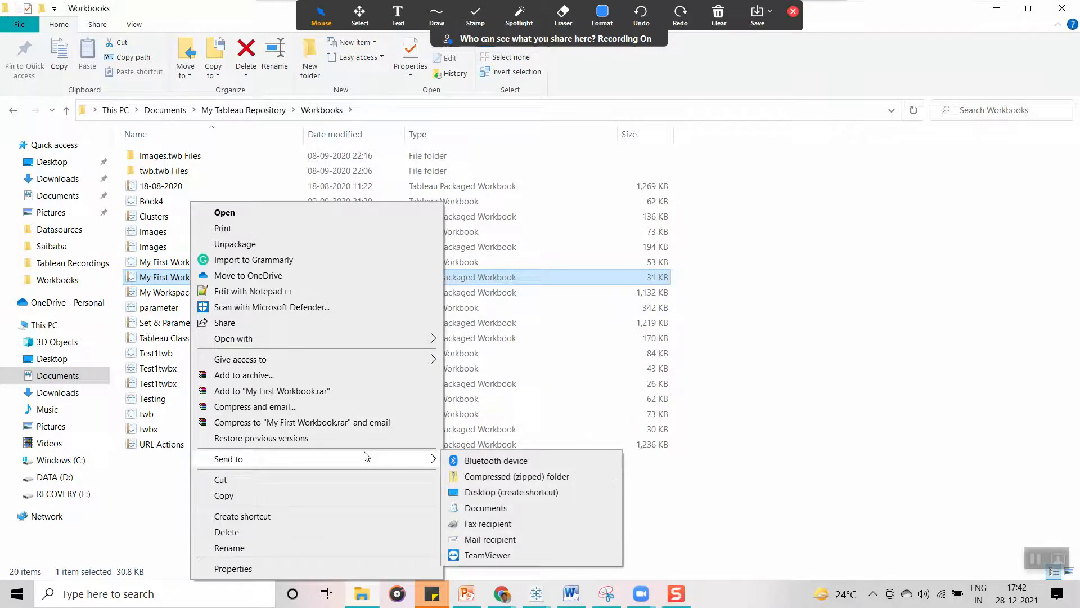
{"action": "left_click", "coordinate": [506, 476]}
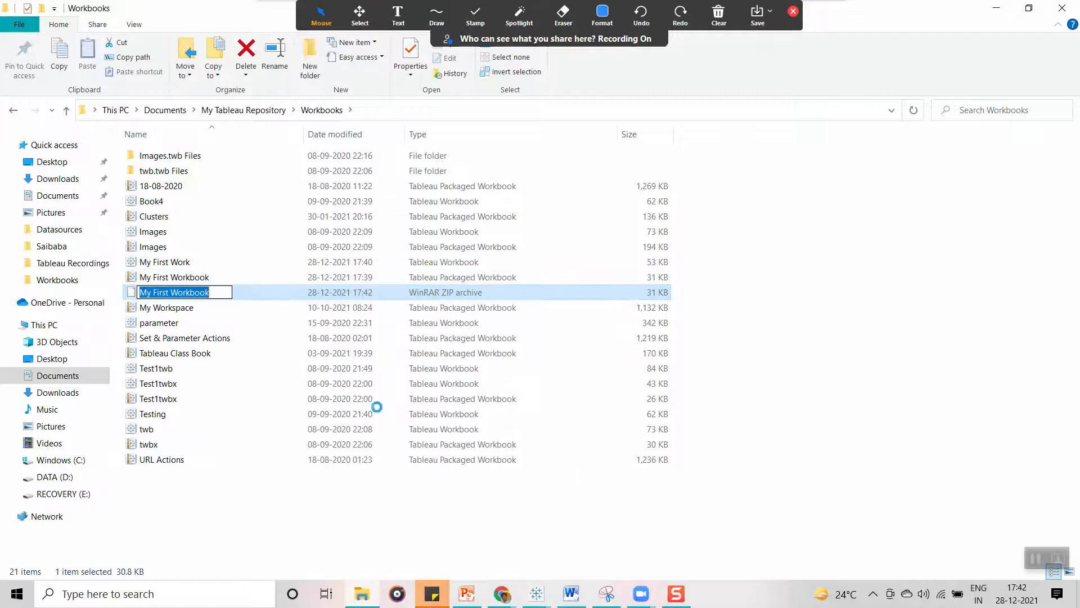
{"action": "left_click", "coordinate": [233, 504]}
- Open the My First Workbook zip archive and extract My First Workbook.twbx into a My First Workbook folder inside Workbooks
{"action": "left_click", "coordinate": [224, 293]}
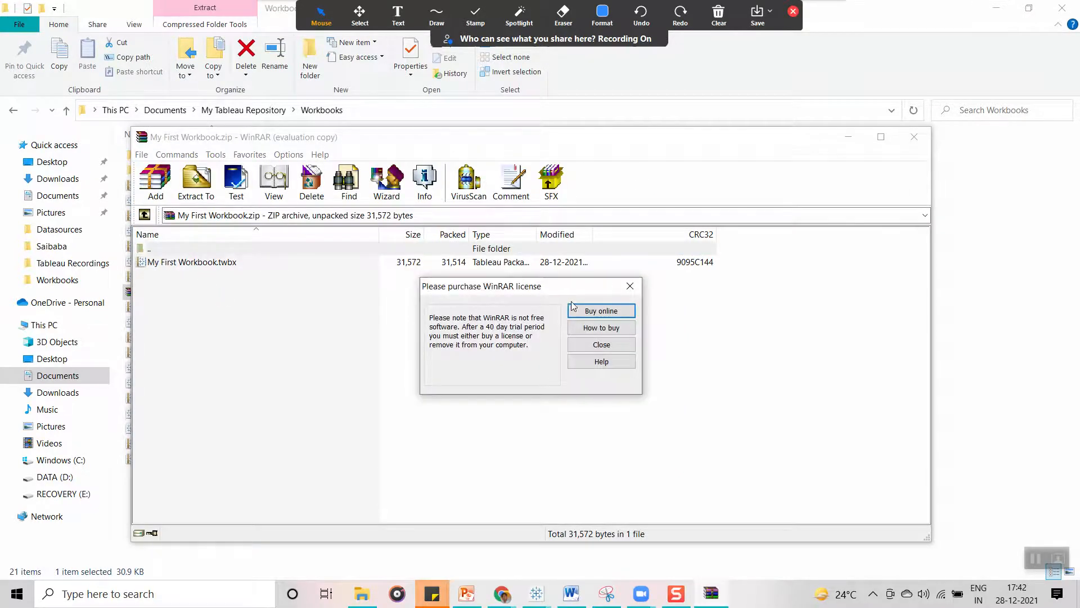
{"action": "left_click", "coordinate": [631, 286]}
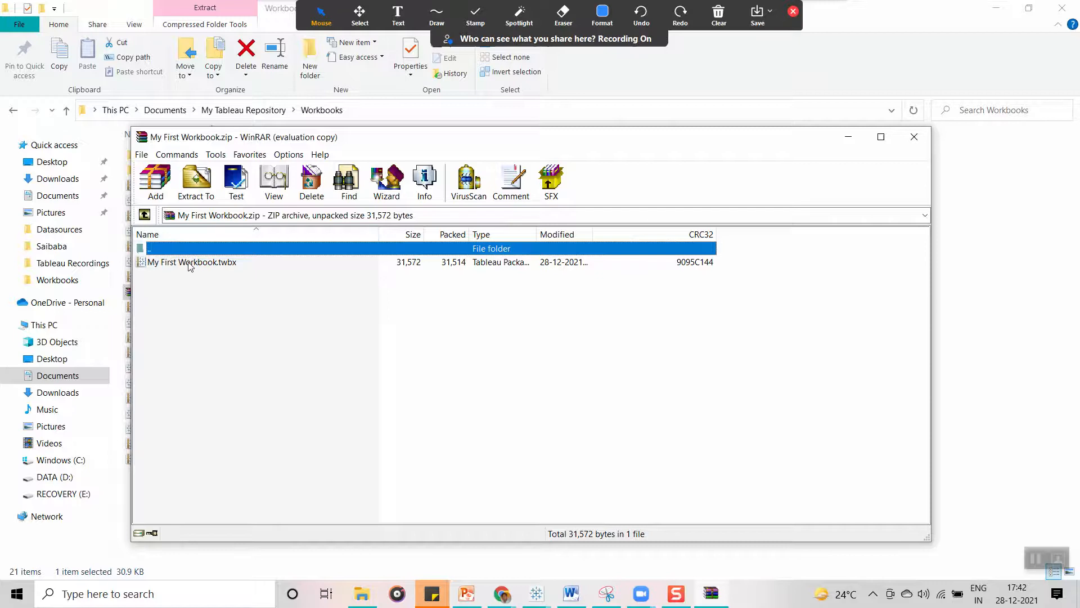
{"action": "right_click", "coordinate": [191, 265]}
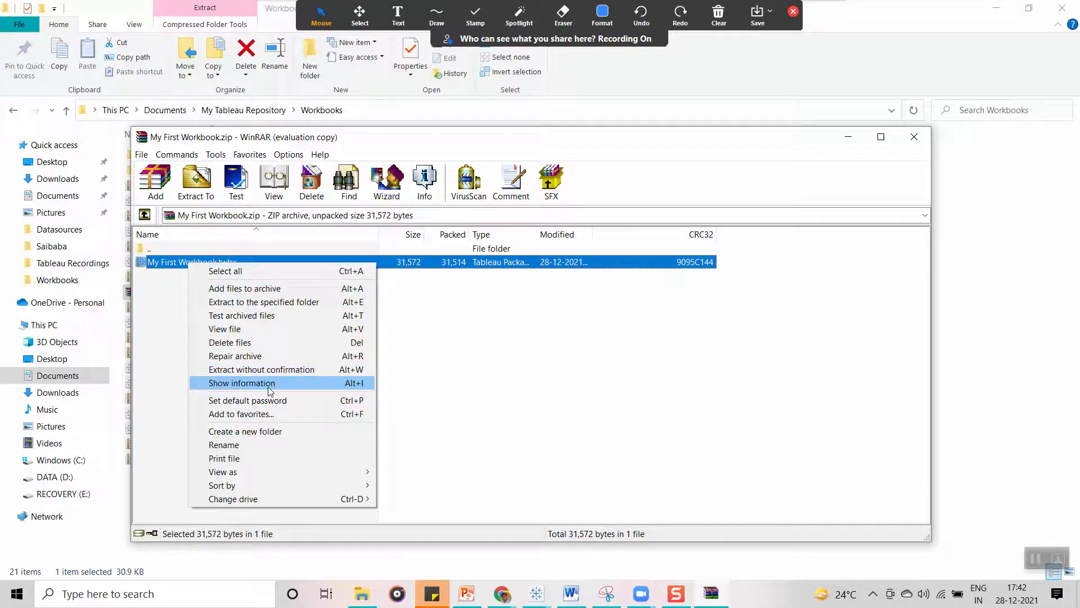
{"action": "left_click", "coordinate": [272, 308]}
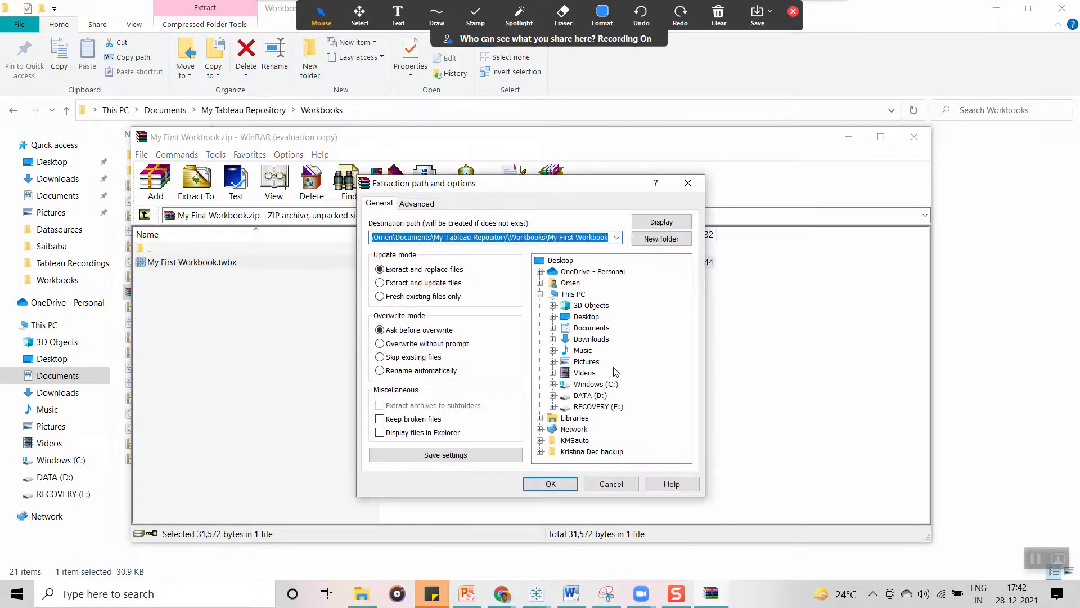
{"action": "left_click", "coordinate": [575, 483]}
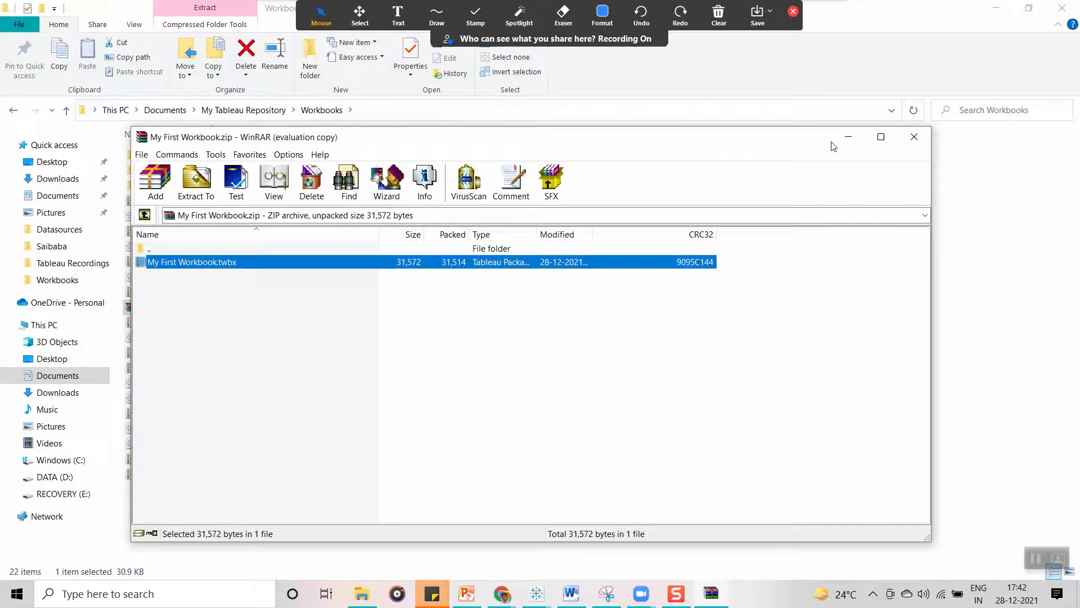
{"action": "left_click", "coordinate": [921, 138]}
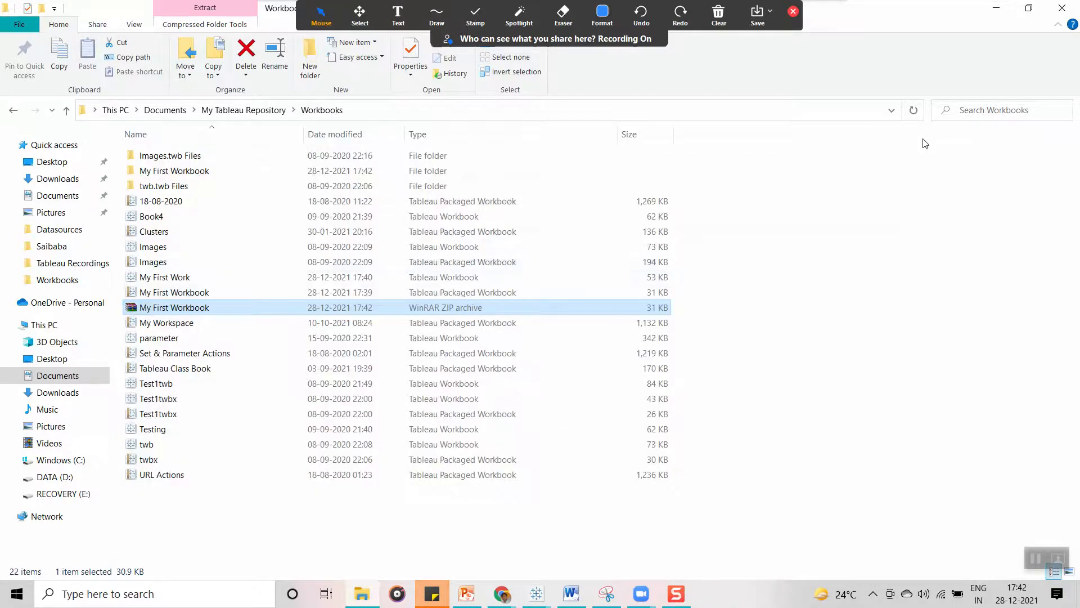
- Inspect the workbook inside the extracted My First Workbook folder and return to the Workbooks folder
{"action": "double_click", "coordinate": [206, 175]}
{"action": "right_click", "coordinate": [181, 160]}
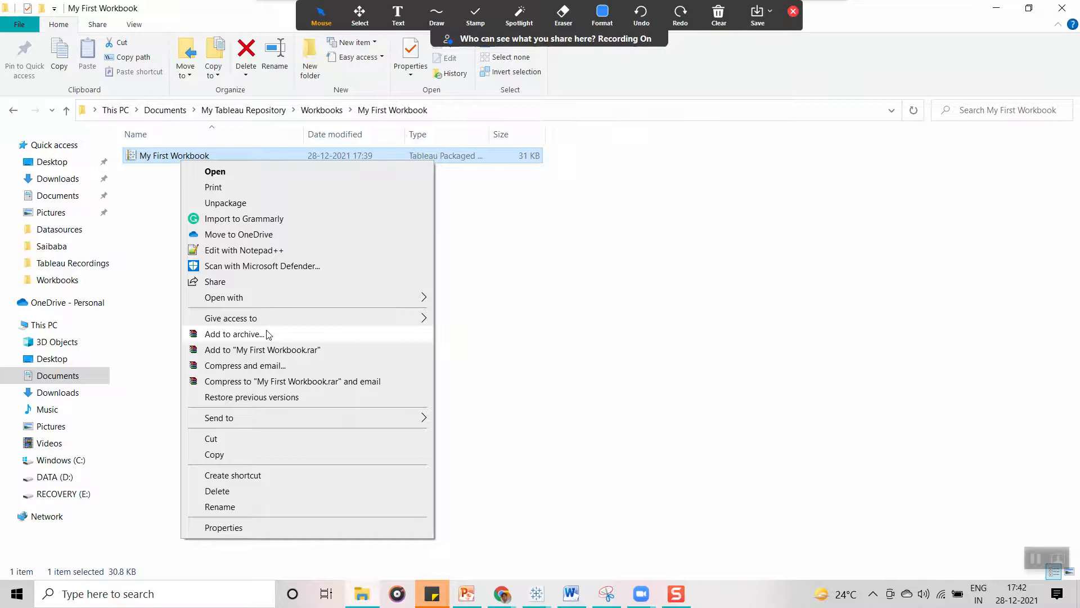
{"action": "left_click", "coordinate": [513, 268]}
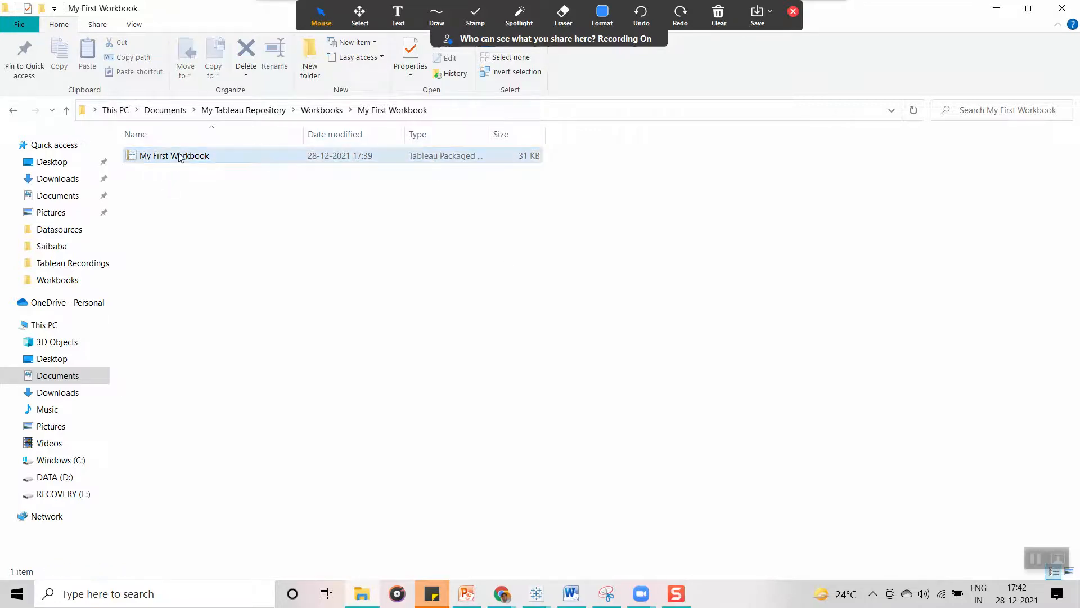
{"action": "left_click", "coordinate": [311, 112]}
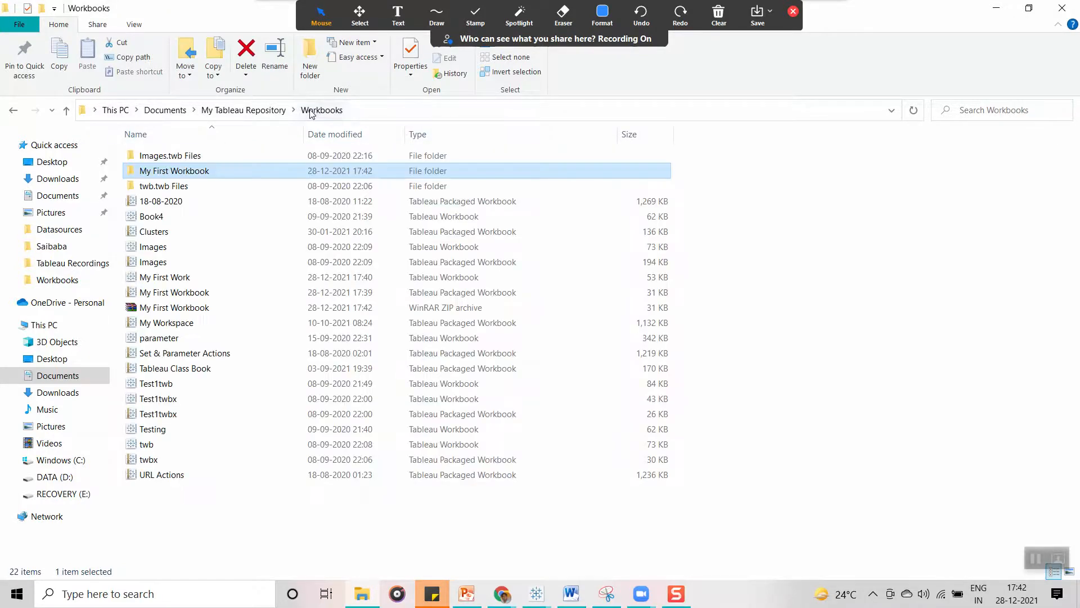
- Rename the My First Workbook packaged workbook in the Workbooks folder as My First Workbook.zip
{"action": "right_click", "coordinate": [188, 292]}
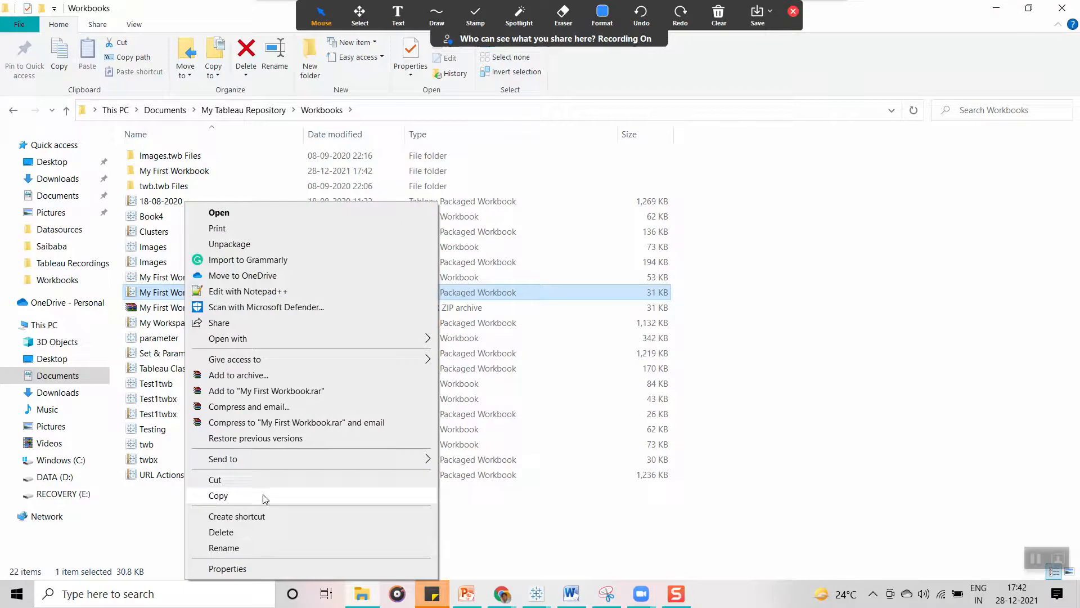
{"action": "left_click", "coordinate": [255, 549]}
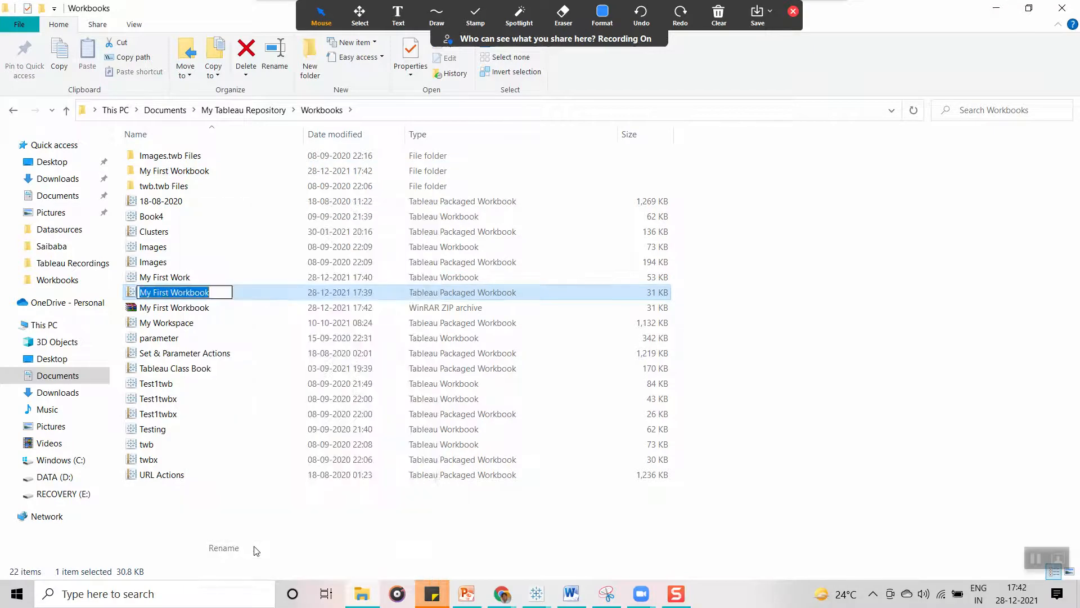
{"action": "left_click", "coordinate": [219, 292]}
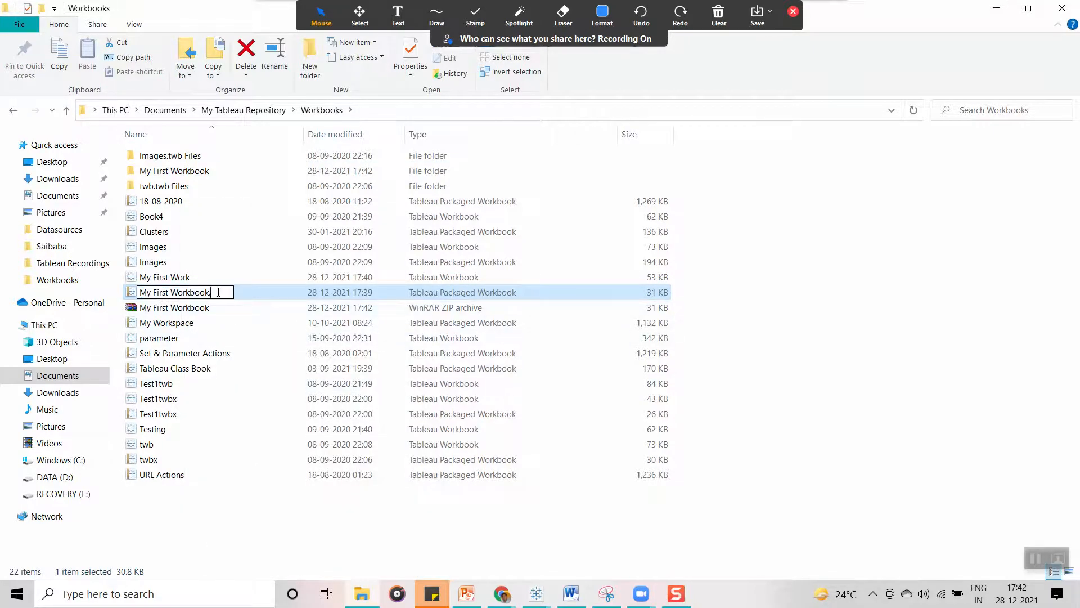
{"action": "type", "text": ".zip"}
{"action": "key", "text": "Return"}
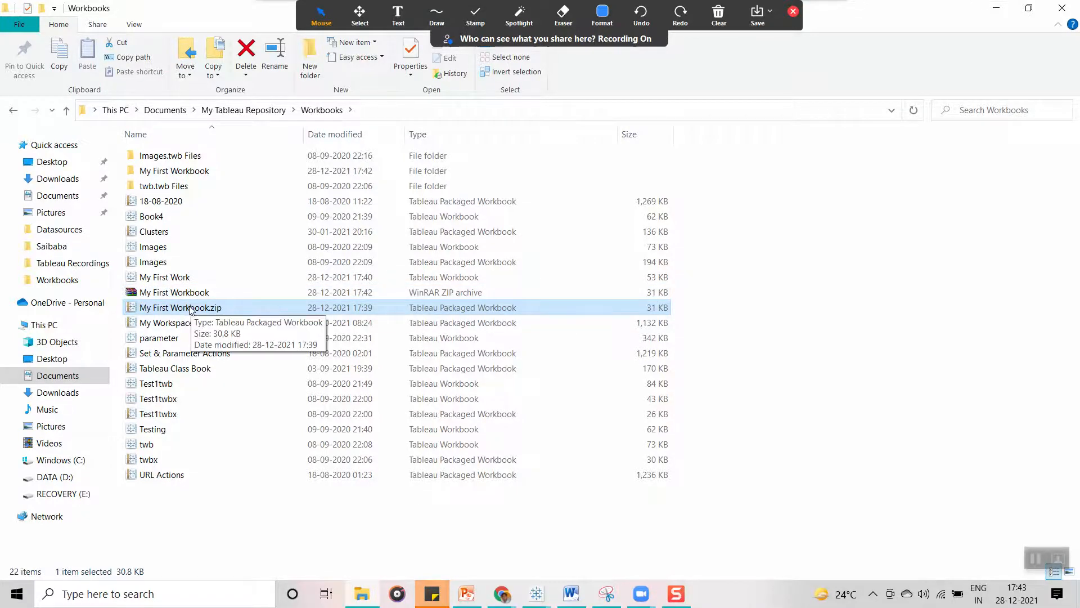
{"action": "right_click", "coordinate": [168, 298]}
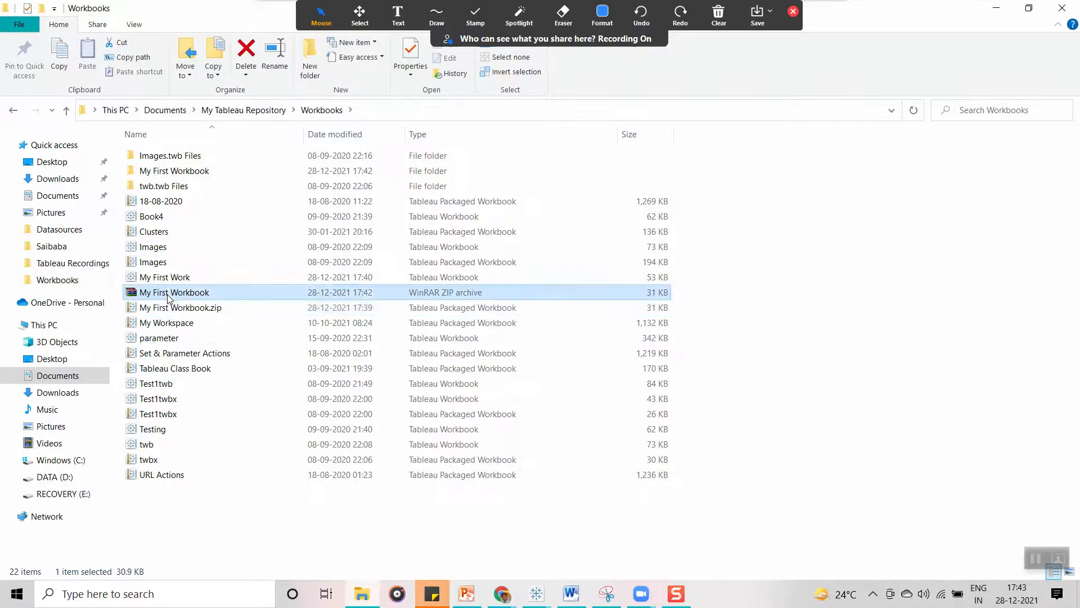
{"action": "left_click", "coordinate": [159, 529]}
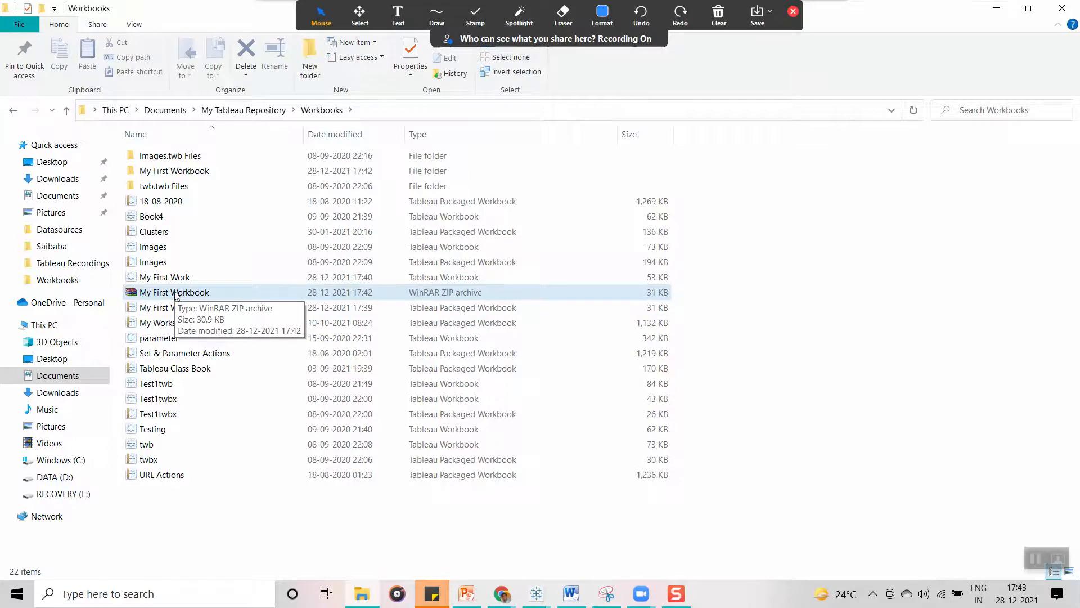
{"action": "left_click", "coordinate": [155, 280]}
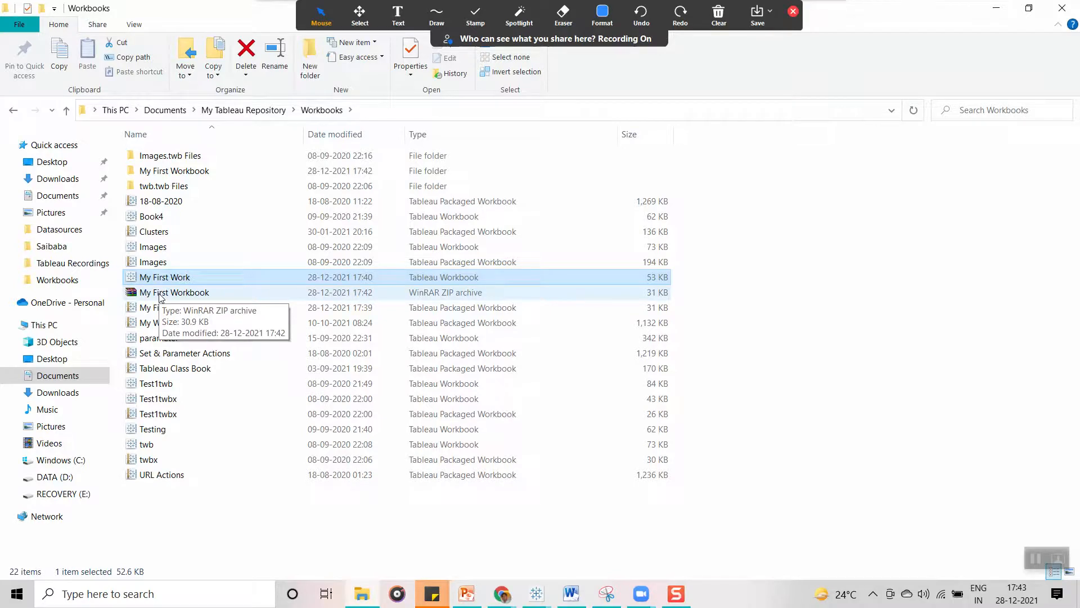
- Switch to PowerPoint and read the Packaged Workbooks (.twbx) description on the Different File Types slide
{"action": "left_click", "coordinate": [465, 595]}
{"action": "left_click", "coordinate": [494, 252]}
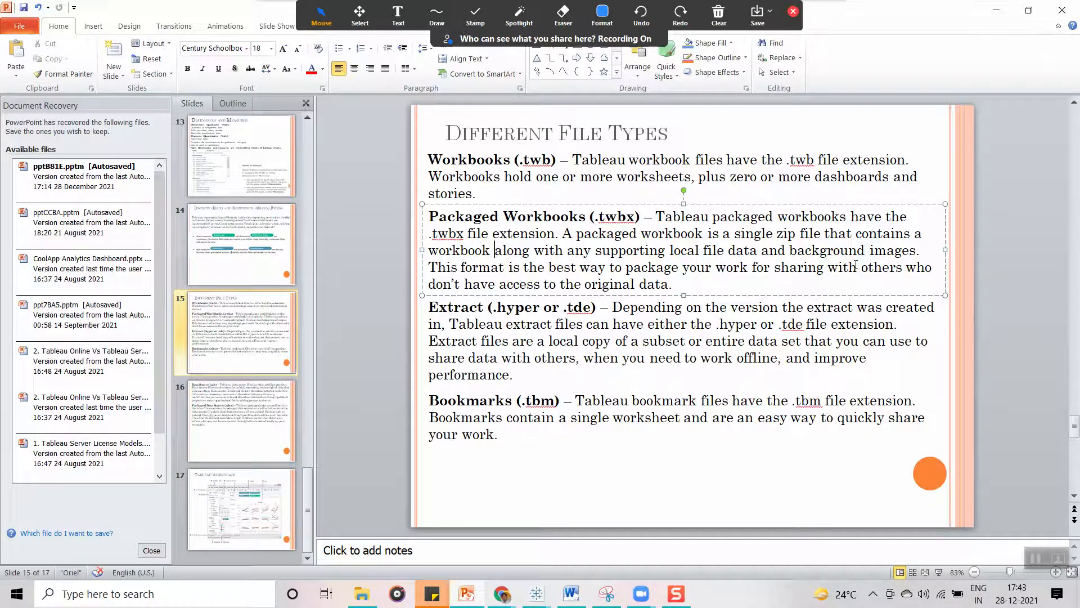
{"action": "key", "text": "alt+Tab"}
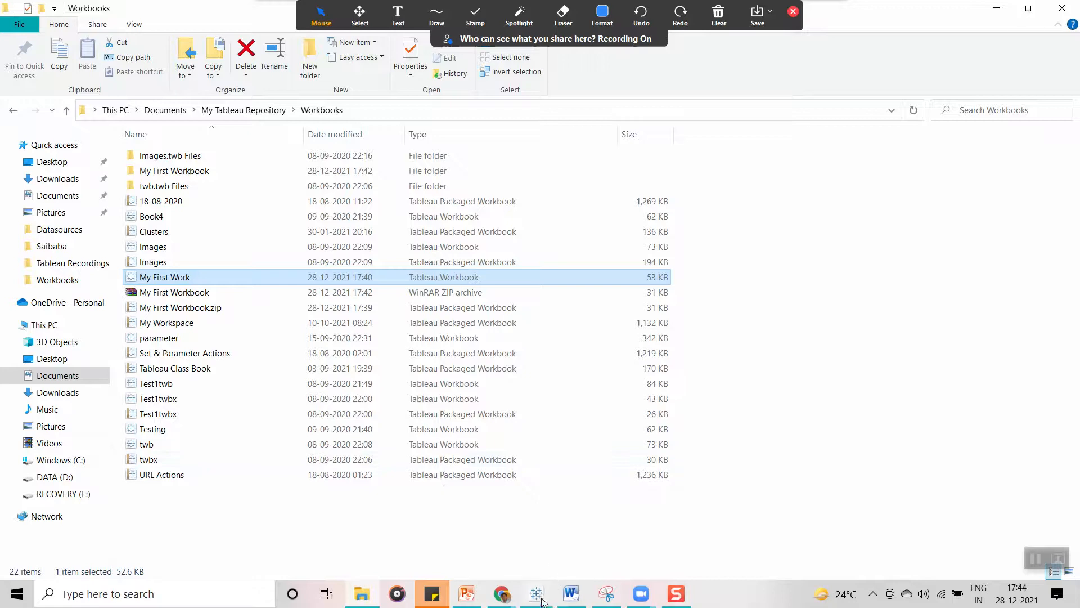
- Switch to Tableau and look over Dashboard 1, Sheet 2 and Sheet 3 of My First Workbook
{"action": "mouse_move", "coordinate": [543, 600]}
{"action": "left_click", "coordinate": [619, 534]}
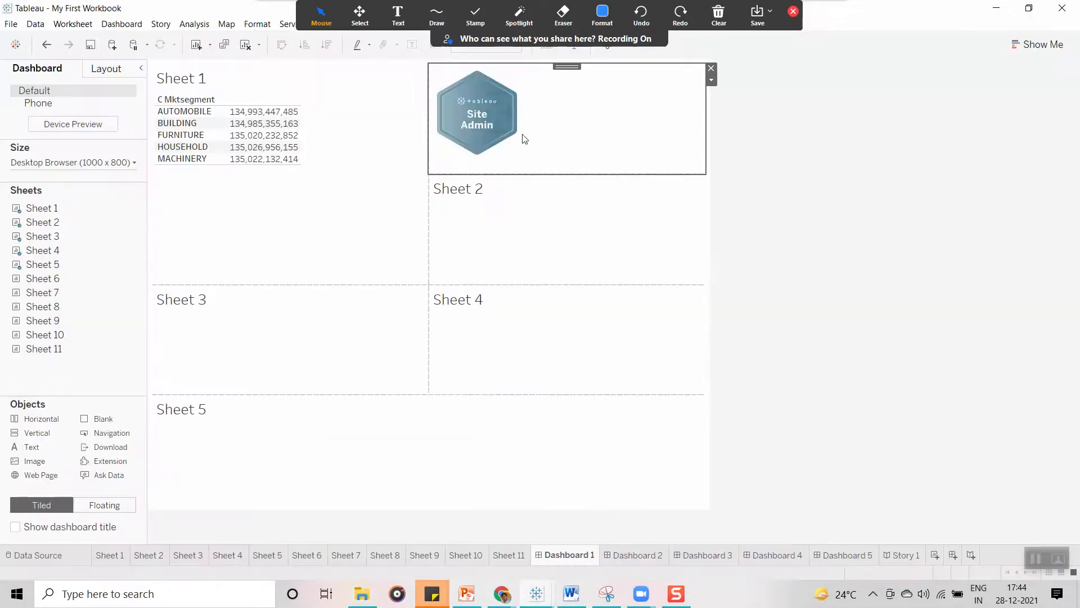
{"action": "left_click", "coordinate": [877, 173]}
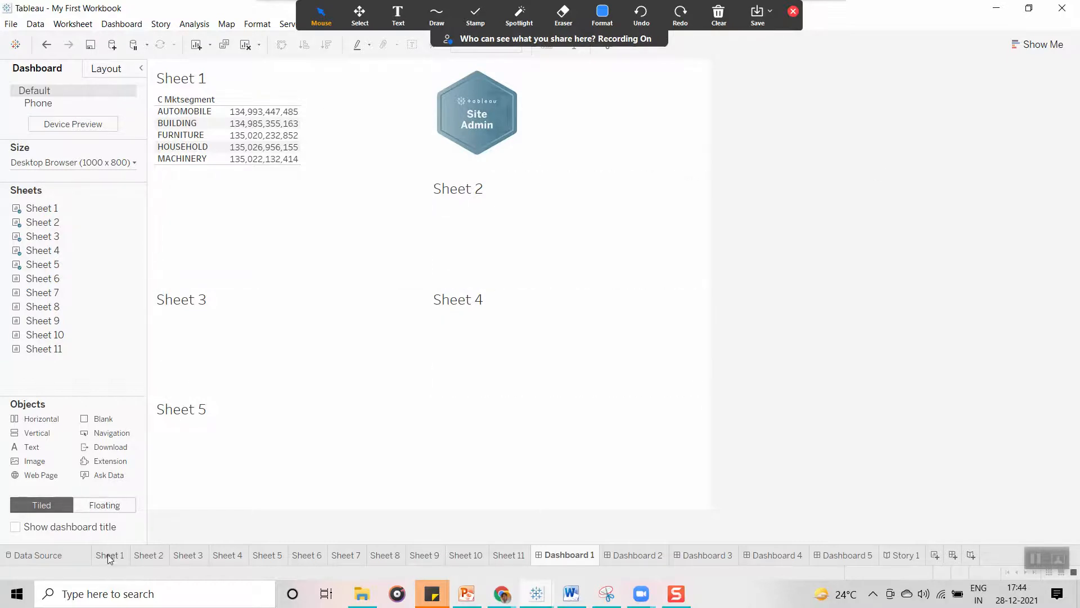
{"action": "left_click", "coordinate": [147, 554]}
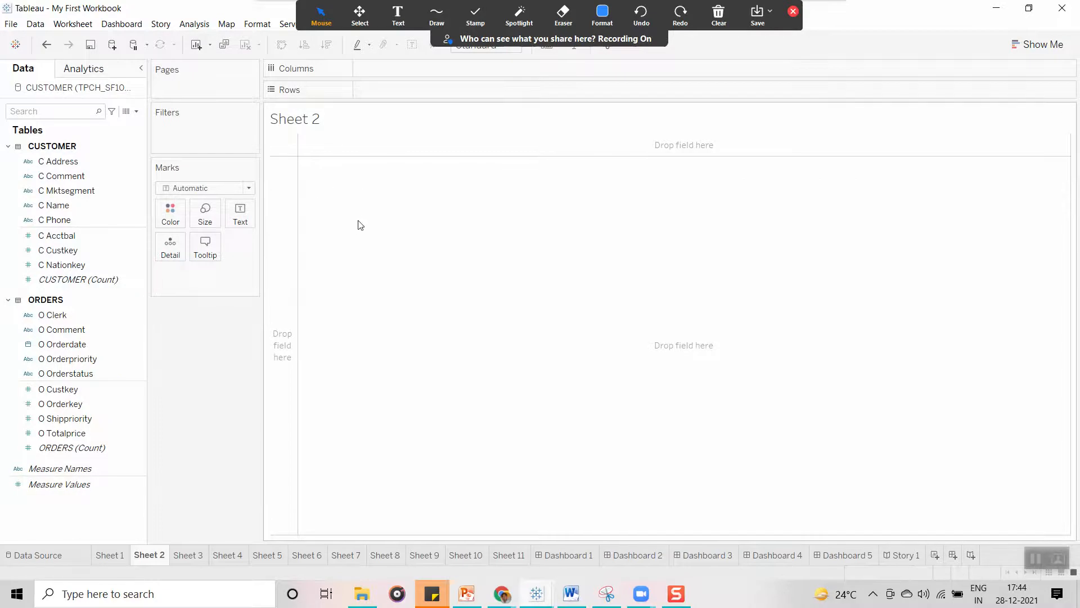
{"action": "left_click", "coordinate": [180, 554]}
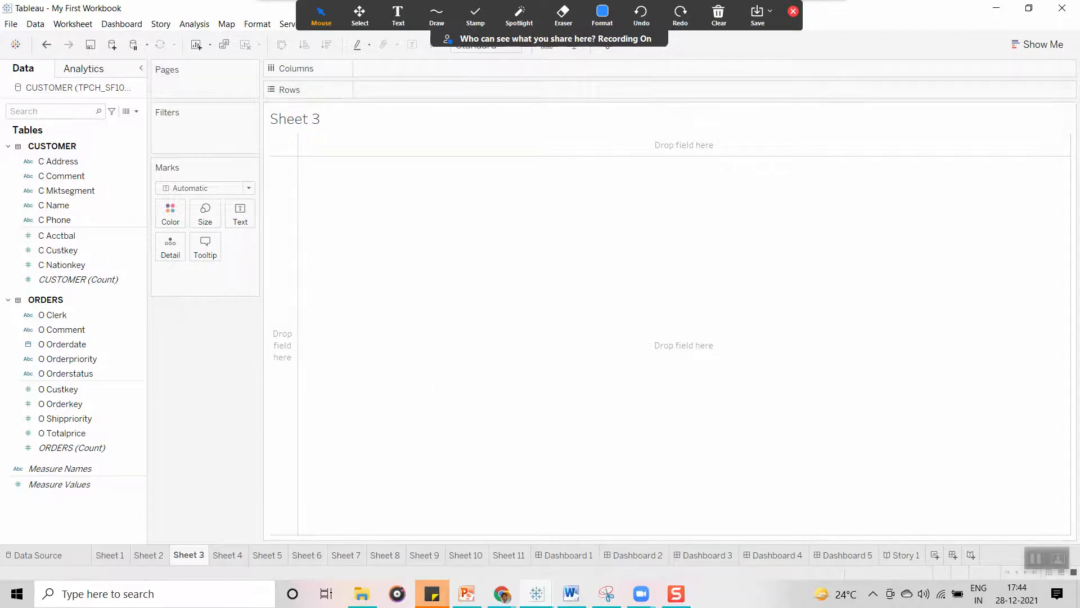
{"action": "left_click", "coordinate": [997, 9]}
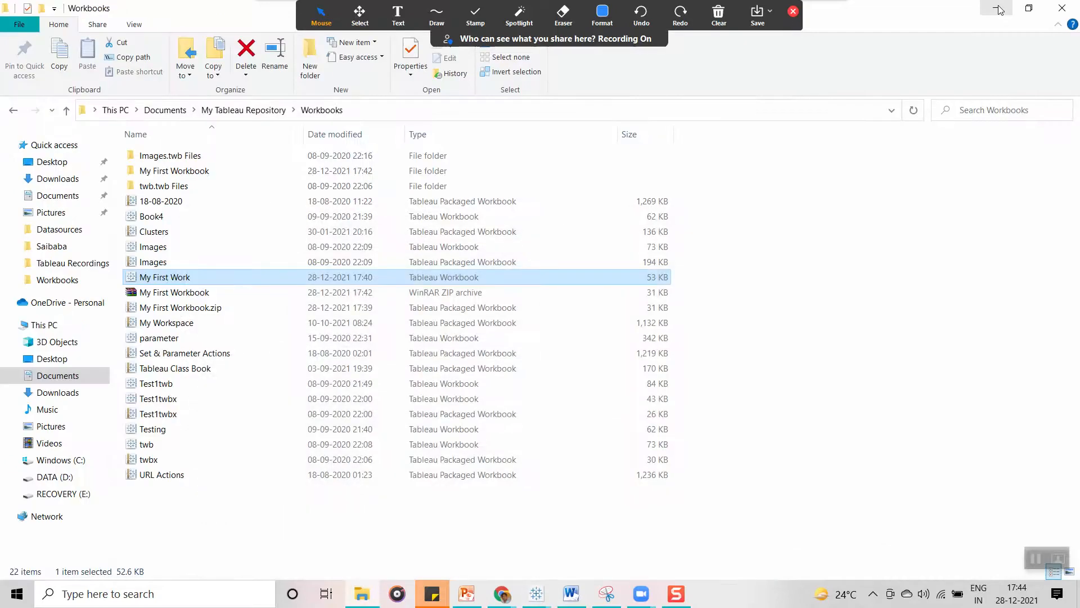
- Return to the Different File Types slide in PowerPoint and review the Workbooks (.twb) and Packaged Workbooks (.twbx) descriptions
{"action": "left_click", "coordinate": [999, 9]}
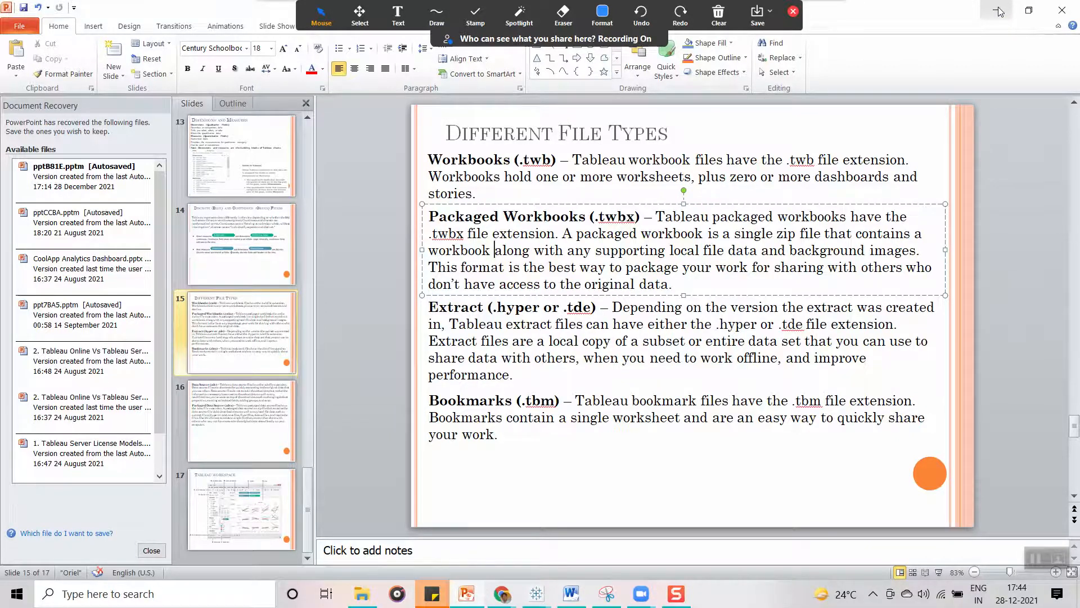
{"action": "left_click", "coordinate": [522, 200]}
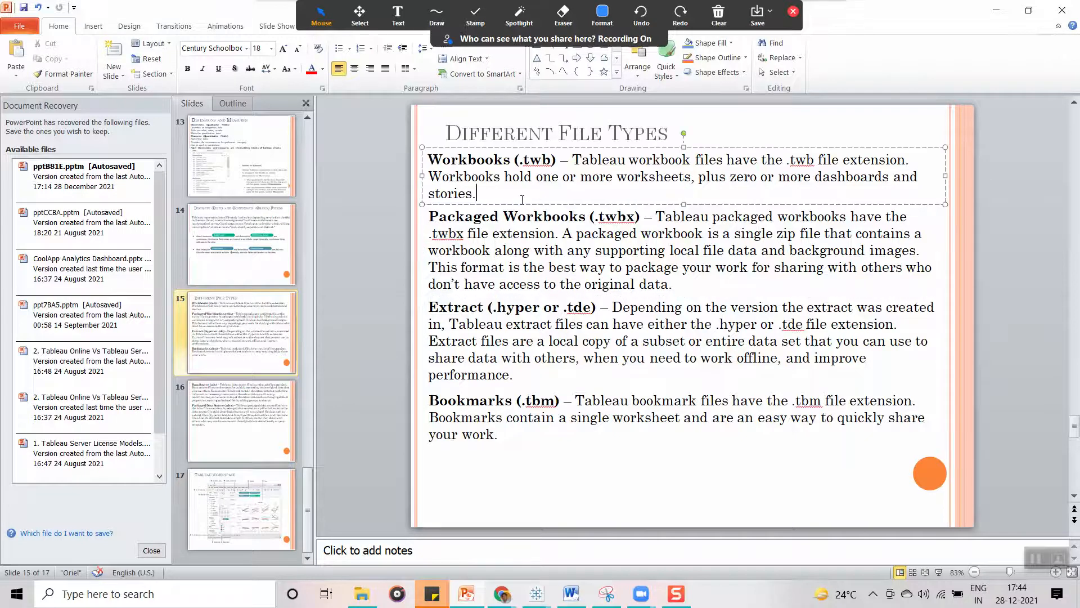
{"action": "left_click_drag", "start_coordinate": [478, 194], "coordinate": [432, 160]}
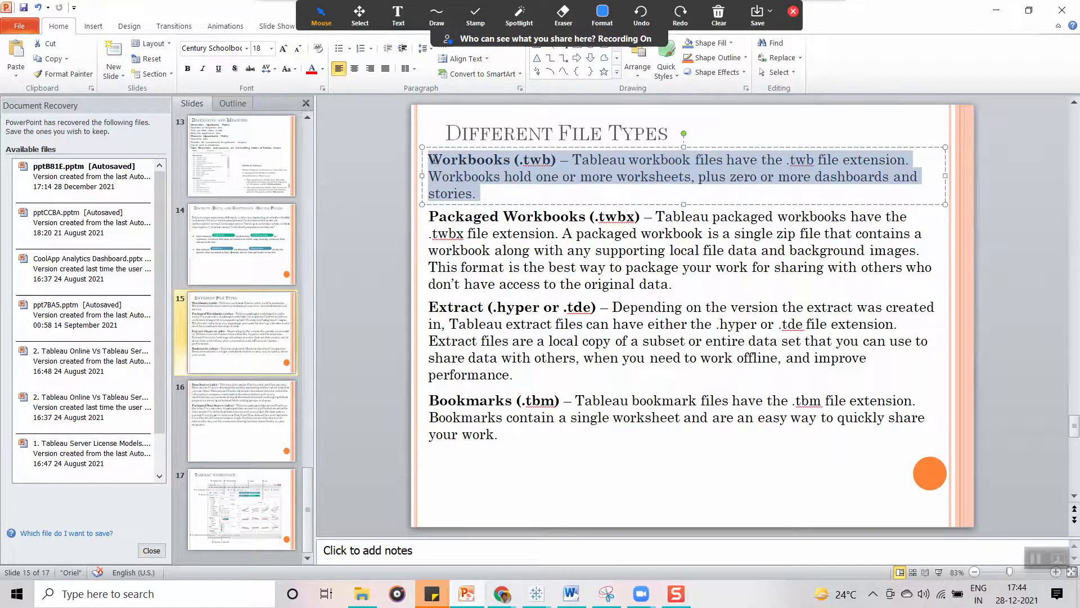
{"action": "left_click", "coordinate": [676, 287]}
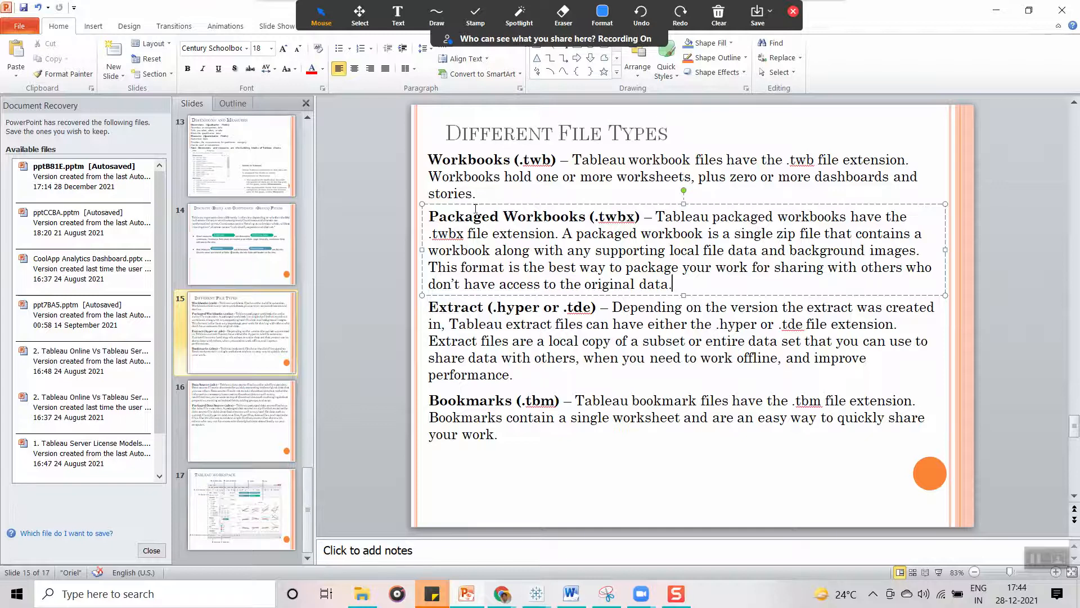
- Highlight and compare the Workbooks (.twb) and Packaged Workbooks (.twbx) paragraphs on the Different File Types slide
{"action": "left_click_drag", "start_coordinate": [480, 193], "coordinate": [431, 161]}
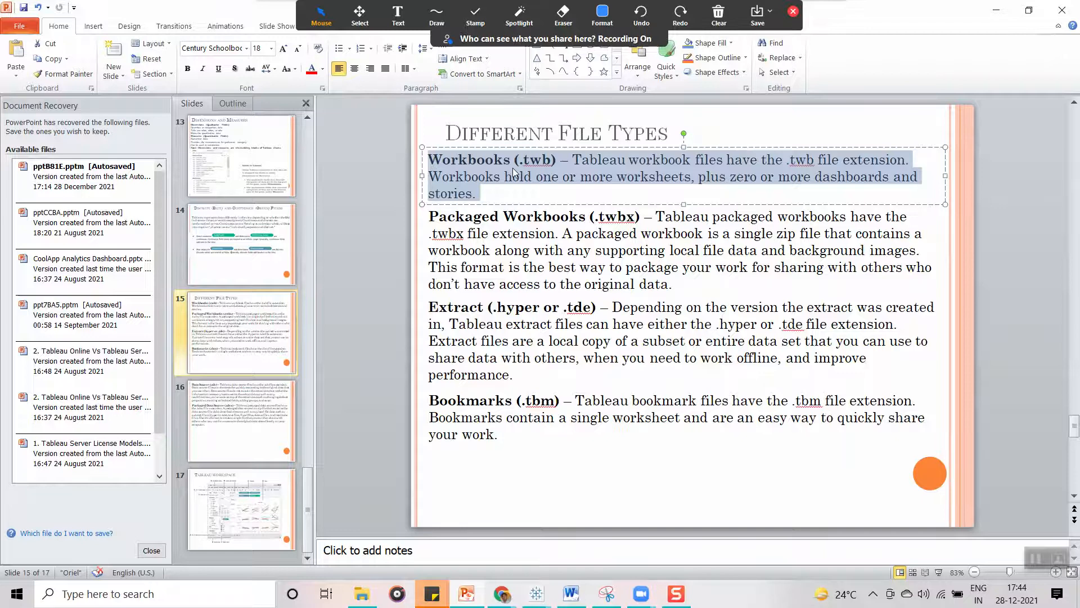
{"action": "left_click_drag", "start_coordinate": [513, 189], "coordinate": [430, 160]}
{"action": "left_click", "coordinate": [694, 289]}
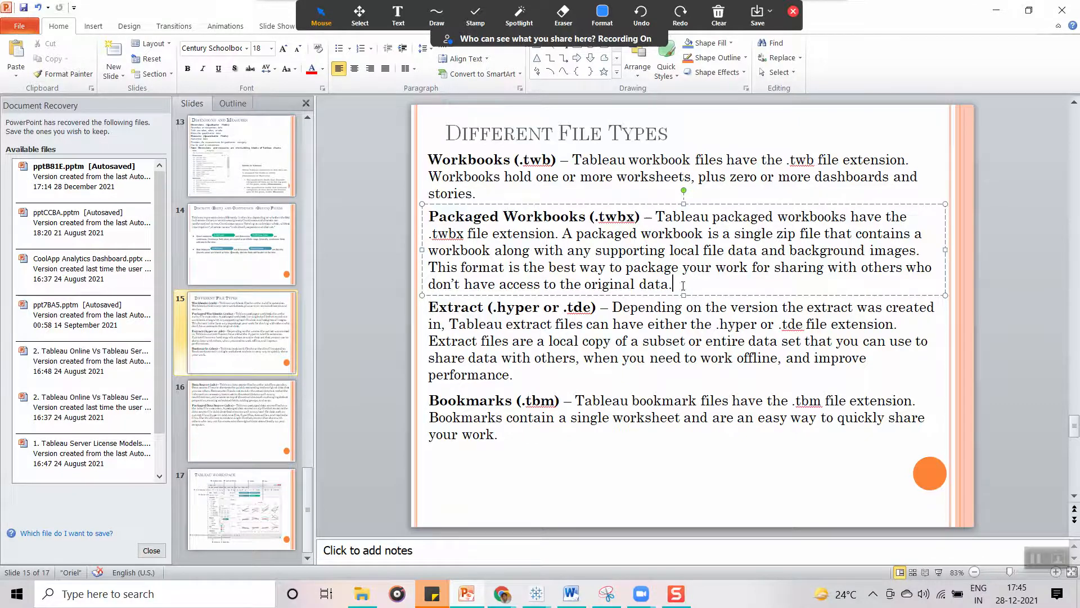
{"action": "left_click_drag", "start_coordinate": [495, 193], "coordinate": [435, 162]}
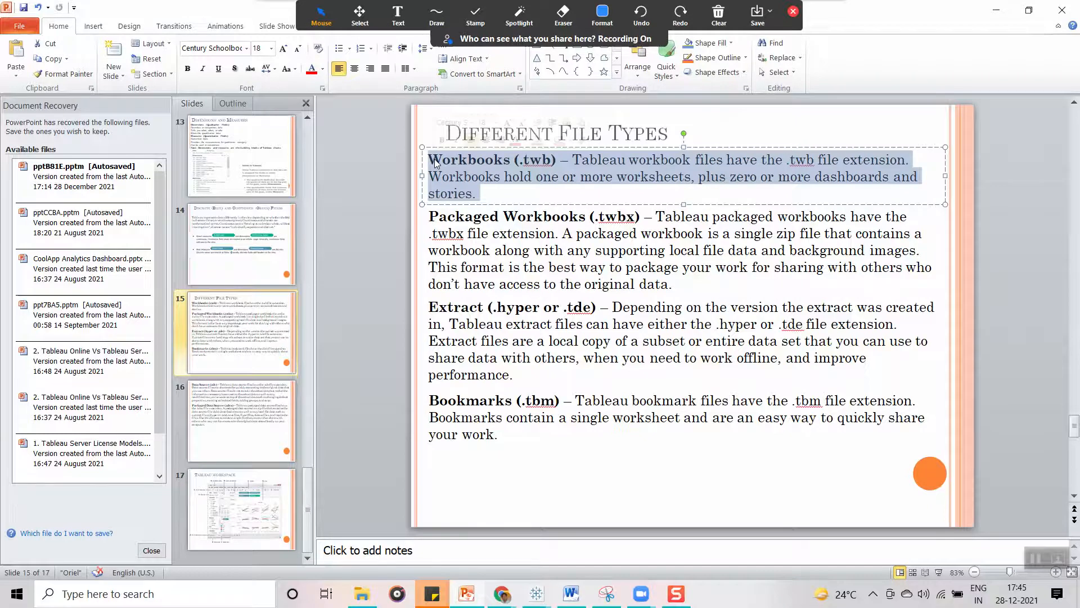
{"action": "left_click", "coordinate": [485, 194]}
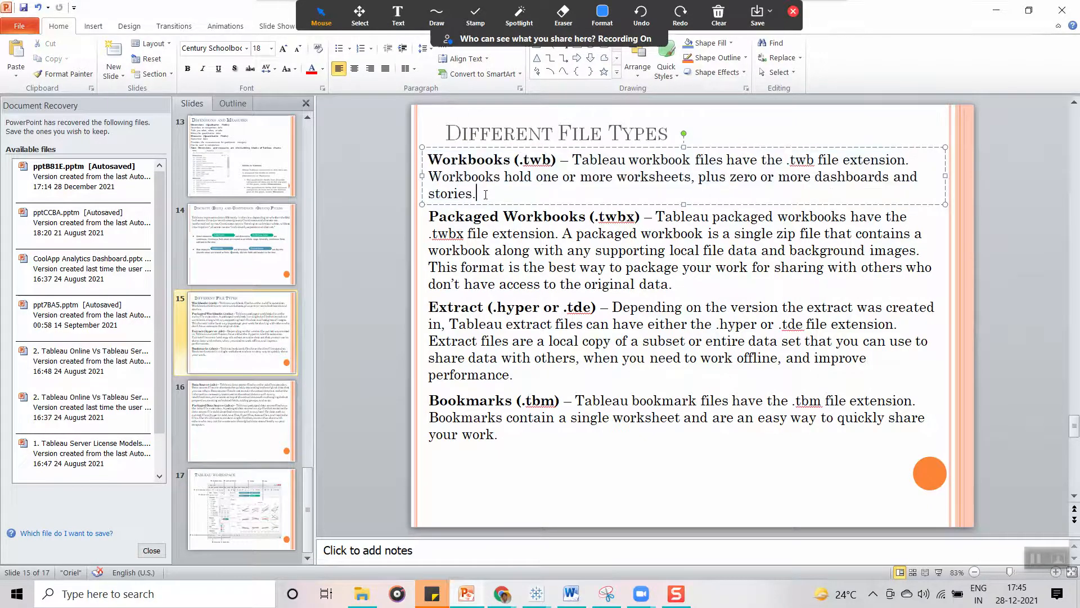
{"action": "left_click_drag", "start_coordinate": [485, 195], "coordinate": [432, 164]}
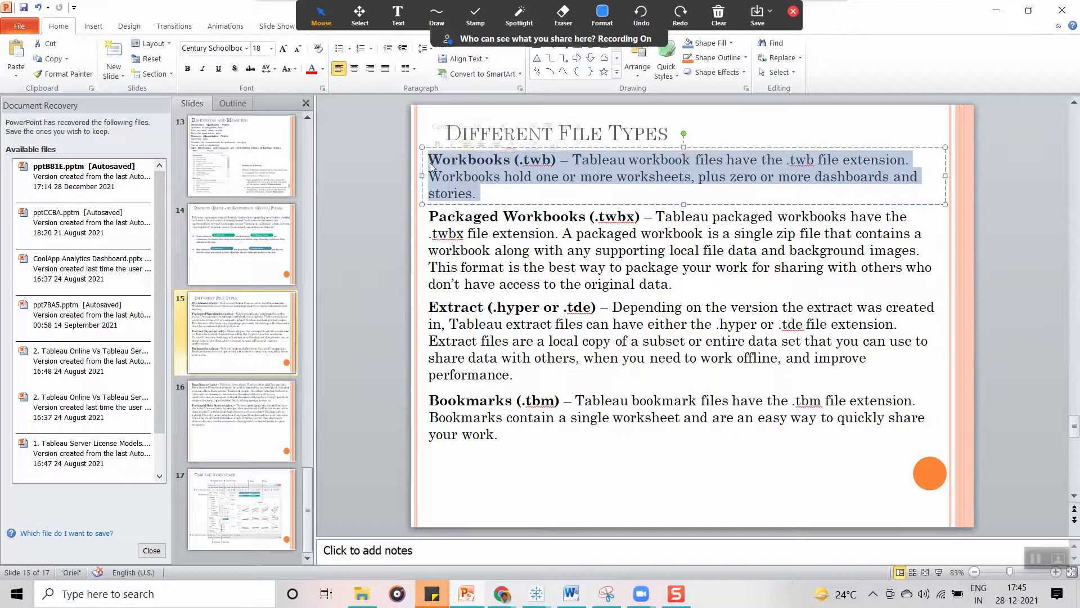
{"action": "left_click", "coordinate": [498, 192]}
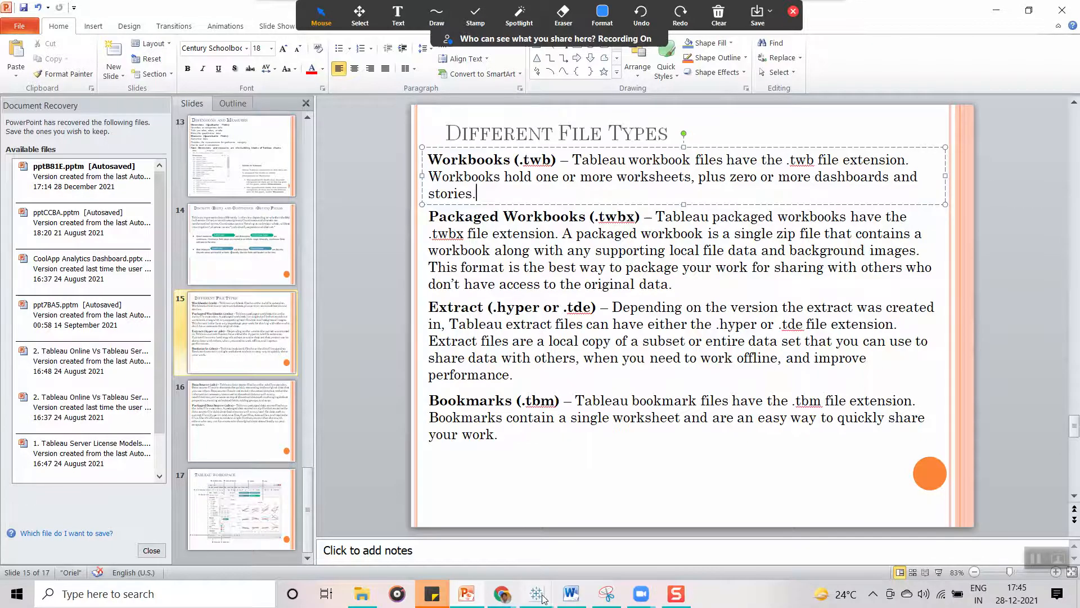
{"action": "mouse_move", "coordinate": [543, 599]}
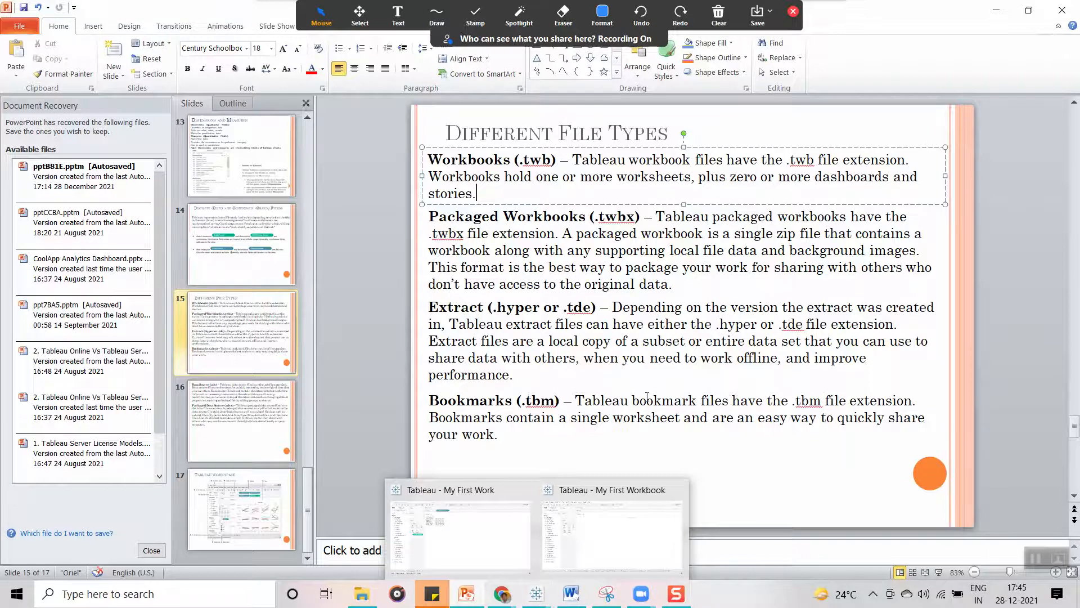
{"action": "left_click", "coordinate": [690, 287]}
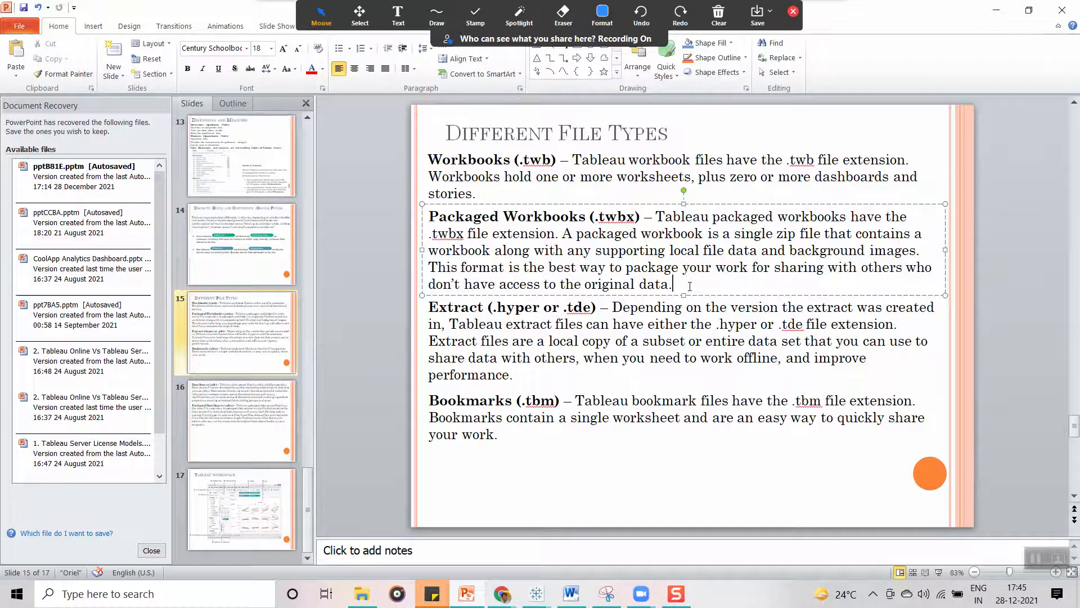
{"action": "left_click_drag", "start_coordinate": [677, 285], "coordinate": [430, 216]}
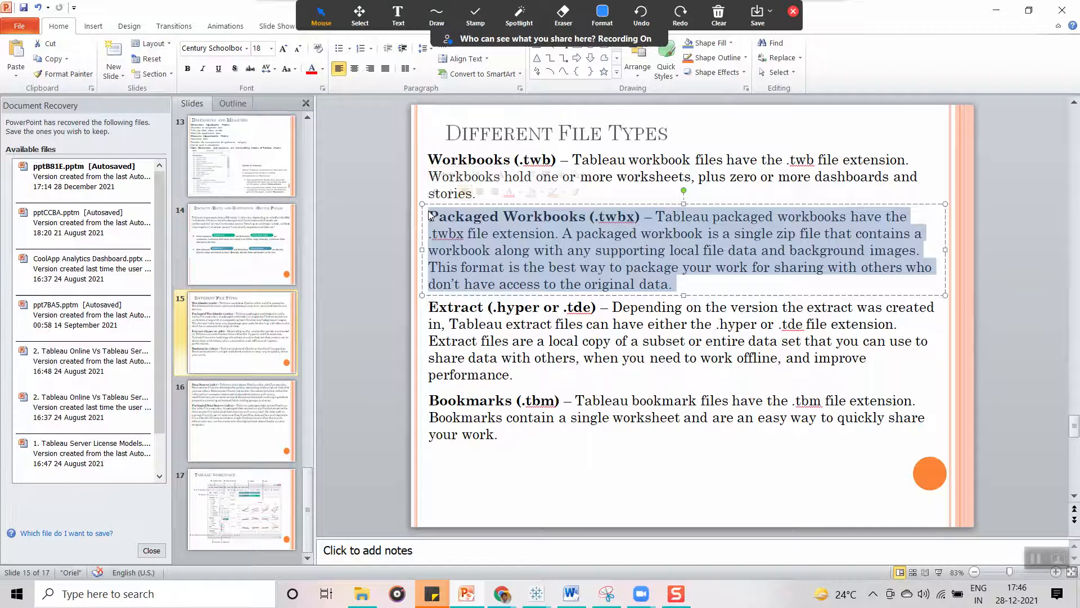
{"action": "left_click", "coordinate": [709, 283]}
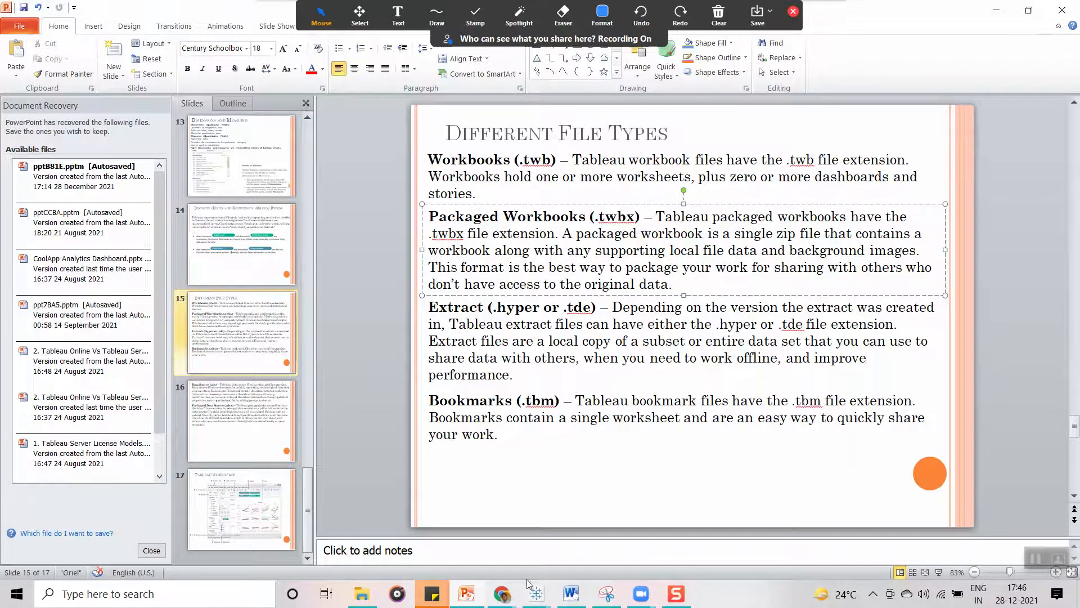
- Switch to File Explorer and rename the My First Workbook.zip packaged workbook in the Workbooks folder as My First Workbook.rar
{"action": "left_click", "coordinate": [364, 602]}
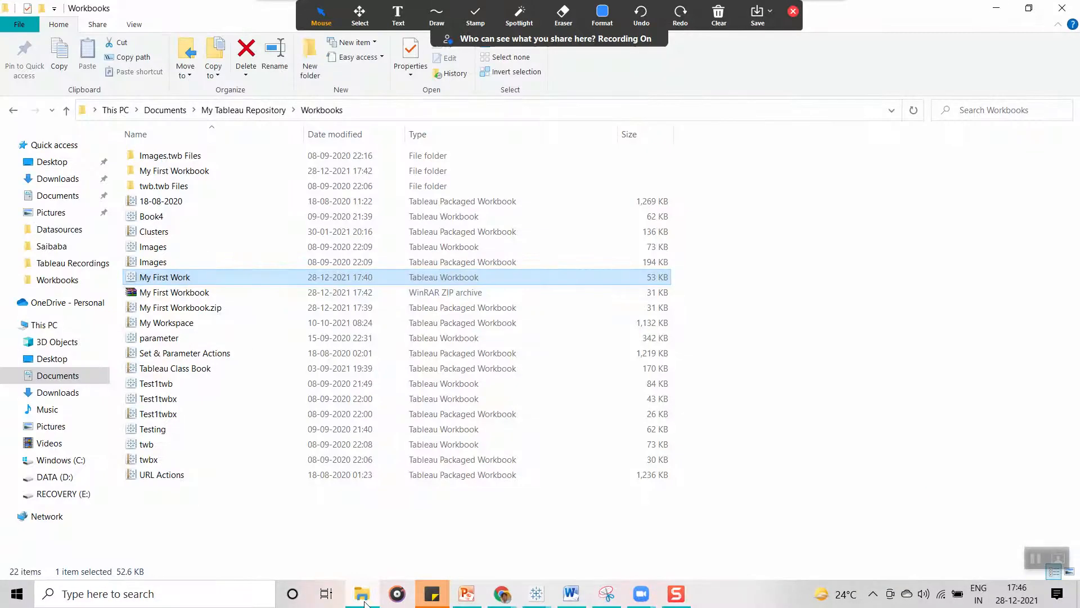
{"action": "left_click", "coordinate": [231, 522]}
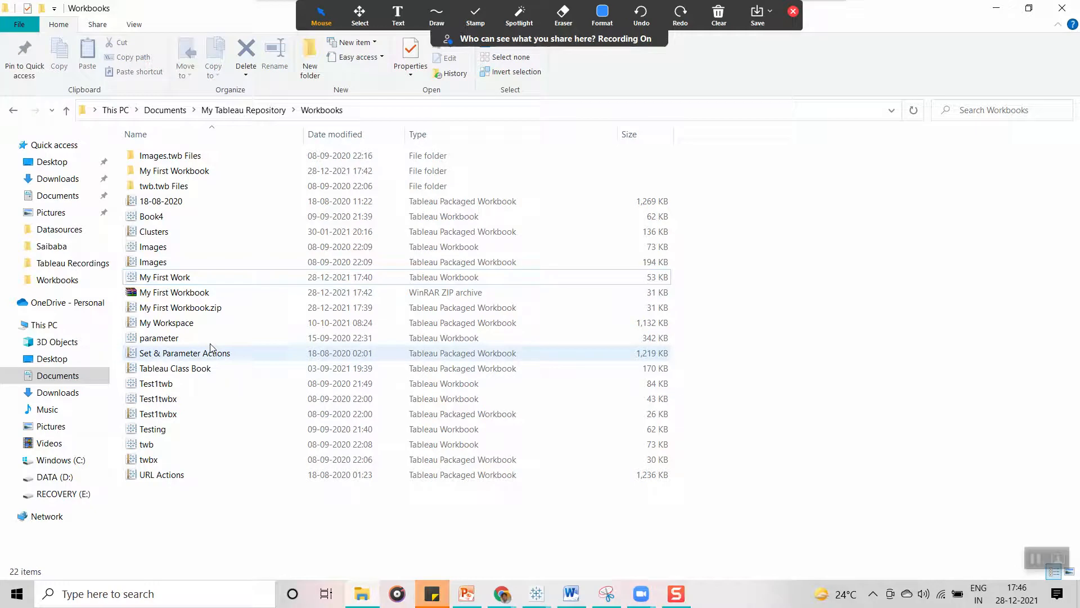
{"action": "right_click", "coordinate": [173, 309]}
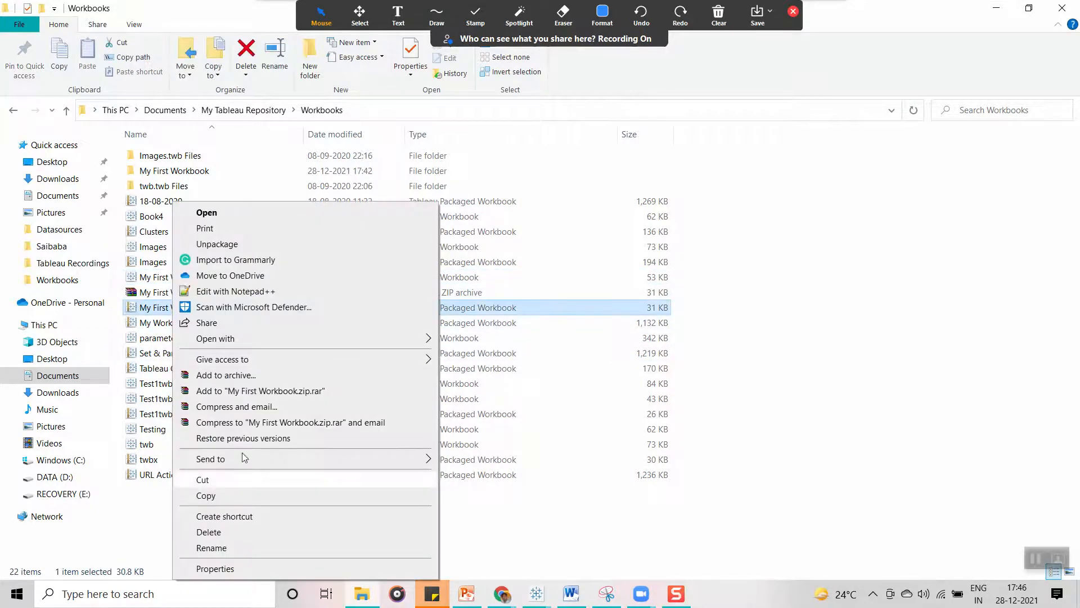
{"action": "left_click", "coordinate": [251, 548]}
{"action": "left_click", "coordinate": [227, 308]}
{"action": "key", "text": "BackSpace"}
{"action": "key", "text": "BackSpace"}
{"action": "key", "text": "BackSpace"}
{"action": "type", "text": "rar"}
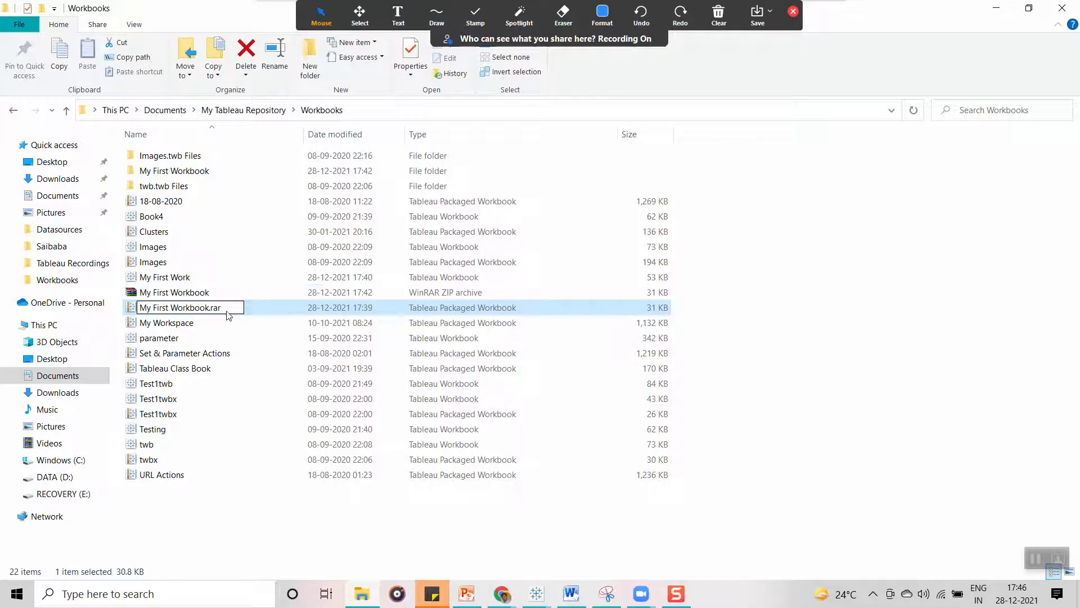
{"action": "key", "text": "Return"}
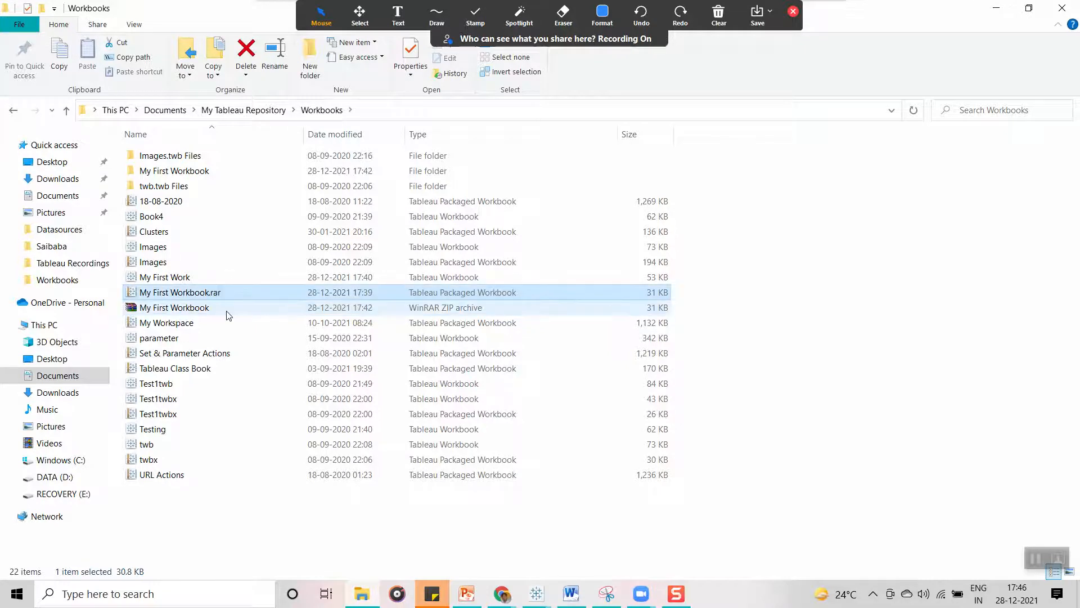
- Rename the My First Workbook.rar packaged workbook as My First Workbook
{"action": "right_click", "coordinate": [234, 297]}
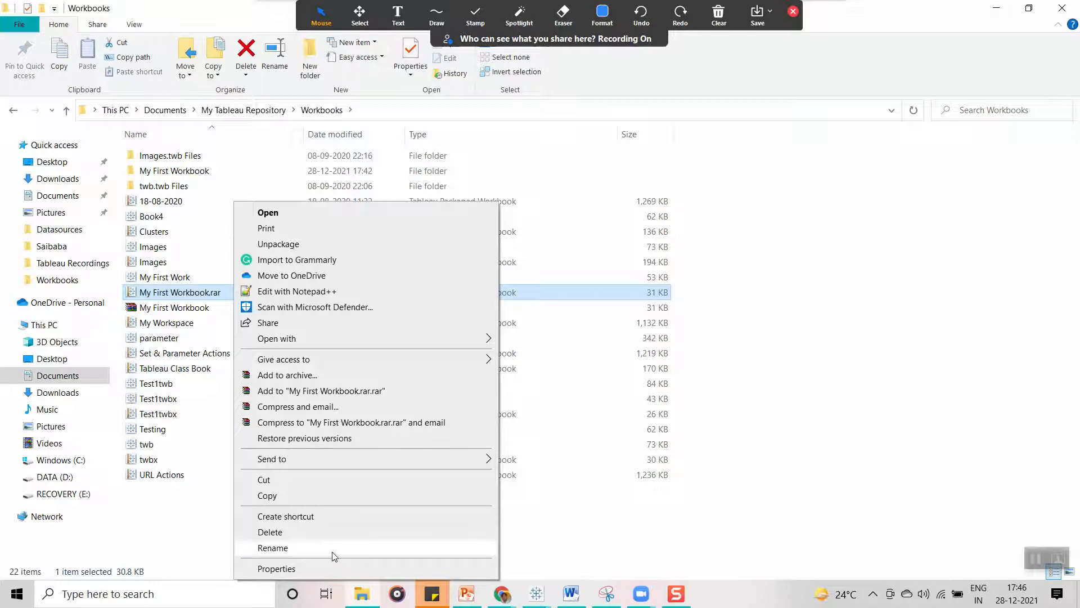
{"action": "left_click", "coordinate": [289, 547]}
{"action": "left_click", "coordinate": [230, 295]}
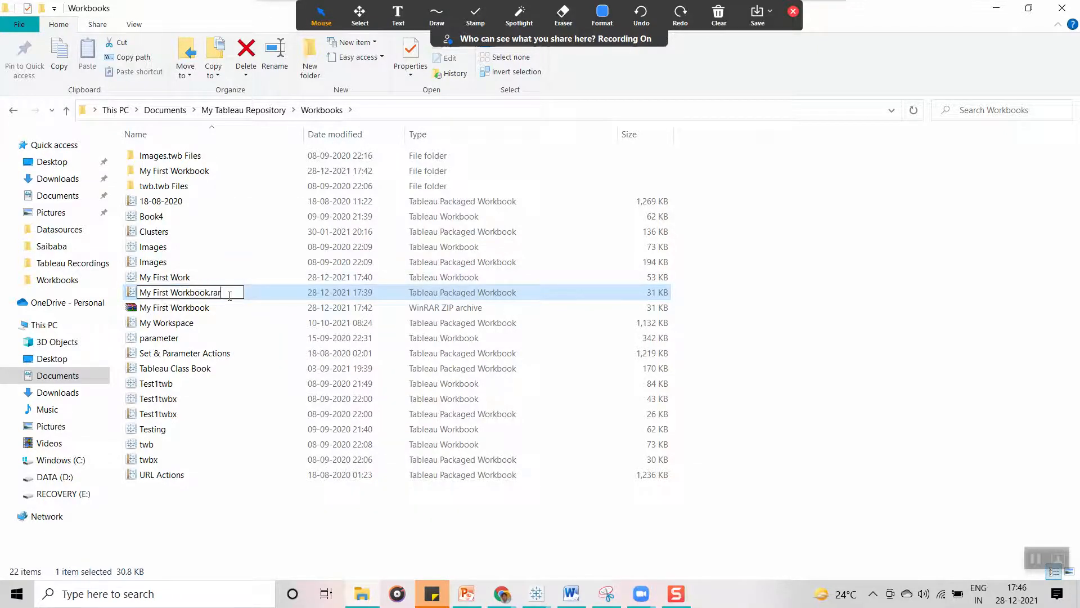
{"action": "key", "text": "BackSpace"}
{"action": "key", "text": "BackSpace"}
{"action": "key", "text": "BackSpace"}
{"action": "key", "text": "BackSpace"}
{"action": "key", "text": "Return"}
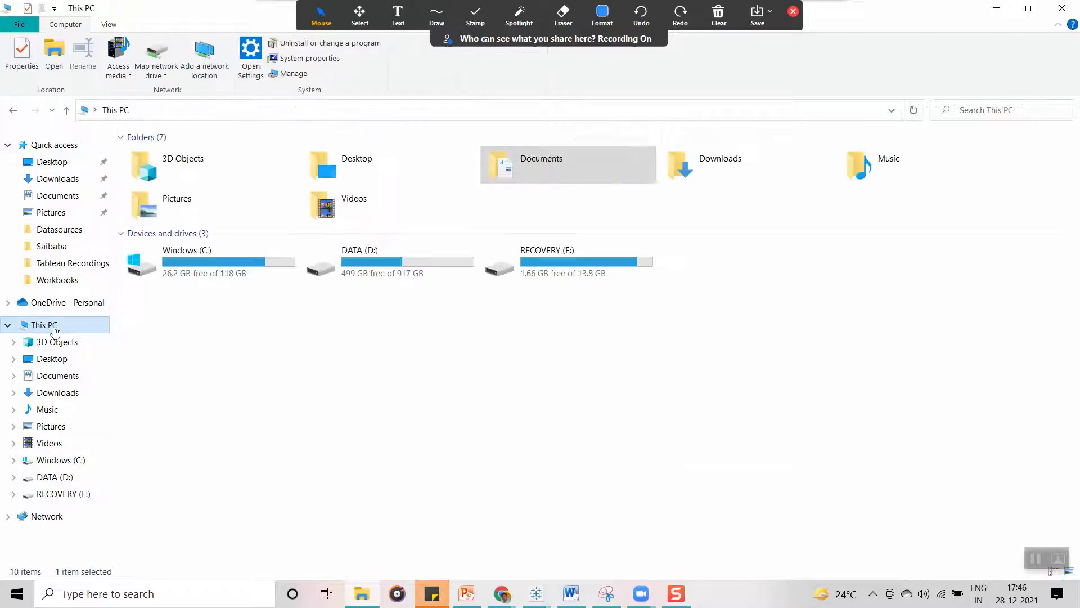
- Paste the copied My First Workbook packaged workbook into the Omen folder under Users on the Windows (C:) drive
{"action": "double_click", "coordinate": [204, 254]}
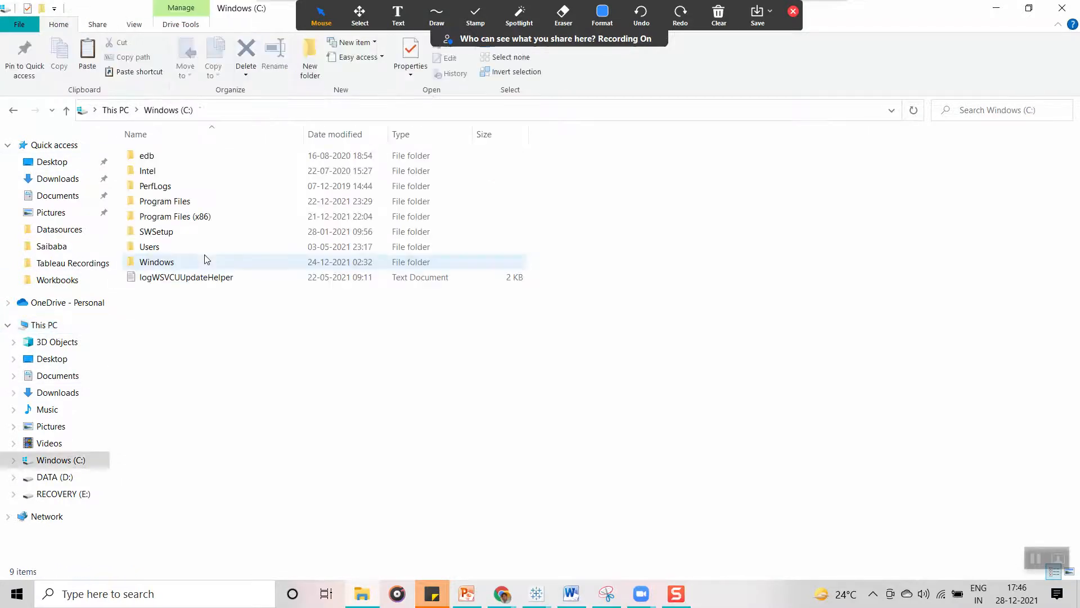
{"action": "double_click", "coordinate": [157, 249]}
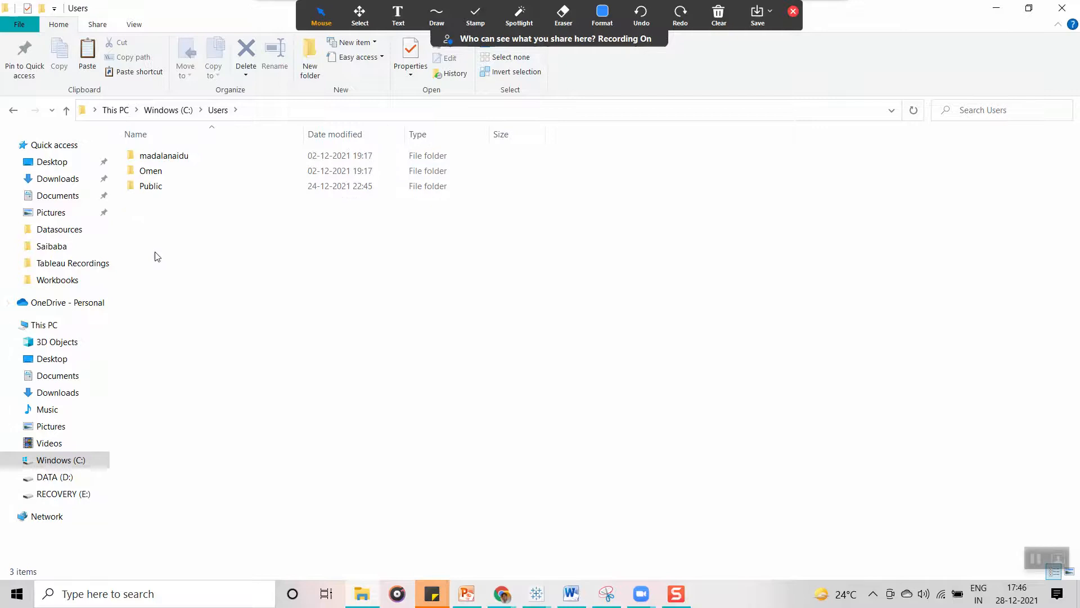
{"action": "double_click", "coordinate": [166, 176]}
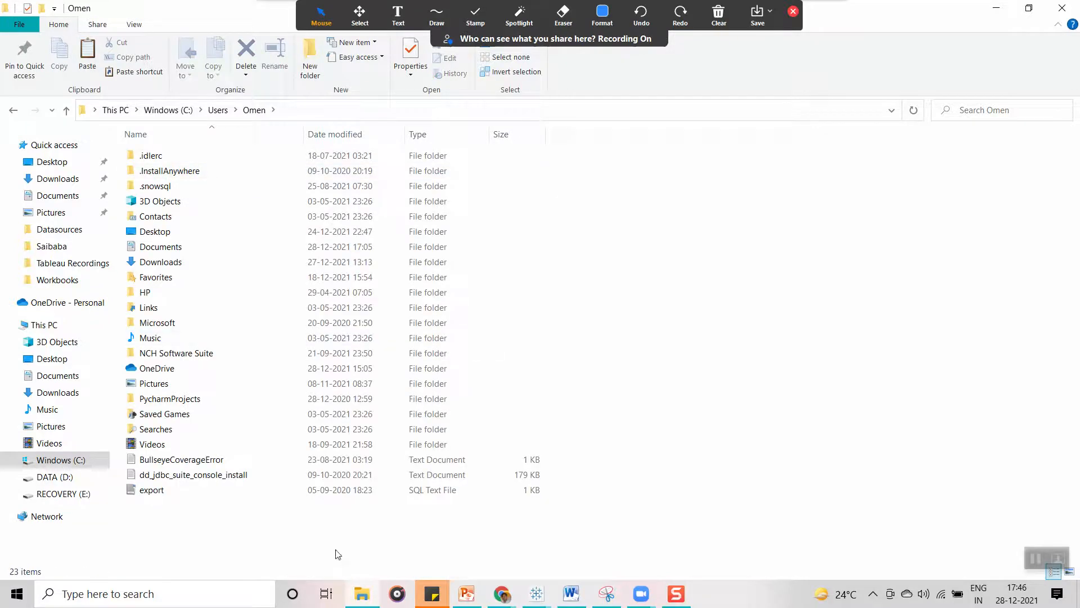
{"action": "key", "text": "ctrl+v"}
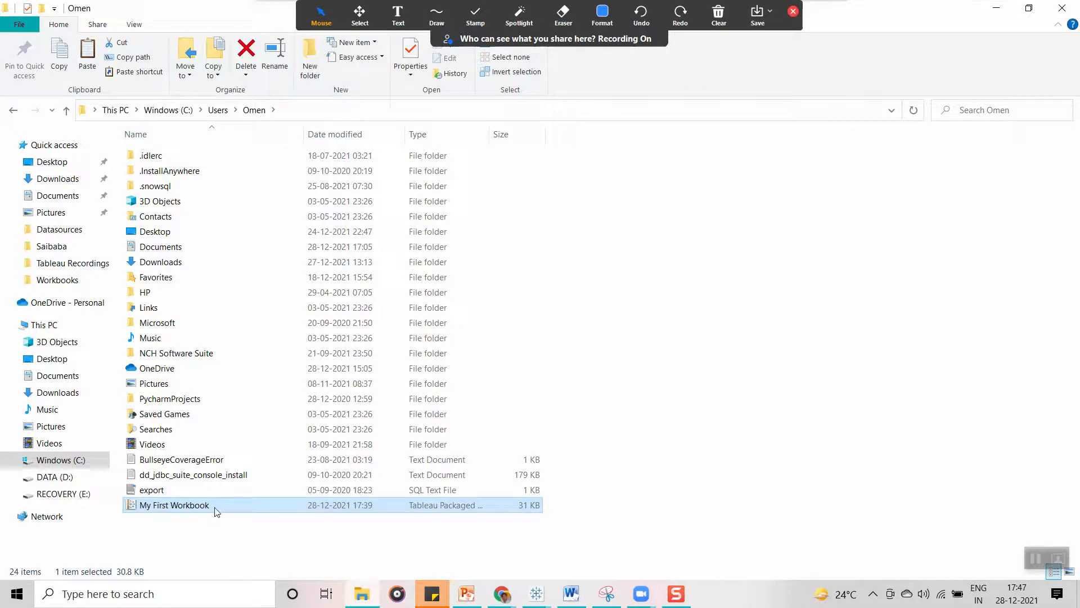
- Rename the My First Workbook copy in the Omen folder as My First Workbook.Zip
{"action": "right_click", "coordinate": [216, 511]}
{"action": "left_click", "coordinate": [267, 480]}
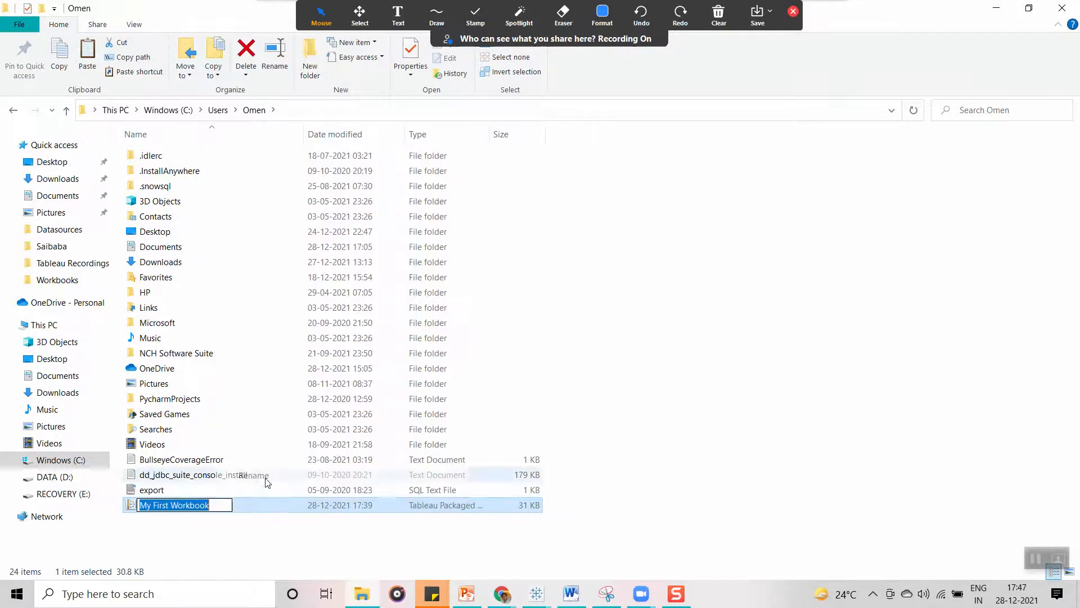
{"action": "left_click", "coordinate": [227, 506]}
{"action": "type", "text": ".Zip"}
{"action": "key", "text": "Return"}
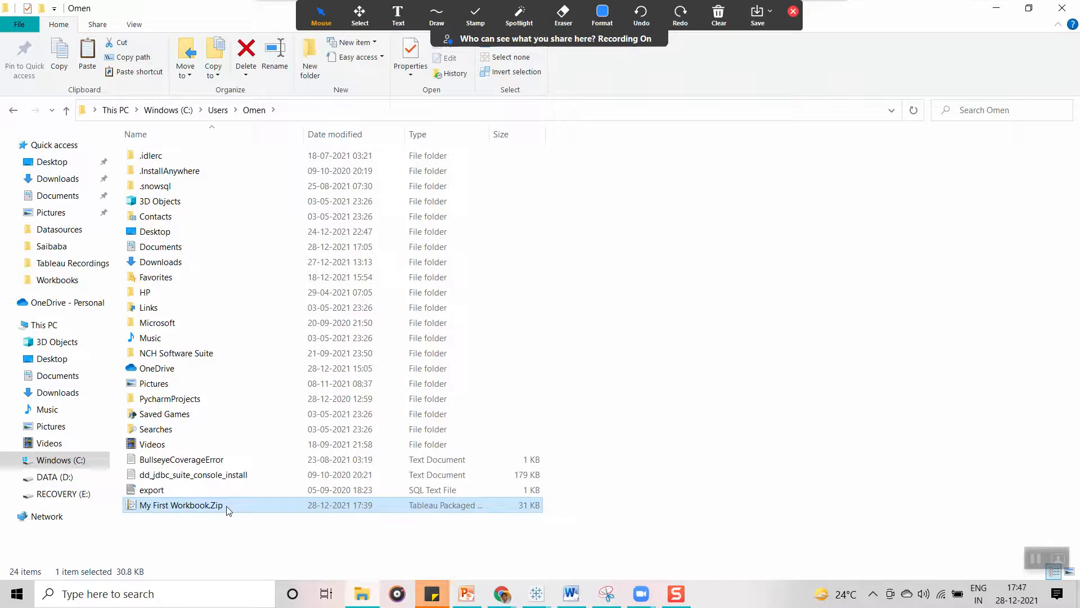
- Open the properties of My First Workbook.Zip and look through the apps offered for opening .twbx files
{"action": "right_click", "coordinate": [226, 505]}
{"action": "left_click", "coordinate": [271, 496]}
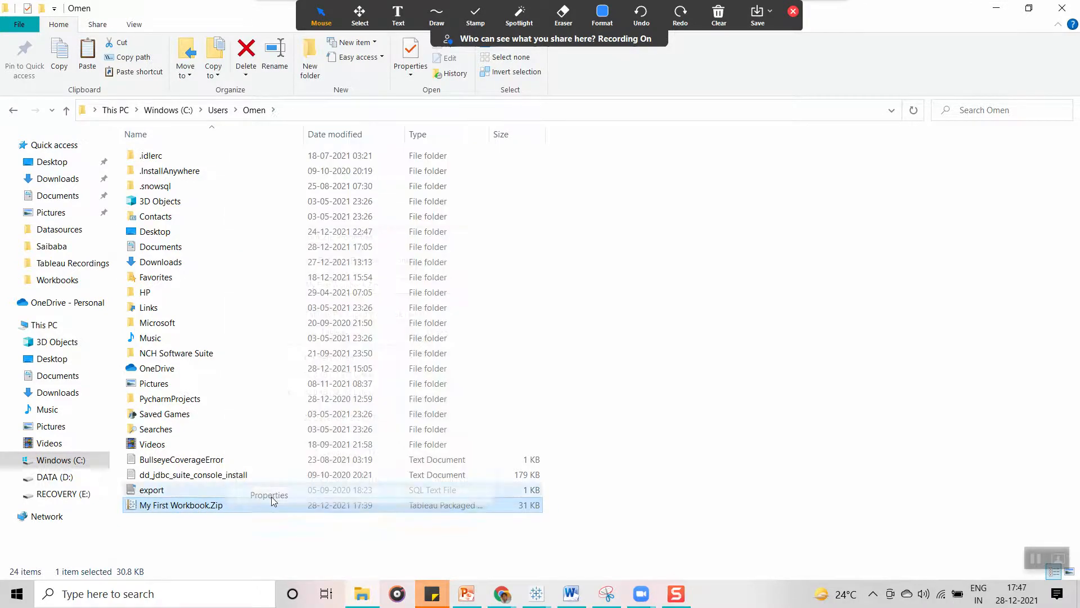
{"action": "left_click", "coordinate": [426, 331]}
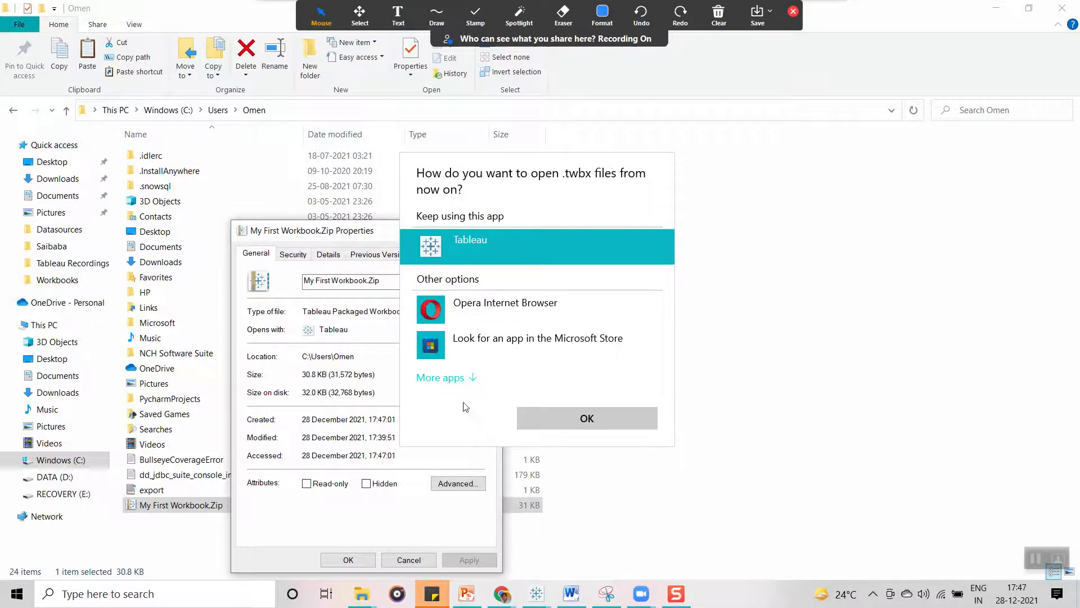
{"action": "left_click", "coordinate": [451, 385]}
{"action": "scroll", "coordinate": [666, 299], "scroll_direction": "down", "scroll_amount": 1}
{"action": "left_click_drag", "start_coordinate": [667, 299], "coordinate": [663, 256]}
{"action": "left_click", "coordinate": [637, 485]}
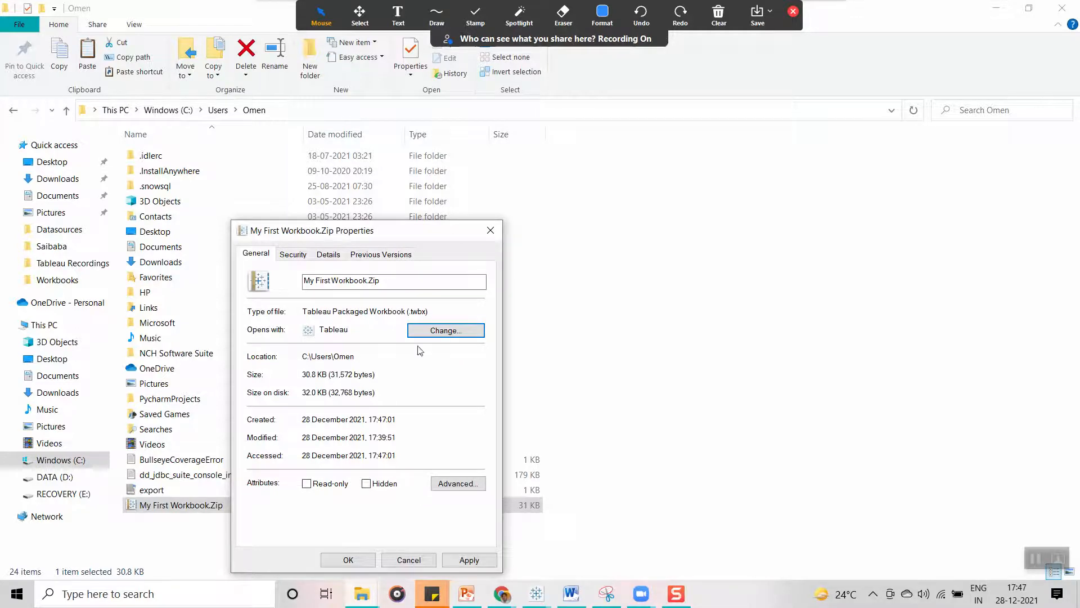
- Try to remove the Zip suffix from the file name in the properties, and close them without applying
{"action": "left_click", "coordinate": [386, 280]}
{"action": "key", "text": "BackSpace"}
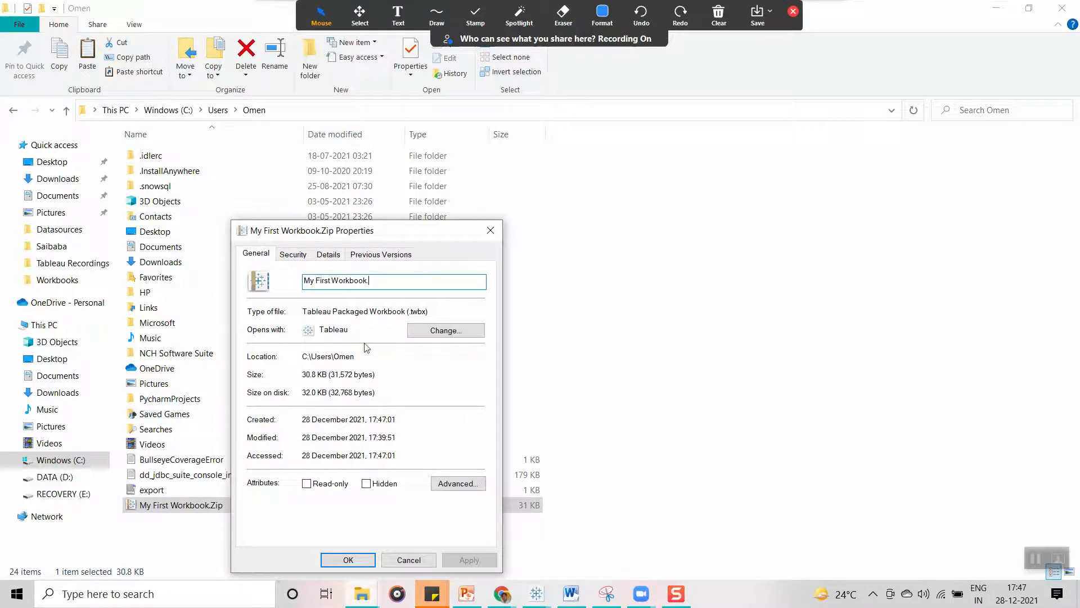
{"action": "left_click", "coordinate": [491, 230]}
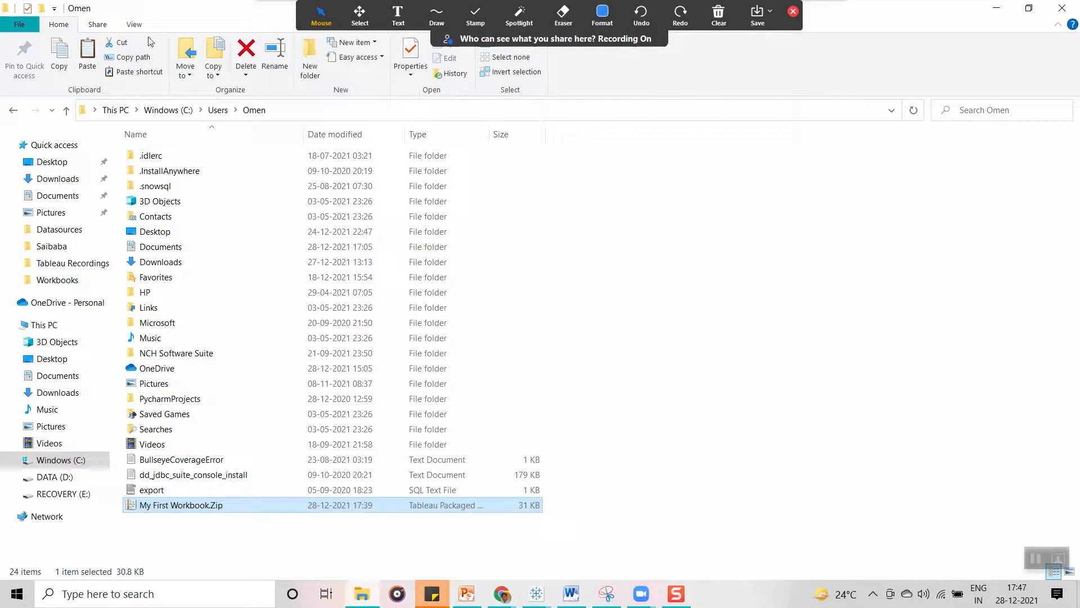
- Go to the Workbooks folder inside My Tableau Repository under Documents
{"action": "left_click", "coordinate": [135, 26]}
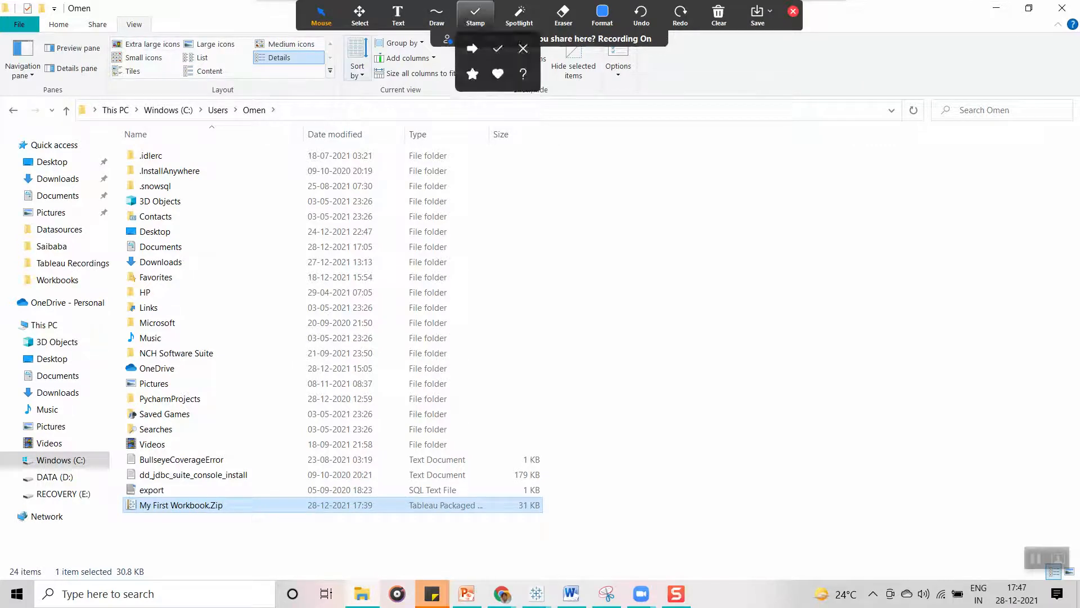
{"action": "mouse_move", "coordinate": [476, 15]}
{"action": "left_mouse_down"}
{"action": "mouse_move", "coordinate": [901, 23]}
{"action": "mouse_move", "coordinate": [918, 10]}
{"action": "left_mouse_up"}
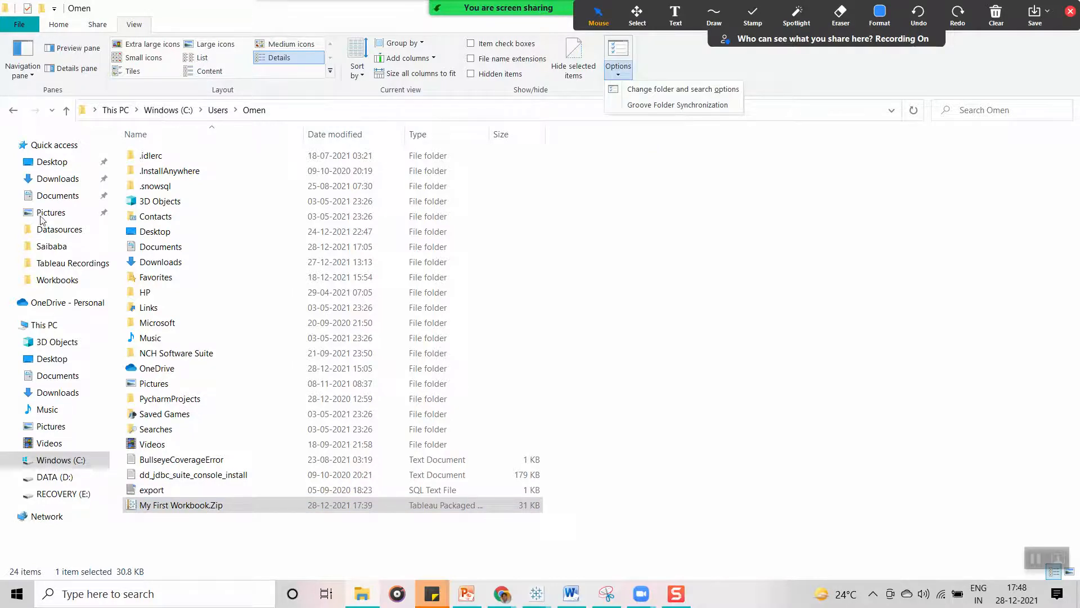
{"action": "left_click", "coordinate": [59, 181]}
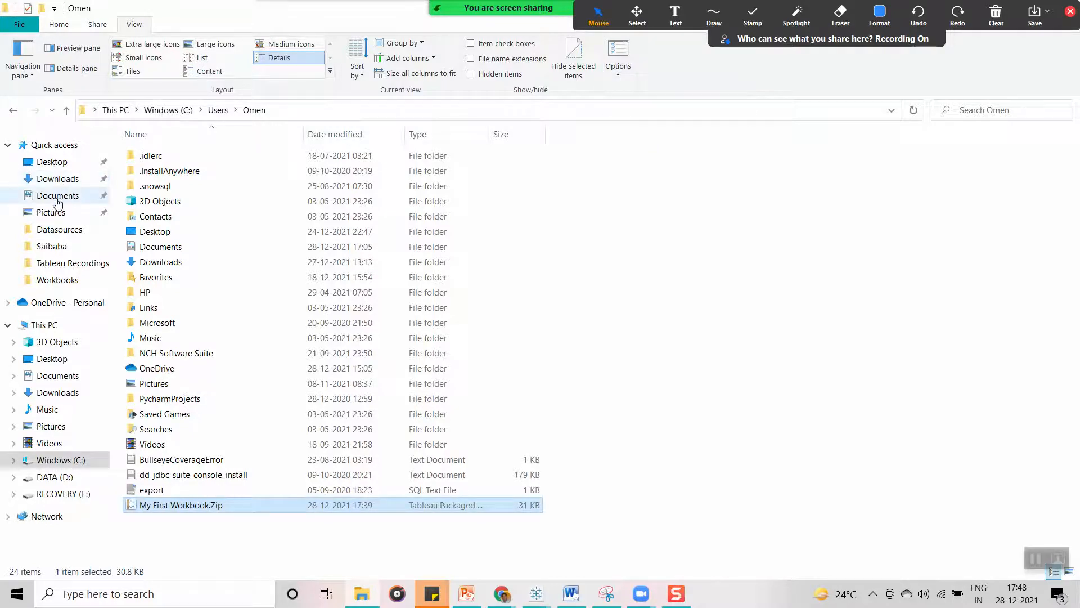
{"action": "left_click", "coordinate": [58, 200]}
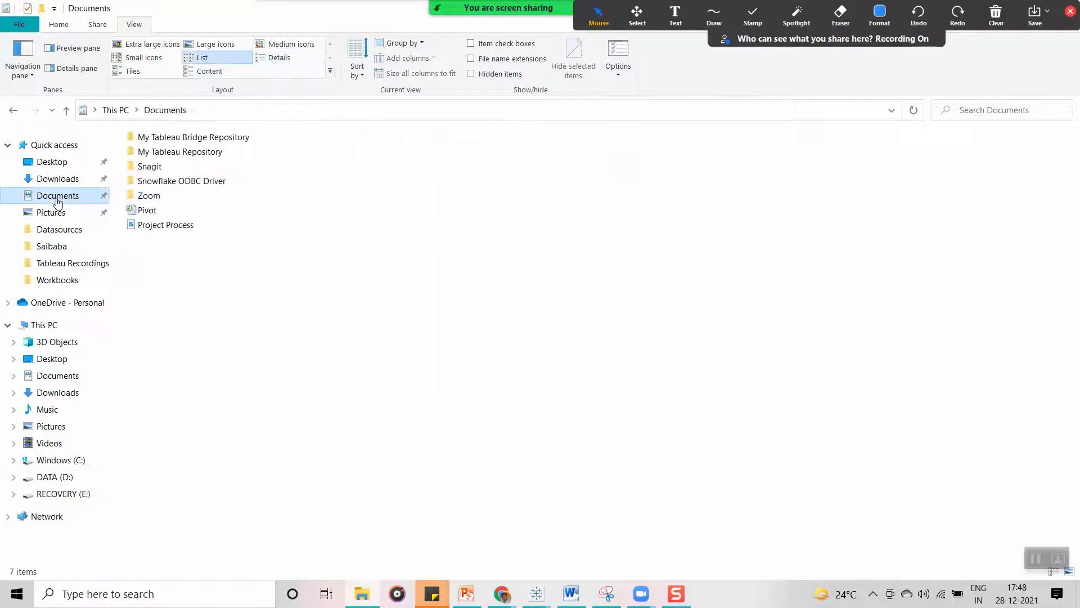
{"action": "double_click", "coordinate": [188, 151]}
{"action": "double_click", "coordinate": [184, 290]}
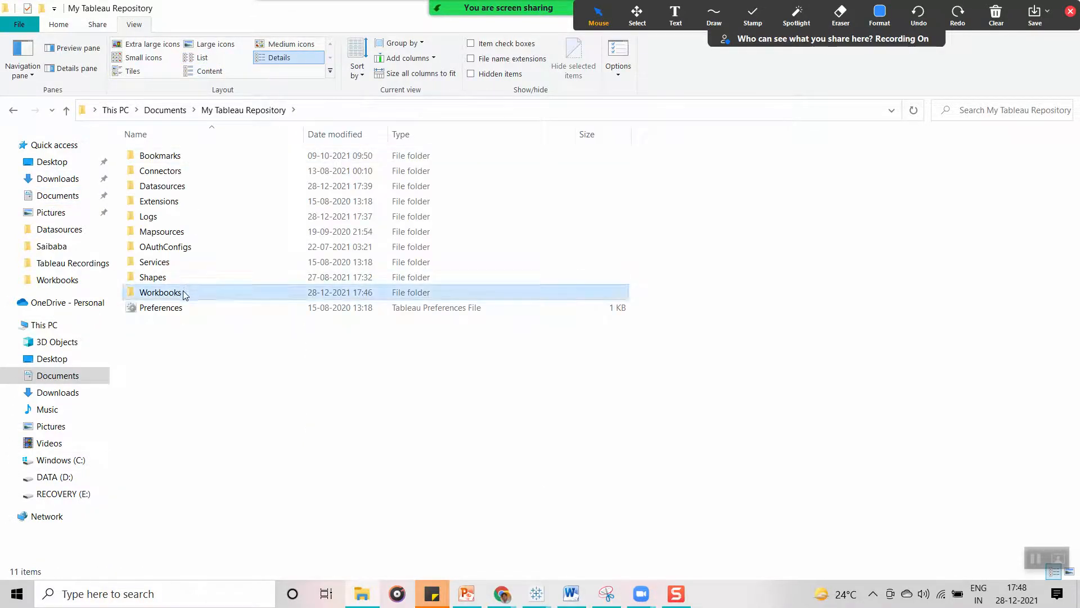
- Turn off hiding extensions for known file types in the folder options, keep hidden files not shown, and apply the change
{"action": "left_click", "coordinate": [617, 71]}
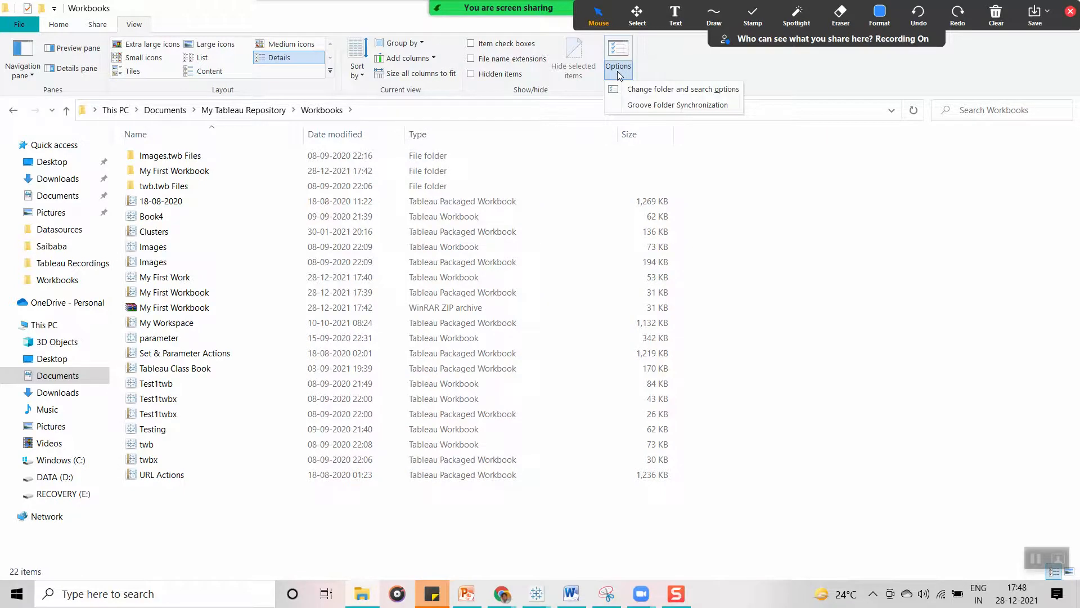
{"action": "left_click", "coordinate": [657, 90]}
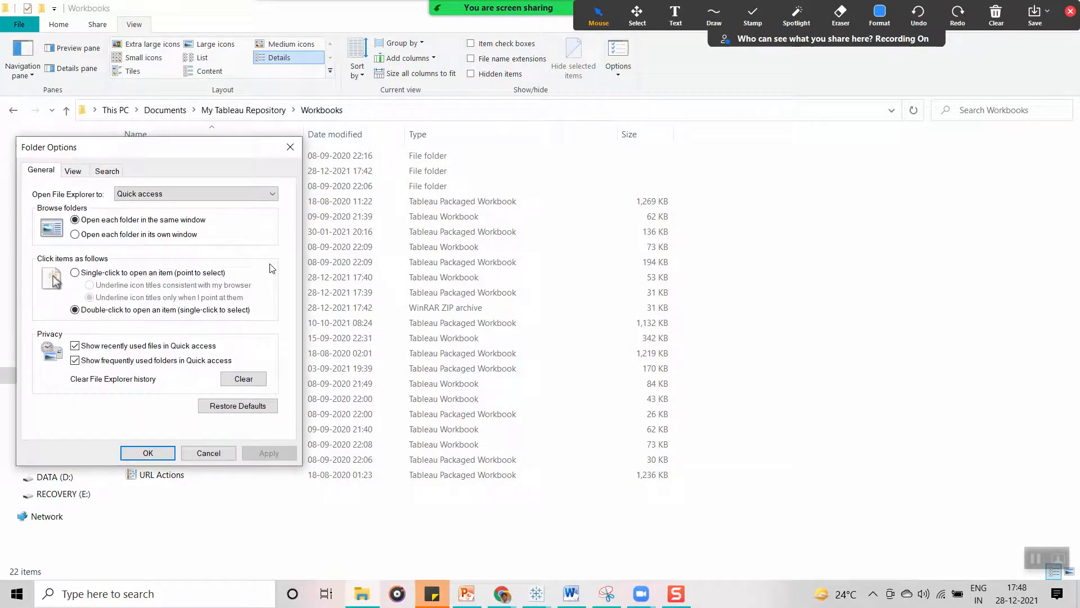
{"action": "left_click", "coordinate": [69, 171]}
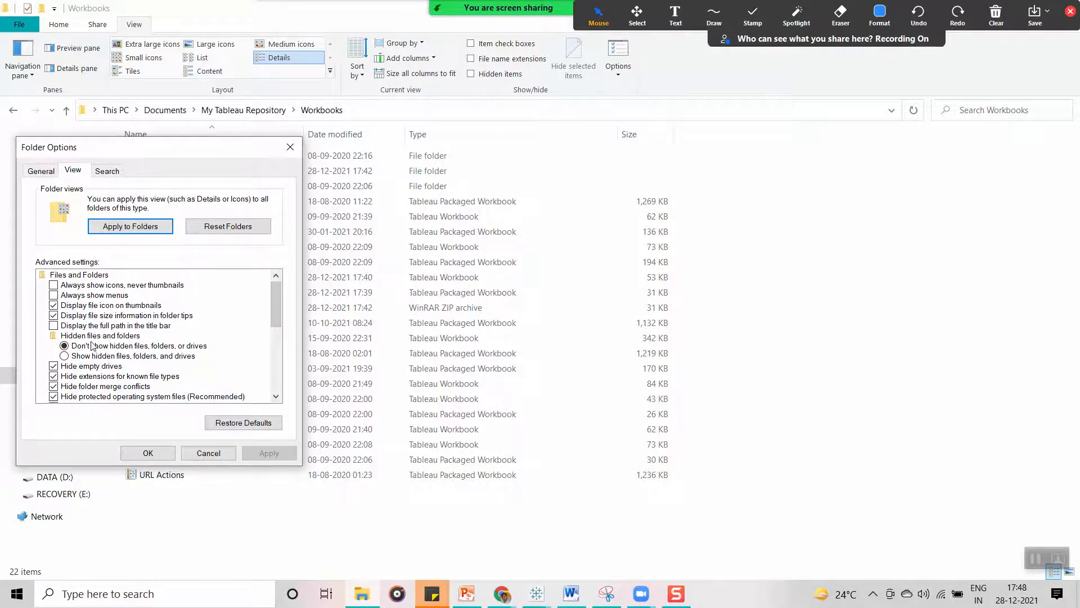
{"action": "left_click", "coordinate": [65, 356]}
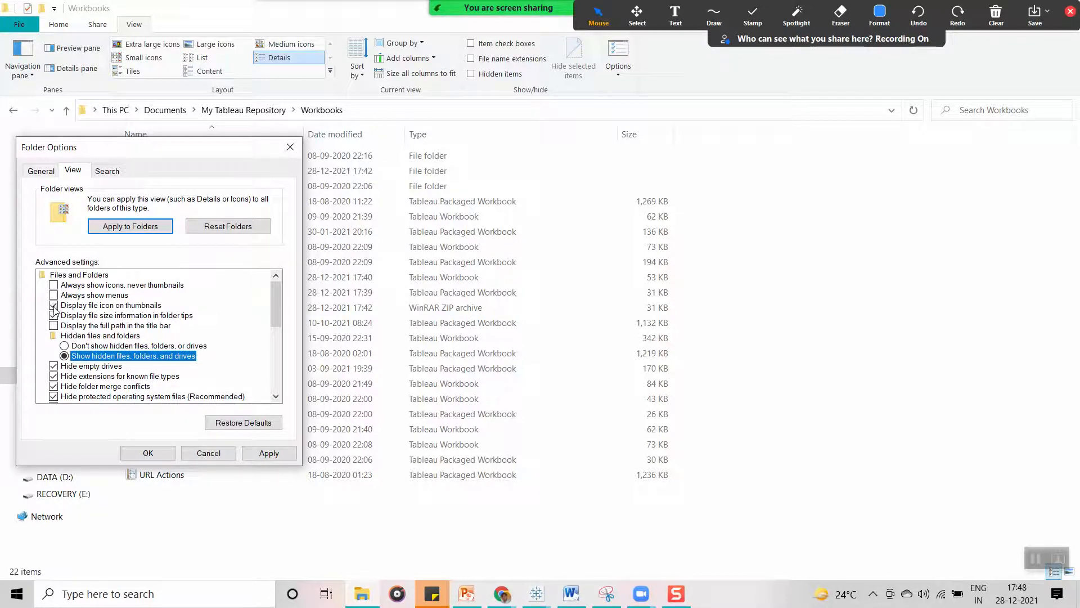
{"action": "left_click", "coordinate": [54, 377]}
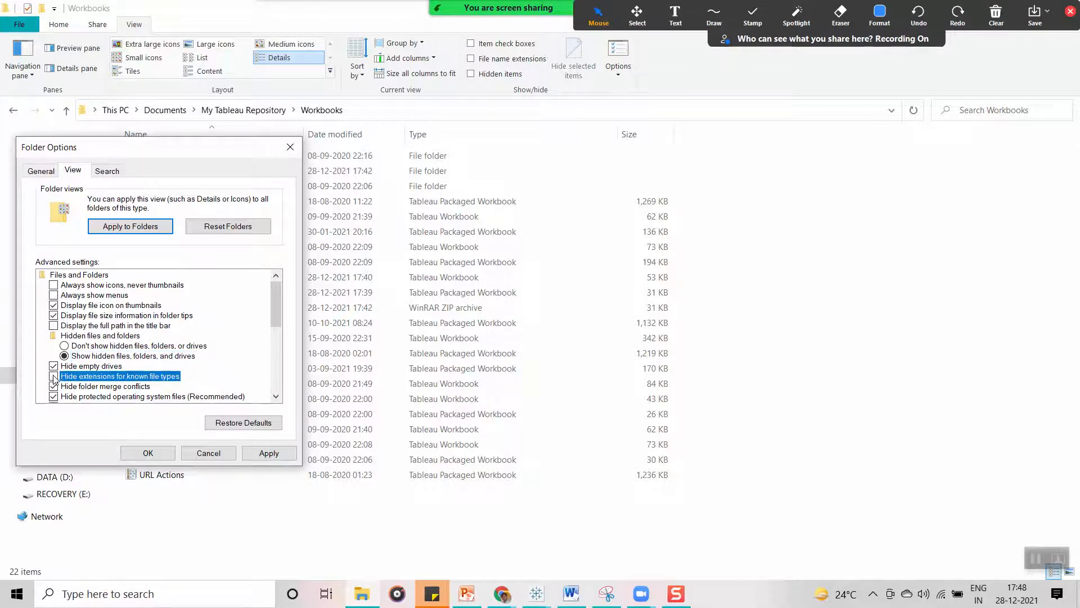
{"action": "left_click", "coordinate": [65, 346]}
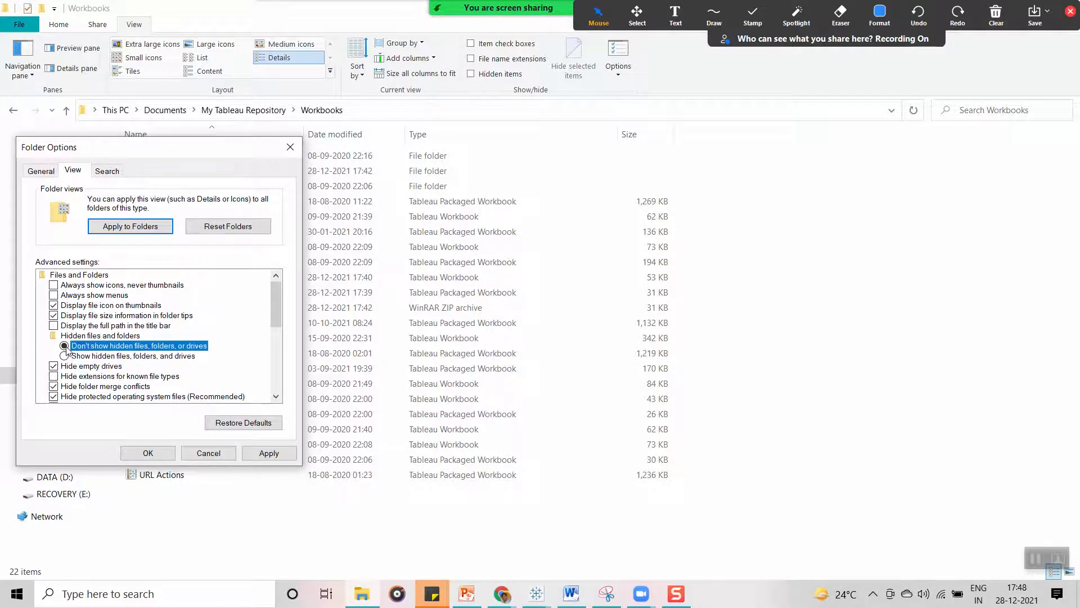
{"action": "left_click", "coordinate": [262, 453]}
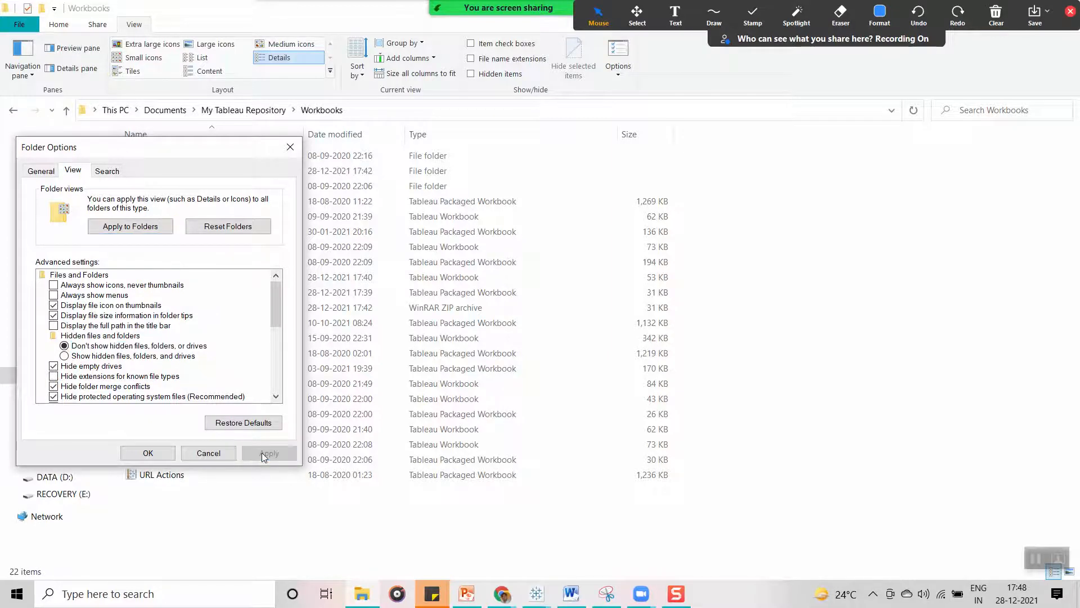
{"action": "left_click", "coordinate": [153, 457]}
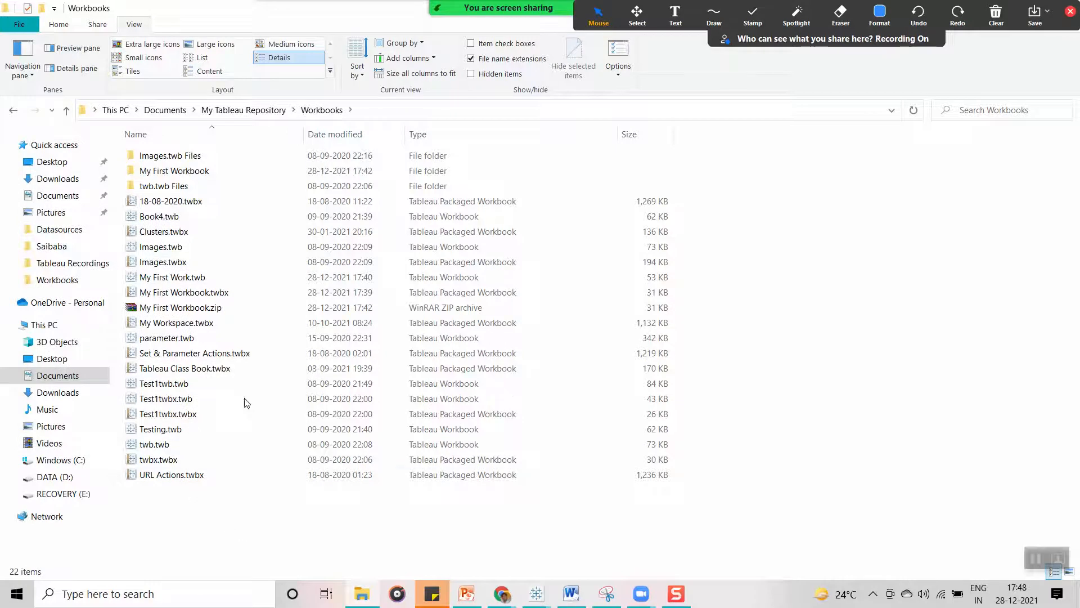
- Delete the existing My First Workbook.zip and rename My First Workbook.twbx as My First Workbook.zip, accepting the extension change
{"action": "right_click", "coordinate": [186, 309]}
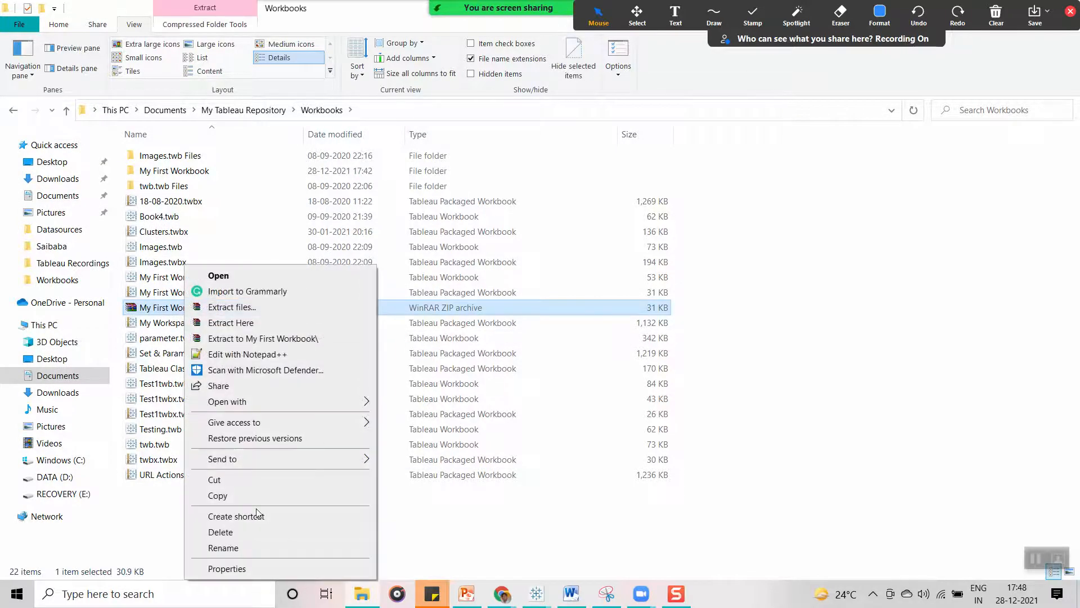
{"action": "left_click", "coordinate": [247, 532]}
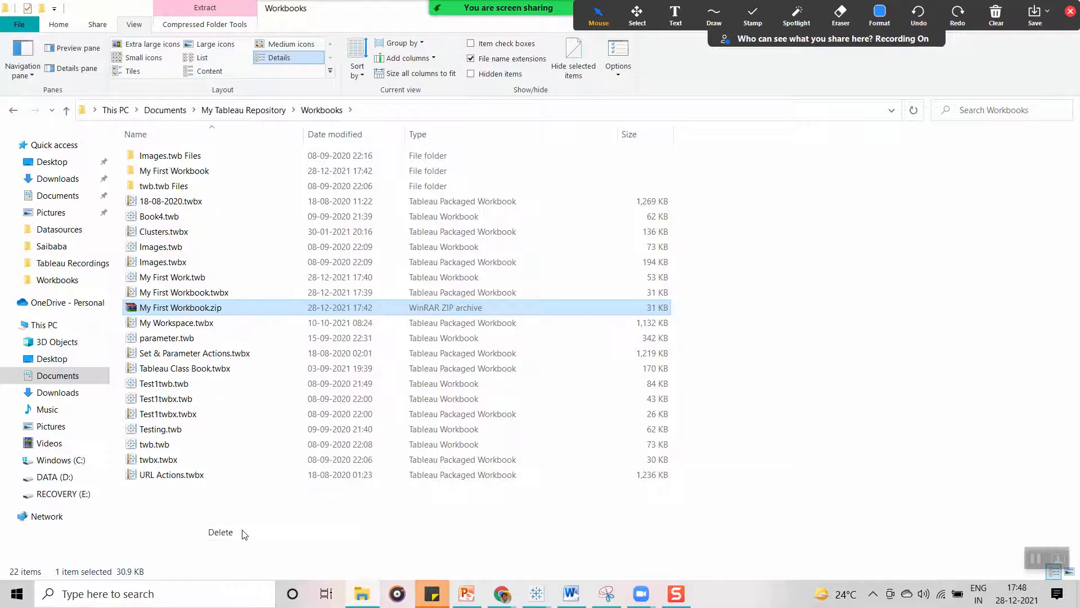
{"action": "right_click", "coordinate": [220, 293]}
{"action": "mouse_move", "coordinate": [310, 460]}
{"action": "left_click", "coordinate": [270, 548]}
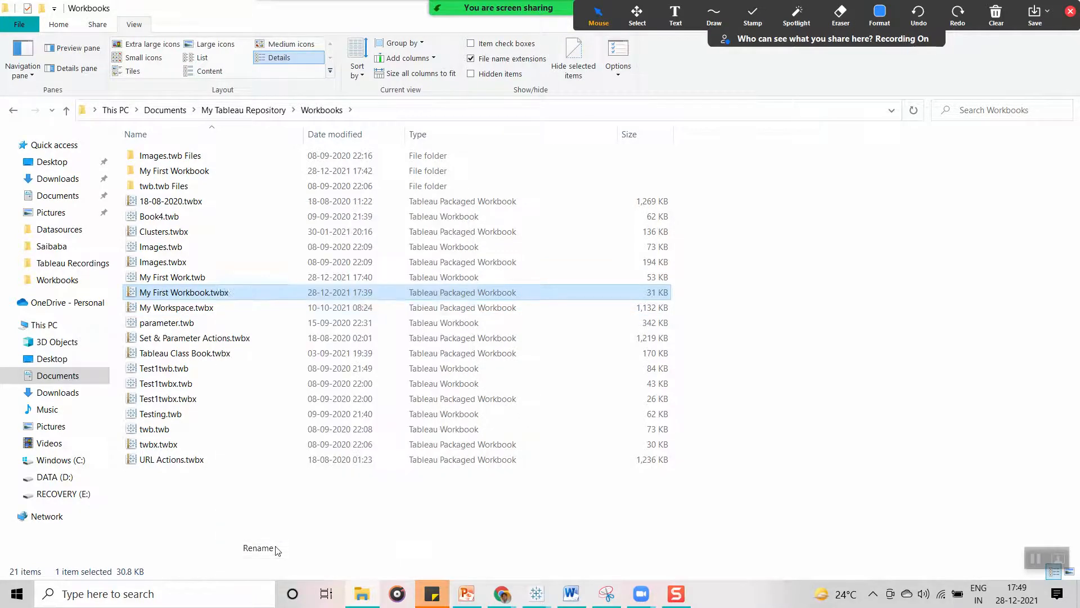
{"action": "left_click", "coordinate": [229, 292]}
{"action": "key", "text": "BackSpace"}
{"action": "key", "text": "BackSpace"}
{"action": "key", "text": "BackSpace"}
{"action": "key", "text": "BackSpace"}
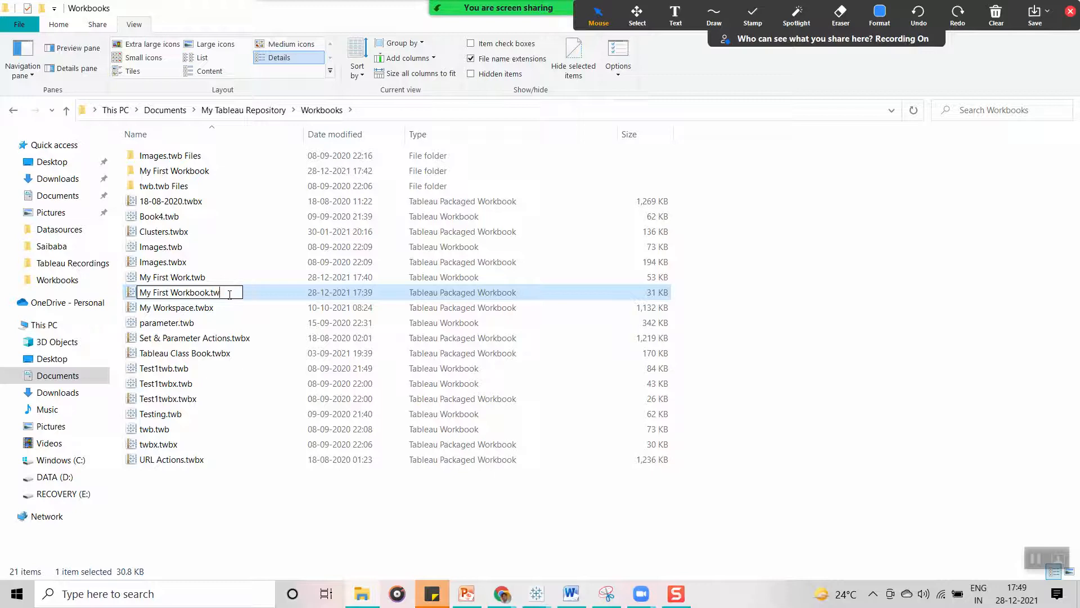
{"action": "type", "text": "zip"}
{"action": "key", "text": "Return"}
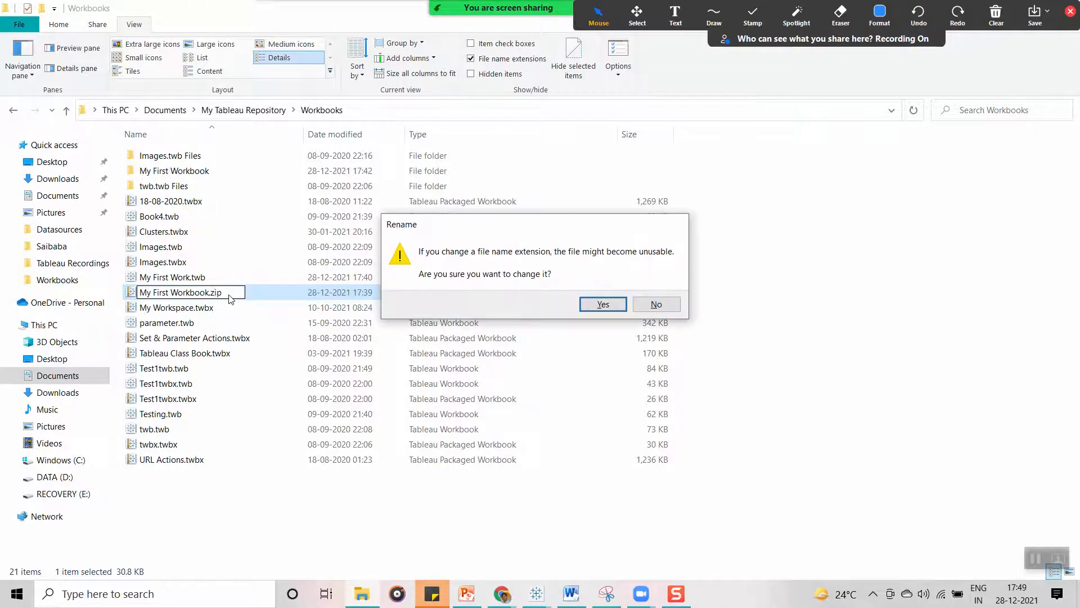
{"action": "left_click", "coordinate": [591, 304]}
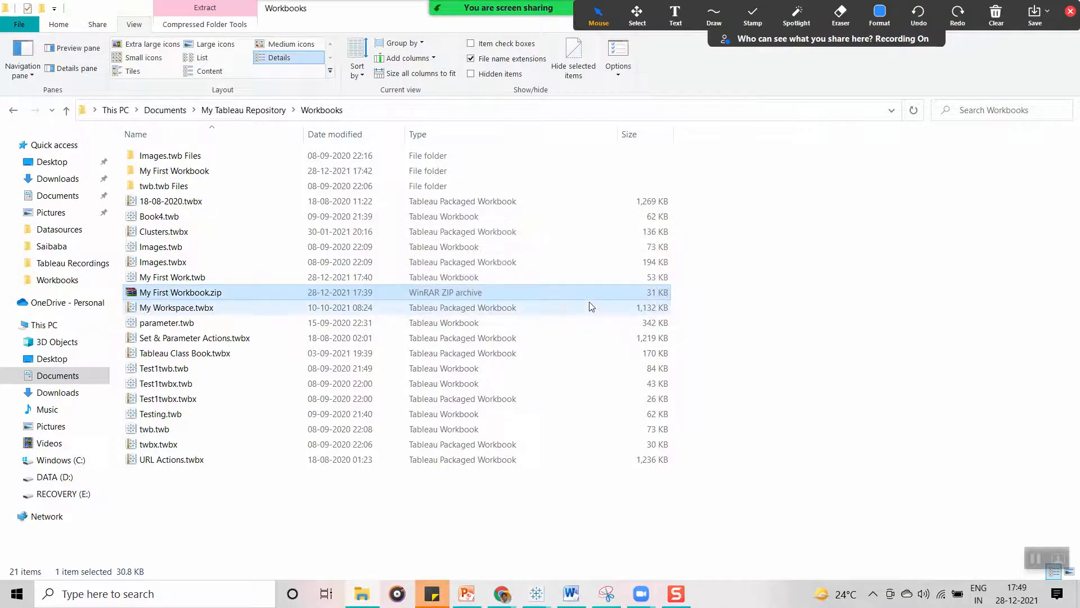
- Extract the files of My First Workbook.zip into the My First Workbook folder
{"action": "right_click", "coordinate": [186, 298]}
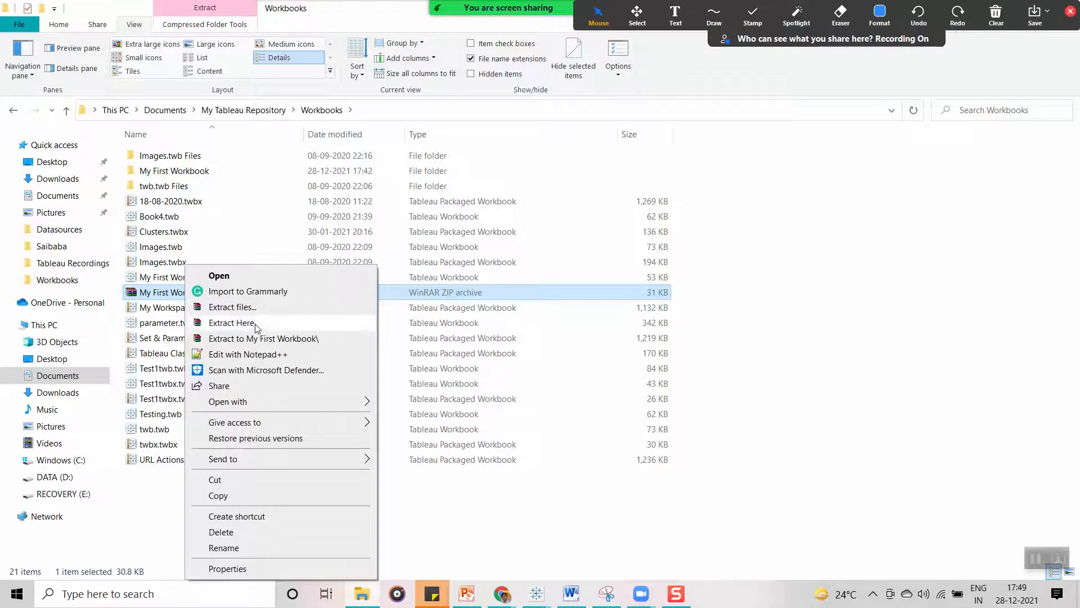
{"action": "left_click", "coordinate": [234, 307]}
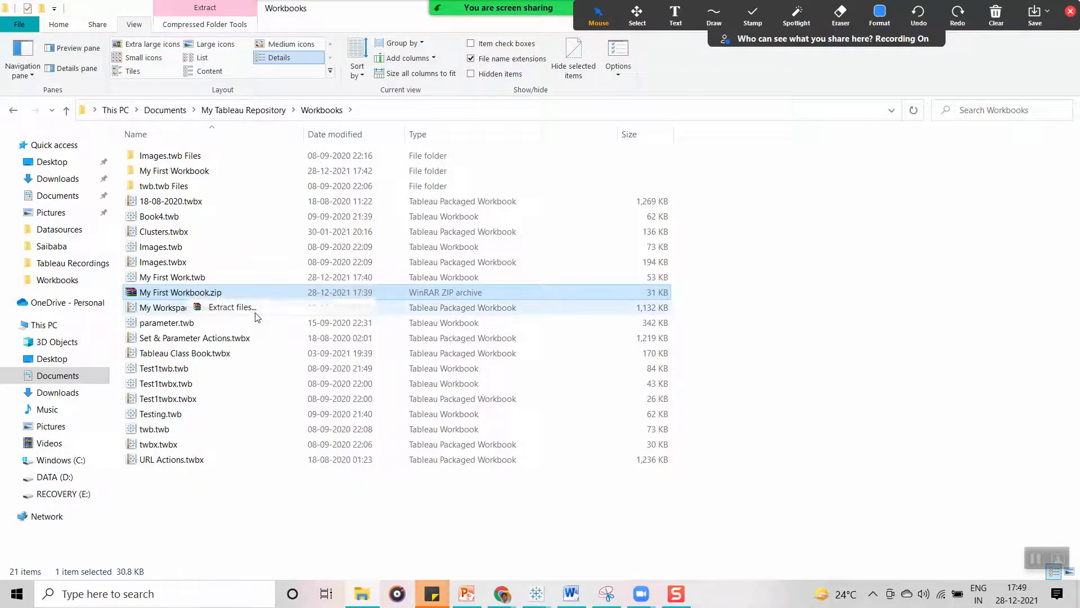
{"action": "left_click", "coordinate": [560, 437]}
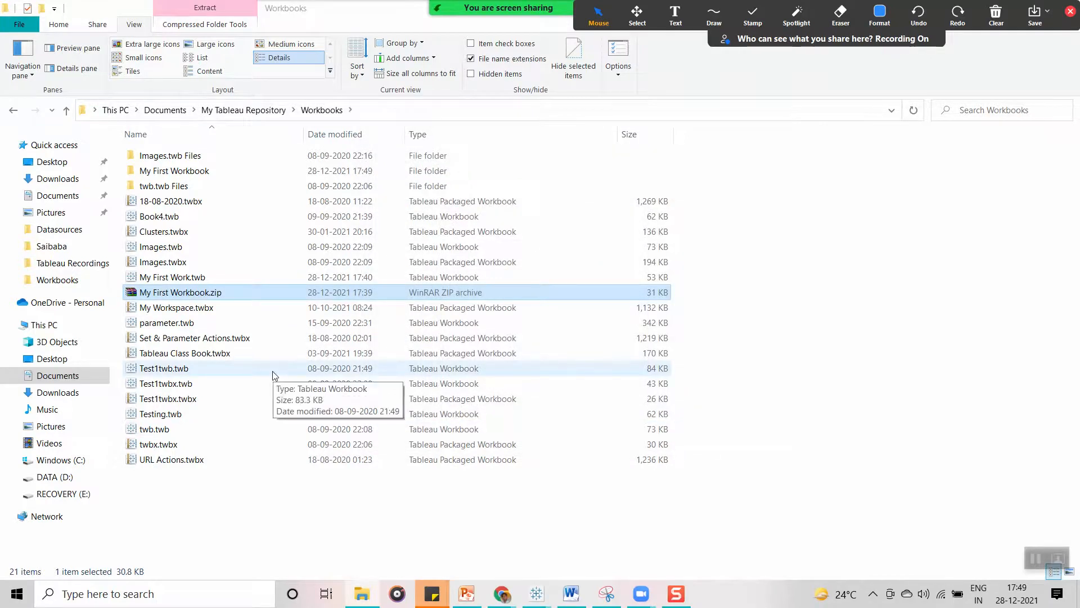
- Open the extracted My First Workbook folder and delete My First Workbook.twbx from it
{"action": "double_click", "coordinate": [214, 172]}
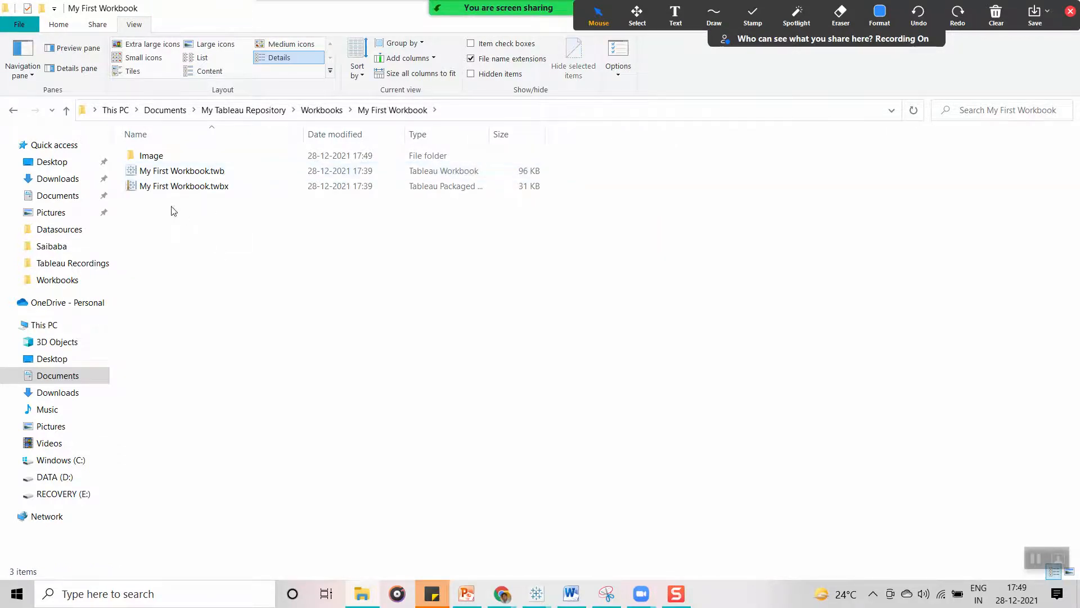
{"action": "left_click", "coordinate": [174, 189]}
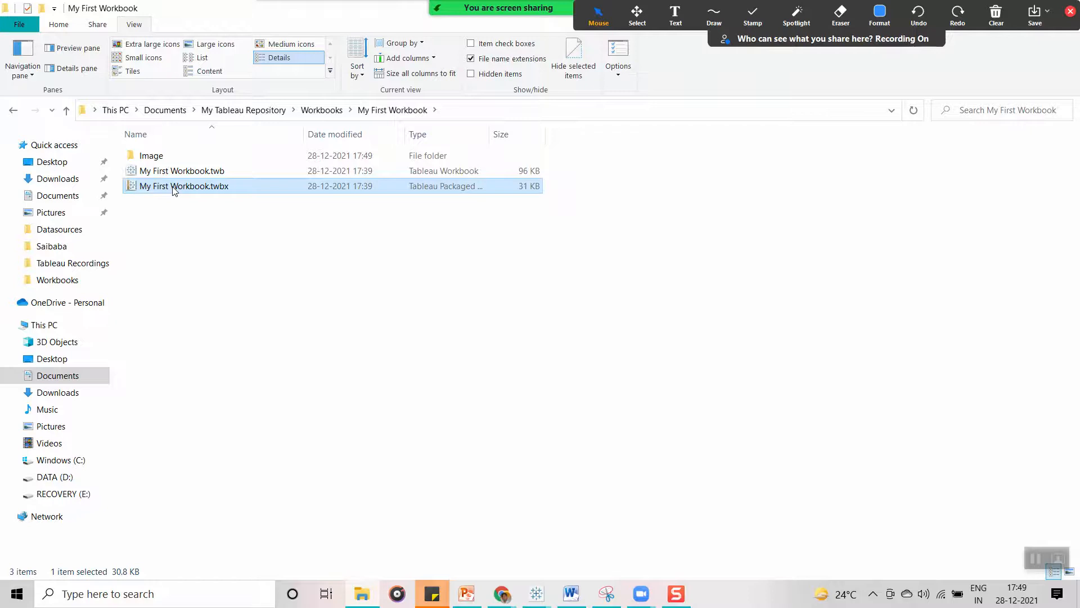
{"action": "key", "text": "Delete"}
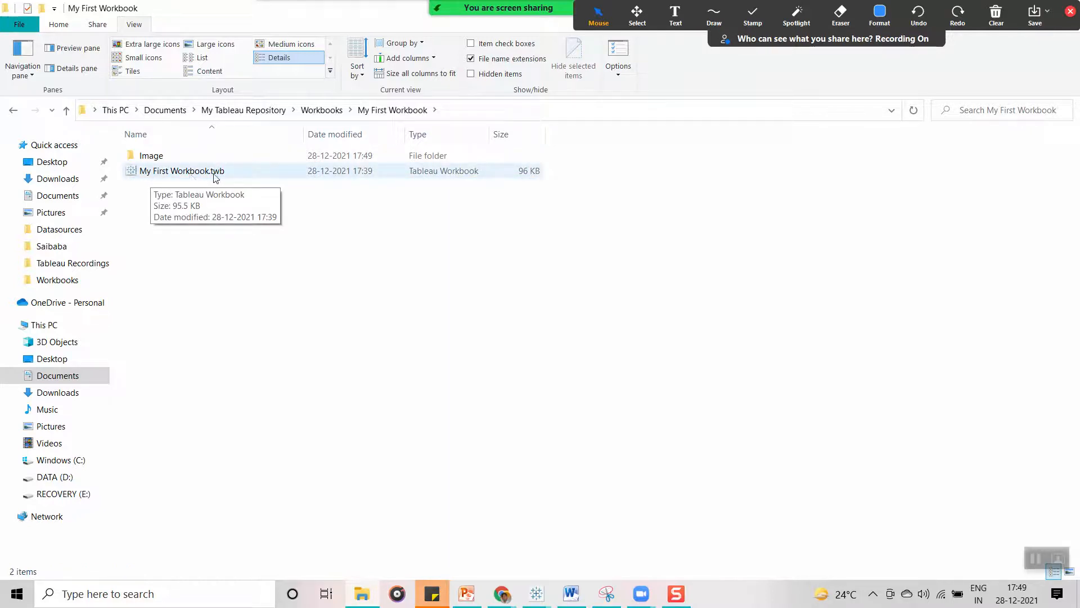
- Examine the picture in the extracted Image folder and return to the Workbooks folder
{"action": "double_click", "coordinate": [162, 157]}
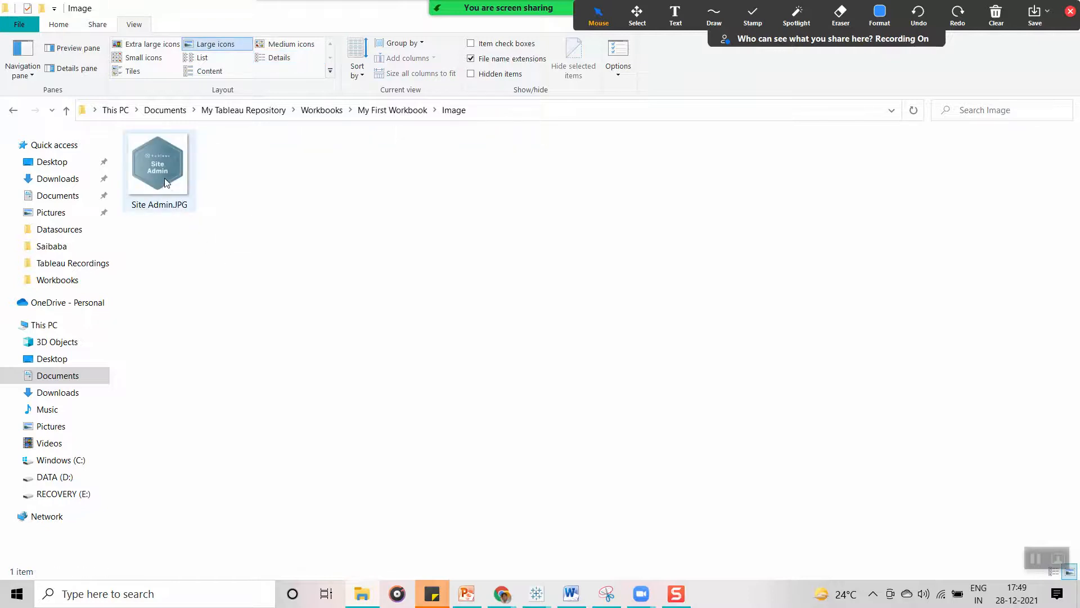
{"action": "mouse_move", "coordinate": [174, 185]}
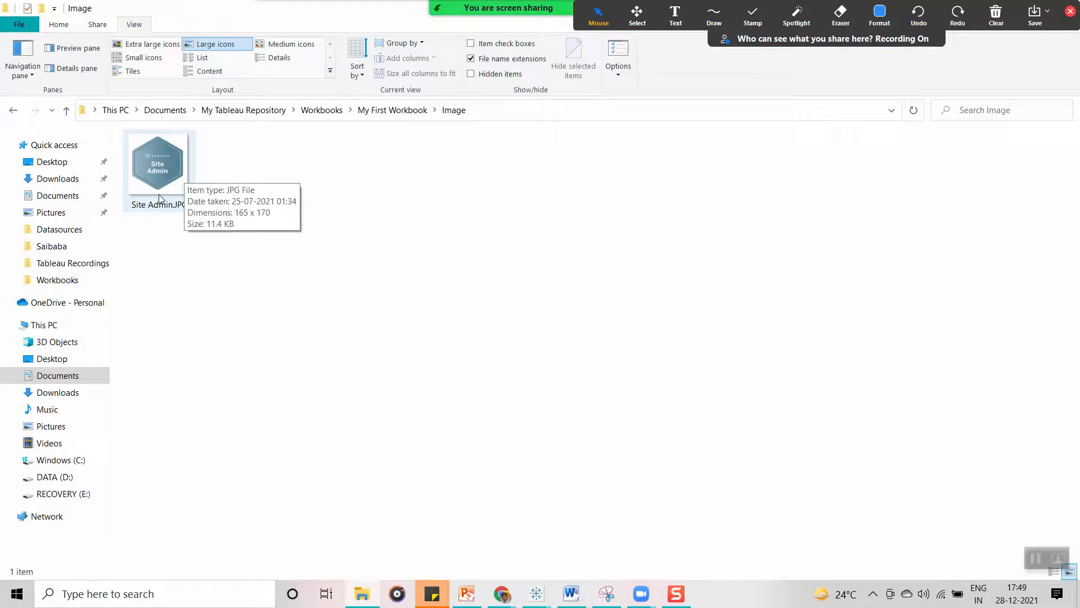
{"action": "left_click", "coordinate": [388, 110]}
{"action": "left_click", "coordinate": [322, 109]}
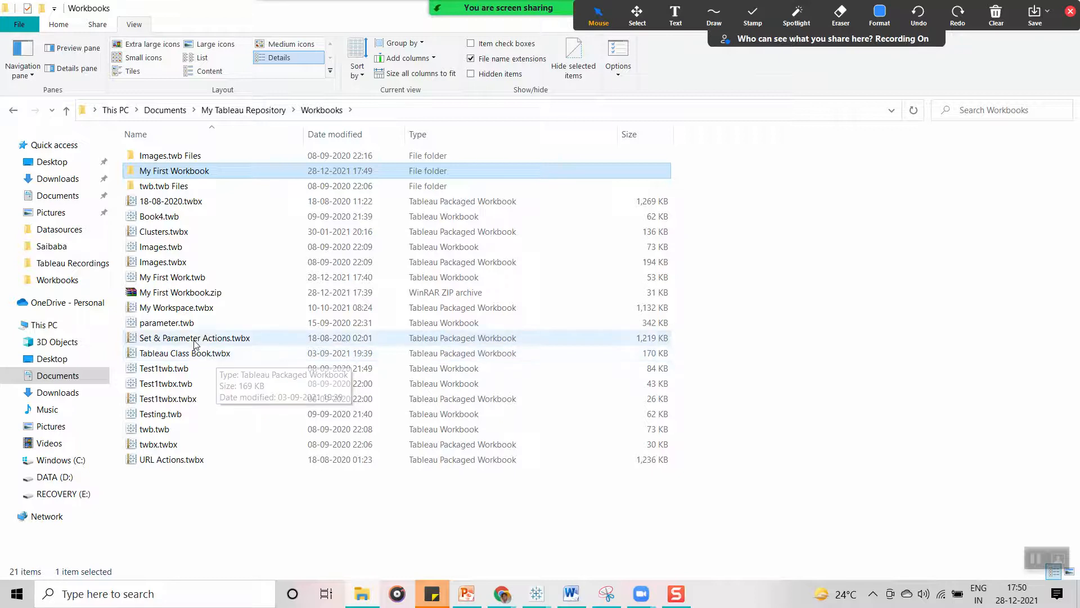
- Rename My First Work.twb as My First Work.zip, accepting the extension change
{"action": "left_click", "coordinate": [174, 278]}
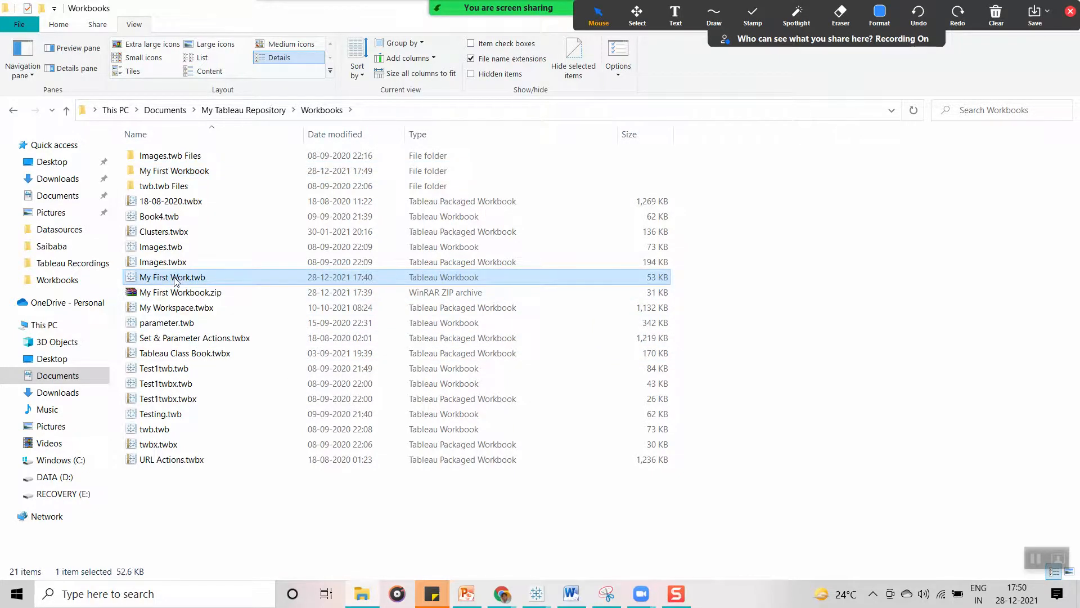
{"action": "right_click", "coordinate": [175, 281]}
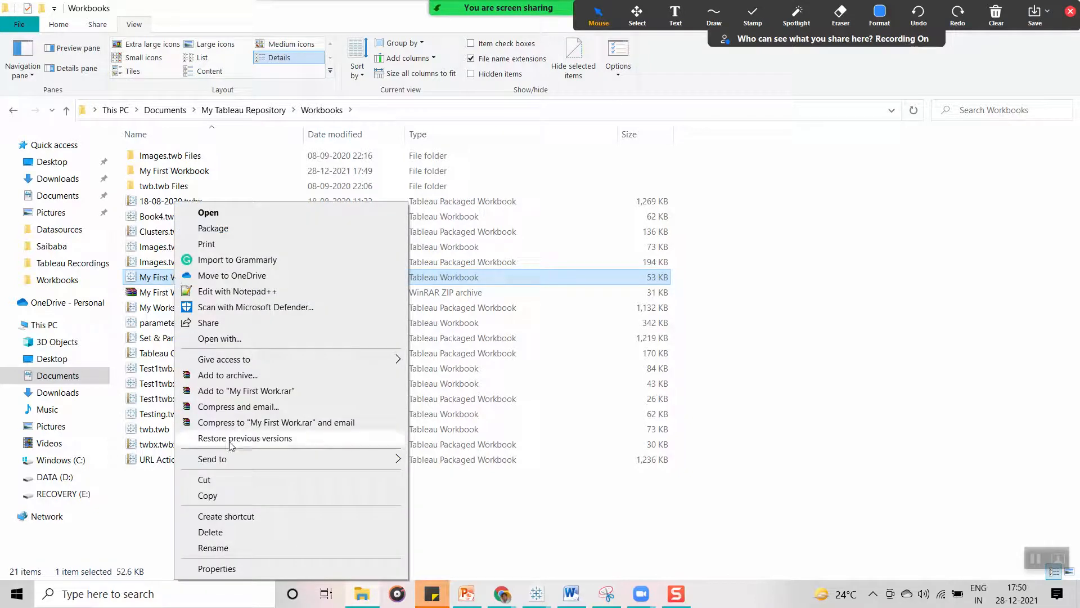
{"action": "left_click", "coordinate": [231, 549]}
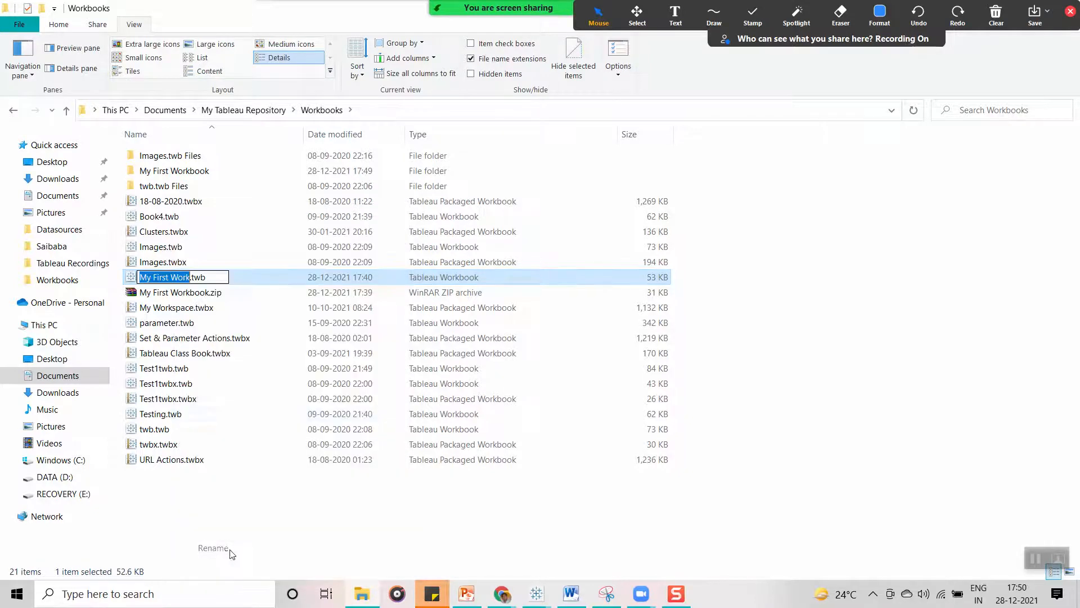
{"action": "left_click", "coordinate": [213, 279]}
{"action": "key", "text": "BackSpace"}
{"action": "key", "text": "BackSpace"}
{"action": "key", "text": "BackSpace"}
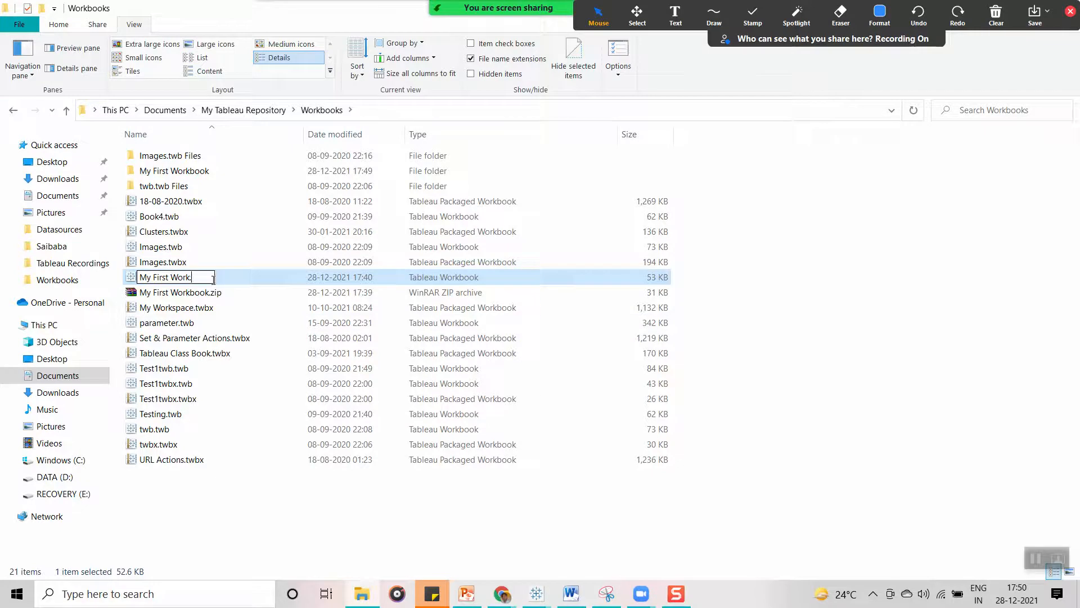
{"action": "type", "text": "zip"}
{"action": "key", "text": "Return"}
{"action": "left_click", "coordinate": [622, 306]}
- Try to open My First Work.zip as an archive, and dismiss the dialogs
{"action": "double_click", "coordinate": [196, 279]}
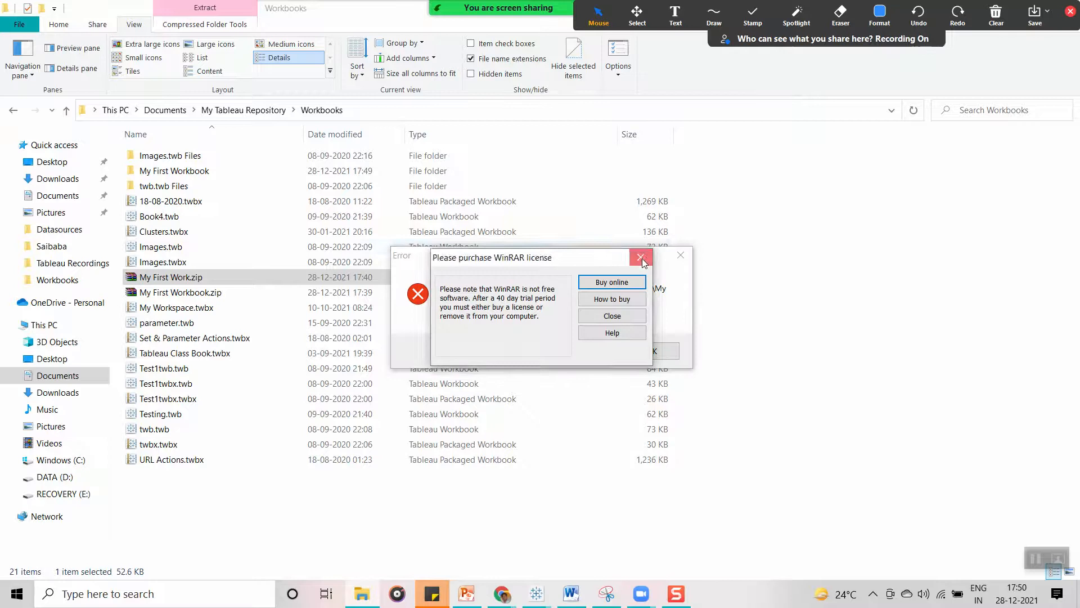
{"action": "left_click", "coordinate": [640, 254]}
{"action": "left_click", "coordinate": [651, 349]}
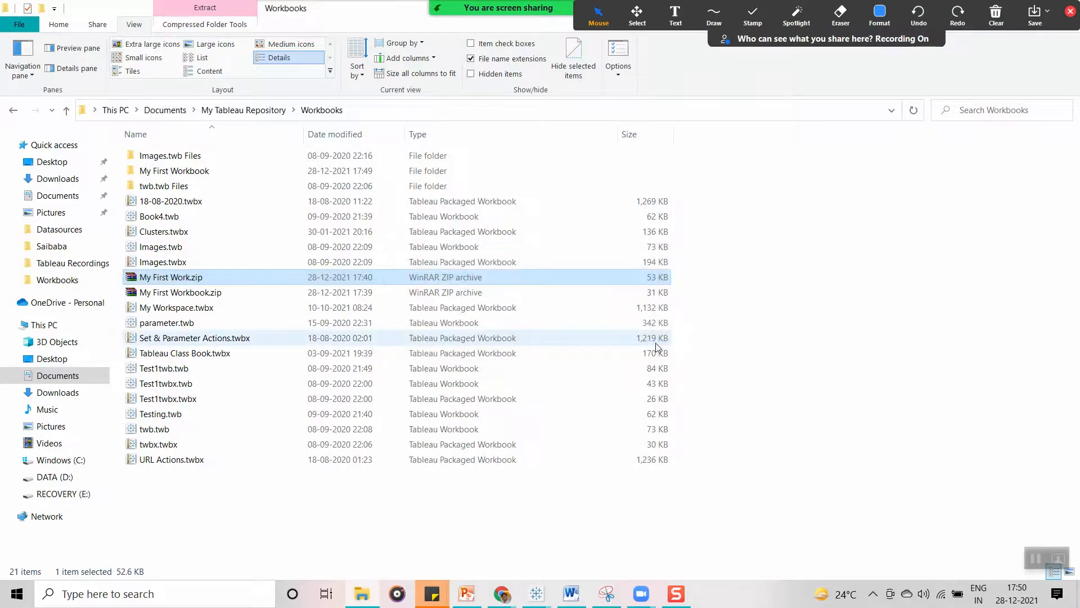
- Try to extract My First Work.zip into the Workbooks folder, read the full diagnostic message, and close the dialogs
{"action": "right_click", "coordinate": [214, 276]}
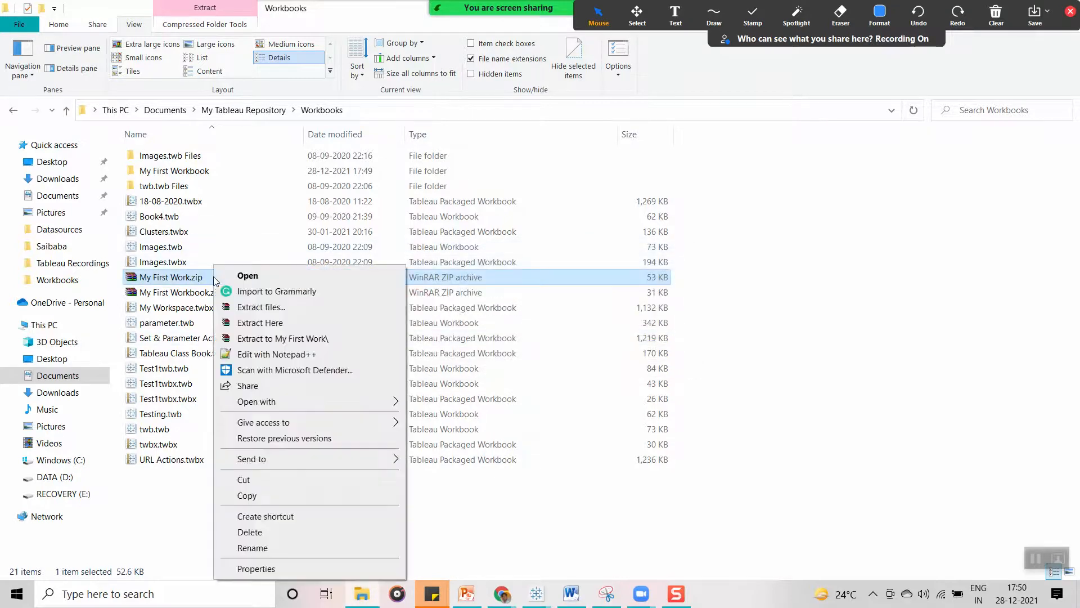
{"action": "left_click", "coordinate": [270, 325]}
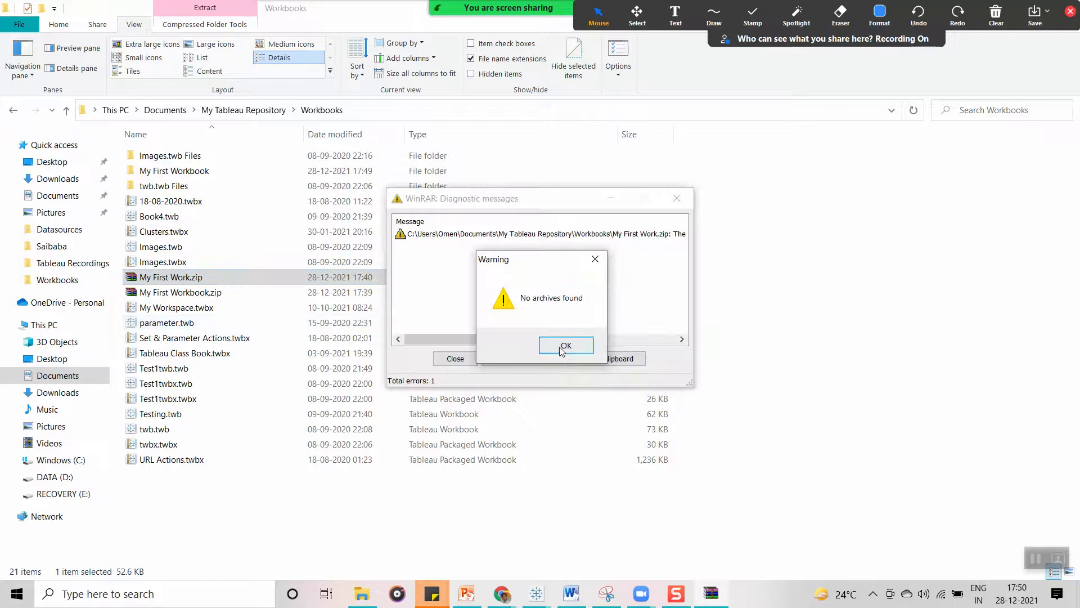
{"action": "left_click", "coordinate": [563, 348]}
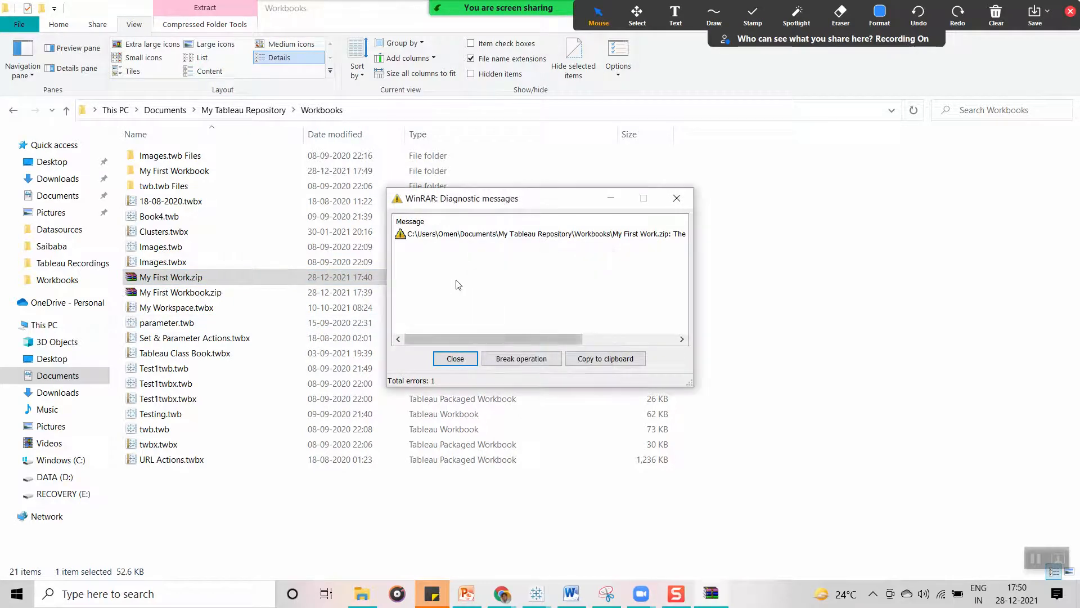
{"action": "left_click_drag", "start_coordinate": [494, 338], "coordinate": [601, 344]}
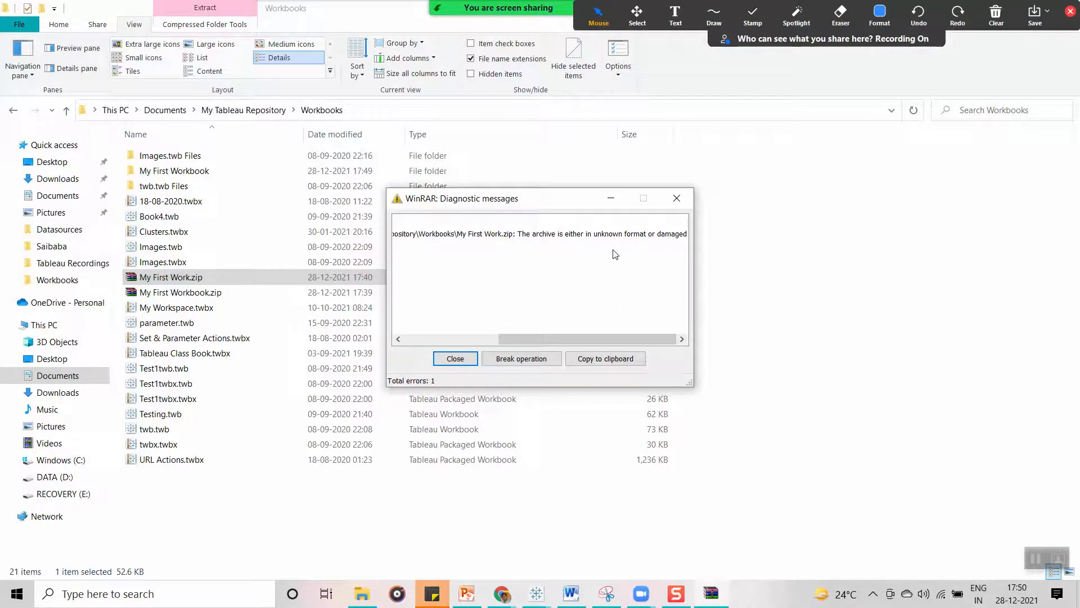
{"action": "left_click", "coordinate": [677, 198]}
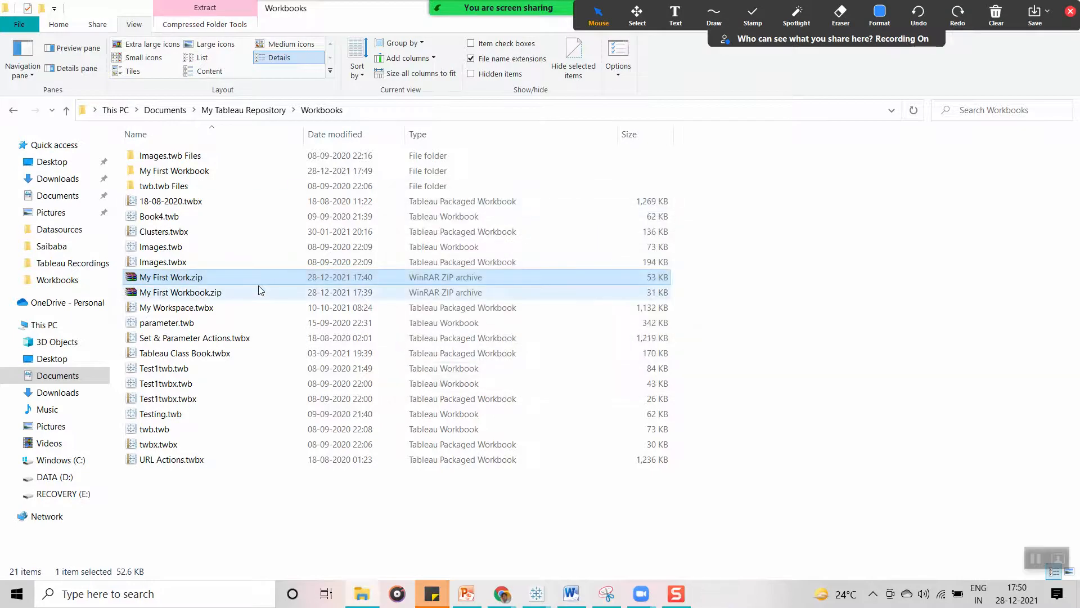
- Try again to open My First Work.zip, and close the licence reminder and error dialogs
{"action": "double_click", "coordinate": [184, 281]}
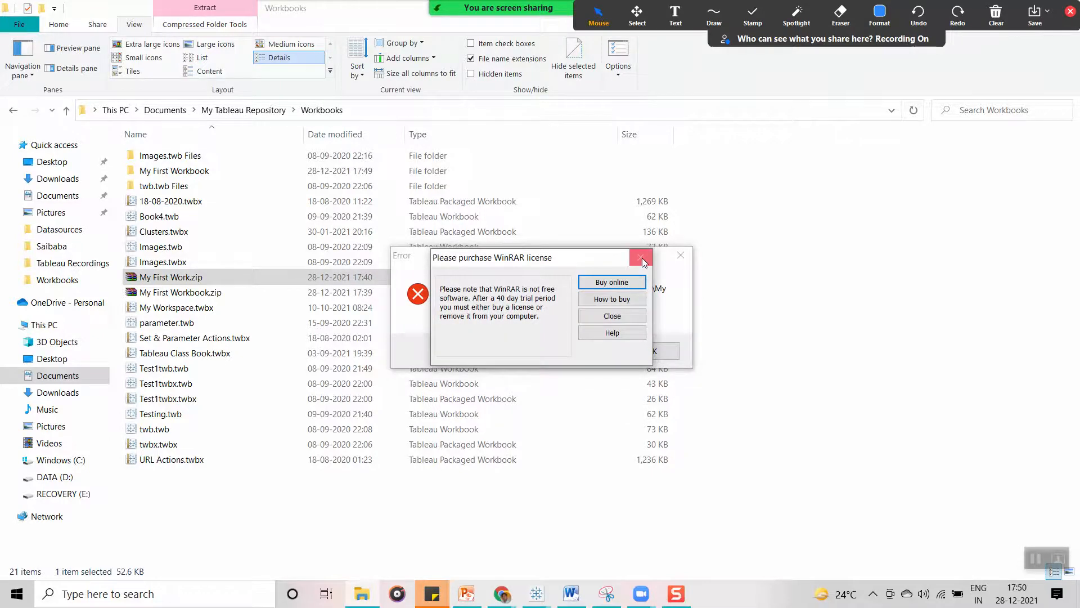
{"action": "left_click", "coordinate": [642, 258]}
{"action": "left_click", "coordinate": [652, 352]}
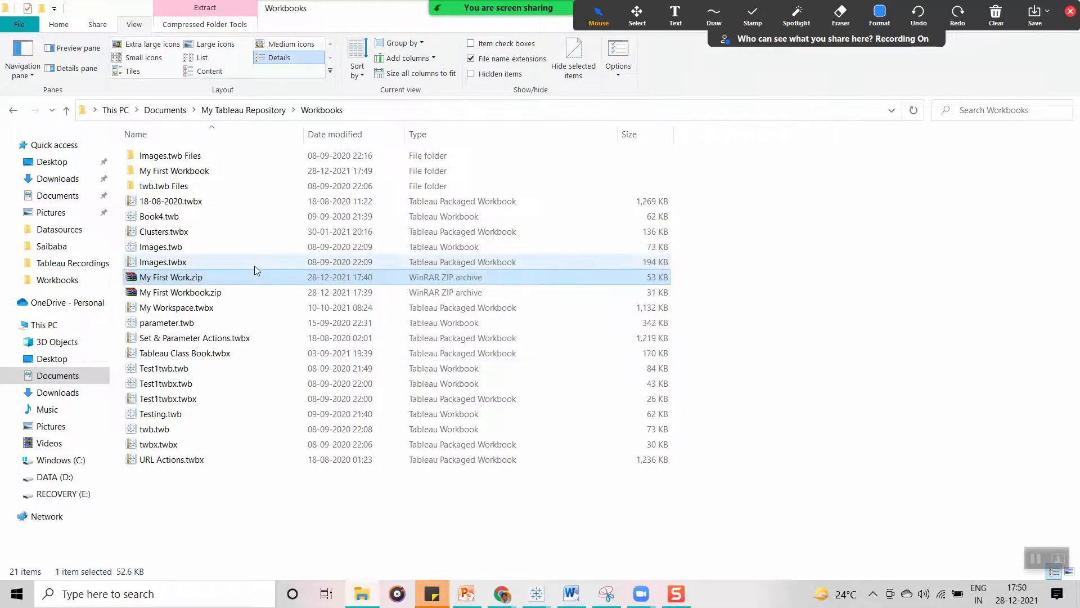
- Rename My First Work.zip as My First Work.twb, accepting the extension change
{"action": "right_click", "coordinate": [174, 281]}
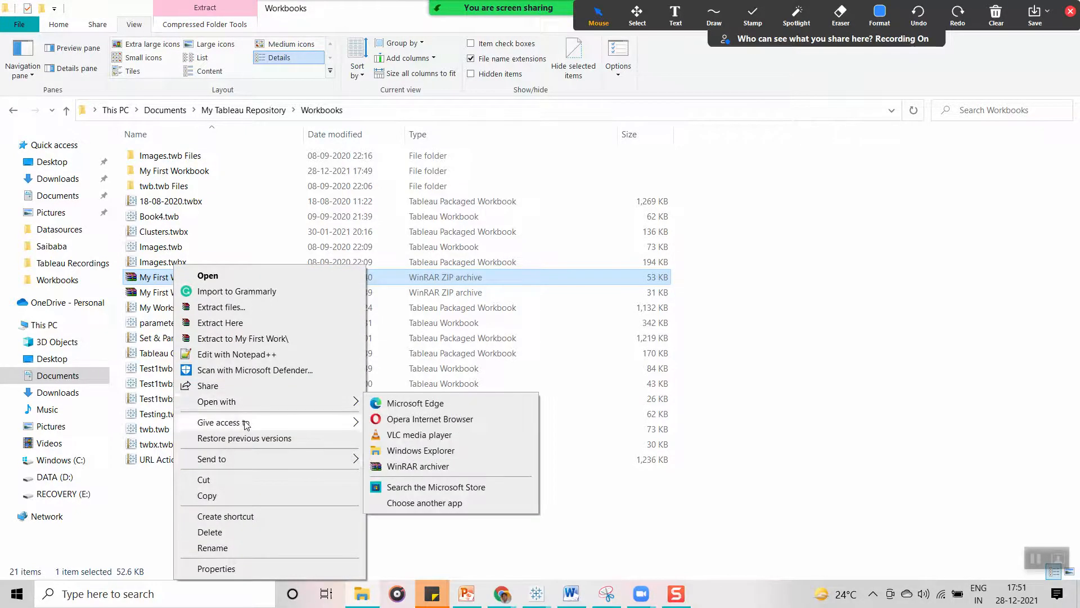
{"action": "left_click", "coordinate": [232, 548]}
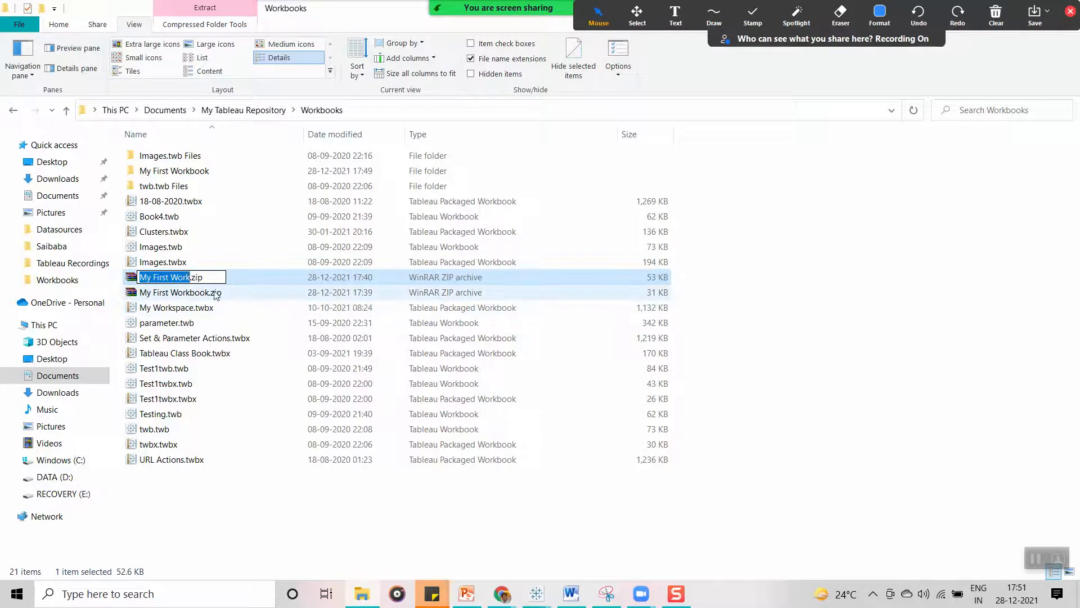
{"action": "left_click", "coordinate": [210, 278]}
{"action": "key", "text": "BackSpace"}
{"action": "key", "text": "BackSpace"}
{"action": "key", "text": "BackSpace"}
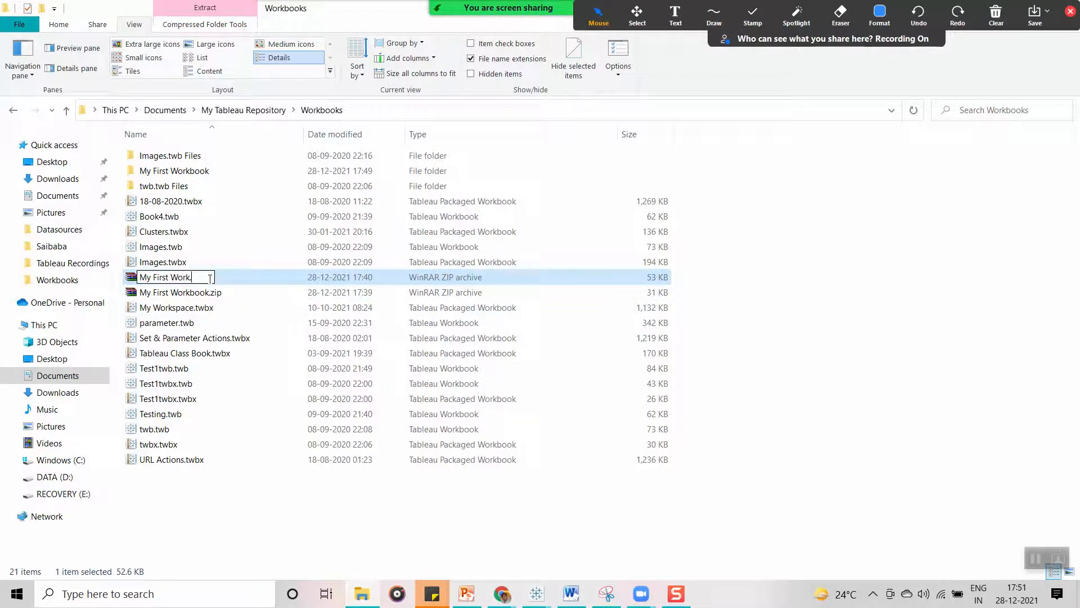
{"action": "type", "text": "twb"}
{"action": "key", "text": "Return"}
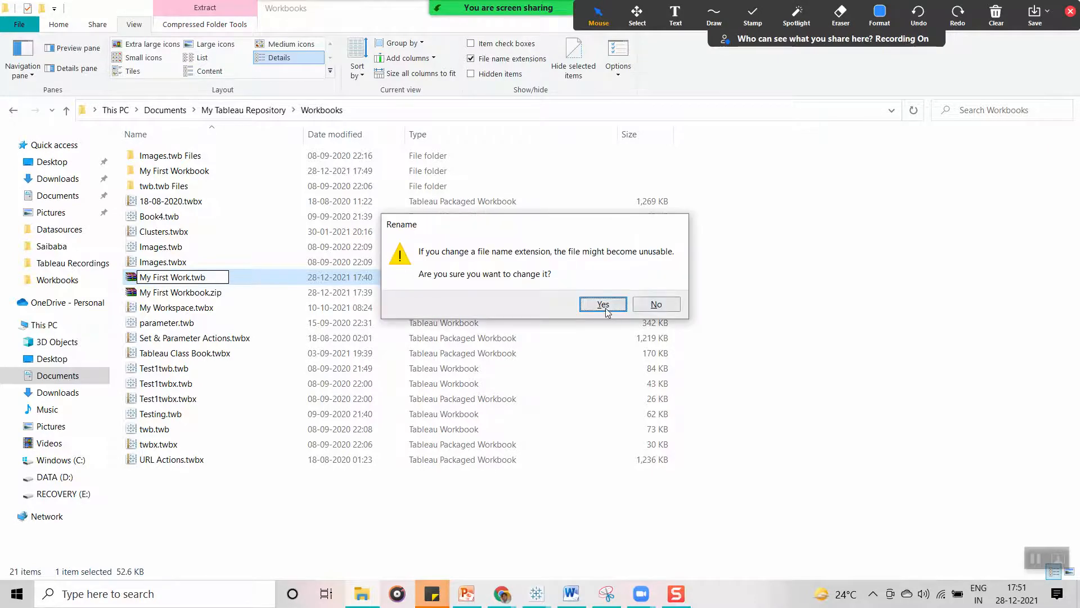
{"action": "left_click", "coordinate": [656, 304]}
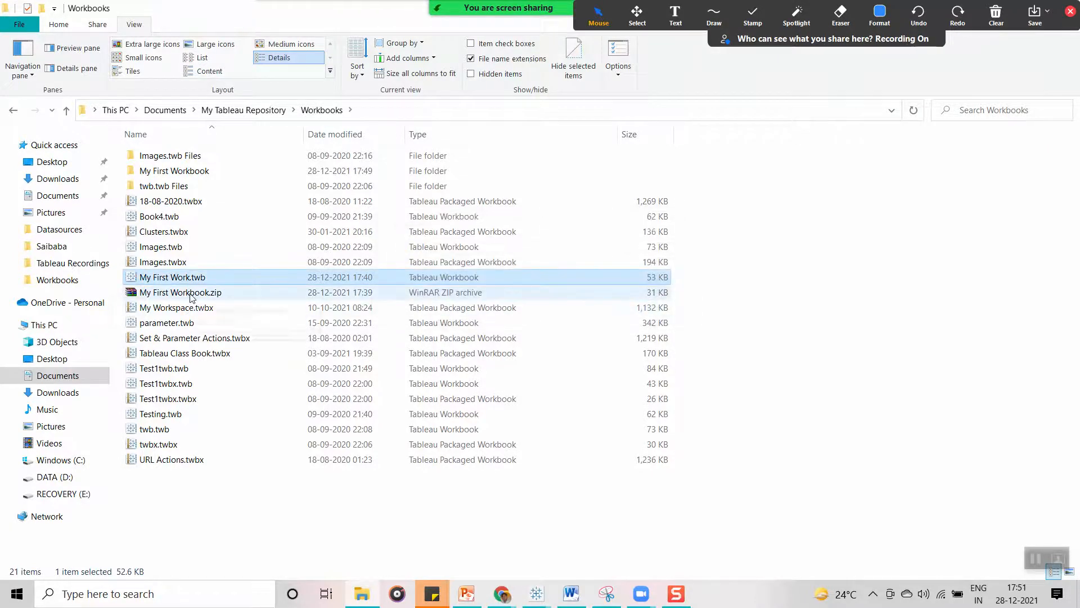
- Rename My First Workbook.zip as My First Workbook.twbx, accepting the extension change
{"action": "right_click", "coordinate": [190, 294]}
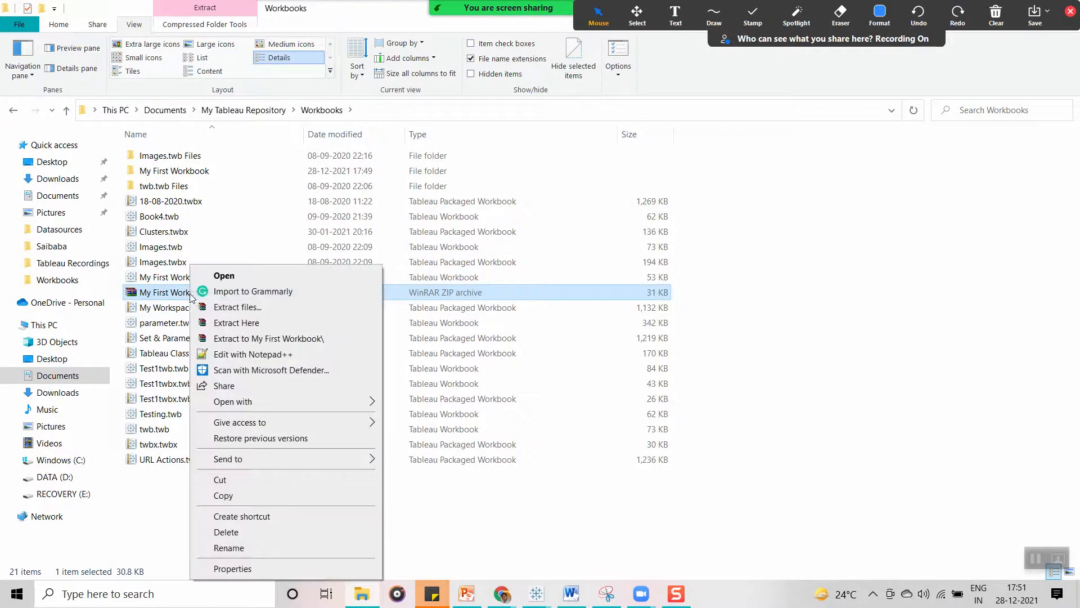
{"action": "left_click", "coordinate": [262, 550]}
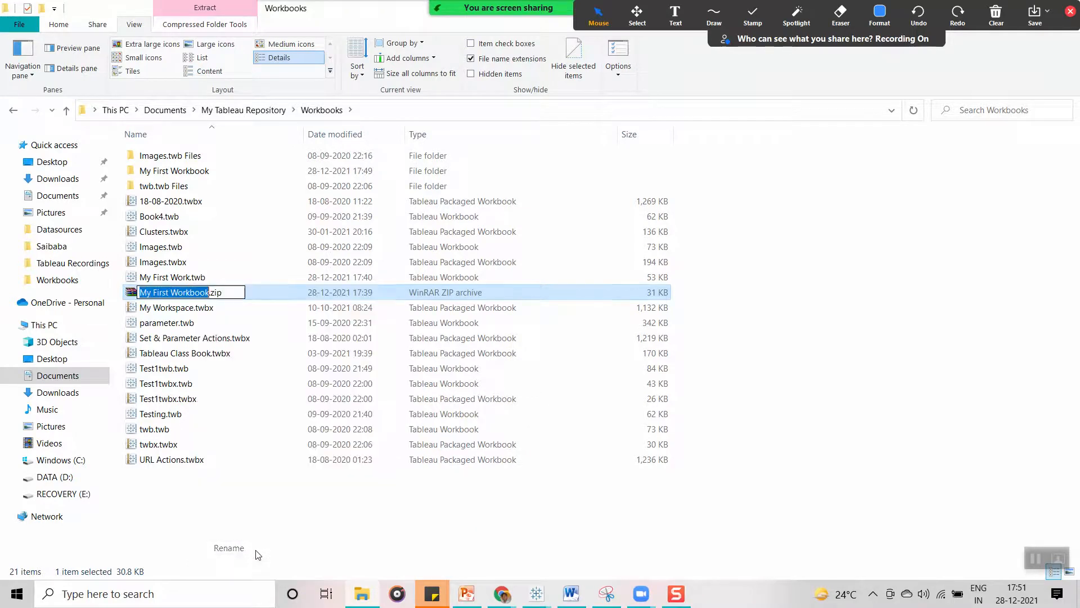
{"action": "left_click", "coordinate": [231, 291]}
{"action": "key", "text": "BackSpace"}
{"action": "key", "text": "BackSpace"}
{"action": "key", "text": "BackSpace"}
{"action": "type", "text": "twbx"}
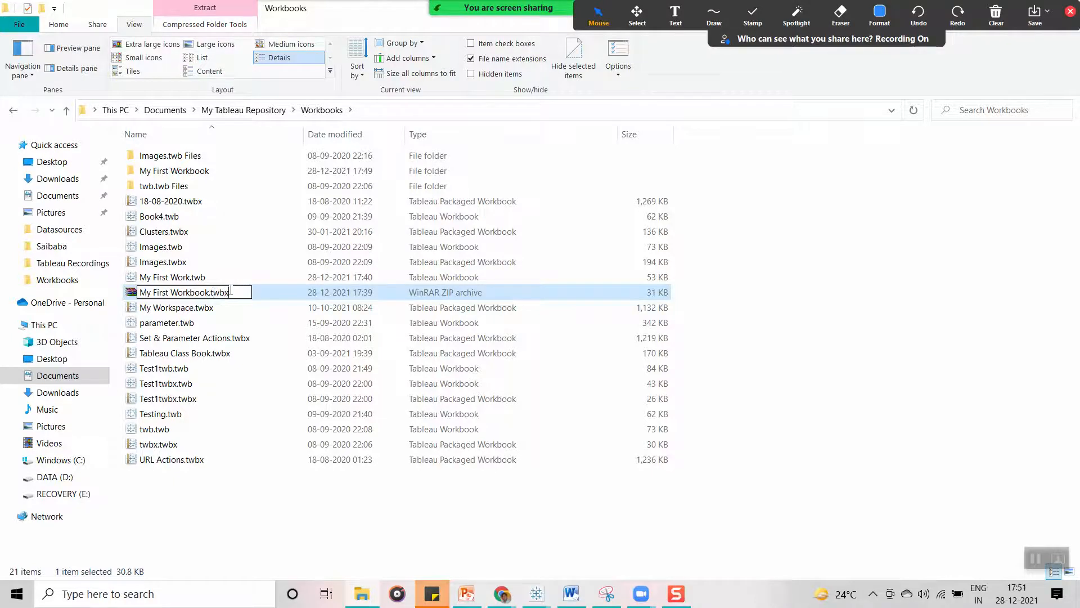
{"action": "key", "text": "Return"}
{"action": "left_click", "coordinate": [602, 304]}
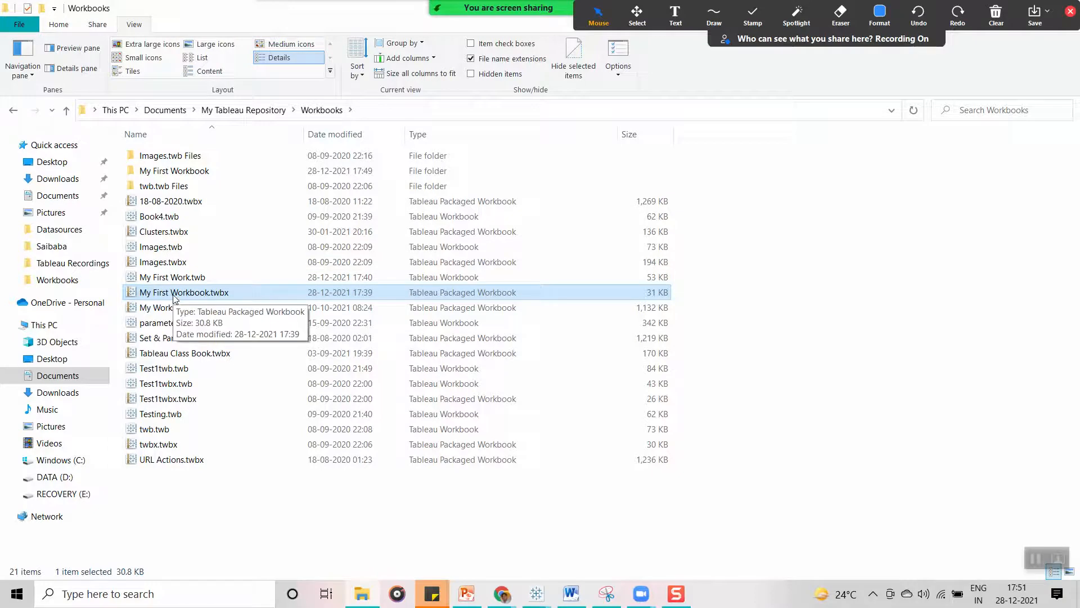
- Check the contents of the My First Workbook folder, and compress the folder into My First Workbook.rar
{"action": "double_click", "coordinate": [174, 171]}
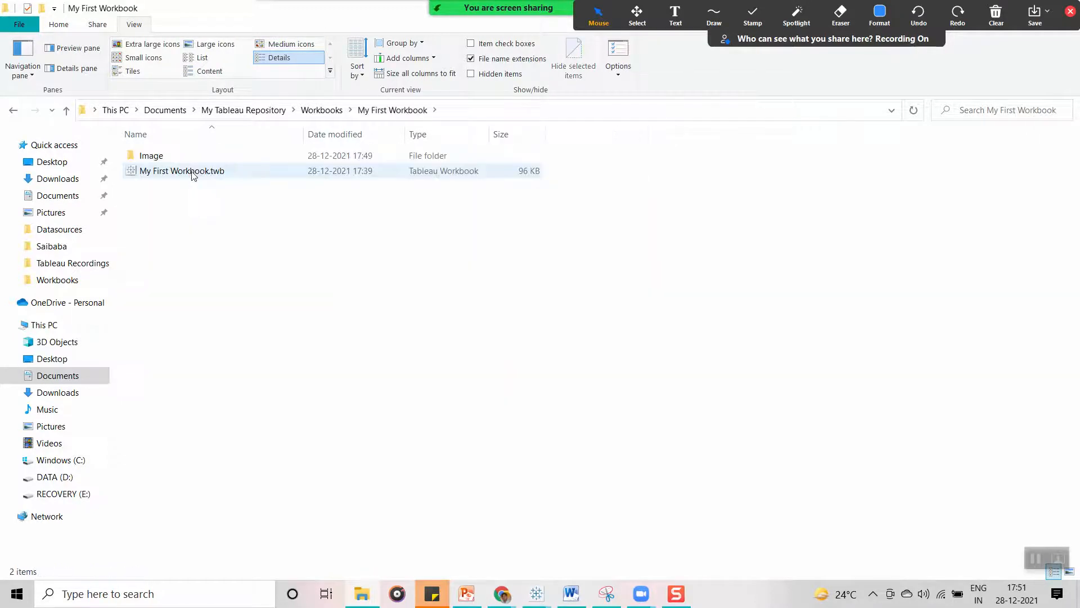
{"action": "left_click", "coordinate": [322, 110]}
{"action": "right_click", "coordinate": [160, 174]}
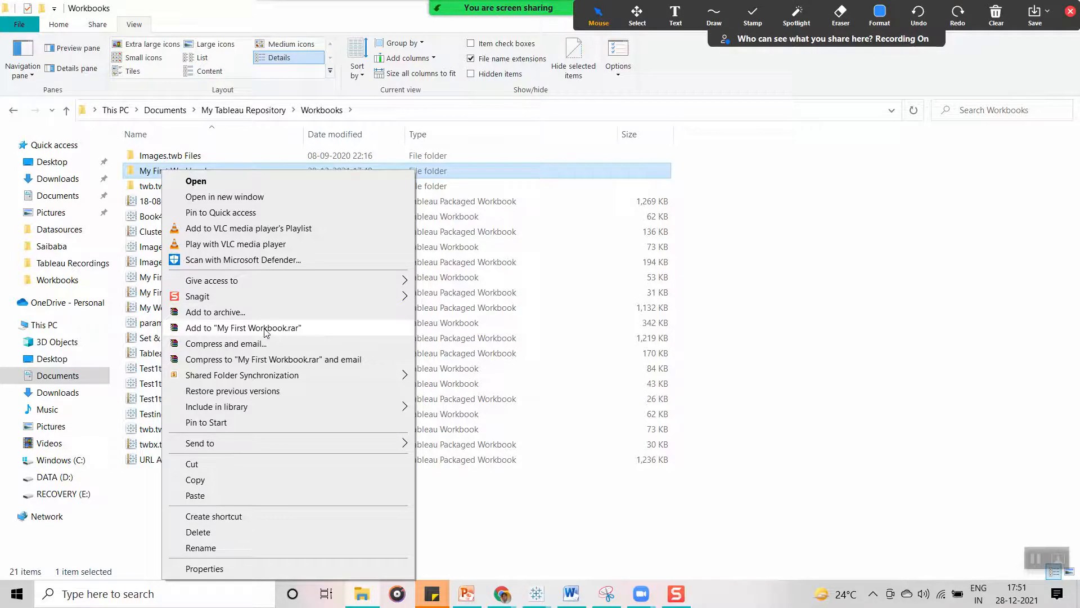
{"action": "left_click", "coordinate": [265, 328]}
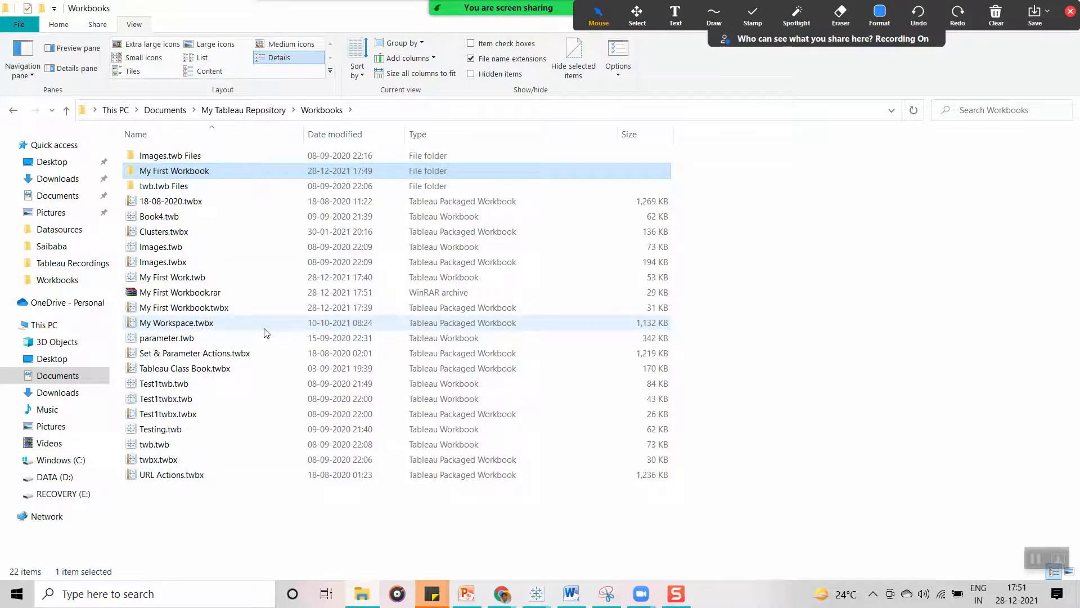
- Change the extension of My First Workbook.rar to .twbx, accepting the extension change and the suggested name My First Workbook (2).twbx
{"action": "right_click", "coordinate": [181, 296]}
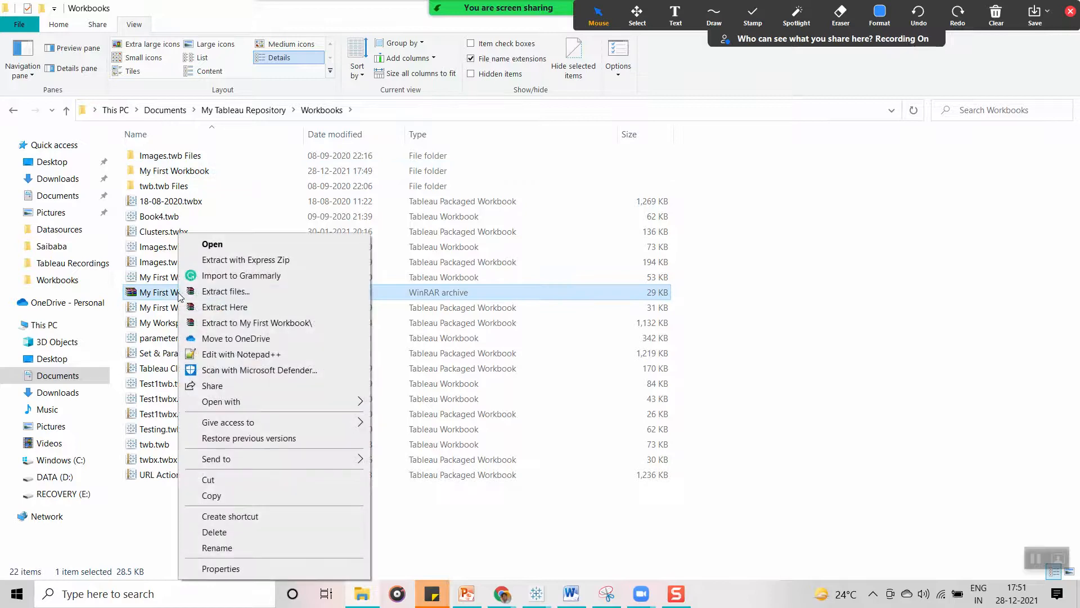
{"action": "left_click", "coordinate": [255, 548]}
{"action": "left_click", "coordinate": [227, 294]}
{"action": "key", "text": "BackSpace"}
{"action": "key", "text": "BackSpace"}
{"action": "key", "text": "BackSpace"}
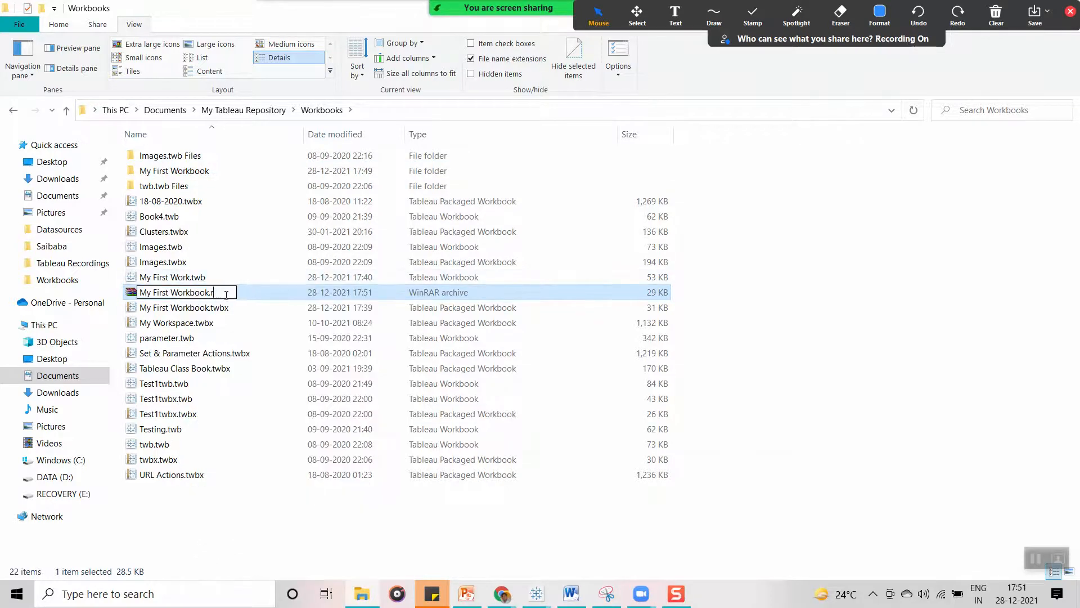
{"action": "type", "text": "twbx"}
{"action": "key", "text": "Return"}
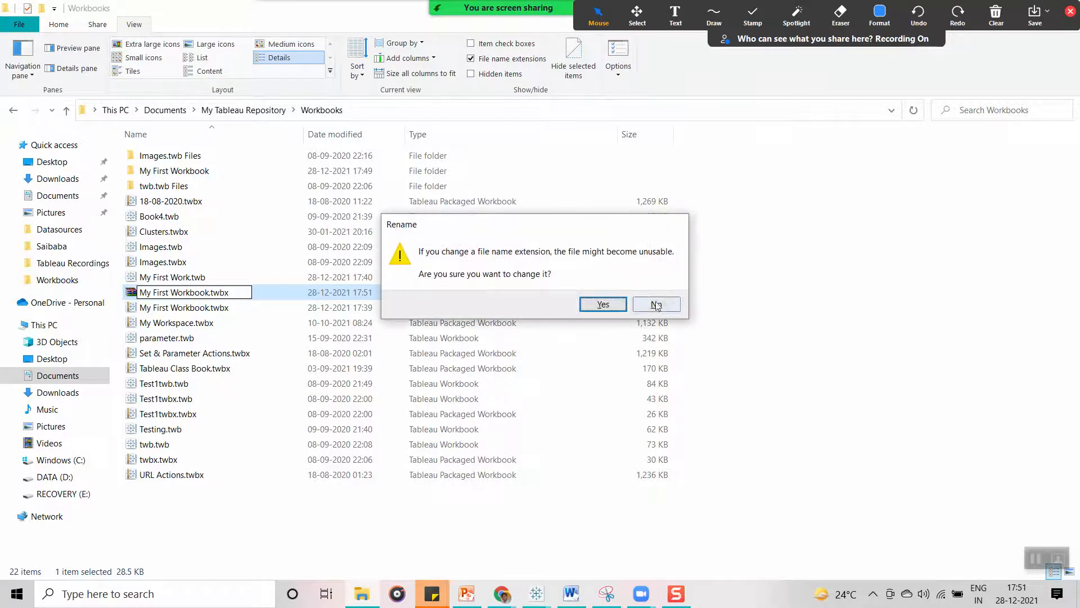
{"action": "left_click", "coordinate": [622, 305]}
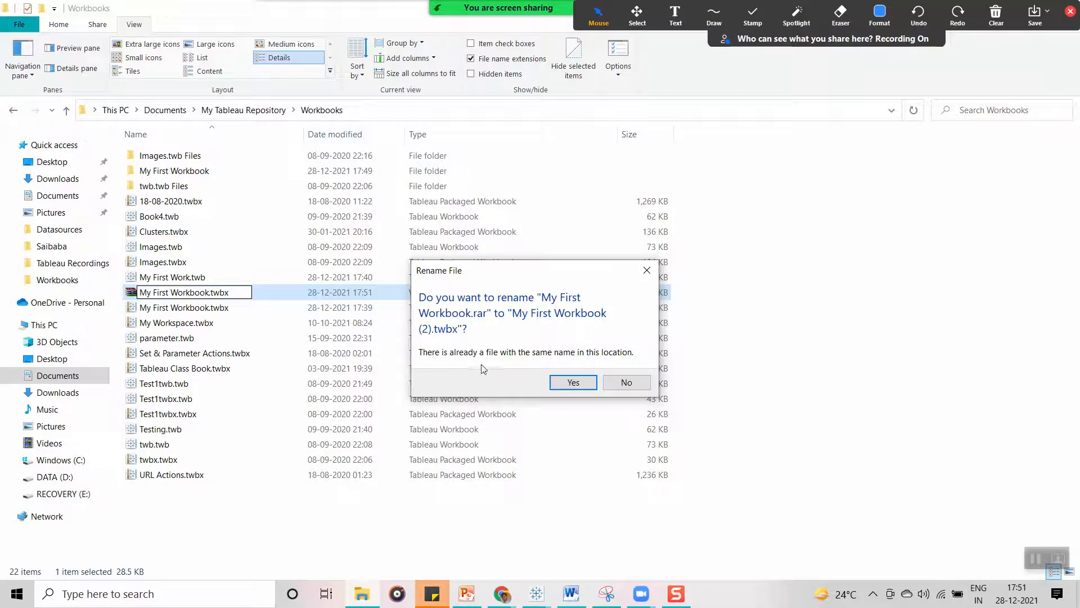
{"action": "left_click", "coordinate": [571, 384]}
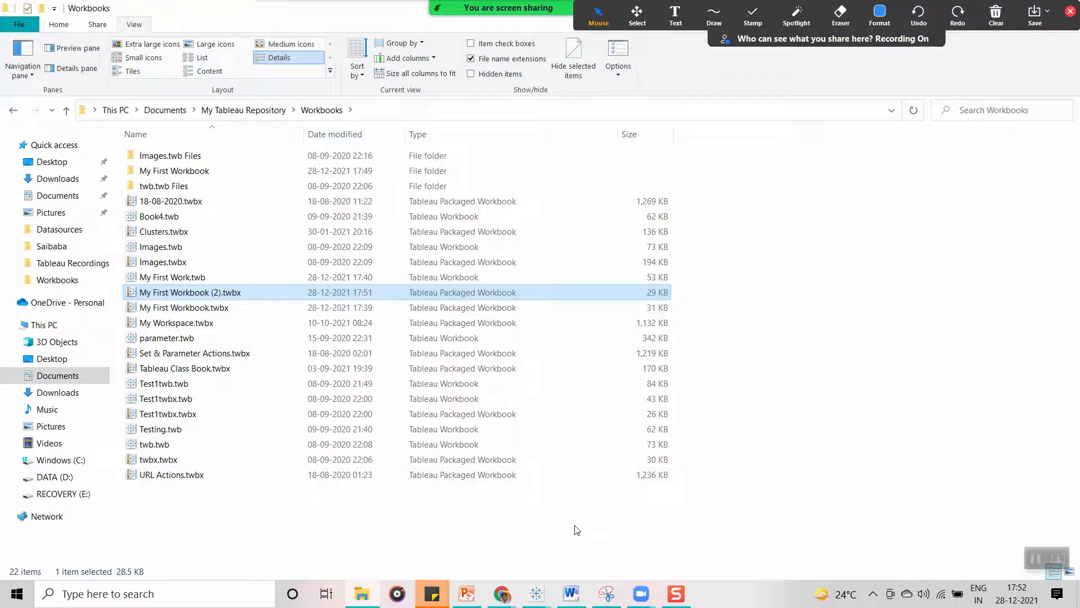
- Switch to the Google Meet call in Chrome, and mute and unmute the microphone
{"action": "left_click", "coordinate": [502, 594]}
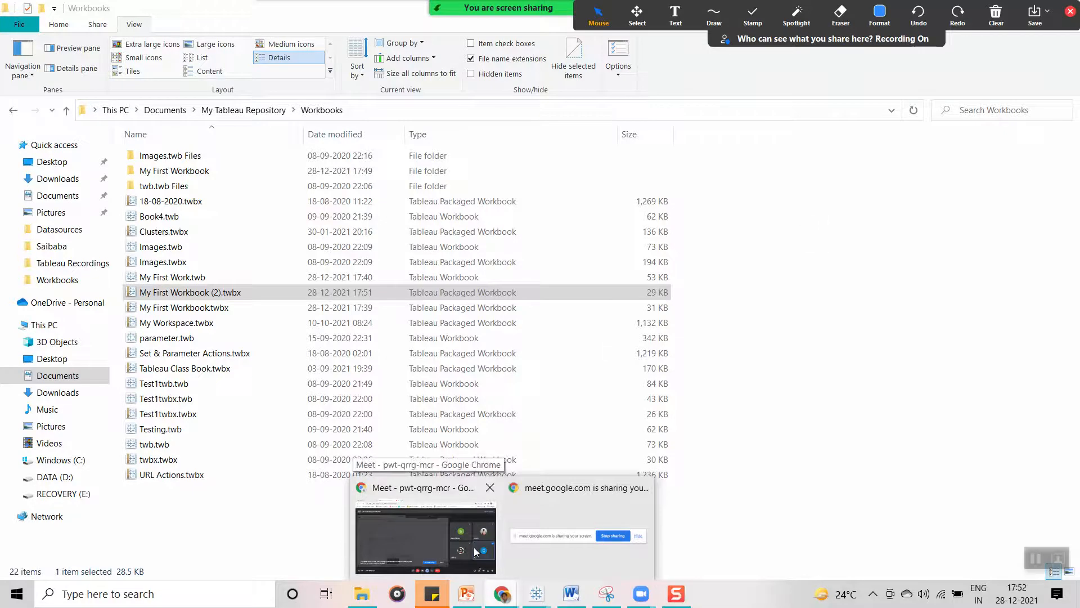
{"action": "left_click", "coordinate": [417, 528]}
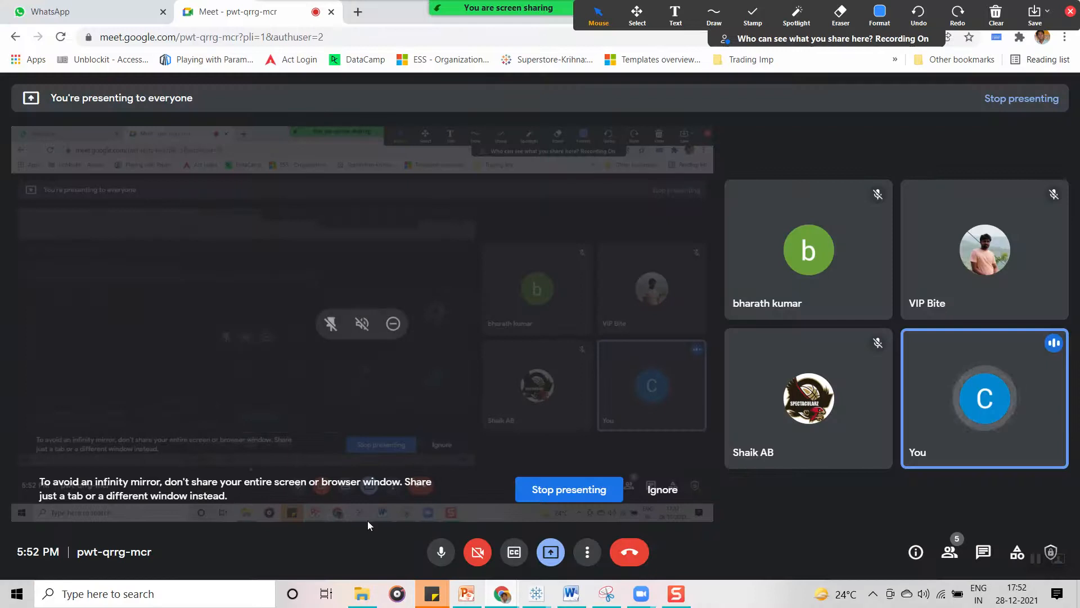
{"action": "left_click", "coordinate": [441, 553]}
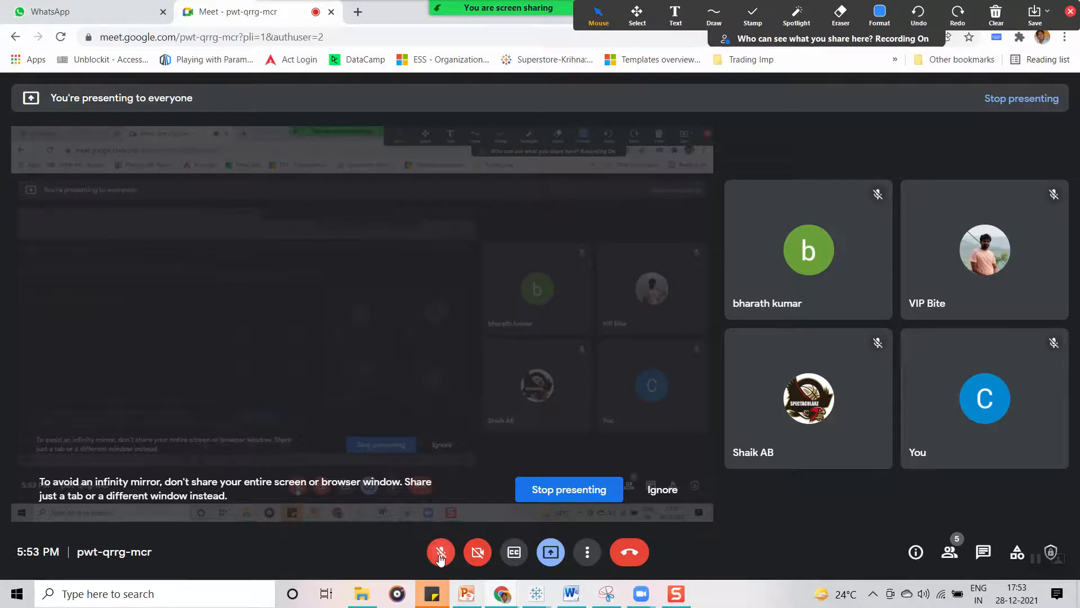
{"action": "left_click", "coordinate": [440, 554]}
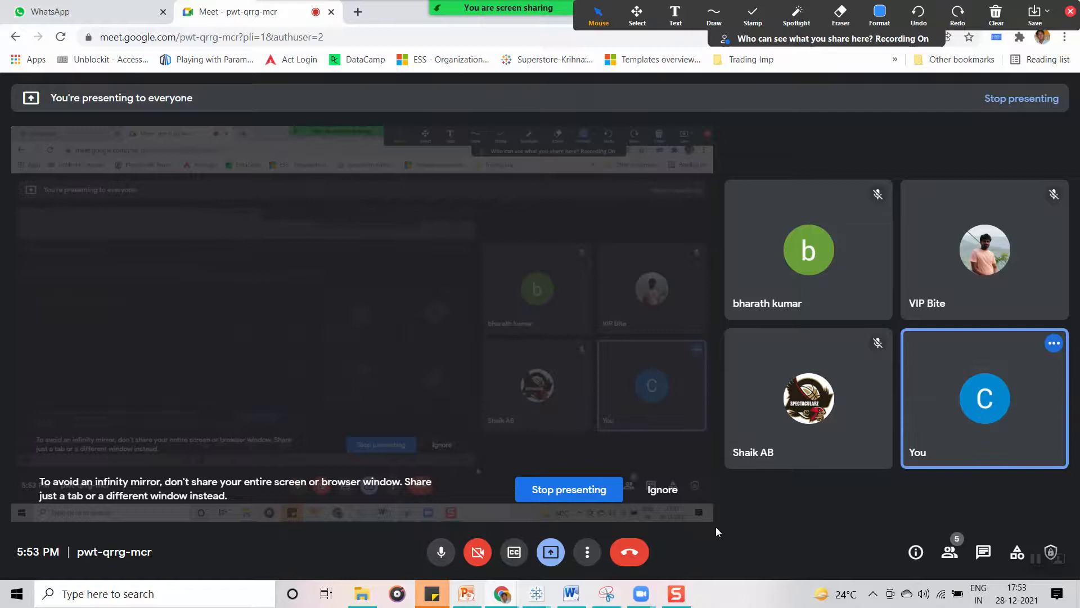
- Switch to the PowerPoint slide Different File Types and highlight the .hyper and .tde extensions in the Extract paragraph
{"action": "left_click", "coordinate": [461, 598]}
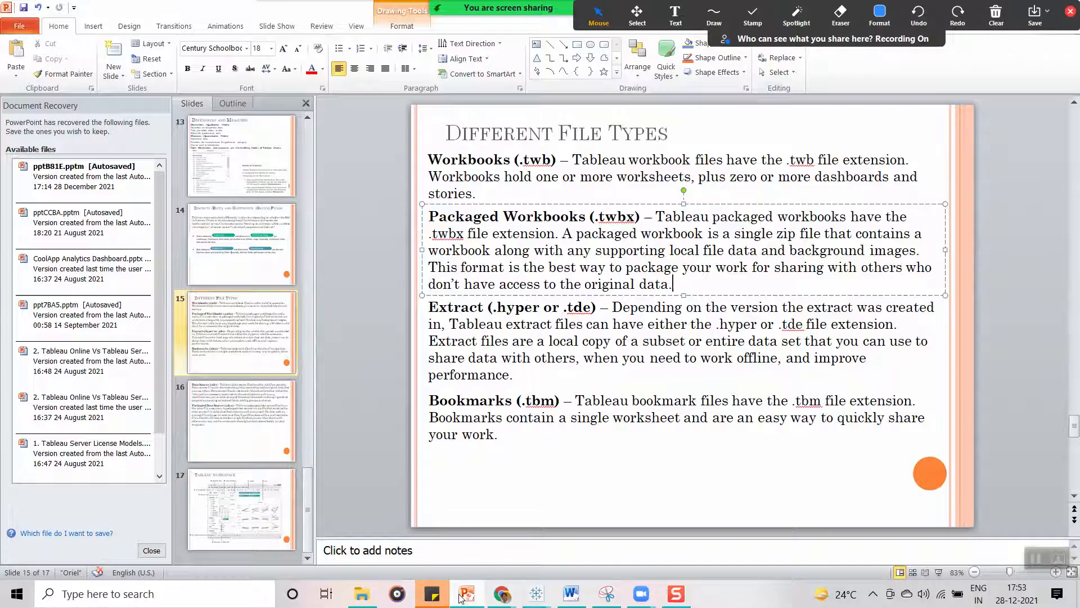
{"action": "left_click", "coordinate": [571, 319]}
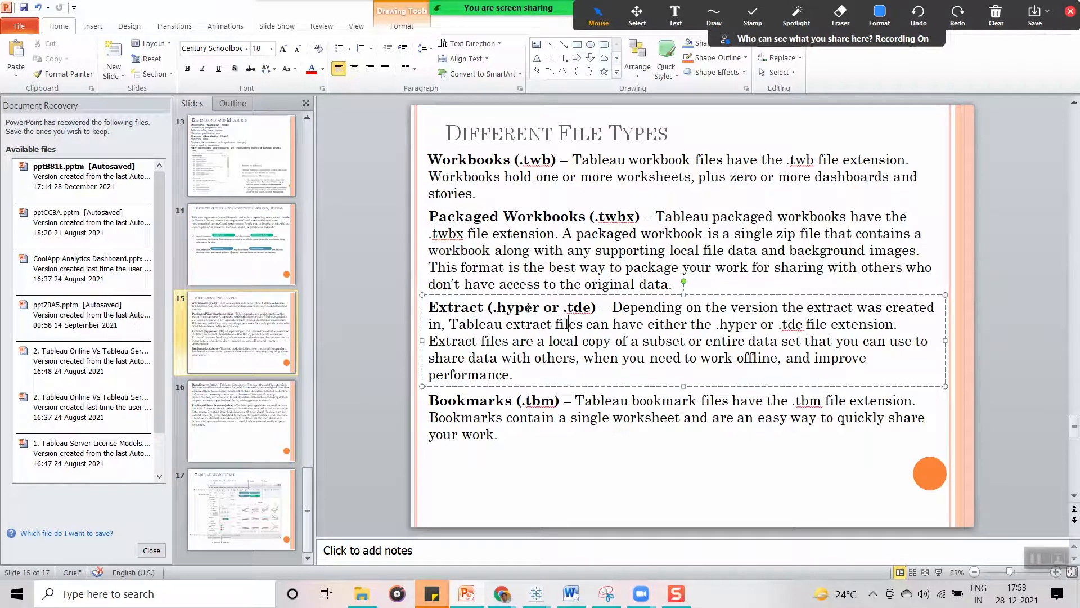
{"action": "left_click_drag", "start_coordinate": [429, 307], "coordinate": [524, 308]}
{"action": "left_click", "coordinate": [490, 307]}
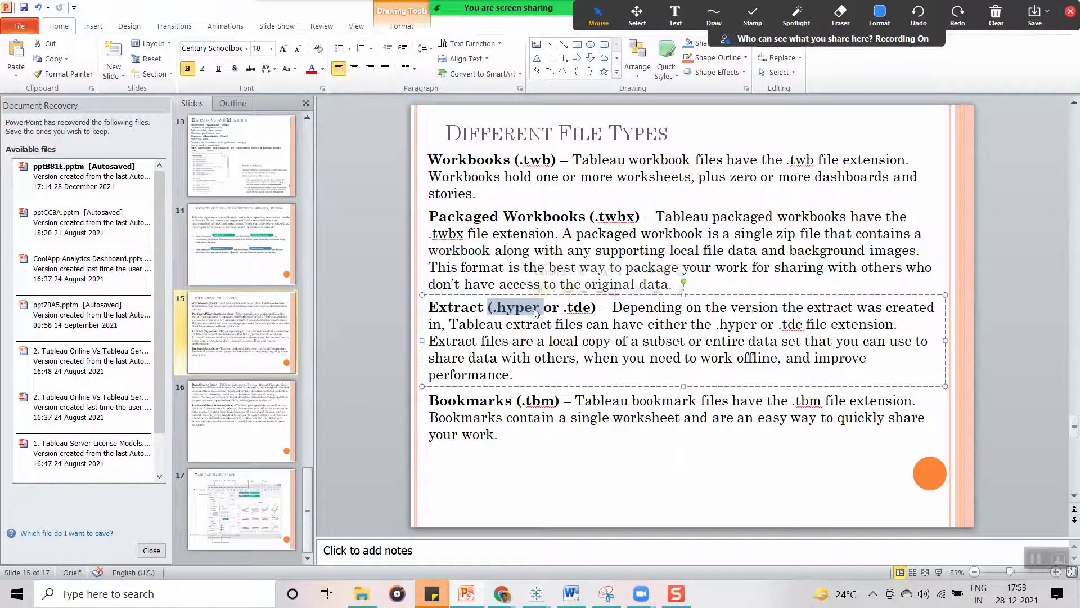
{"action": "left_click_drag", "start_coordinate": [563, 307], "coordinate": [591, 308]}
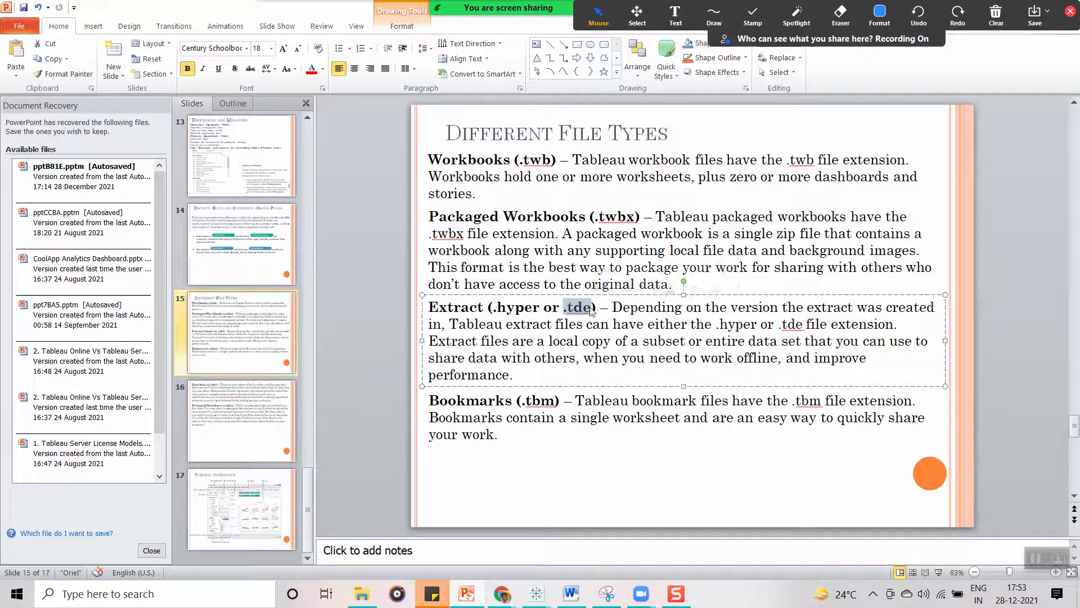
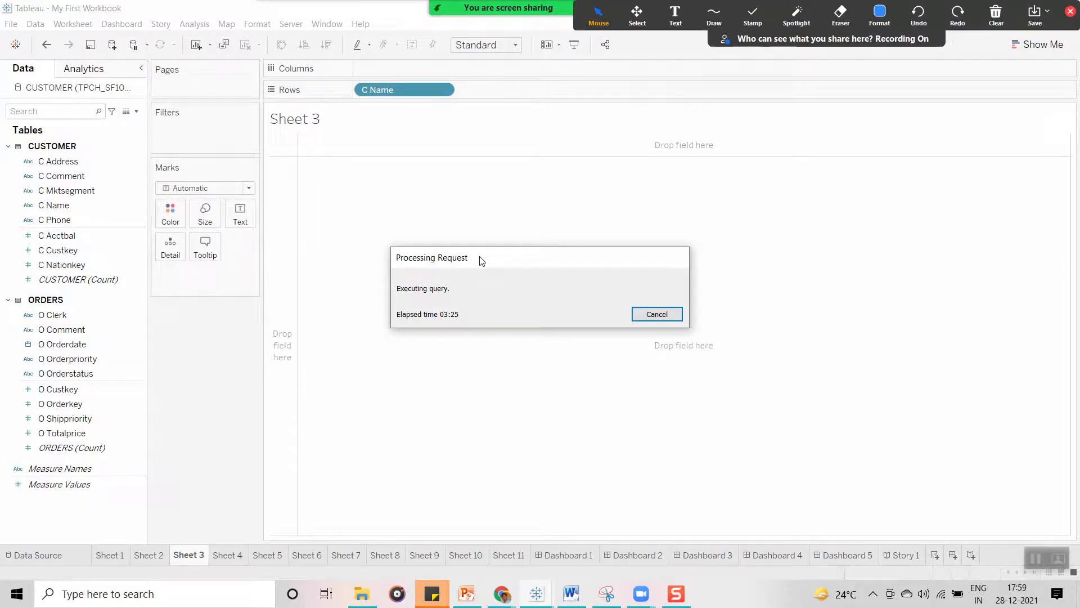
{"action": "left_click_drag", "start_coordinate": [481, 261], "coordinate": [382, 263]}
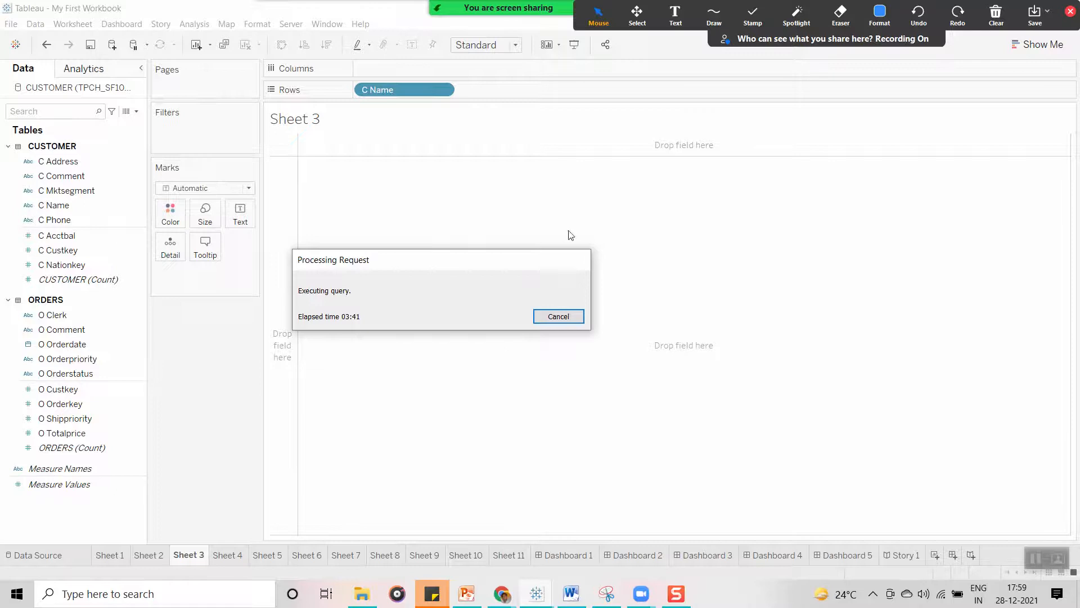
- Cancel the running query on Sheet 3, switch to File Explorer and open the Datasources folder in My Tableau Repository
{"action": "left_click", "coordinate": [560, 317]}
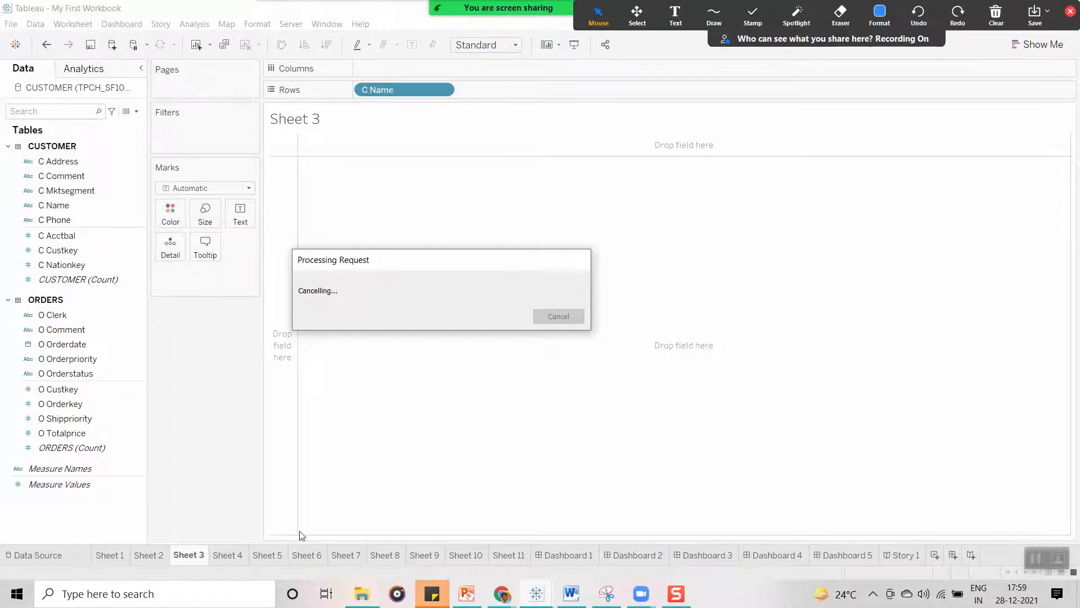
{"action": "left_click", "coordinate": [363, 595]}
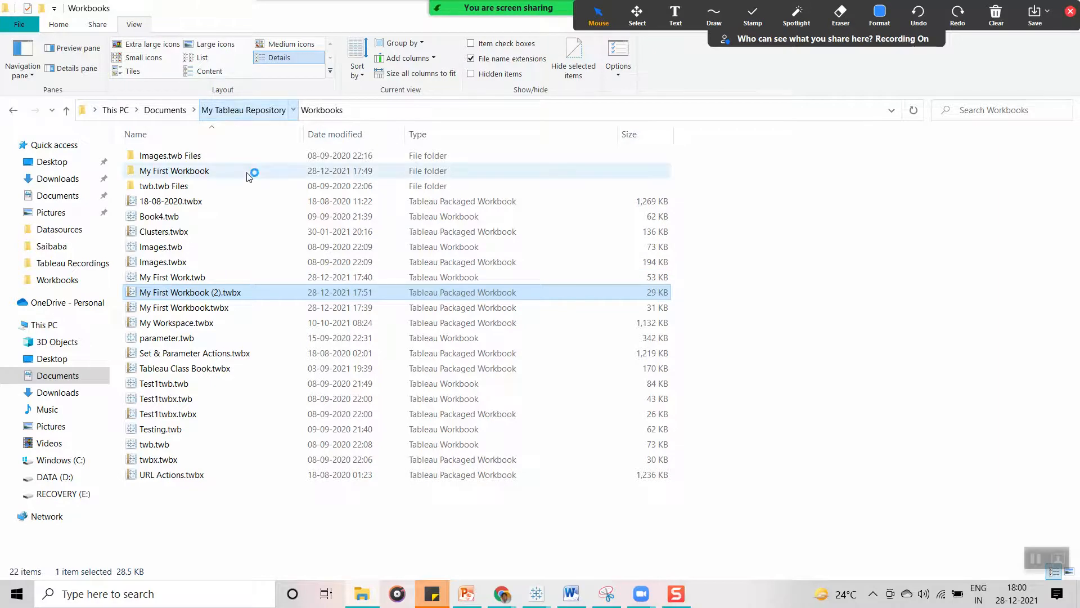
{"action": "key", "text": "alt+Up"}
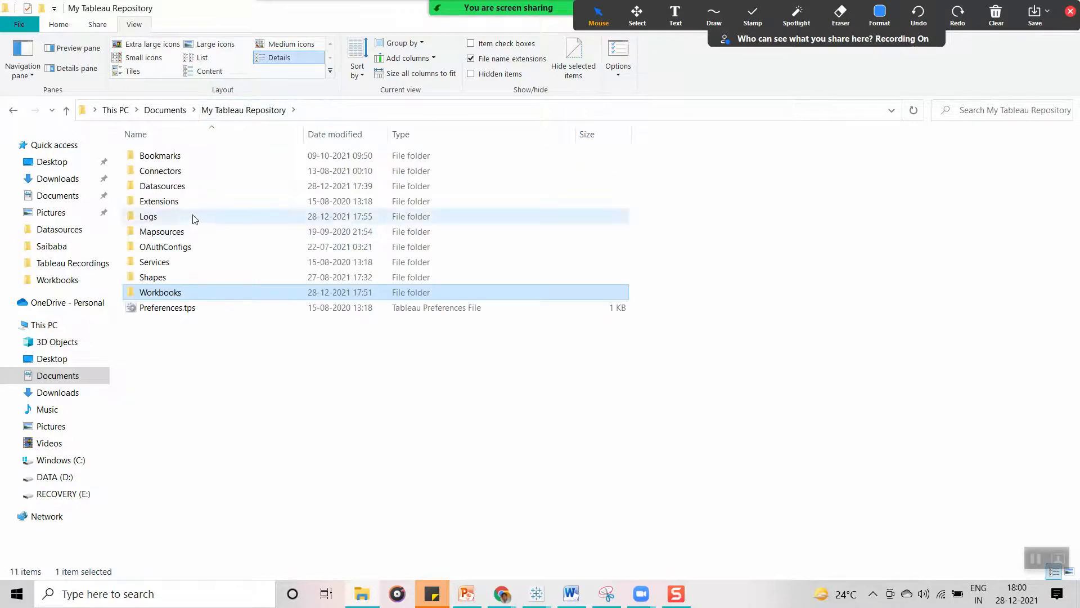
{"action": "left_click", "coordinate": [169, 186]}
{"action": "double_click", "coordinate": [169, 186]}
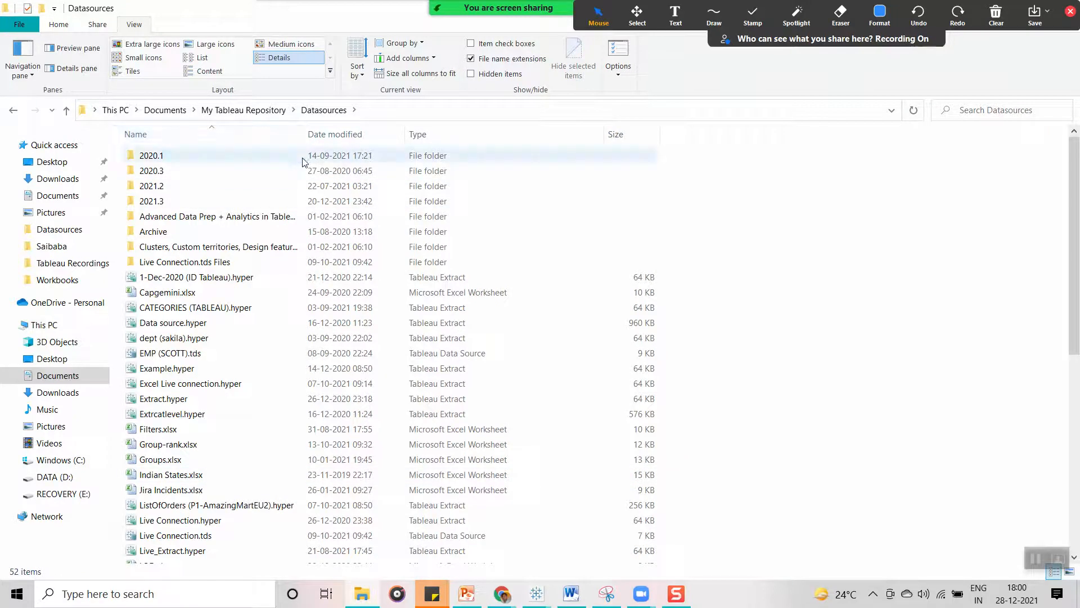
- Widen the Name column and examine the Tableau Extract files, including CATEGORIES (TABLEAU).hyper, Data source.hyper, dept (sakila).hyper and Example.hyper
{"action": "left_click_drag", "start_coordinate": [302, 129], "coordinate": [392, 123]}
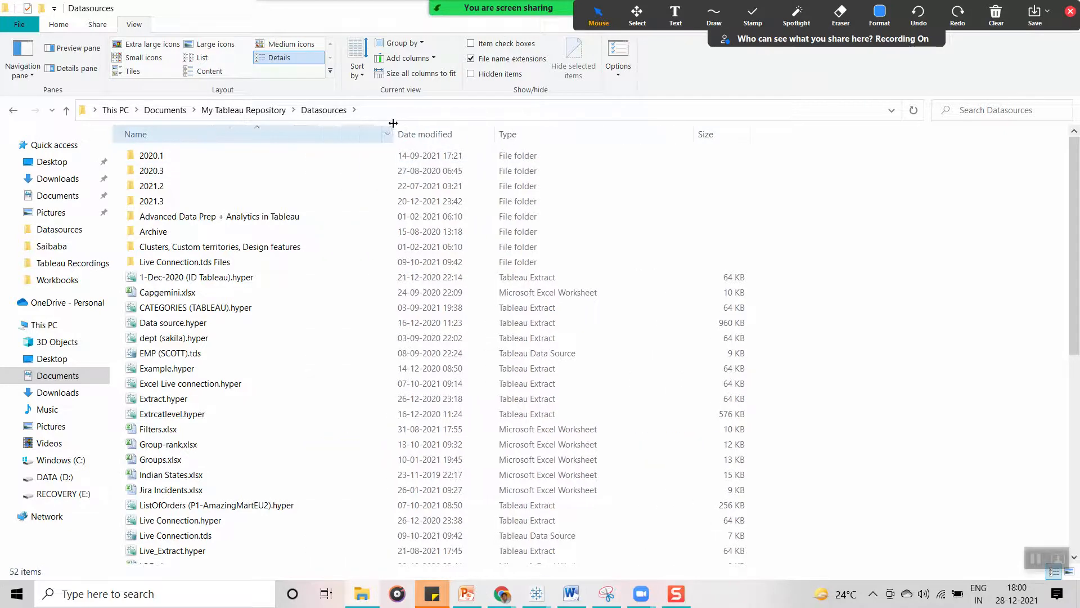
{"action": "left_click", "coordinate": [545, 280]}
{"action": "left_click", "coordinate": [542, 308], "text": "ctrl"}
{"action": "left_click", "coordinate": [544, 326], "text": "ctrl"}
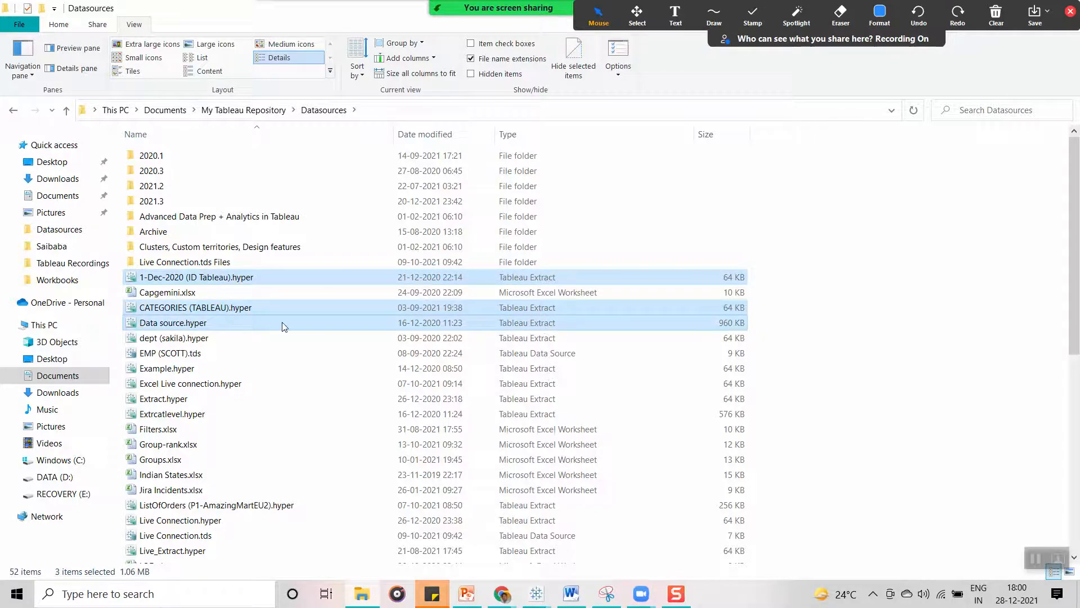
{"action": "left_click", "coordinate": [251, 307]}
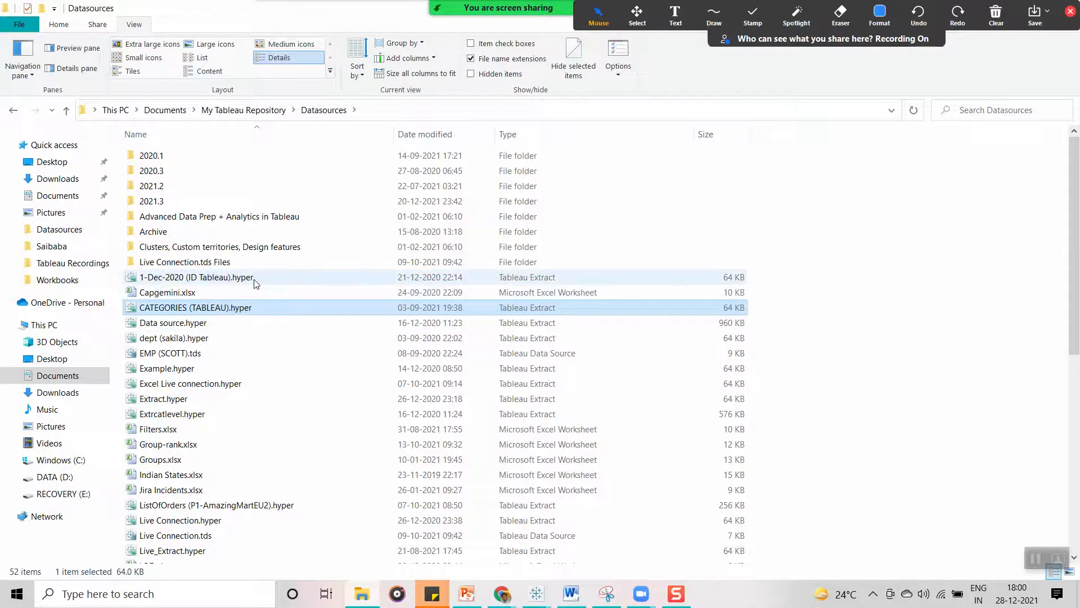
{"action": "left_click", "coordinate": [255, 280]}
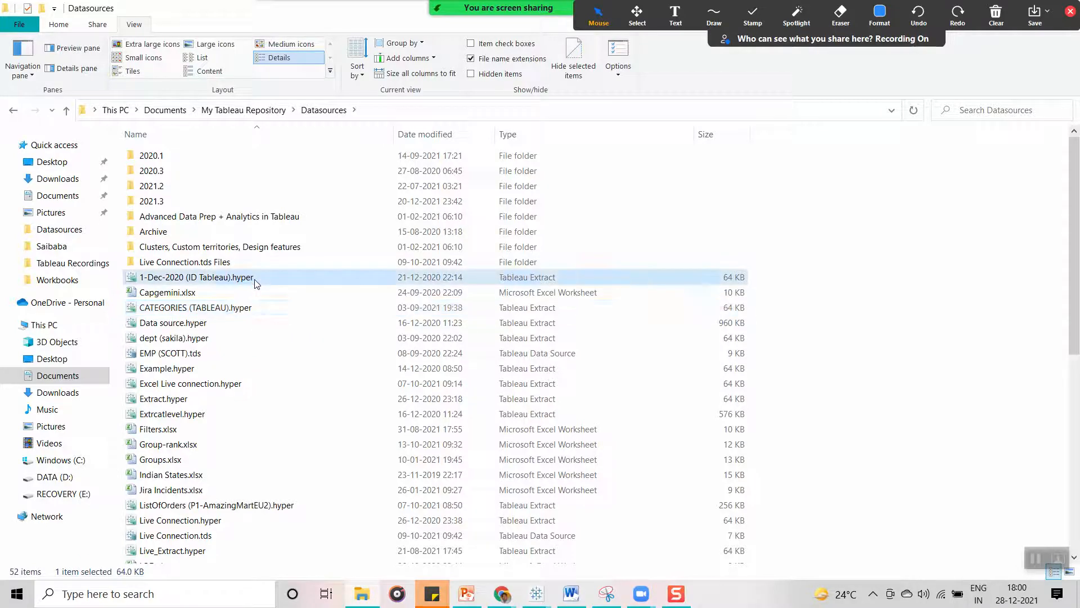
{"action": "left_click", "coordinate": [253, 307]}
{"action": "left_click", "coordinate": [223, 325]}
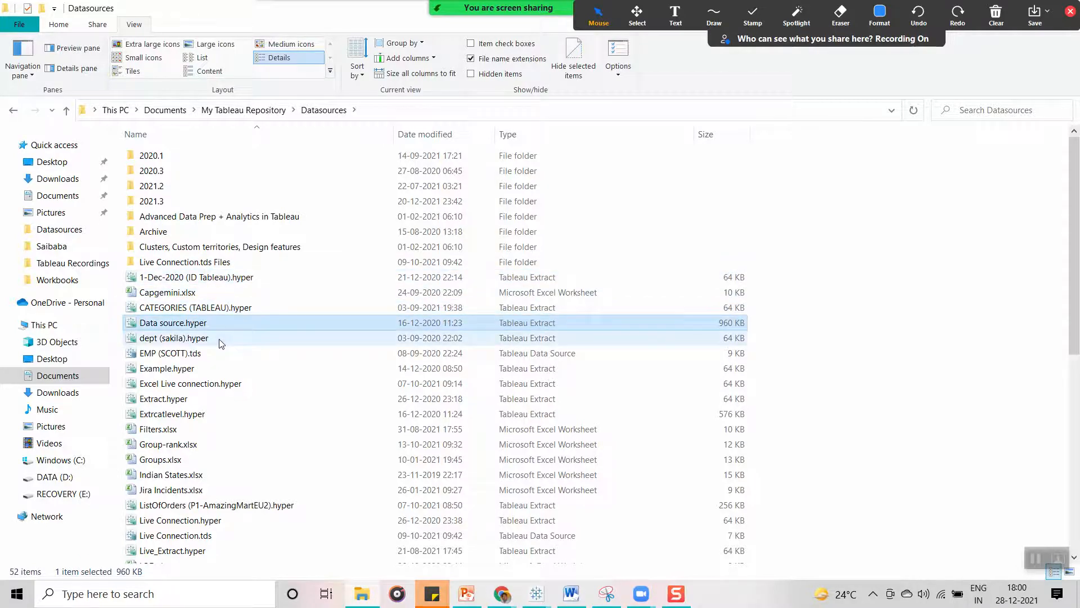
{"action": "left_click", "coordinate": [219, 339]}
{"action": "left_click", "coordinate": [209, 369]}
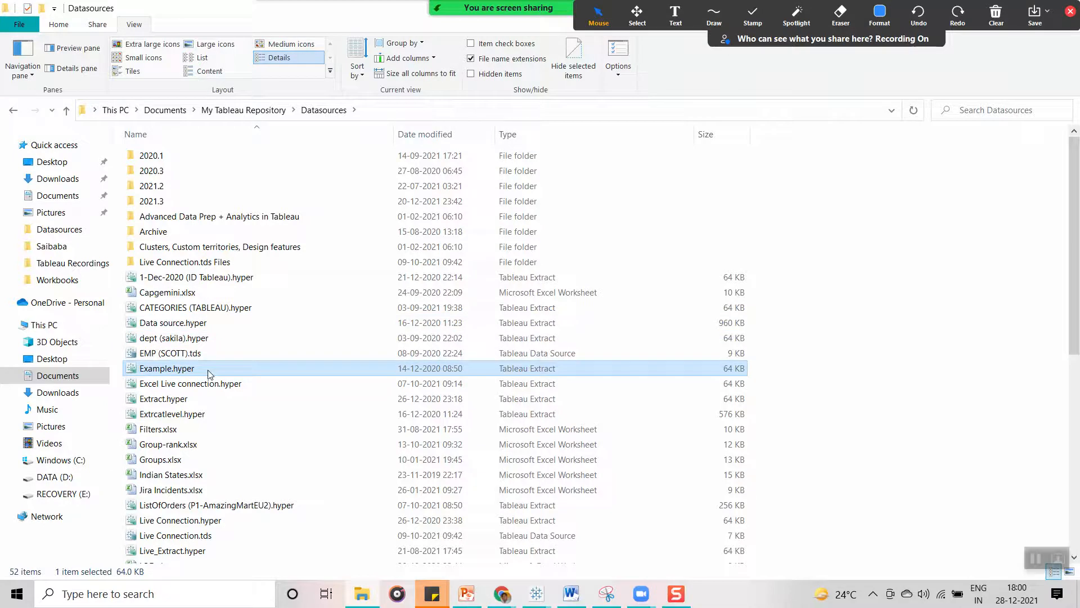
{"action": "left_click", "coordinate": [214, 323]}
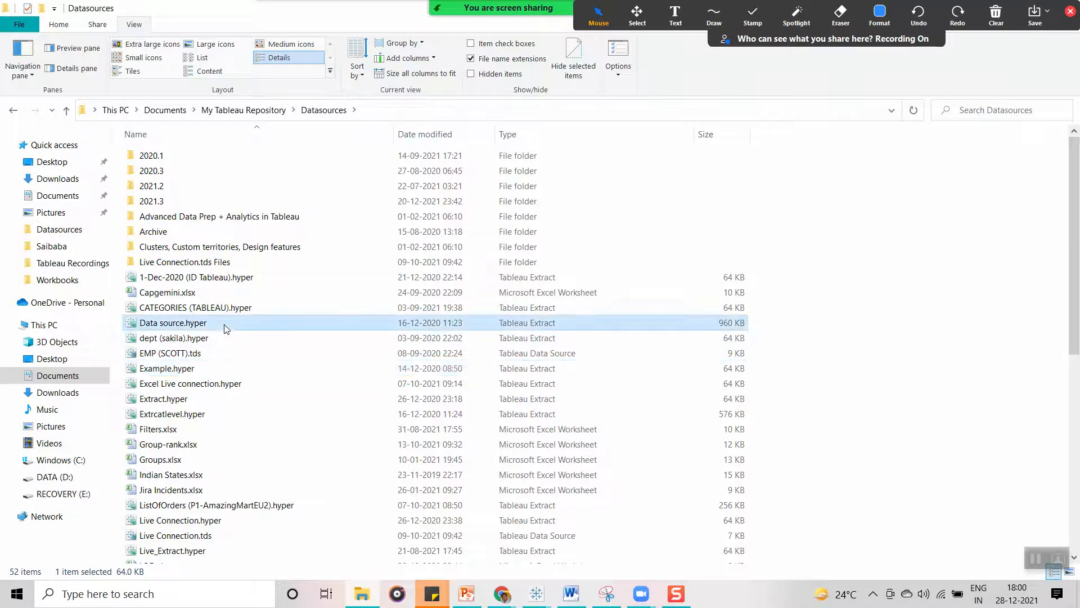
{"action": "left_click", "coordinate": [217, 339]}
{"action": "left_click", "coordinate": [210, 367]}
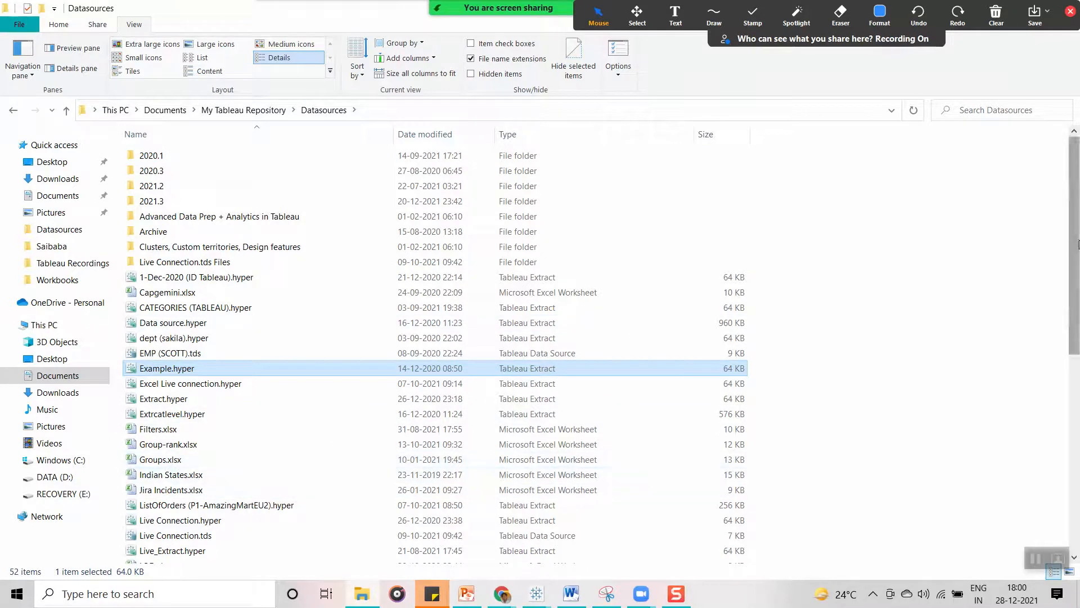
- Look through the full Datasources file list, then single out 1-Dec-2020 (ID Tableau).hyper and CATEGORIES (TABLEAU).hyper
{"action": "left_click_drag", "start_coordinate": [1078, 243], "coordinate": [1078, 448]}
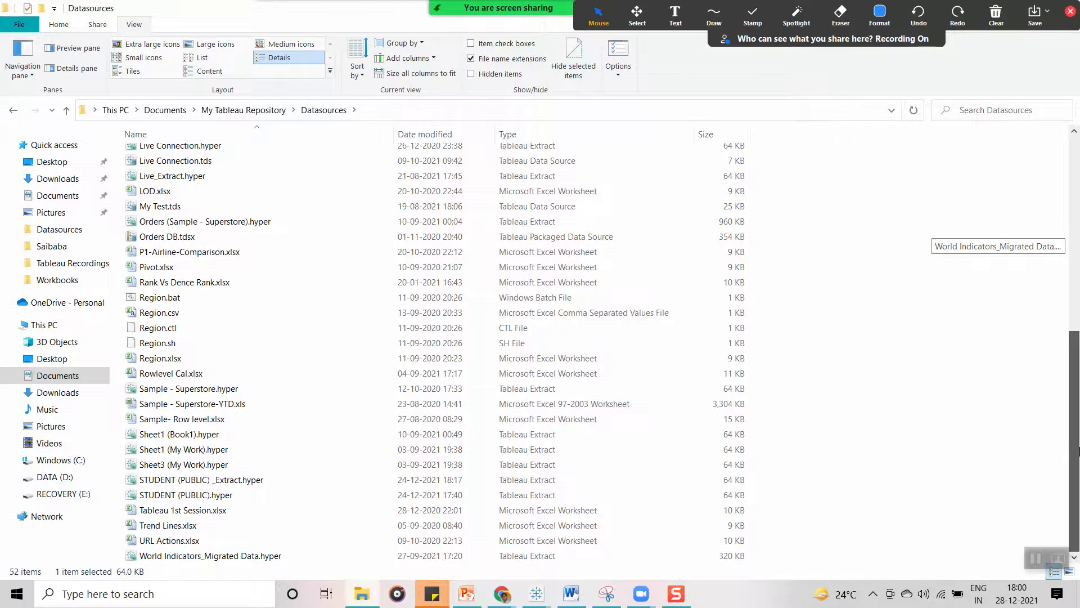
{"action": "left_click_drag", "start_coordinate": [1078, 450], "coordinate": [1078, 239]}
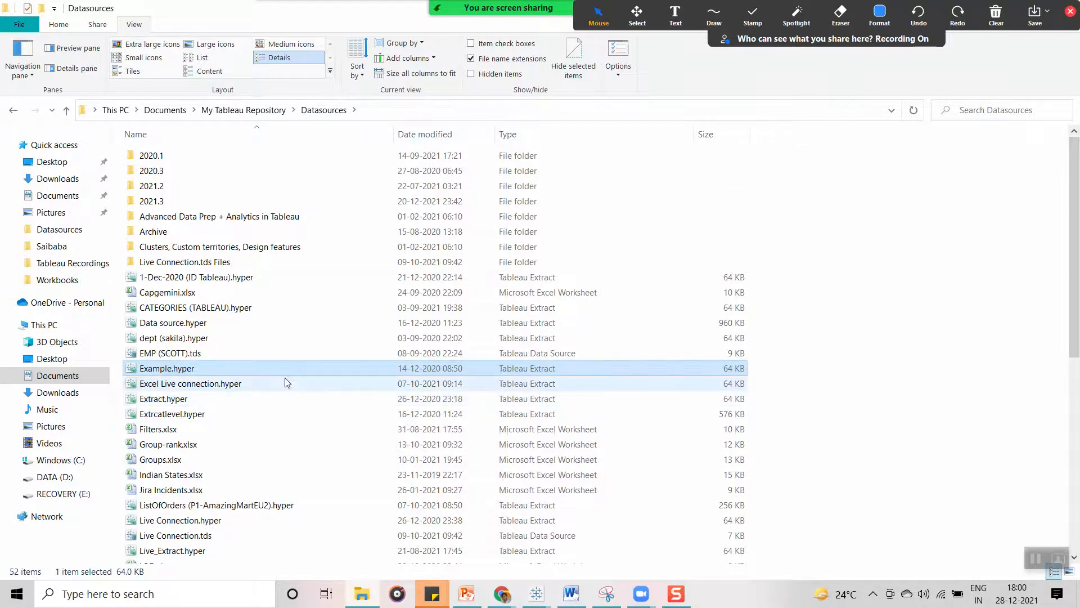
{"action": "left_click", "coordinate": [252, 285]}
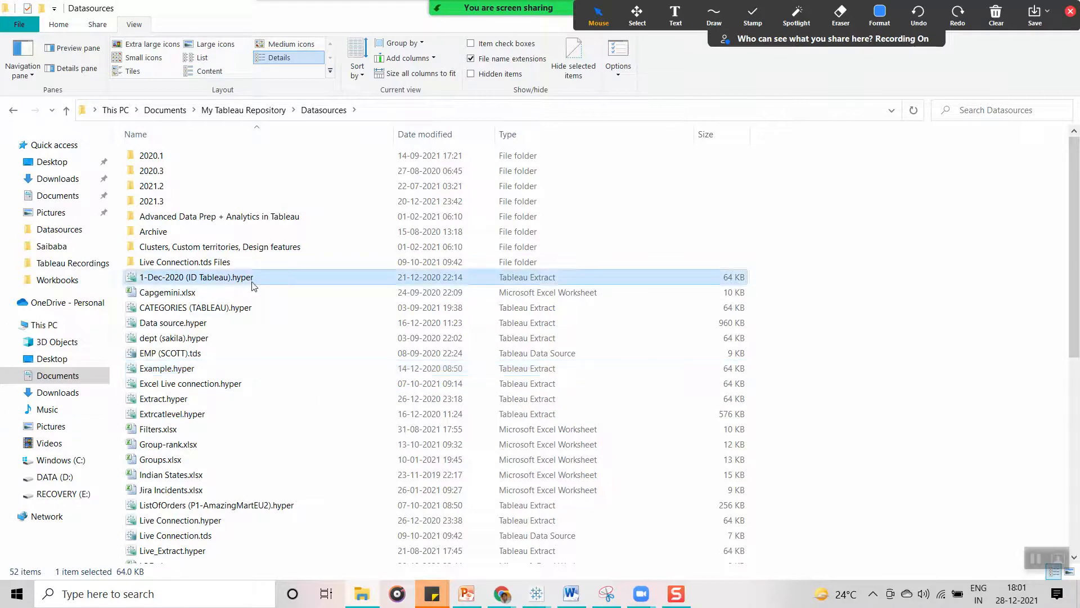
{"action": "left_click", "coordinate": [245, 310]}
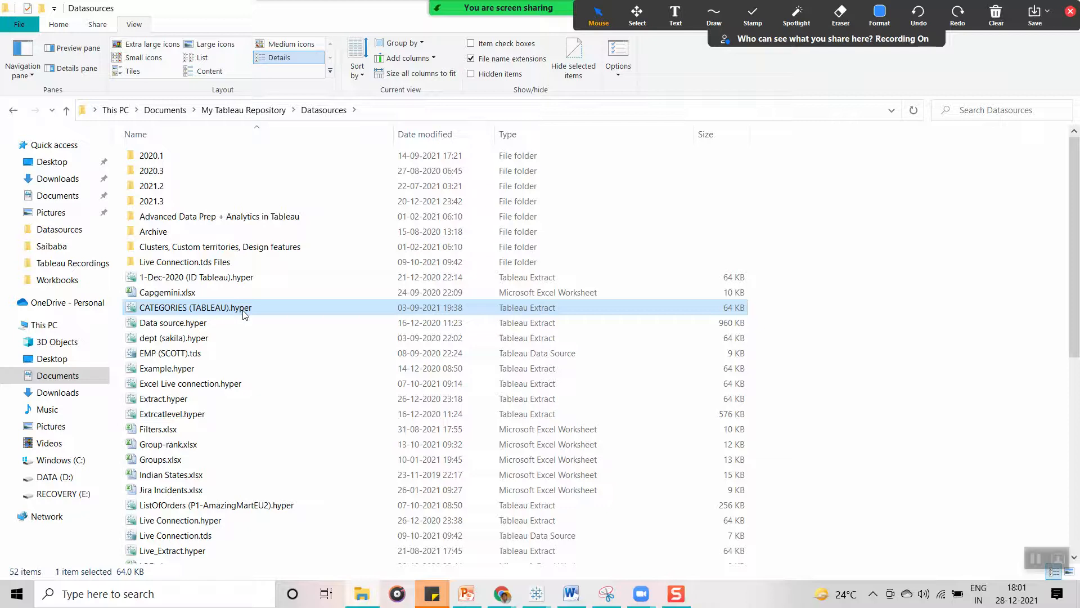
- Switch to the PowerPoint presentation and review the Bookmarks (.tbm) entry on the Different File Types slide
{"action": "key", "text": "alt+Tab"}
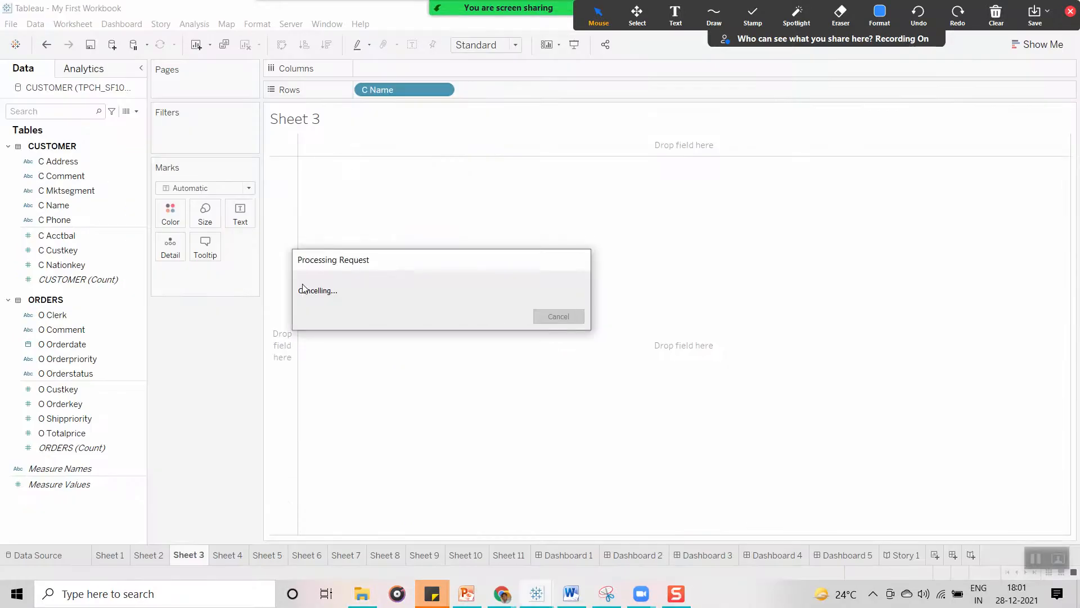
{"action": "mouse_move", "coordinate": [601, 601]}
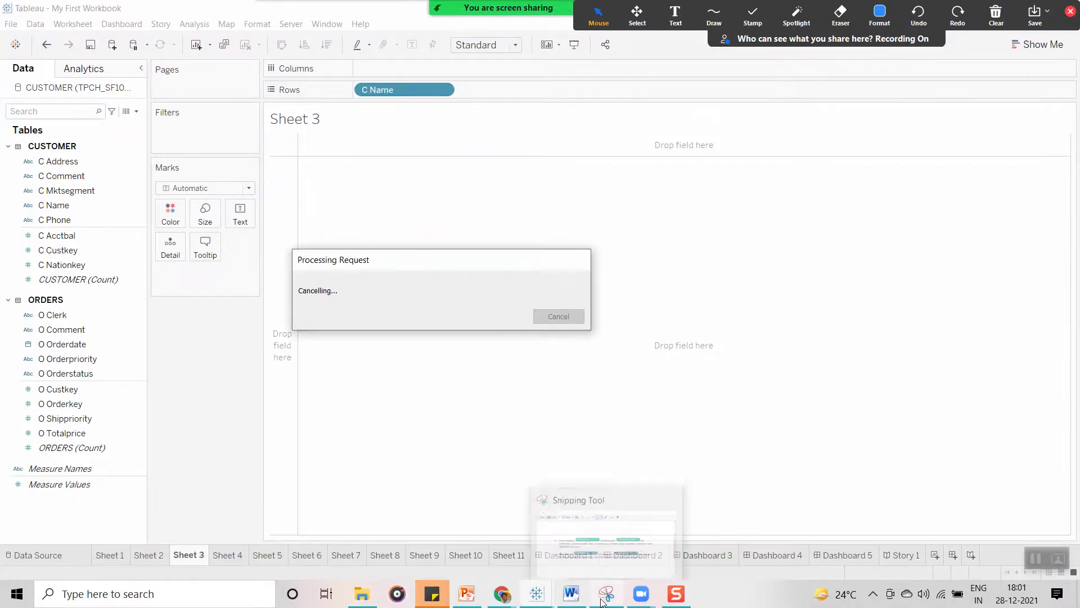
{"action": "left_click", "coordinate": [470, 597]}
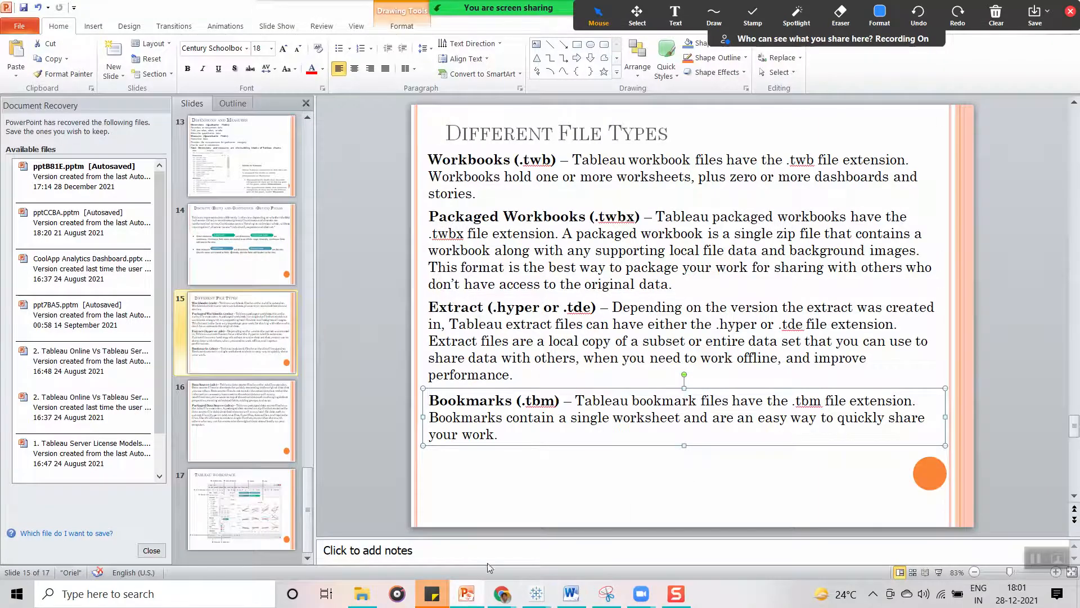
{"action": "left_click", "coordinate": [545, 500]}
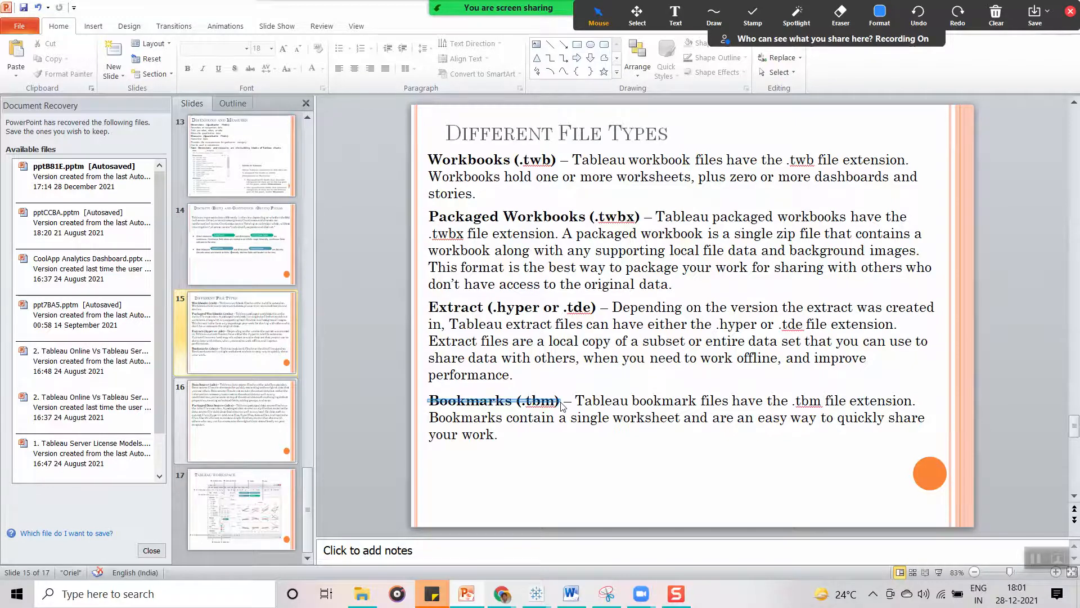
{"action": "left_click_drag", "start_coordinate": [559, 406], "coordinate": [253, 402]}
- Review the Data Source (.tds) and Packaged Data Source (.tdsx) definitions on slide 16, referring back to slide 15
{"action": "left_click", "coordinate": [253, 402]}
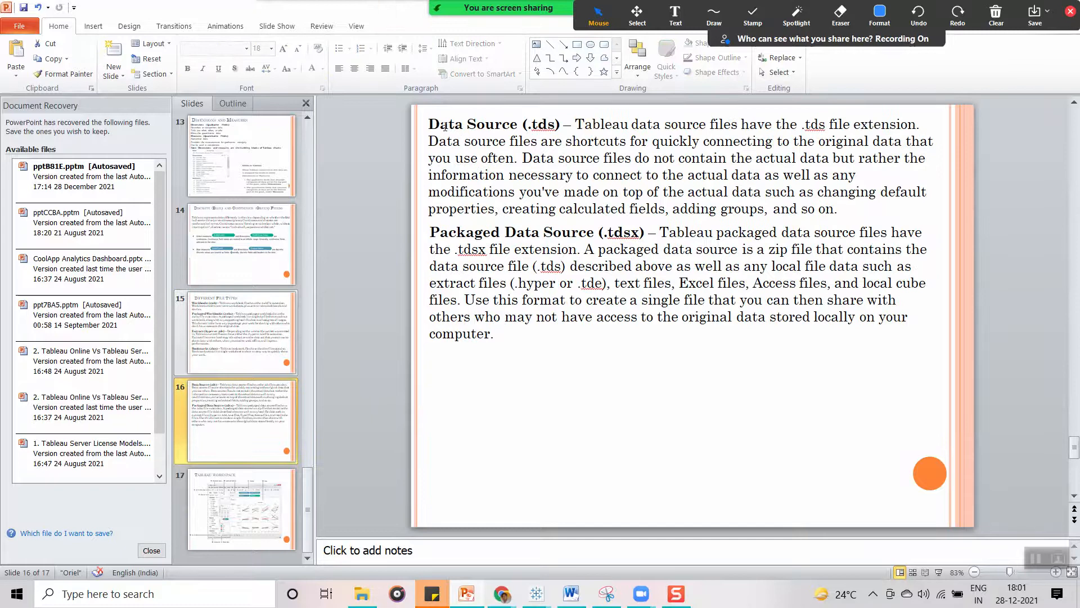
{"action": "left_click", "coordinate": [552, 121]}
{"action": "left_click_drag", "start_coordinate": [552, 121], "coordinate": [529, 123]}
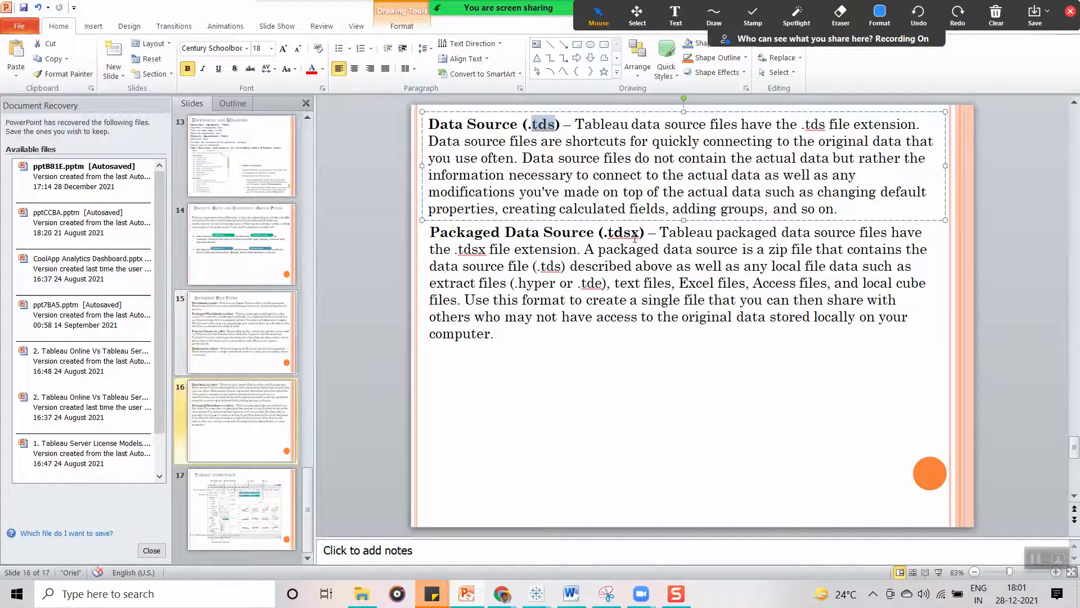
{"action": "left_click_drag", "start_coordinate": [641, 237], "coordinate": [605, 240]}
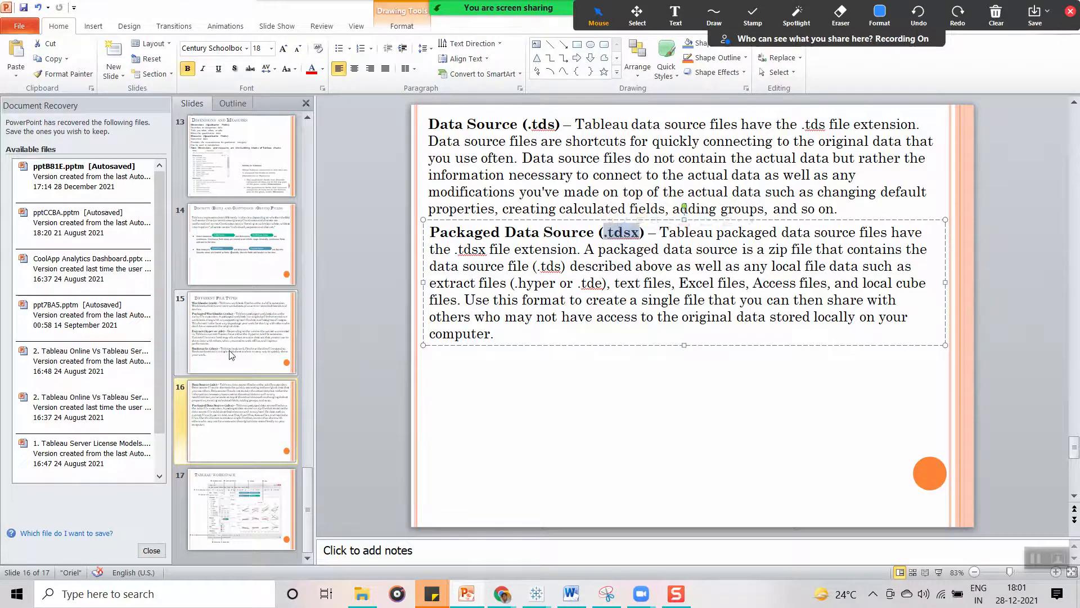
{"action": "left_click", "coordinate": [241, 363]}
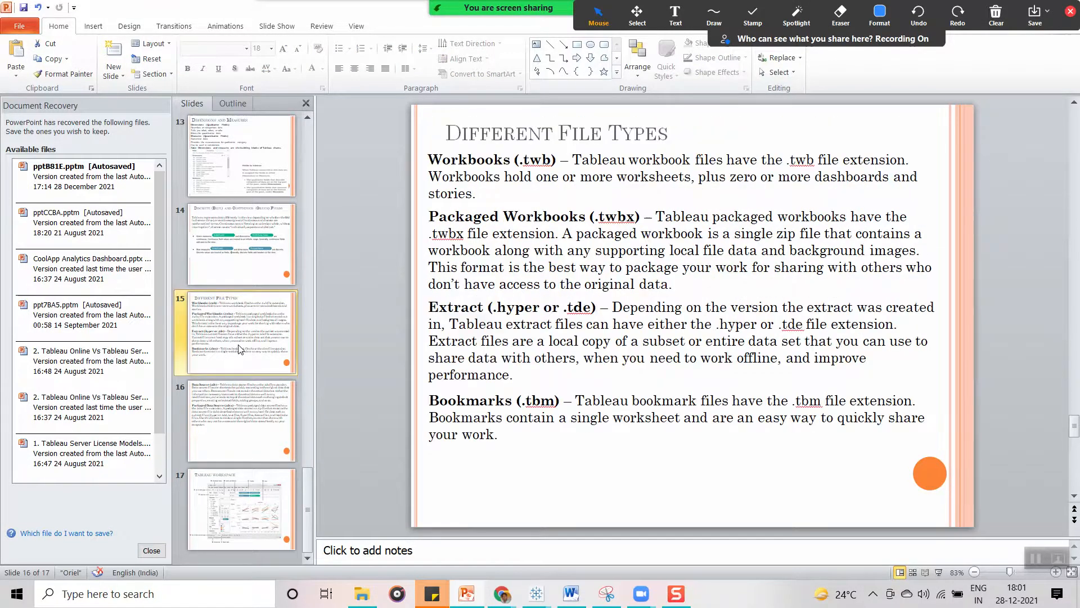
{"action": "left_click", "coordinate": [259, 439]}
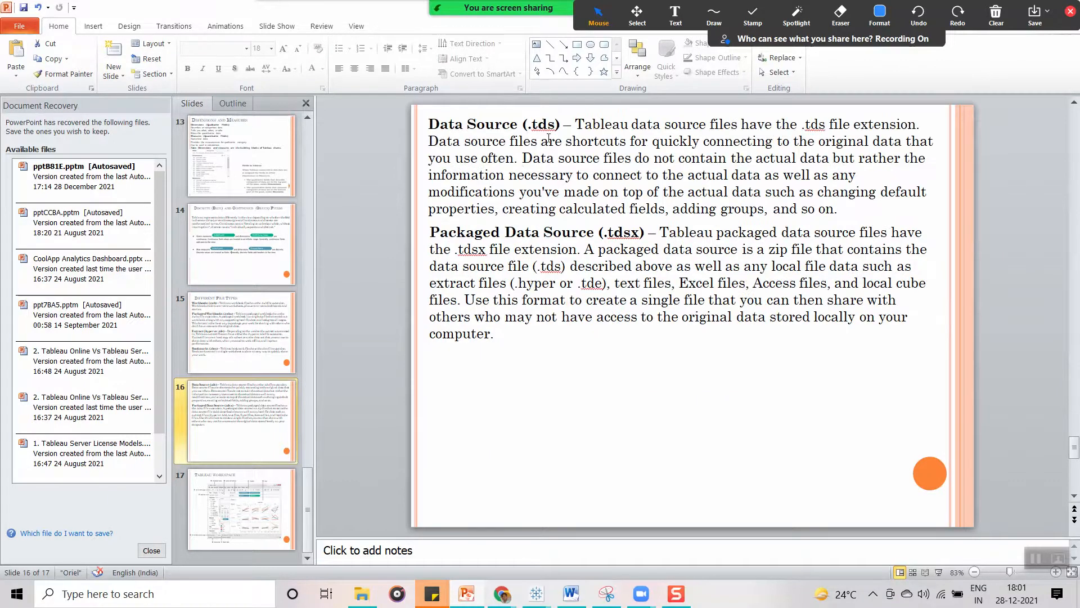
{"action": "left_click_drag", "start_coordinate": [639, 233], "coordinate": [597, 234]}
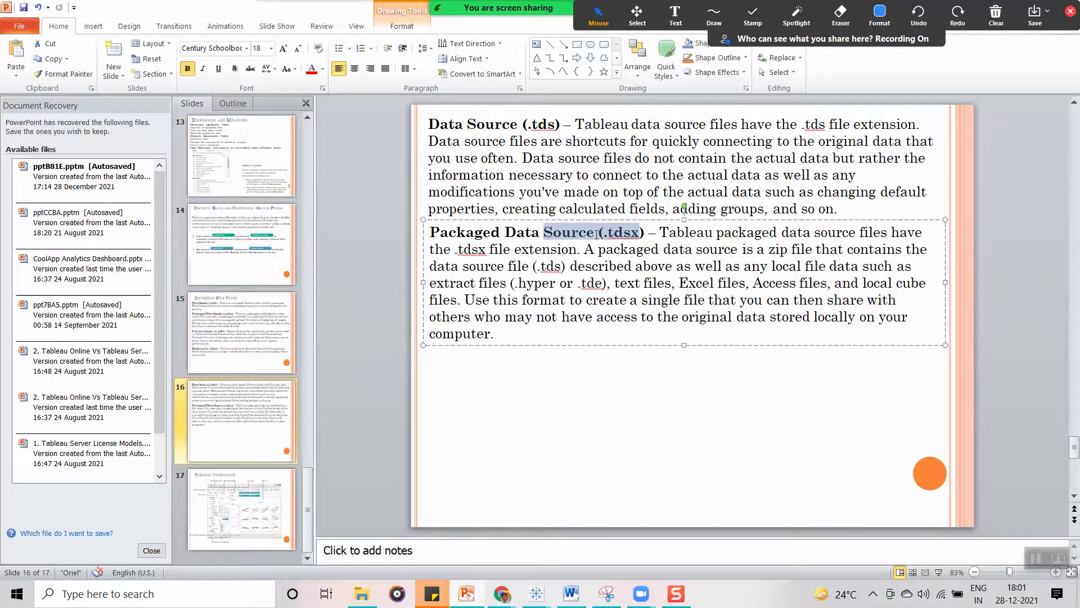
{"action": "left_click", "coordinate": [652, 389]}
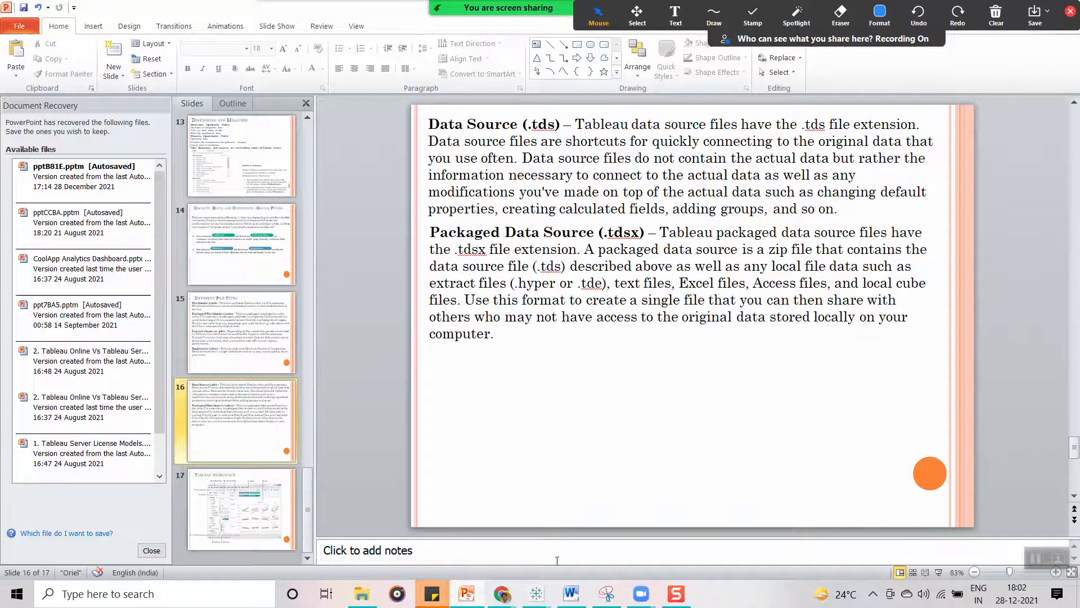
- Switch to the My First Work workbook in Tableau and check the saved data sources among the available connections
{"action": "mouse_move", "coordinate": [544, 599]}
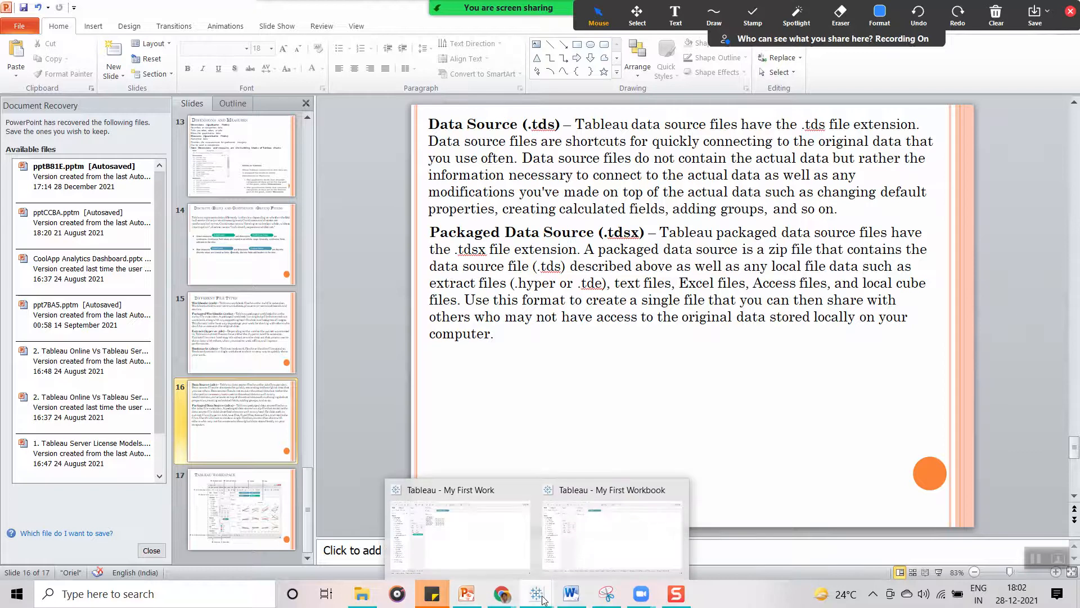
{"action": "left_click", "coordinate": [491, 545]}
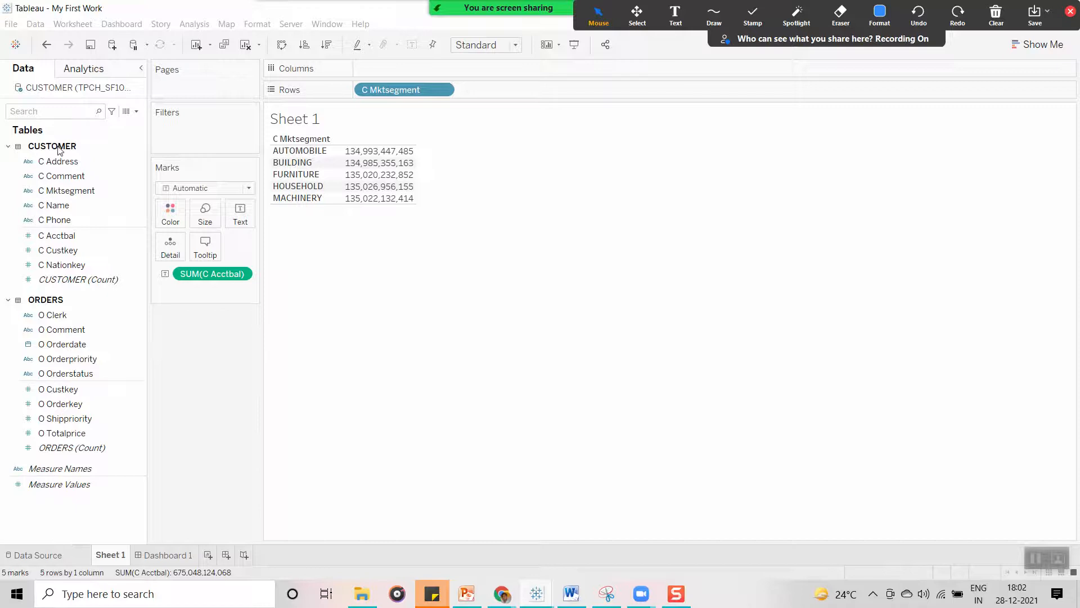
{"action": "left_click", "coordinate": [96, 403]}
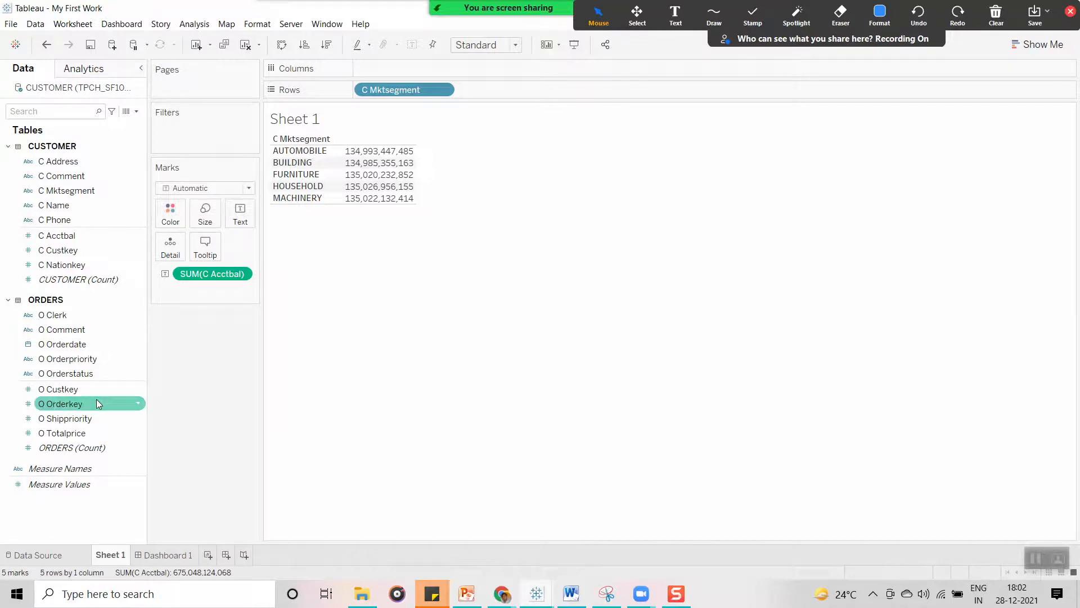
{"action": "left_click", "coordinate": [113, 48]}
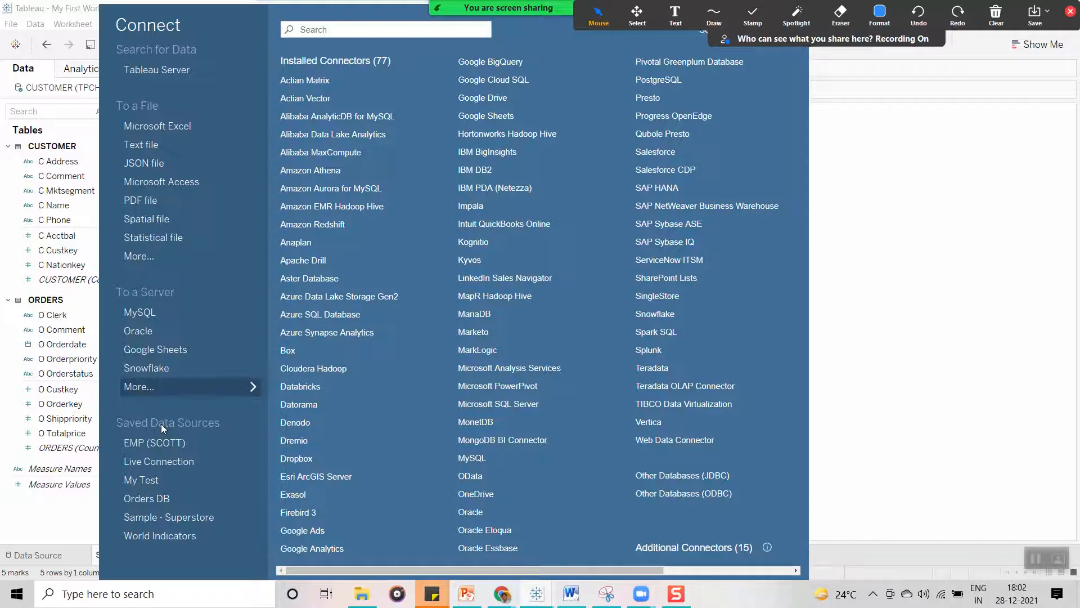
{"action": "left_click", "coordinate": [903, 274]}
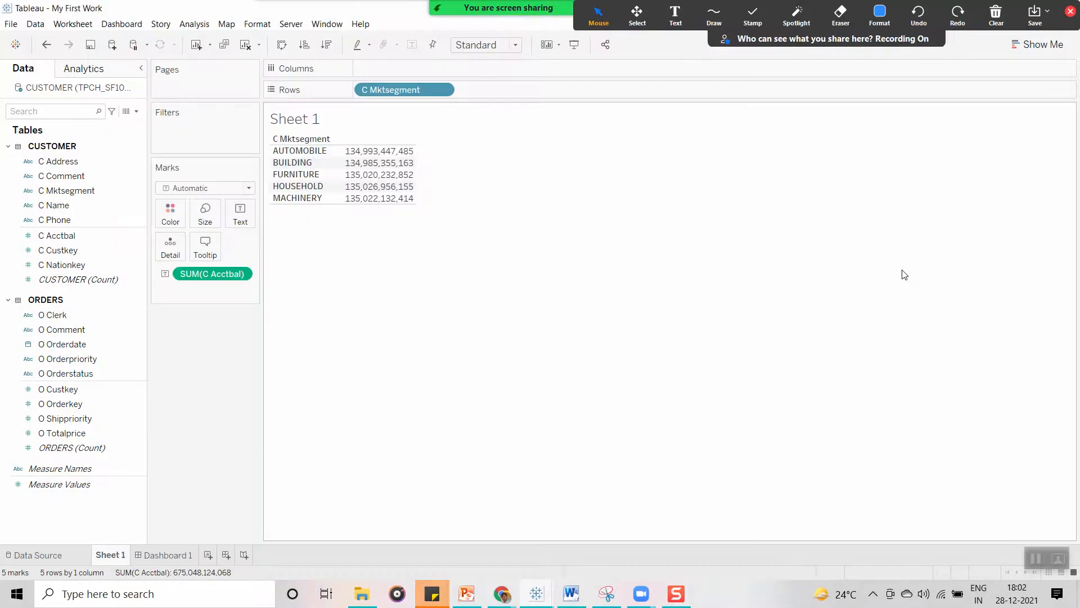
- Start adding the CUSTOMER (TPCH_SF1000) data source to the saved data sources, naming the file with a first name followed by _Dec_2021
{"action": "right_click", "coordinate": [57, 92]}
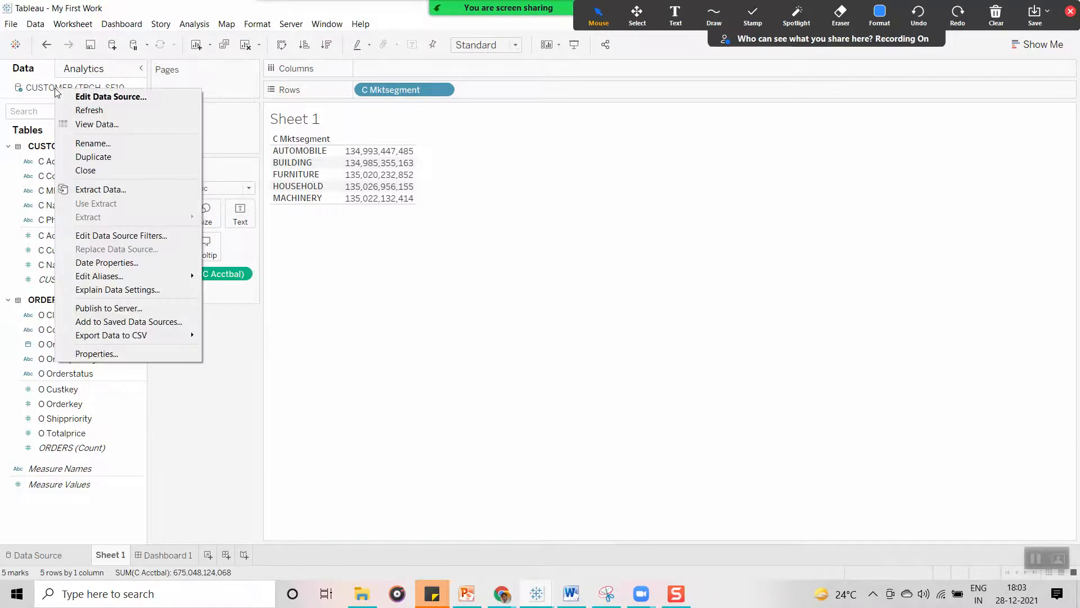
{"action": "left_click", "coordinate": [584, 273]}
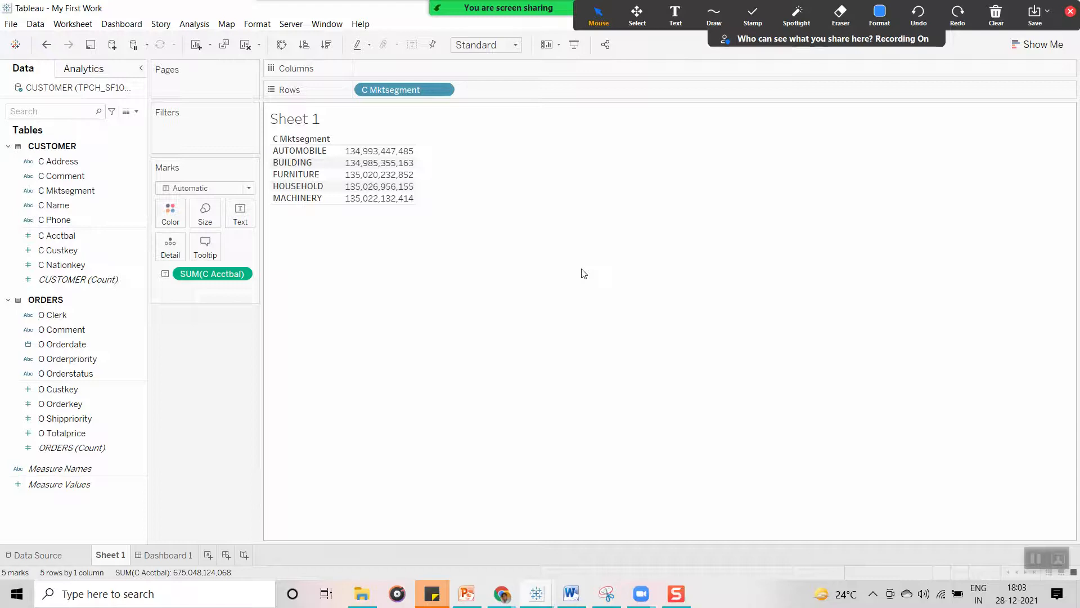
{"action": "right_click", "coordinate": [64, 91]}
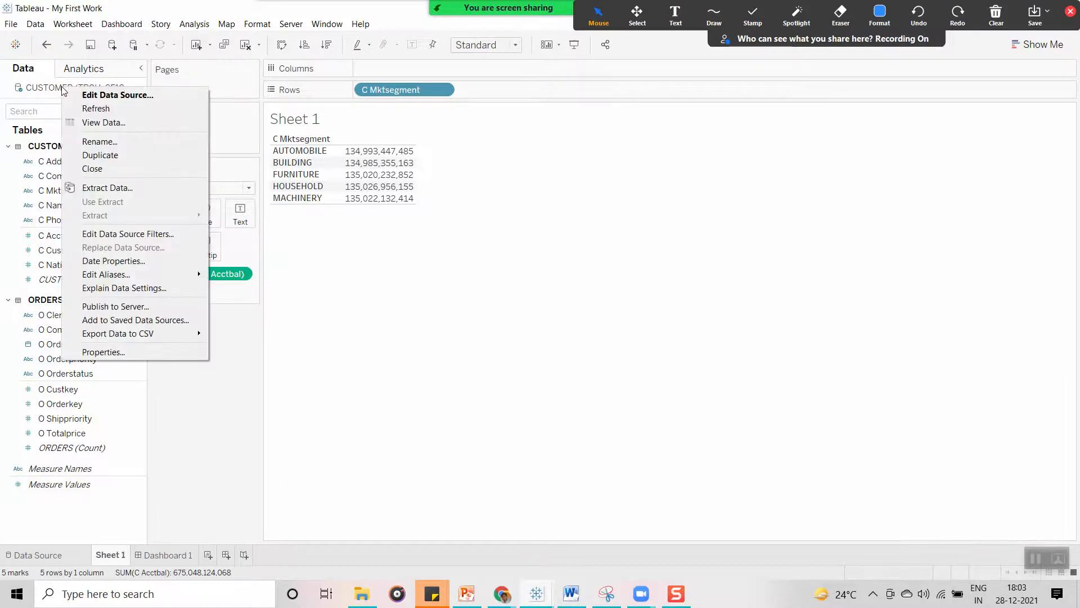
{"action": "left_click", "coordinate": [136, 320]}
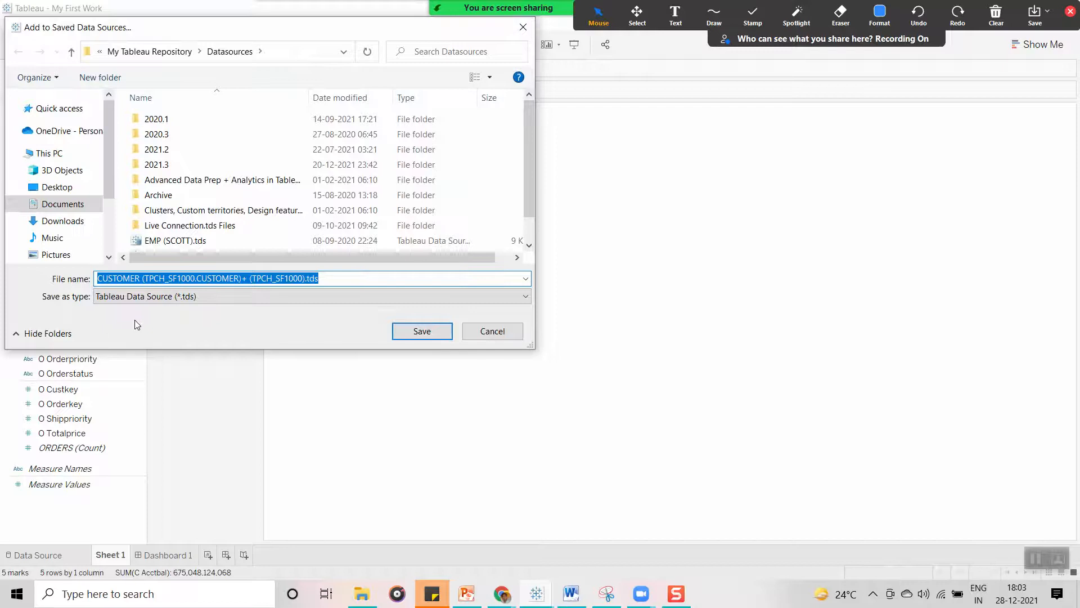
{"action": "left_click_drag", "start_coordinate": [173, 27], "coordinate": [332, 75]}
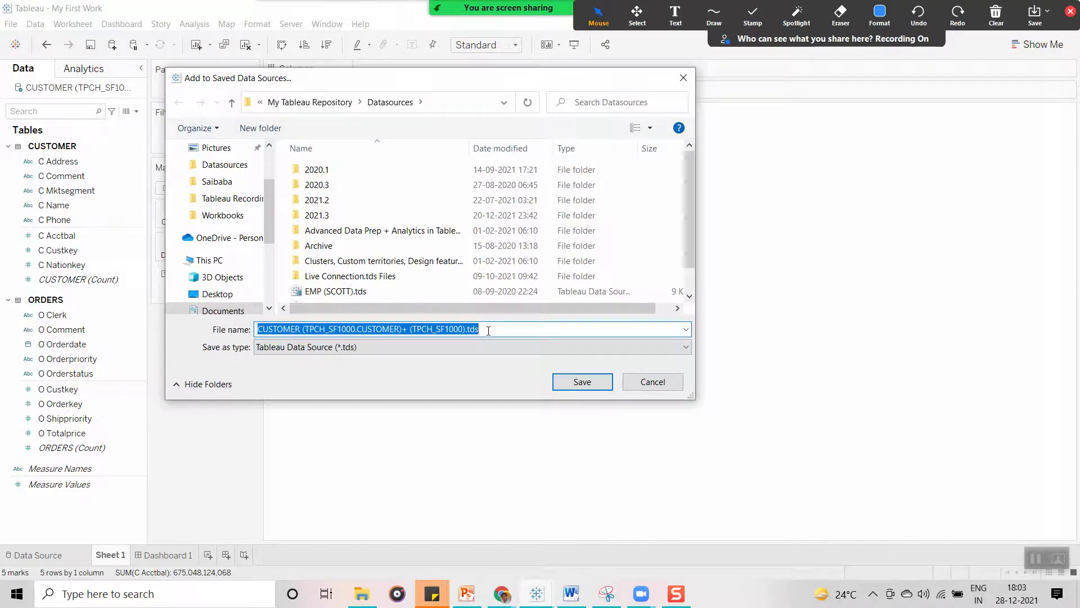
{"action": "type", "text": "Krishna"}
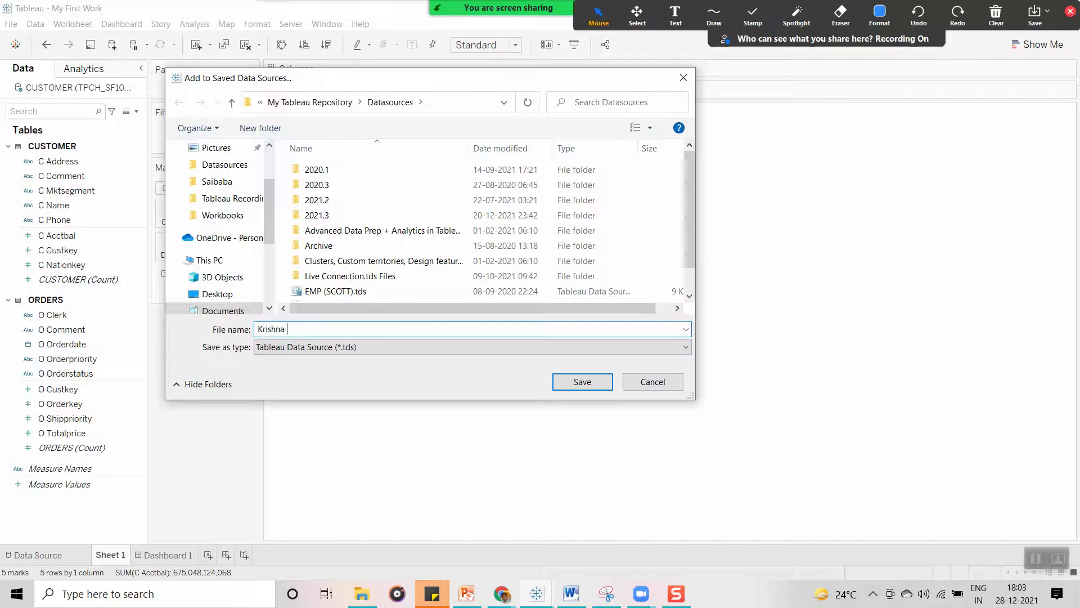
{"action": "type", "text": " Dec"}
{"action": "key", "text": "BackSpace"}
{"action": "key", "text": "BackSpace"}
{"action": "key", "text": "BackSpace"}
{"action": "type", "text": "Dec_2021"}
- Save the file in the Datasources folder as type Tableau Data Source (*.tds)
{"action": "left_click", "coordinate": [362, 347]}
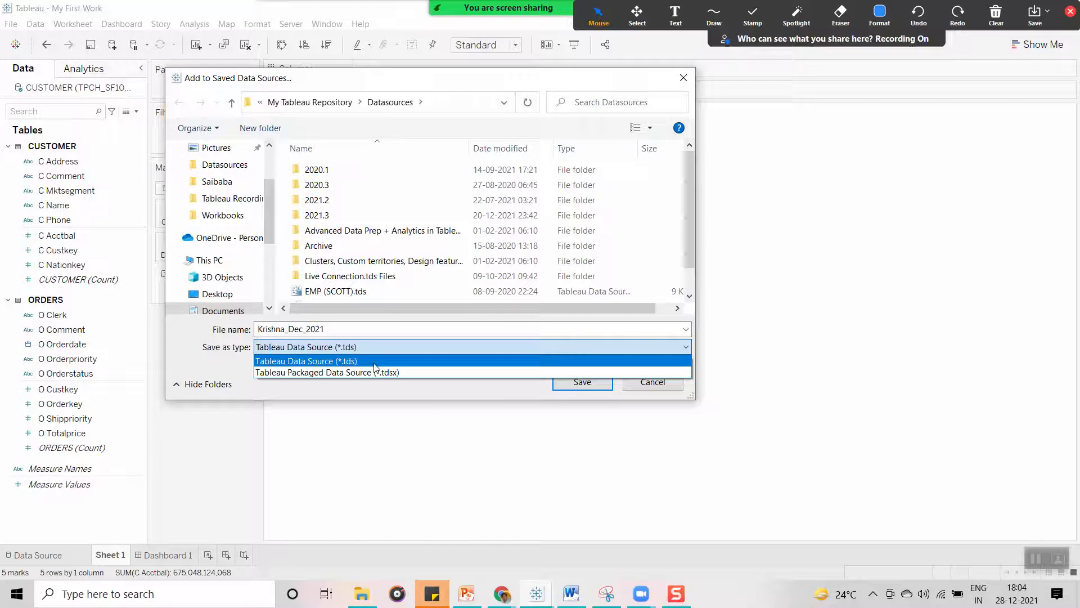
{"action": "left_click", "coordinate": [374, 364]}
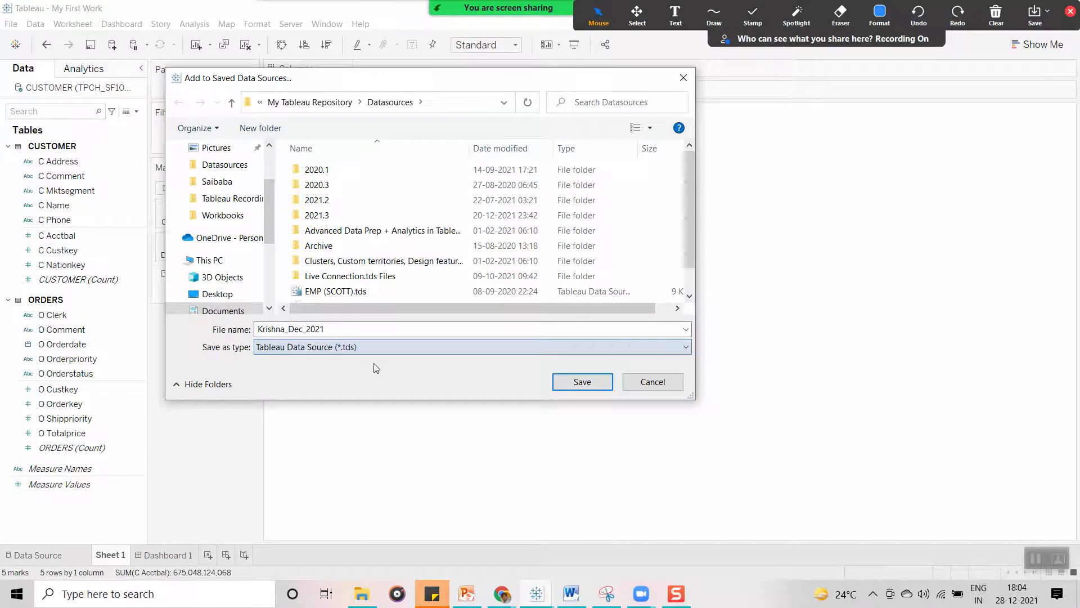
{"action": "left_click", "coordinate": [571, 381]}
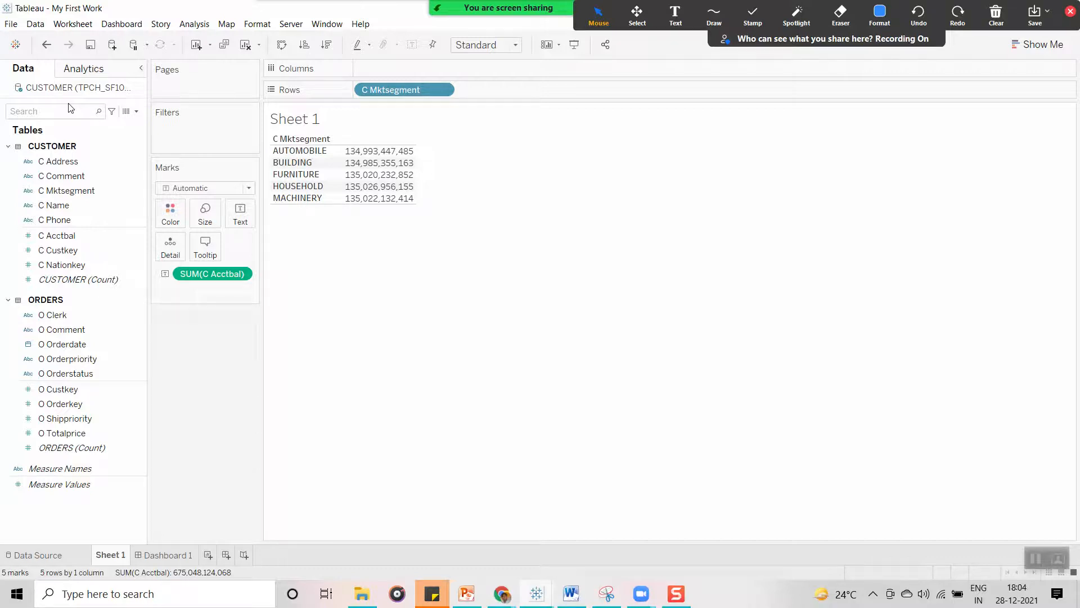
- Create a new workbook and dismiss the Update Tableau dialog without choosing an update option
{"action": "left_click", "coordinate": [11, 24]}
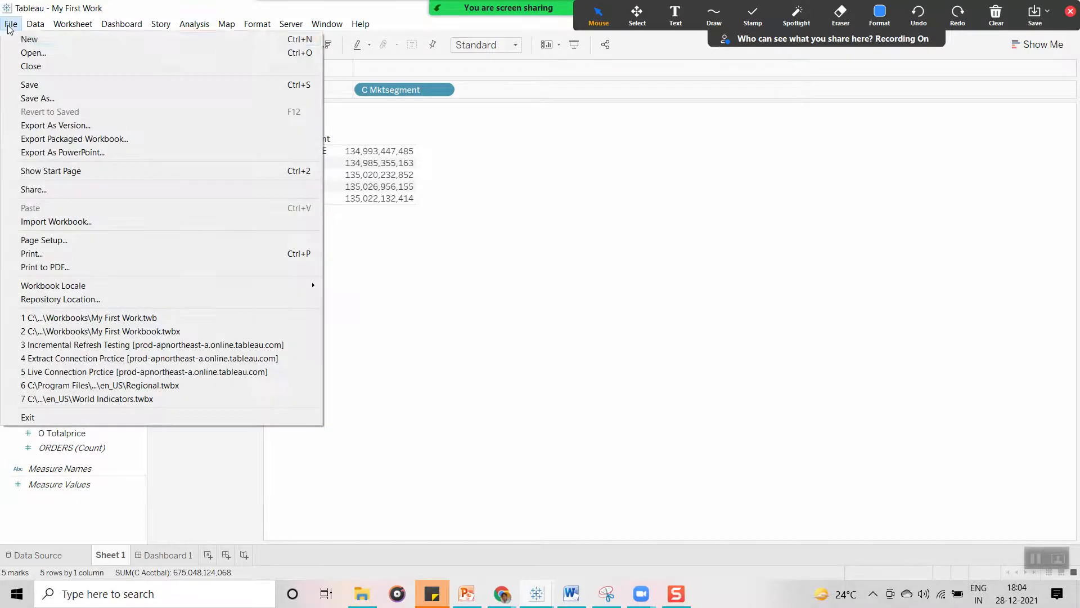
{"action": "left_click", "coordinate": [22, 39]}
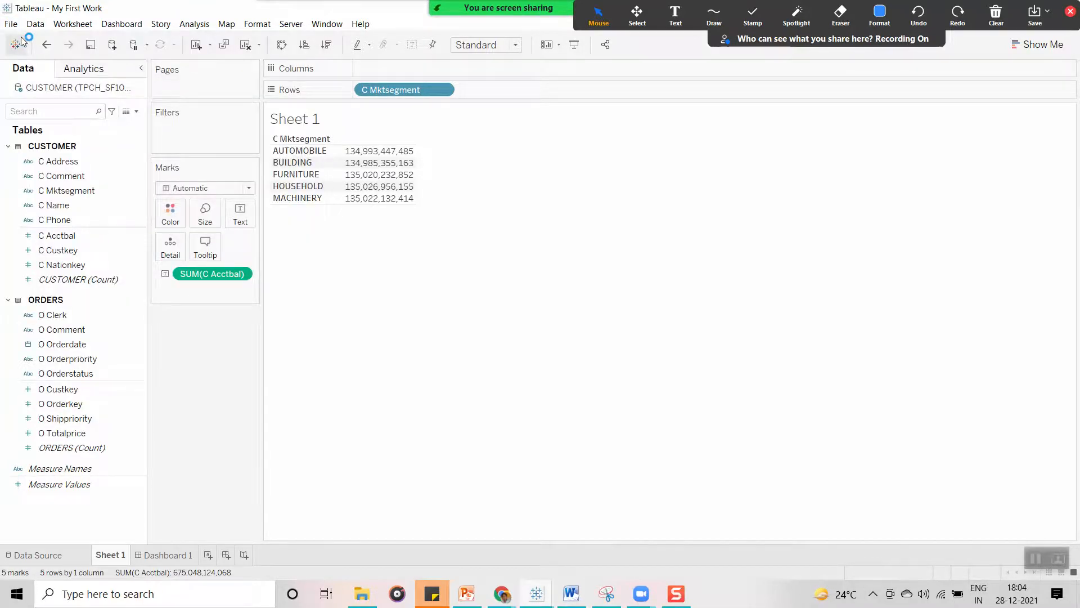
{"action": "mouse_move", "coordinate": [379, 180]}
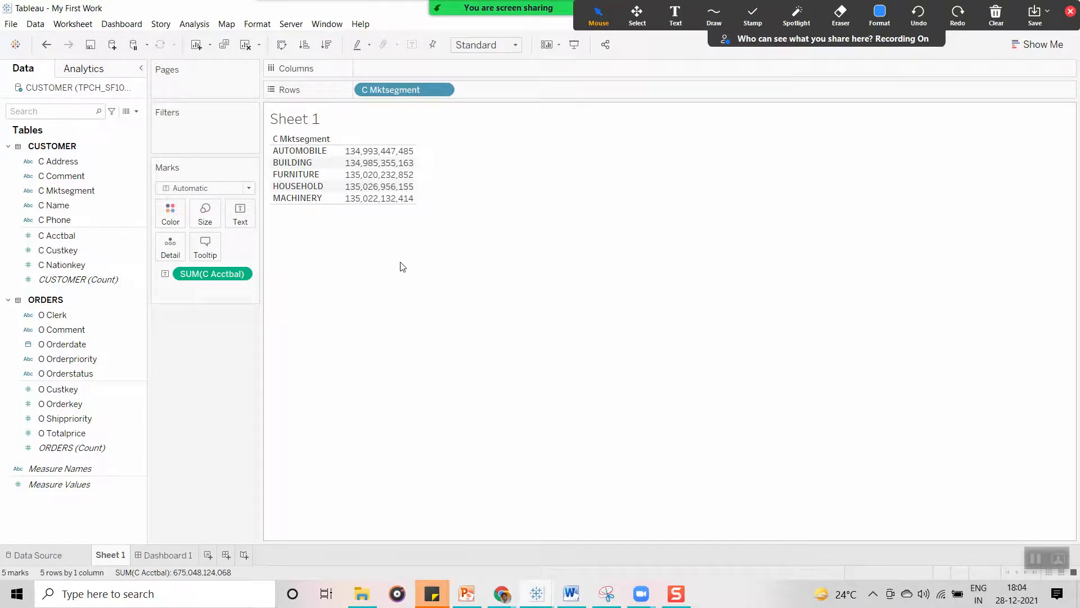
{"action": "key", "text": "ctrl+n"}
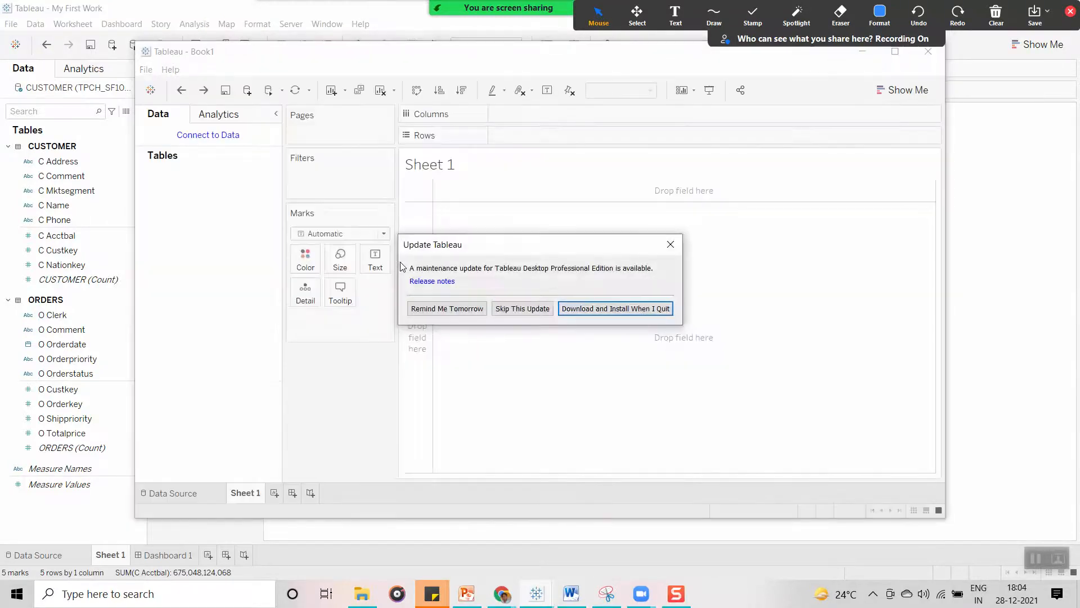
{"action": "left_click", "coordinate": [678, 244]}
{"action": "left_click", "coordinate": [695, 162]}
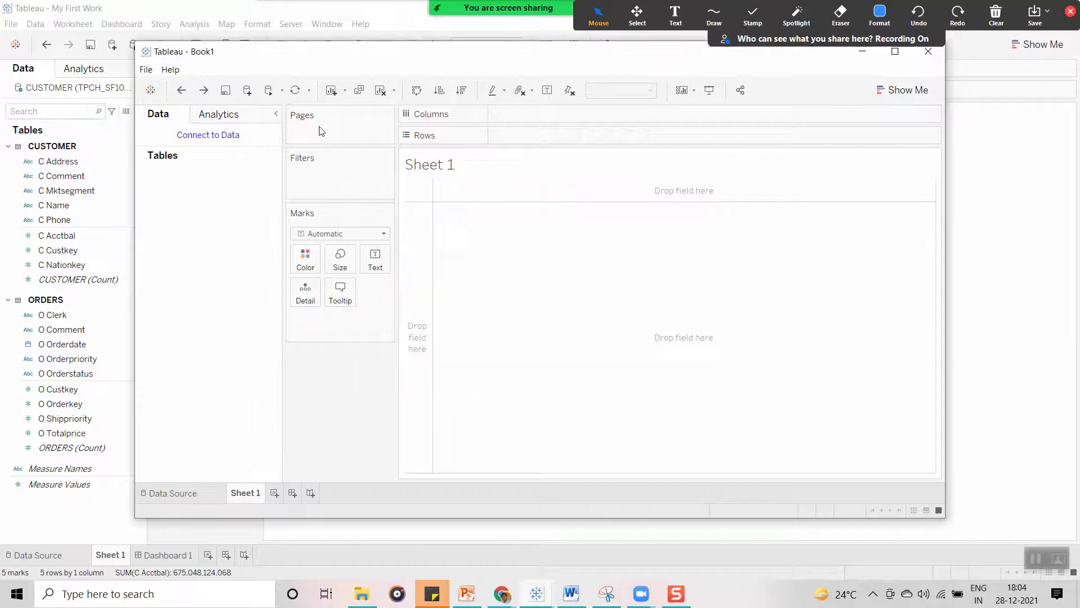
- Connect the new workbook to the saved _Dec_2021 data source and move its window lower on the desktop
{"action": "left_click", "coordinate": [204, 136]}
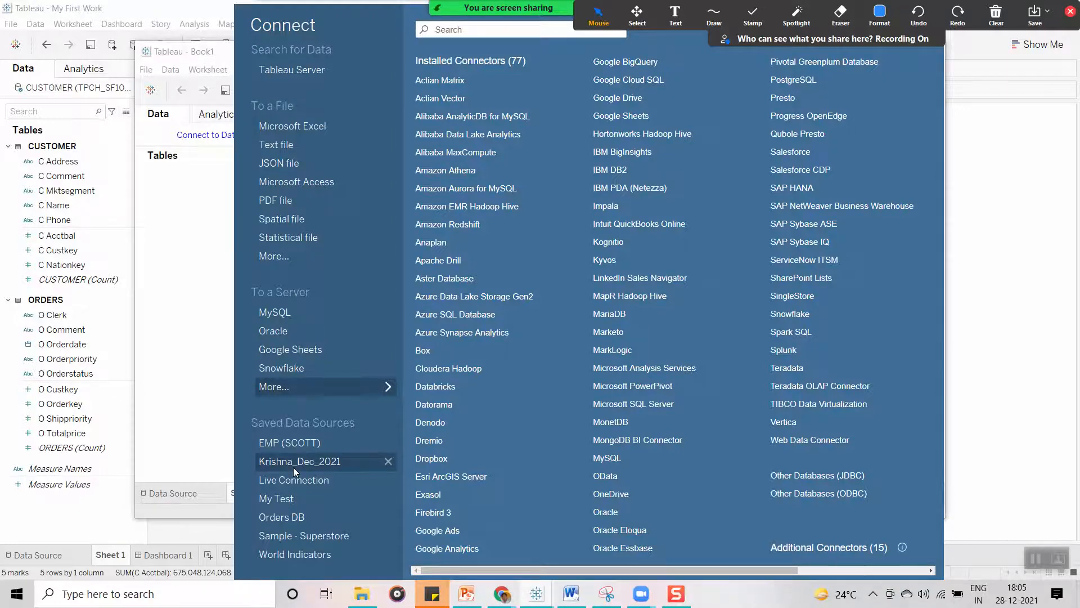
{"action": "left_click", "coordinate": [294, 468]}
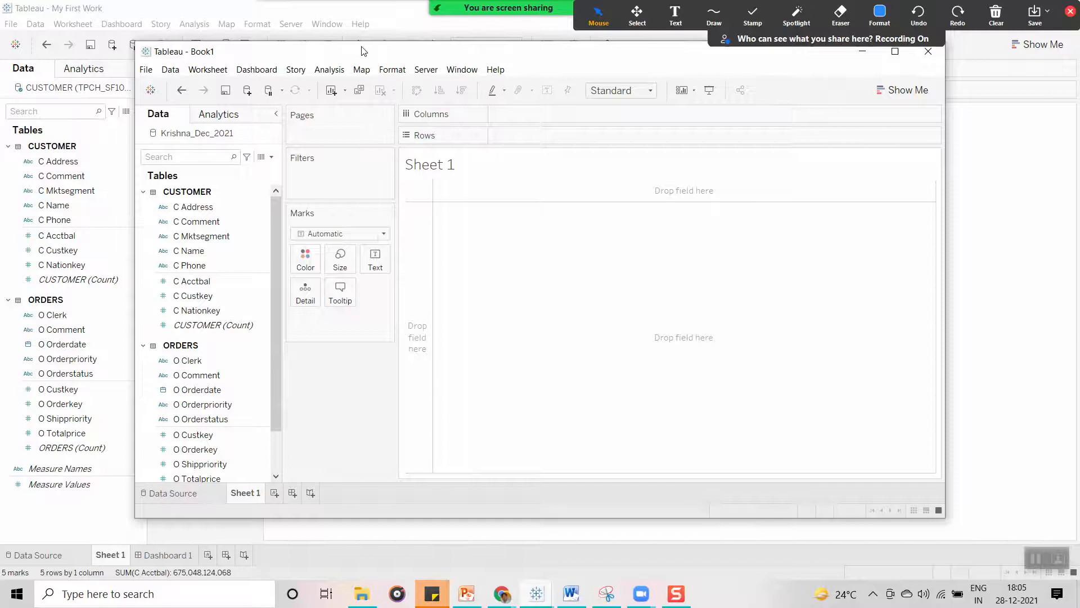
{"action": "left_click_drag", "start_coordinate": [362, 51], "coordinate": [300, 134]}
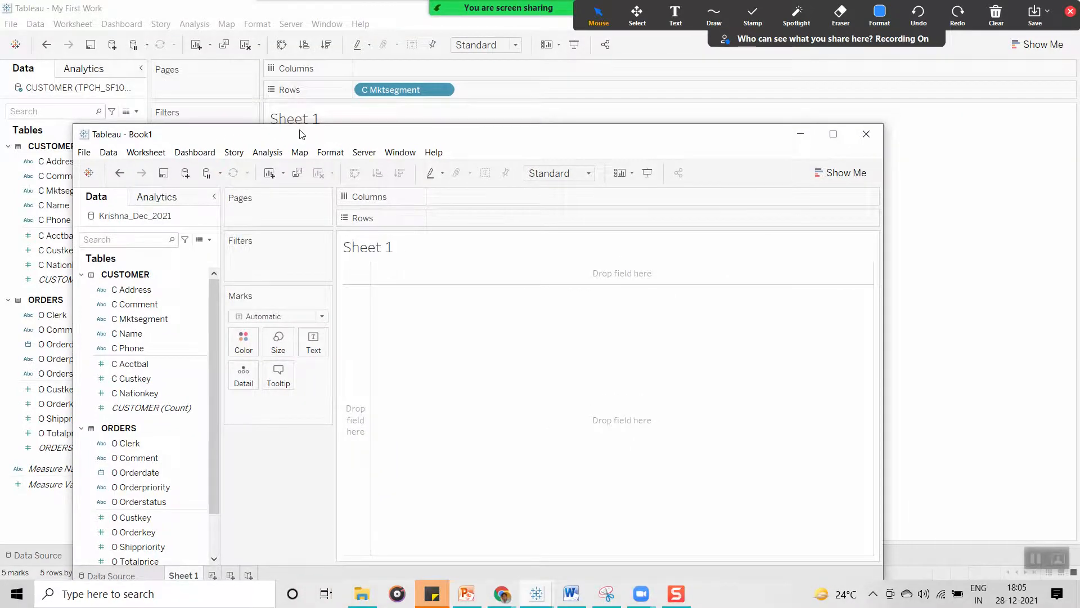
- Switch to the PowerPoint presentation and highlight "tds" in the Data Source (.tds) heading on slide 16
{"action": "key", "text": "alt+Tab"}
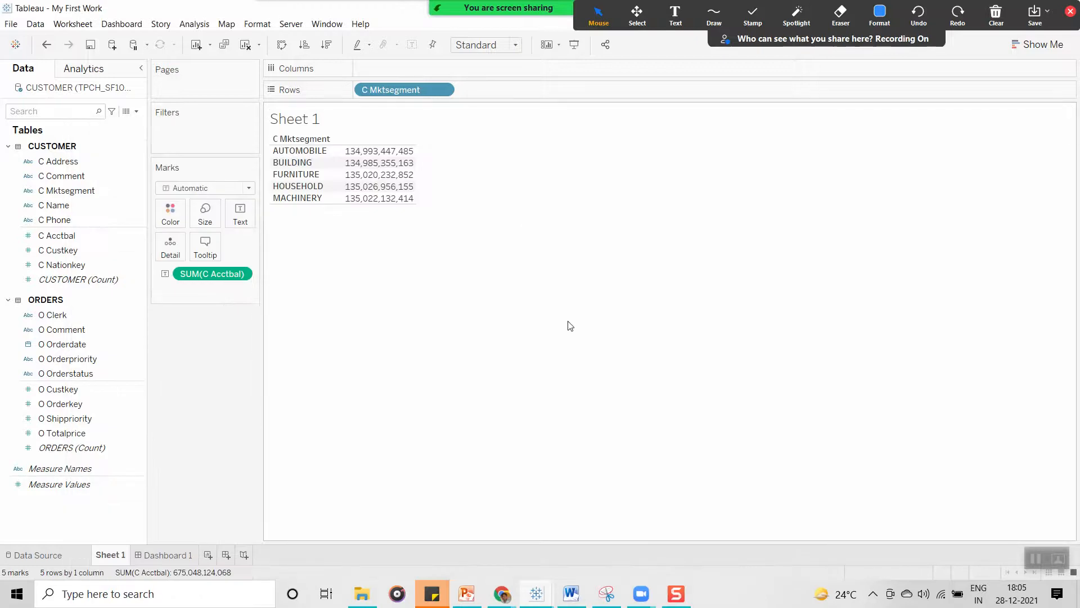
{"action": "left_click", "coordinate": [473, 598]}
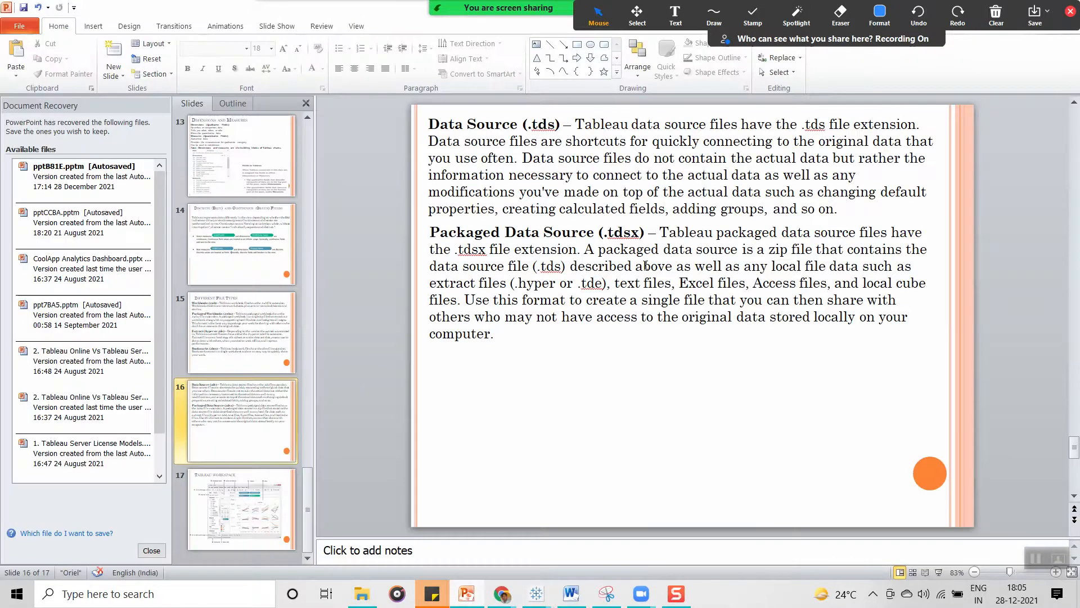
{"action": "left_click", "coordinate": [896, 180]}
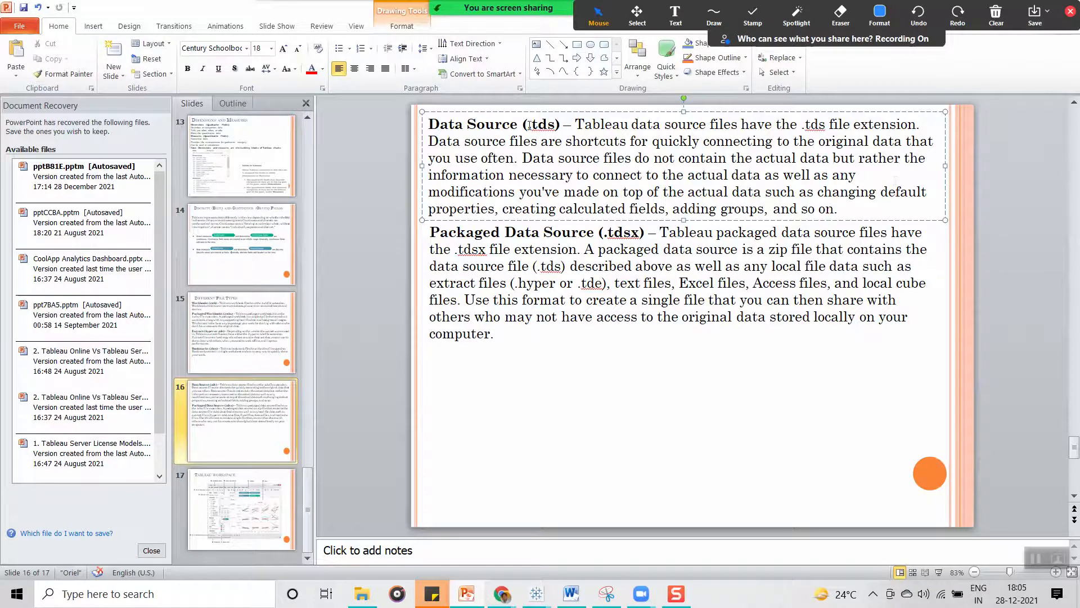
{"action": "left_click_drag", "start_coordinate": [532, 125], "coordinate": [553, 126]}
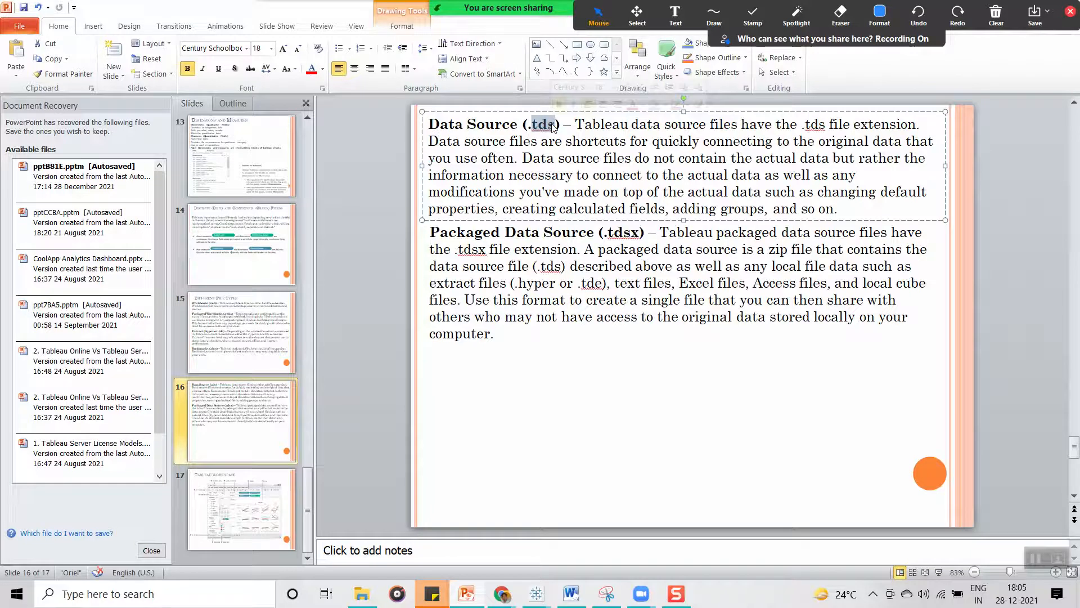
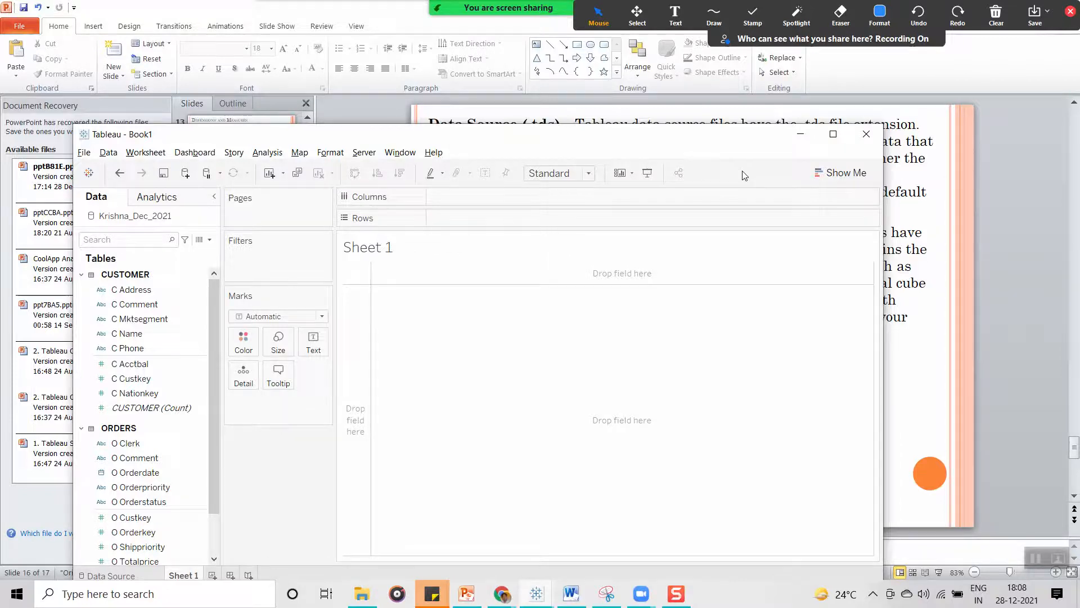
- Maximize Book1 in Tableau, and in My First Workbook save the CUSTOMER data source to the saved sources as a Tableau Packaged Data Source (*.tdsx)
{"action": "left_click", "coordinate": [833, 134]}
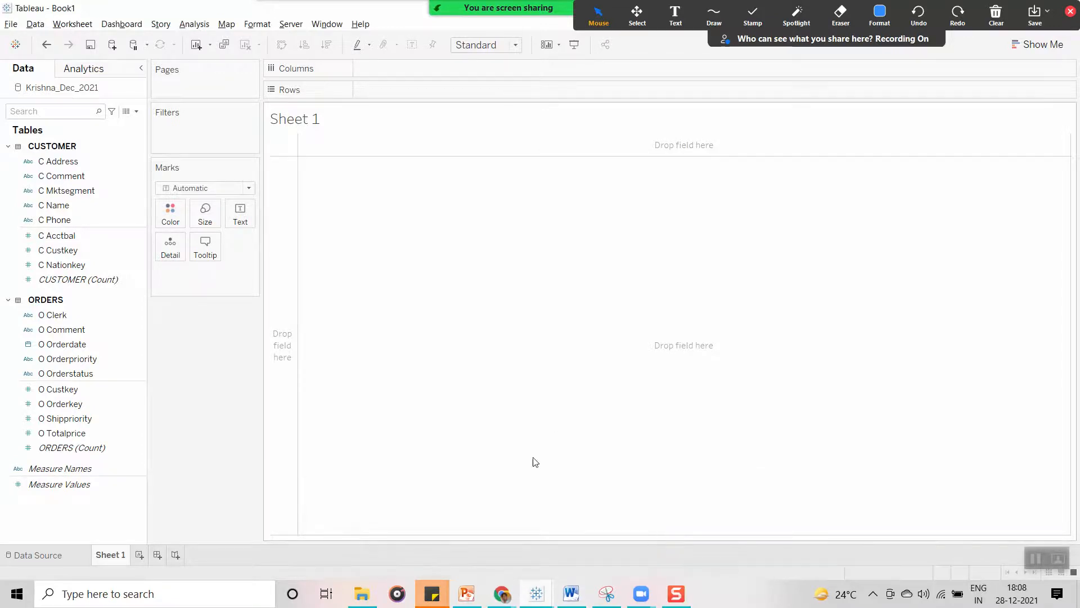
{"action": "mouse_move", "coordinate": [537, 593]}
{"action": "left_click", "coordinate": [535, 505]}
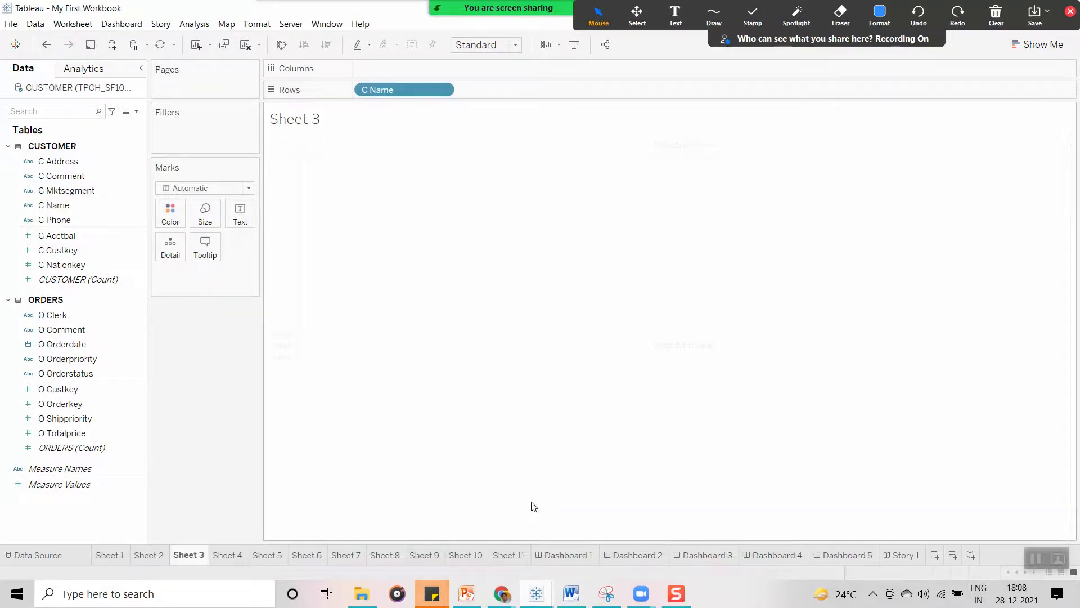
{"action": "right_click", "coordinate": [56, 89]}
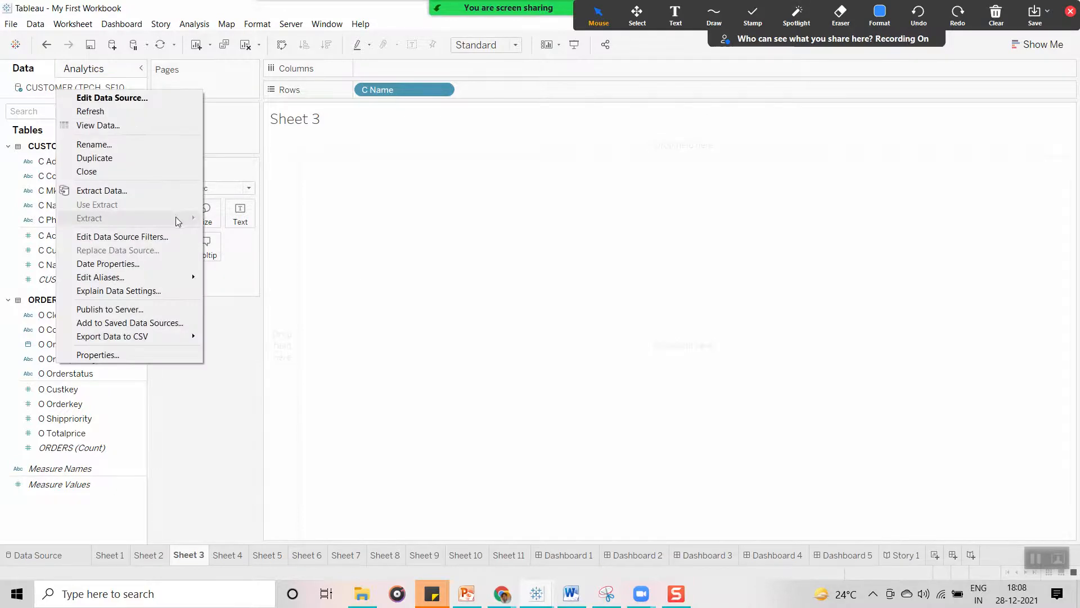
{"action": "left_click", "coordinate": [156, 323]}
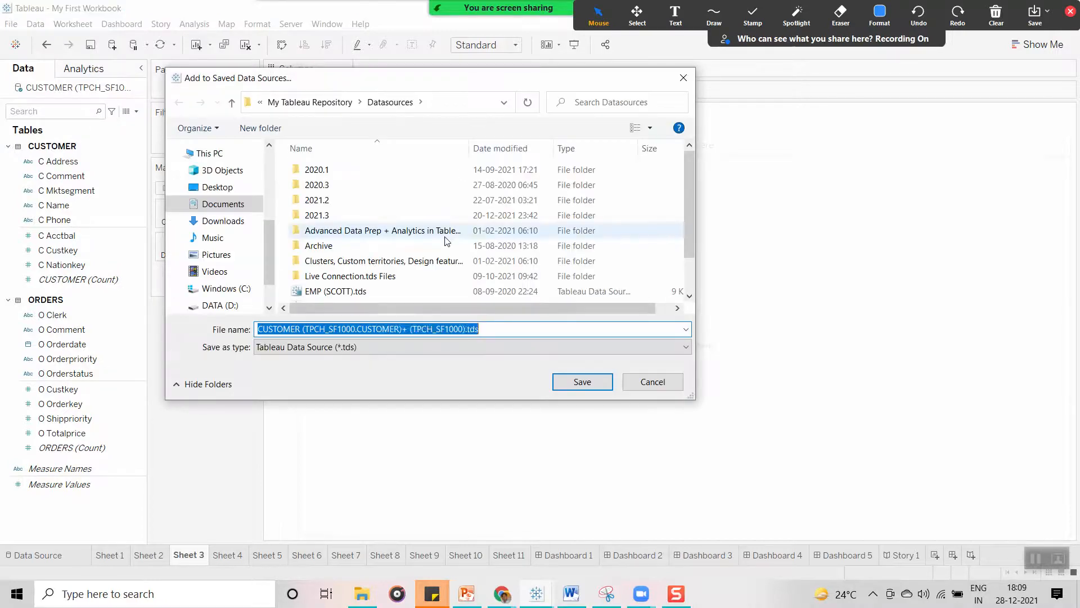
{"action": "left_click", "coordinate": [381, 353]}
{"action": "left_click", "coordinate": [374, 372]}
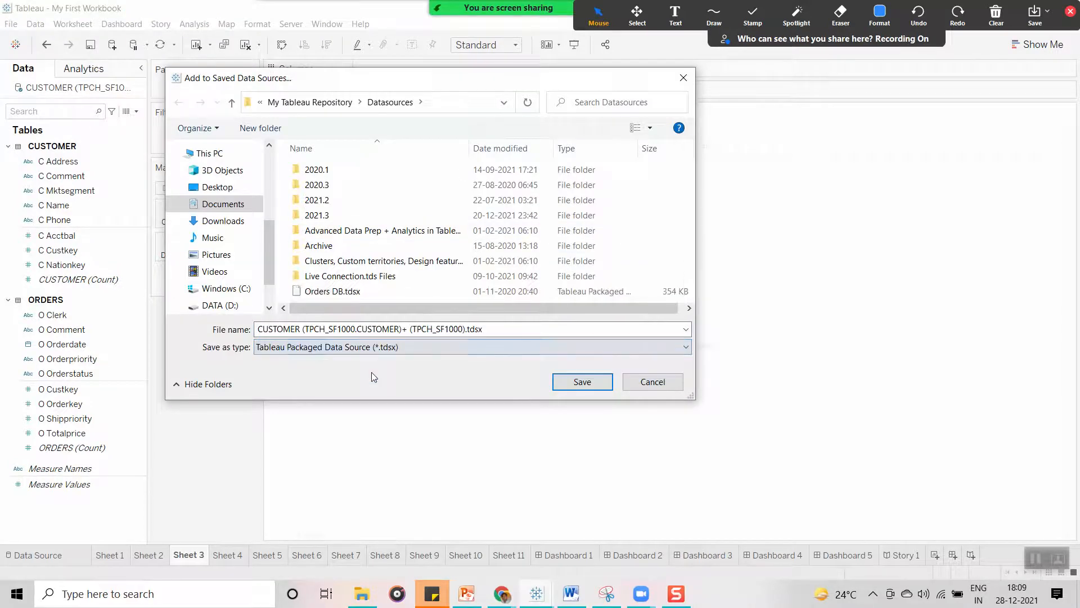
{"action": "left_click", "coordinate": [582, 382]}
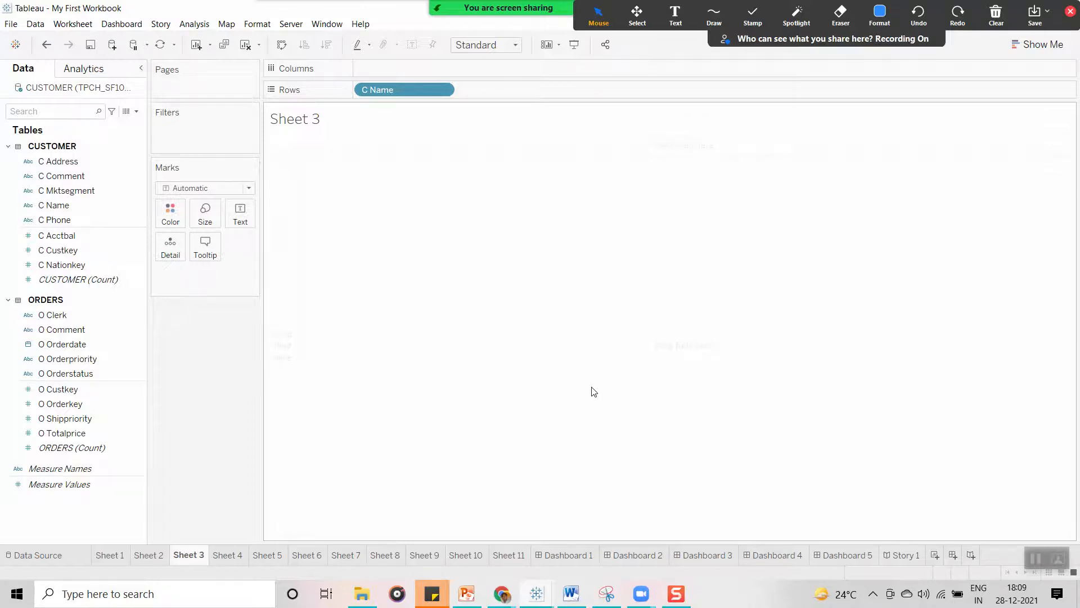
{"action": "left_click", "coordinate": [93, 176]}
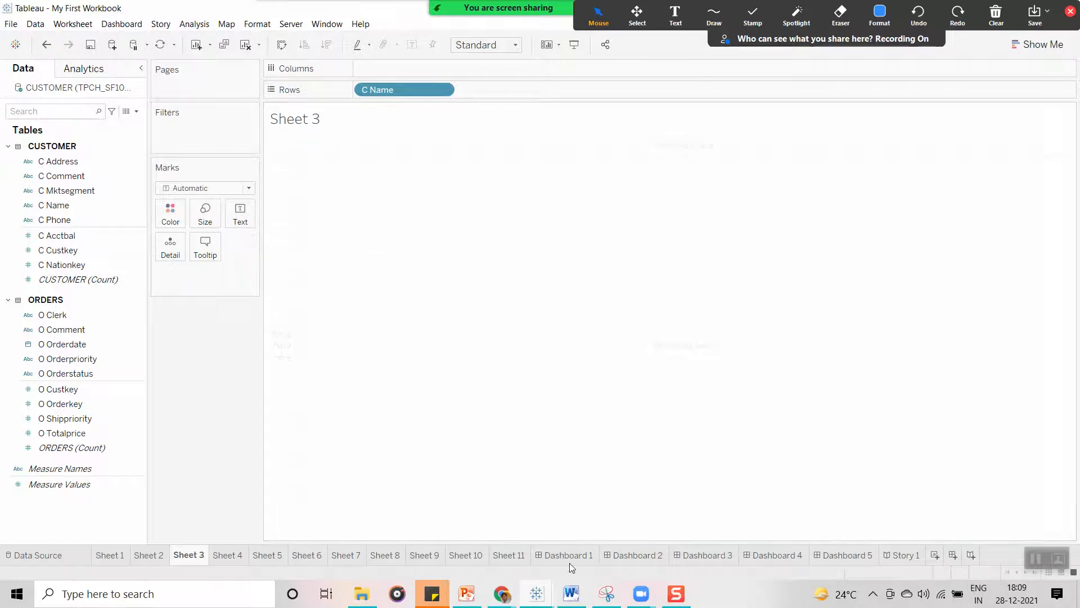
- Return to Book1, connect it to the saved CUSTOMER (TPCH_SF1000.CUSTOMER)+ (TPCH_SF1000) data source and check the commands available for that source
{"action": "mouse_move", "coordinate": [551, 602]}
{"action": "left_click", "coordinate": [699, 533]}
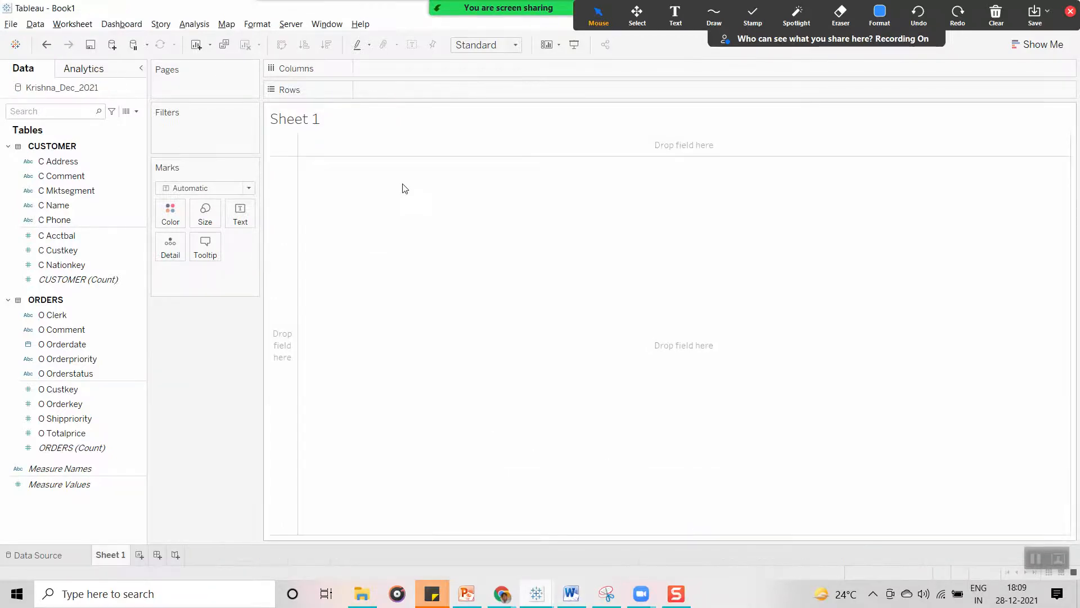
{"action": "left_click", "coordinate": [16, 48]}
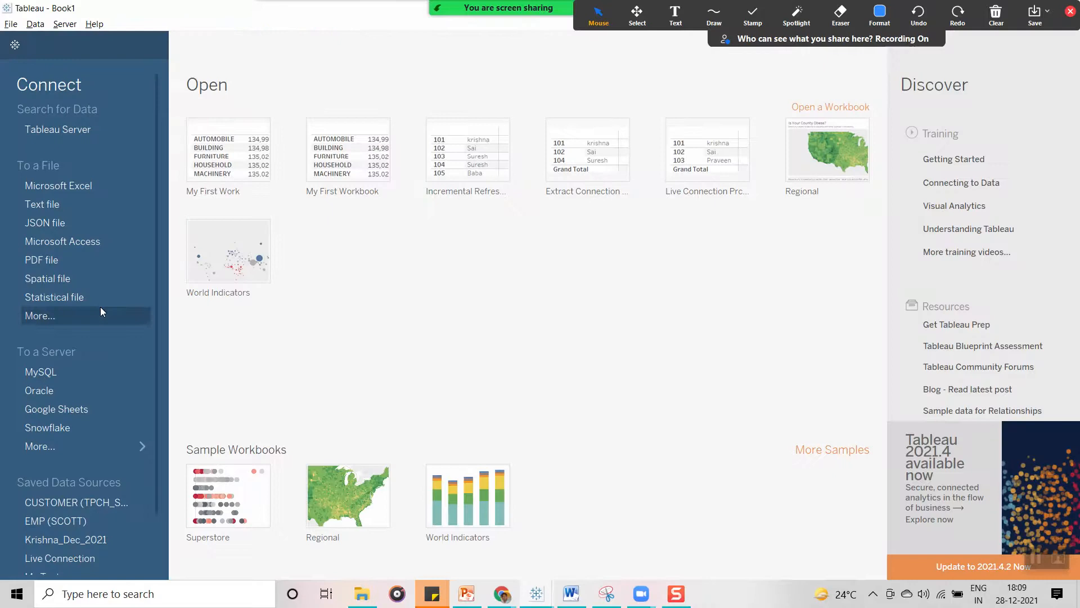
{"action": "scroll", "coordinate": [154, 386], "scroll_direction": "down", "scroll_amount": 3}
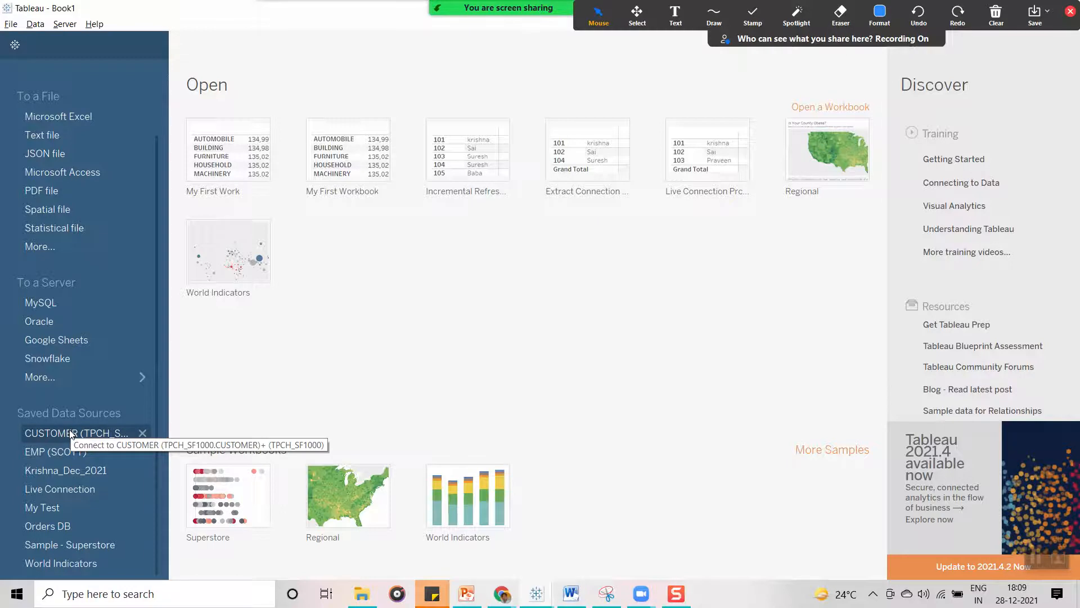
{"action": "left_click", "coordinate": [71, 434]}
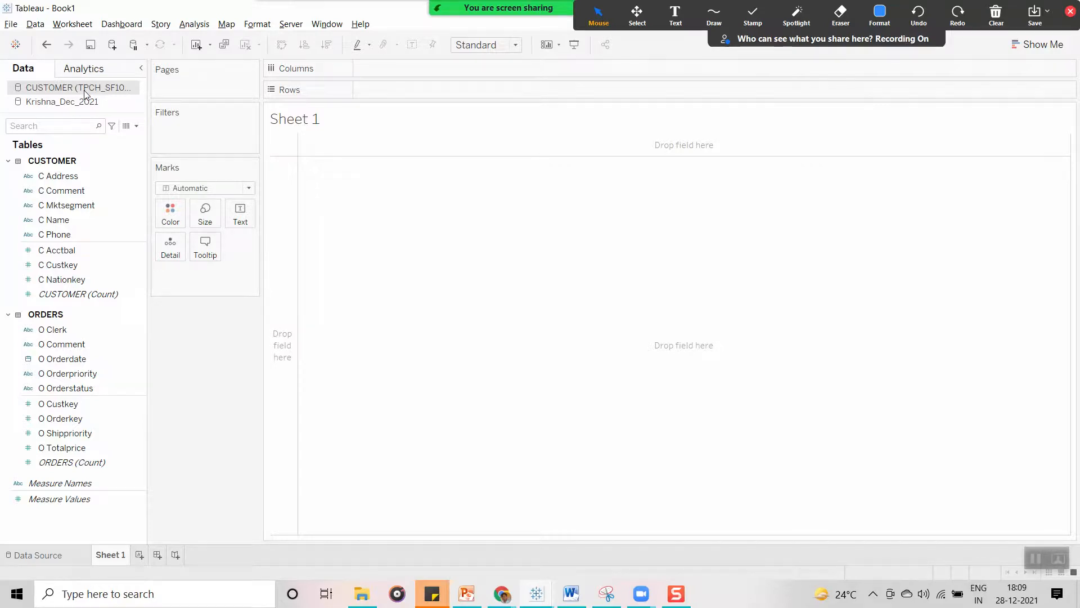
{"action": "right_click", "coordinate": [83, 90]}
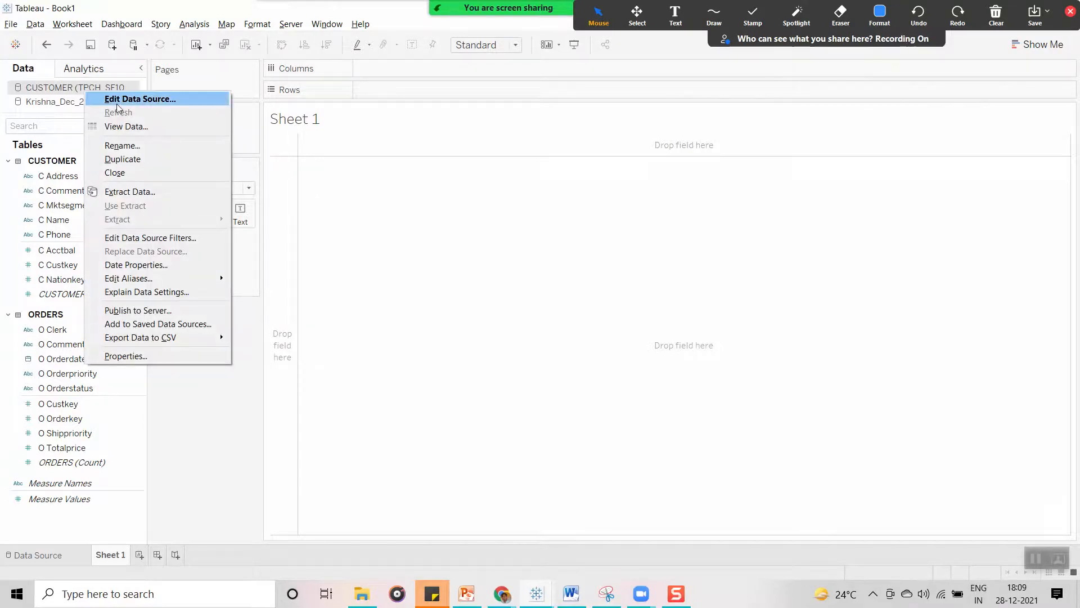
{"action": "left_click", "coordinate": [336, 192]}
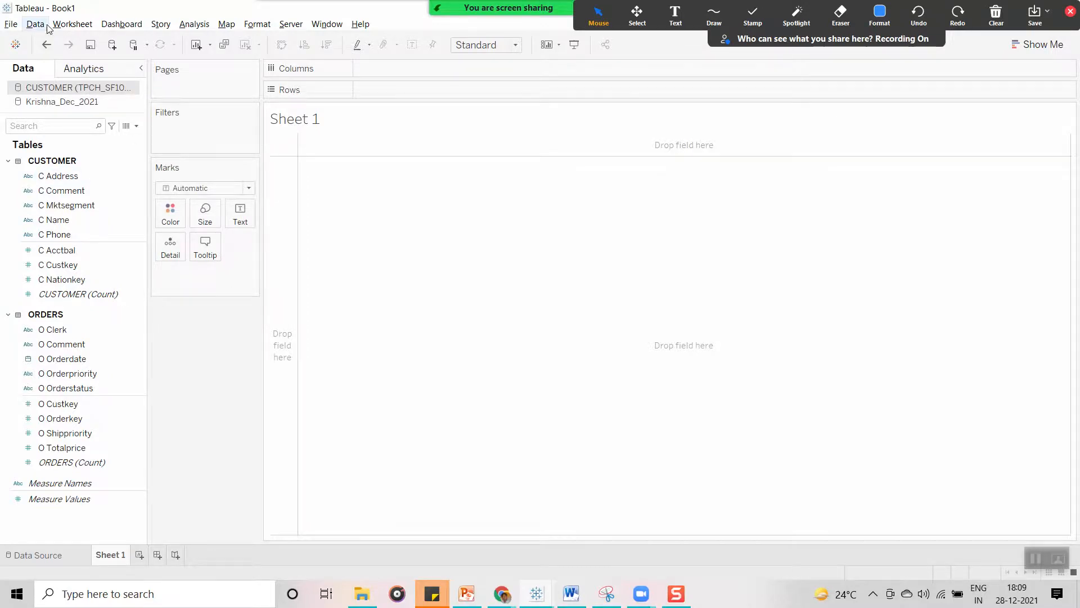
- Return Book1 to its start page, then switch to File Explorer and locate CUSTOMER (TPCH_SF1000.CUSTOMER)+ (TPCH_SF1000).tdsx in the Datasources folder
{"action": "left_click", "coordinate": [15, 47]}
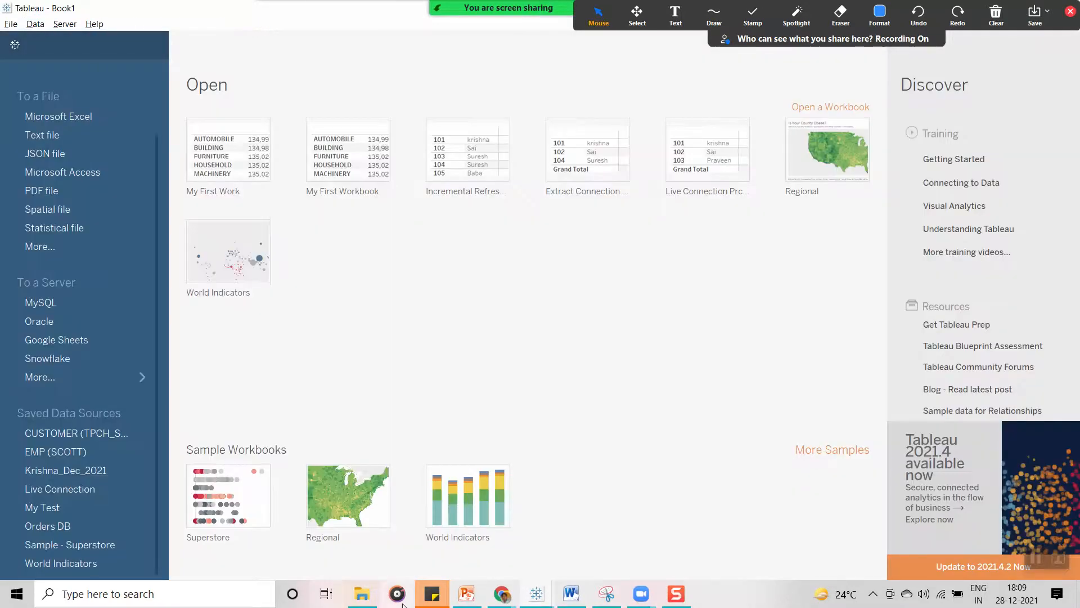
{"action": "left_click", "coordinate": [440, 592]}
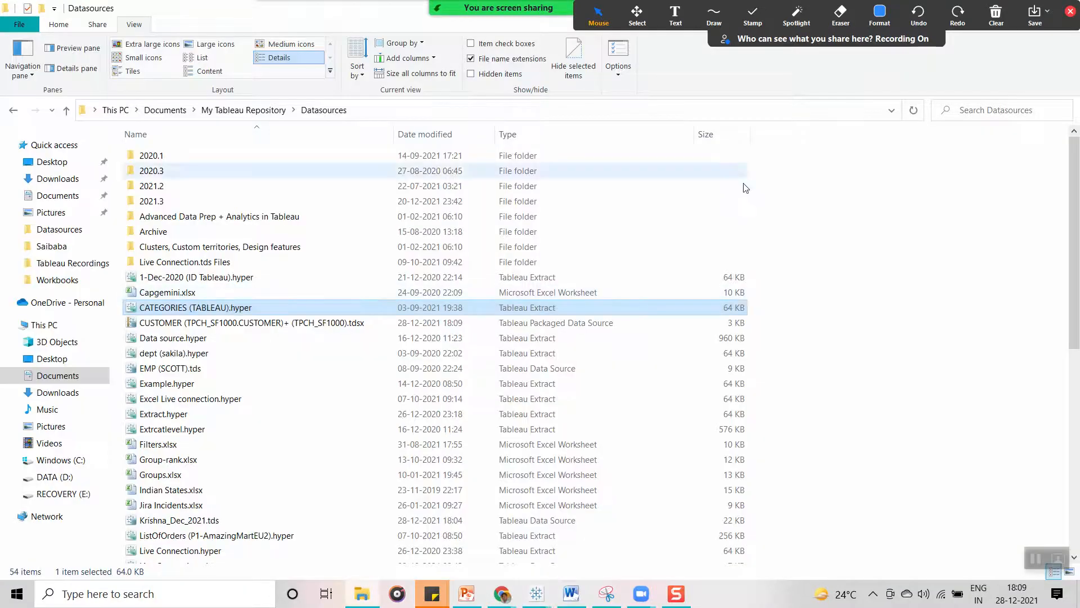
{"action": "left_click", "coordinate": [529, 304]}
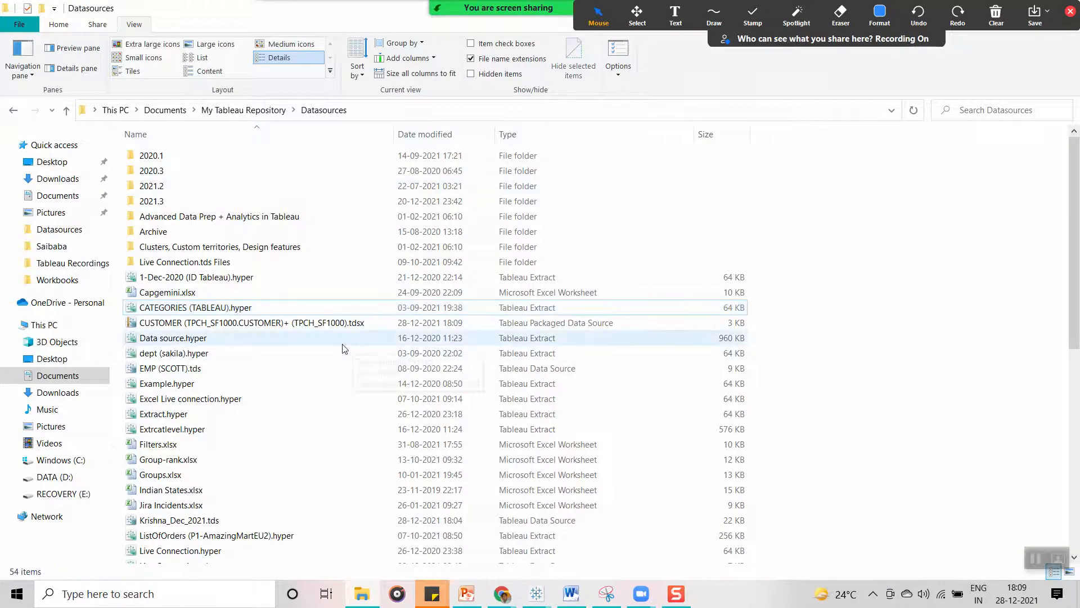
{"action": "left_click", "coordinate": [314, 331]}
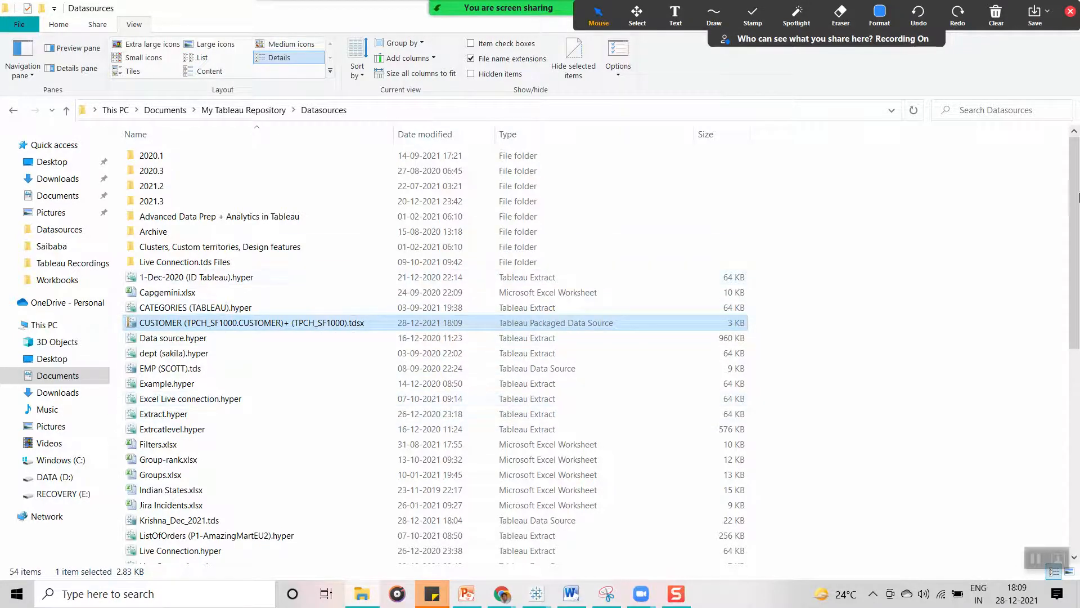
- Compare the type and size of the _Dec_2021 .tds file and the CUSTOMER .tdsx file, leaving both files selected
{"action": "mouse_move", "coordinate": [1078, 237]}
{"action": "left_mouse_down"}
{"action": "mouse_move", "coordinate": [1078, 444]}
{"action": "mouse_move", "coordinate": [1075, 252]}
{"action": "left_mouse_up"}
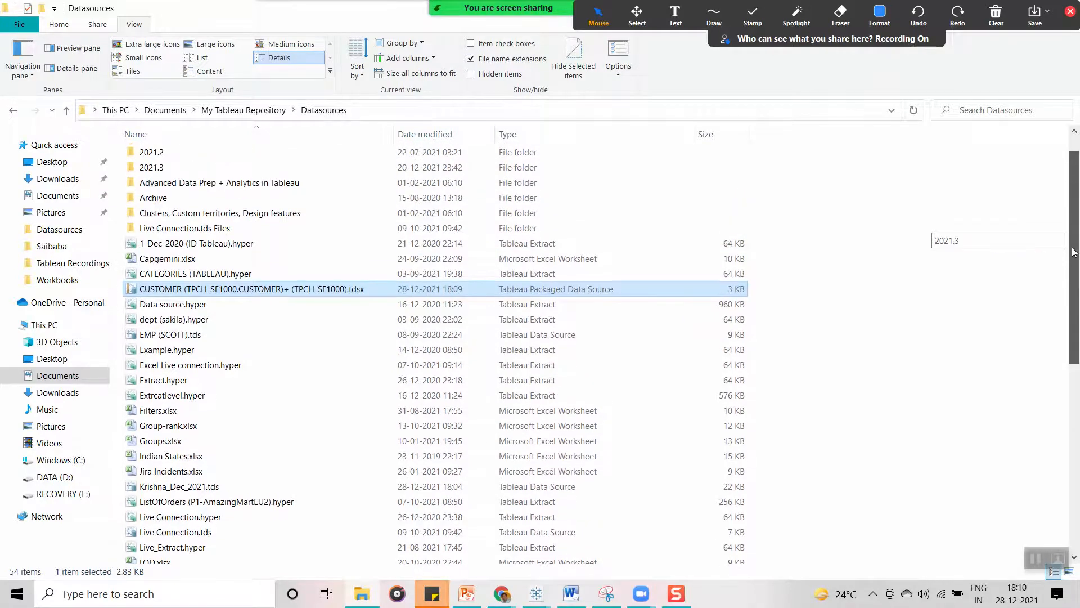
{"action": "left_click", "coordinate": [166, 488]}
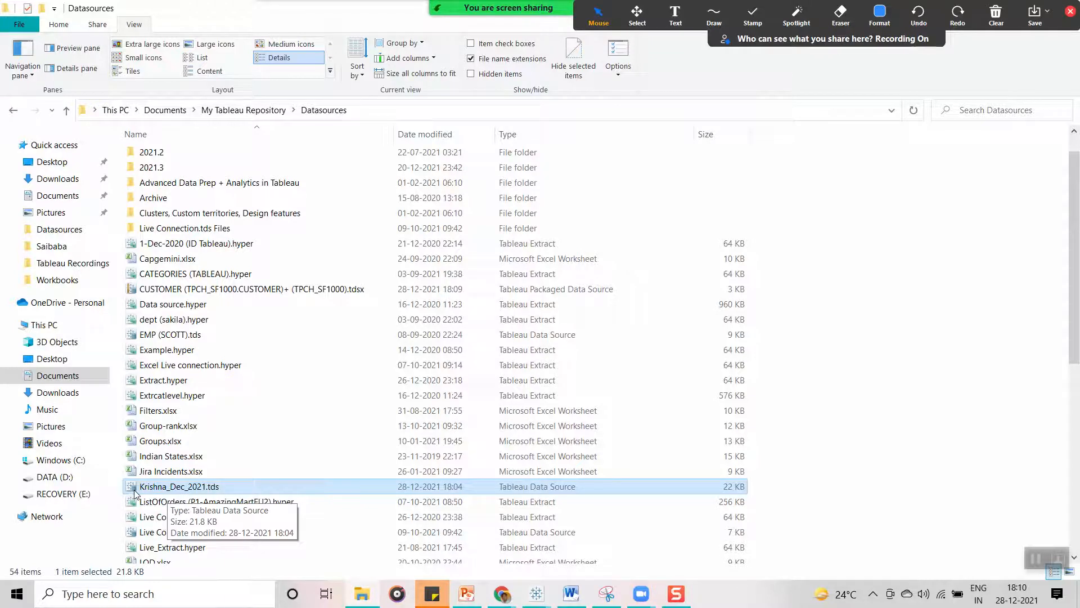
{"action": "left_click", "coordinate": [144, 291]}
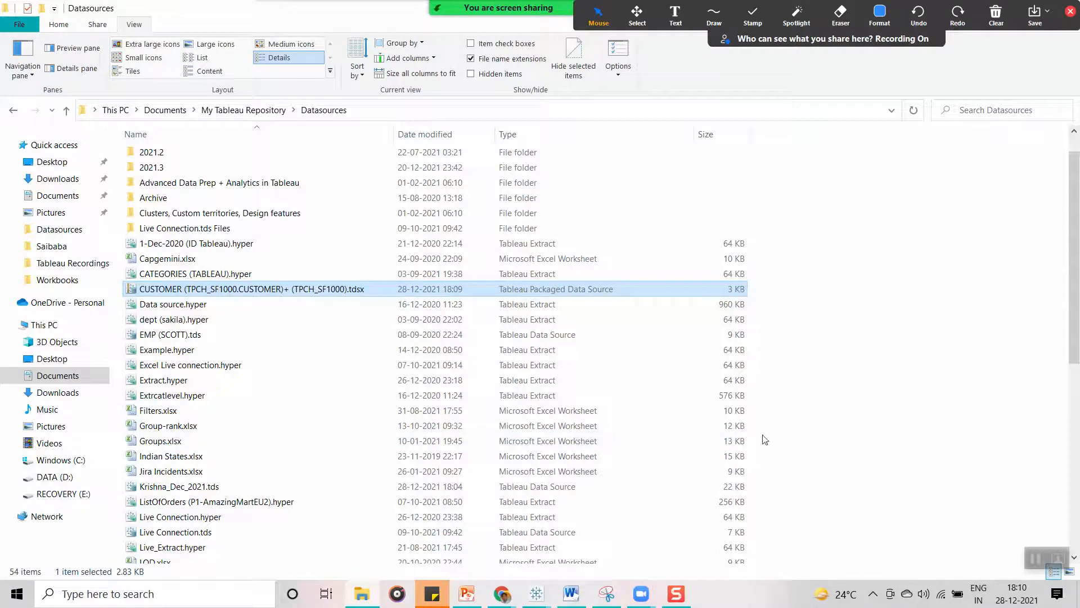
{"action": "left_click", "coordinate": [730, 490]}
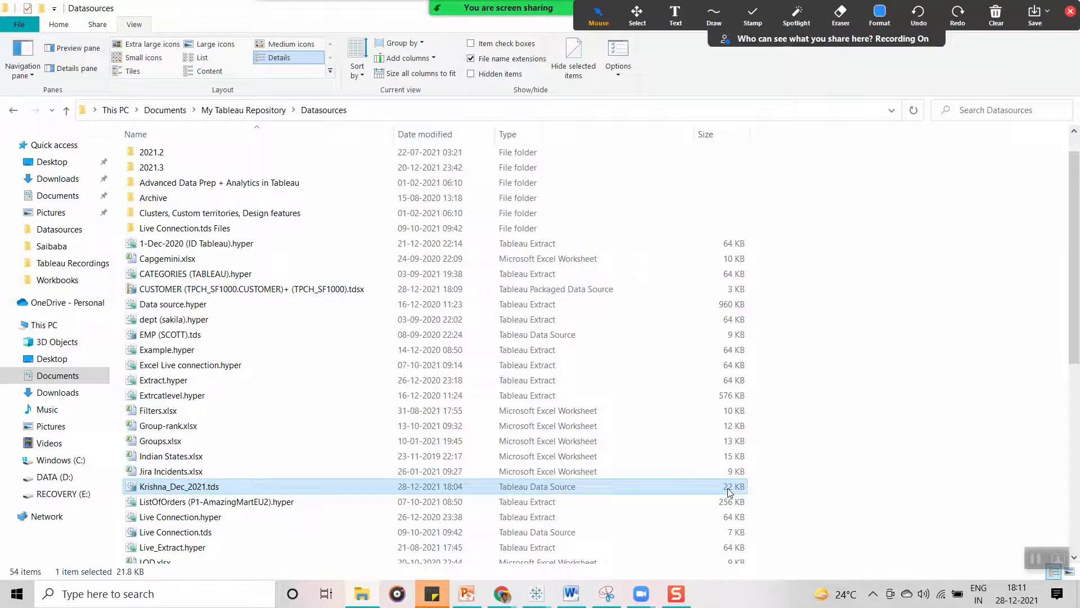
{"action": "left_click", "coordinate": [740, 290], "text": "ctrl"}
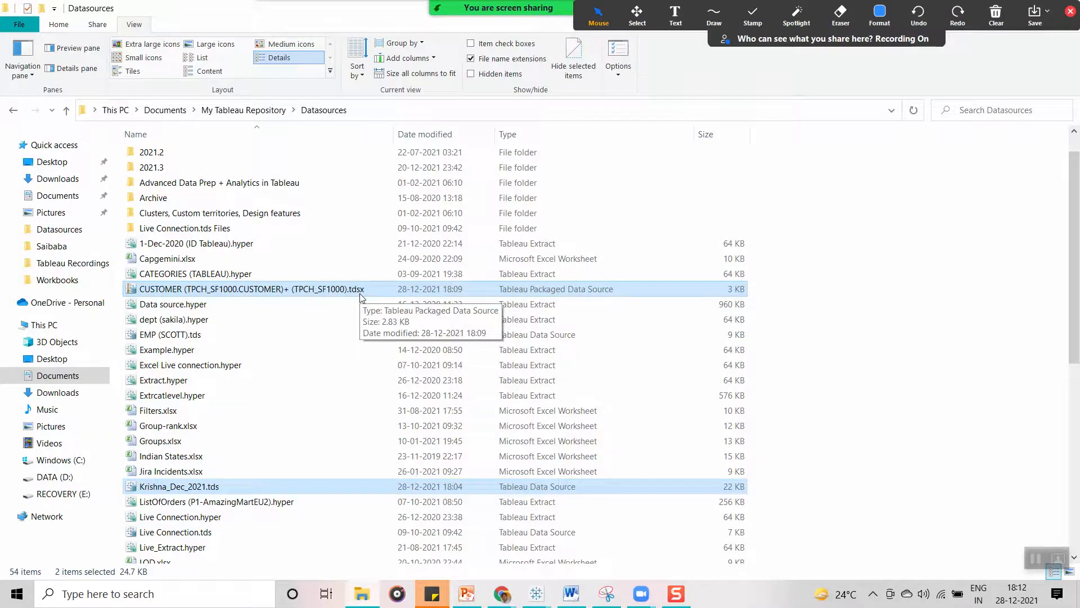
{"action": "mouse_move", "coordinate": [540, 596]}
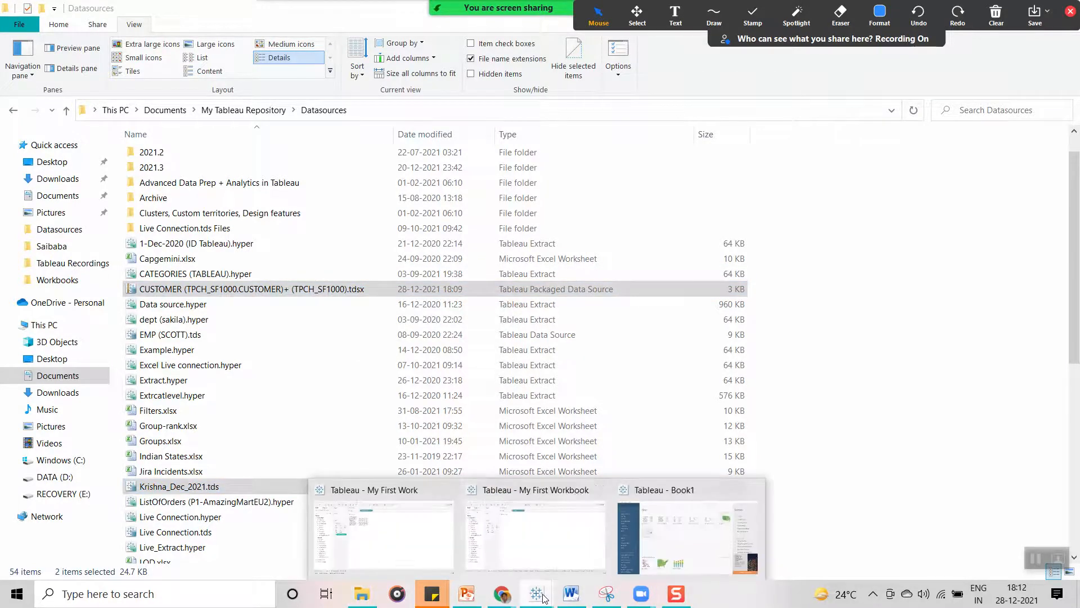
{"action": "left_click", "coordinate": [417, 525]}
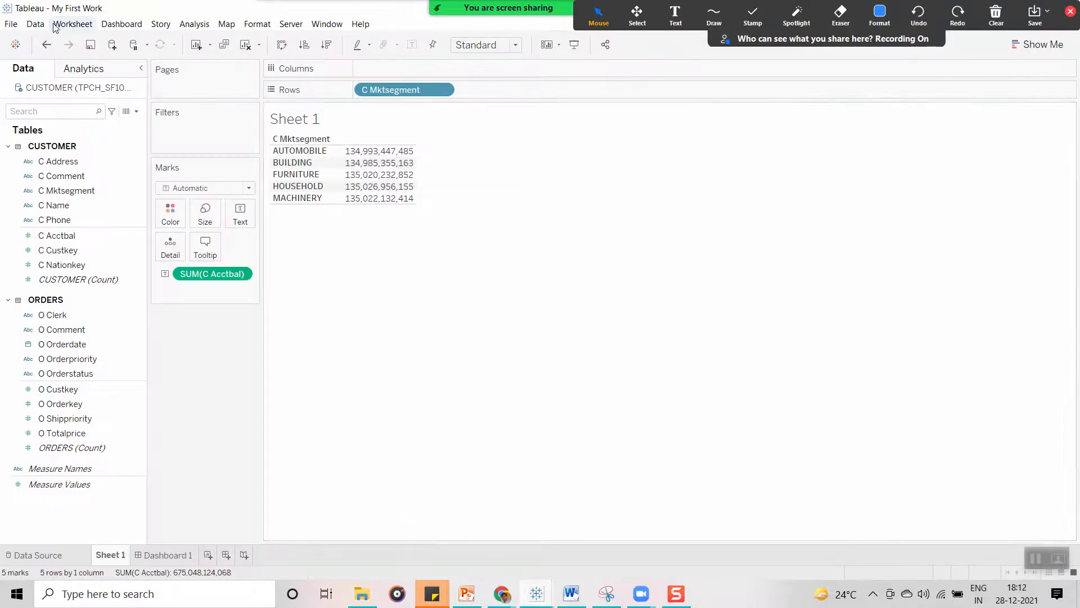
{"action": "key", "text": "alt+Tab"}
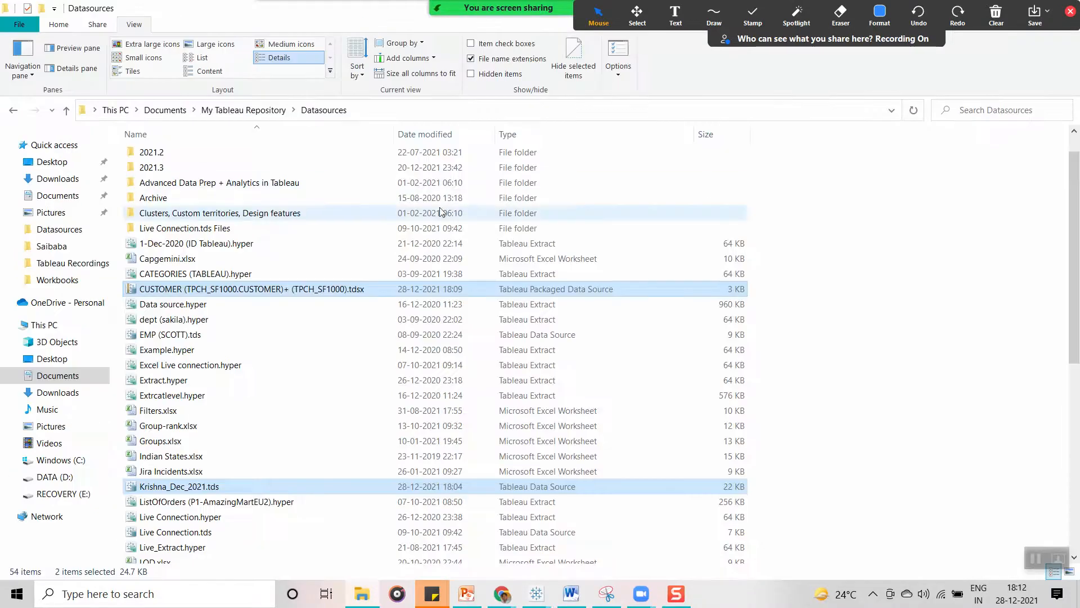
{"action": "right_click", "coordinate": [279, 290]}
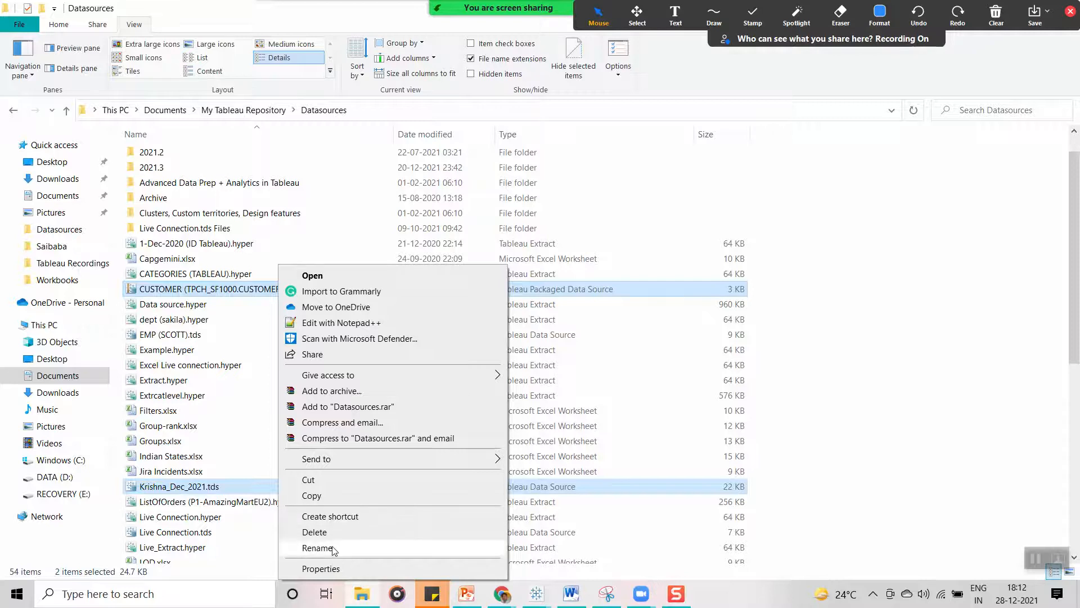
{"action": "left_click", "coordinate": [316, 547]}
{"action": "key", "text": "Escape"}
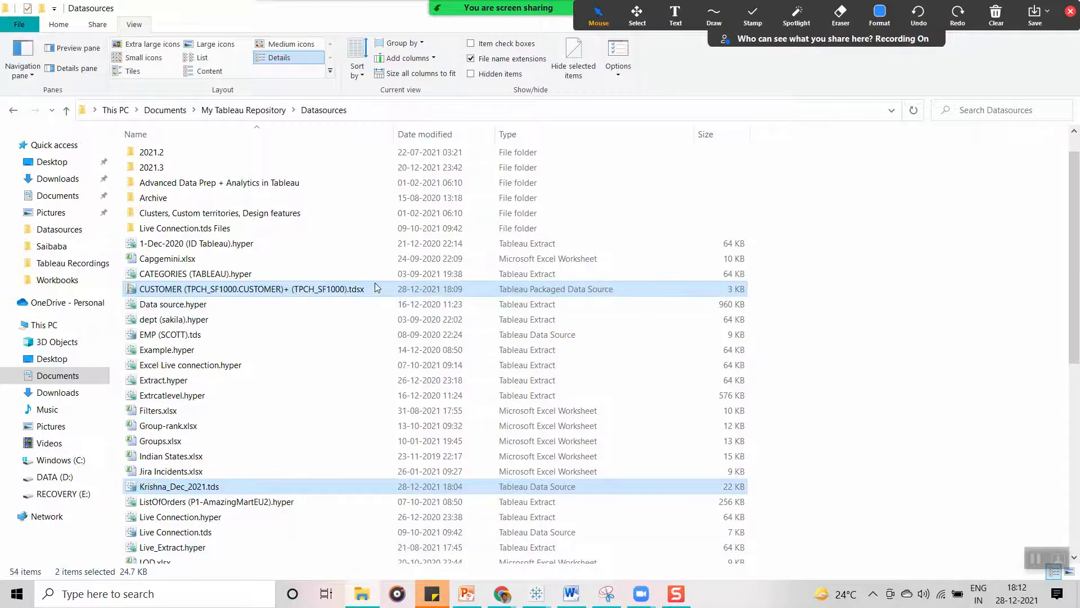
- Edit the extension of CUSTOMER (TPCH_SF1000.CUSTOMER)+ (TPCH_SF1000).tdsx and apply the rename to both selected data source files
{"action": "right_click", "coordinate": [364, 292]}
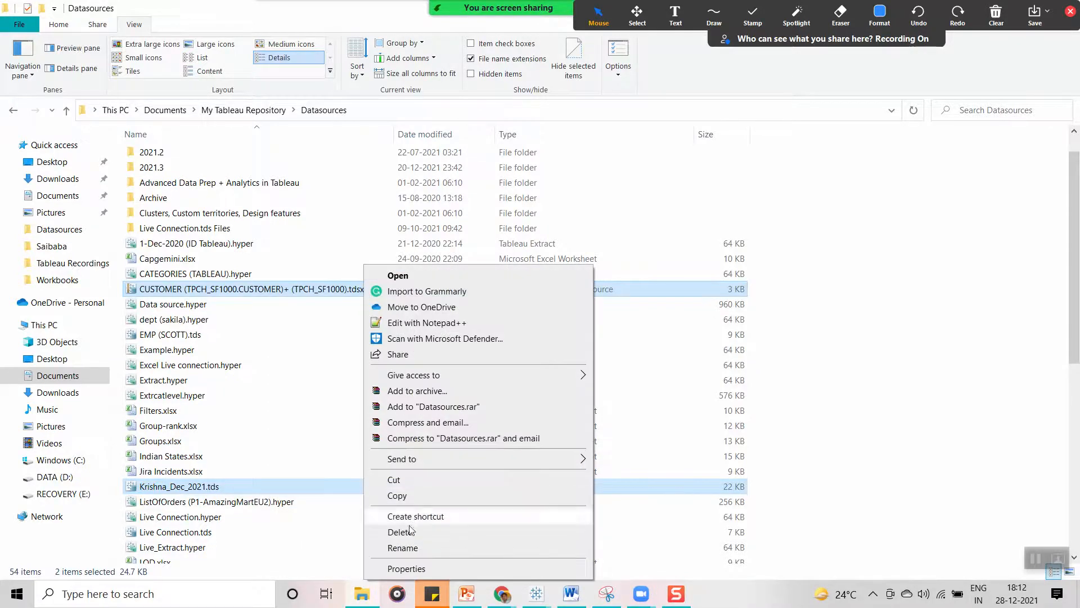
{"action": "left_click", "coordinate": [397, 550]}
{"action": "left_click", "coordinate": [376, 291]}
{"action": "key", "text": "BackSpace"}
{"action": "key", "text": "BackSpace"}
{"action": "key", "text": "BackSpace"}
{"action": "key", "text": "BackSpace"}
{"action": "type", "text": "tds"}
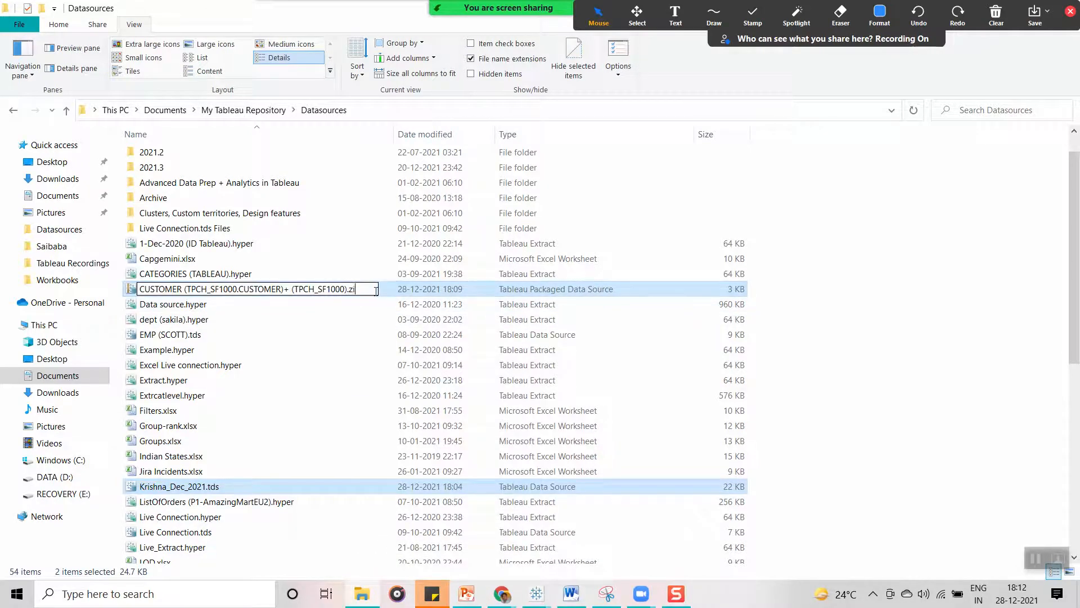
{"action": "key", "text": "Return"}
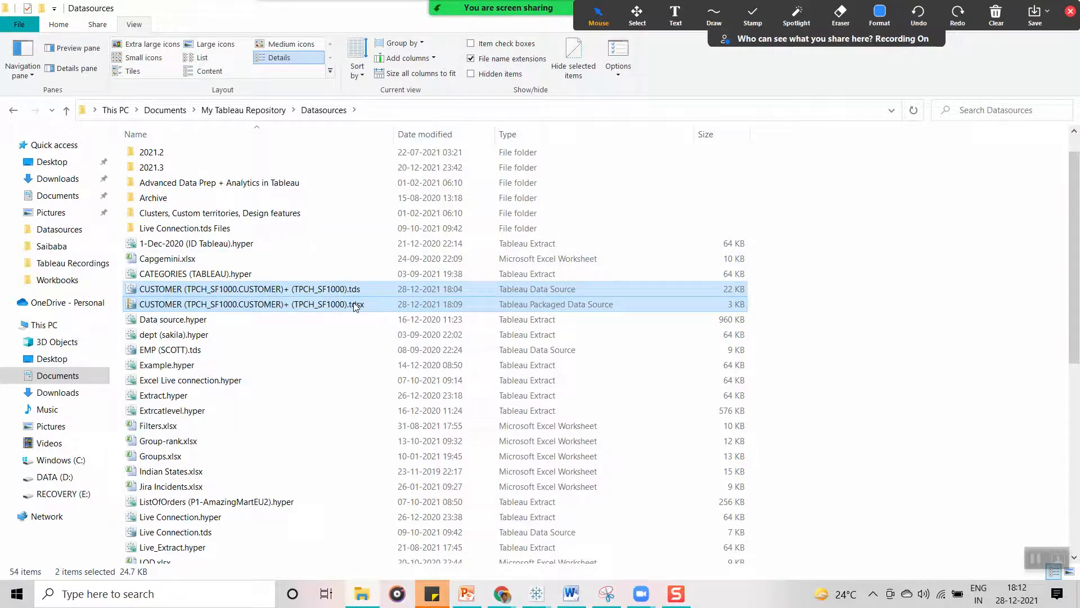
- Examine the CUSTOMER .tds file and look through the Datasources folder for the _Dec_2021 data source
{"action": "left_click", "coordinate": [366, 291]}
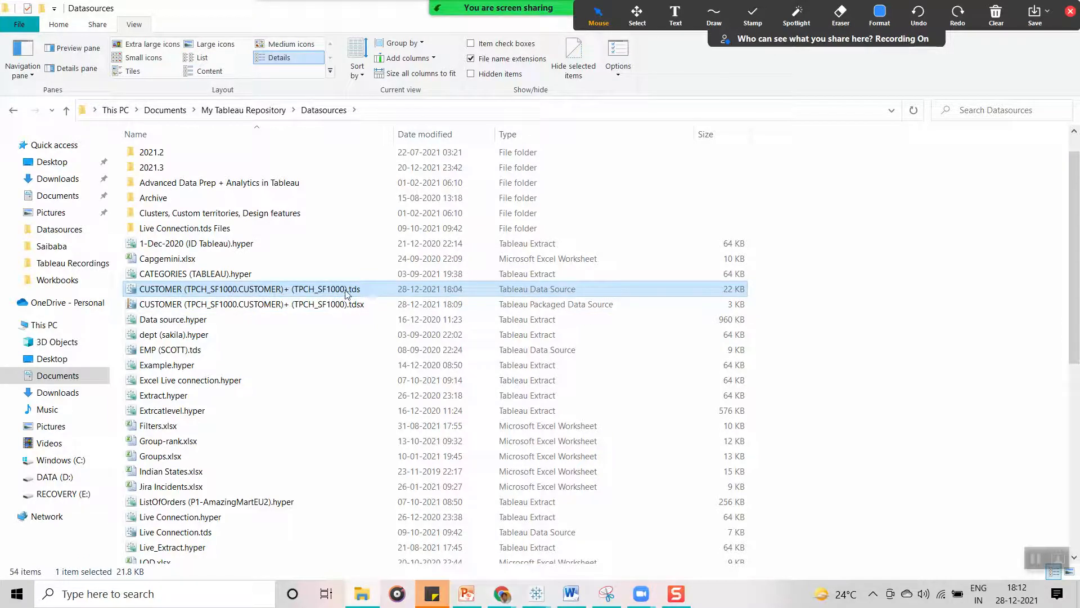
{"action": "left_click", "coordinate": [345, 290]}
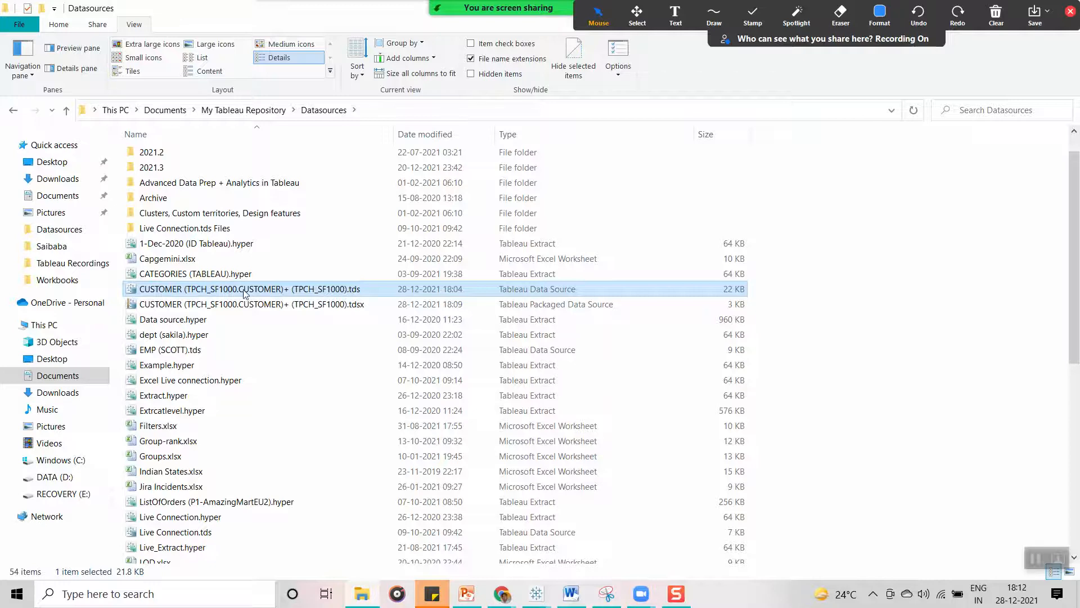
{"action": "left_click", "coordinate": [566, 291]}
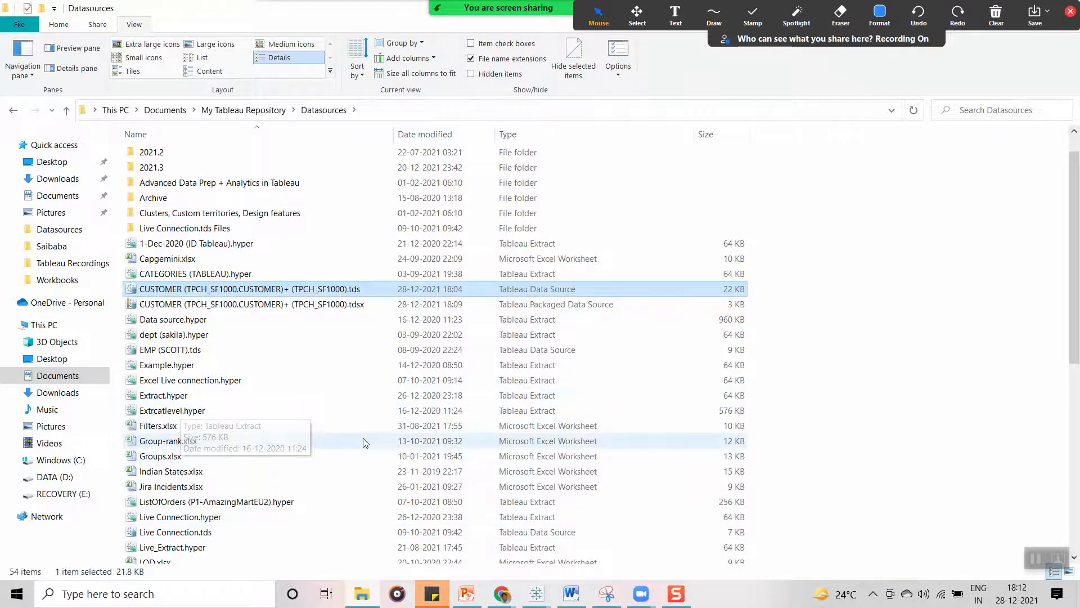
{"action": "left_click_drag", "start_coordinate": [1075, 262], "coordinate": [1078, 312]}
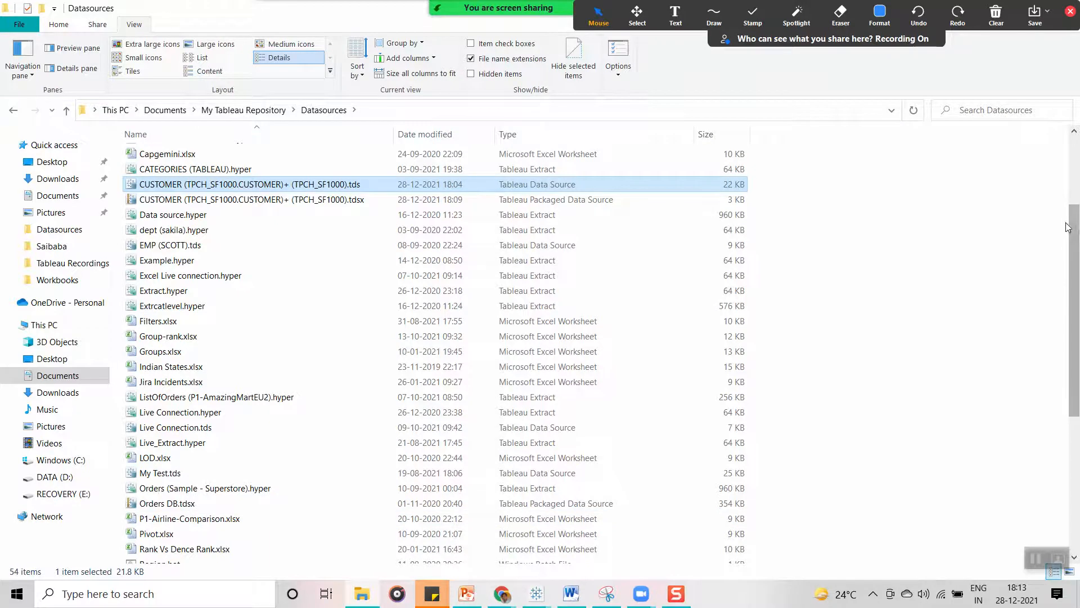
{"action": "left_click_drag", "start_coordinate": [1077, 240], "coordinate": [1046, 149]}
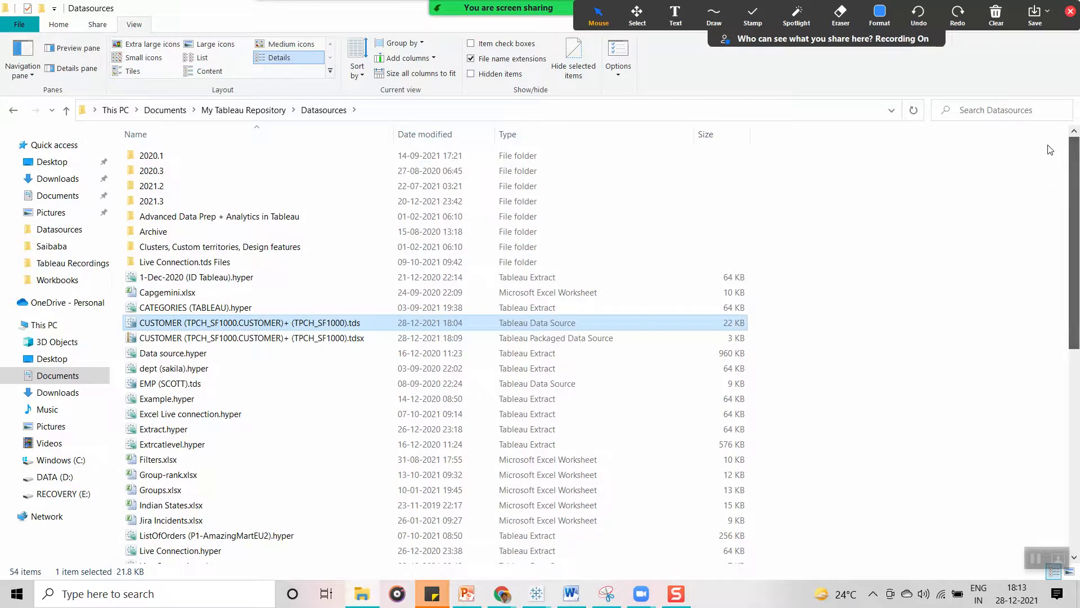
{"action": "left_click", "coordinate": [839, 328]}
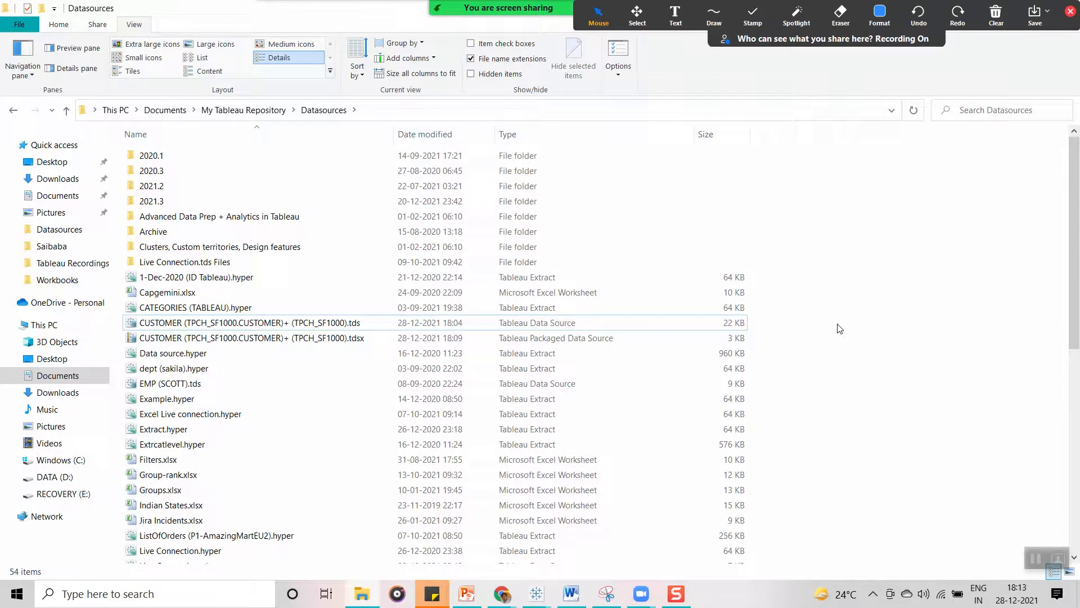
- Search the Datasources folder for "kr" and clear the search
{"action": "left_click", "coordinate": [1008, 116]}
{"action": "type", "text": "kr"}
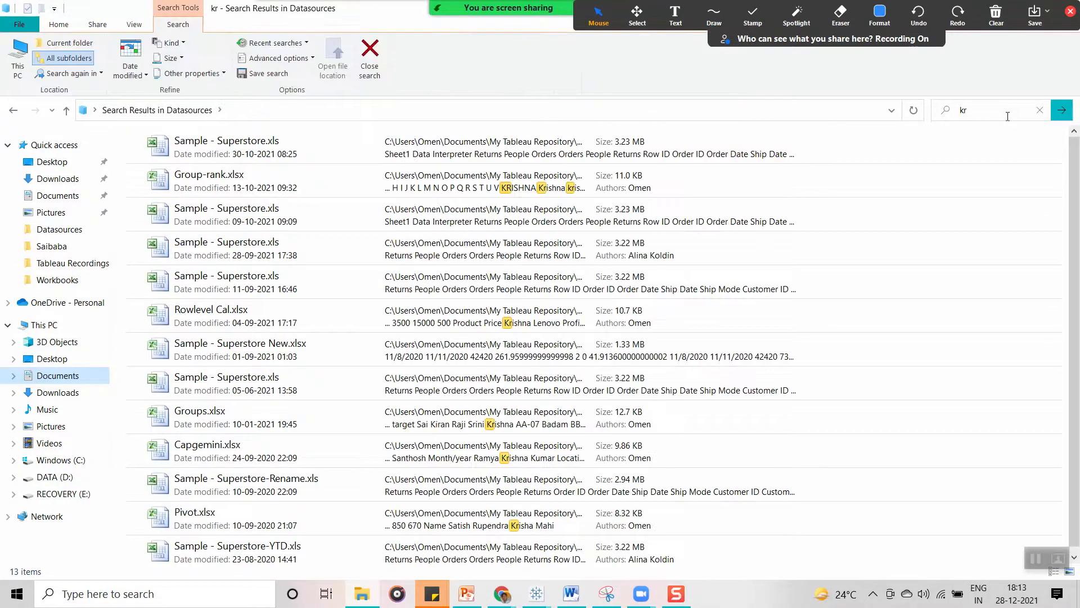
{"action": "left_click", "coordinate": [1040, 110]}
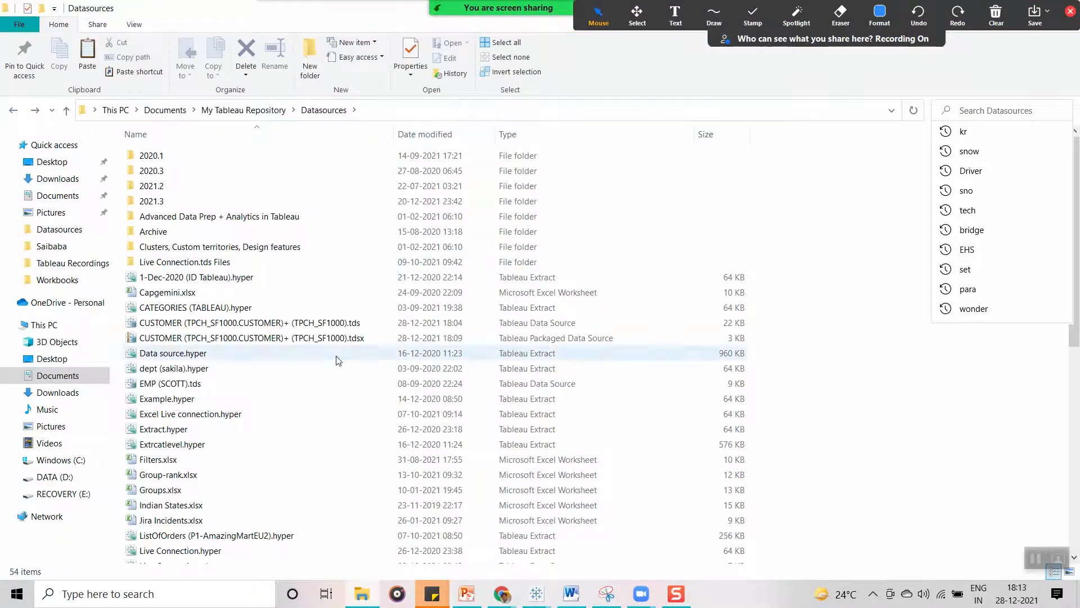
- Check the CUSTOMER .tds file again and review the complete file list down to the end of the folder
{"action": "left_click", "coordinate": [204, 326]}
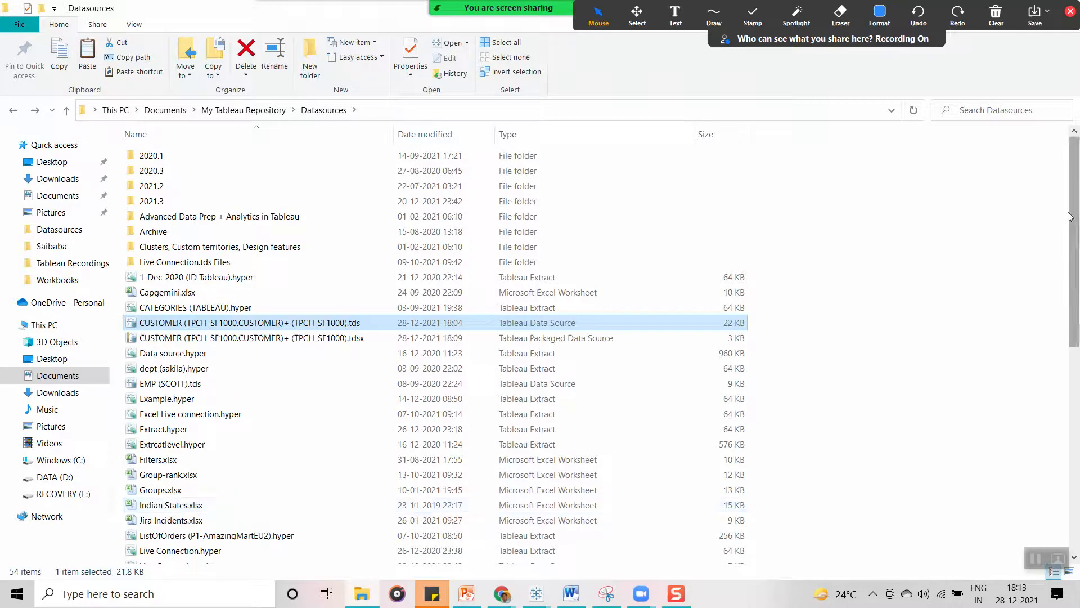
{"action": "left_click_drag", "start_coordinate": [1073, 216], "coordinate": [1079, 417]}
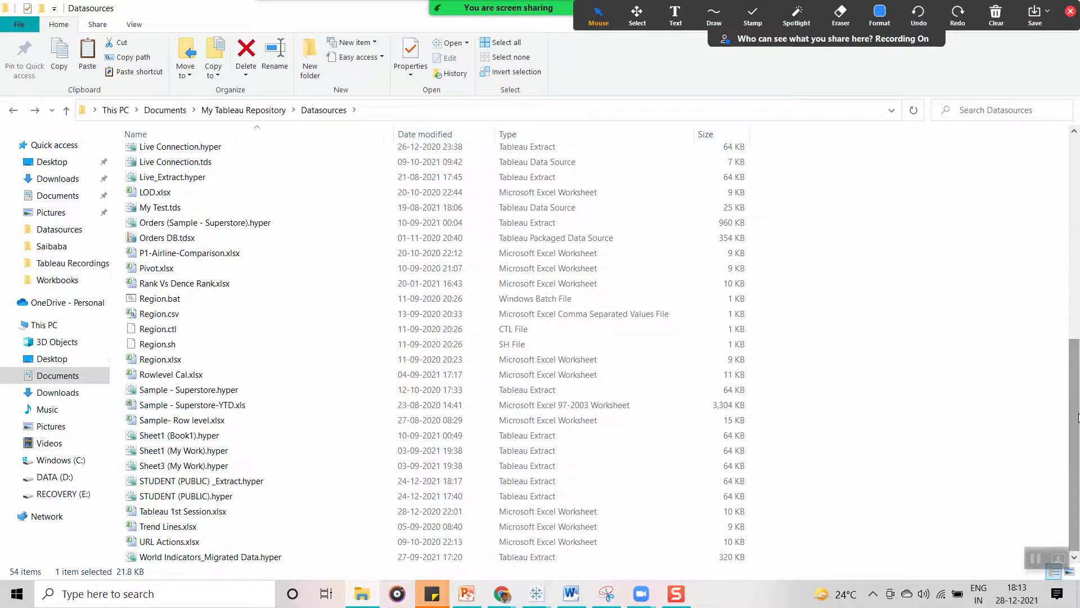
{"action": "left_click_drag", "start_coordinate": [1076, 457], "coordinate": [1071, 394]}
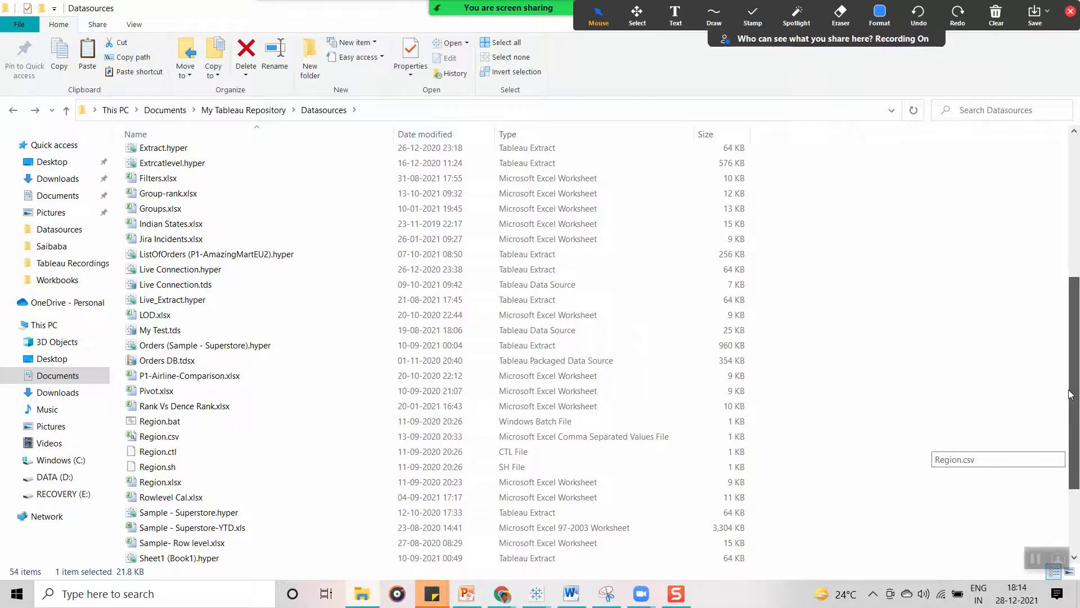
{"action": "left_click_drag", "start_coordinate": [1071, 394], "coordinate": [1048, 204]}
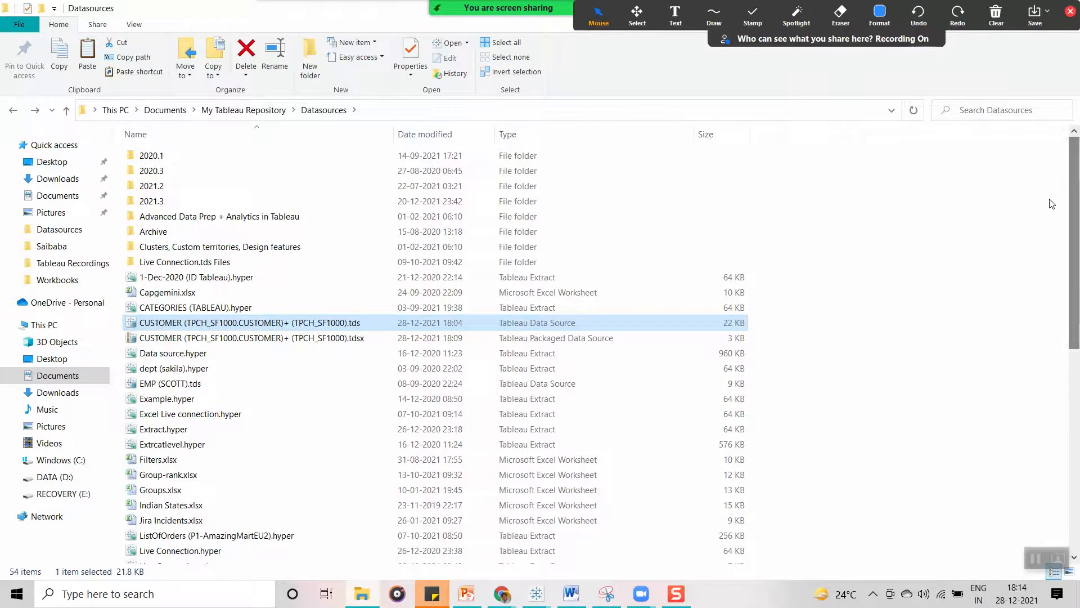
{"action": "left_click", "coordinate": [1018, 405]}
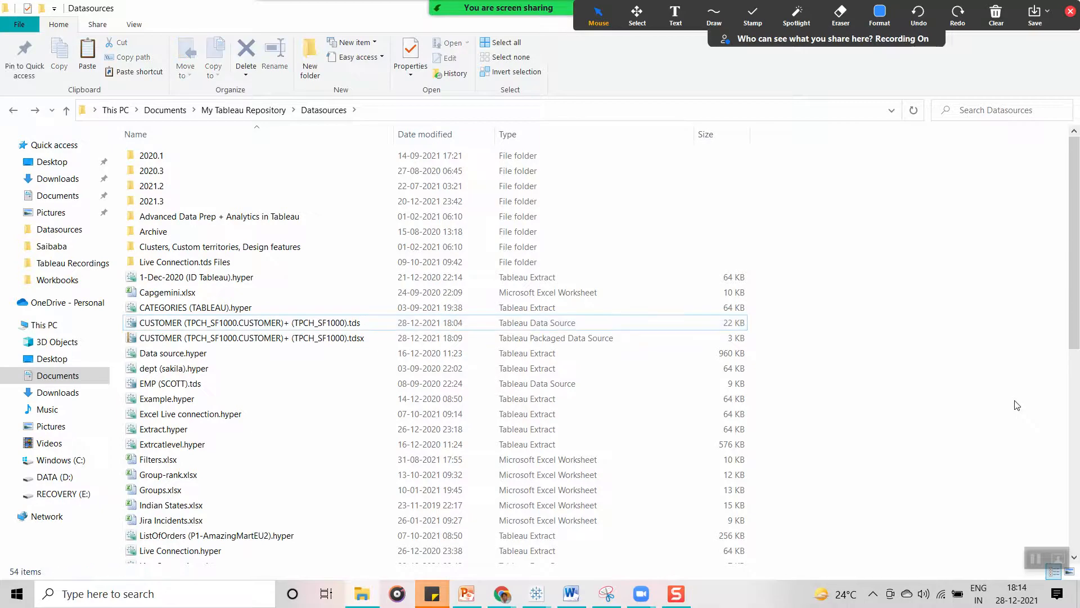
- Reopen Datasources from My Tableau Repository, check the CUSTOMER .tds file there, and bring up the open Tableau windows
{"action": "left_click", "coordinate": [237, 115]}
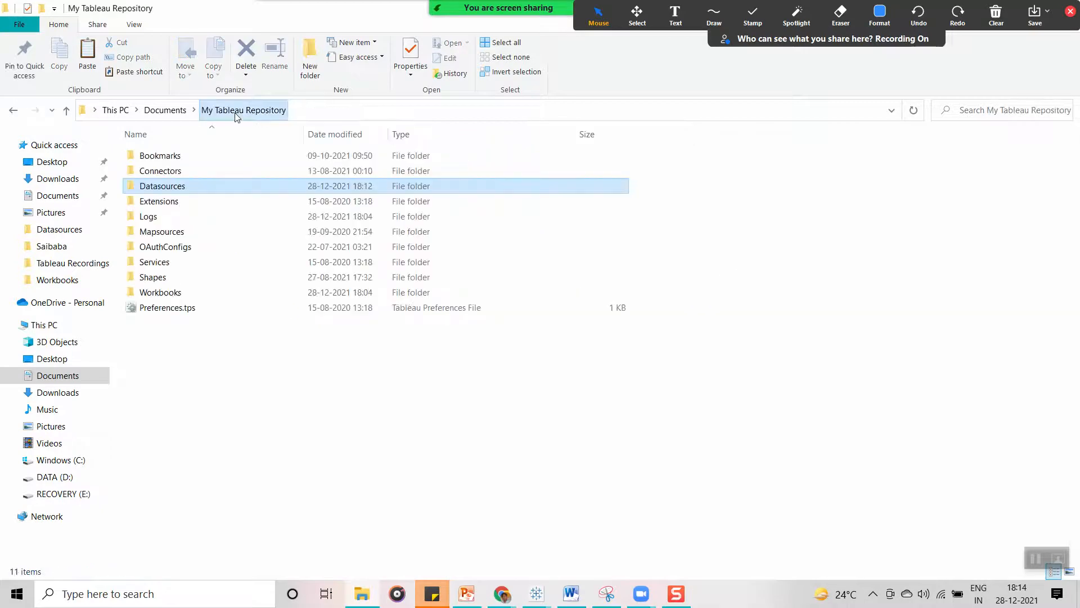
{"action": "double_click", "coordinate": [163, 189]}
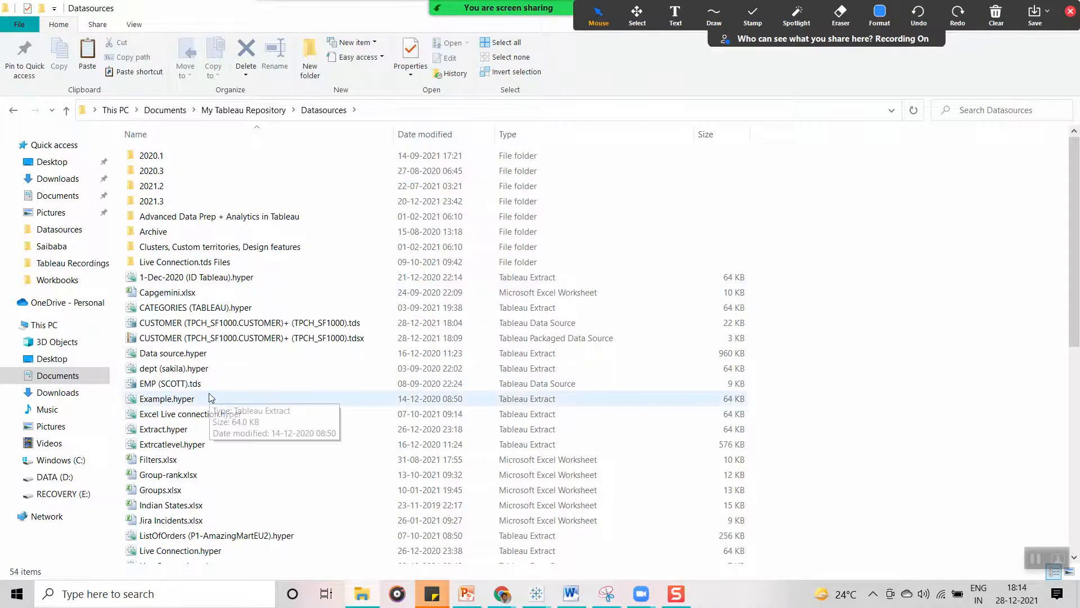
{"action": "left_click", "coordinate": [291, 328]}
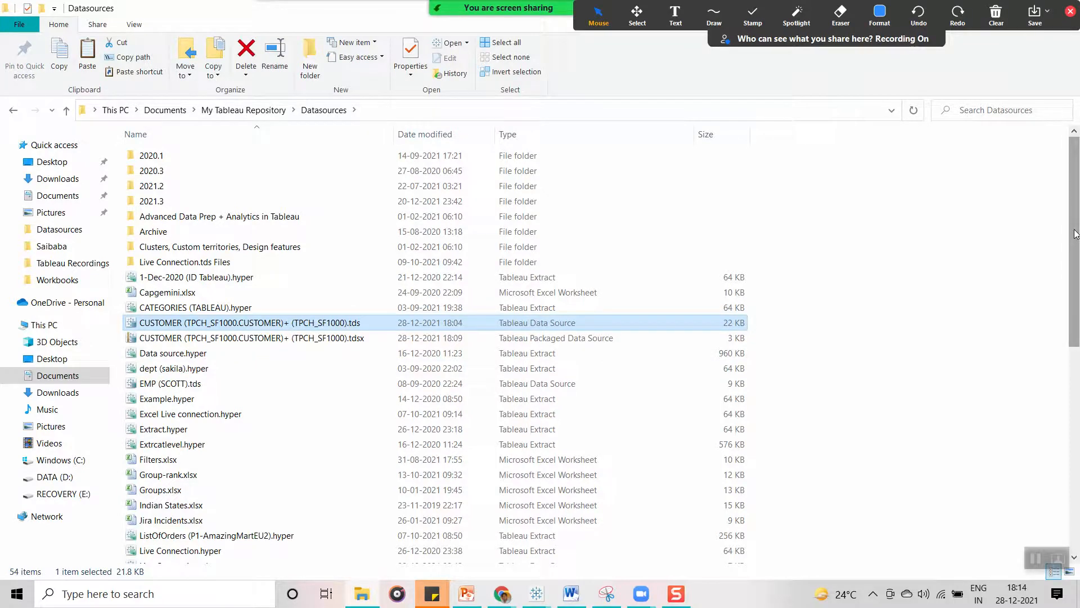
{"action": "left_click_drag", "start_coordinate": [1075, 233], "coordinate": [1078, 57]}
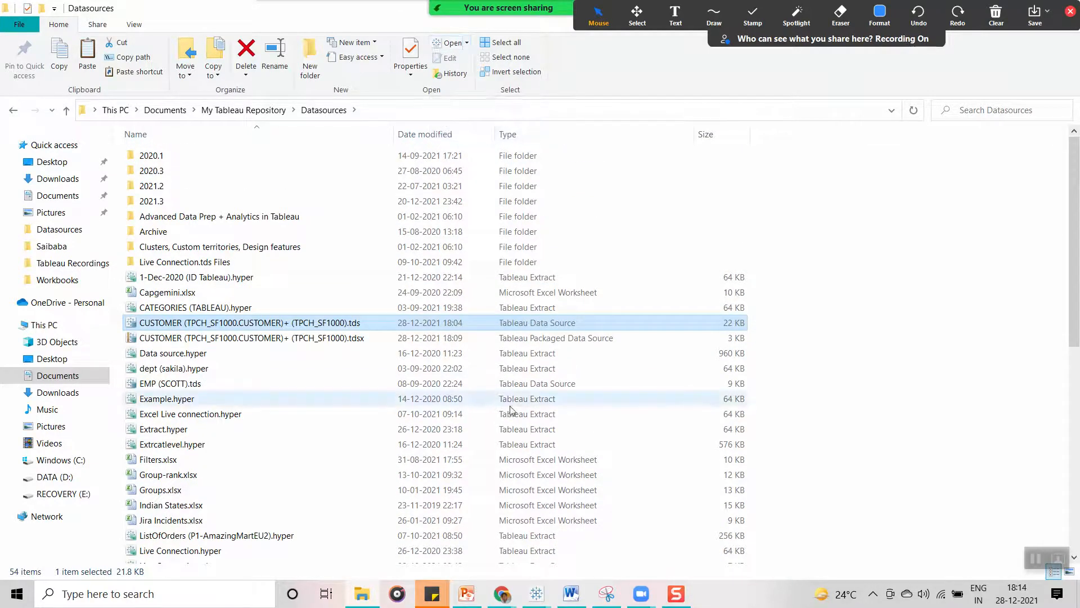
{"action": "left_click", "coordinate": [538, 595]}
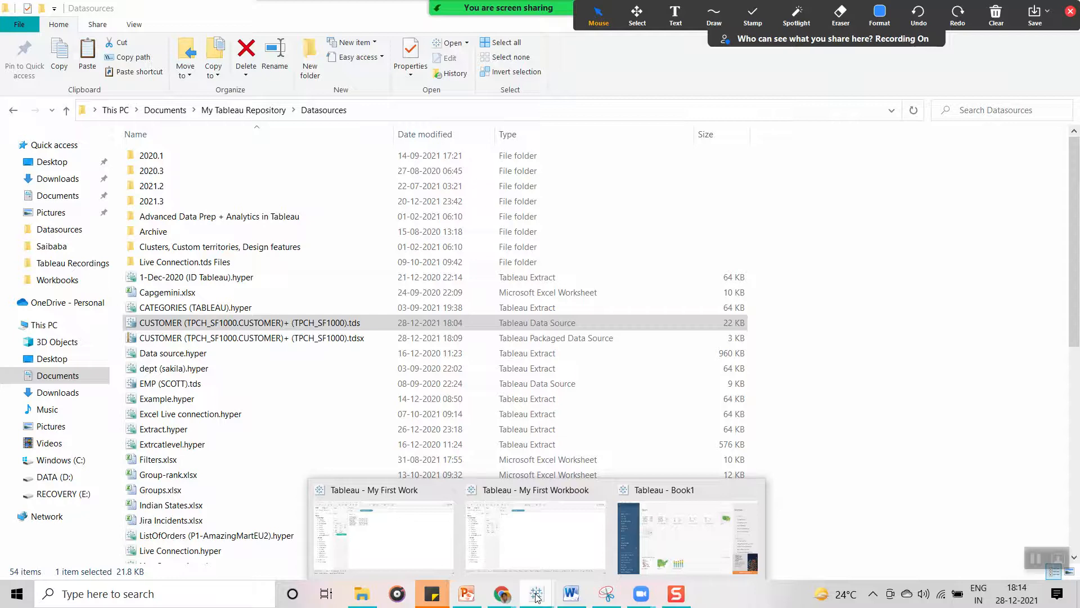
- View the start page of Book1 and switch to Sheet 1 of the My First Work workbook
{"action": "left_click", "coordinate": [697, 518]}
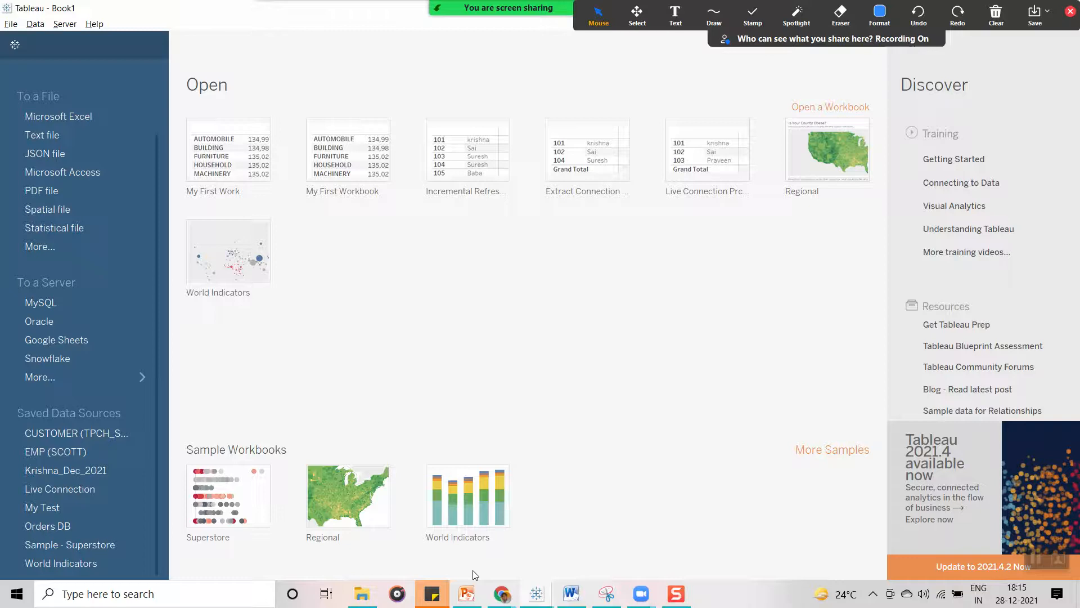
{"action": "mouse_move", "coordinate": [501, 594]}
{"action": "mouse_move", "coordinate": [534, 597]}
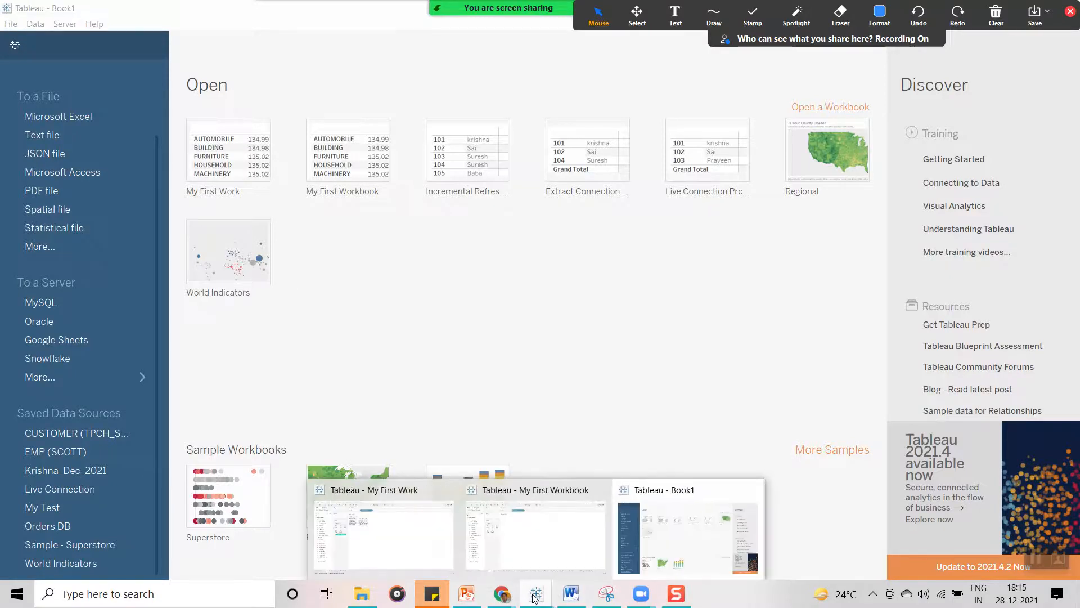
{"action": "left_click", "coordinate": [431, 540]}
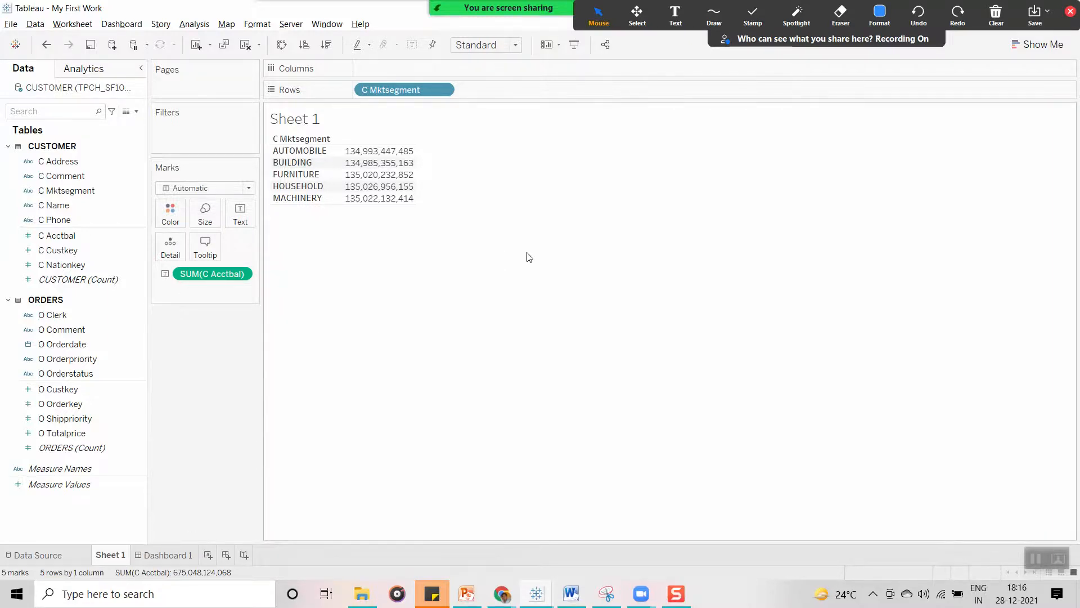
{"action": "mouse_move", "coordinate": [364, 205]}
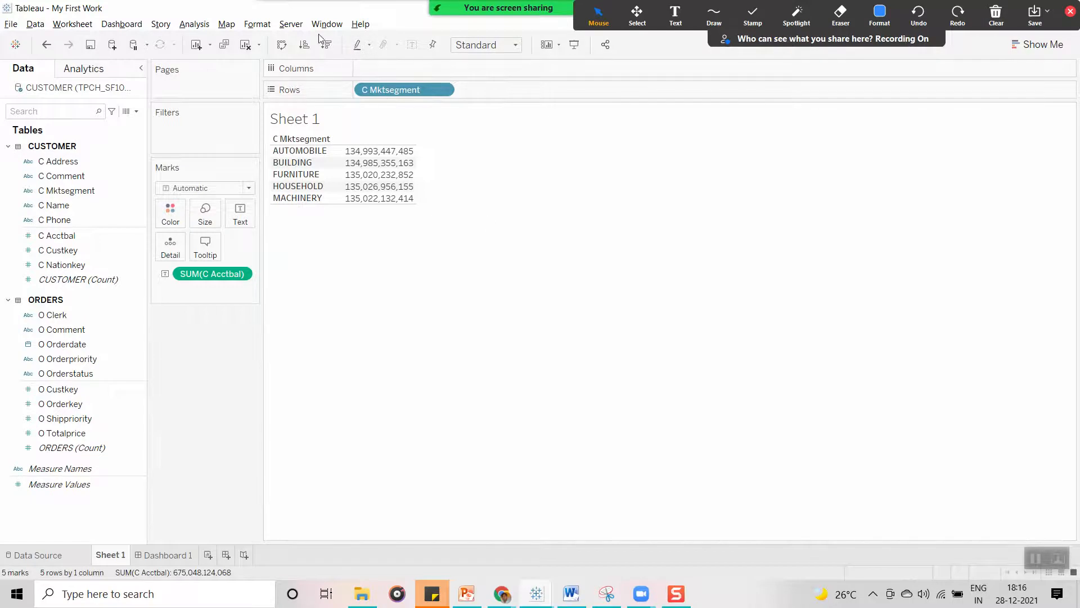
- Start creating a bookmark from Sheet 1 and move the Create Bookmark dialog clear of the sheet's data
{"action": "left_click", "coordinate": [360, 24]}
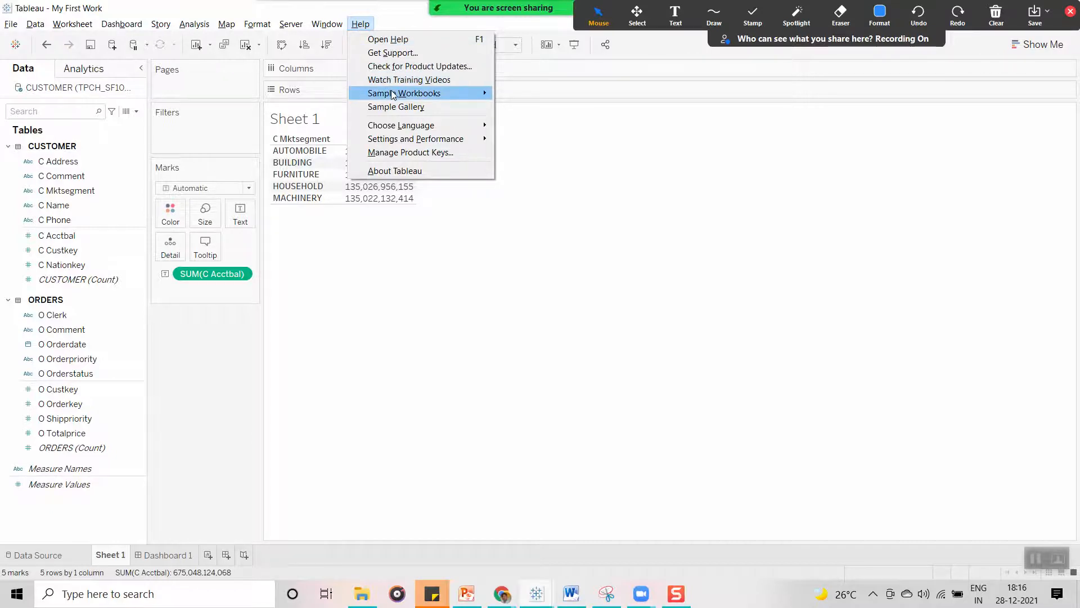
{"action": "mouse_move", "coordinate": [393, 95]}
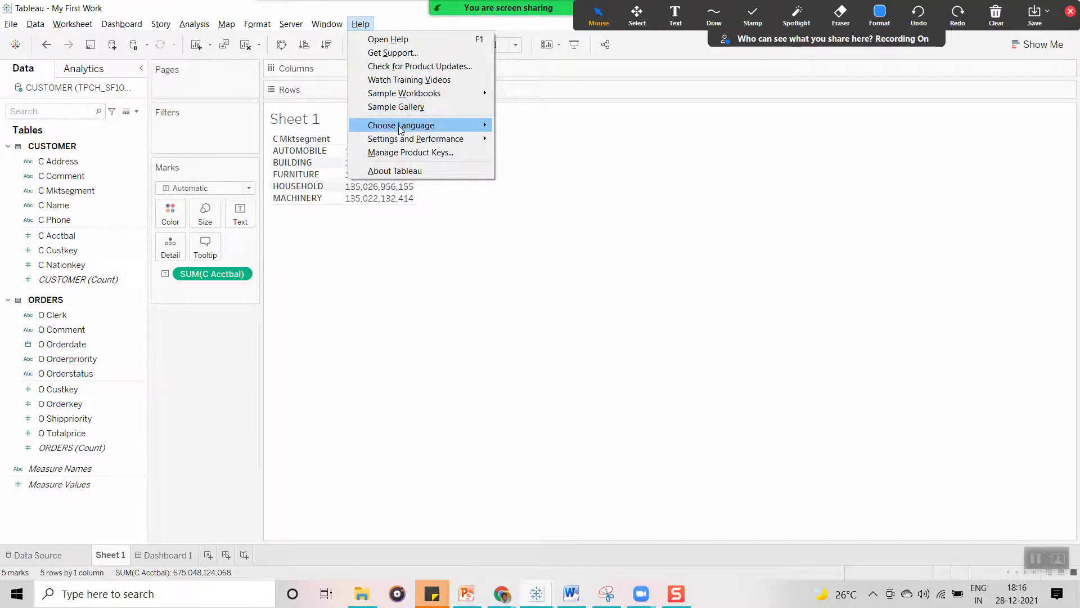
{"action": "mouse_move", "coordinate": [403, 144]}
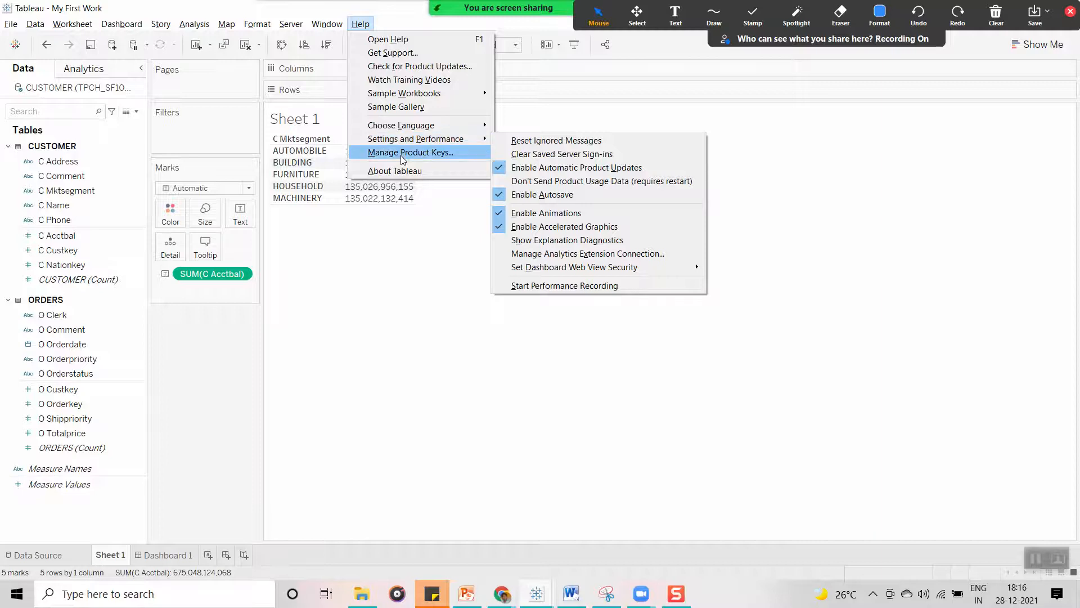
{"action": "mouse_move", "coordinate": [310, 23]}
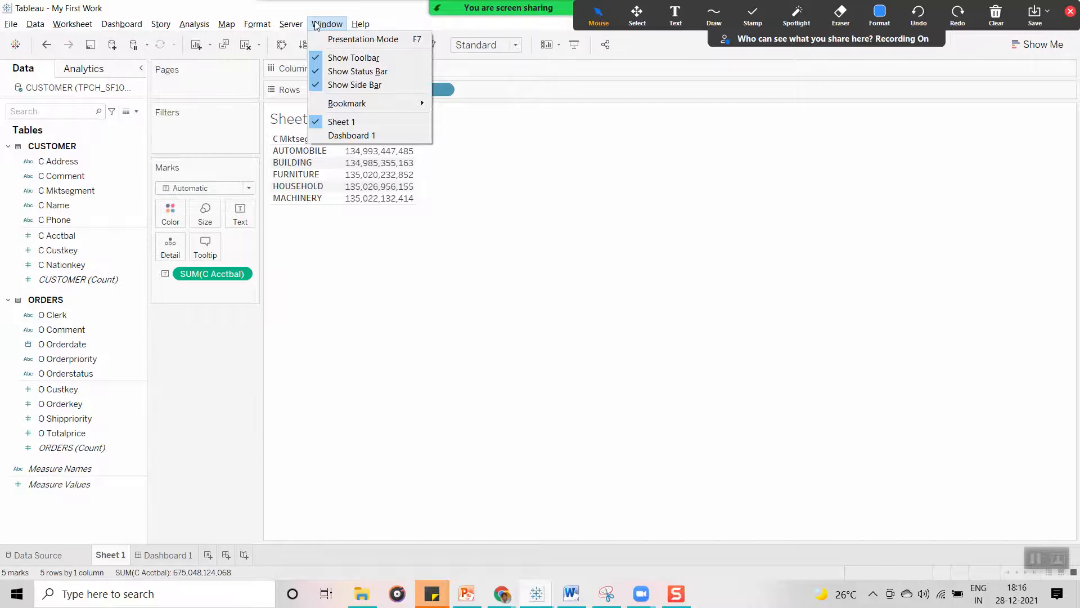
{"action": "mouse_move", "coordinate": [347, 105]}
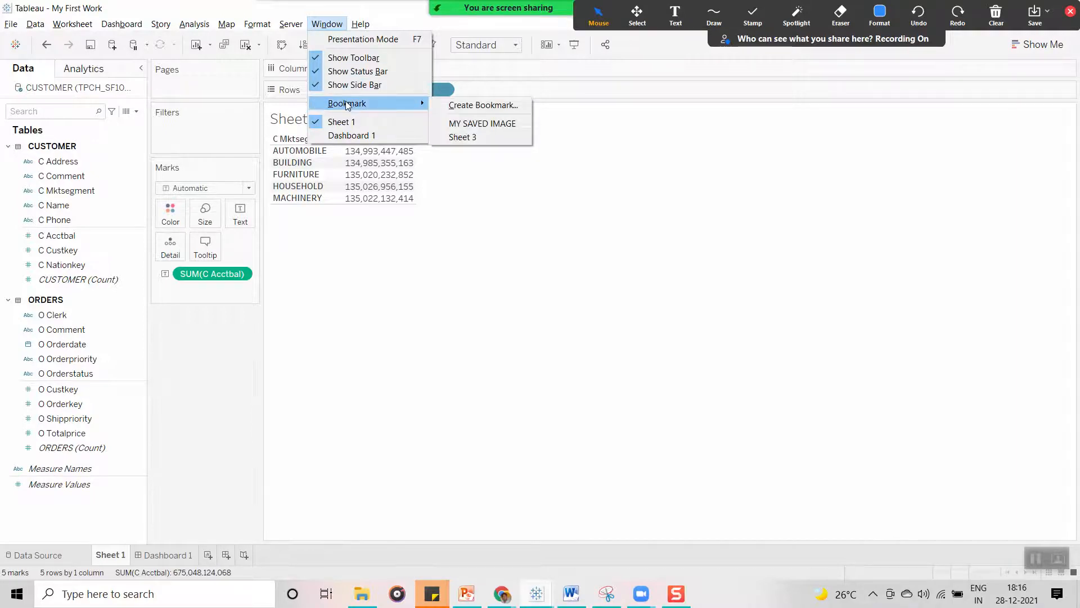
{"action": "left_click", "coordinate": [465, 110]}
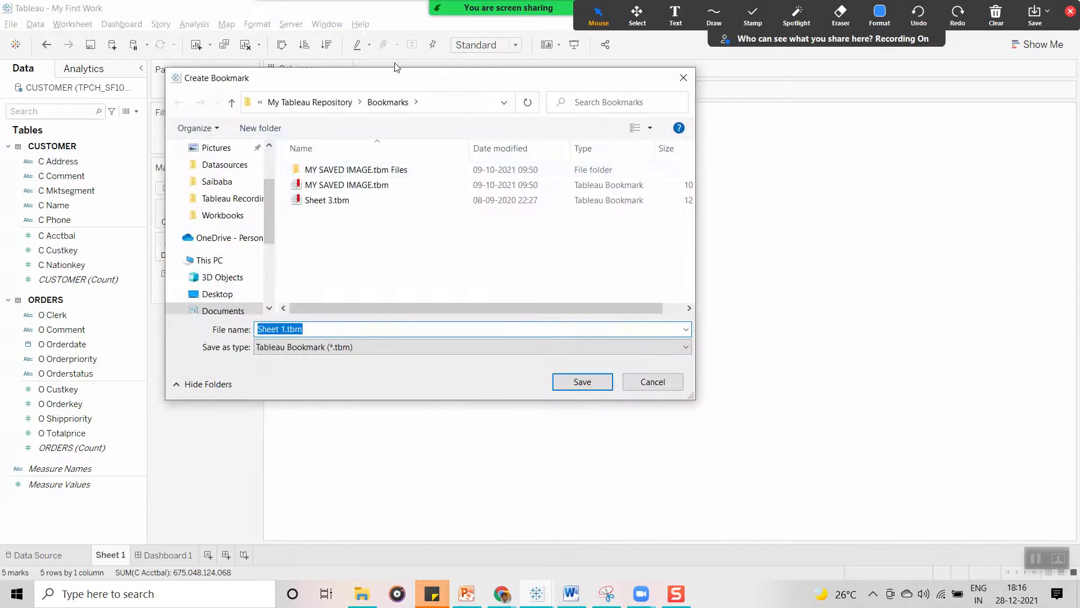
{"action": "left_click_drag", "start_coordinate": [397, 78], "coordinate": [661, 81]}
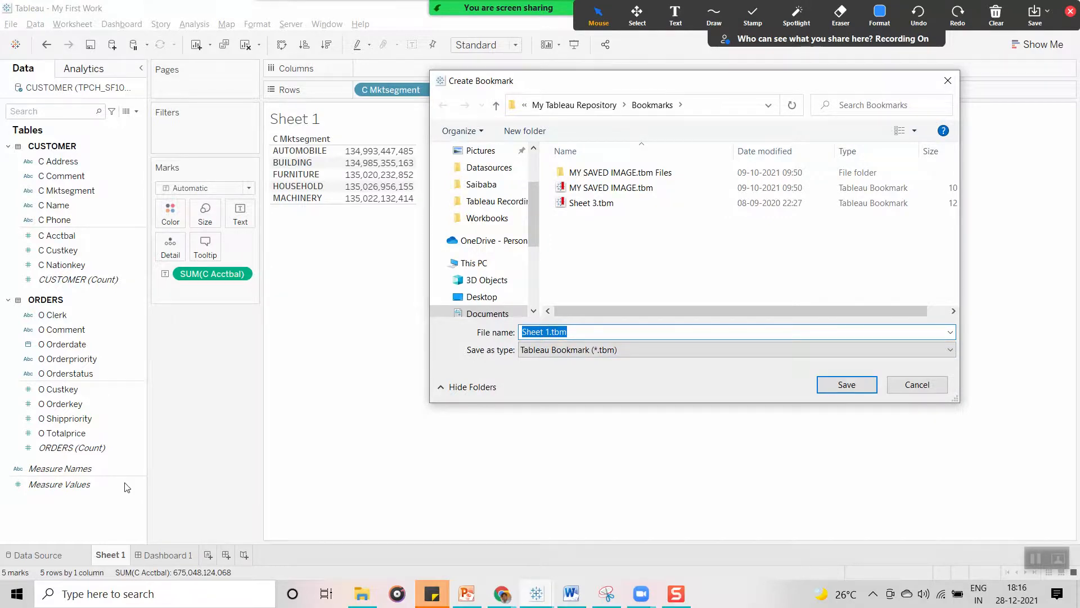
- Save the bookmark as "My First Work sheet 1.tbm" with type Tableau Bookmark (*.tbm) in the Bookmarks folder
{"action": "left_click", "coordinate": [549, 332]}
{"action": "left_click_drag", "start_coordinate": [548, 332], "coordinate": [516, 336]}
{"action": "type", "text": "My"}
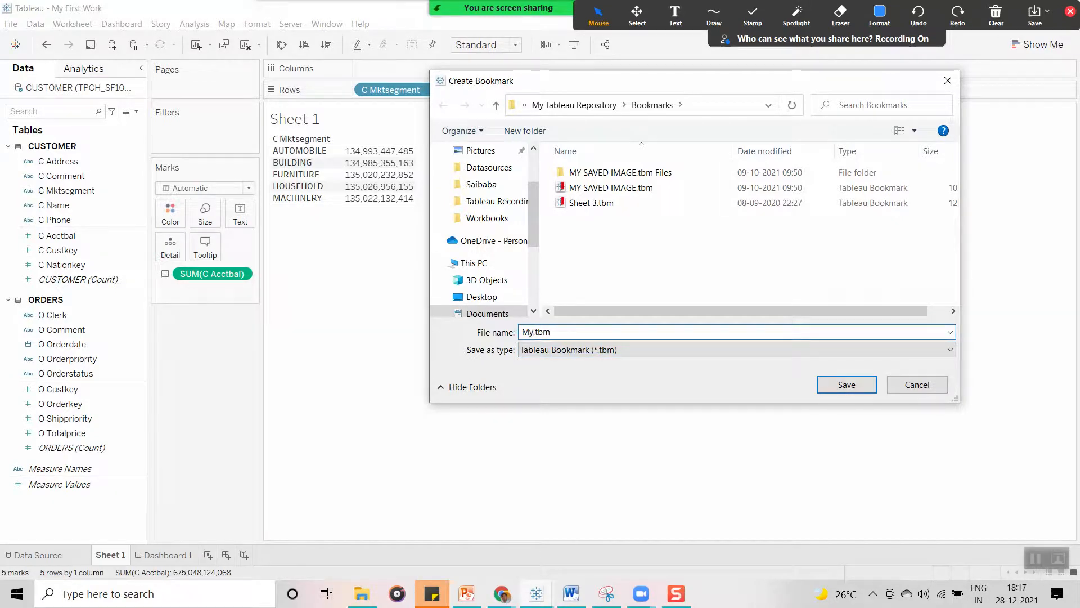
{"action": "type", "text": " Fo"}
{"action": "key", "text": "BackSpace"}
{"action": "type", "text": "irst Work "}
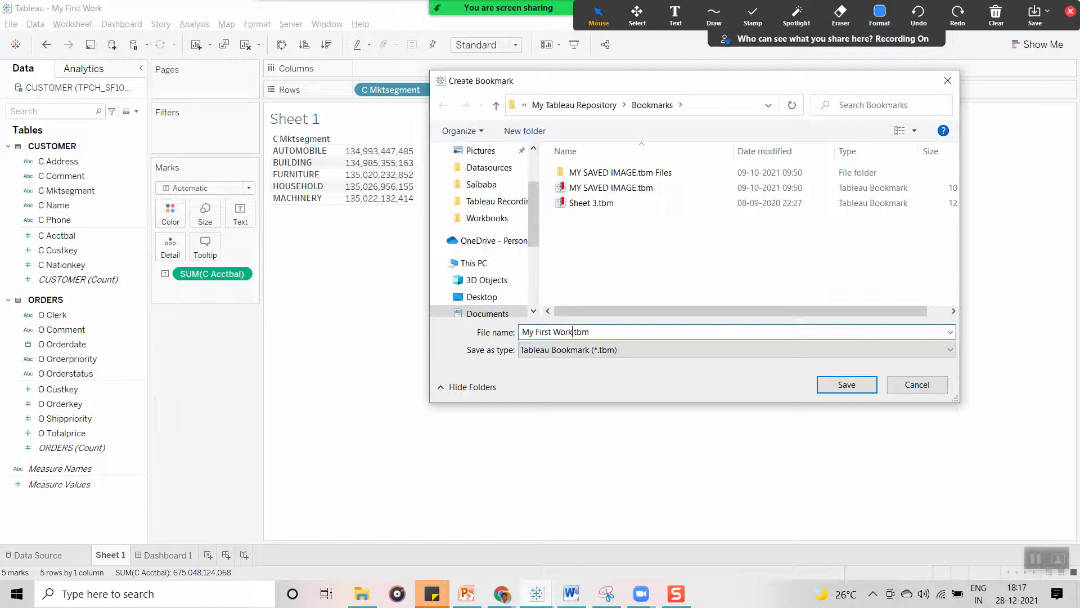
{"action": "type", "text": "sheet 1"}
{"action": "left_click", "coordinate": [659, 352]}
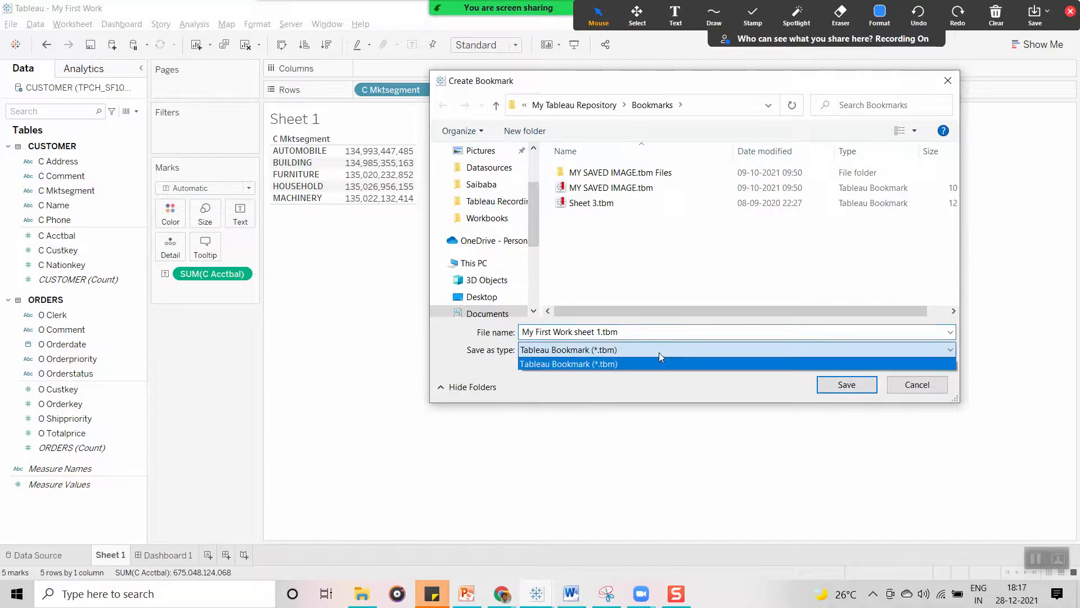
{"action": "left_click", "coordinate": [640, 387]}
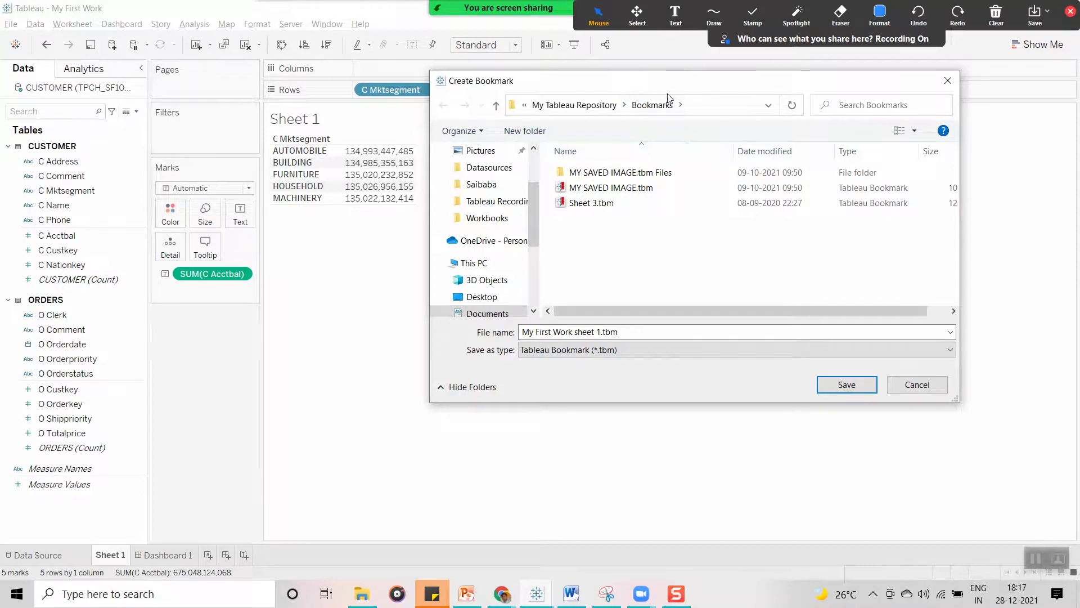
{"action": "left_click", "coordinate": [834, 385]}
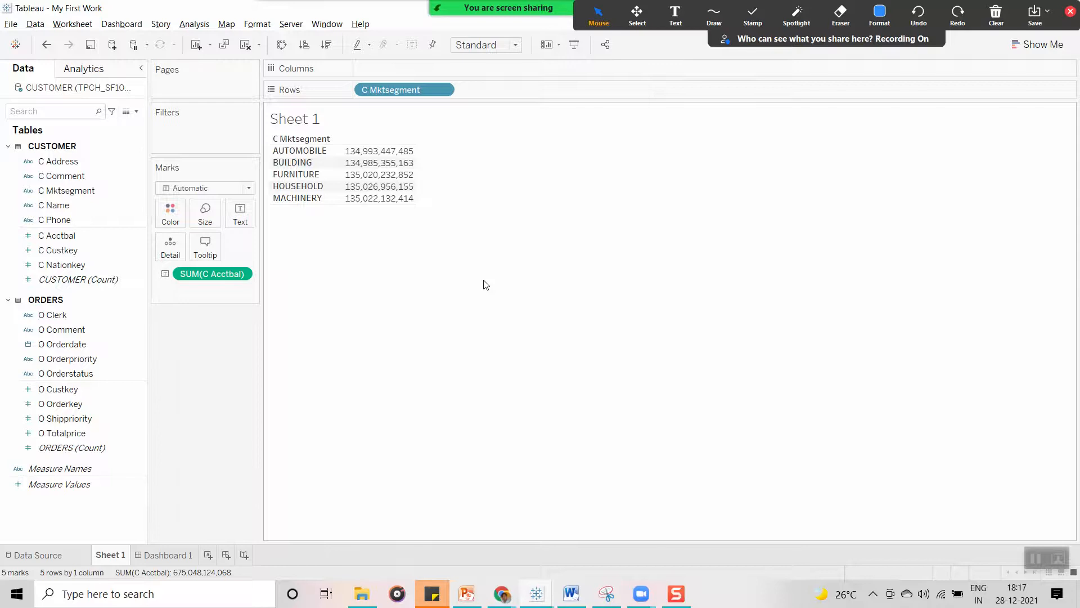
- Show Dashboard 1 and check which bookmark options are available from there
{"action": "left_click", "coordinate": [168, 560]}
{"action": "left_click", "coordinate": [330, 24]}
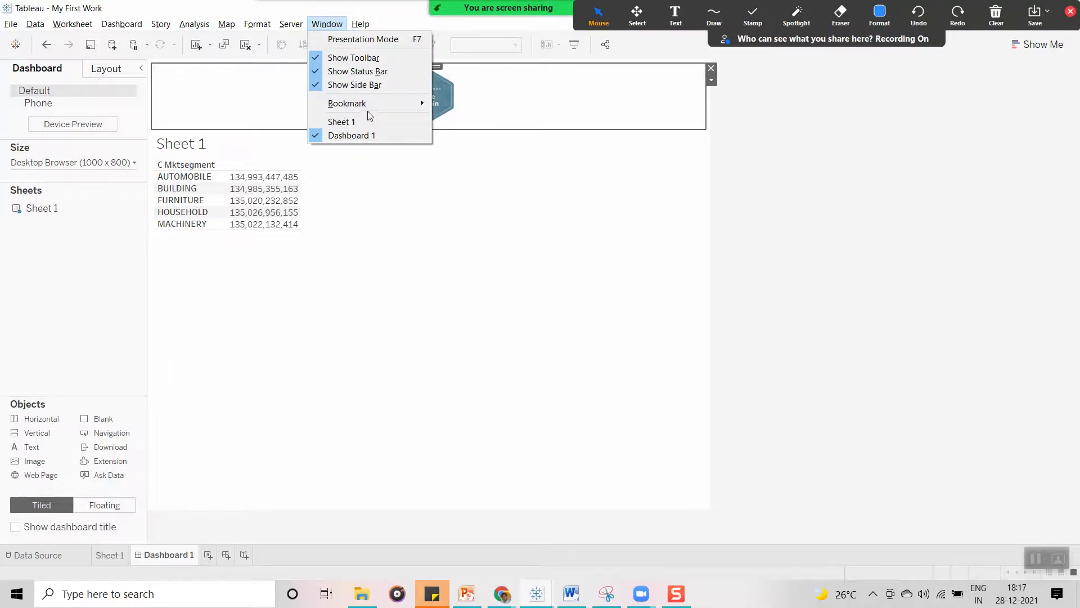
{"action": "mouse_move", "coordinate": [370, 104]}
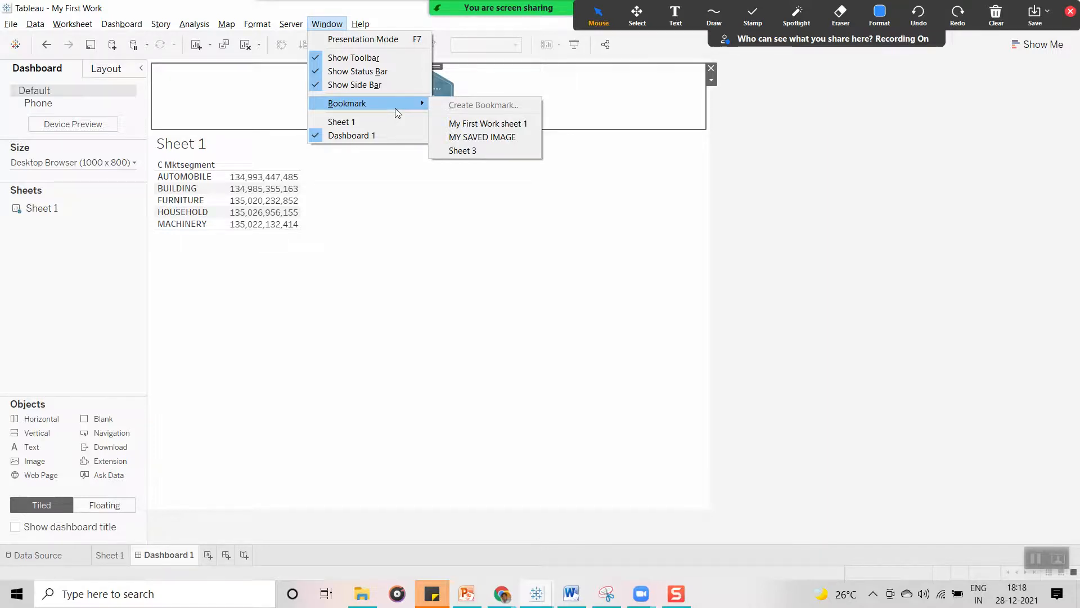
{"action": "left_click", "coordinate": [477, 355]}
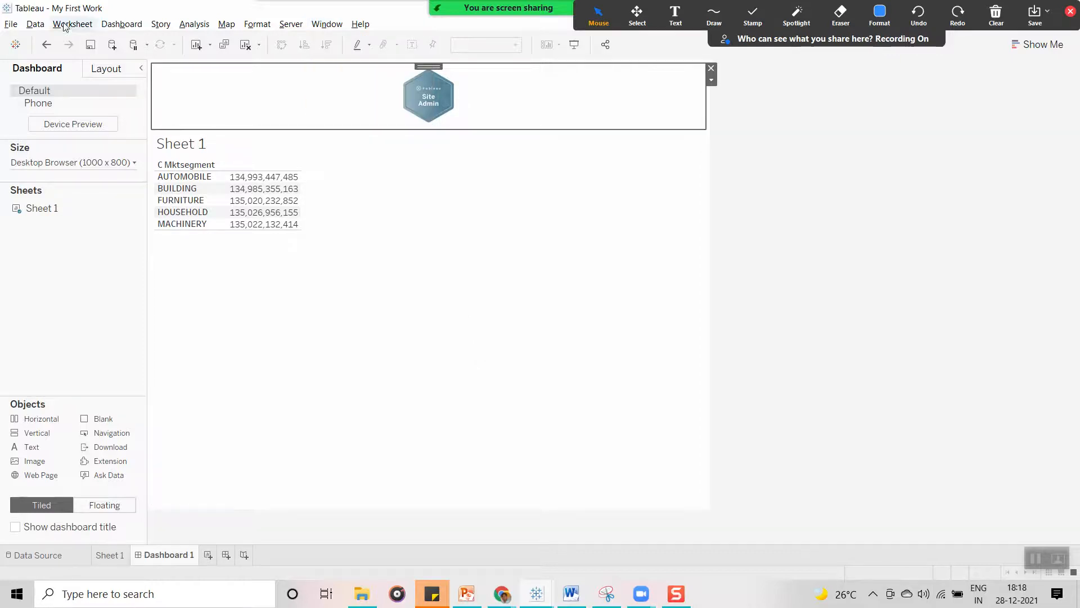
- Switch to the Book1 start page and try to open the recent Incremental Refresh workbook
{"action": "mouse_move", "coordinate": [537, 591]}
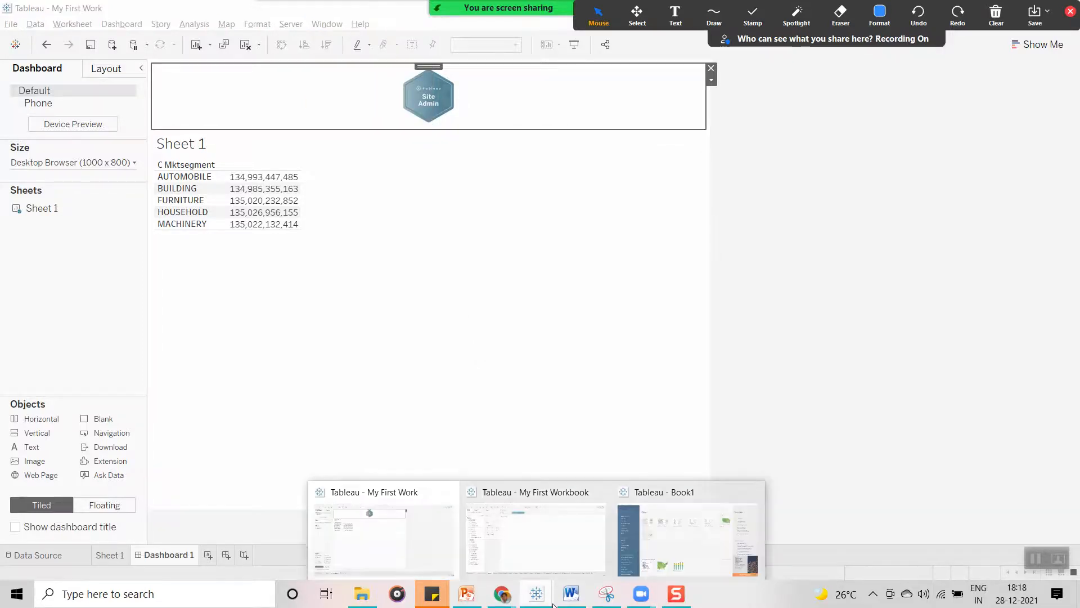
{"action": "left_click", "coordinate": [731, 515]}
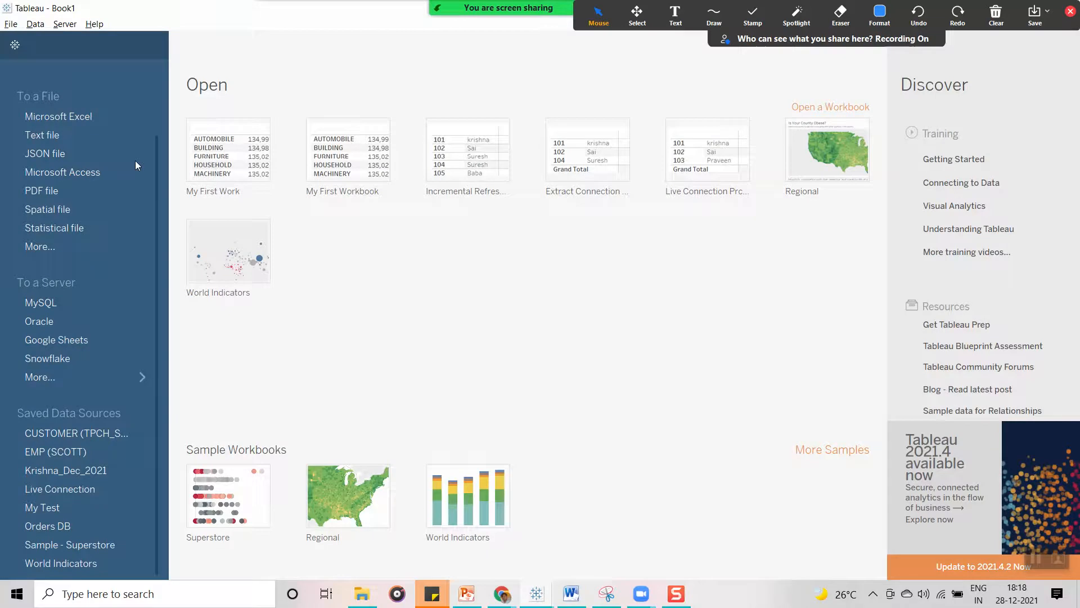
{"action": "left_click", "coordinate": [448, 160]}
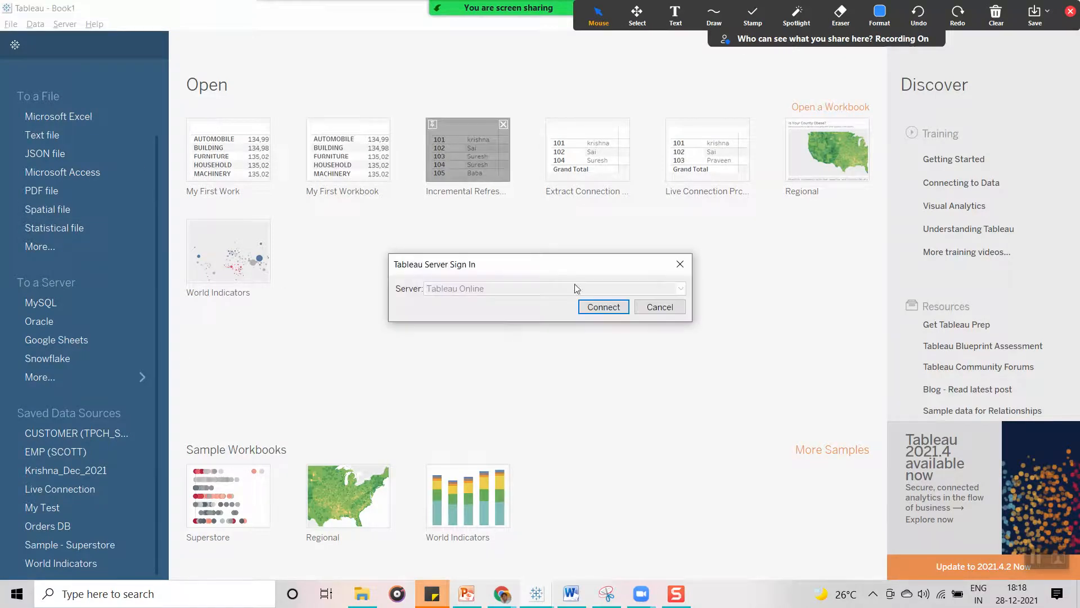
{"action": "left_click", "coordinate": [679, 311]}
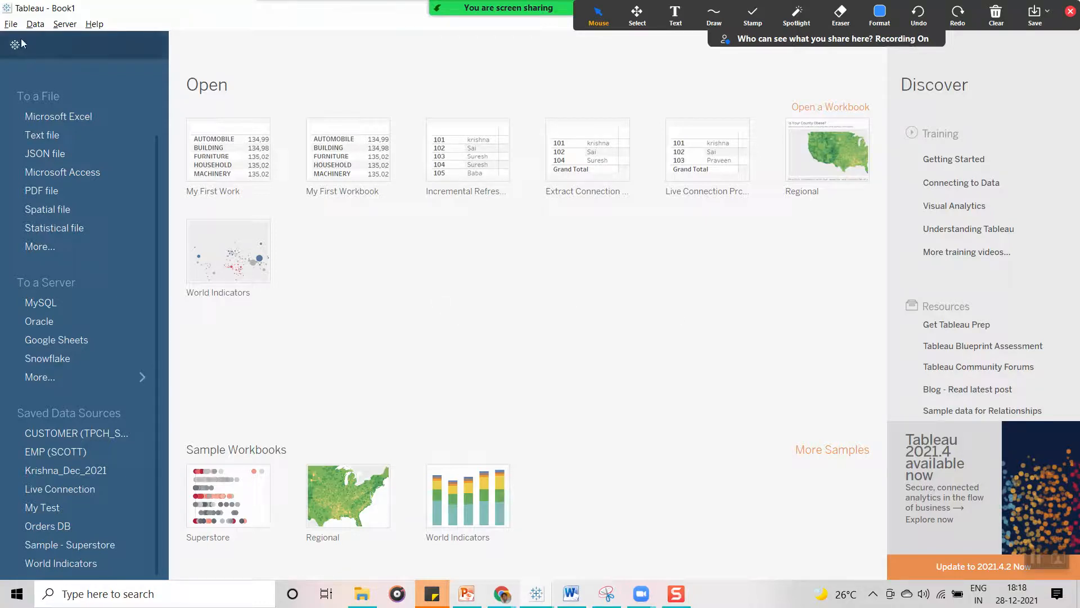
- Connect Book1 to Sample - Superstore.xls, add the Orders table to the data source, and go to Sheet 1
{"action": "left_click", "coordinate": [75, 123]}
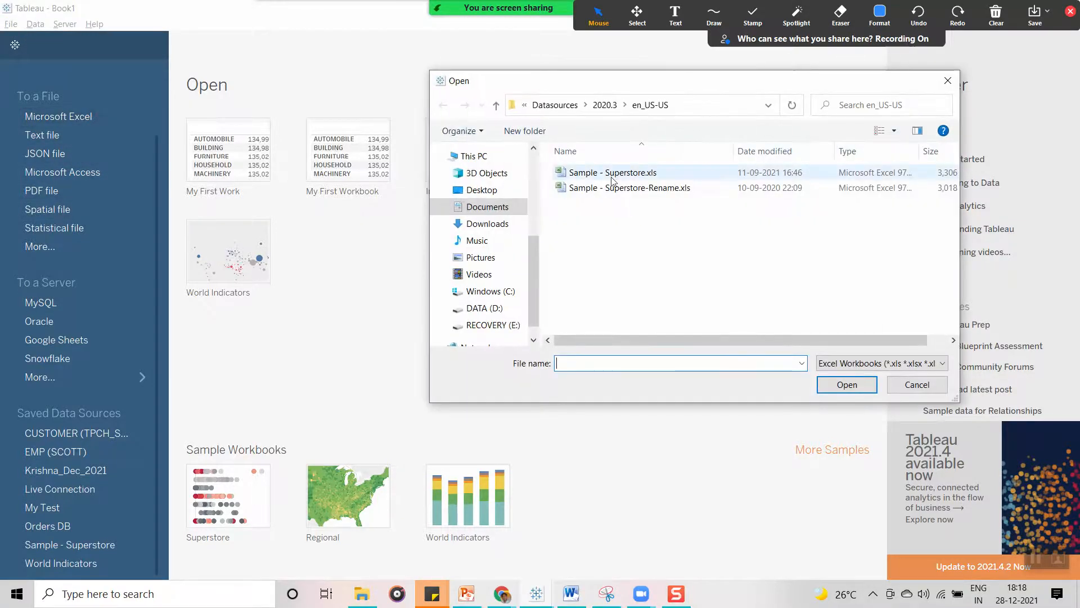
{"action": "left_click", "coordinate": [613, 176]}
{"action": "left_click", "coordinate": [825, 383]}
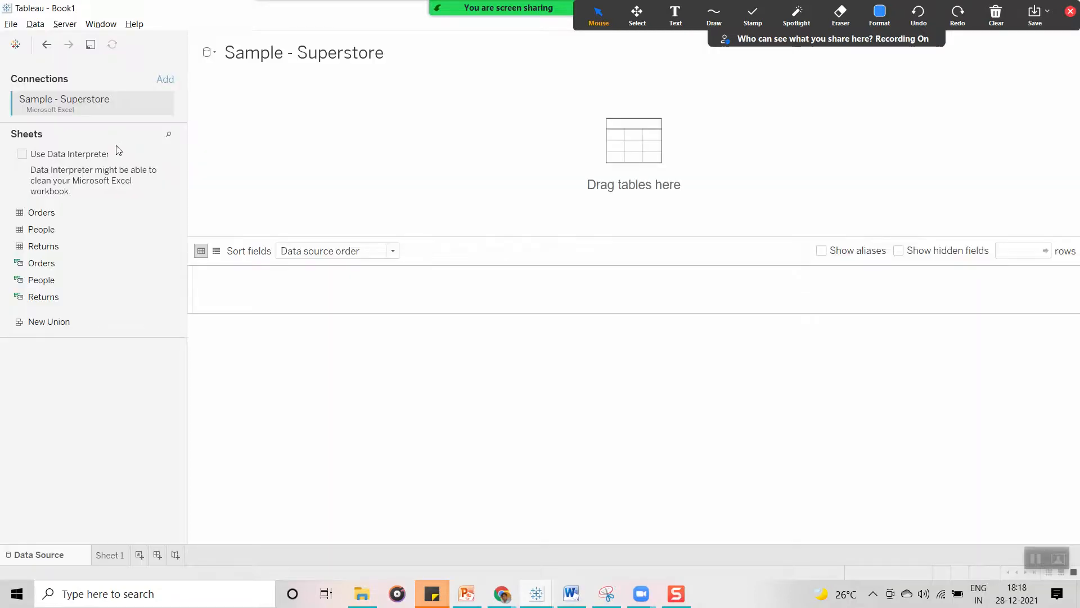
{"action": "left_click_drag", "start_coordinate": [47, 219], "coordinate": [360, 143]}
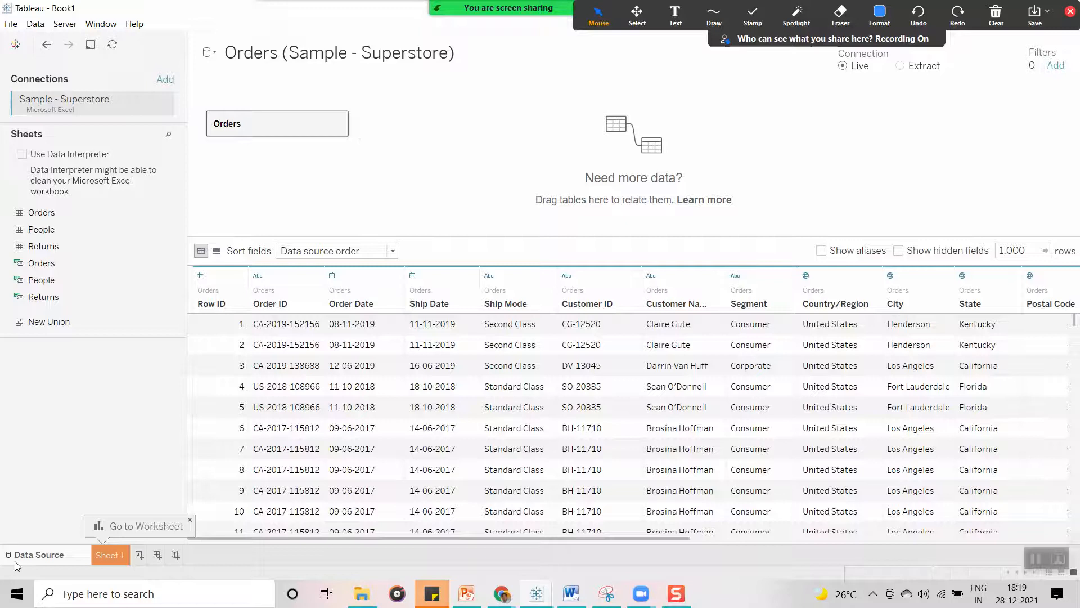
{"action": "left_click", "coordinate": [117, 557]}
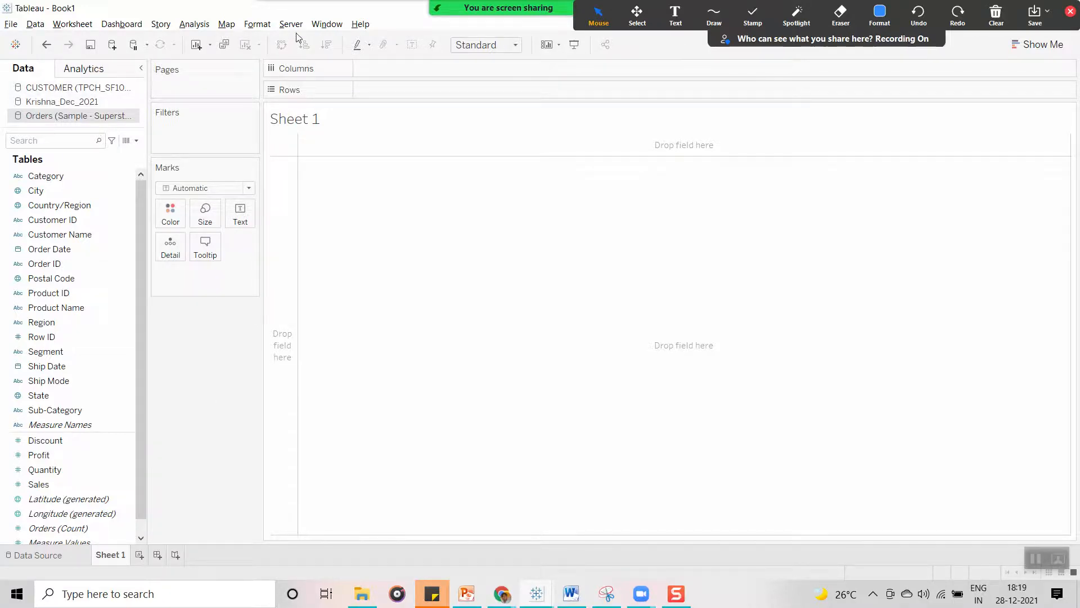
- Check the list of saved bookmarks in Book1, also with the CUSTOMER data source selected
{"action": "left_click", "coordinate": [326, 24]}
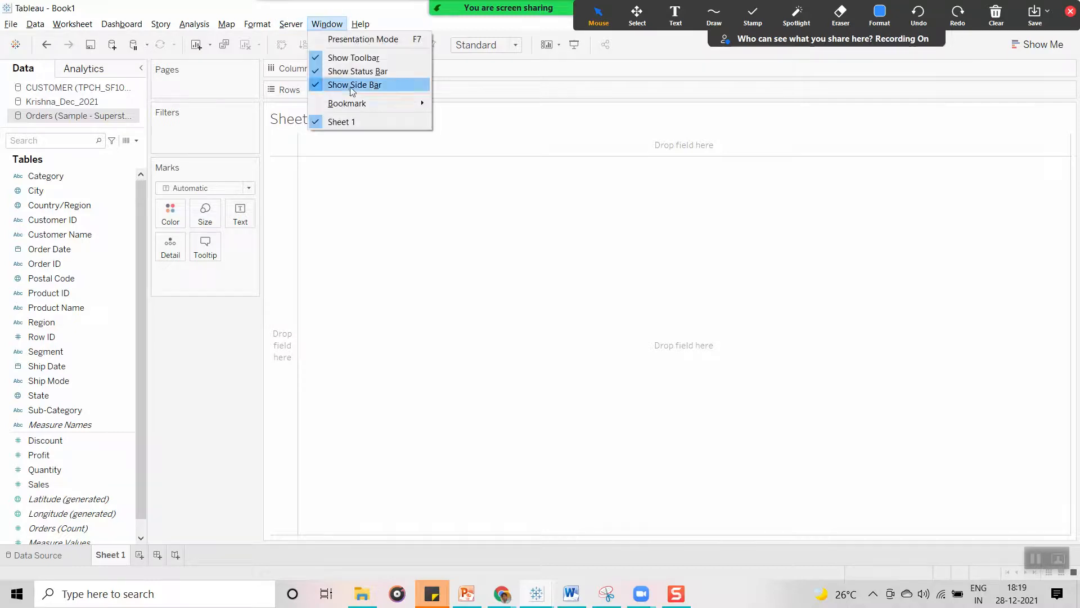
{"action": "mouse_move", "coordinate": [377, 102]}
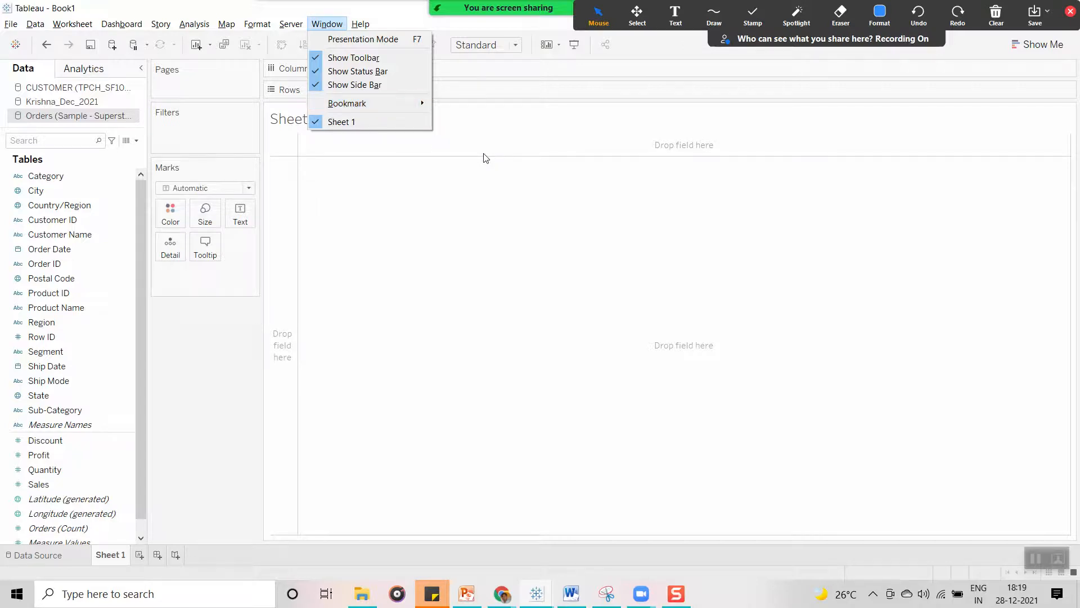
{"action": "left_click", "coordinate": [58, 90]}
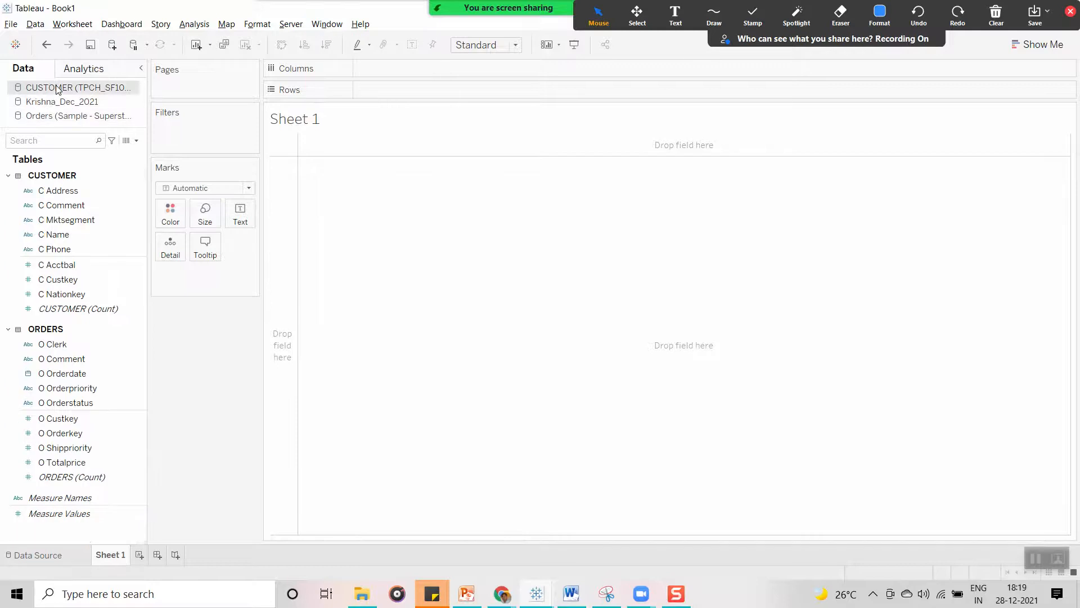
{"action": "left_click", "coordinate": [322, 24]}
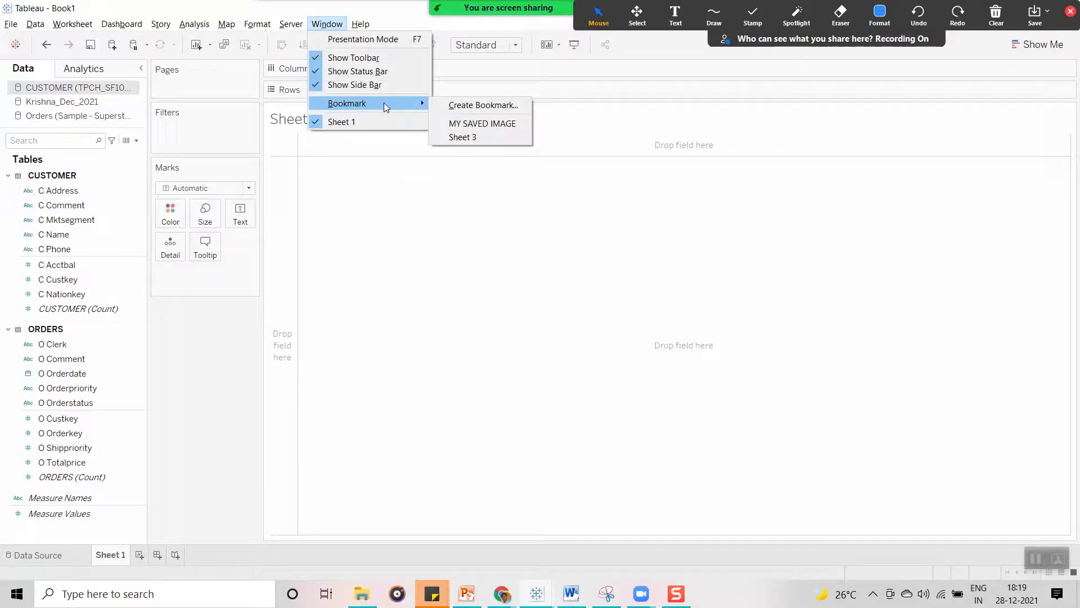
{"action": "left_click", "coordinate": [434, 295]}
{"action": "mouse_move", "coordinate": [796, 17]}
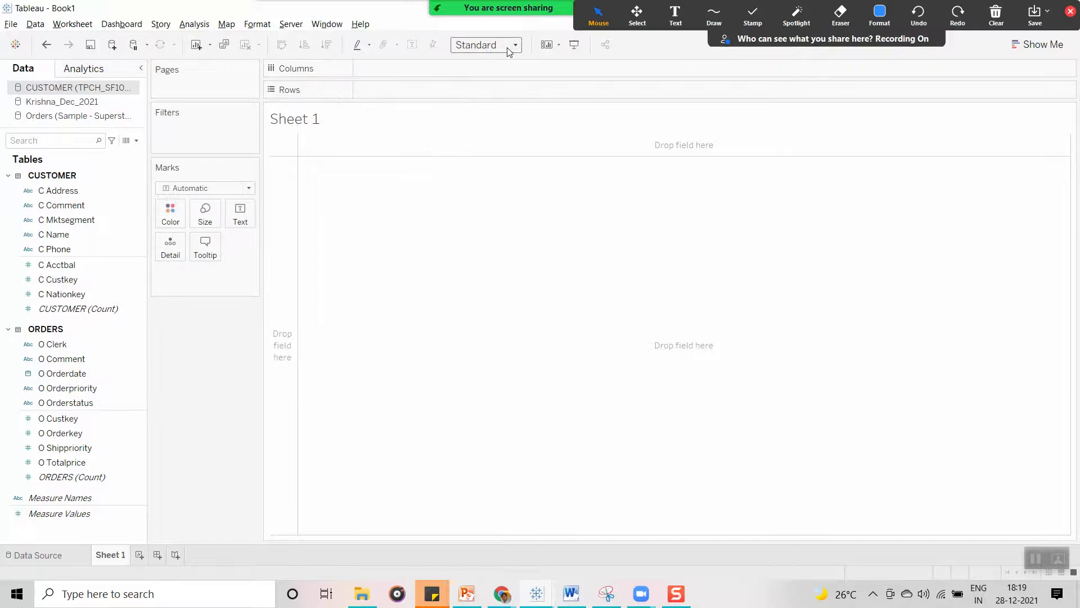
- Exit Book1 without saving and create a new workbook from My First Work
{"action": "left_click", "coordinate": [11, 23]}
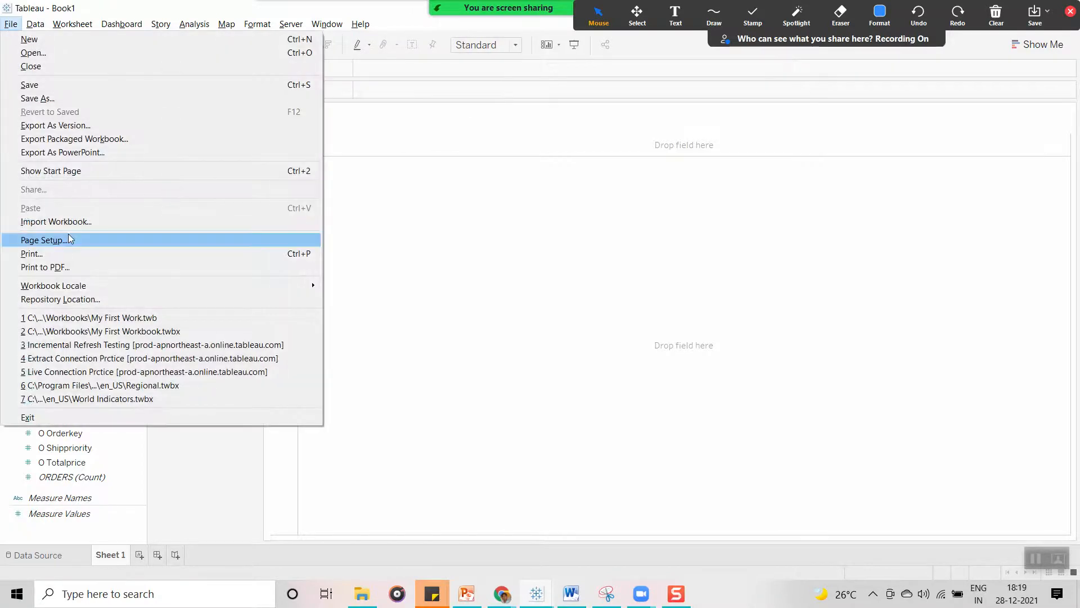
{"action": "left_click", "coordinate": [66, 417]}
{"action": "left_click", "coordinate": [577, 314]}
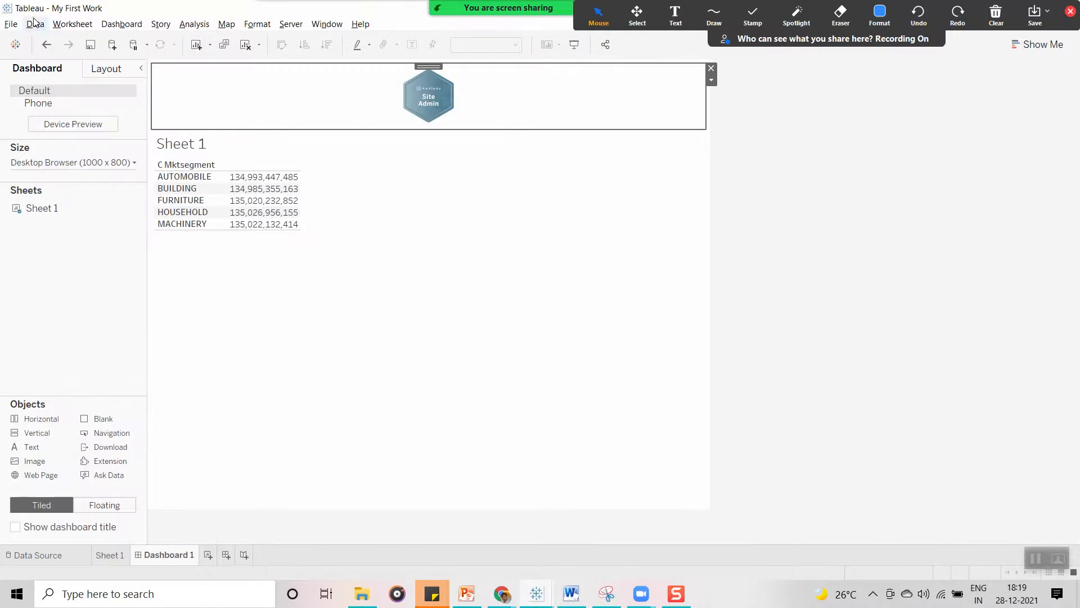
{"action": "left_click", "coordinate": [11, 23]}
{"action": "left_click", "coordinate": [21, 41]}
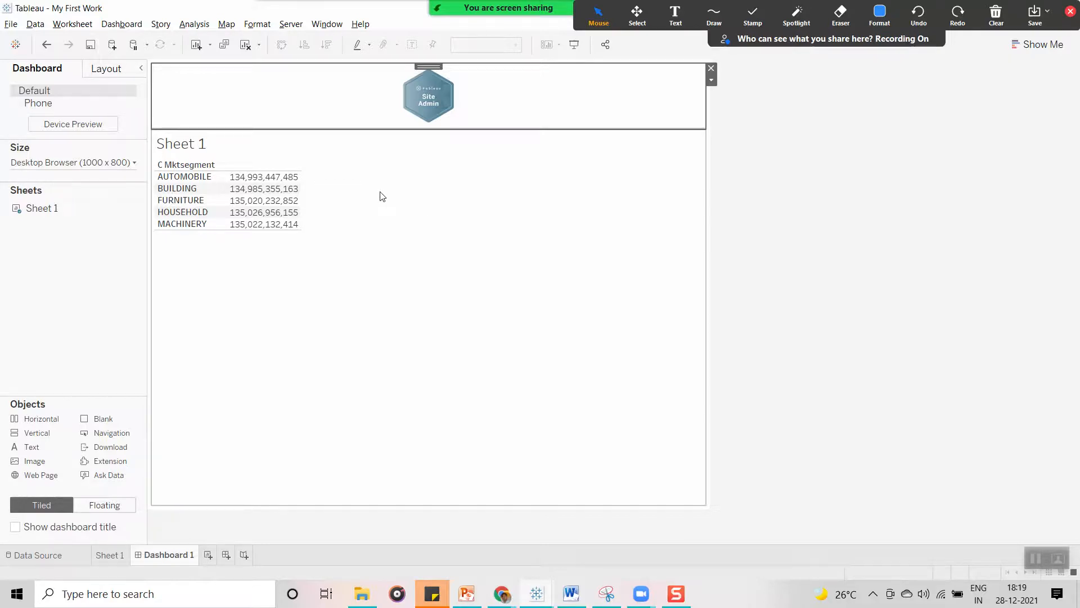
- Create a new blank workbook and dismiss the list of recovered workbooks
{"action": "key", "text": "ctrl+n"}
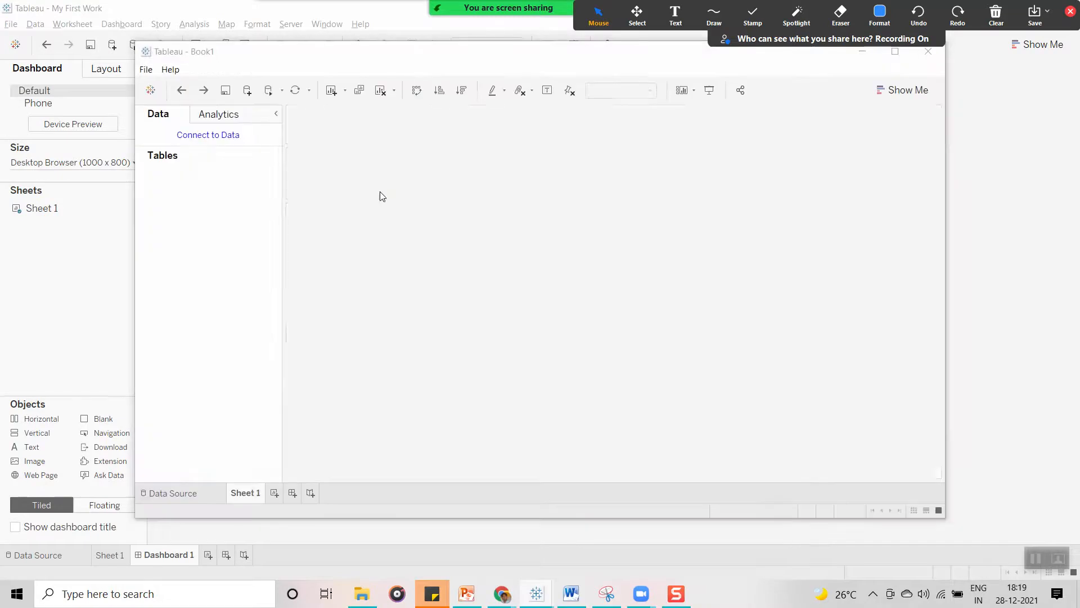
{"action": "left_click", "coordinate": [679, 250]}
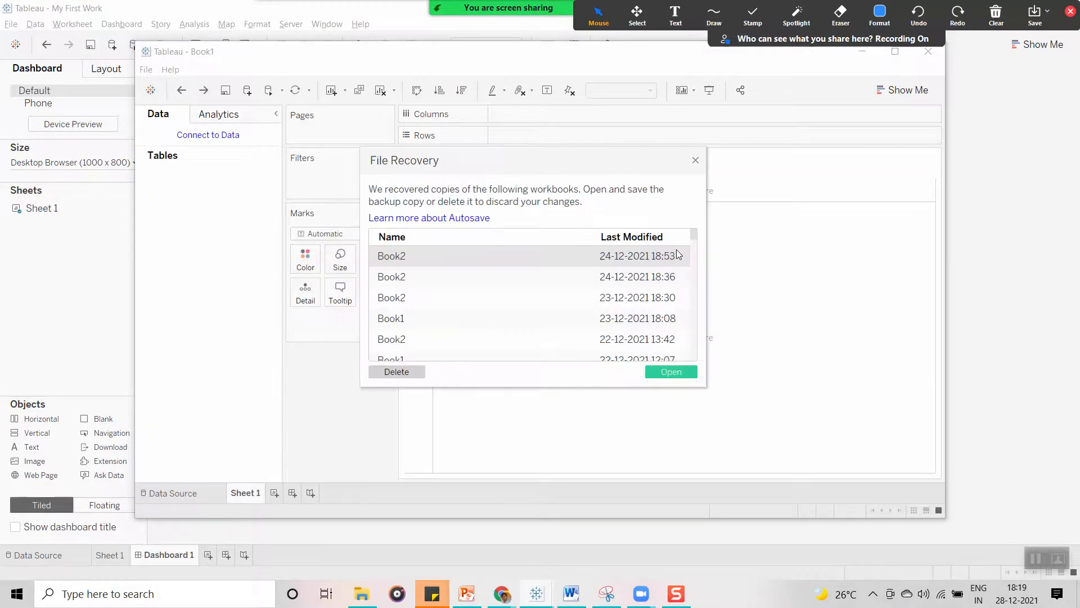
{"action": "left_click", "coordinate": [696, 162]}
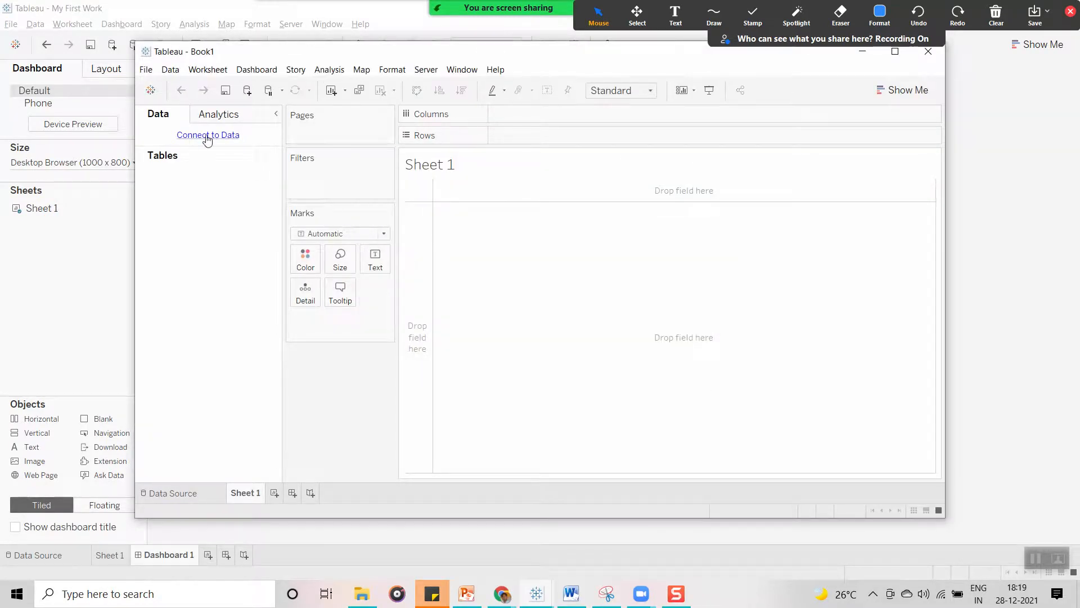
- Load the My First Work sheet 1 bookmark into Book1 and sign in to Snowflake with the account password
{"action": "left_click", "coordinate": [462, 69]}
{"action": "mouse_move", "coordinate": [488, 148]}
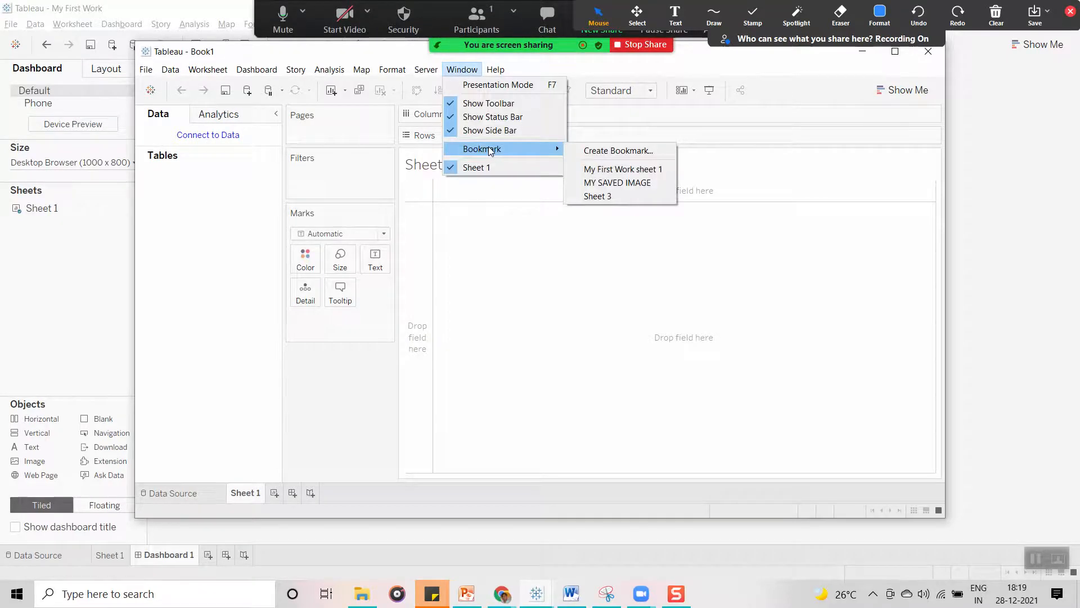
{"action": "left_click", "coordinate": [631, 176]}
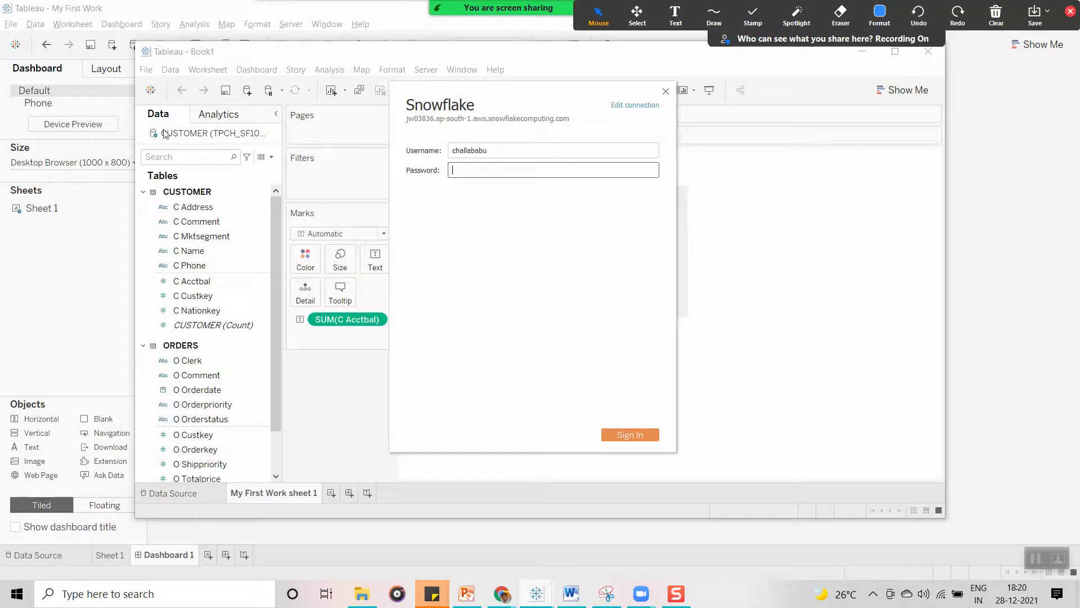
{"action": "left_click_drag", "start_coordinate": [518, 91], "coordinate": [717, 192]}
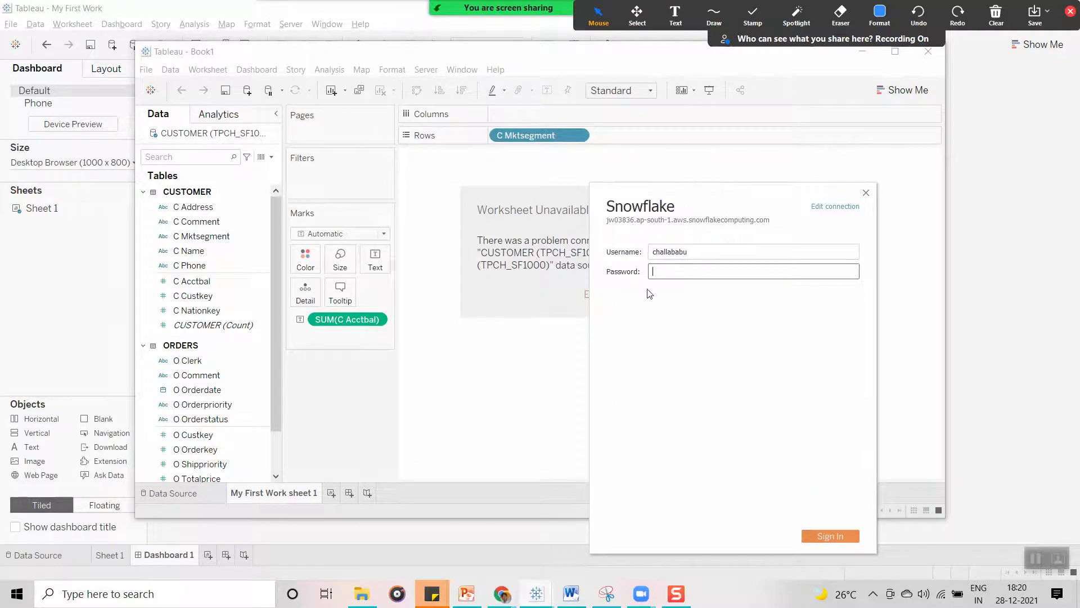
{"action": "type", "text": "**********"}
{"action": "key", "text": "Return"}
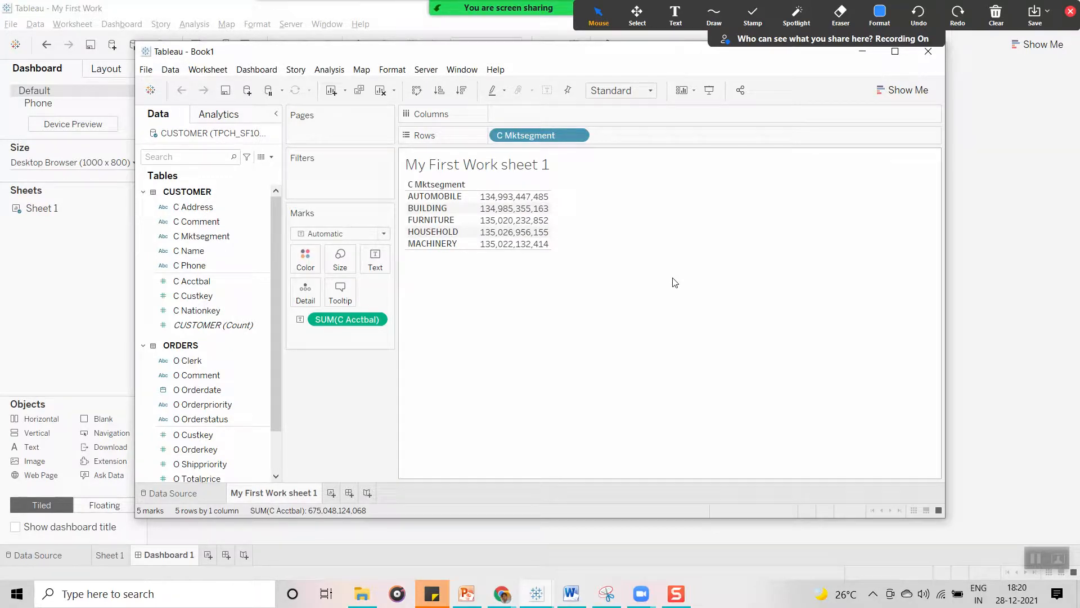
- Preview the My First Work sheet 1 sheet and add a new dashboard to Book1
{"action": "mouse_move", "coordinate": [281, 494]}
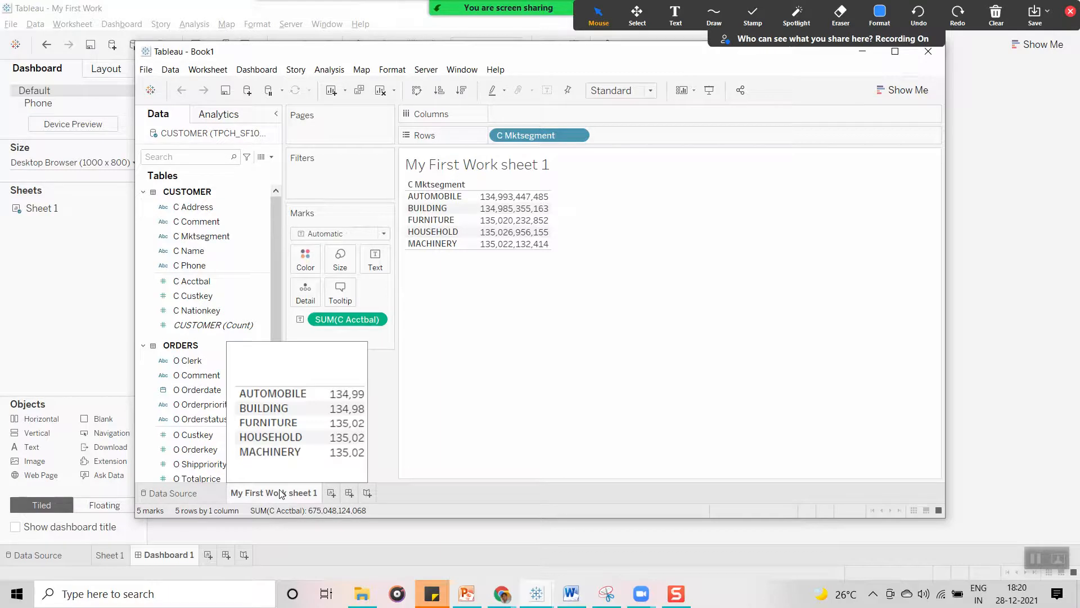
{"action": "left_click", "coordinate": [349, 492]}
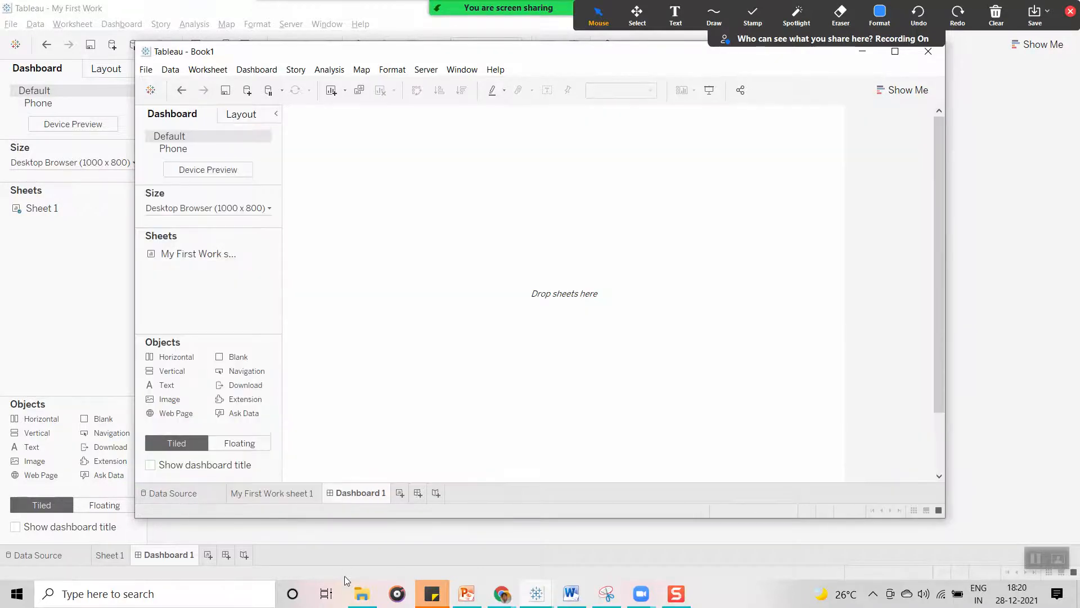
- Switch to File Explorer and open the Bookmarks folder in My Tableau Repository to view the saved .tbm files
{"action": "left_click", "coordinate": [360, 596]}
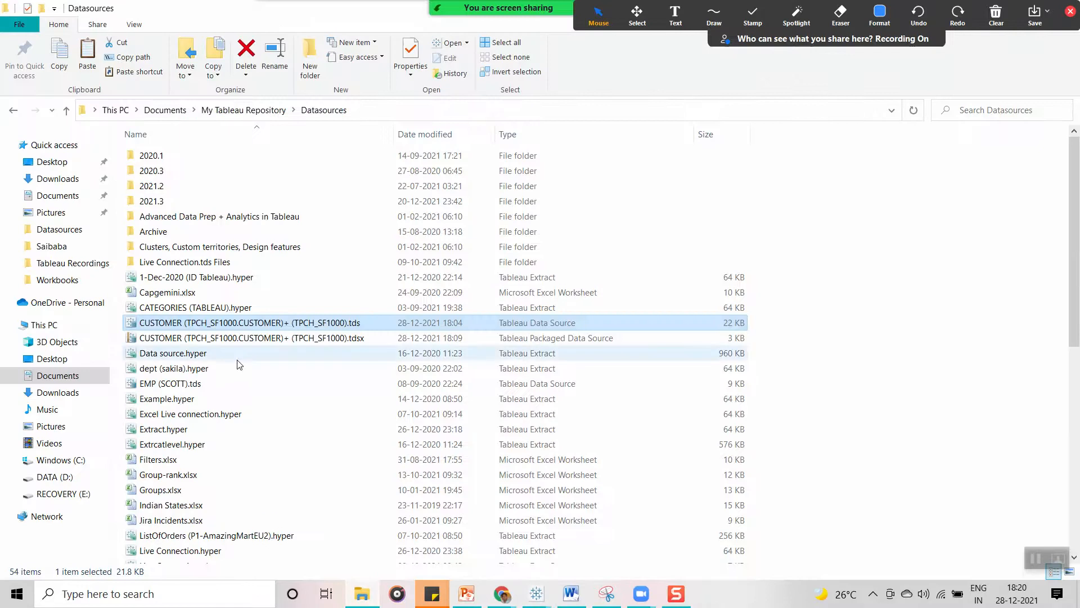
{"action": "left_click", "coordinate": [236, 111]}
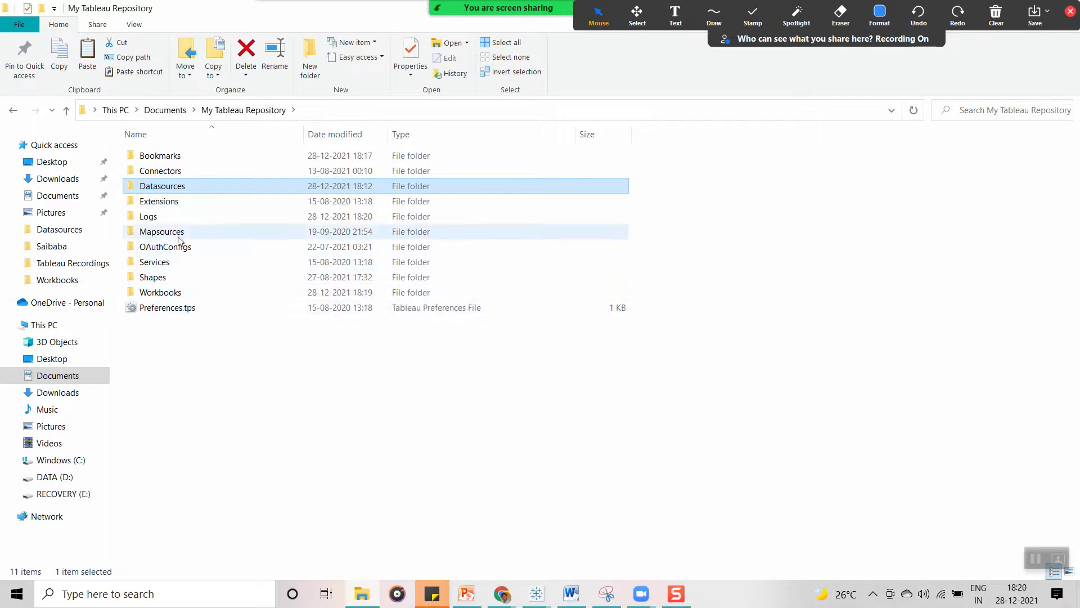
{"action": "double_click", "coordinate": [182, 157]}
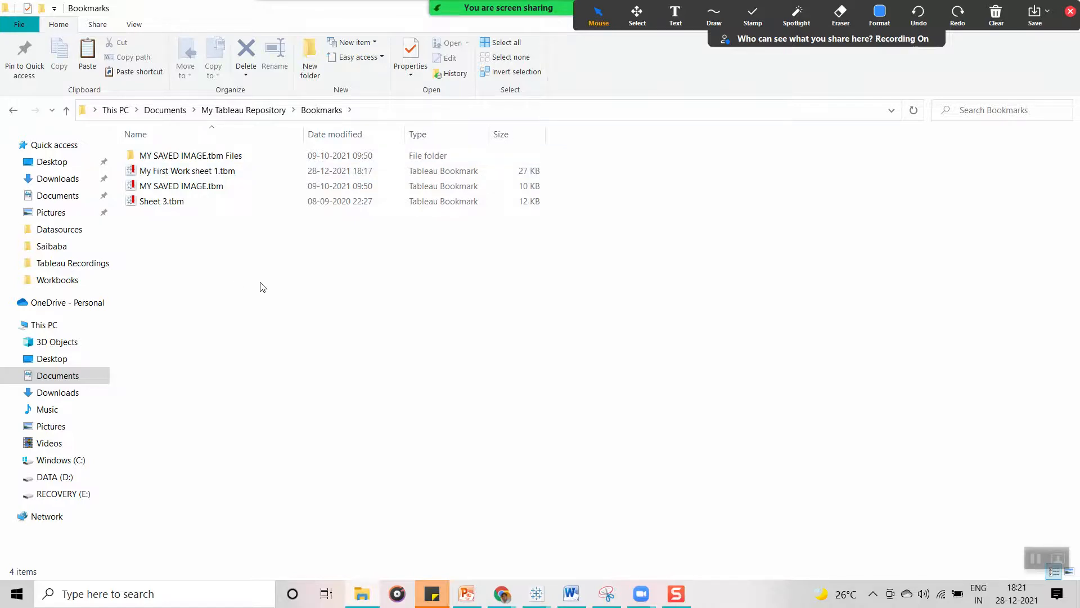
- Switch to the Google Meet page in Chrome and save it as a bookmark in the Bookmarks bar folder
{"action": "mouse_move", "coordinate": [507, 601]}
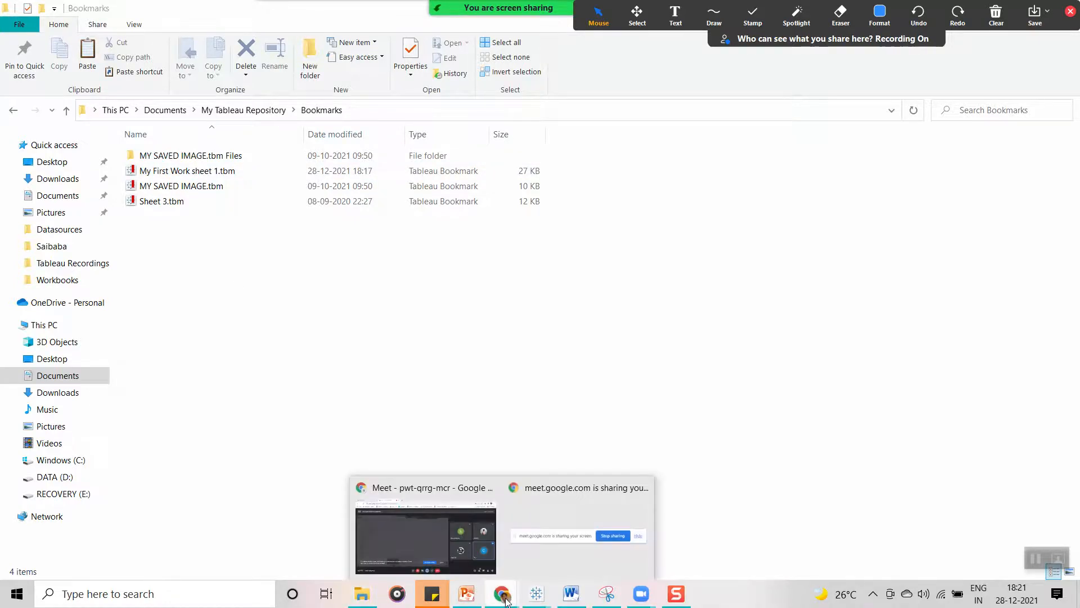
{"action": "left_click", "coordinate": [436, 497]}
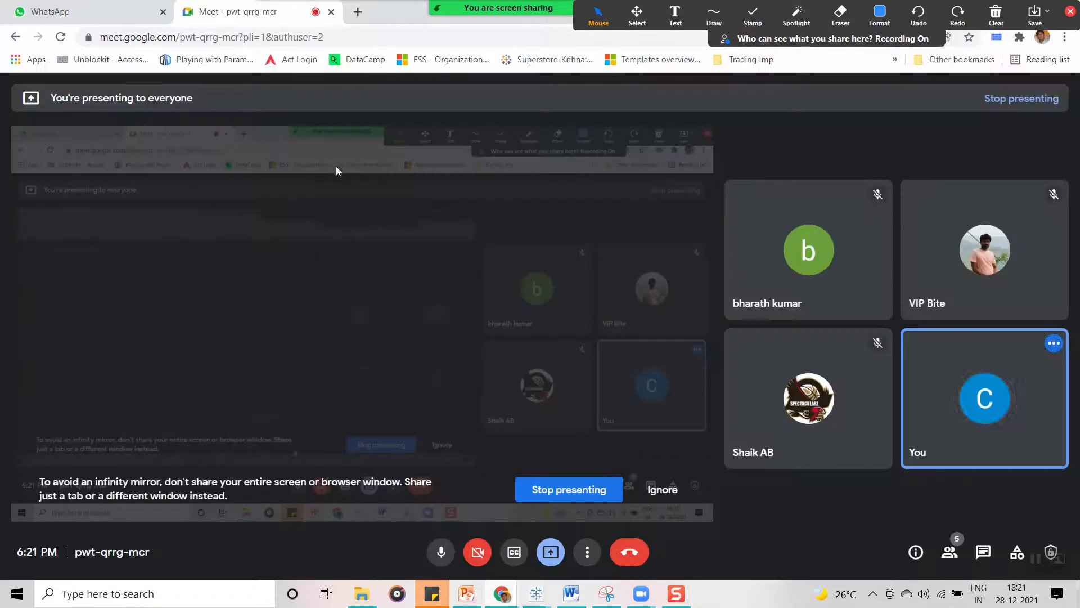
{"action": "left_click", "coordinate": [714, 15]}
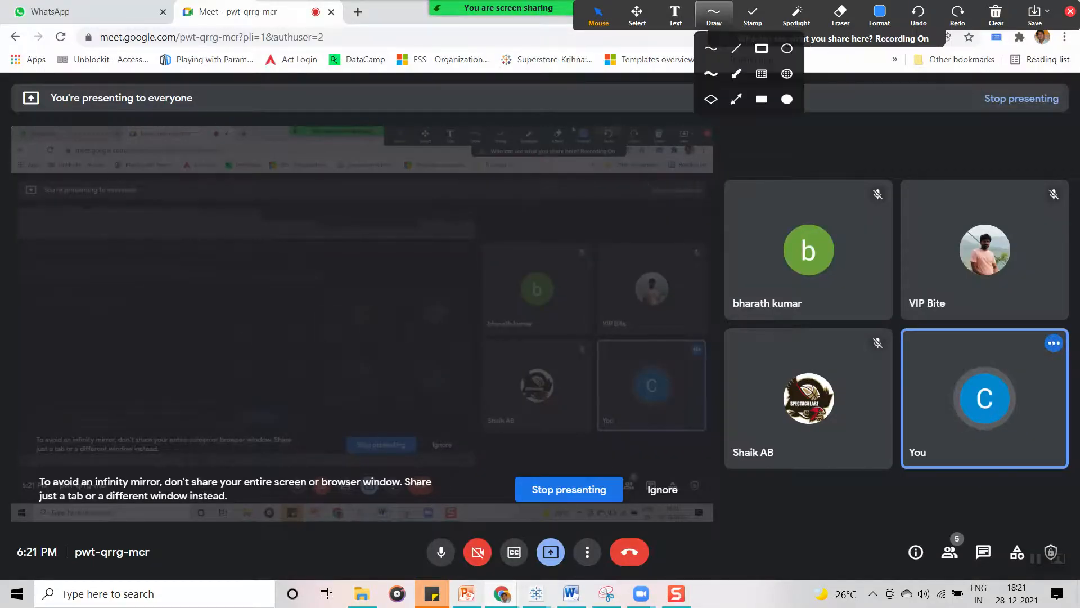
{"action": "left_click", "coordinate": [870, 70]}
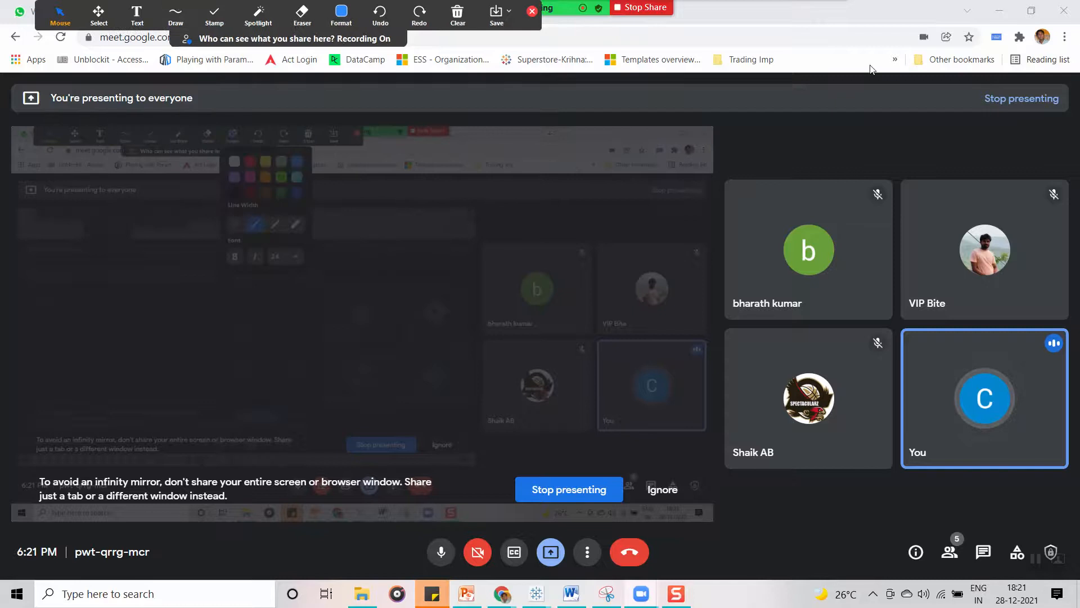
{"action": "left_click", "coordinate": [969, 38]}
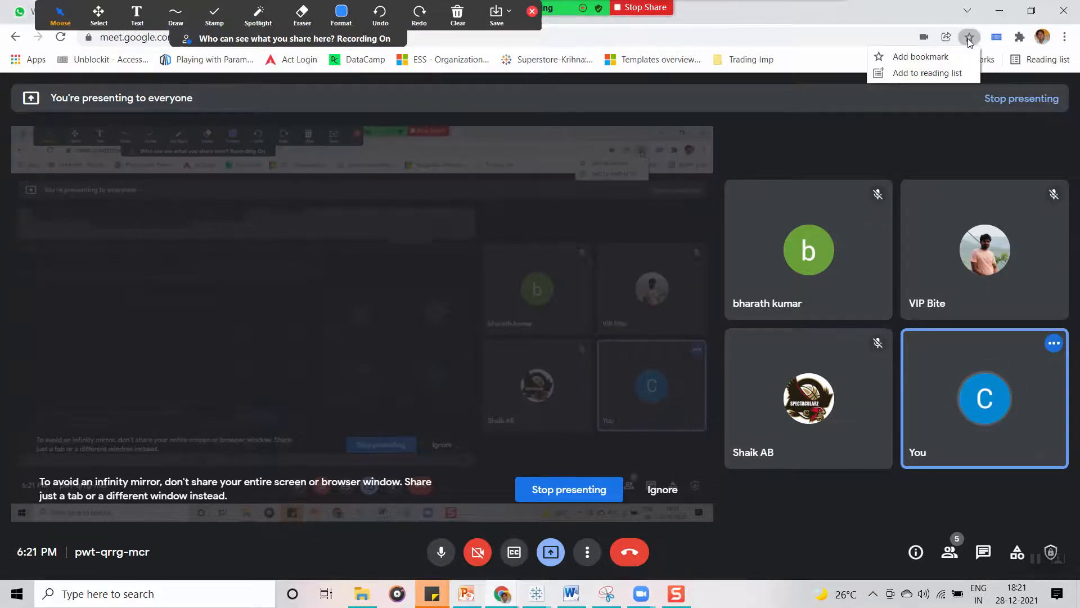
{"action": "left_click", "coordinate": [937, 58]}
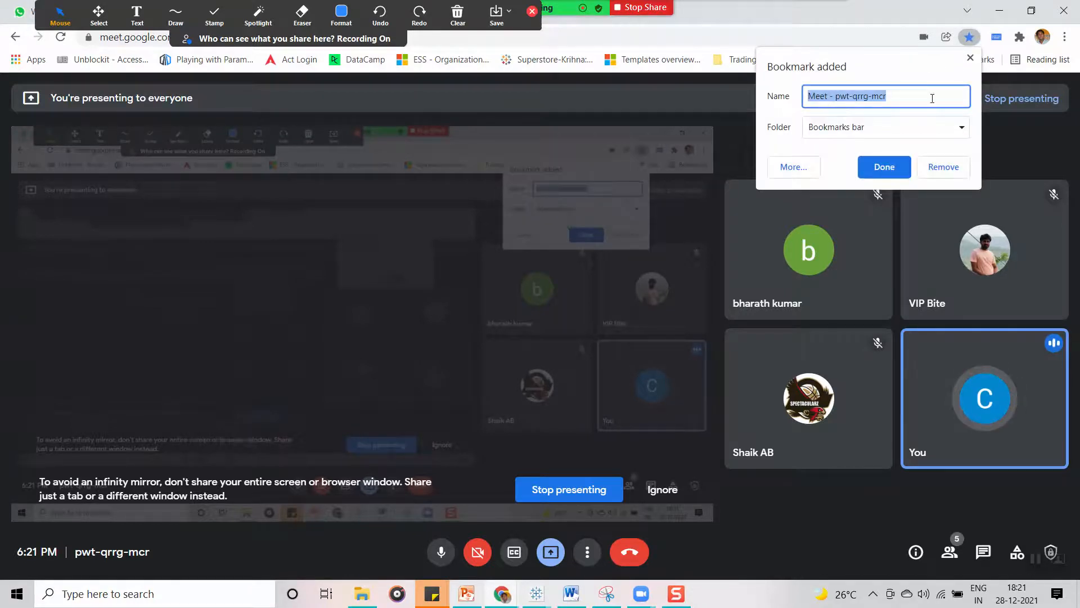
{"action": "left_click", "coordinate": [900, 171]}
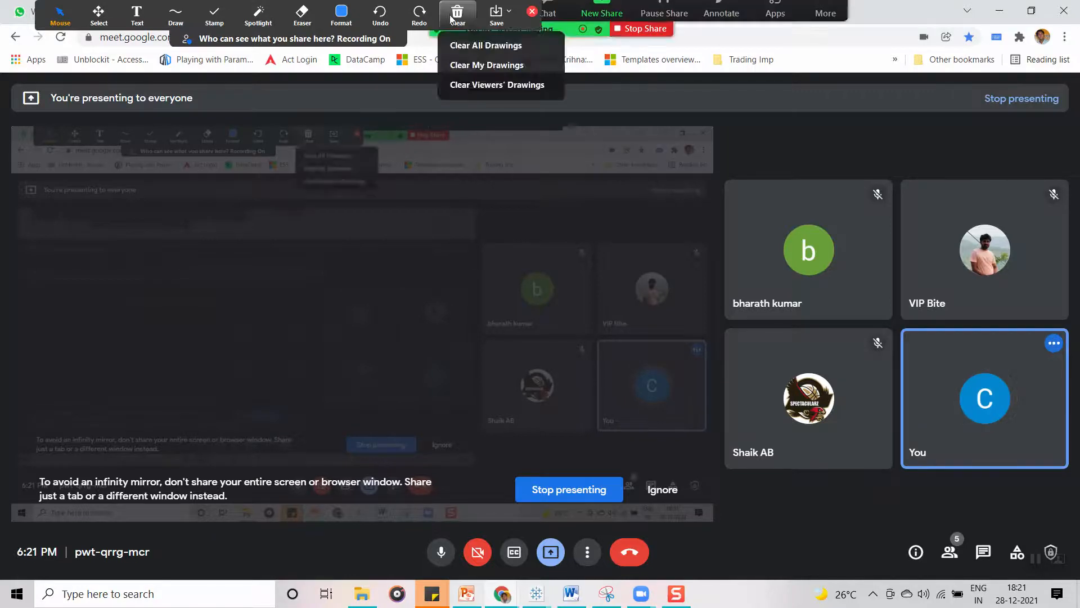
{"action": "left_click_drag", "start_coordinate": [289, 4], "coordinate": [807, 4]}
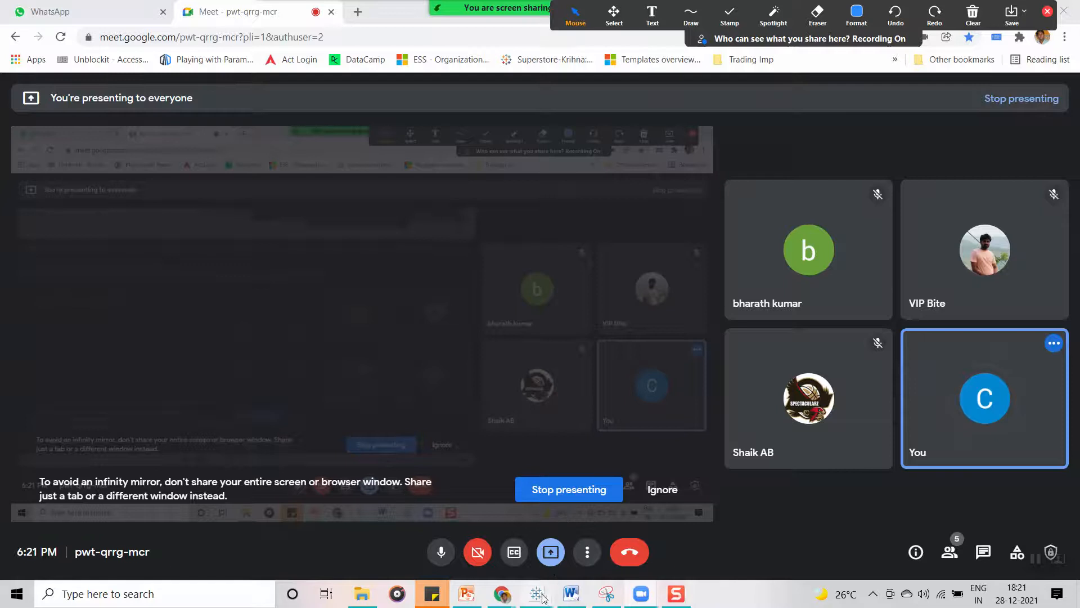
- Switch back to the My First Work workbook in Tableau and go to Sheet 1
{"action": "mouse_move", "coordinate": [539, 594]}
{"action": "left_click", "coordinate": [414, 532]}
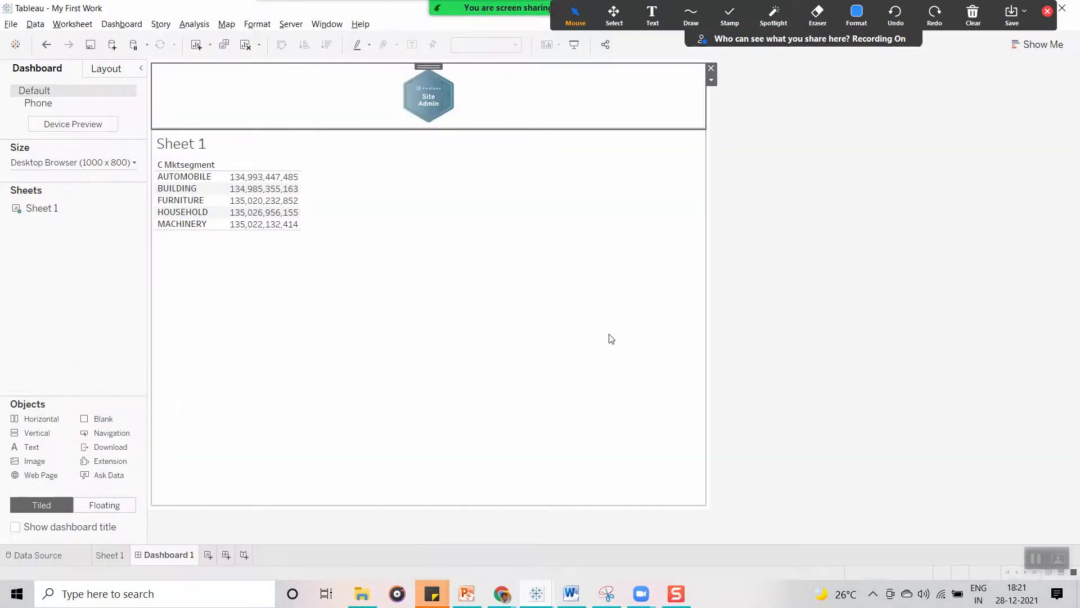
{"action": "left_click", "coordinate": [109, 556]}
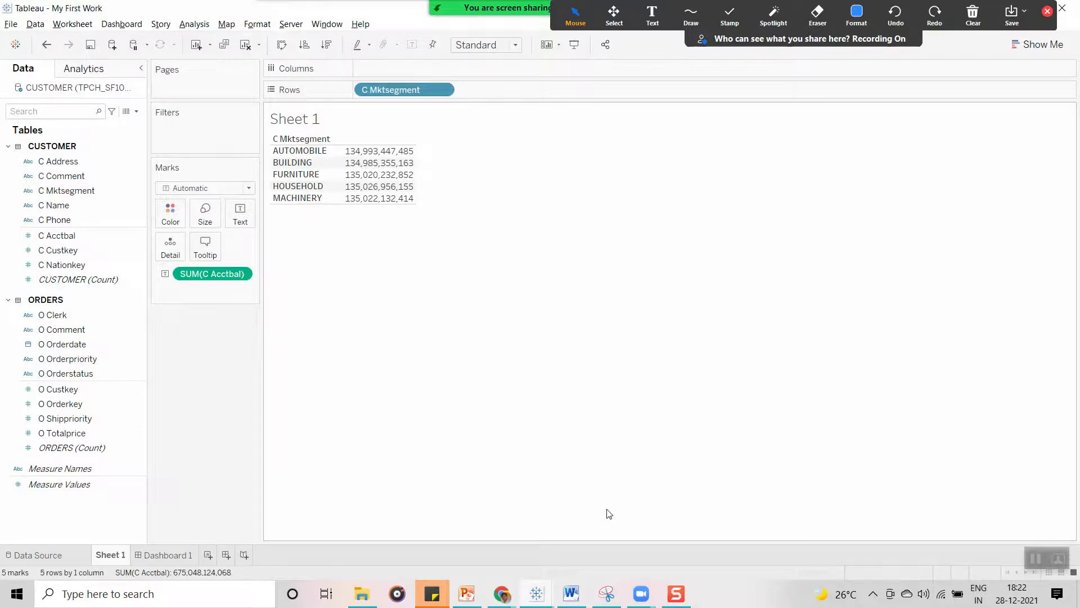
- Review the Tableau workspace slide in PowerPoint and return to Sheet 1 in Tableau
{"action": "mouse_move", "coordinate": [468, 595]}
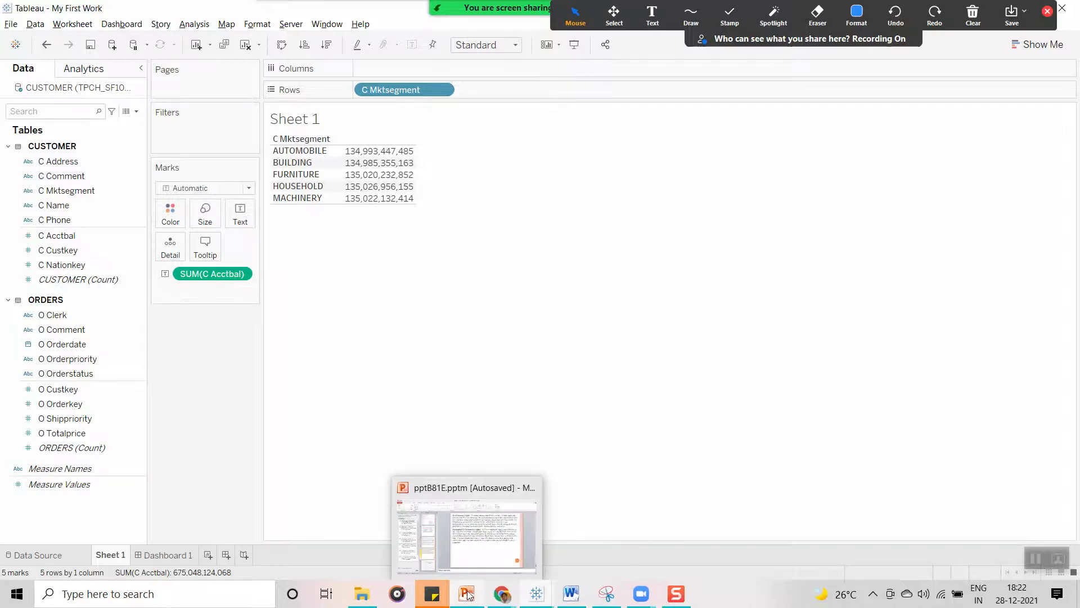
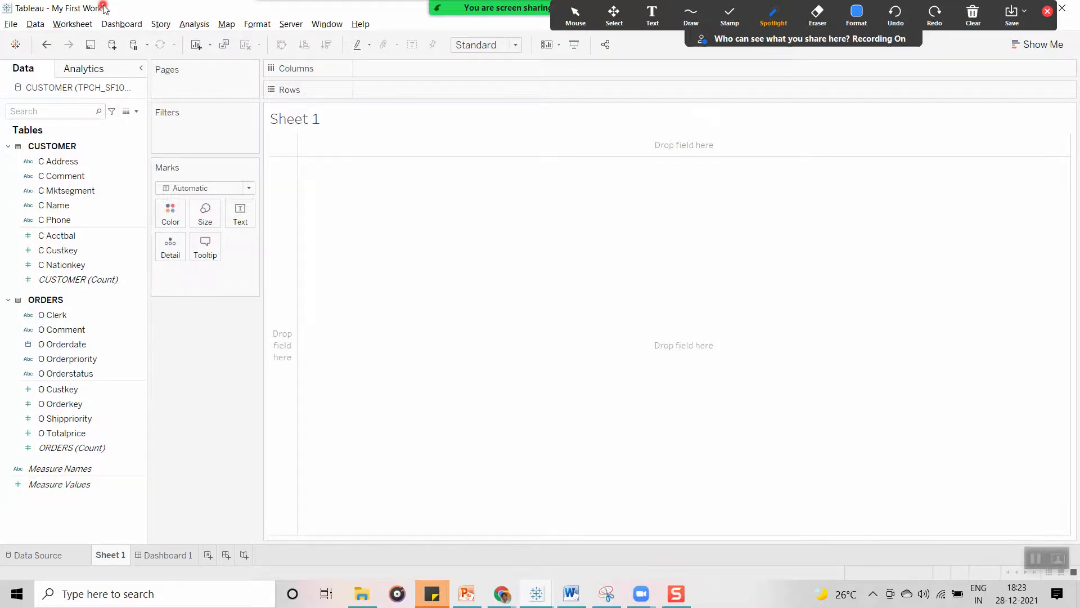
{"action": "key", "text": "alt+Tab"}
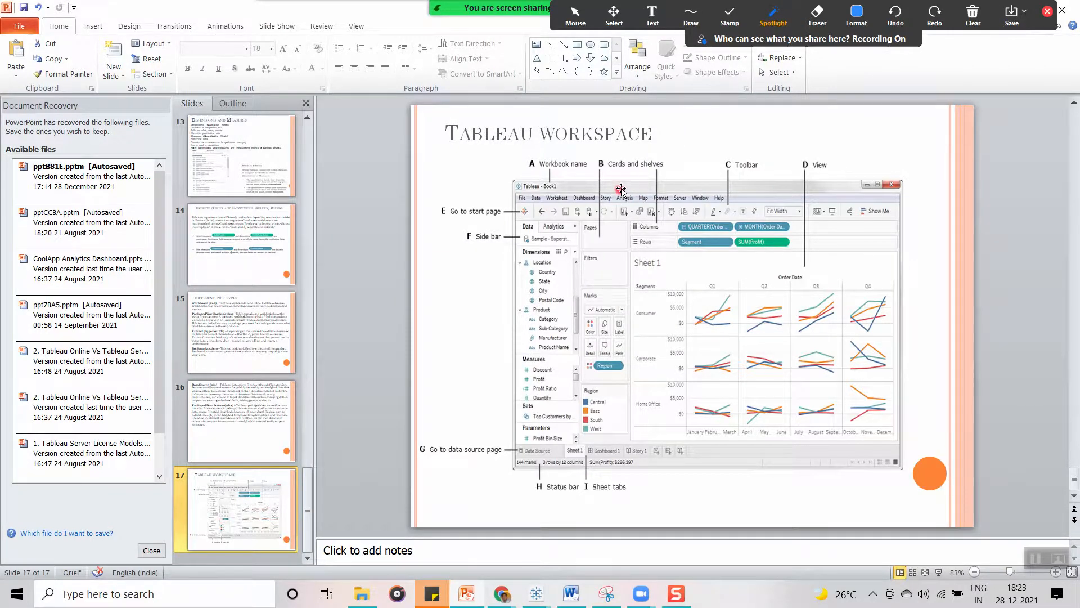
{"action": "key", "text": "alt+Tab"}
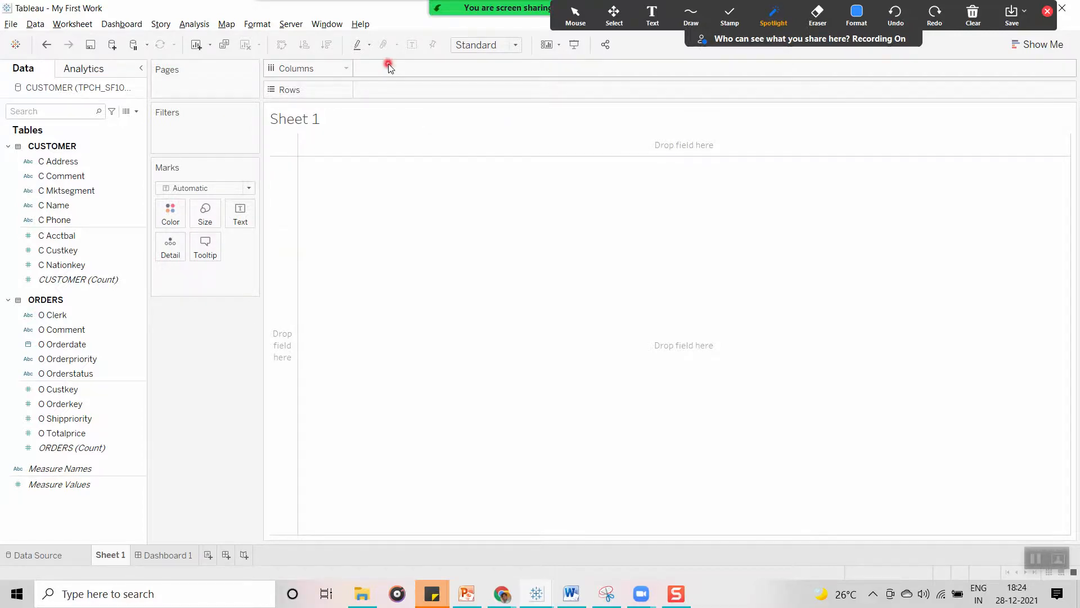
- Draw annotation rectangles around the Pages, Filters, Columns, Rows and Marks areas of Sheet 1, with extra ones on Pages and Columns
{"action": "left_click", "coordinate": [691, 16]}
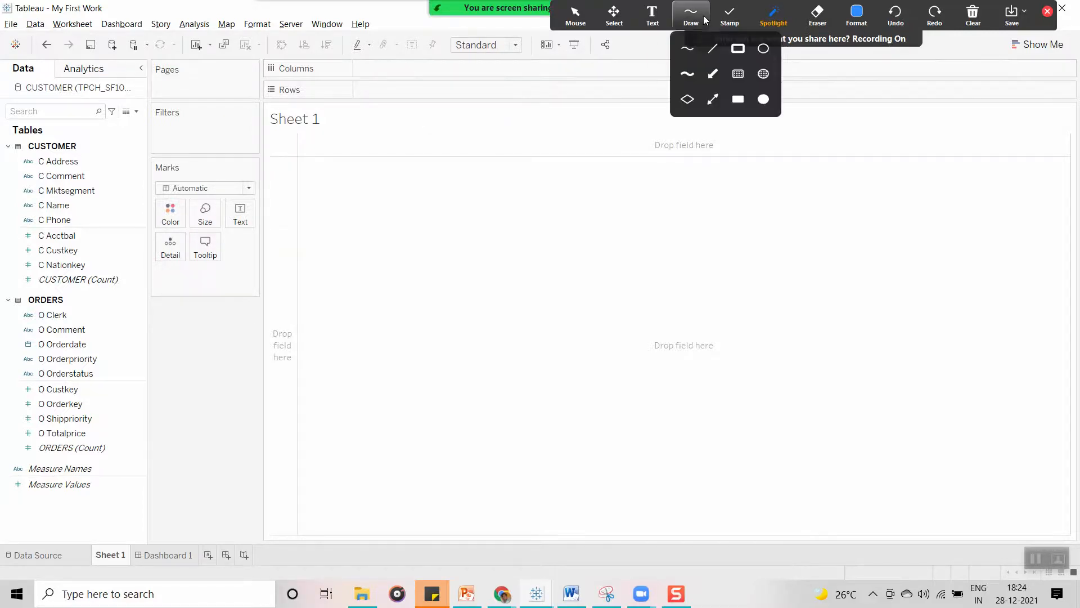
{"action": "left_click", "coordinate": [738, 50]}
{"action": "mouse_move", "coordinate": [148, 58]}
{"action": "left_mouse_down"}
{"action": "mouse_move", "coordinate": [151, 101]}
{"action": "mouse_move", "coordinate": [259, 97]}
{"action": "left_mouse_up"}
{"action": "mouse_move", "coordinate": [149, 102]}
{"action": "left_mouse_down"}
{"action": "mouse_move", "coordinate": [149, 160]}
{"action": "mouse_move", "coordinate": [258, 155]}
{"action": "left_mouse_up"}
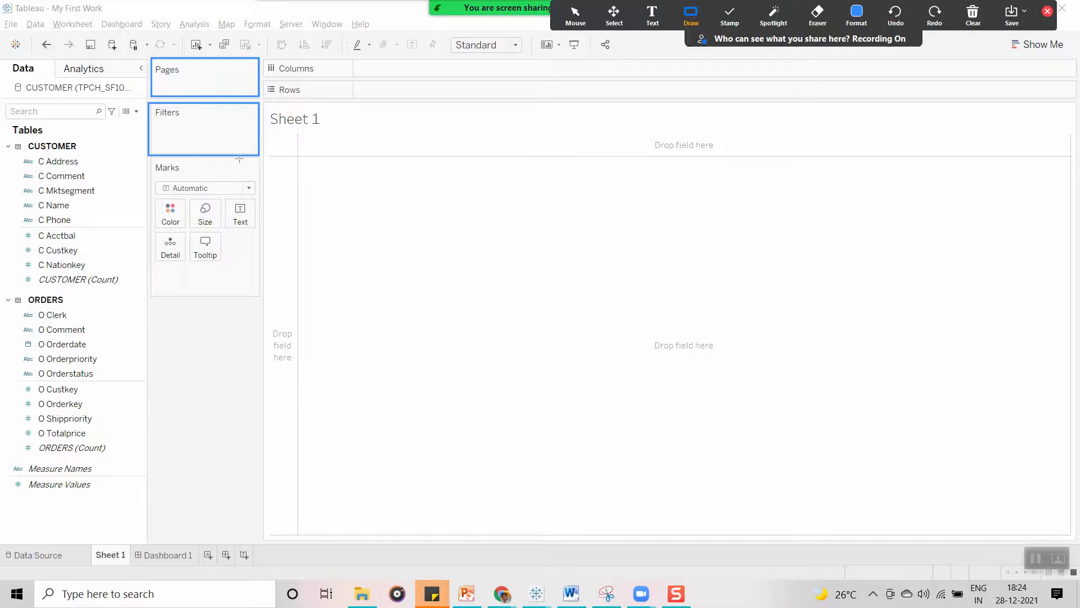
{"action": "mouse_move", "coordinate": [265, 59]}
{"action": "left_mouse_down"}
{"action": "mouse_move", "coordinate": [290, 80]}
{"action": "mouse_move", "coordinate": [354, 79]}
{"action": "left_mouse_up"}
{"action": "mouse_move", "coordinate": [264, 80]}
{"action": "left_mouse_down"}
{"action": "mouse_move", "coordinate": [308, 102]}
{"action": "mouse_move", "coordinate": [354, 100]}
{"action": "left_mouse_up"}
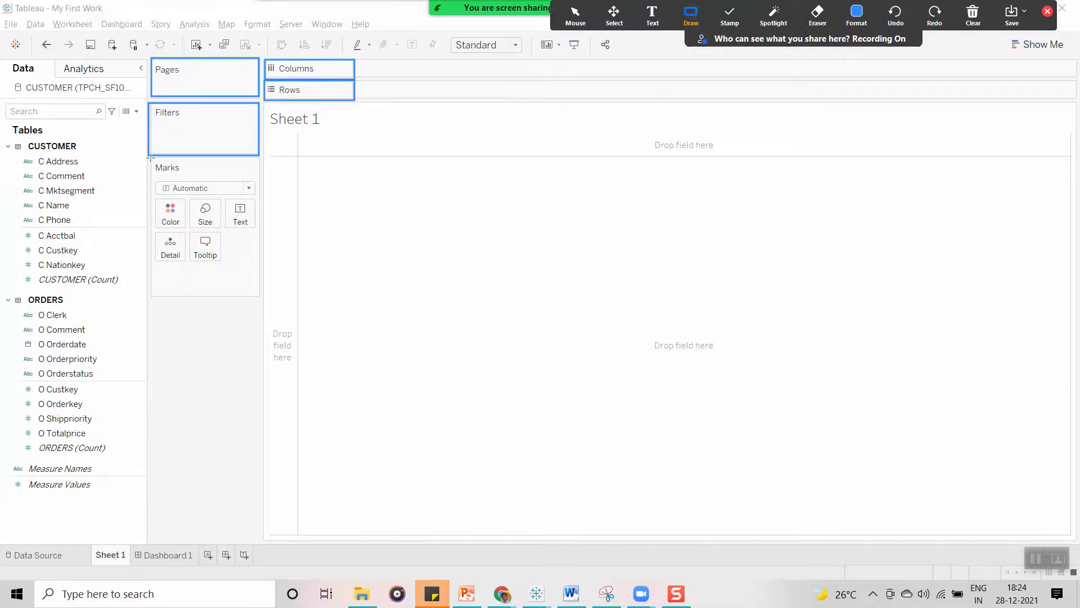
{"action": "mouse_move", "coordinate": [151, 158]}
{"action": "left_mouse_down"}
{"action": "mouse_move", "coordinate": [148, 315]}
{"action": "mouse_move", "coordinate": [257, 310]}
{"action": "mouse_move", "coordinate": [260, 298]}
{"action": "left_mouse_up"}
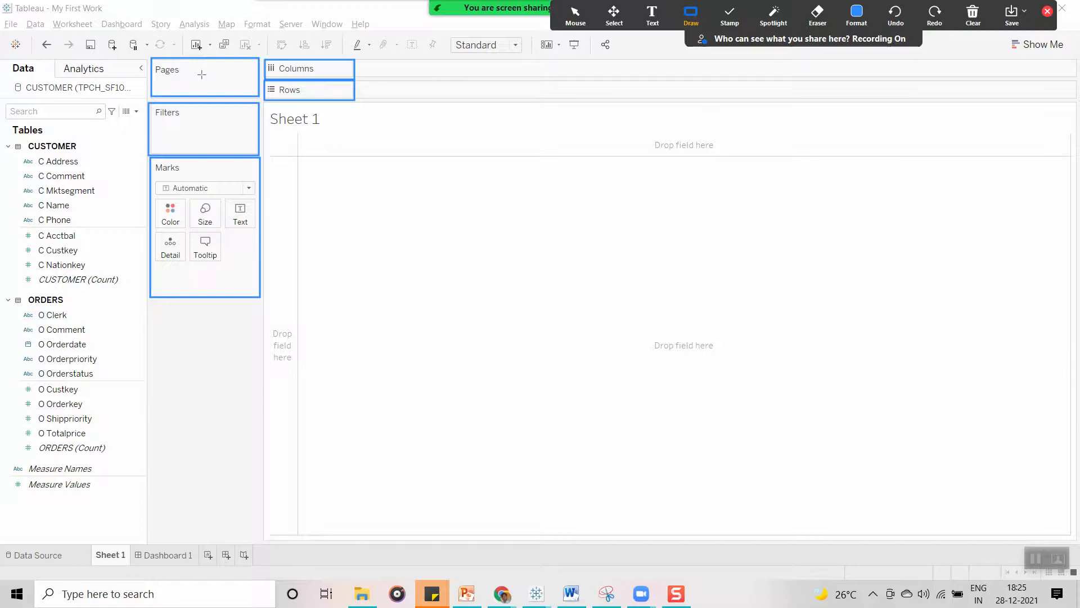
{"action": "left_click_drag", "start_coordinate": [153, 62], "coordinate": [154, 80]}
{"action": "mouse_move", "coordinate": [155, 63]}
{"action": "left_mouse_down"}
{"action": "mouse_move", "coordinate": [265, 97]}
{"action": "mouse_move", "coordinate": [214, 88]}
{"action": "left_mouse_up"}
{"action": "mouse_move", "coordinate": [255, 60]}
{"action": "left_mouse_down"}
{"action": "mouse_move", "coordinate": [165, 104]}
{"action": "mouse_move", "coordinate": [161, 96]}
{"action": "left_mouse_up"}
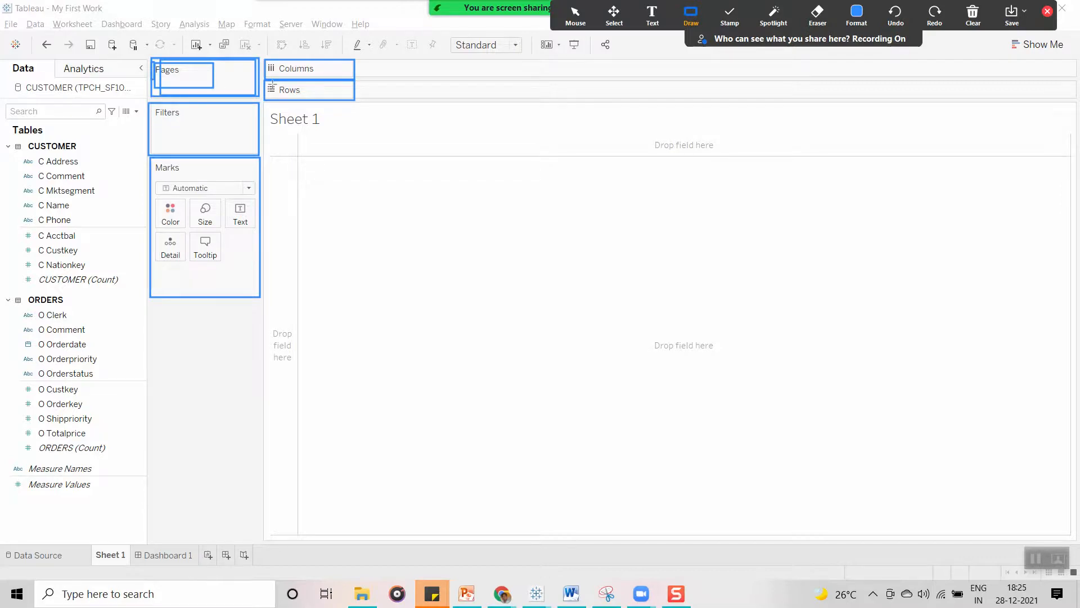
{"action": "left_click_drag", "start_coordinate": [284, 67], "coordinate": [305, 56]}
- Stamp check marks on the Columns, Rows, Filters and Marks areas of the worksheet
{"action": "left_click", "coordinate": [730, 16]}
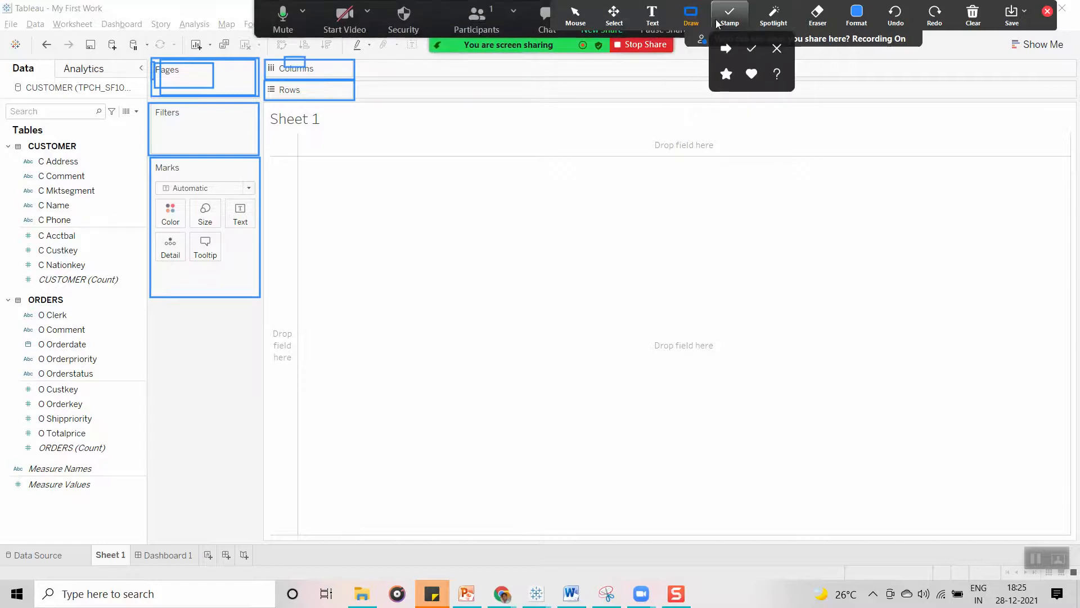
{"action": "left_click", "coordinate": [747, 47]}
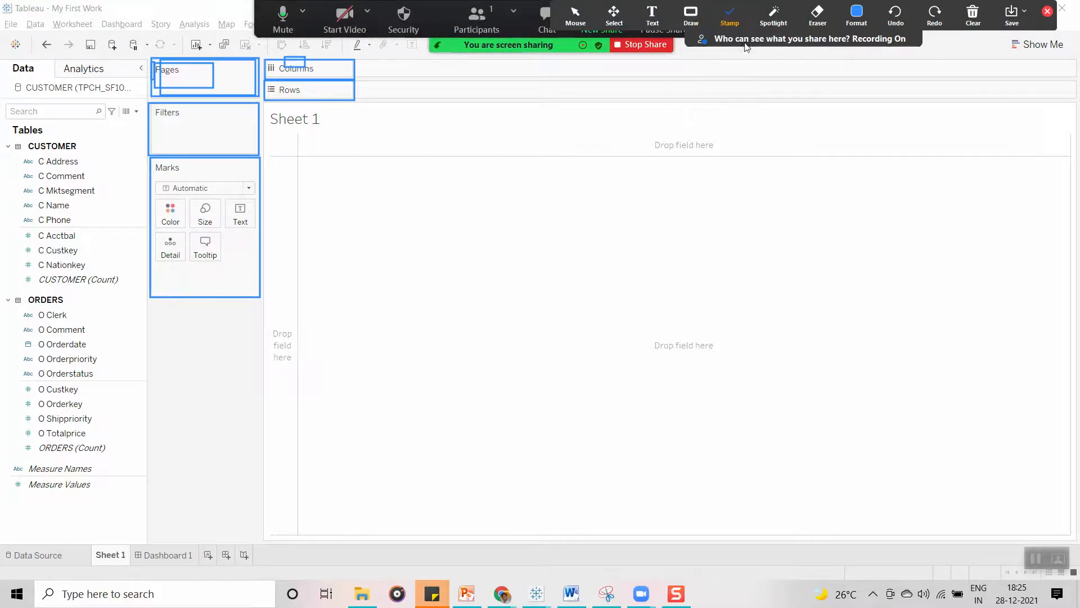
{"action": "left_click", "coordinate": [297, 74]}
{"action": "left_click", "coordinate": [320, 83]}
{"action": "left_click", "coordinate": [227, 124]}
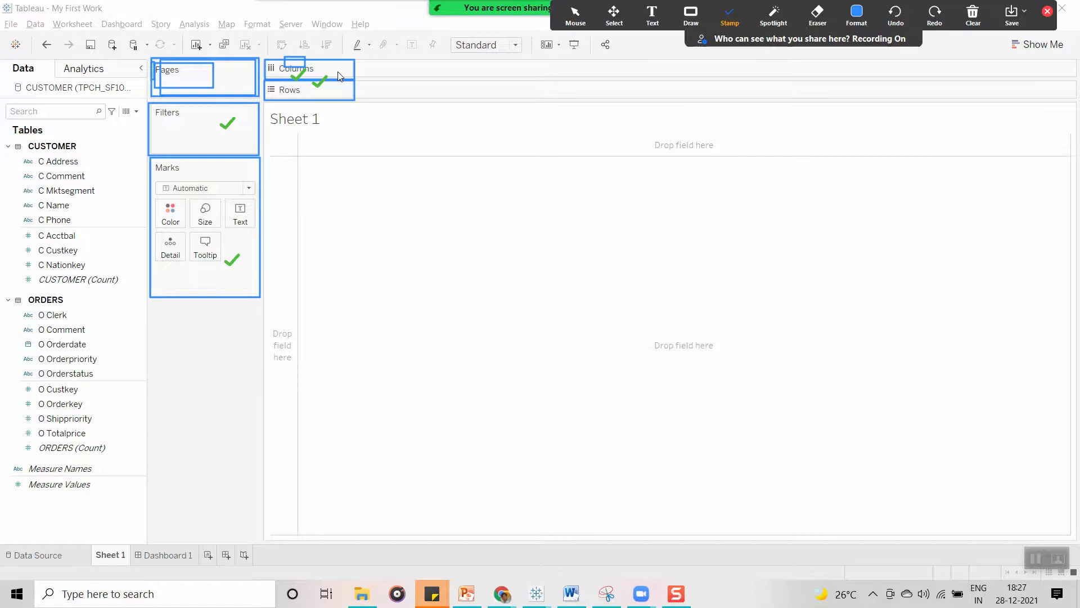
- Clear all annotation drawings from the sheet and return the annotation toolbar to normal mouse mode
{"action": "left_click", "coordinate": [973, 16]}
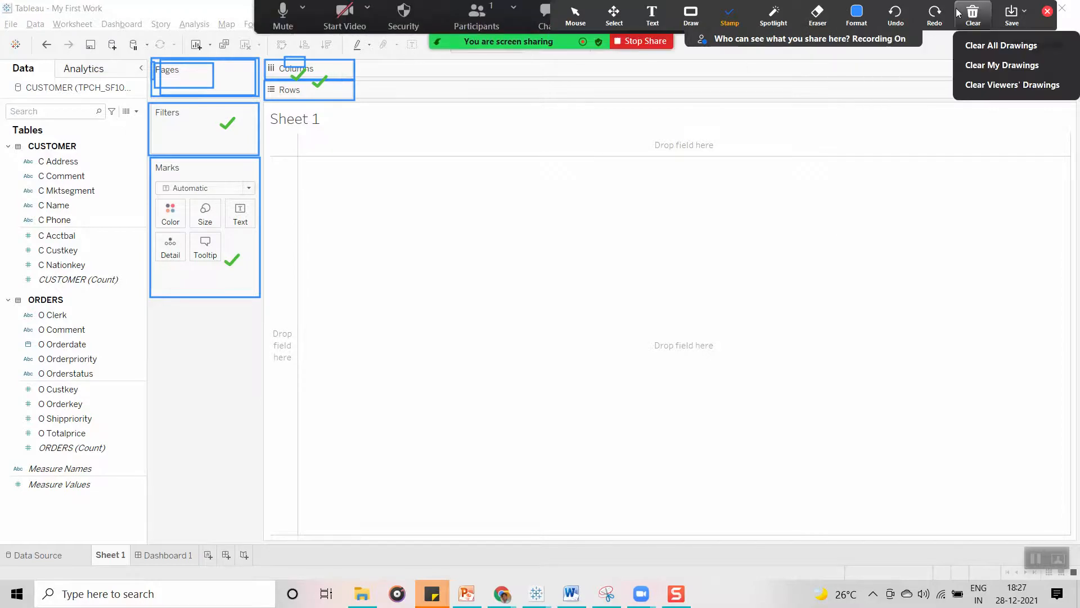
{"action": "left_click", "coordinate": [977, 44]}
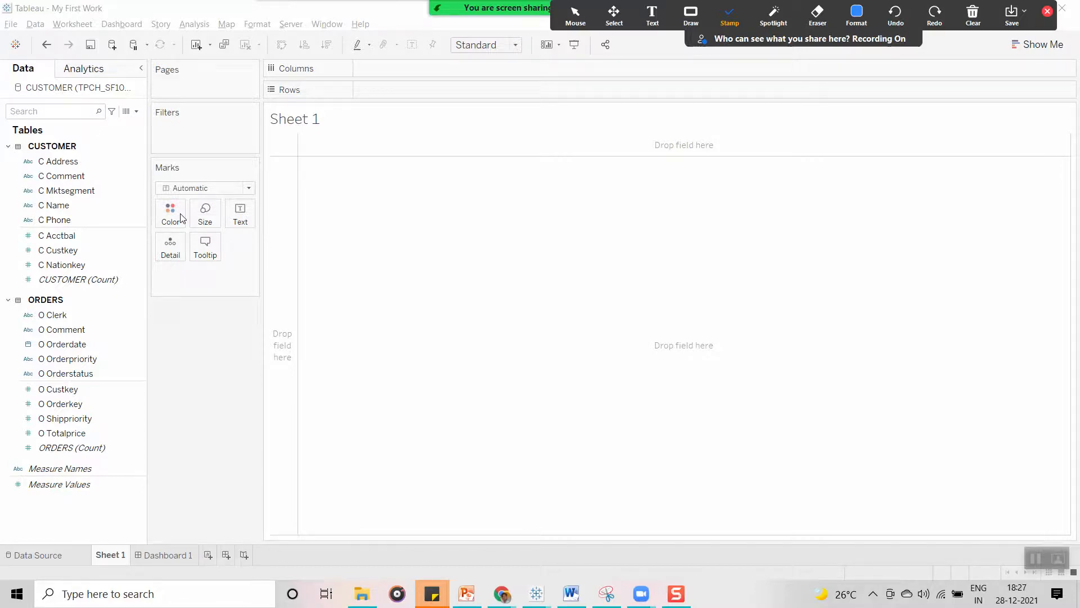
{"action": "left_click", "coordinate": [525, 194]}
{"action": "left_click", "coordinate": [58, 193]}
{"action": "left_click", "coordinate": [575, 17]}
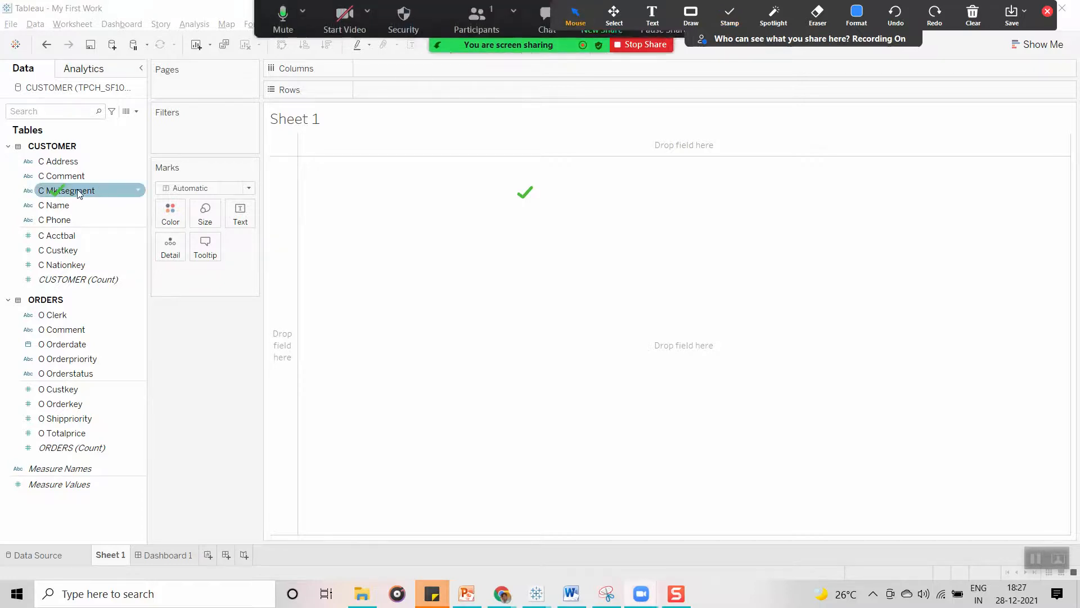
- Place C Mktsegment on the Columns shelf and widen the columns to fit the full segment names
{"action": "left_click_drag", "start_coordinate": [66, 190], "coordinate": [400, 68]}
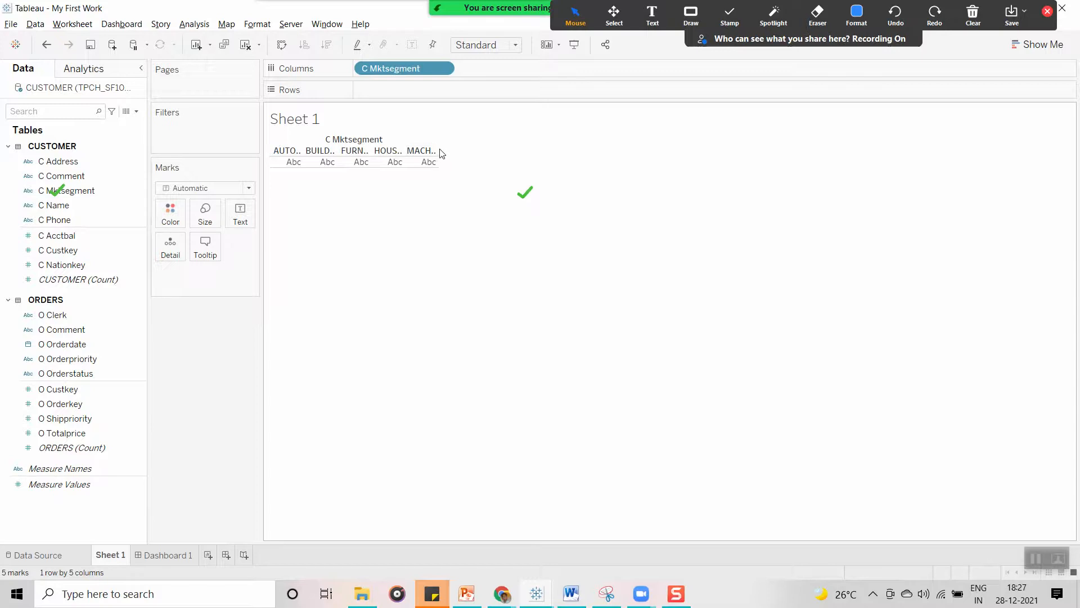
{"action": "left_click_drag", "start_coordinate": [441, 154], "coordinate": [537, 155]}
{"action": "left_click", "coordinate": [276, 151]}
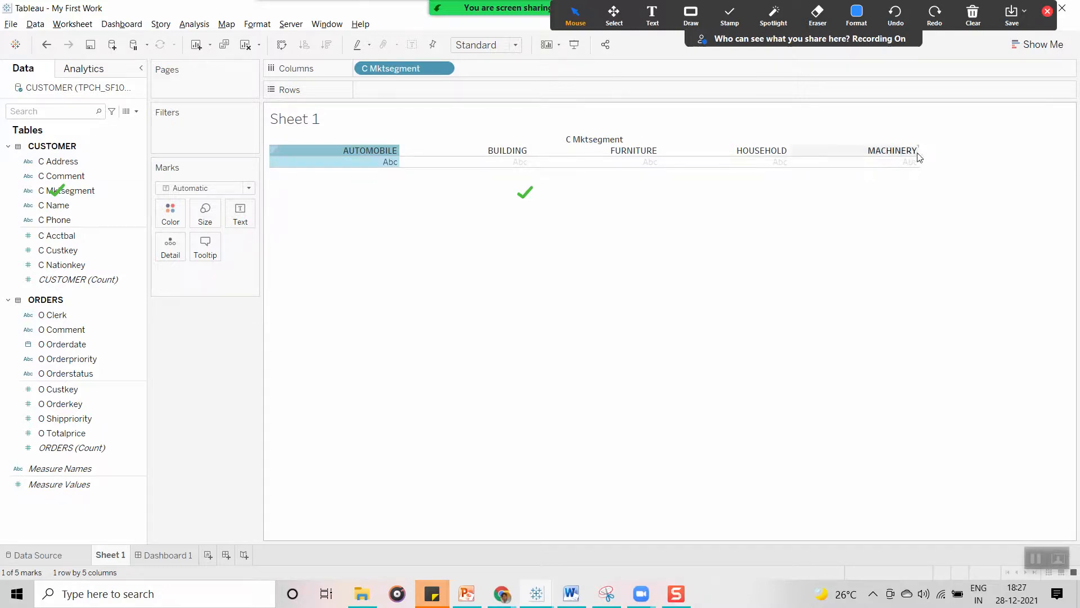
{"action": "left_click", "coordinate": [577, 142]}
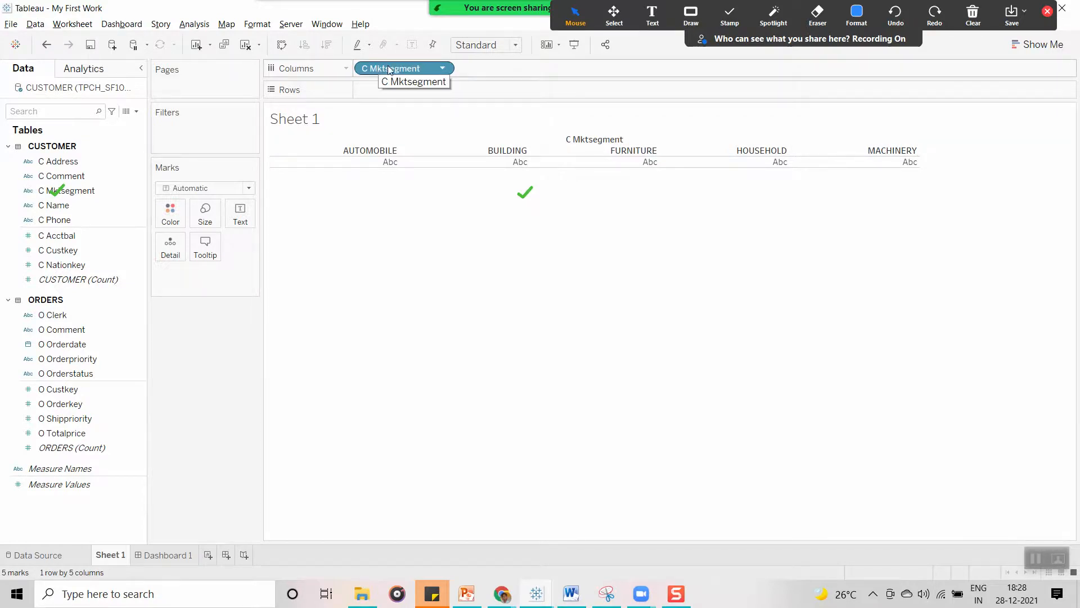
{"action": "left_click", "coordinate": [373, 150]}
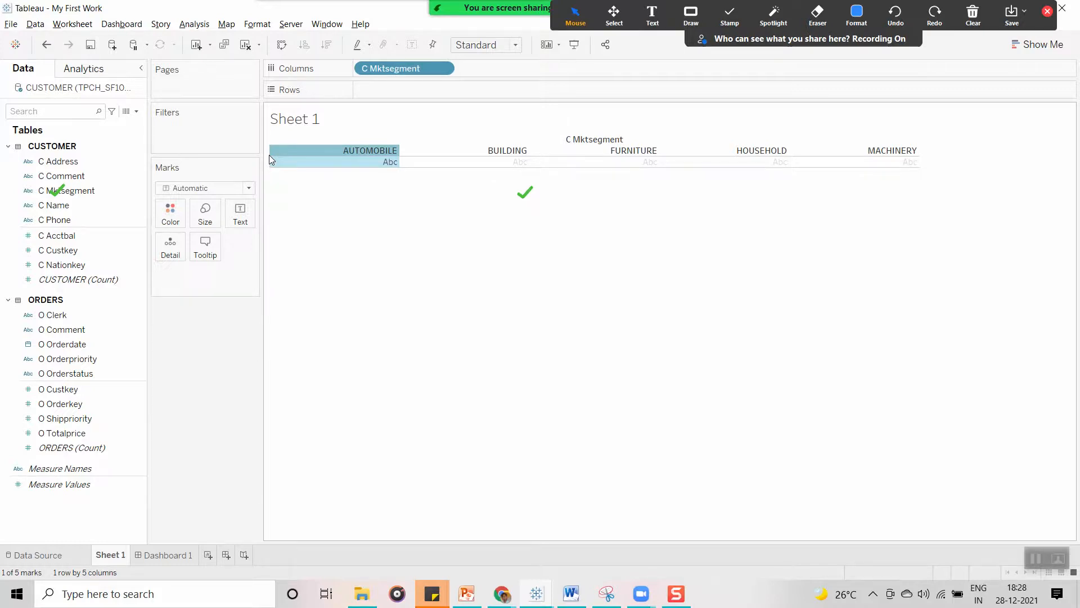
{"action": "left_click", "coordinate": [414, 251]}
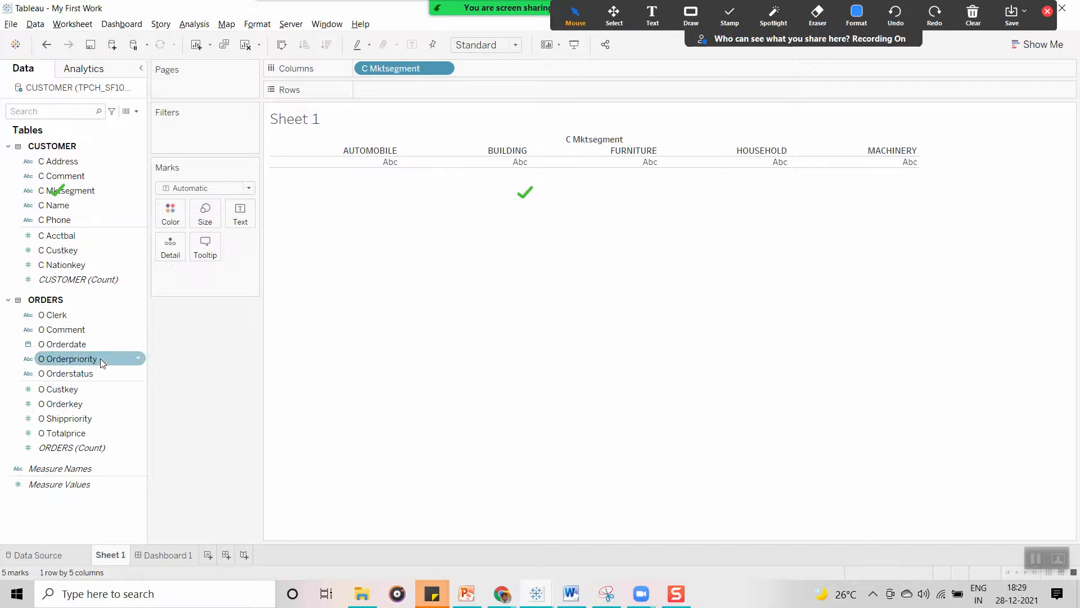
- Try to add O Orderdate after C Mktsegment on Columns, cancelling the query and removing the field
{"action": "left_click_drag", "start_coordinate": [84, 349], "coordinate": [542, 72]}
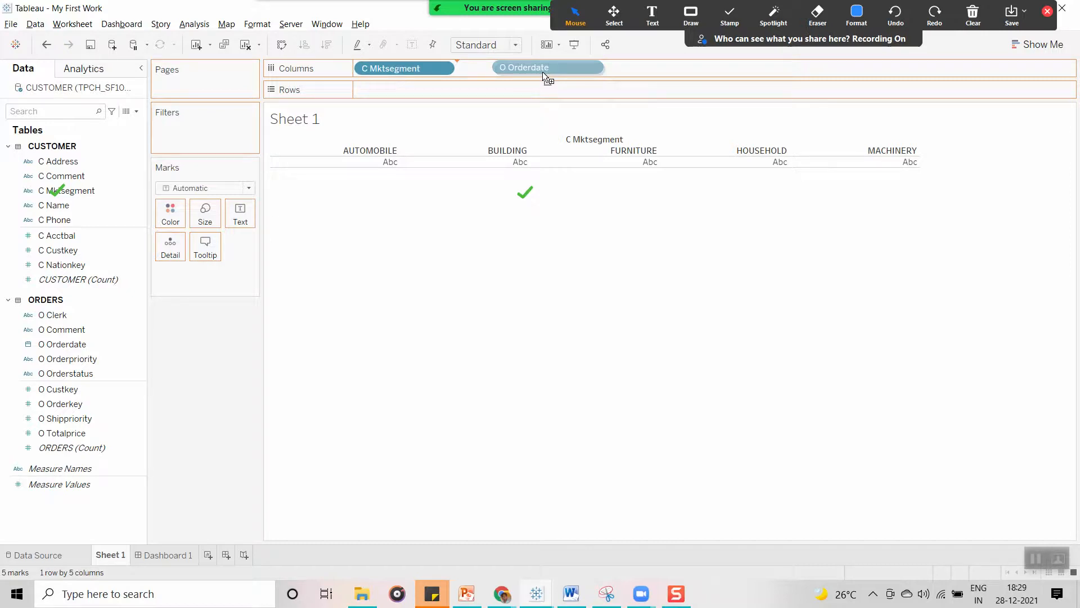
{"action": "left_click_drag", "start_coordinate": [542, 72], "coordinate": [543, 73]}
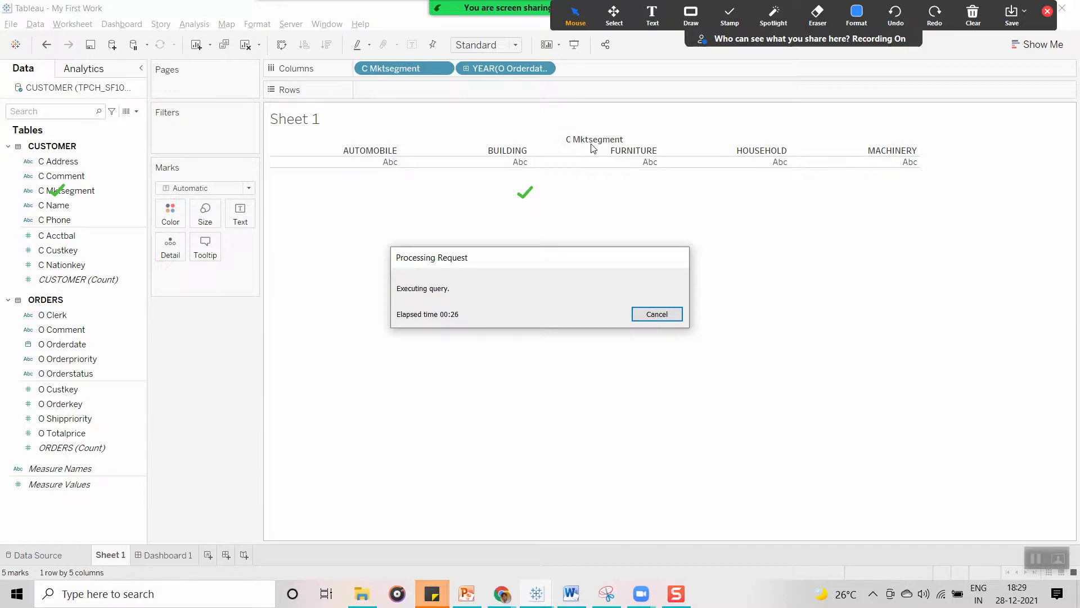
{"action": "left_click", "coordinate": [655, 314]}
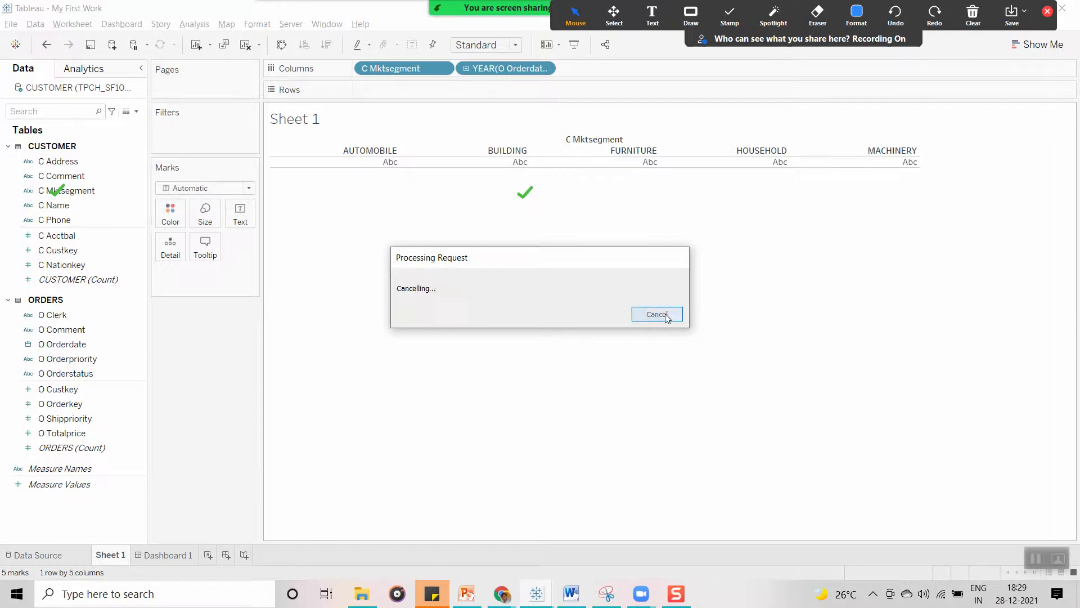
{"action": "left_click_drag", "start_coordinate": [506, 68], "coordinate": [96, 359]}
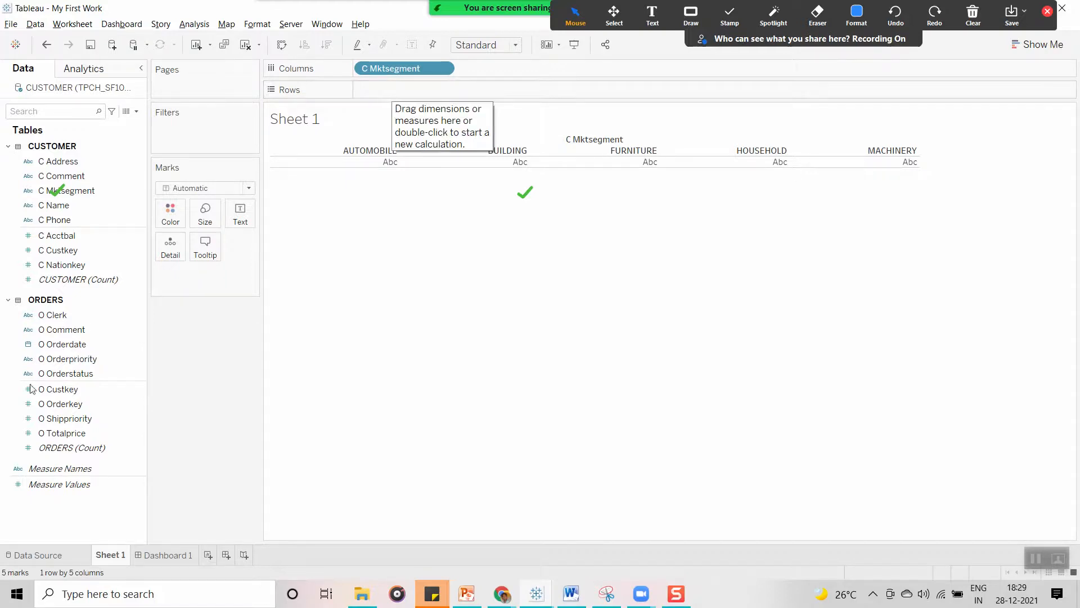
{"action": "left_click", "coordinate": [70, 283]}
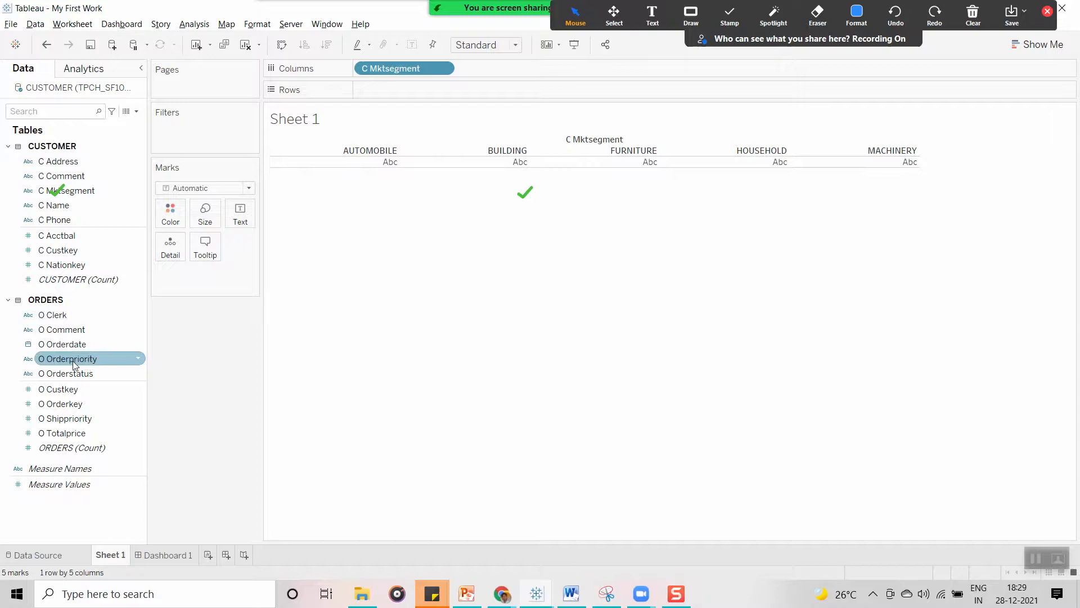
- Try O Orderstatus on Columns, clear all drawings while the query runs, and cancel it and remove the field
{"action": "left_click_drag", "start_coordinate": [69, 365], "coordinate": [606, 254]}
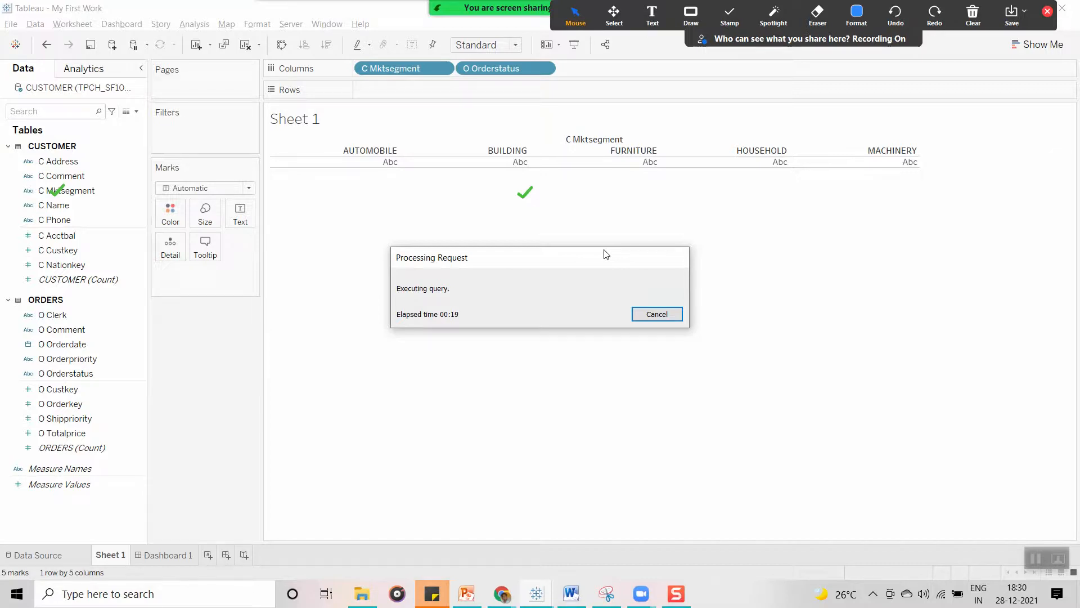
{"action": "left_click", "coordinate": [973, 14]}
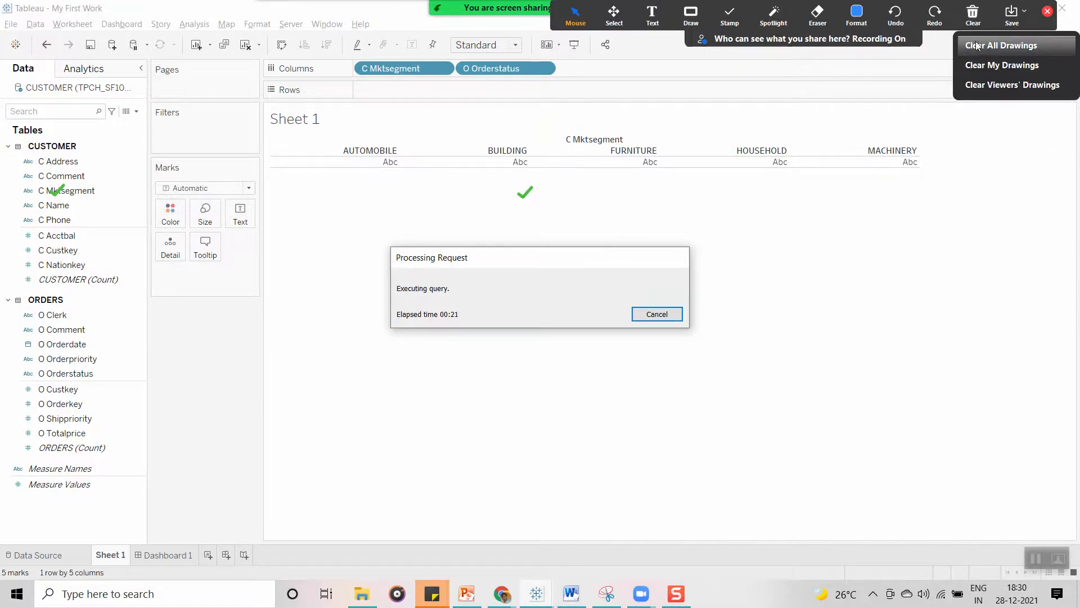
{"action": "left_click", "coordinate": [977, 50]}
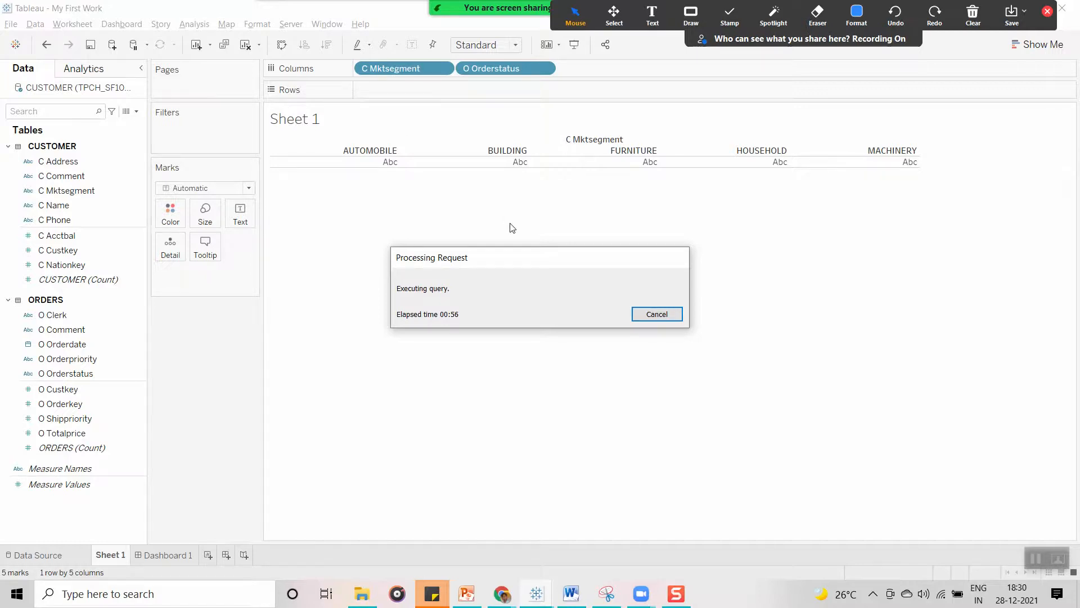
{"action": "left_click", "coordinate": [666, 311]}
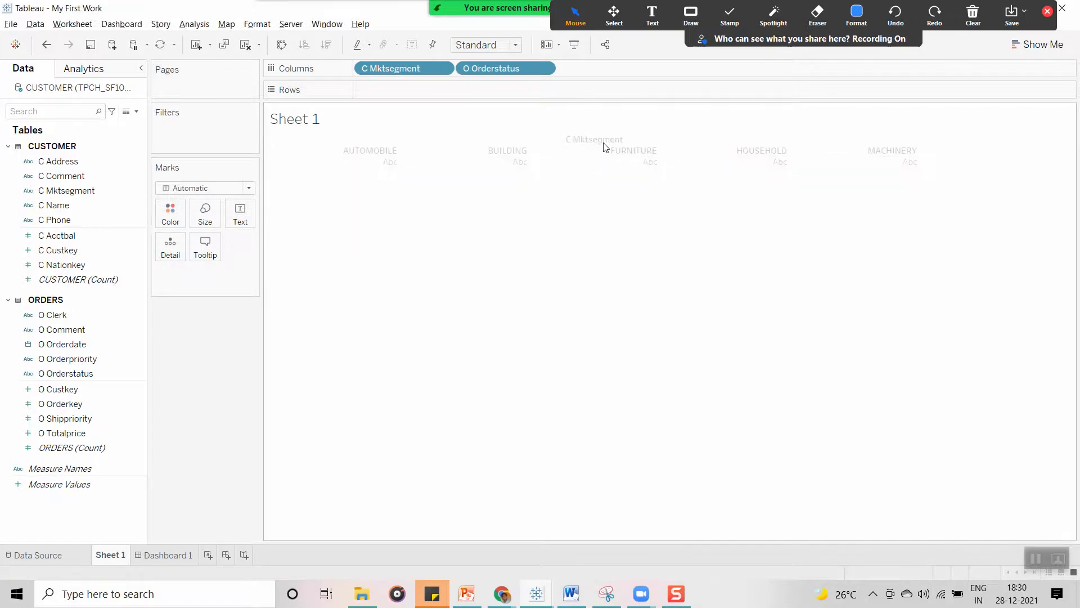
{"action": "left_click_drag", "start_coordinate": [521, 73], "coordinate": [143, 273]}
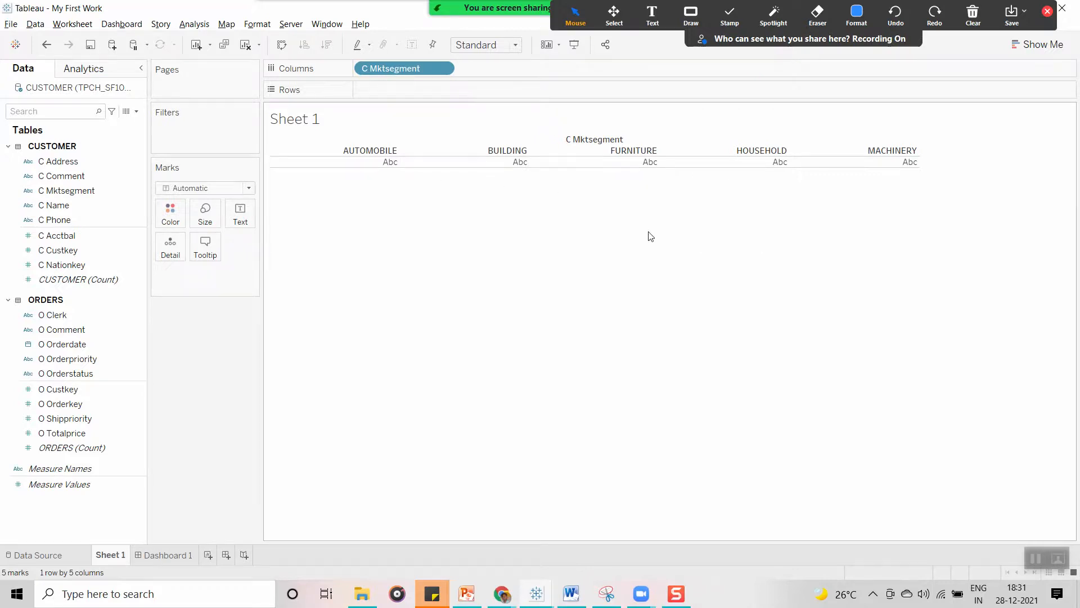
- Move C Mktsegment to the Rows shelf and back to Columns to compare the two layouts
{"action": "left_click_drag", "start_coordinate": [388, 68], "coordinate": [396, 88]}
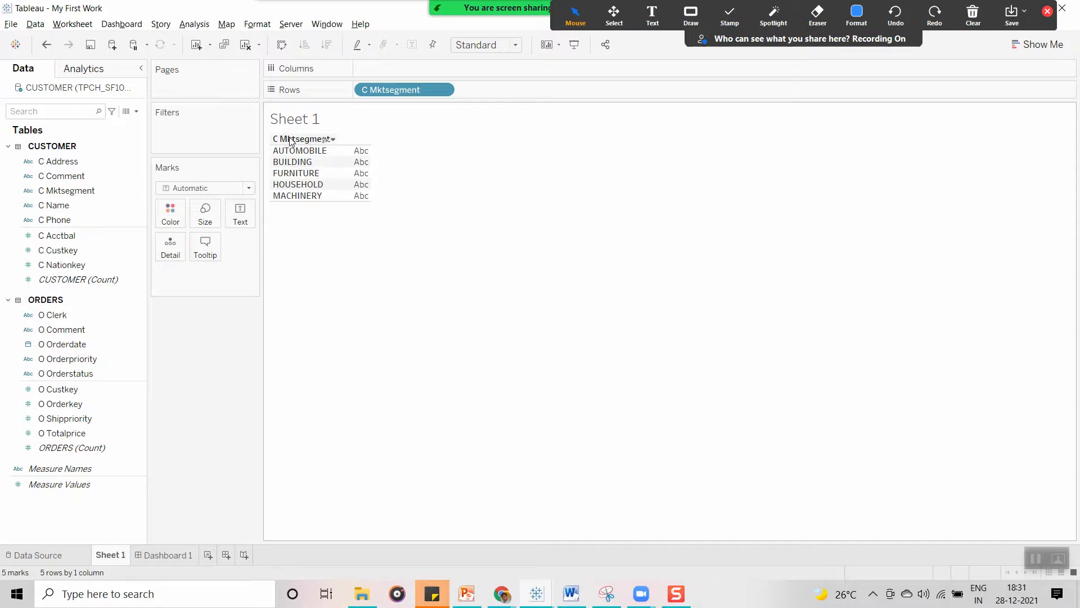
{"action": "left_click_drag", "start_coordinate": [394, 88], "coordinate": [397, 64]}
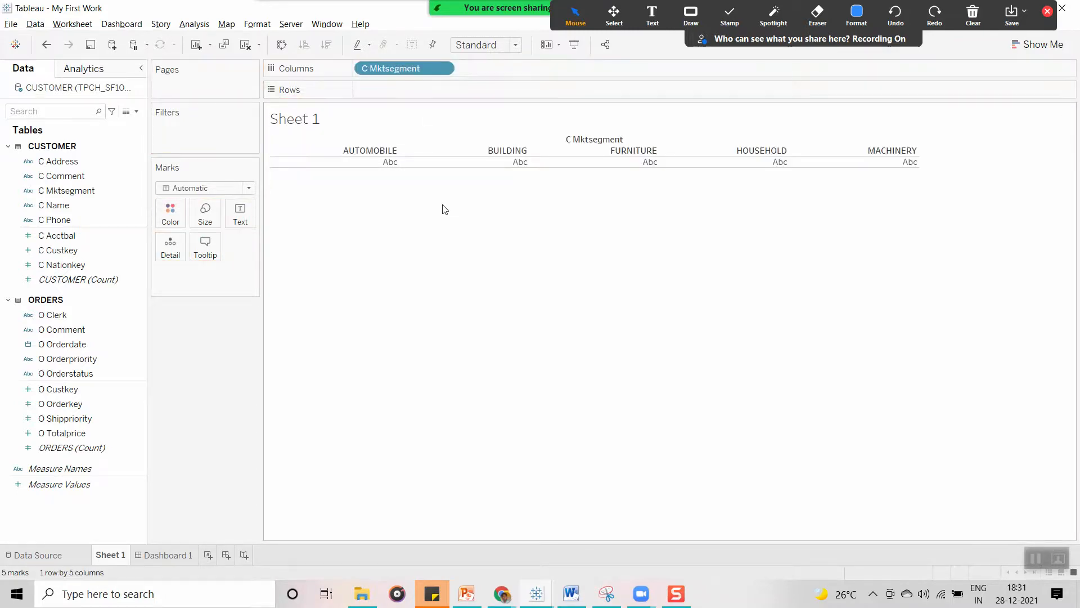
- Examine the AUTOMOBILE column of the C Mktsegment view by highlighting its header and cell
{"action": "left_click", "coordinate": [356, 152]}
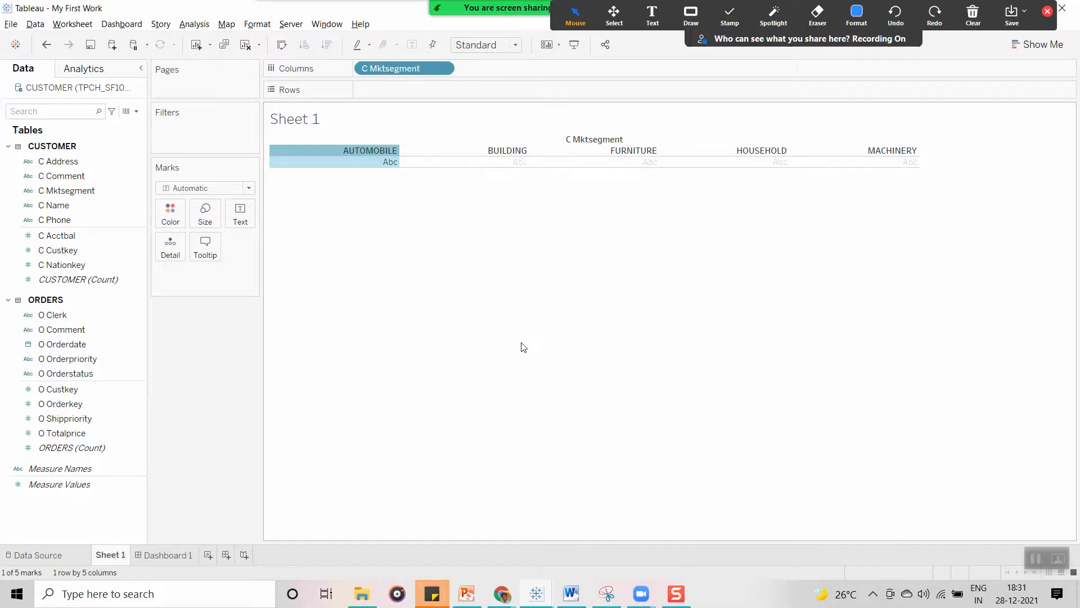
{"action": "mouse_move", "coordinate": [371, 167]}
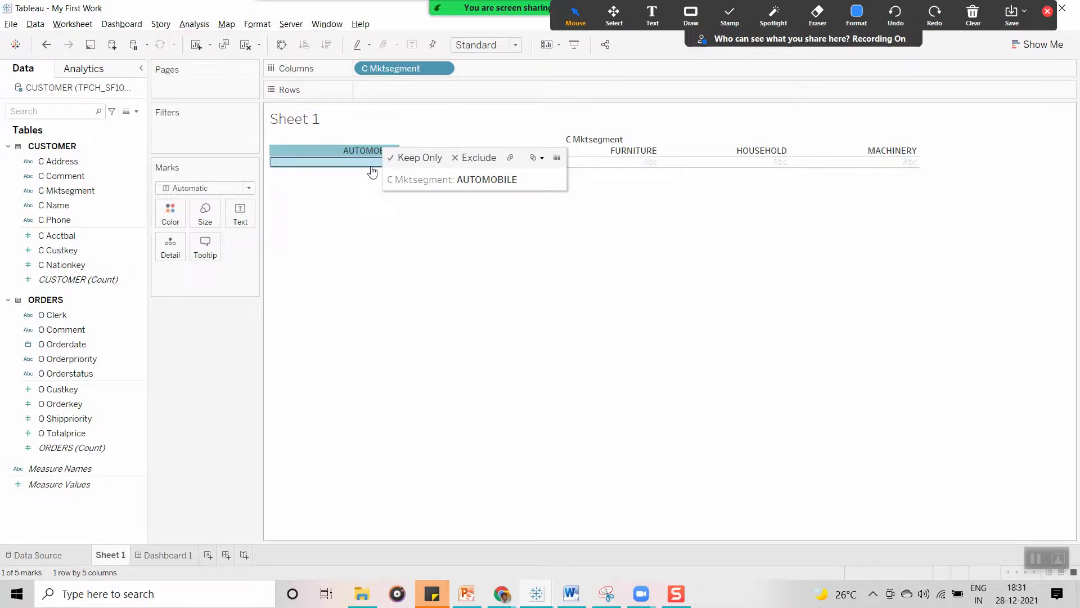
{"action": "left_click", "coordinate": [973, 22]}
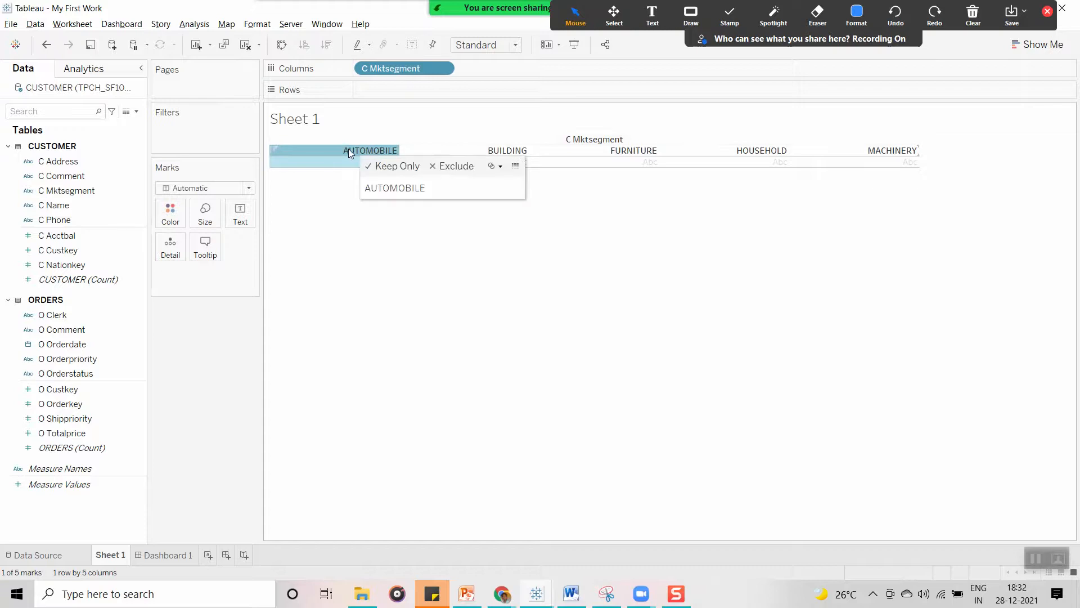
{"action": "left_click", "coordinate": [583, 146]}
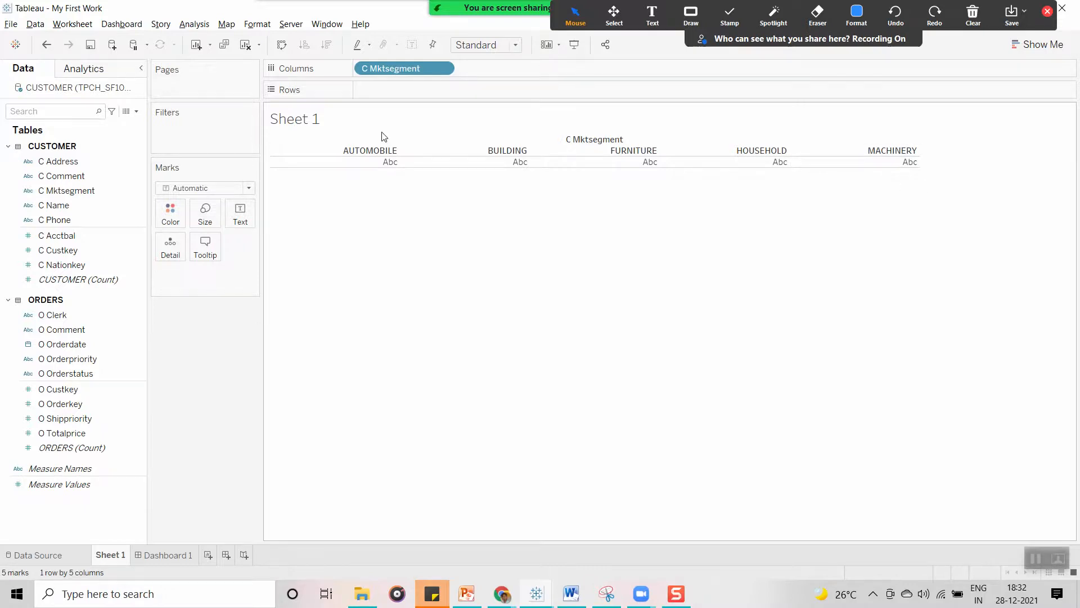
{"action": "left_click", "coordinate": [279, 157]}
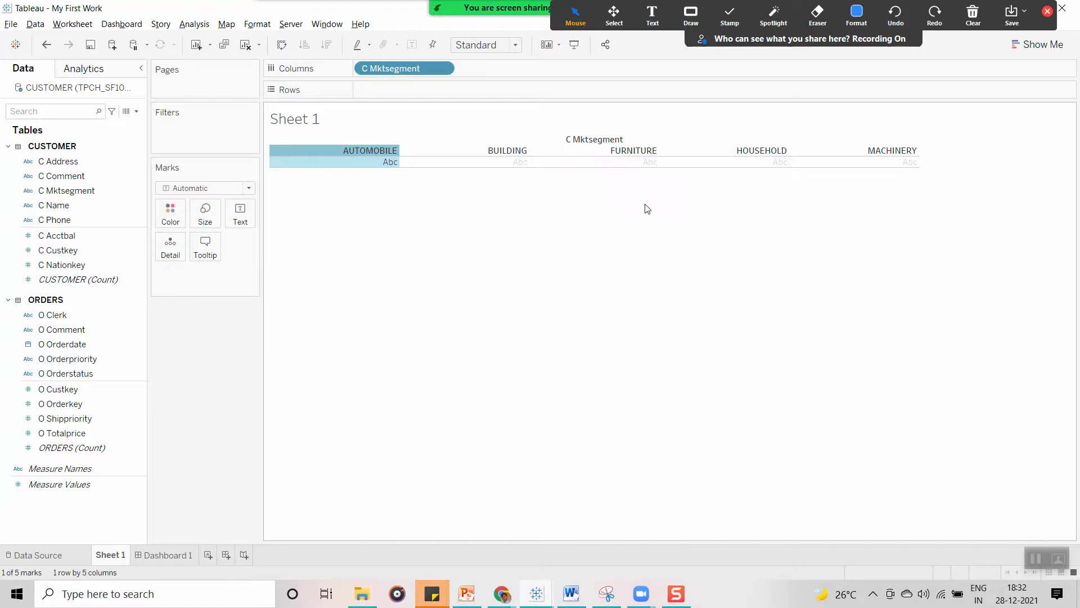
{"action": "left_click", "coordinate": [588, 145]}
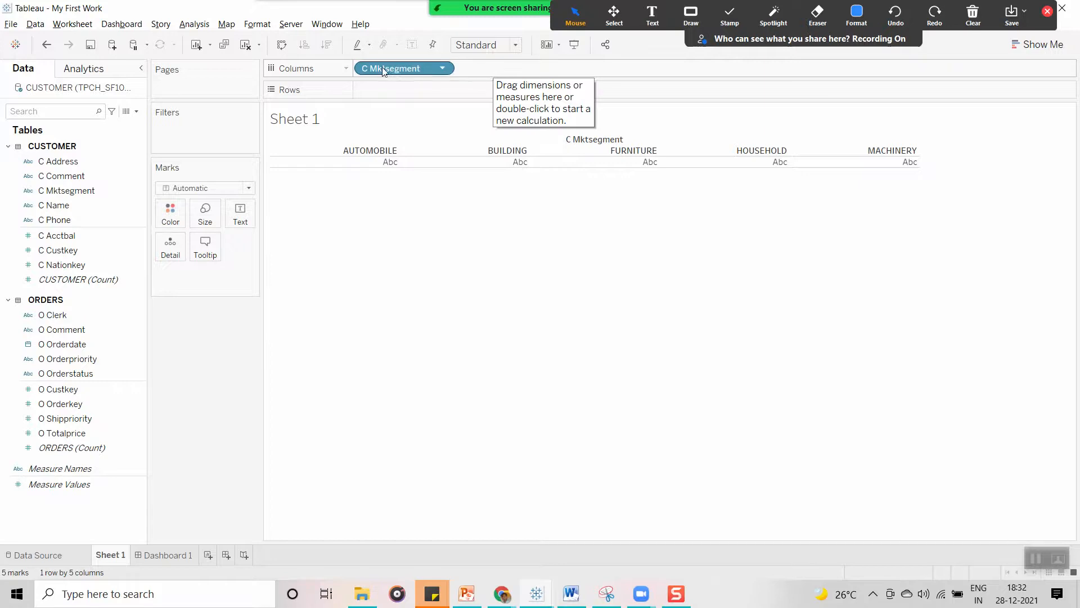
- Duplicate C Mktsegment as a second field on Columns and place another copy of it on Rows
{"action": "left_click_drag", "start_coordinate": [383, 67], "coordinate": [495, 64]}
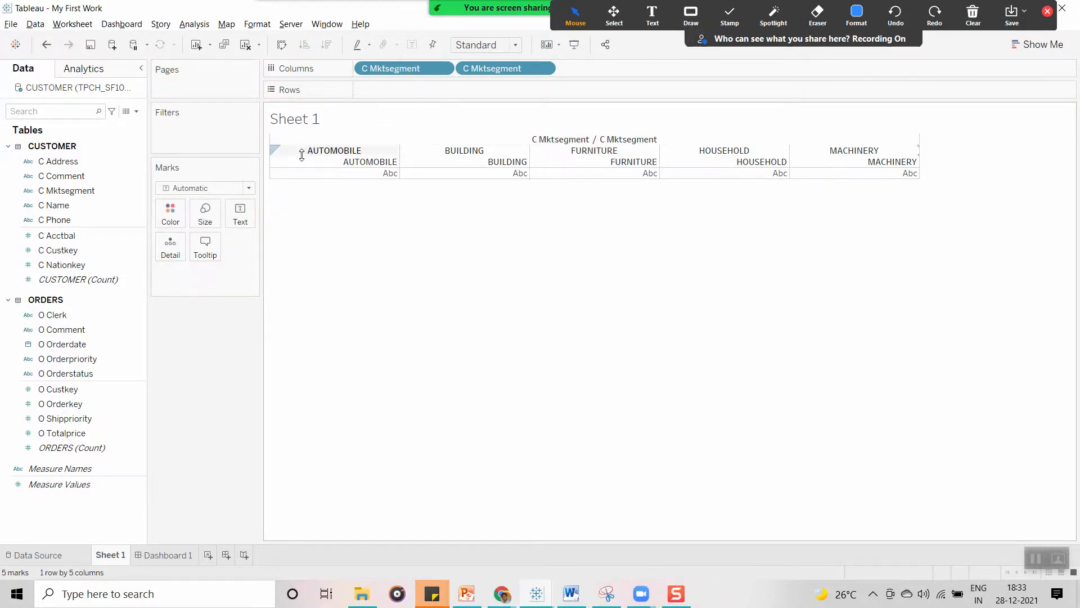
{"action": "left_click", "coordinate": [329, 151]}
{"action": "left_click", "coordinate": [318, 165]}
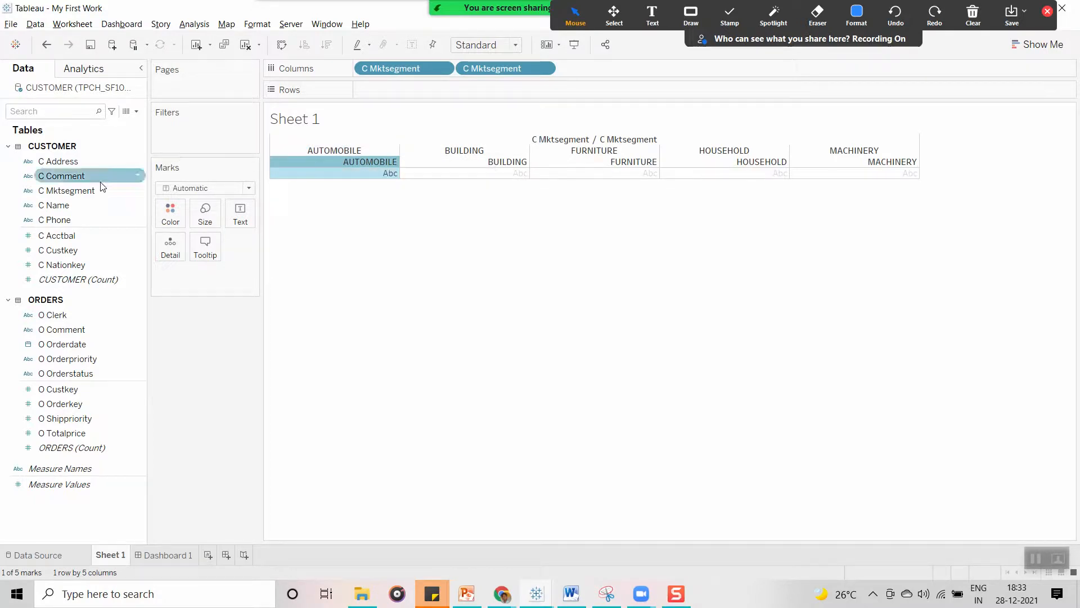
{"action": "left_click_drag", "start_coordinate": [380, 76], "coordinate": [382, 90]}
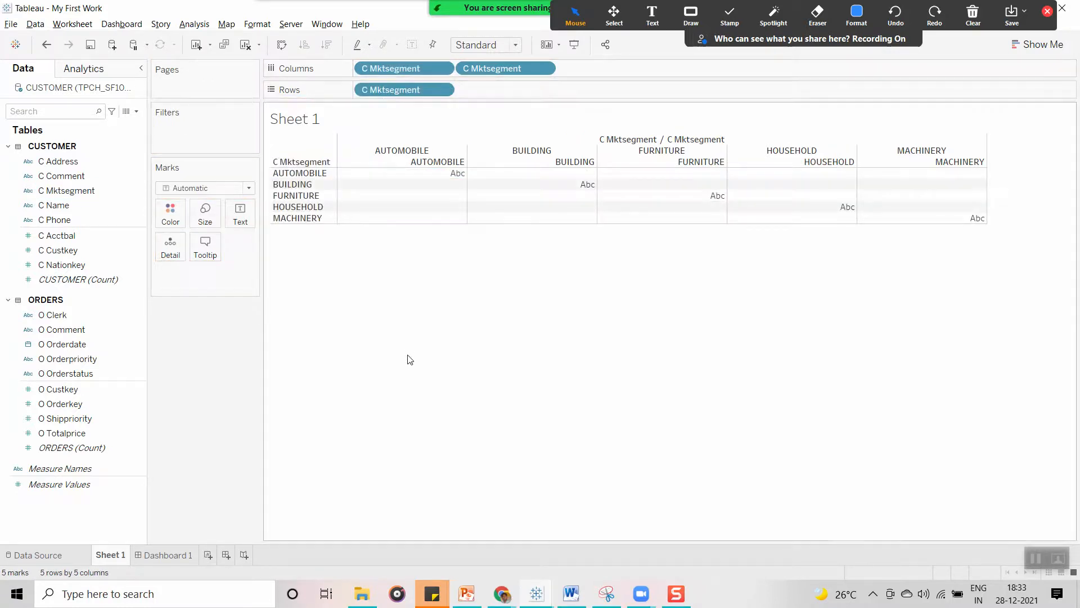
{"action": "left_click", "coordinate": [302, 175]}
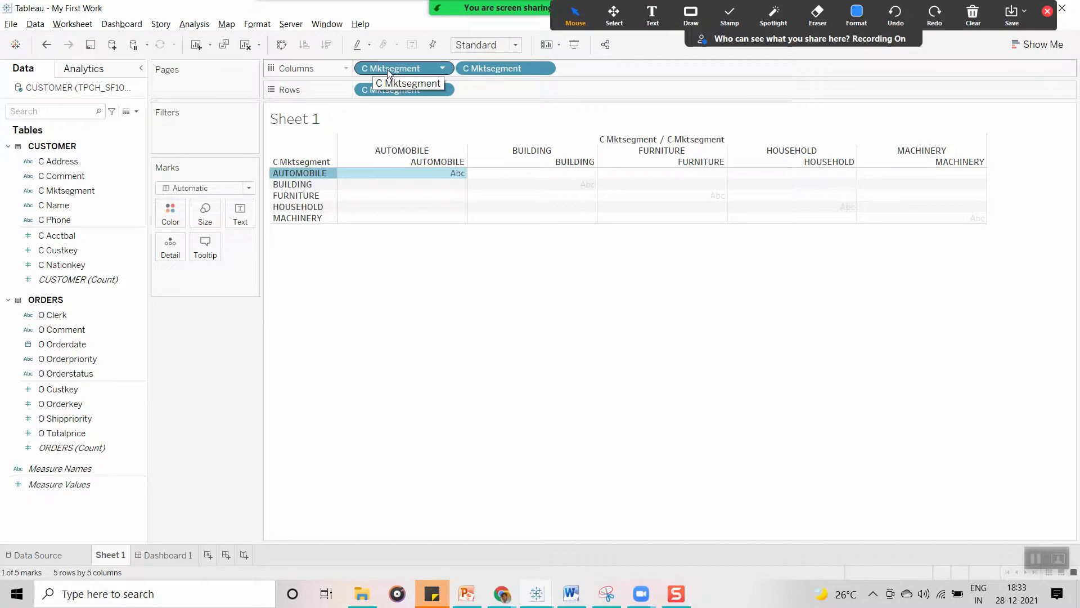
- Try three additional copies of C Mktsegment on the Rows shelf and remove the extra copies again
{"action": "left_click_drag", "start_coordinate": [387, 73], "coordinate": [502, 93]}
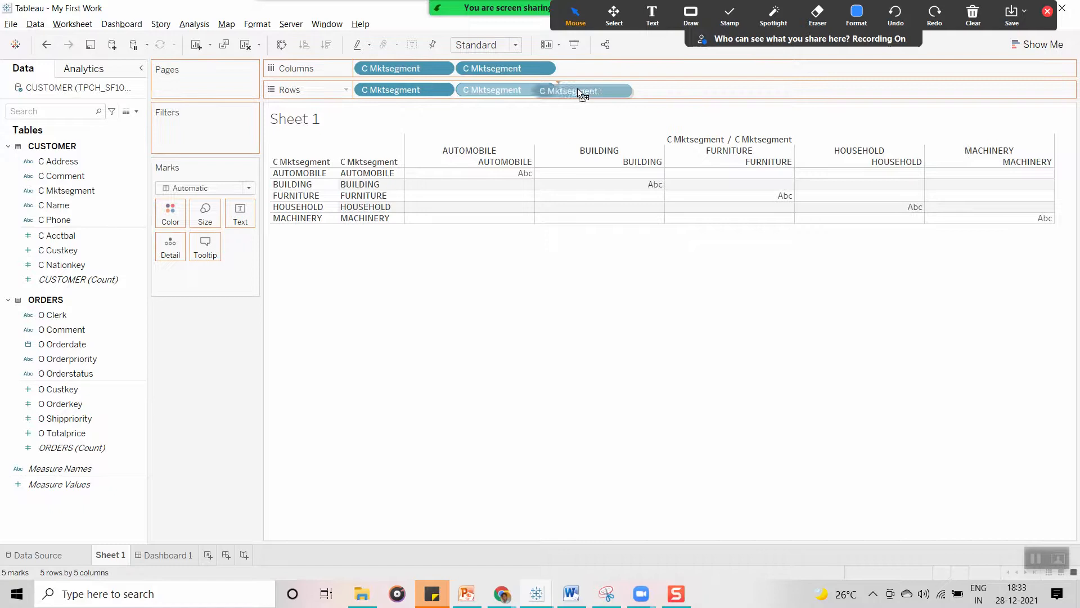
{"action": "left_click_drag", "start_coordinate": [613, 93], "coordinate": [720, 92]}
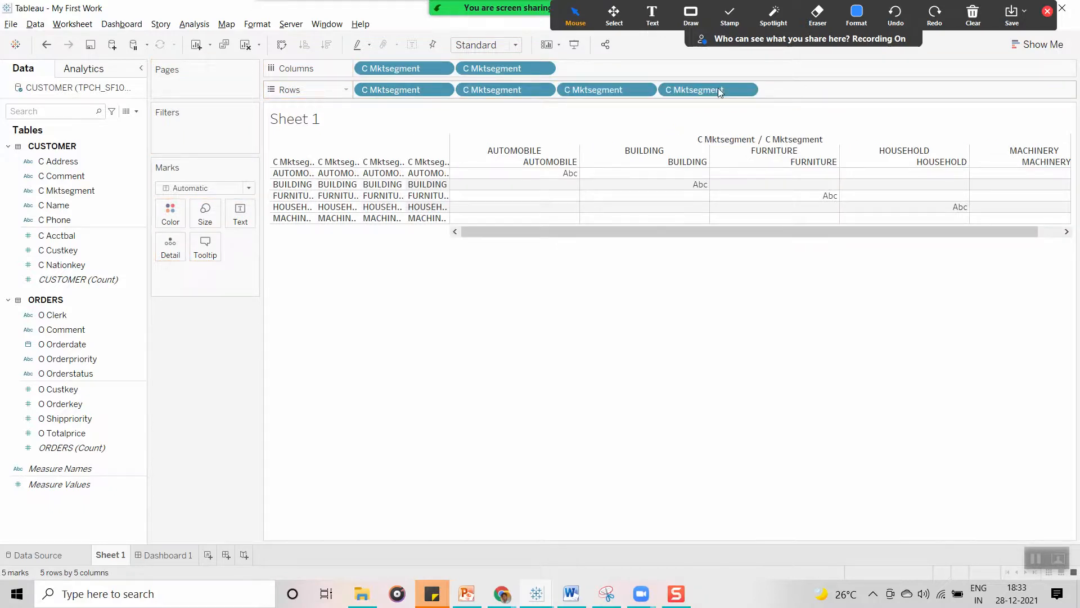
{"action": "left_click_drag", "start_coordinate": [720, 92], "coordinate": [523, 358]}
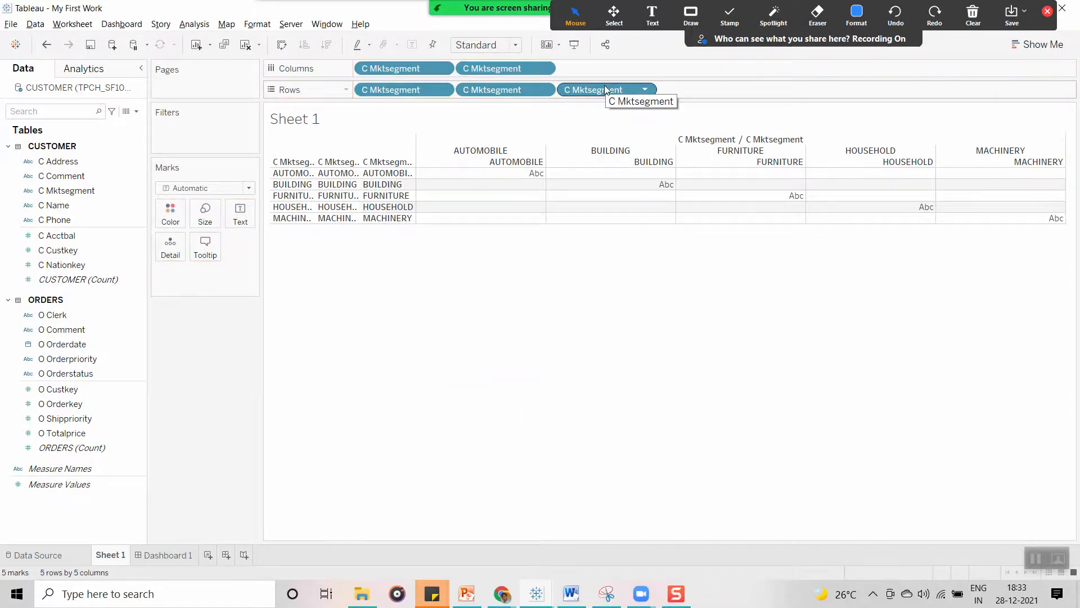
{"action": "left_click_drag", "start_coordinate": [604, 87], "coordinate": [540, 321]}
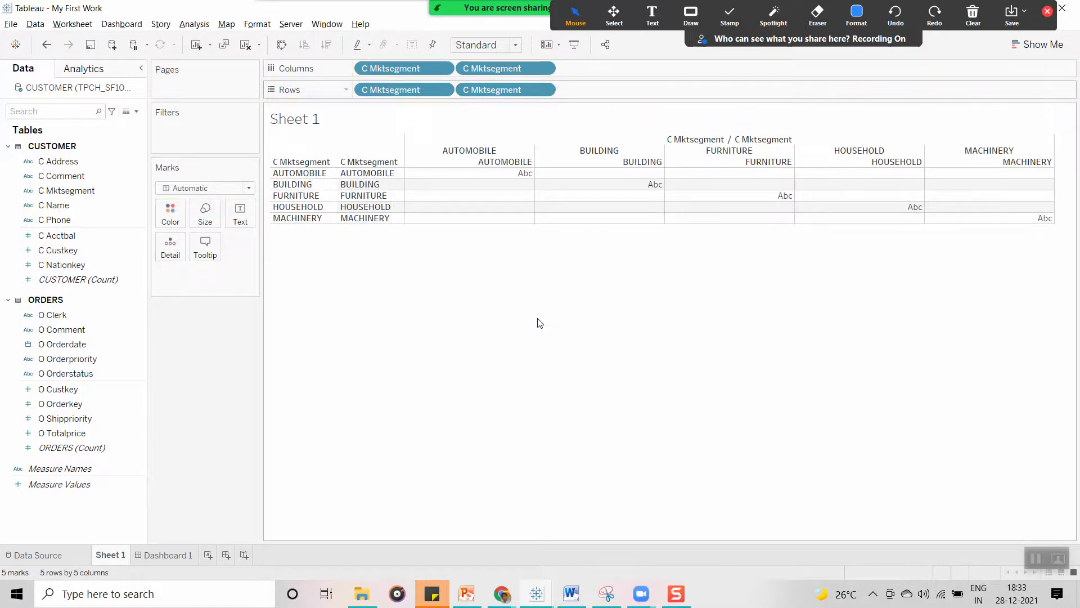
{"action": "left_click_drag", "start_coordinate": [506, 89], "coordinate": [122, 331]}
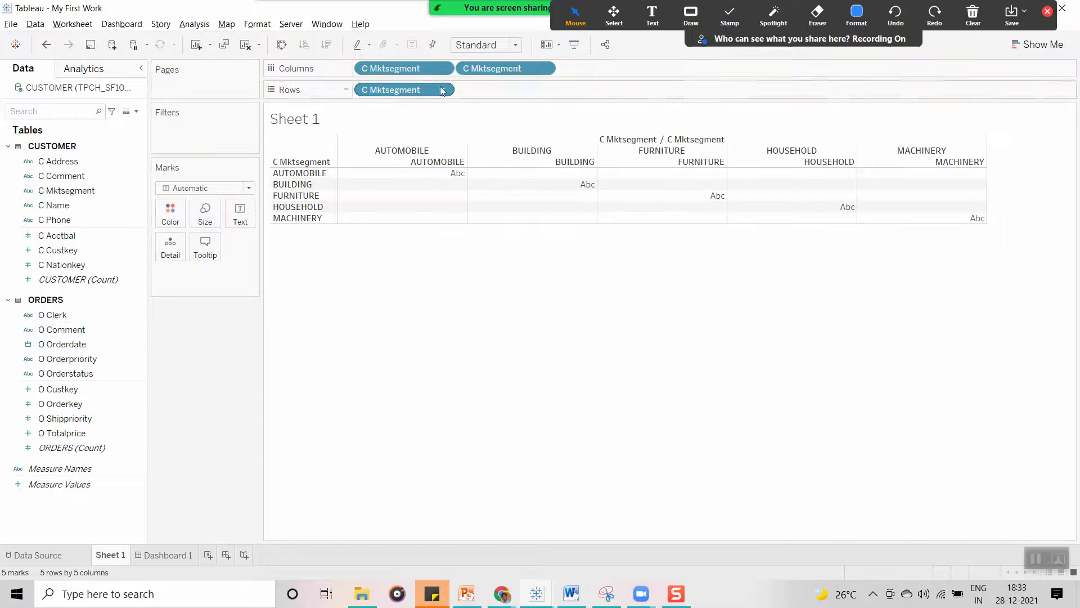
- Remove C Mktsegment from Rows and its duplicate from Columns, keeping a single C Mktsegment on Columns
{"action": "mouse_move", "coordinate": [765, 24]}
{"action": "left_click", "coordinate": [765, 49]}
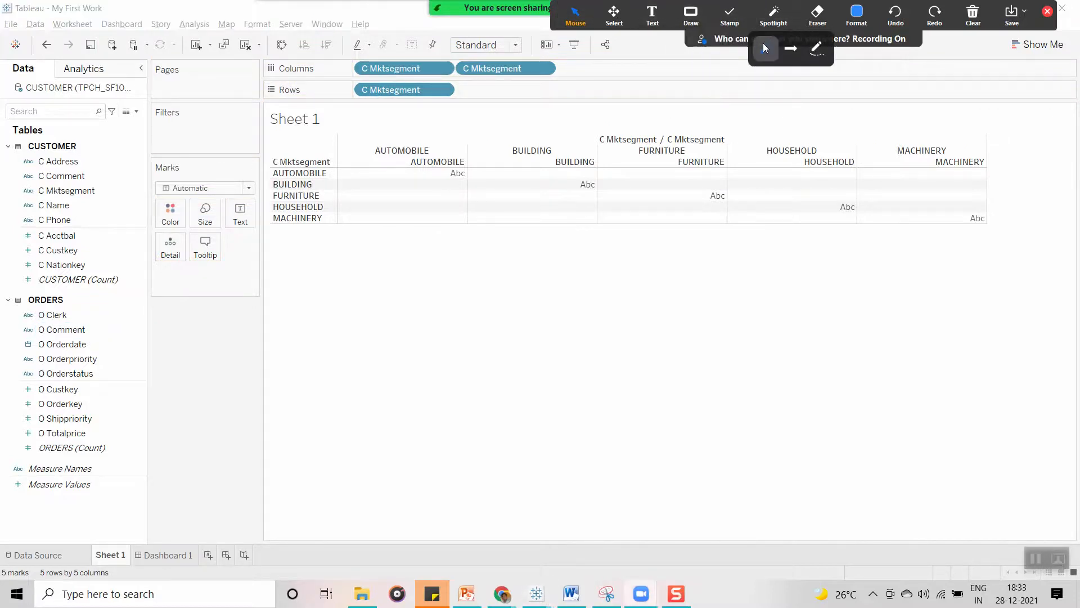
{"action": "left_click", "coordinate": [443, 90]}
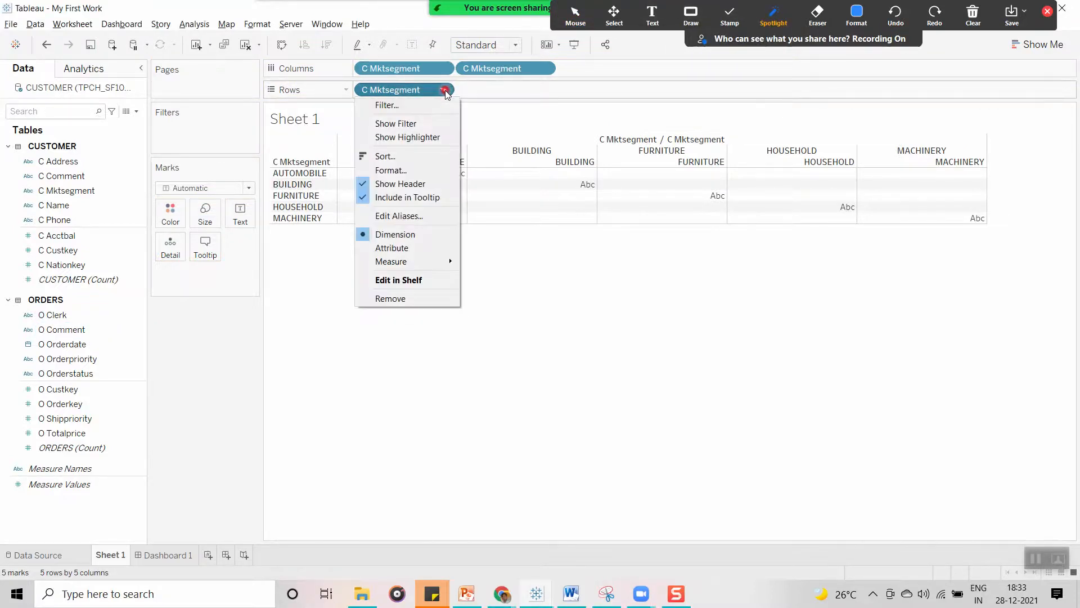
{"action": "left_click", "coordinate": [406, 297]}
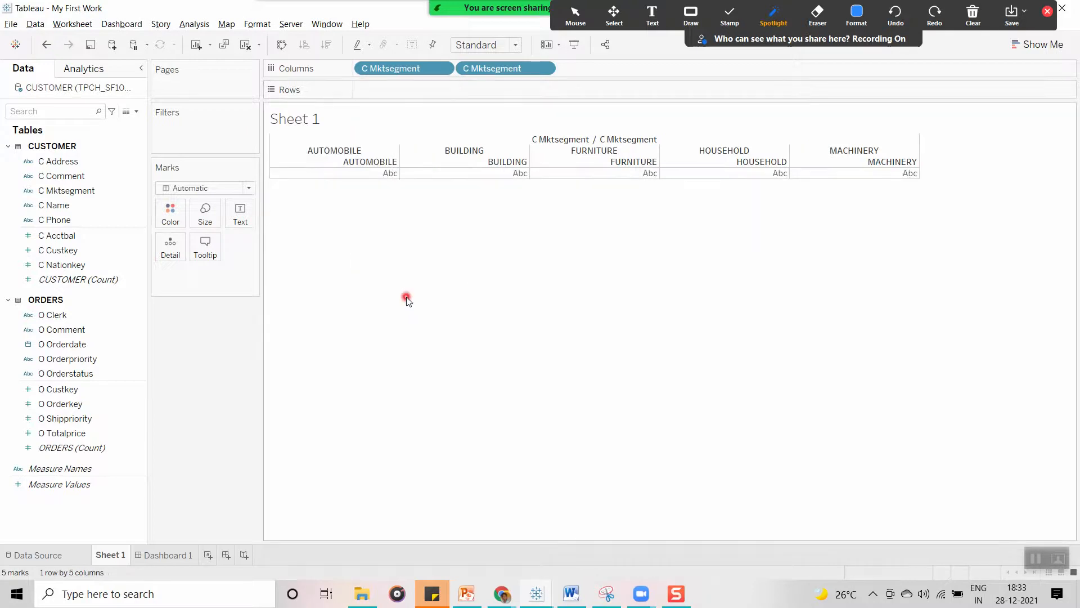
{"action": "left_click", "coordinate": [544, 68]}
{"action": "left_click", "coordinate": [511, 296]}
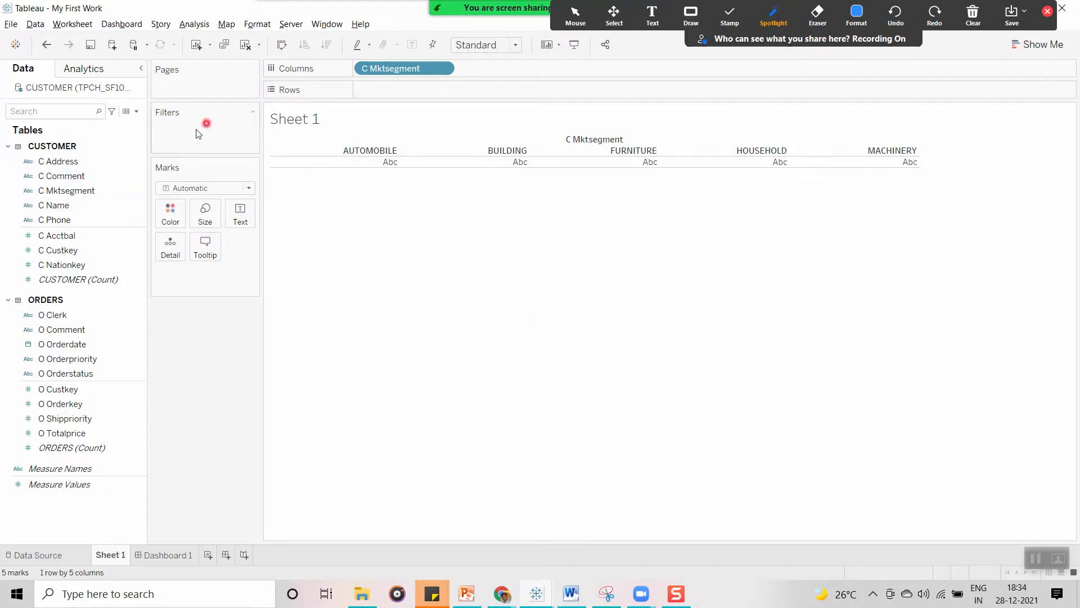
{"action": "left_click", "coordinate": [443, 68]}
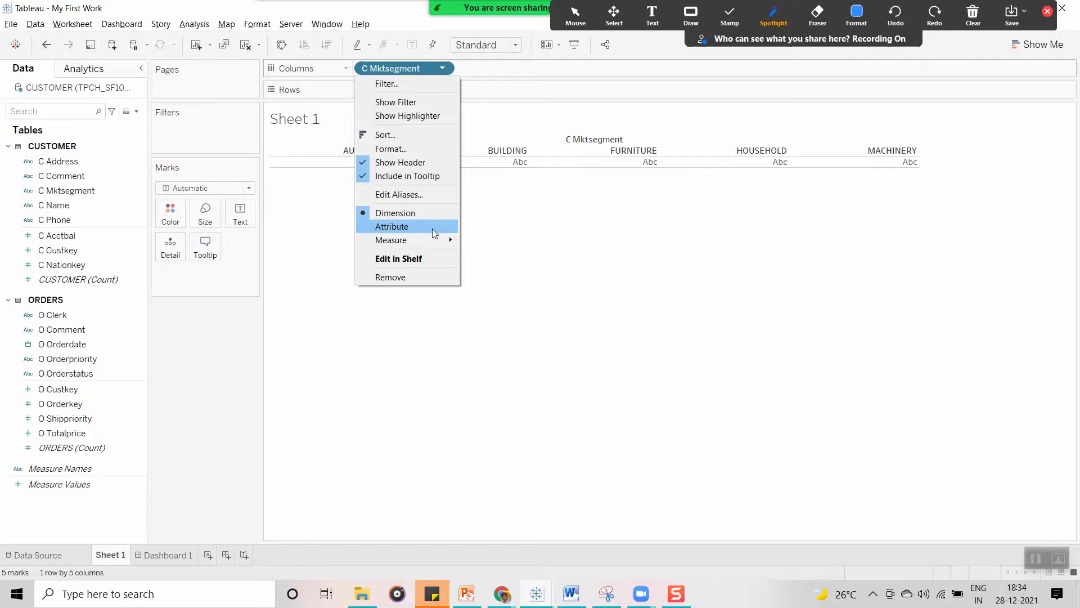
{"action": "left_click", "coordinate": [523, 251]}
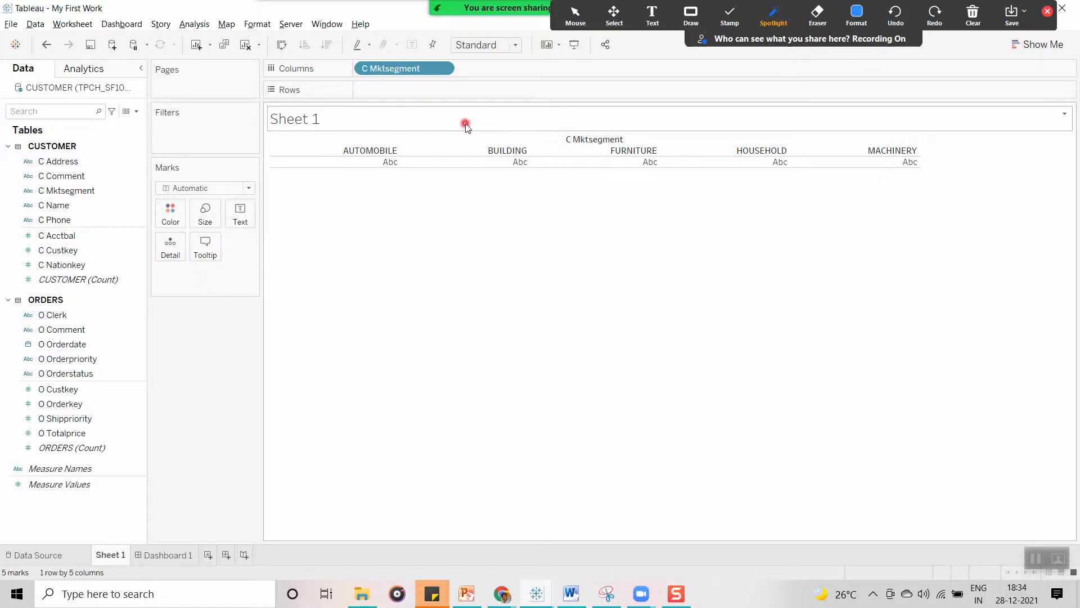
{"action": "mouse_move", "coordinate": [405, 70]}
{"action": "left_mouse_down"}
{"action": "mouse_move", "coordinate": [290, 113]}
{"action": "mouse_move", "coordinate": [407, 87]}
{"action": "mouse_move", "coordinate": [214, 146]}
{"action": "mouse_move", "coordinate": [409, 103]}
{"action": "mouse_move", "coordinate": [414, 70]}
{"action": "left_mouse_up"}
- Add a C Mktsegment filter that leaves out BUILDING and FURNITURE
{"action": "left_click_drag", "start_coordinate": [82, 193], "coordinate": [201, 134]}
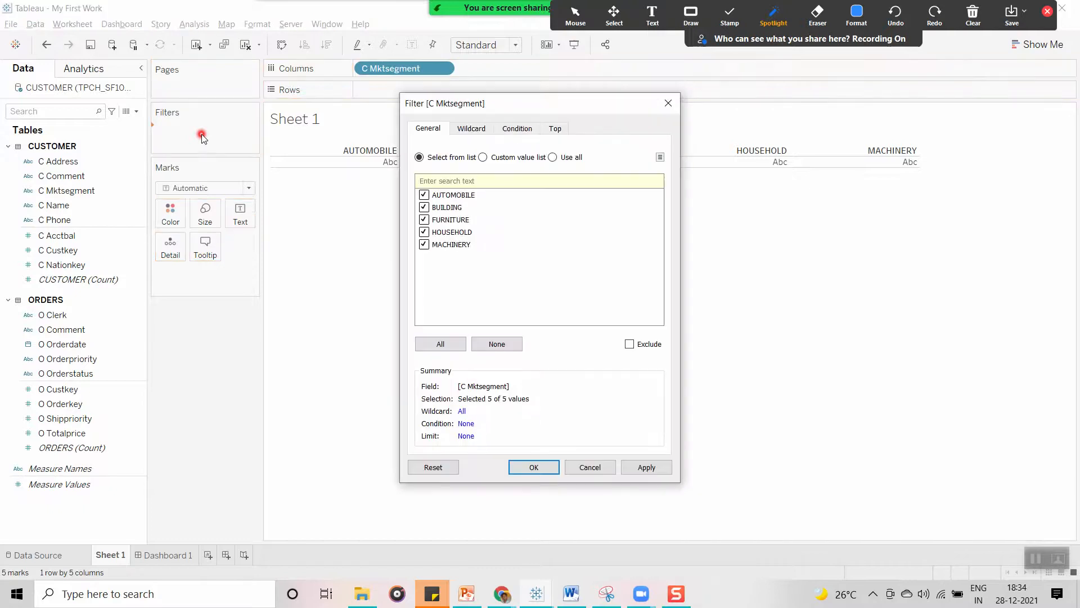
{"action": "left_click_drag", "start_coordinate": [501, 103], "coordinate": [583, 83]}
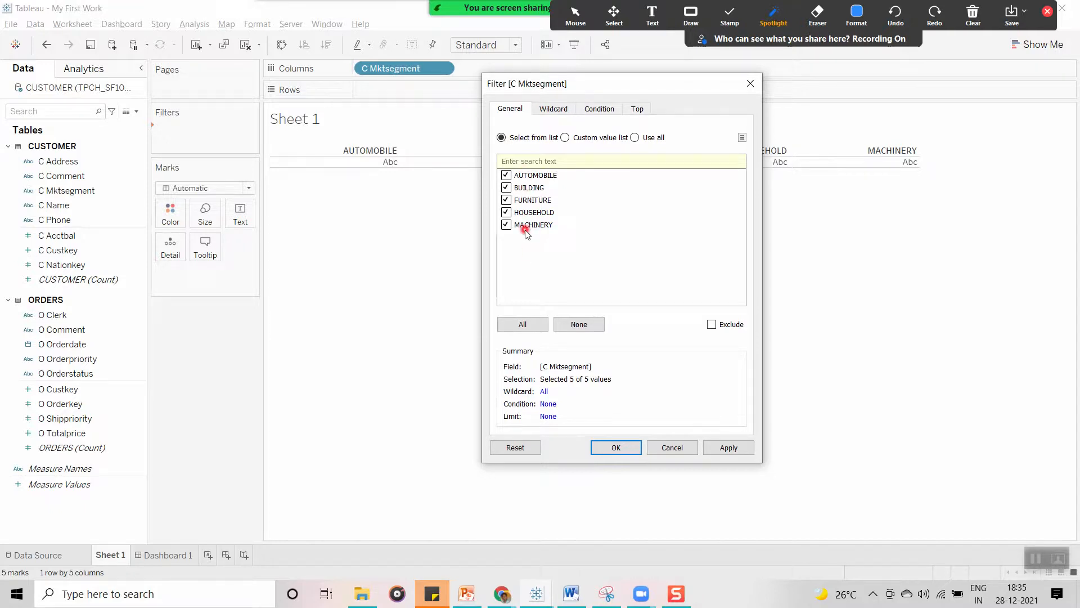
{"action": "left_click", "coordinate": [506, 189]}
{"action": "left_click", "coordinate": [506, 200]}
{"action": "left_click", "coordinate": [619, 447]}
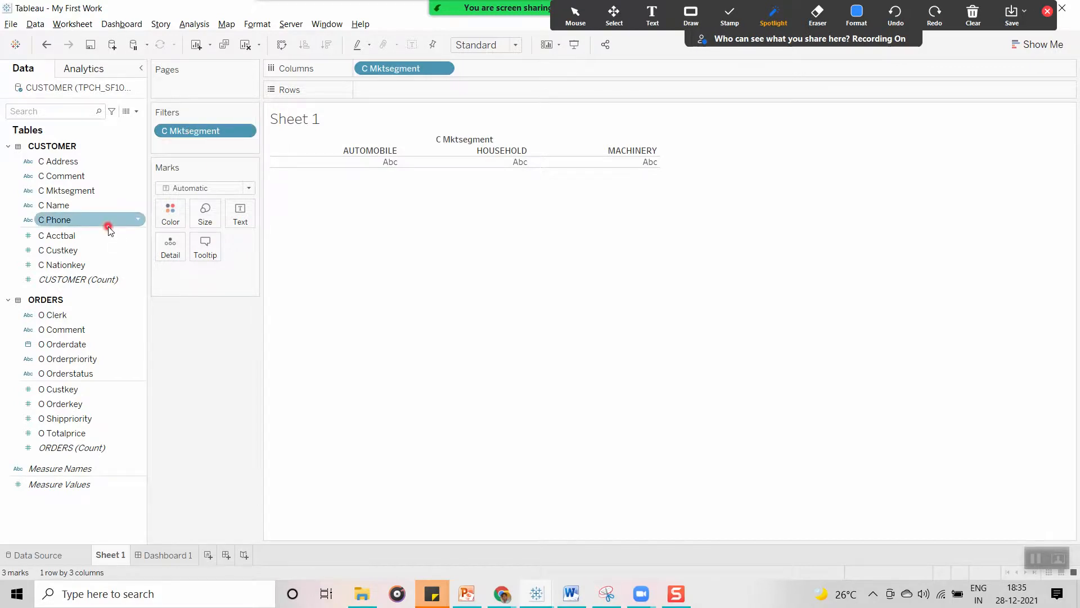
- Show the sum of C Acctbal as text for each segment and change the mark type to Shape
{"action": "left_click_drag", "start_coordinate": [63, 243], "coordinate": [249, 222]}
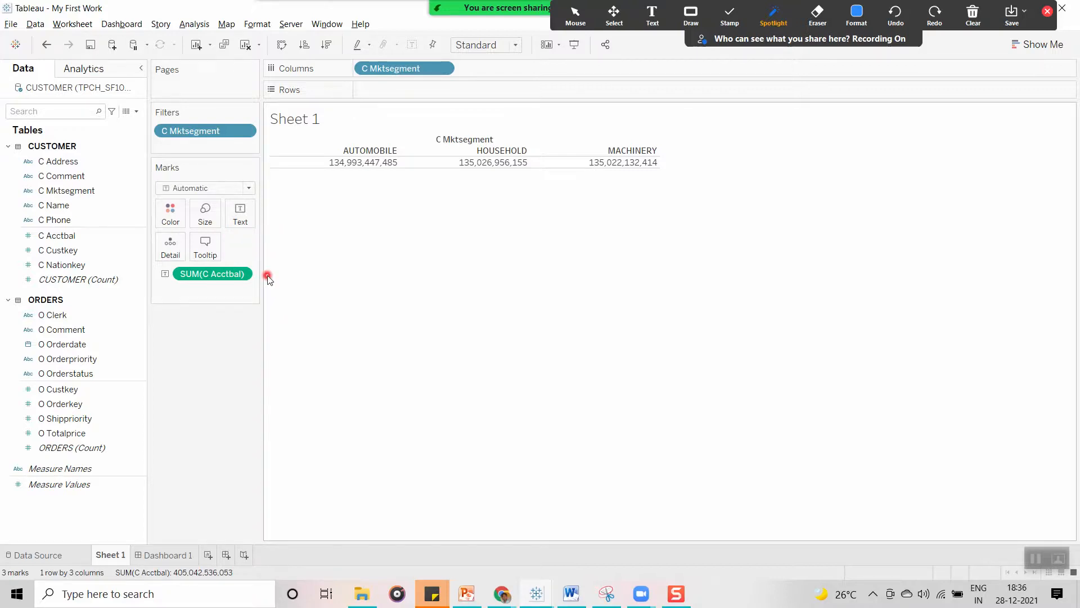
{"action": "left_click", "coordinate": [251, 188]}
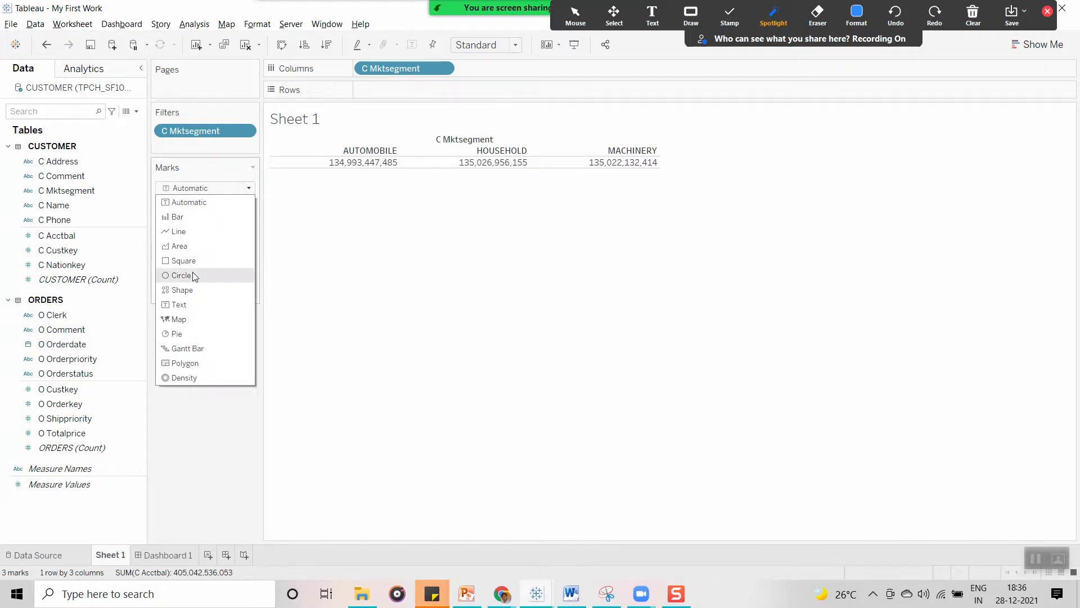
{"action": "left_click", "coordinate": [194, 289]}
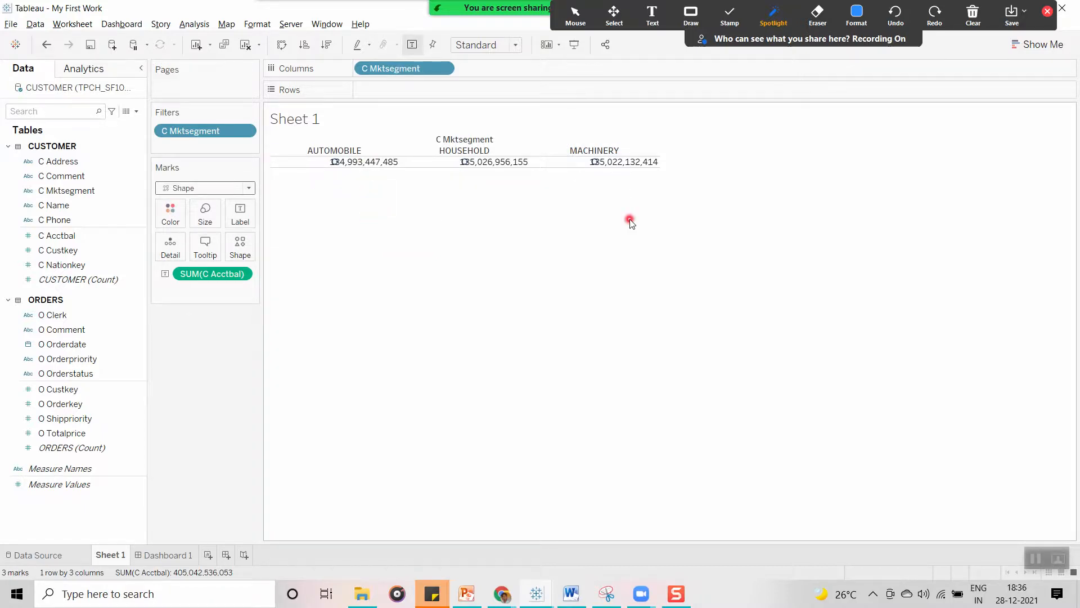
{"action": "mouse_move", "coordinate": [363, 167]}
{"action": "left_click", "coordinate": [464, 168]}
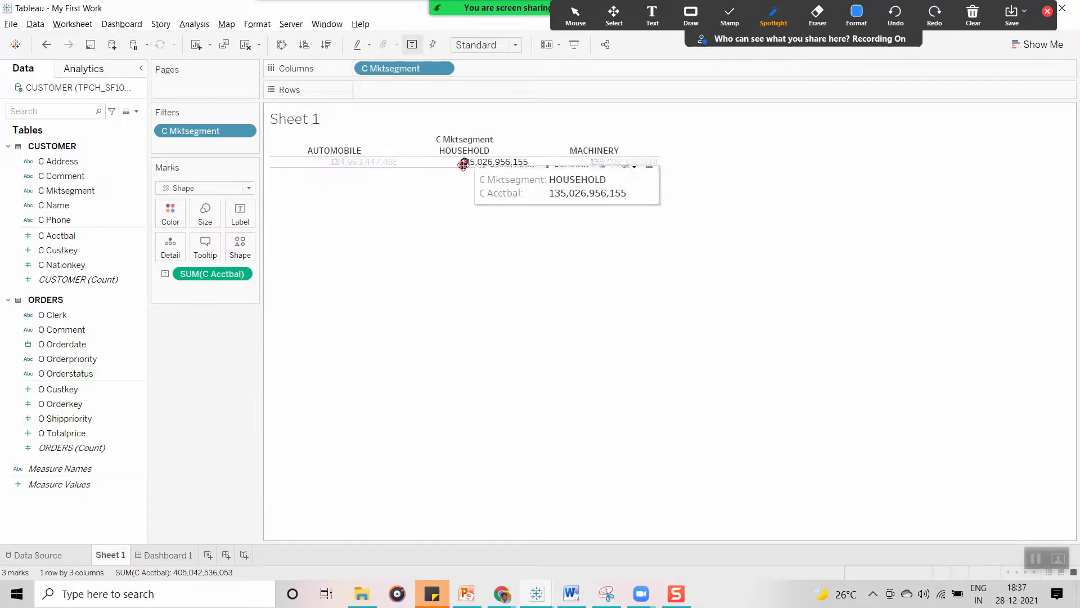
{"action": "left_click", "coordinate": [593, 166]}
{"action": "left_click", "coordinate": [544, 318]}
- Color the marks by C Mktsegment and highlight AUTOMOBILE, HOUSEHOLD and MACHINERY one by one from the color legend
{"action": "left_click_drag", "start_coordinate": [66, 190], "coordinate": [171, 220]}
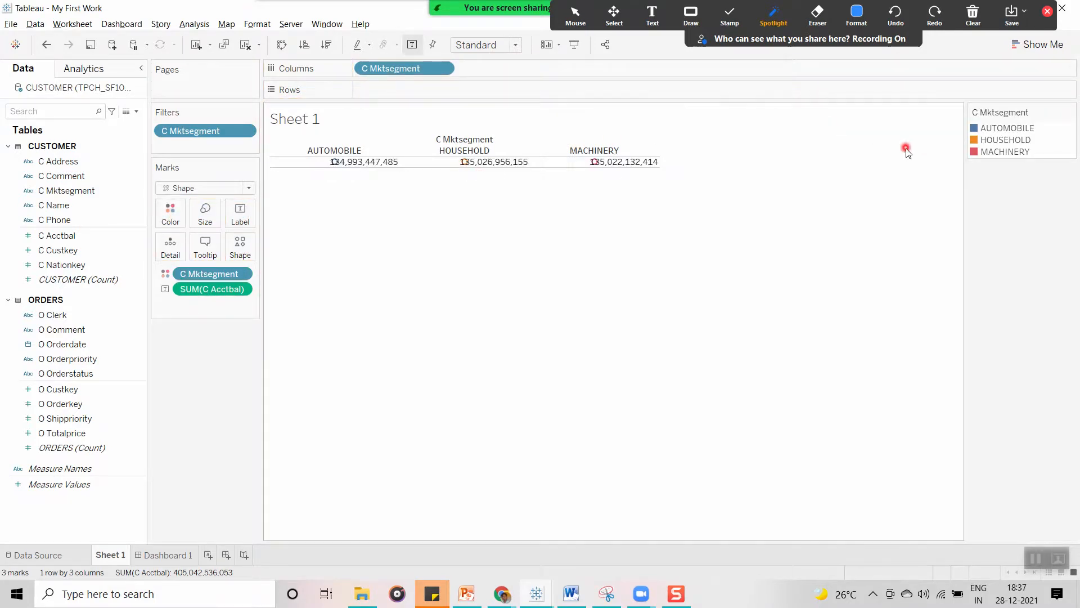
{"action": "left_click", "coordinate": [1011, 129]}
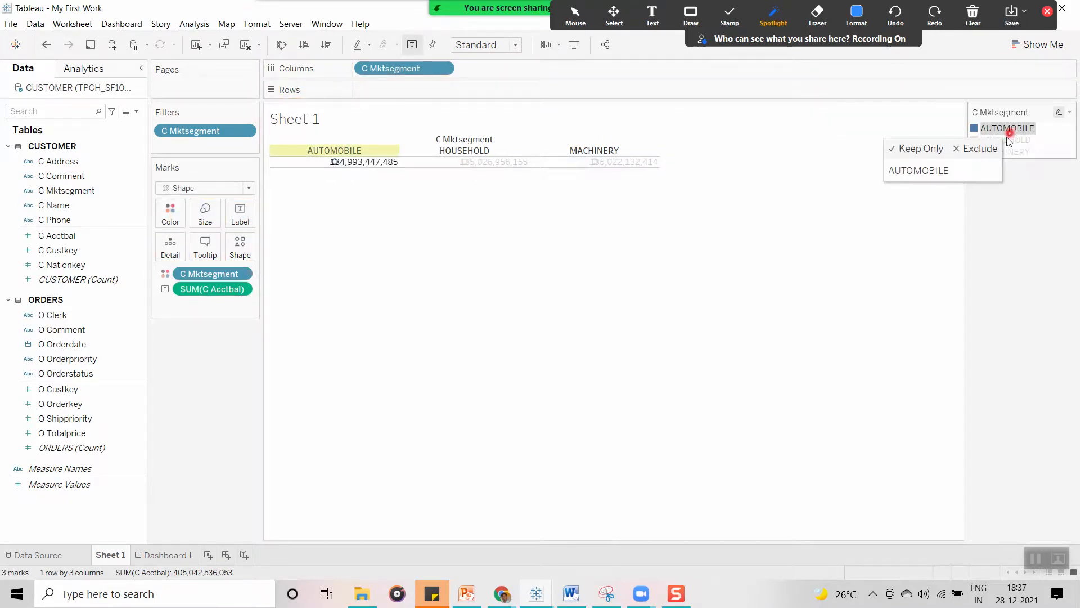
{"action": "left_click", "coordinate": [1013, 141]}
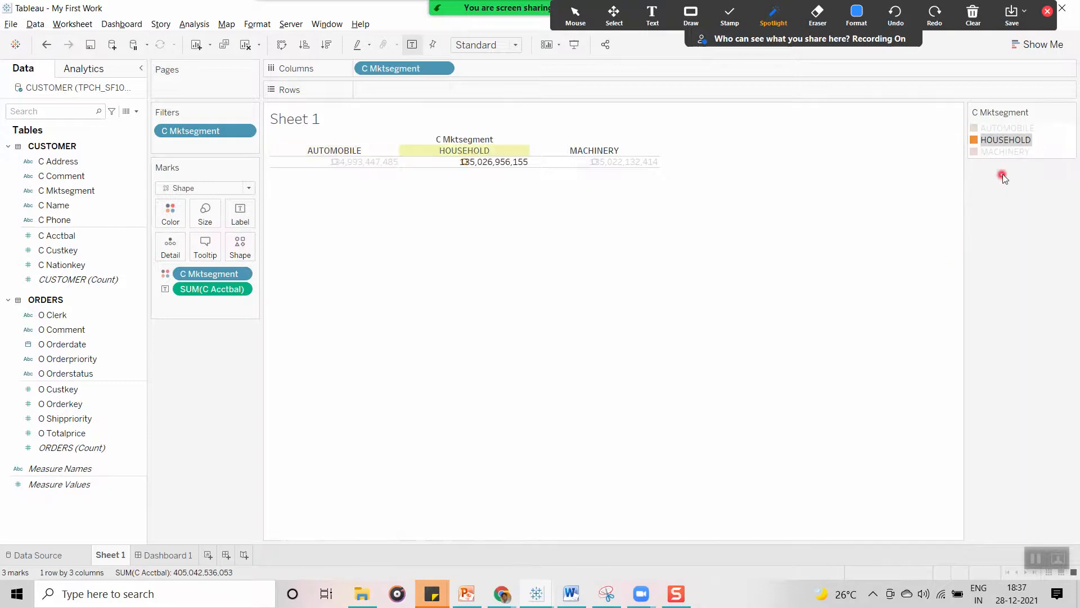
{"action": "left_click", "coordinate": [1007, 151]}
{"action": "left_click", "coordinate": [813, 255]}
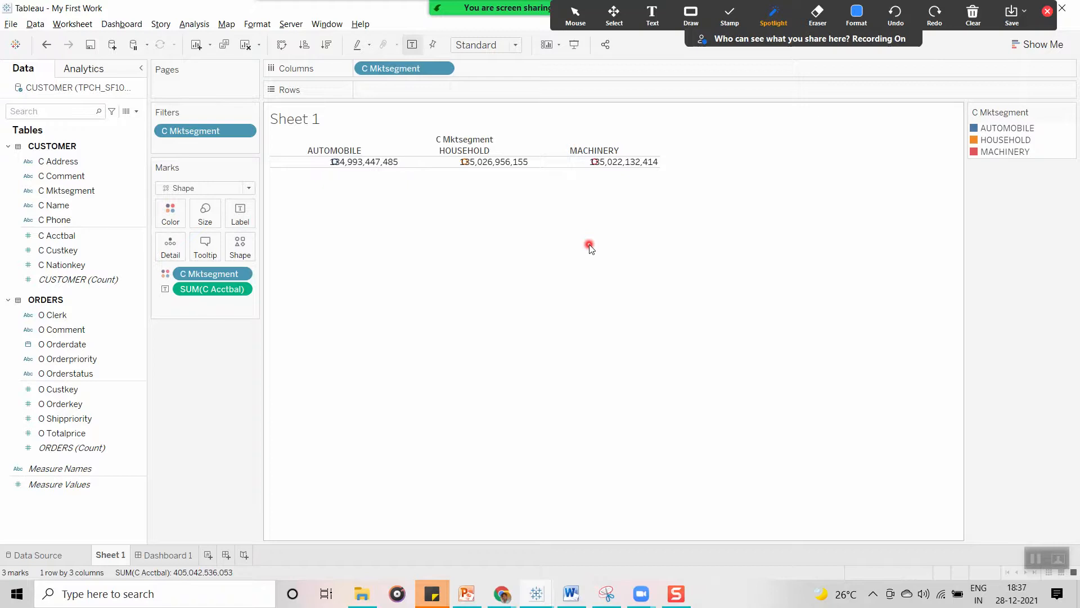
- Enlarge the shape marks to nearly the maximum size and make the view's row much taller
{"action": "left_click", "coordinate": [204, 212]}
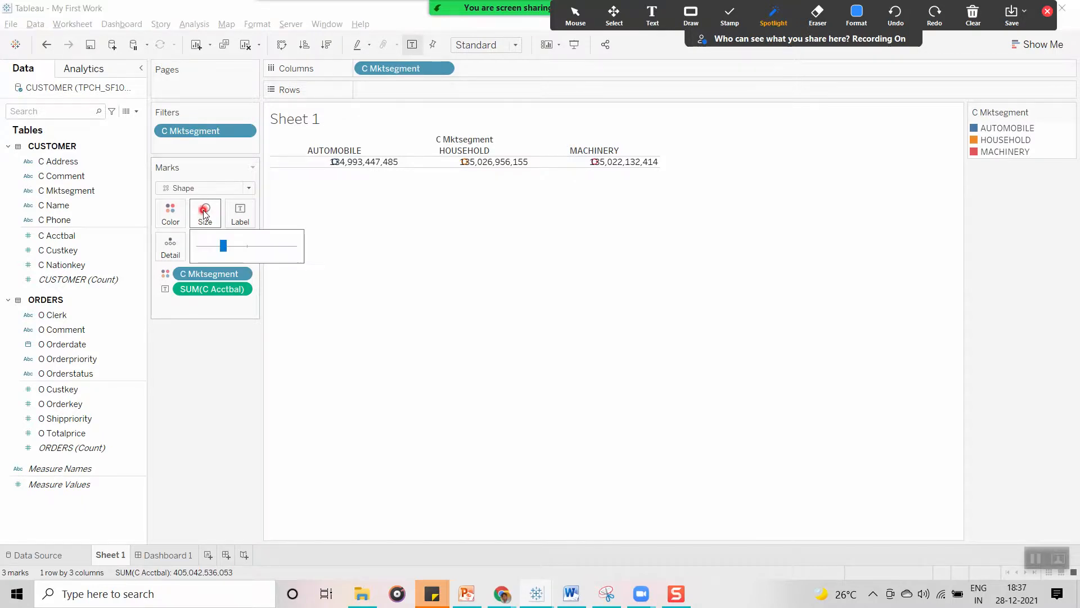
{"action": "left_click_drag", "start_coordinate": [223, 246], "coordinate": [289, 248]}
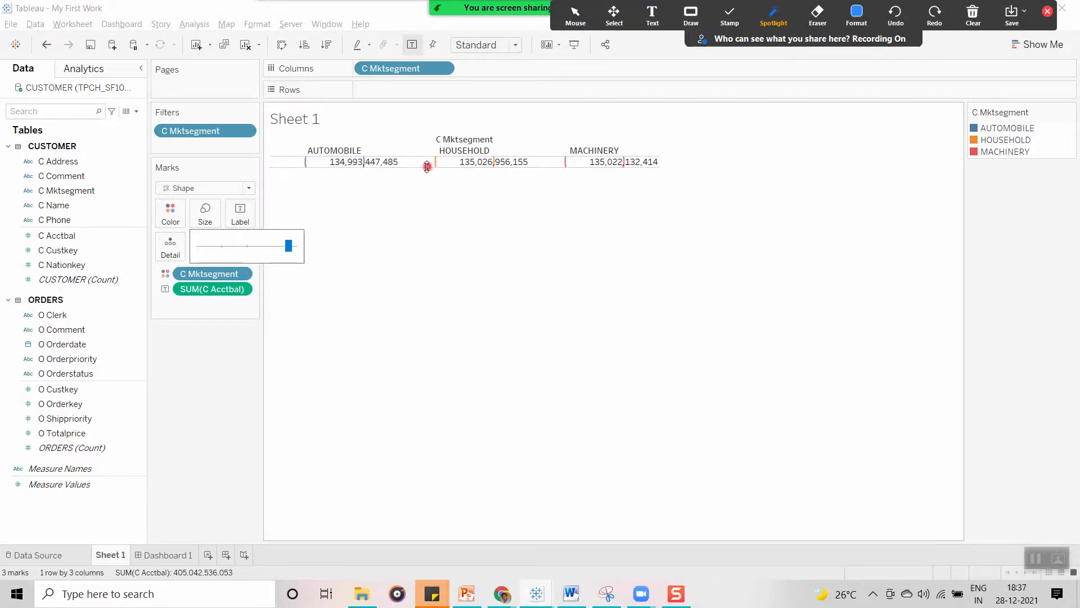
{"action": "left_click_drag", "start_coordinate": [416, 167], "coordinate": [441, 362]}
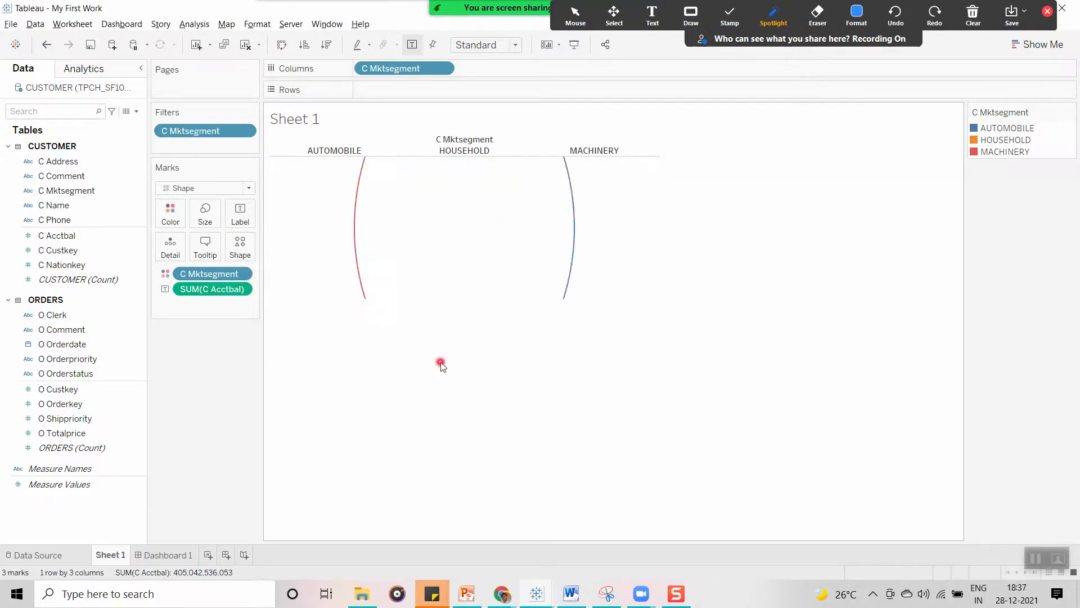
{"action": "left_click", "coordinate": [501, 46]}
- Reduce the mark size until the three segment circles fit side by side without overlapping
{"action": "left_click", "coordinate": [203, 224]}
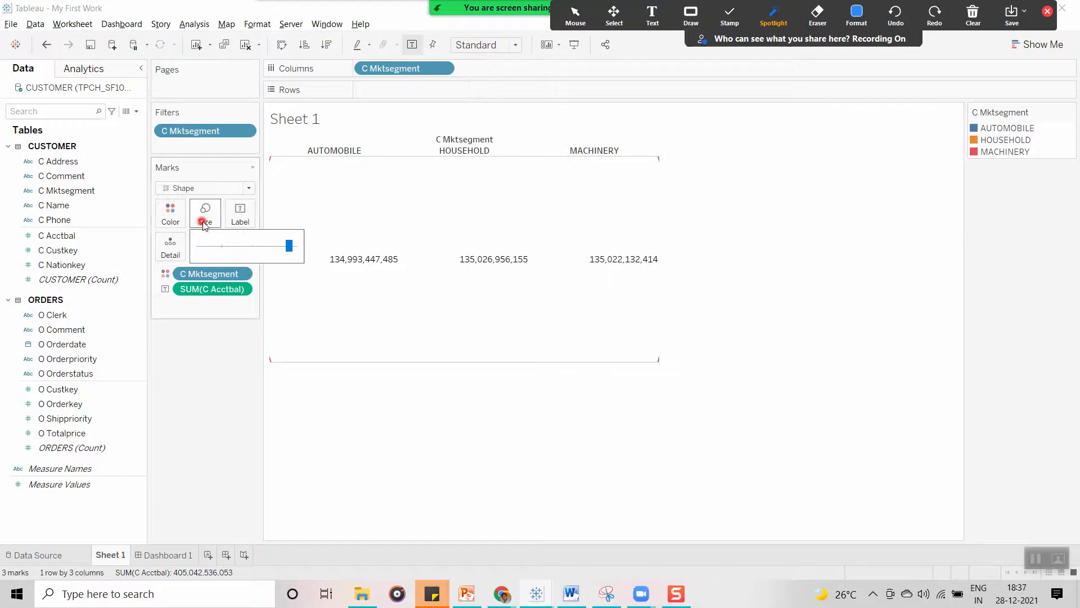
{"action": "left_click", "coordinate": [256, 248]}
{"action": "left_click_drag", "start_coordinate": [253, 250], "coordinate": [234, 246]}
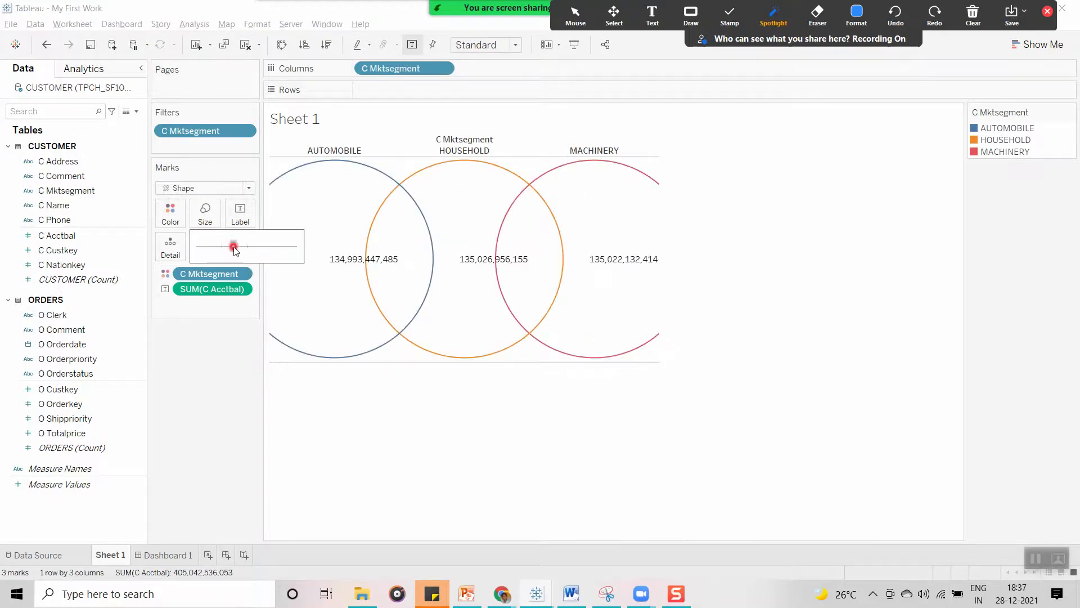
{"action": "left_click", "coordinate": [461, 429]}
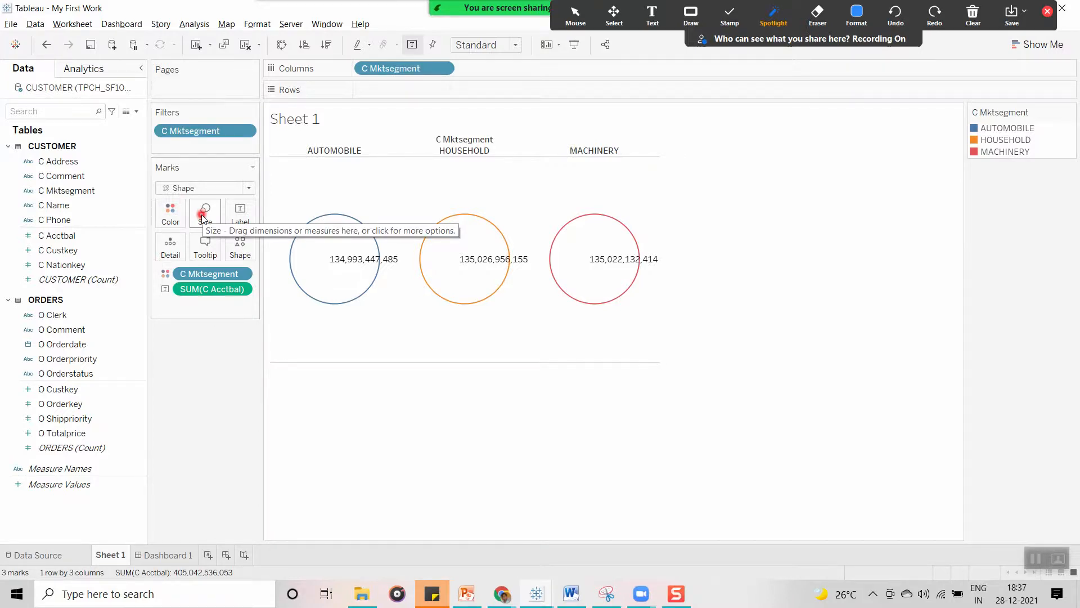
- Try C Mktsegment as an additional label on the circles and remove it again
{"action": "mouse_move", "coordinate": [340, 299]}
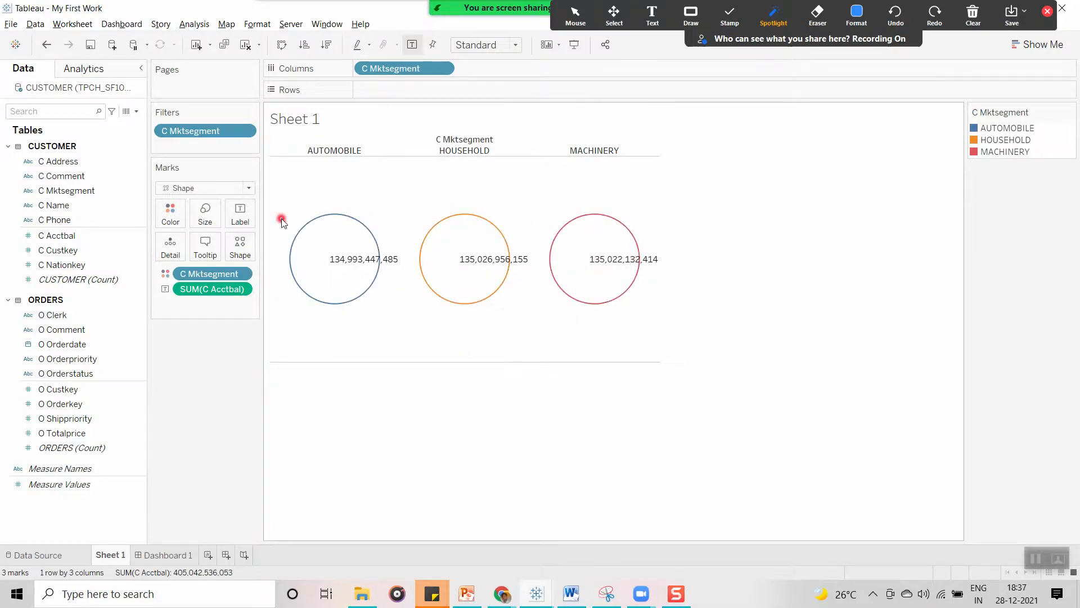
{"action": "left_click", "coordinate": [241, 219]}
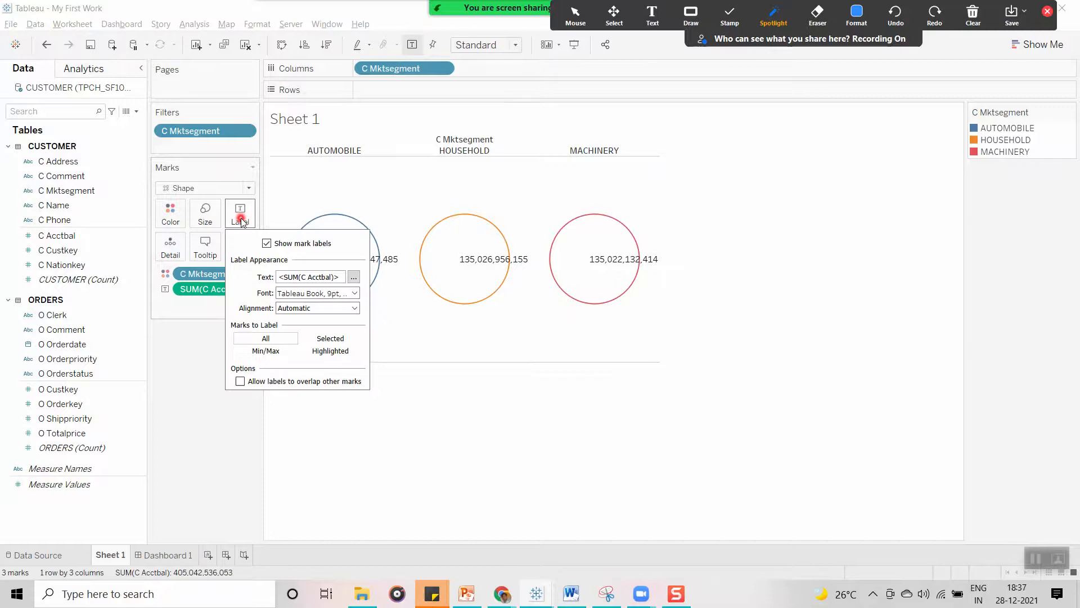
{"action": "left_click", "coordinate": [429, 465]}
{"action": "mouse_move", "coordinate": [338, 289]}
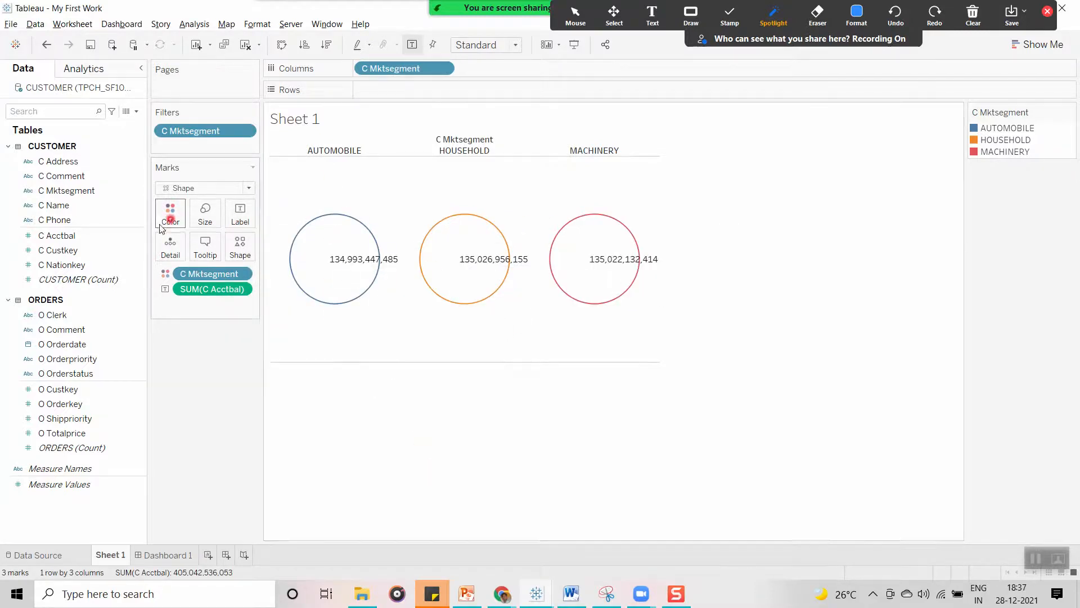
{"action": "left_click_drag", "start_coordinate": [53, 190], "coordinate": [242, 222]}
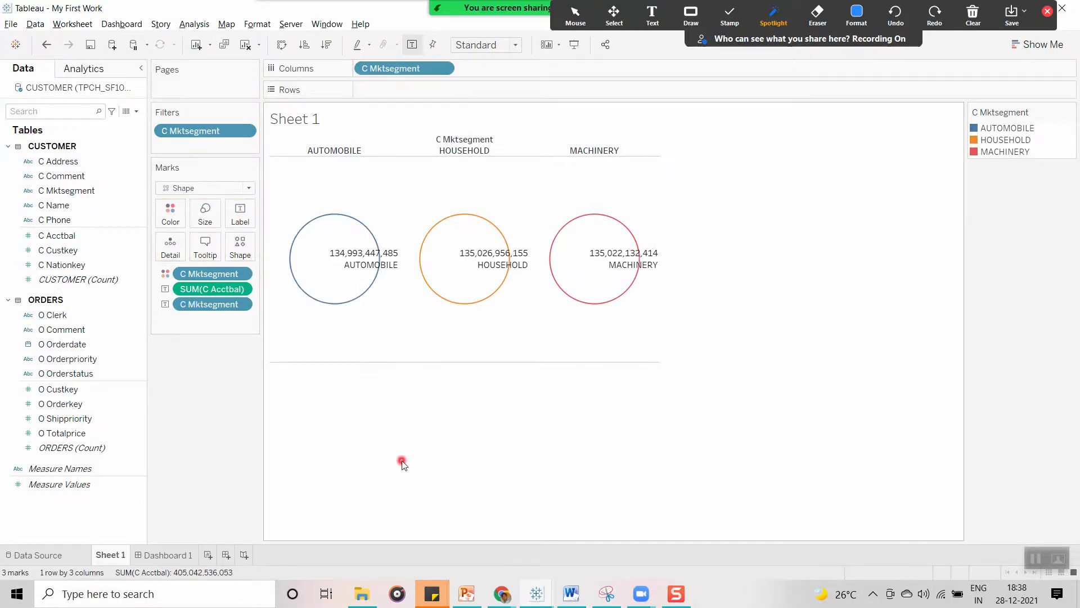
{"action": "mouse_move", "coordinate": [490, 281]}
{"action": "mouse_move", "coordinate": [624, 281]}
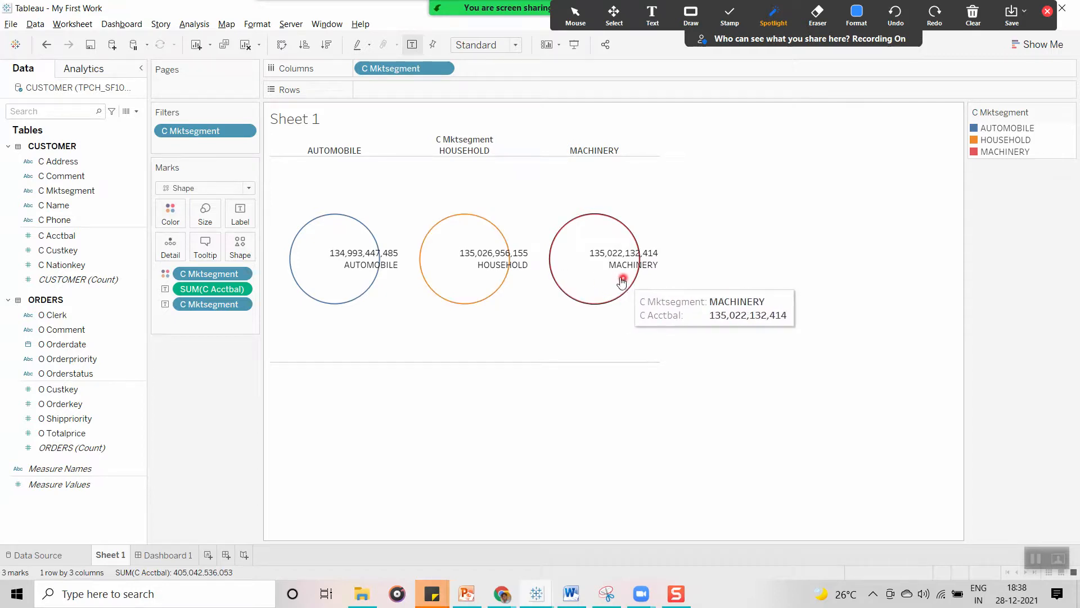
{"action": "left_click_drag", "start_coordinate": [241, 304], "coordinate": [164, 446]}
{"action": "mouse_move", "coordinate": [356, 297]}
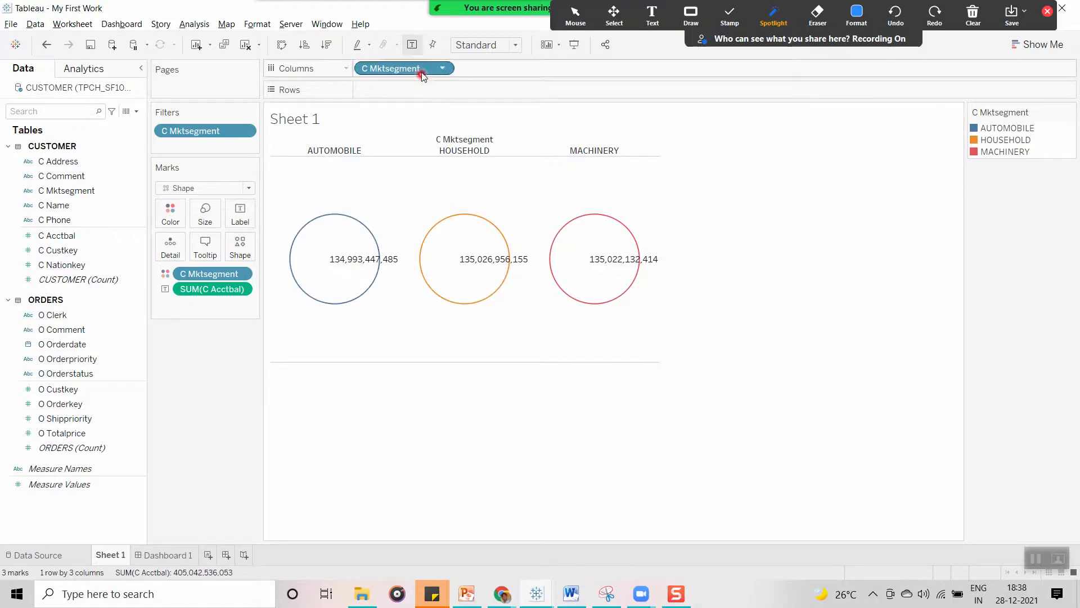
- Hide the mark labels, bring them back by adding C Mktsegment to Label, and highlight each circle in turn
{"action": "left_click", "coordinate": [413, 46]}
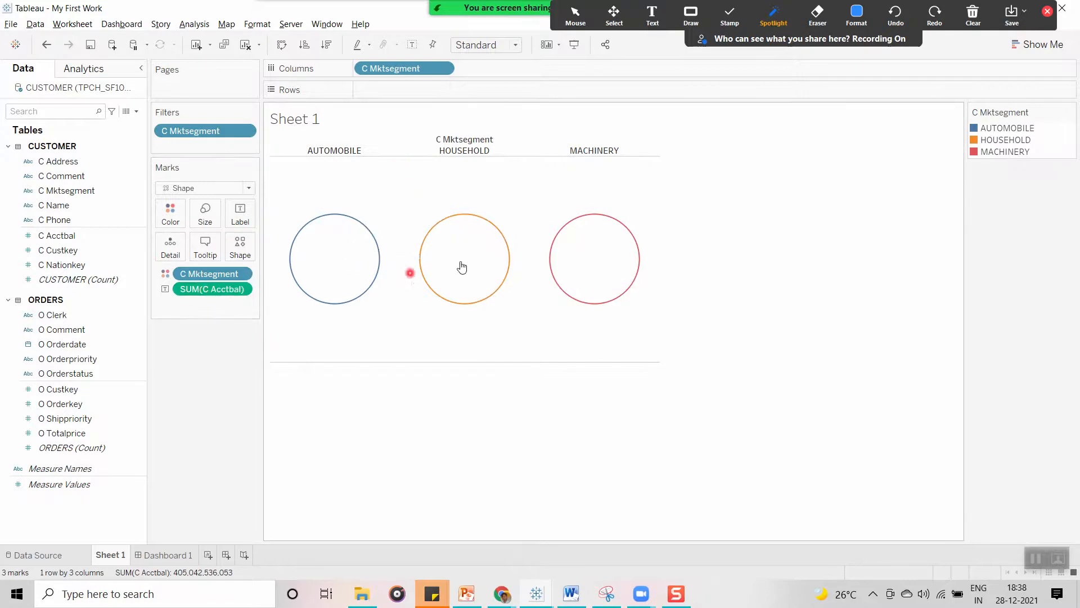
{"action": "left_click_drag", "start_coordinate": [57, 192], "coordinate": [246, 224]}
{"action": "mouse_move", "coordinate": [373, 301]}
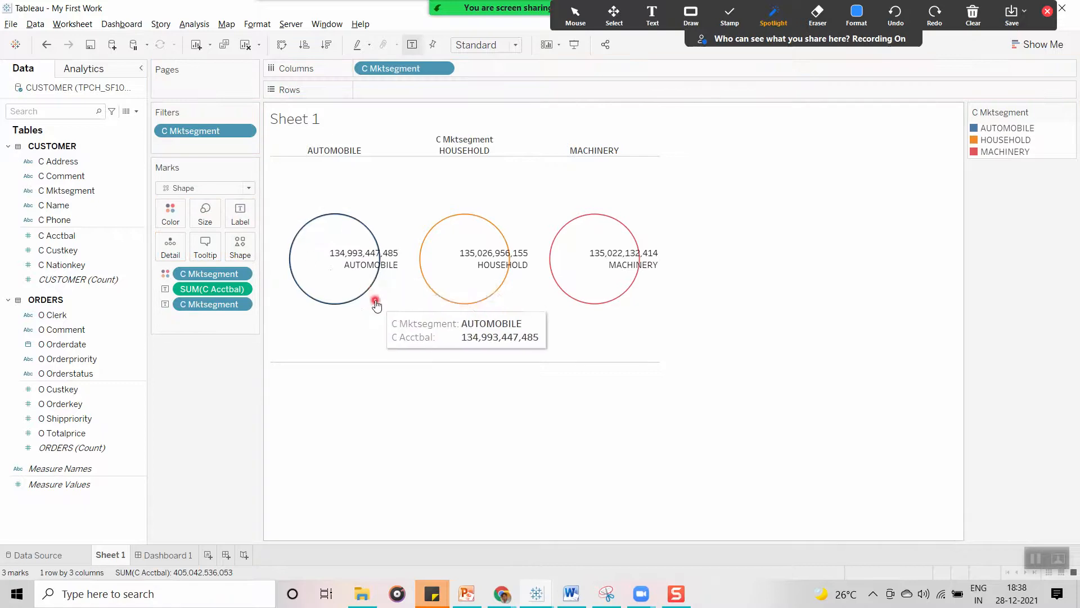
{"action": "left_click", "coordinate": [369, 269]}
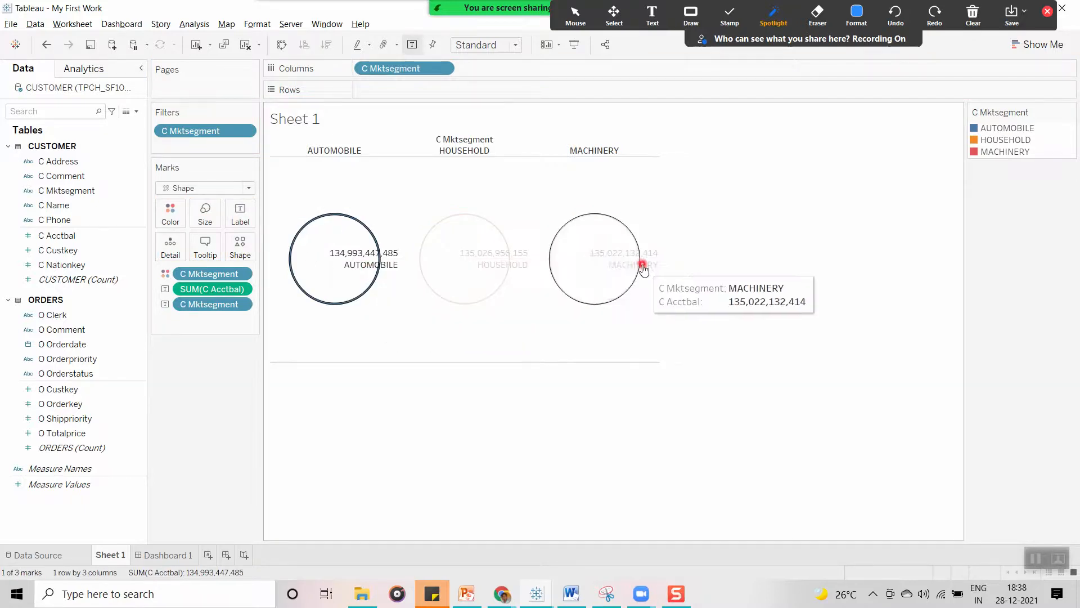
{"action": "left_click", "coordinate": [642, 267]}
{"action": "left_click", "coordinate": [508, 270]}
{"action": "left_click", "coordinate": [488, 488]}
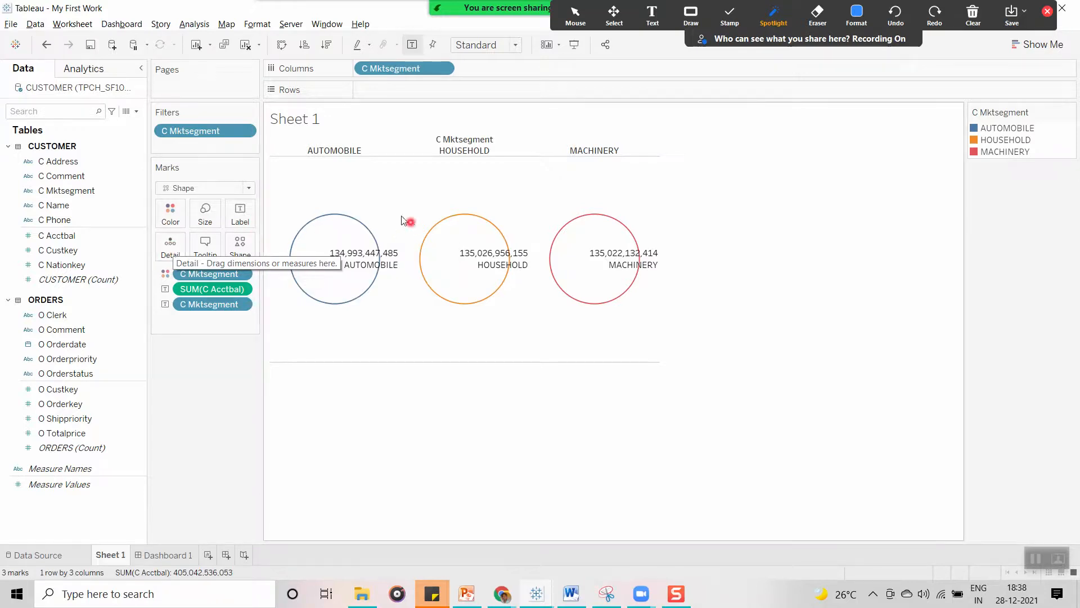
- Look over the available chart types in Show Me and collapse the gallery again
{"action": "mouse_move", "coordinate": [353, 283]}
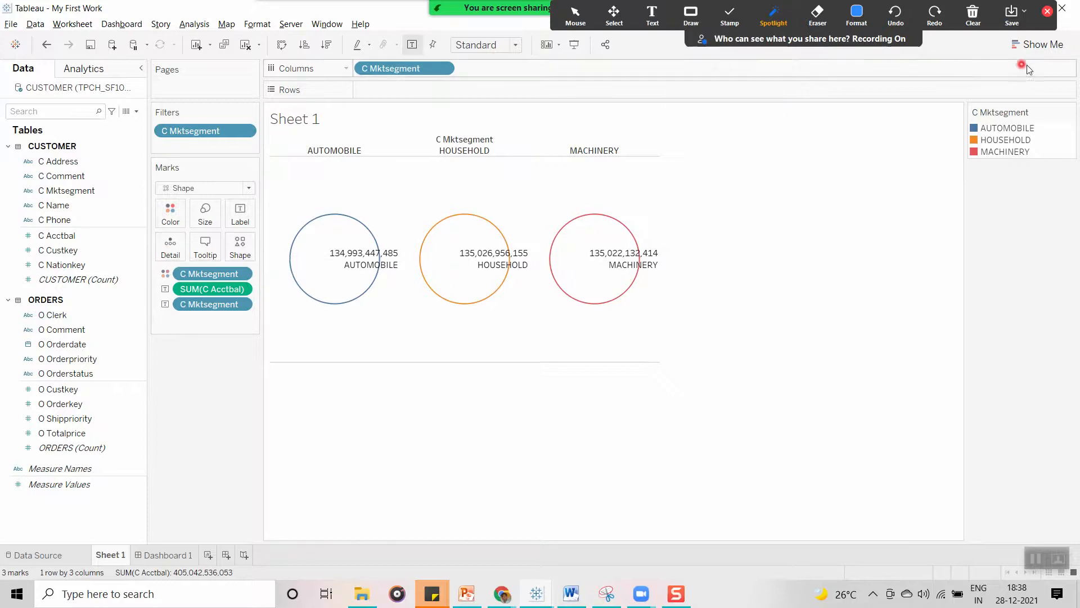
{"action": "left_click", "coordinate": [1038, 44]}
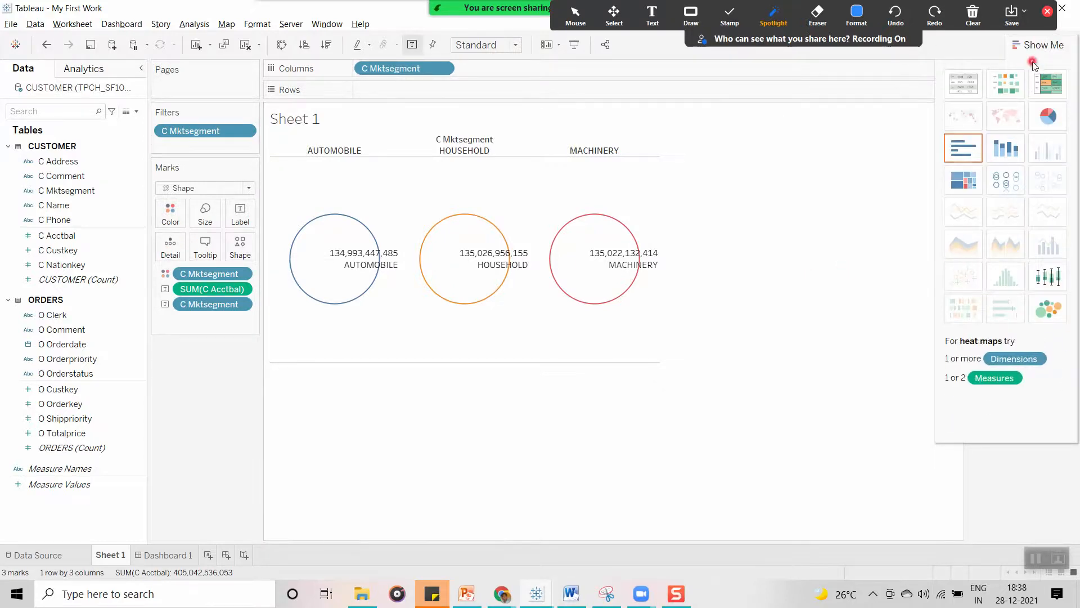
{"action": "left_click", "coordinate": [1016, 50]}
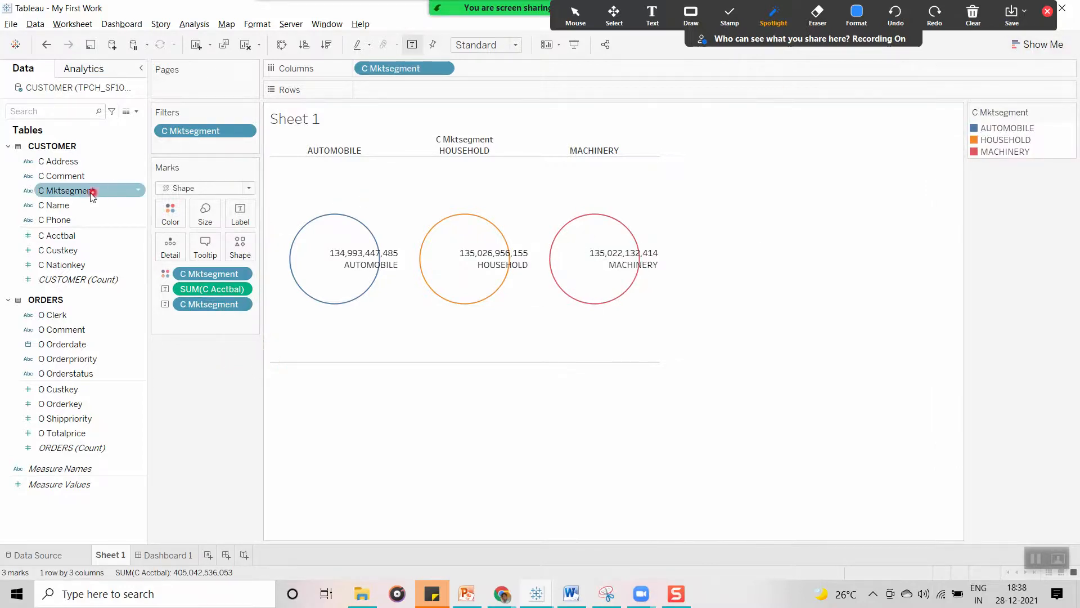
- Try C Name as a detail on the marks, cancel the running query and remove the field
{"action": "left_click_drag", "start_coordinate": [66, 194], "coordinate": [371, 408]}
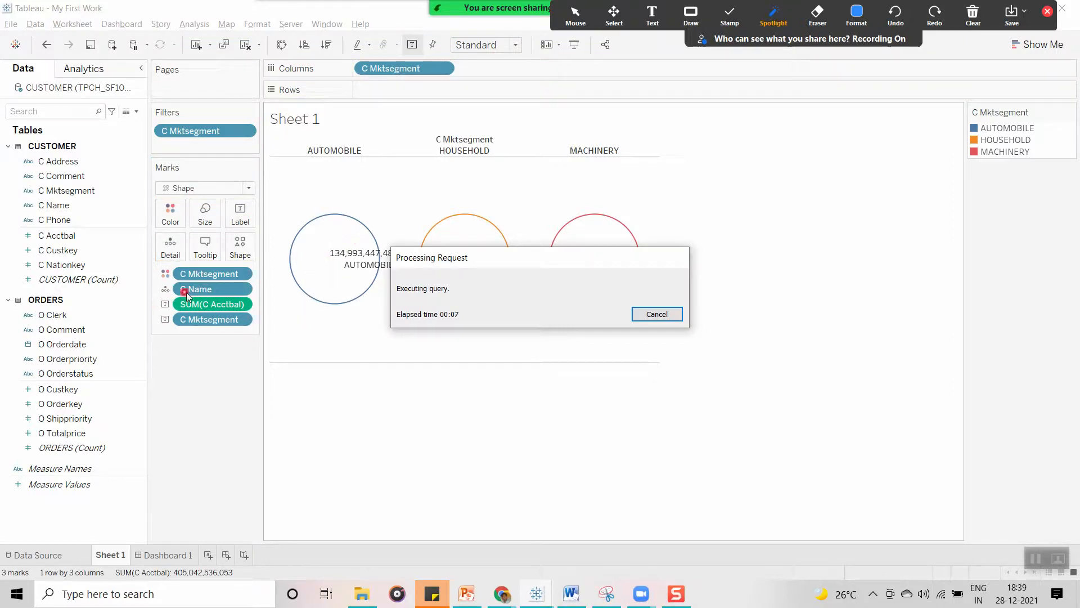
{"action": "left_click", "coordinate": [651, 316]}
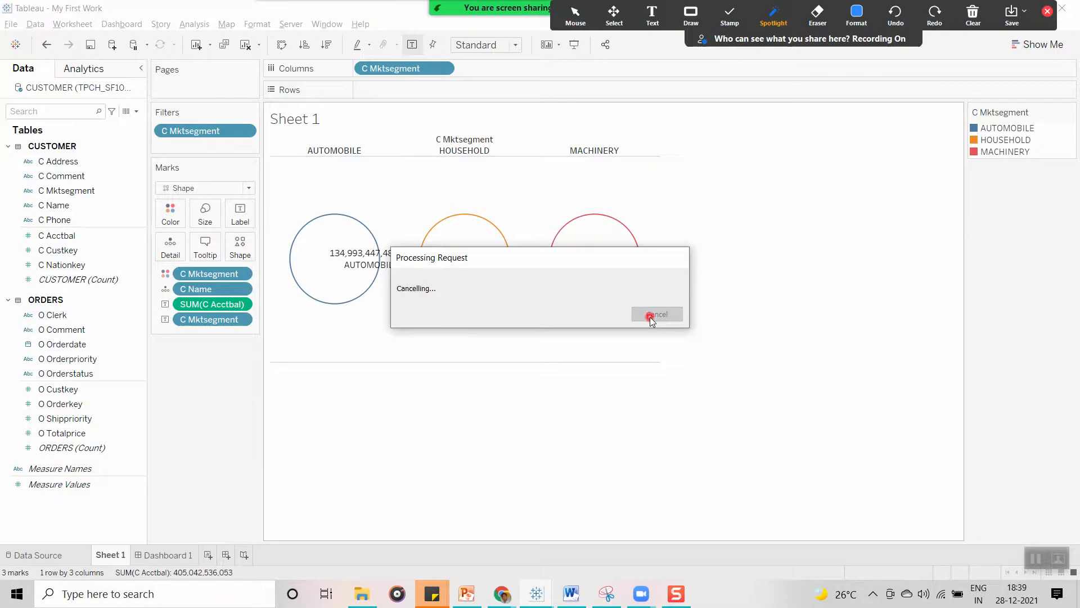
{"action": "left_click_drag", "start_coordinate": [208, 292], "coordinate": [45, 302]}
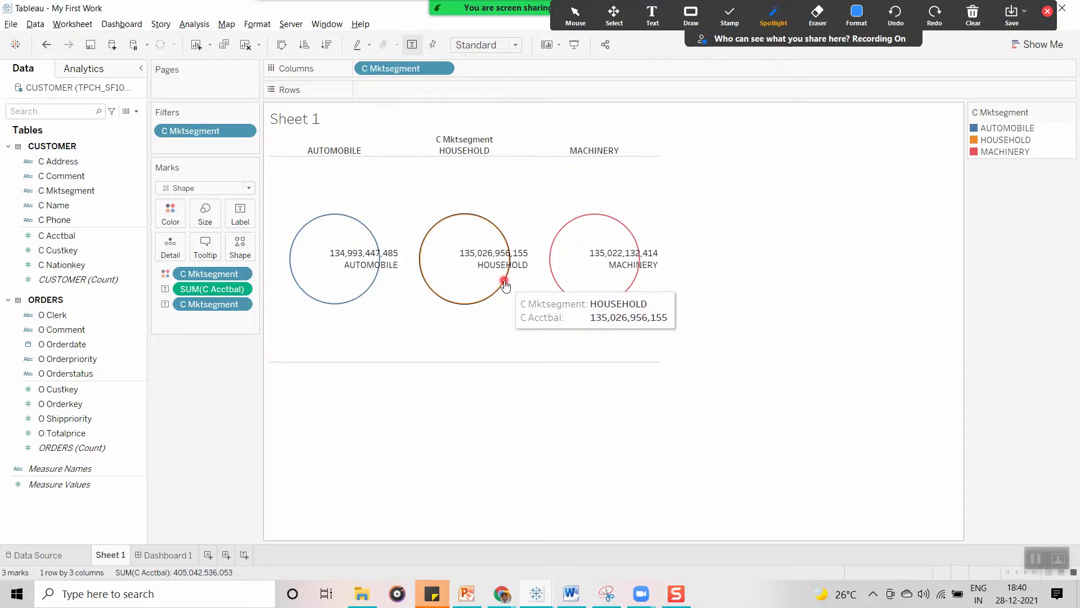
- Add C Mktsegment to the marks' Tooltip, inspect its line in the tooltip editor and close the editor without changes
{"action": "left_click_drag", "start_coordinate": [70, 190], "coordinate": [197, 246]}
{"action": "left_click", "coordinate": [203, 248]}
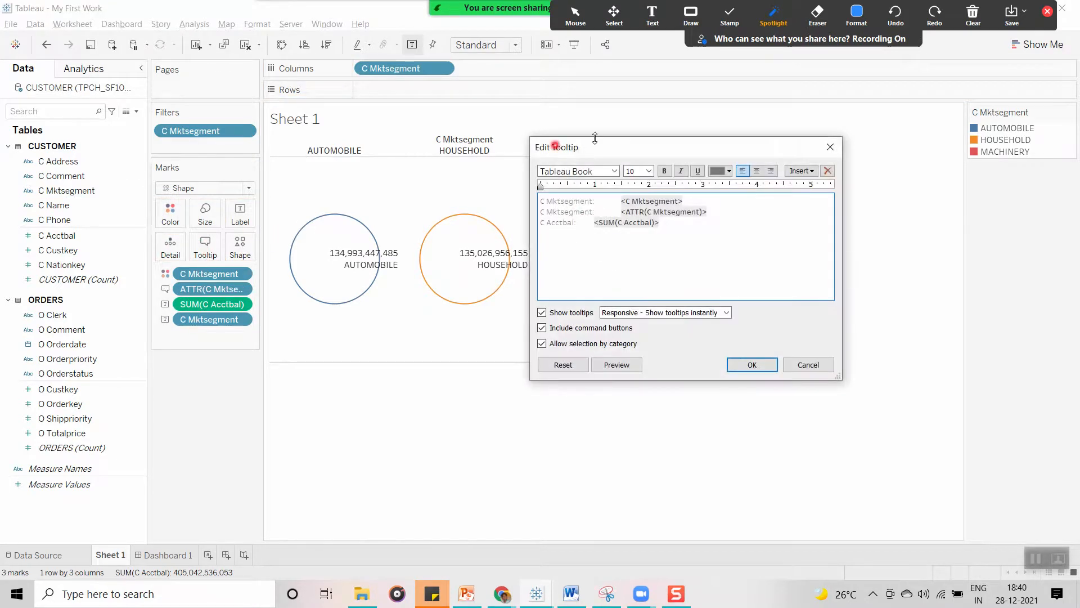
{"action": "left_click", "coordinate": [831, 147]}
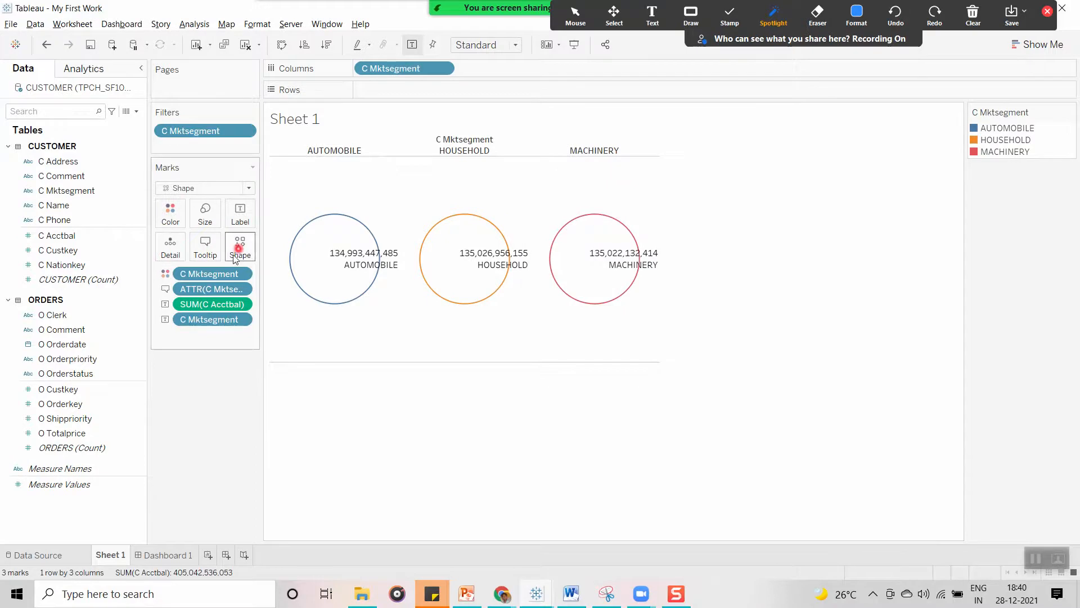
{"action": "left_click", "coordinate": [199, 251]}
{"action": "left_click_drag", "start_coordinate": [639, 147], "coordinate": [505, 116]}
{"action": "left_click", "coordinate": [548, 193]}
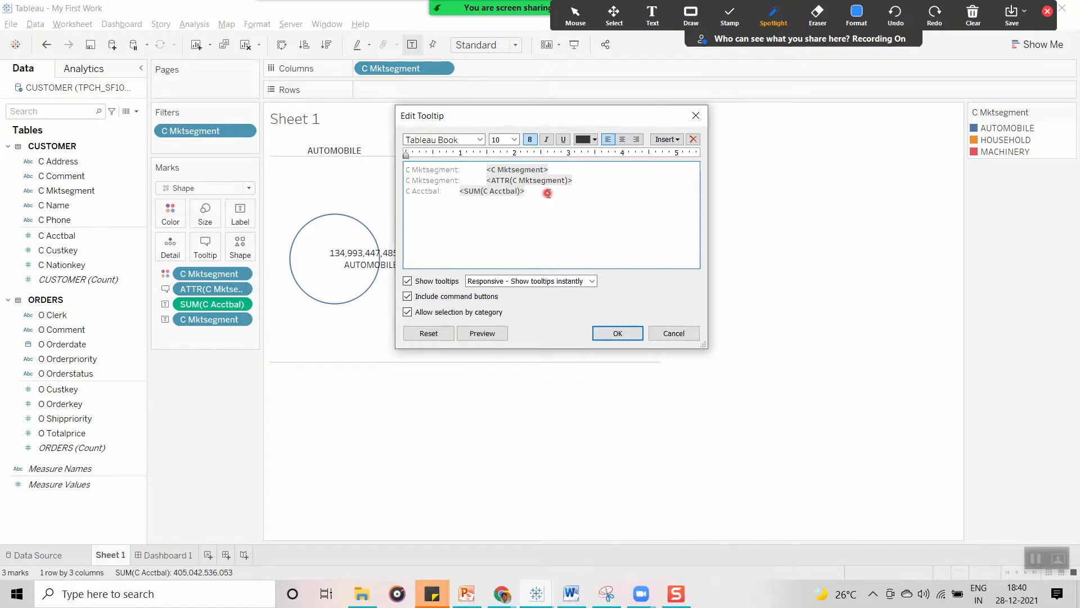
{"action": "left_click", "coordinate": [59, 192]}
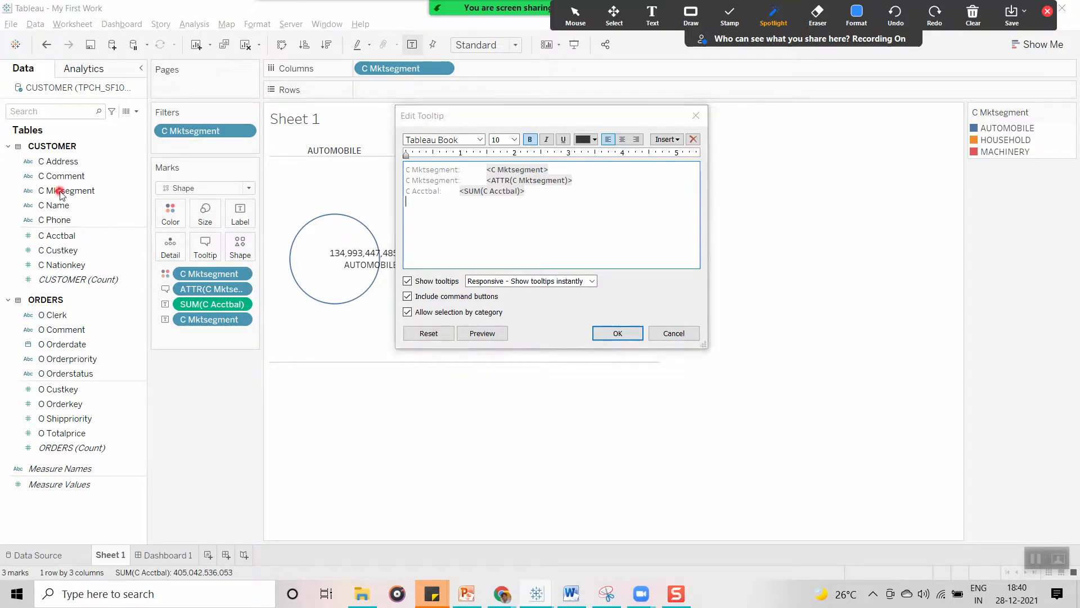
{"action": "left_click", "coordinate": [696, 115]}
- Try adding C Mktsegment to the tooltip again, add CUSTOMER (Count) to it, and show the label options
{"action": "left_click_drag", "start_coordinate": [56, 192], "coordinate": [205, 250]}
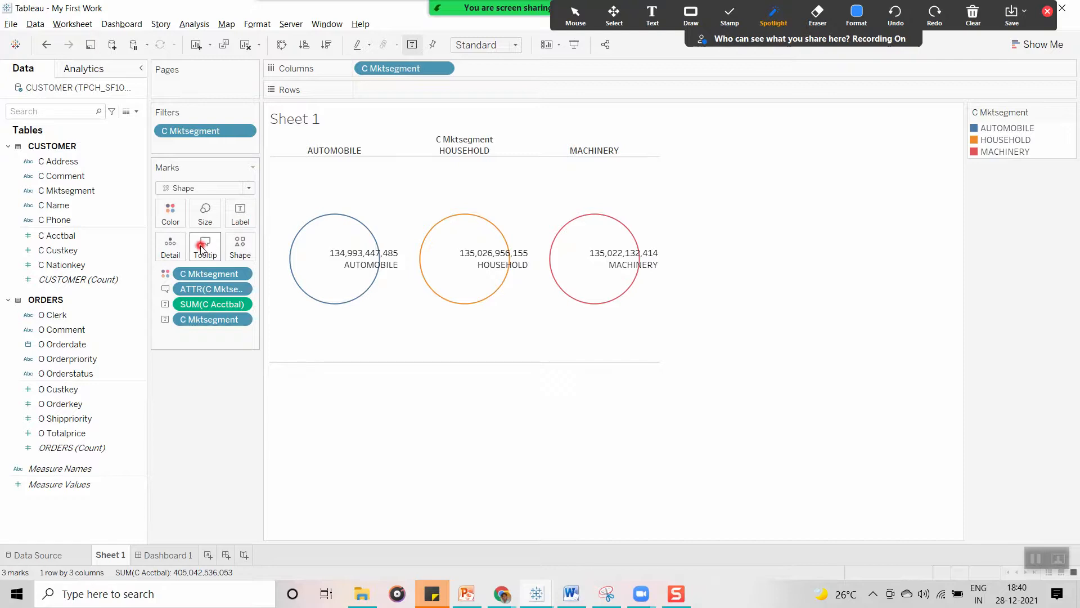
{"action": "left_click_drag", "start_coordinate": [77, 281], "coordinate": [207, 259]}
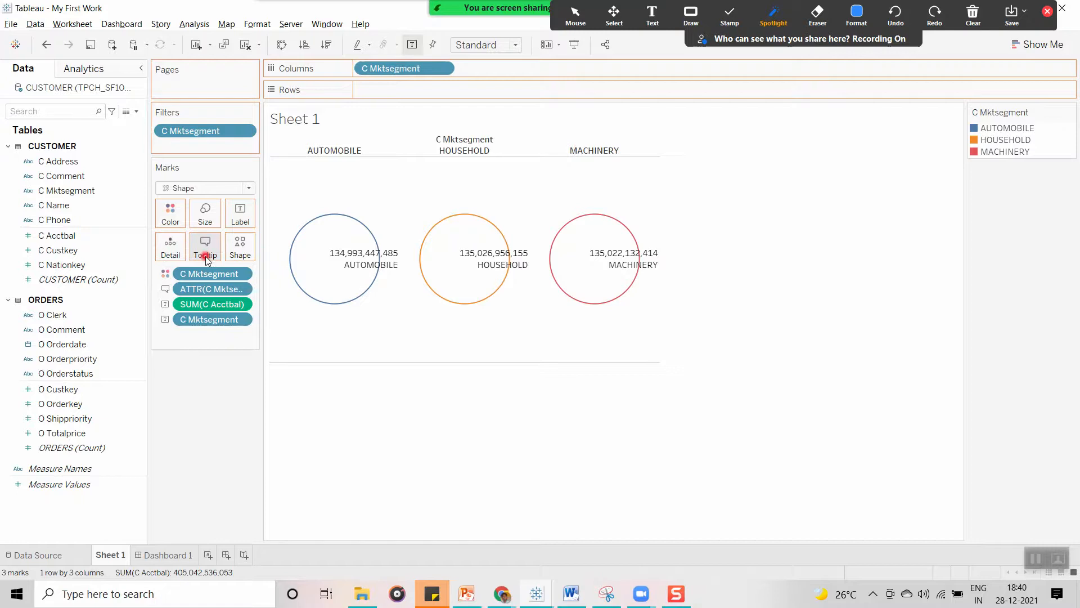
{"action": "left_click", "coordinate": [243, 210]}
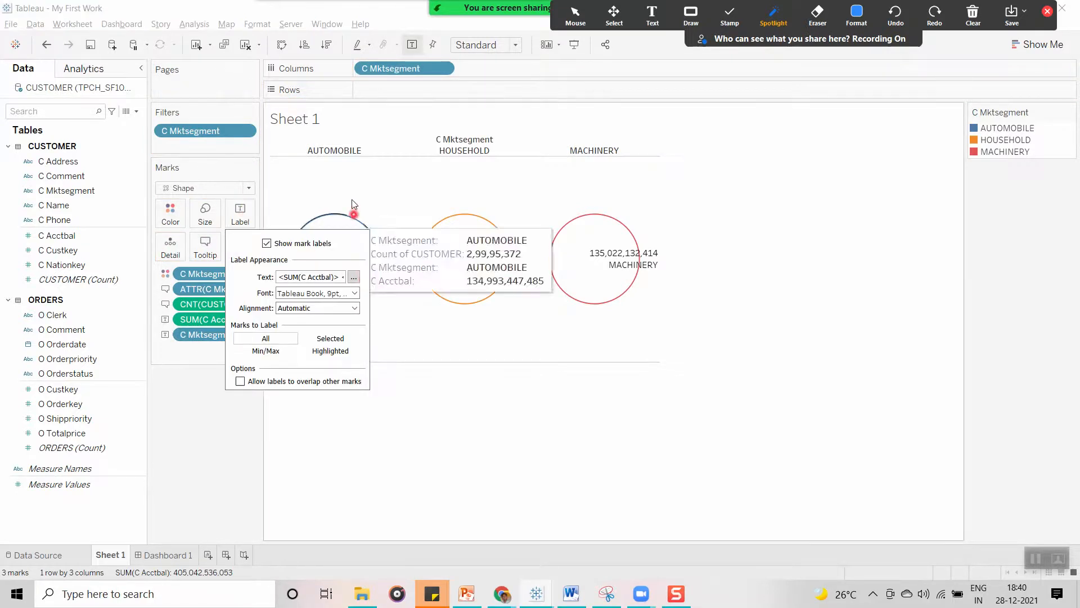
- Examine each field line in the tooltip editor, accept the unchanged text and inspect the circles in the view
{"action": "left_click", "coordinate": [205, 245]}
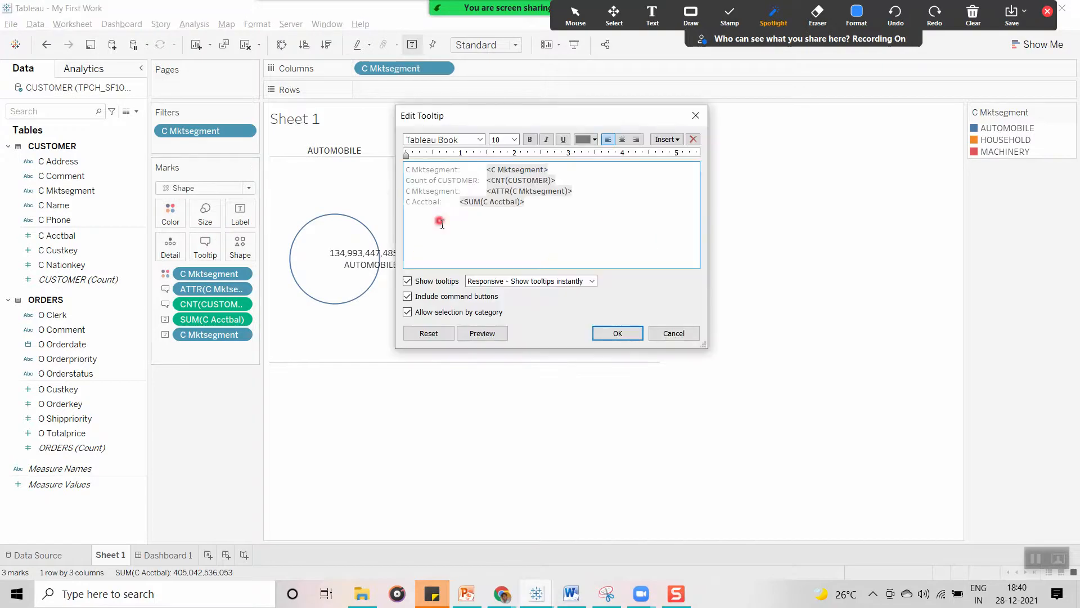
{"action": "left_click_drag", "start_coordinate": [538, 203], "coordinate": [399, 203]}
{"action": "left_click_drag", "start_coordinate": [573, 191], "coordinate": [413, 190]}
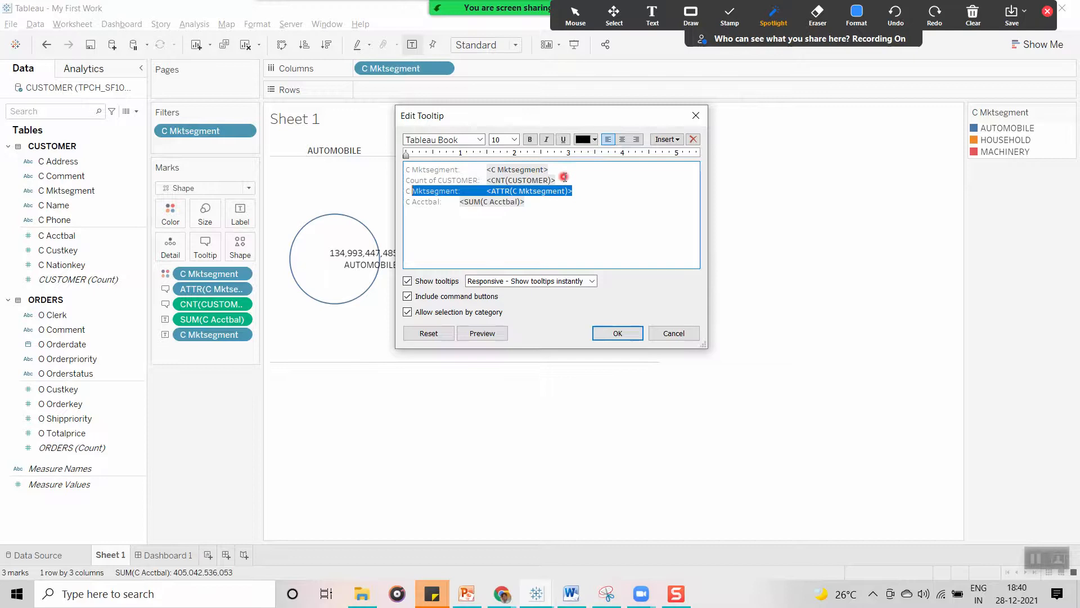
{"action": "left_click_drag", "start_coordinate": [565, 179], "coordinate": [403, 180]}
{"action": "left_click_drag", "start_coordinate": [563, 167], "coordinate": [404, 164]}
{"action": "left_click", "coordinate": [649, 192]}
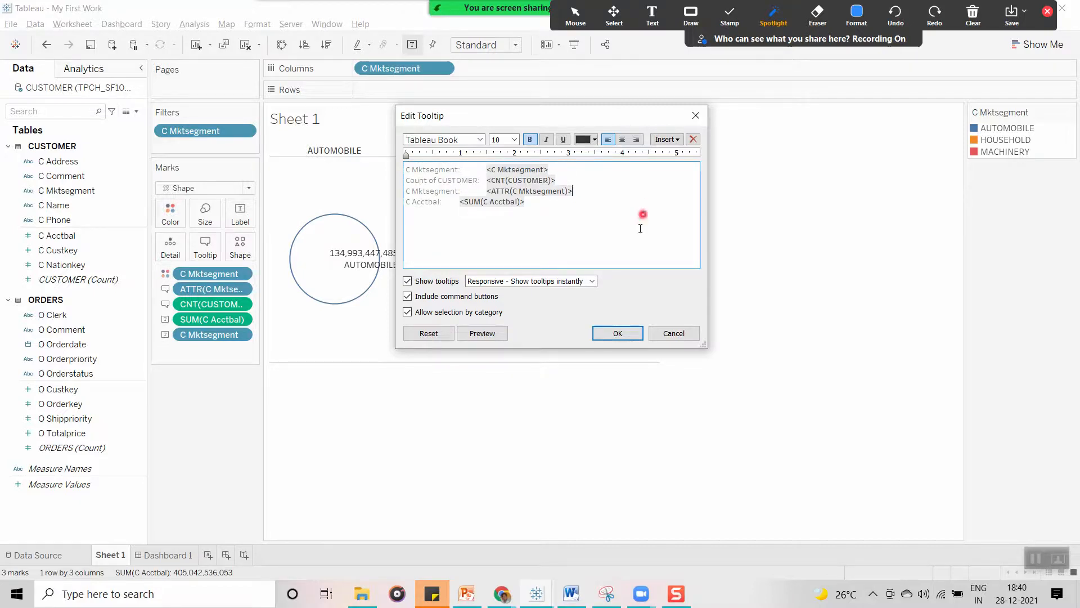
{"action": "left_click", "coordinate": [617, 333]}
{"action": "mouse_move", "coordinate": [565, 276]}
{"action": "mouse_move", "coordinate": [484, 231]}
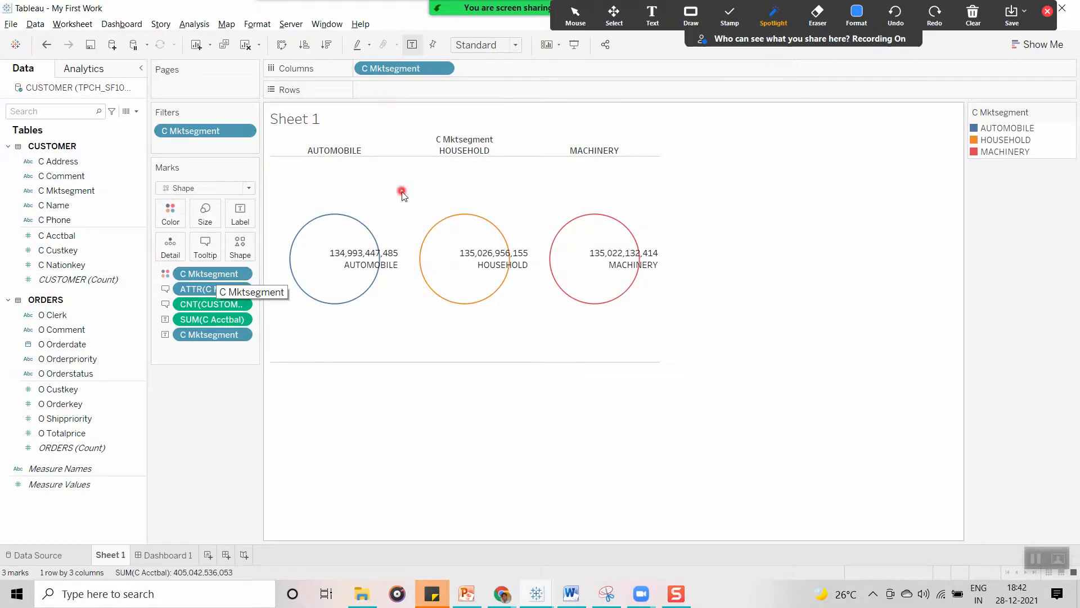
{"action": "mouse_move", "coordinate": [471, 218]}
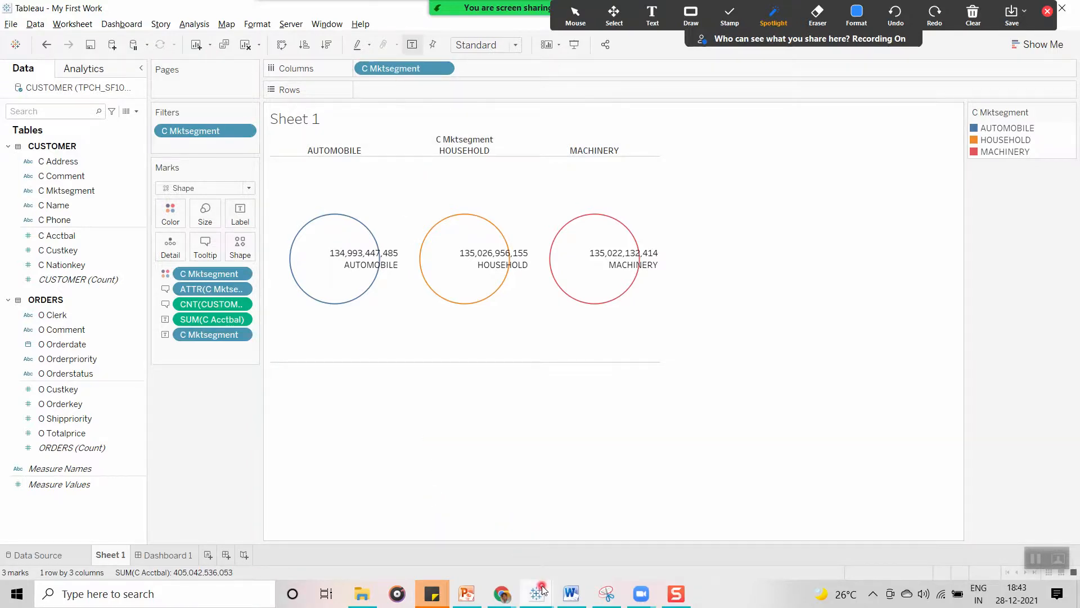
- Consult the Tableau Workspace slide in PowerPoint, return to Tableau and view the AUTOMOBILE and HOUSEHOLD tooltips
{"action": "left_click", "coordinate": [461, 599]}
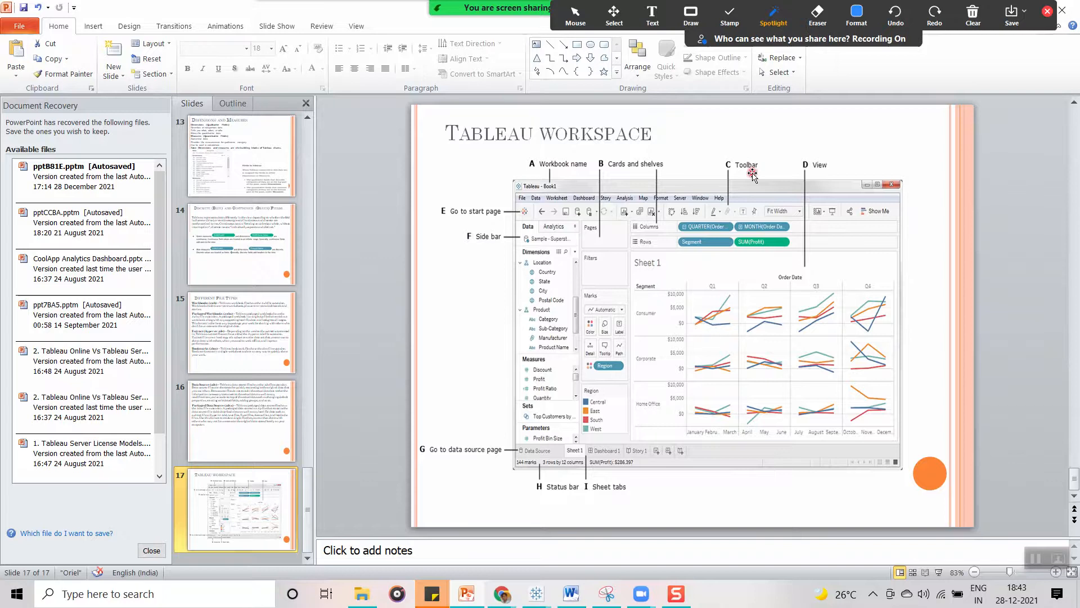
{"action": "key", "text": "alt+Tab"}
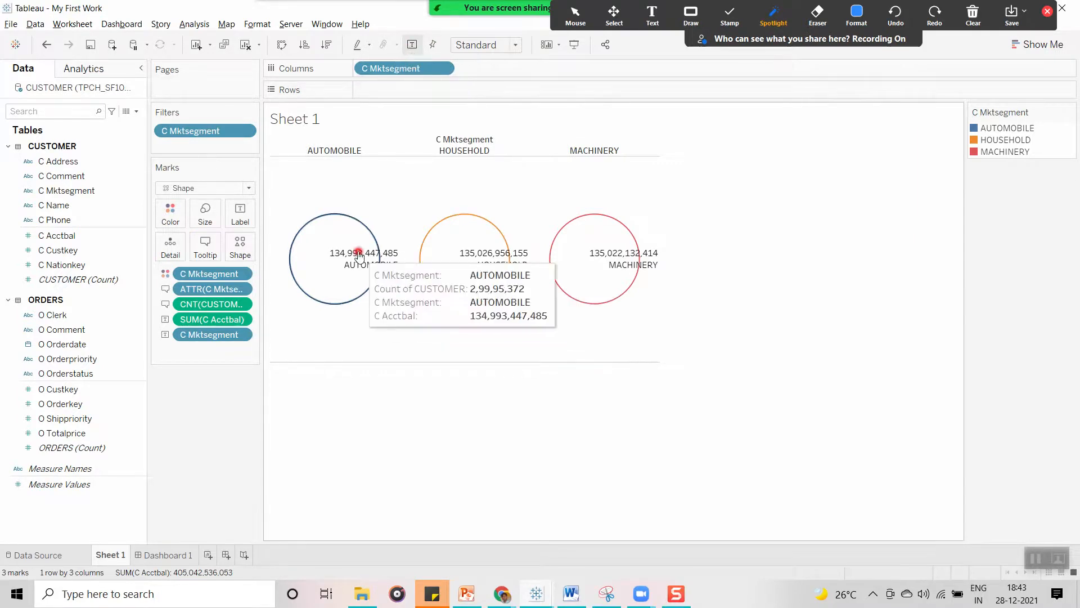
{"action": "mouse_move", "coordinate": [510, 258]}
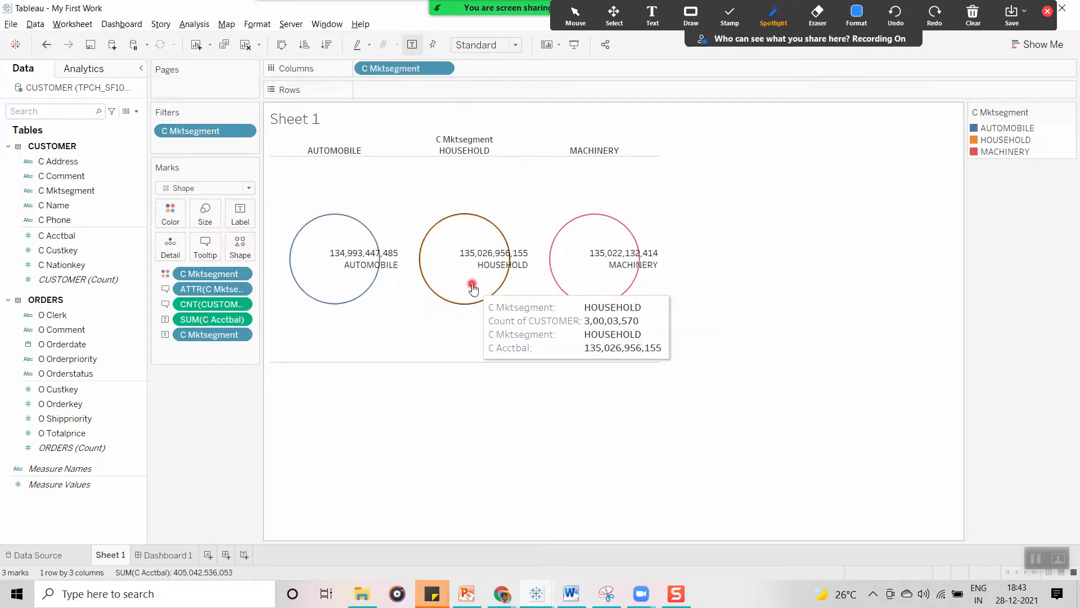
- Hide the mark labels on the three circles and show them again
{"action": "left_click", "coordinate": [411, 48]}
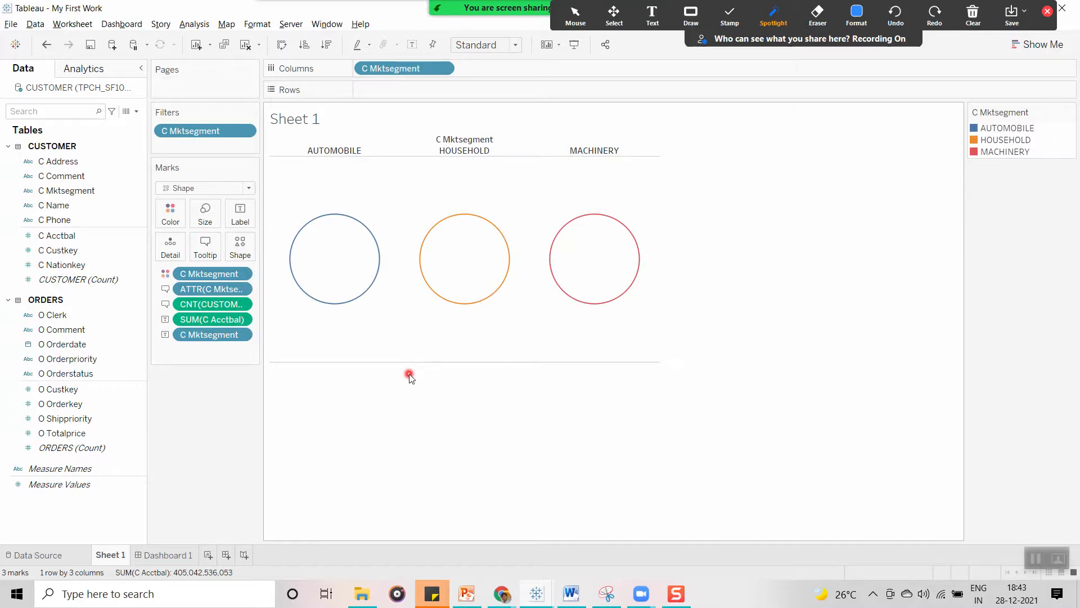
{"action": "left_click", "coordinate": [413, 48]}
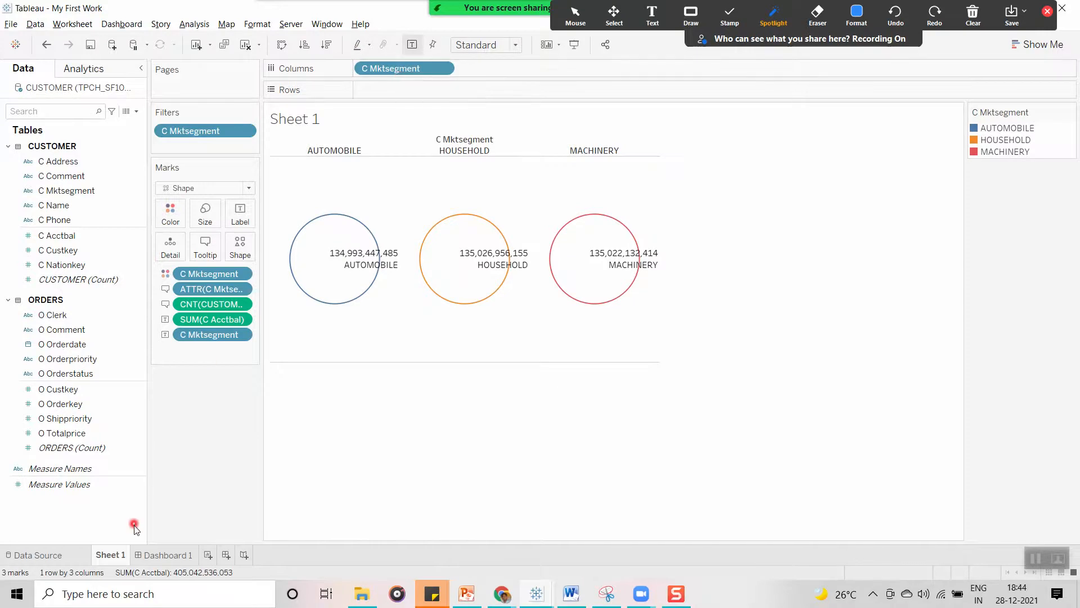
- Add two new blank worksheets to the workbook and look at the new dashboard and story options without using them
{"action": "mouse_move", "coordinate": [115, 557]}
{"action": "left_click", "coordinate": [207, 556]}
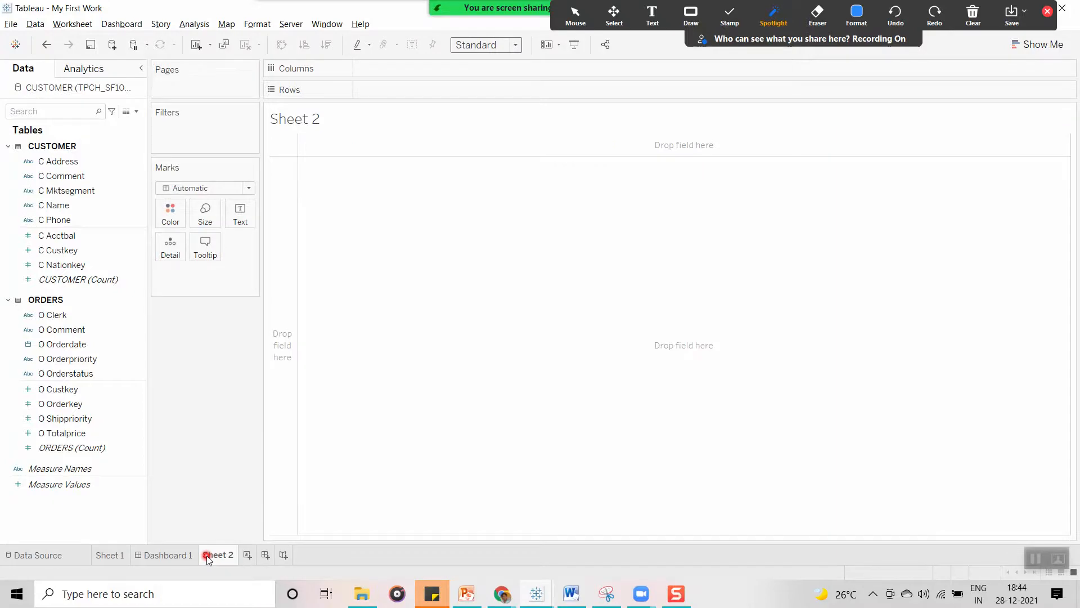
{"action": "left_click", "coordinate": [196, 46]}
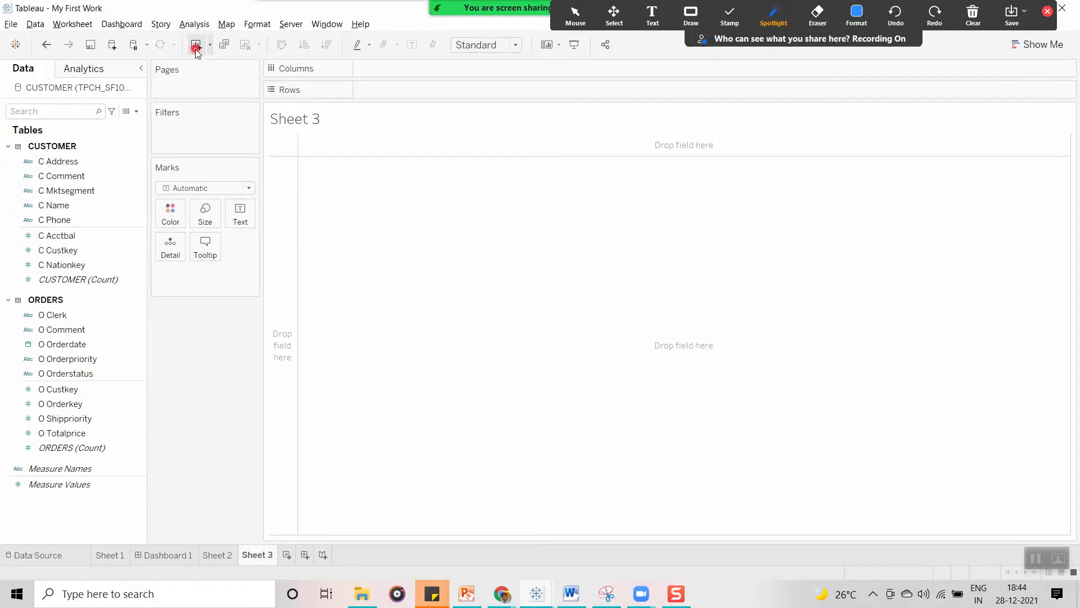
{"action": "left_click", "coordinate": [211, 45]}
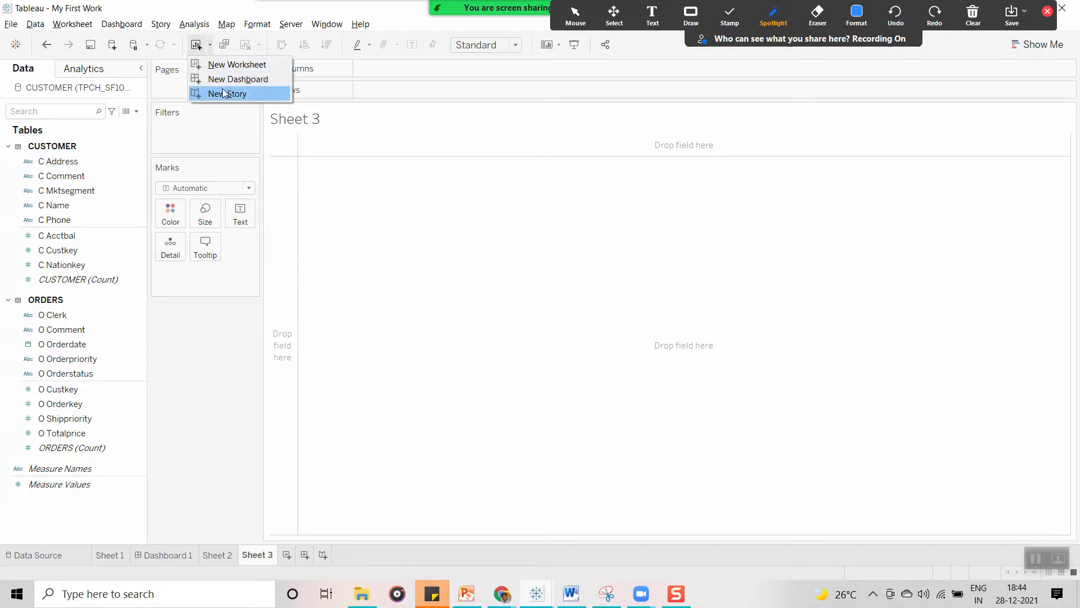
{"action": "left_click", "coordinate": [405, 328]}
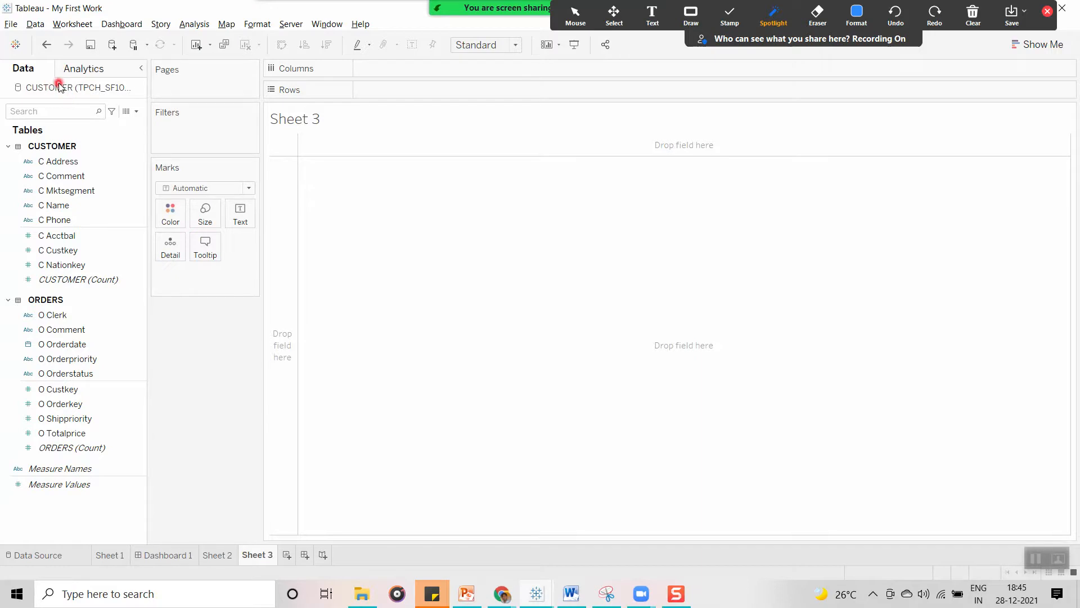
- Look through the new data source connectors, view the Snowflake sign-in form and close both without connecting
{"action": "left_click", "coordinate": [112, 55]}
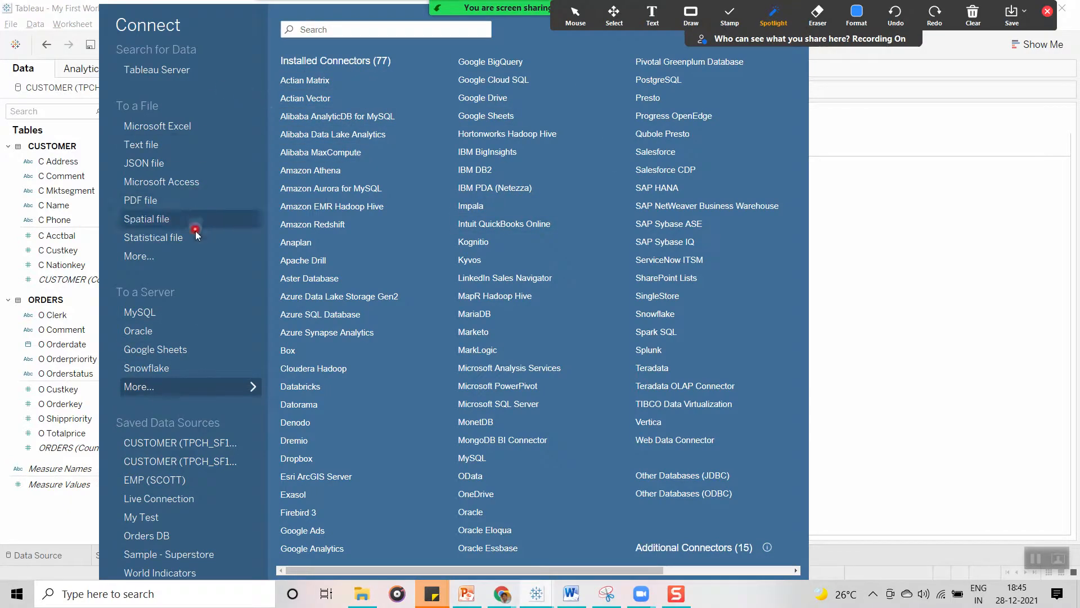
{"action": "left_click", "coordinate": [167, 369]}
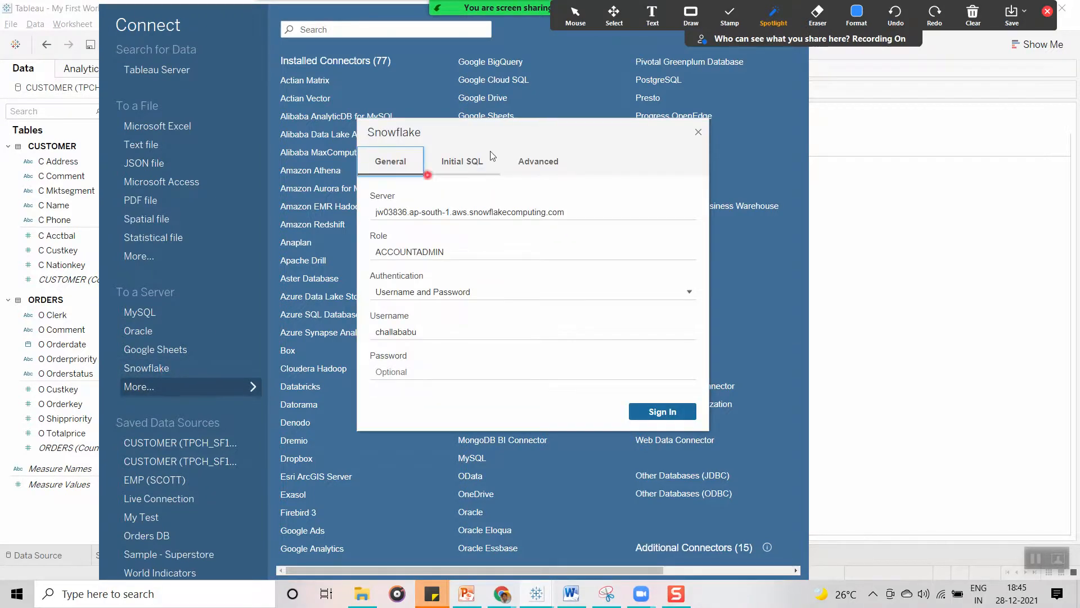
{"action": "left_click", "coordinate": [700, 132]}
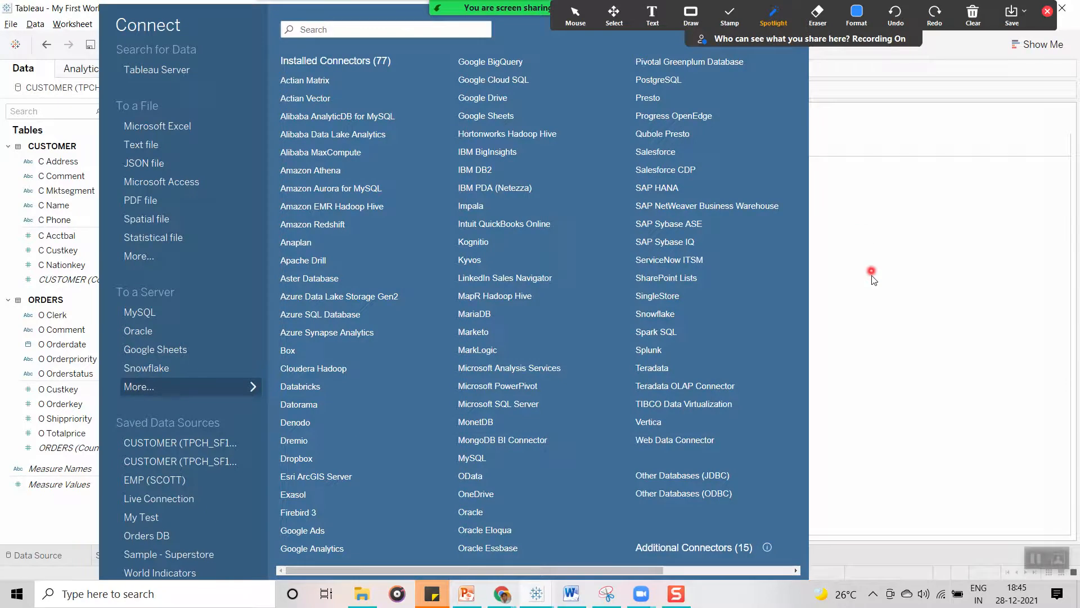
{"action": "left_click", "coordinate": [871, 277]}
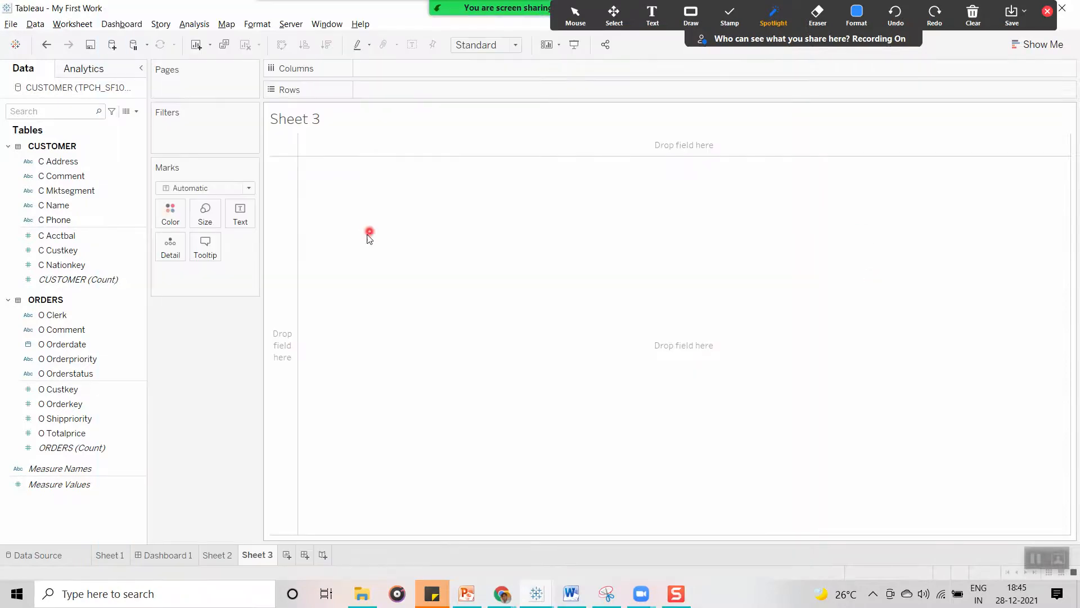
{"action": "left_click", "coordinate": [63, 160]}
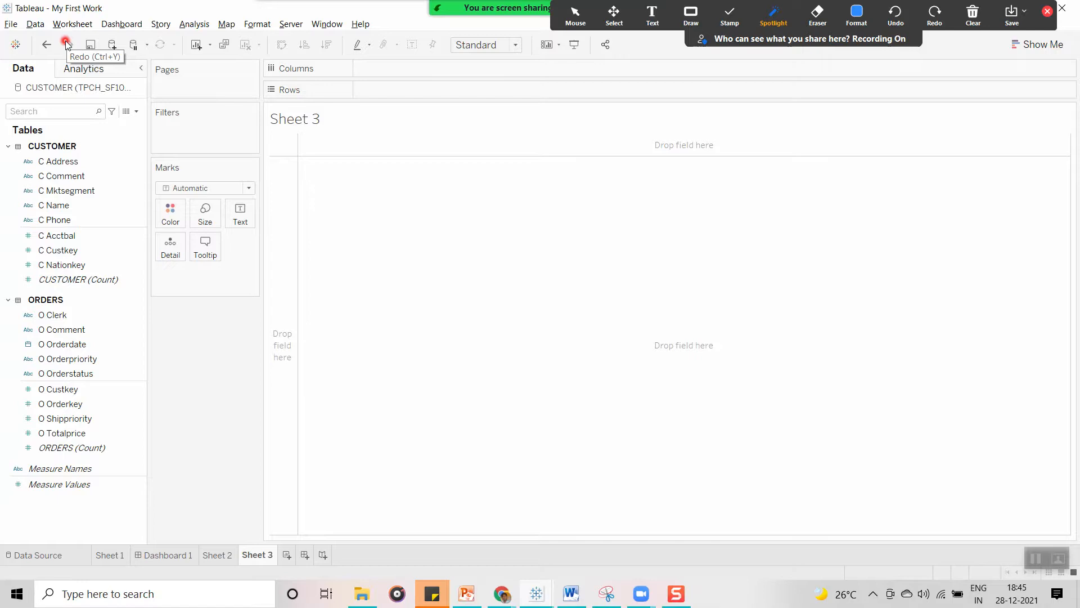
- Undo the creation of the two blank worksheets to get back to Sheet 1
{"action": "left_click", "coordinate": [48, 47]}
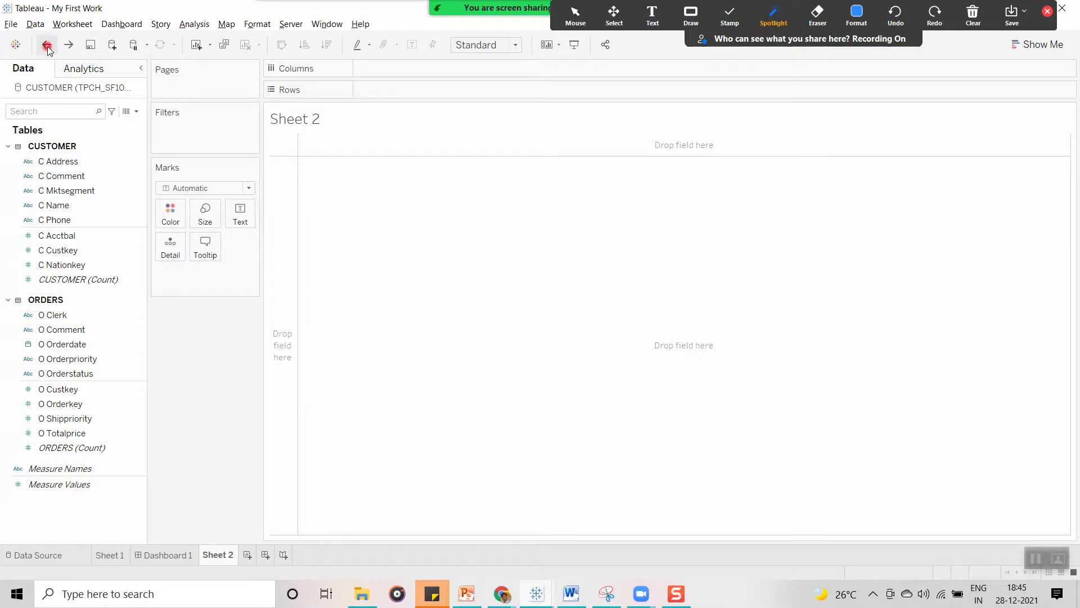
{"action": "left_click", "coordinate": [49, 48]}
{"action": "left_click", "coordinate": [47, 50]}
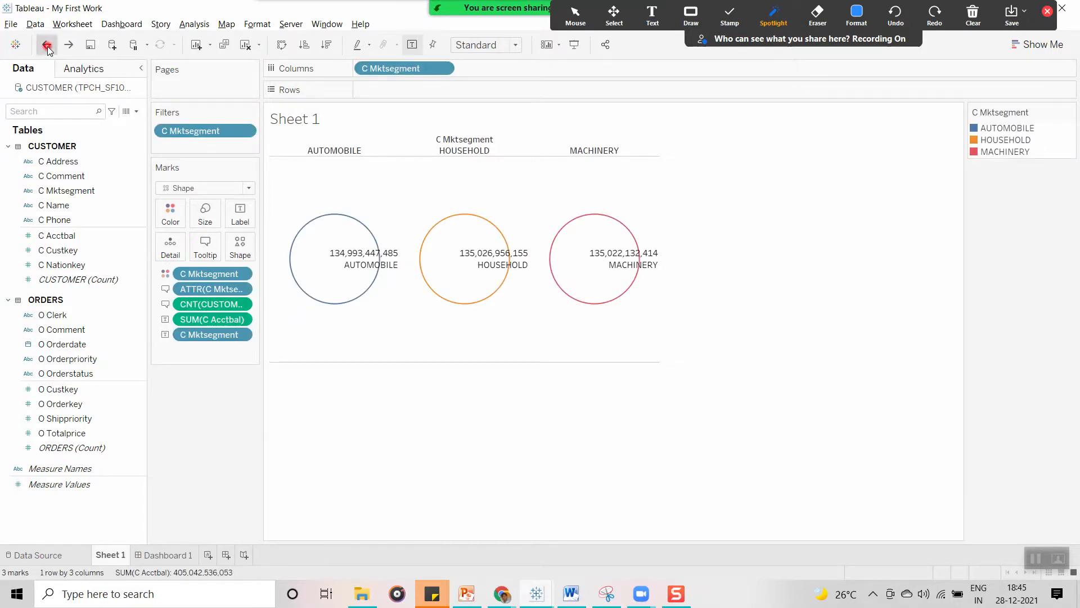
- Undo further changes on Sheet 1 until the CUSTOMER (Count) and C Mktsegment tooltip fields are removed
{"action": "left_click", "coordinate": [48, 49]}
{"action": "left_click", "coordinate": [47, 50]}
{"action": "left_click", "coordinate": [47, 50]}
{"action": "left_click", "coordinate": [48, 49]}
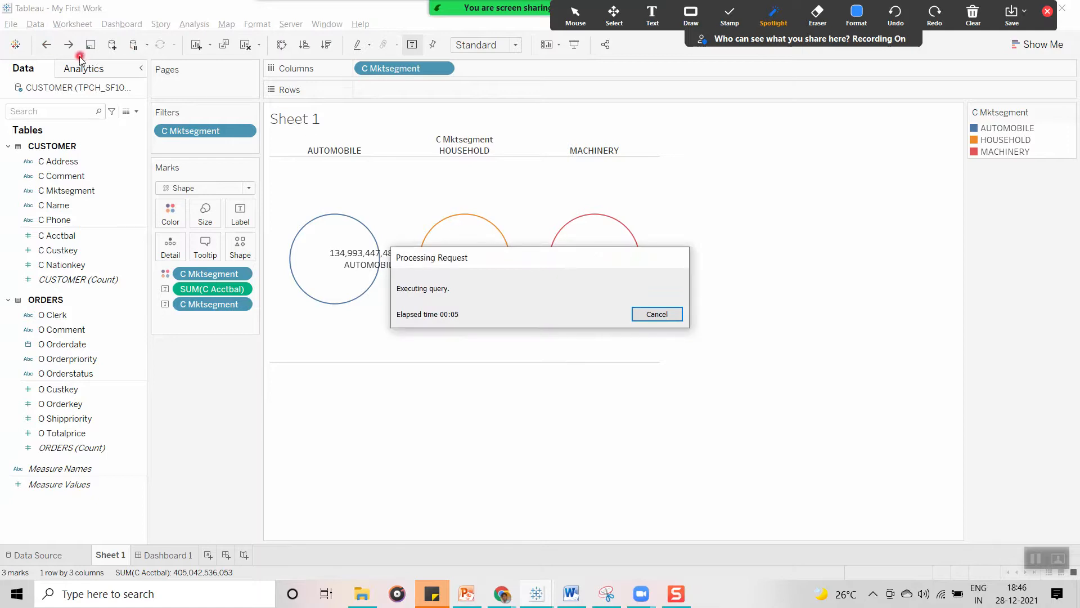
- Cancel the running undo query and redo the changes until the removed tooltip fields and both blank worksheets are restored
{"action": "left_click", "coordinate": [46, 50]}
{"action": "left_click", "coordinate": [657, 316]}
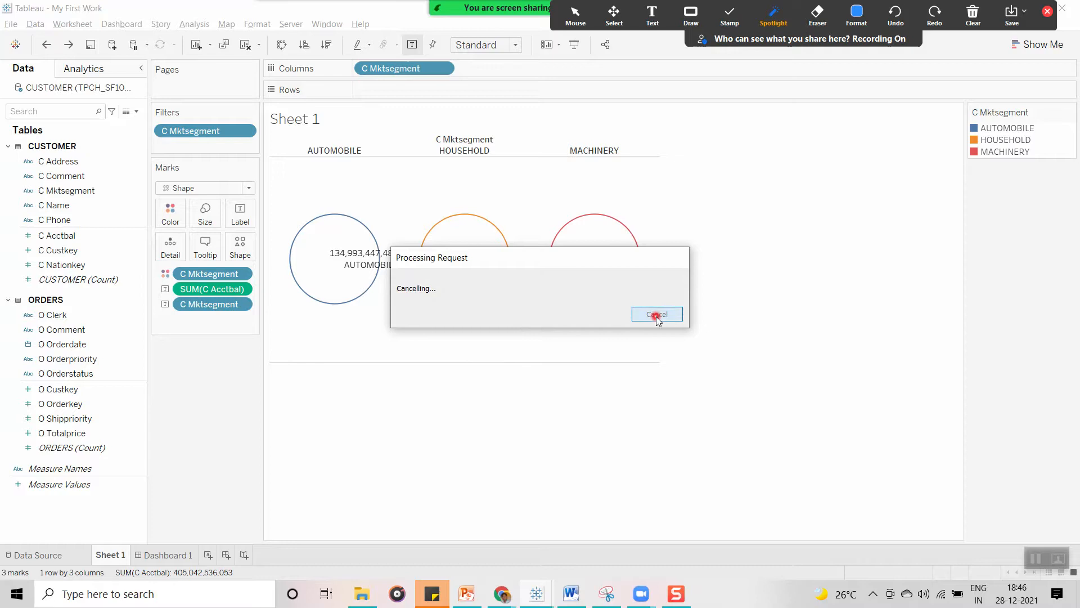
{"action": "left_click", "coordinate": [67, 49]}
{"action": "left_click", "coordinate": [67, 49]}
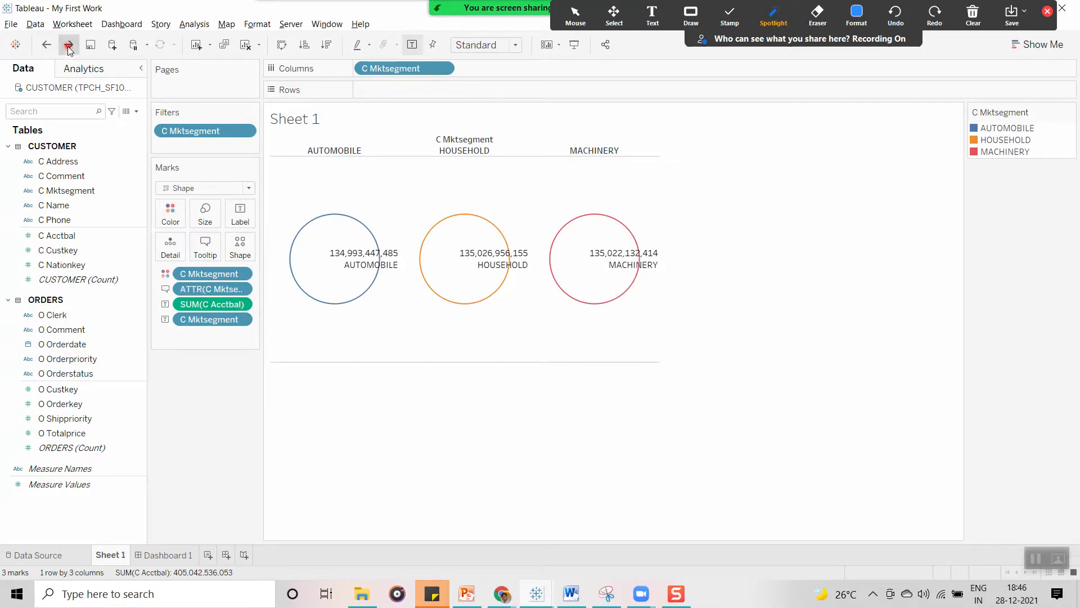
{"action": "left_click", "coordinate": [67, 48]}
{"action": "left_click", "coordinate": [67, 49]}
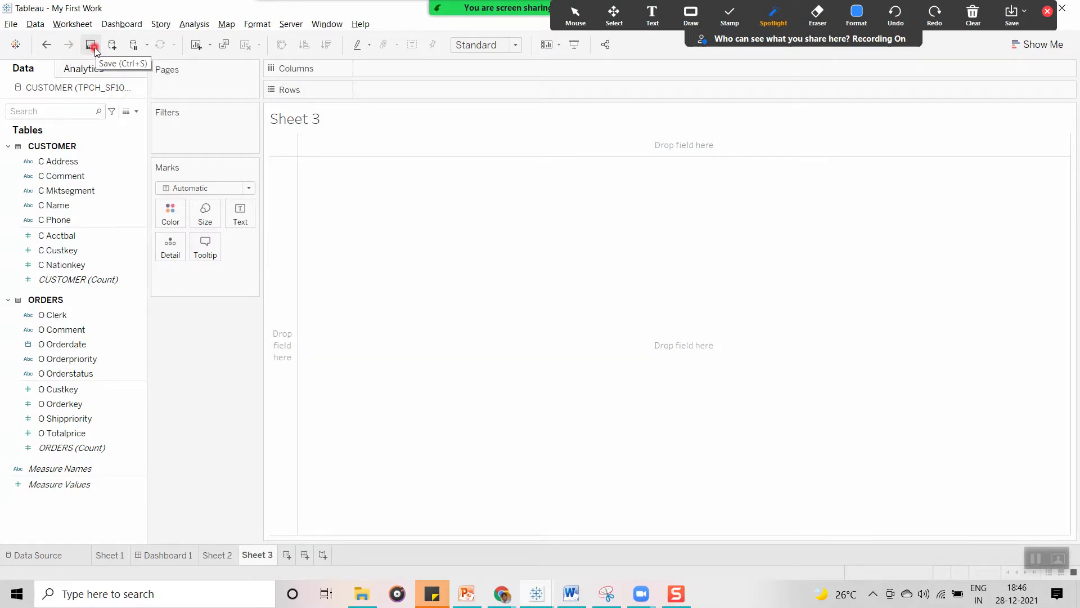
- Look at the workbook's save commands and at the duplicate options for Sheet 1 without using them
{"action": "left_click", "coordinate": [11, 24]}
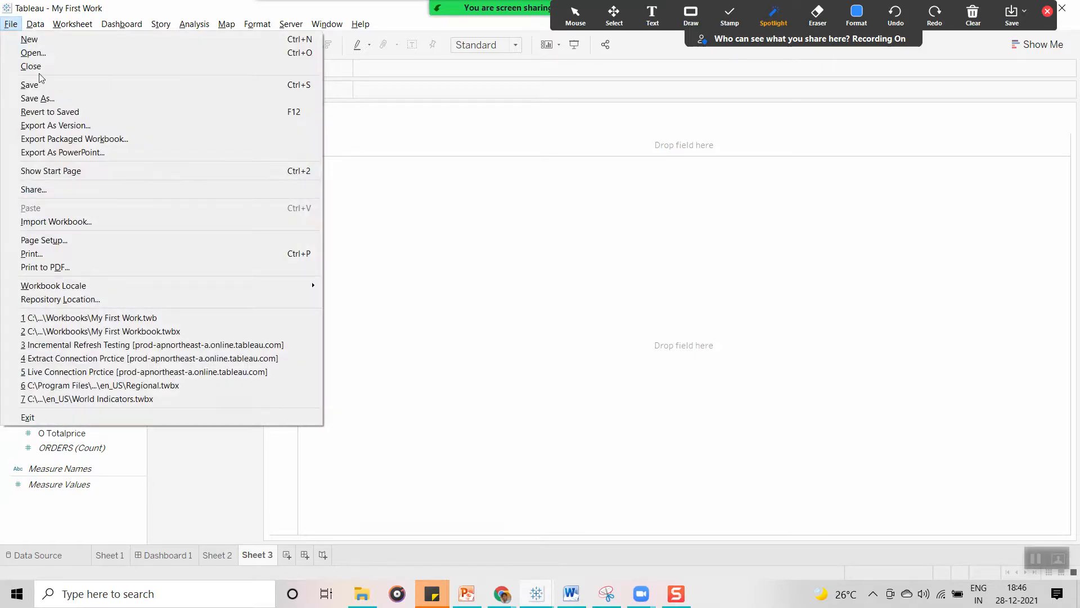
{"action": "left_click", "coordinate": [448, 259]}
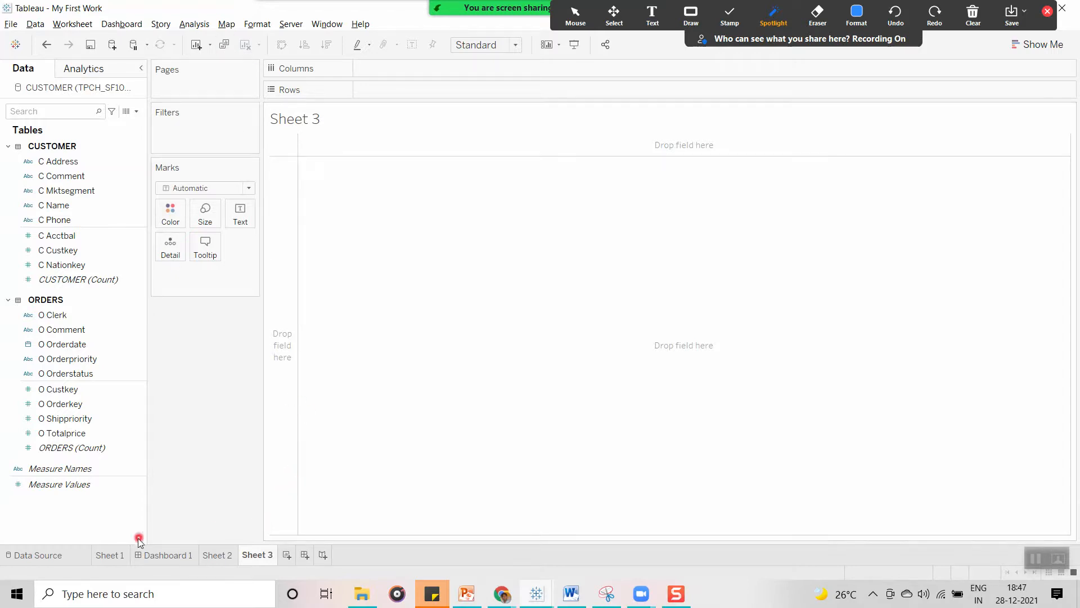
{"action": "left_click", "coordinate": [112, 555]}
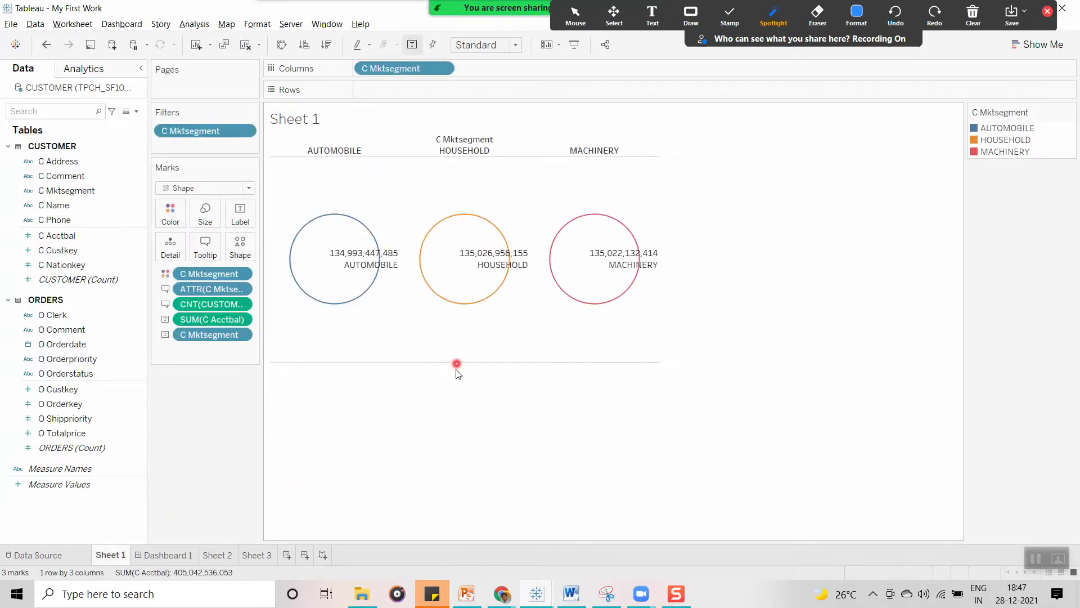
{"action": "right_click", "coordinate": [113, 556]}
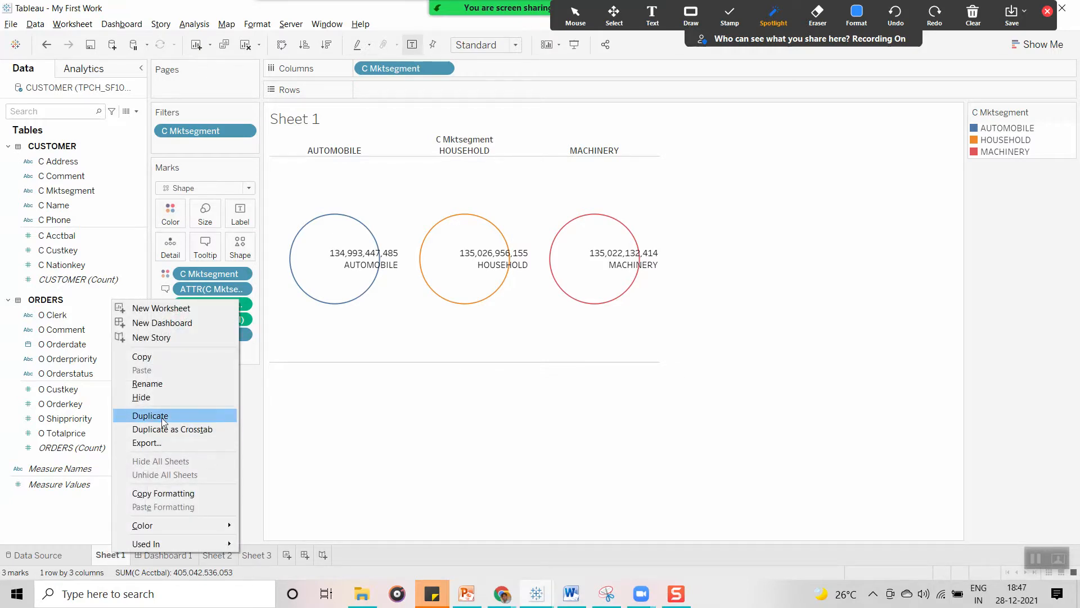
{"action": "left_click", "coordinate": [443, 435]}
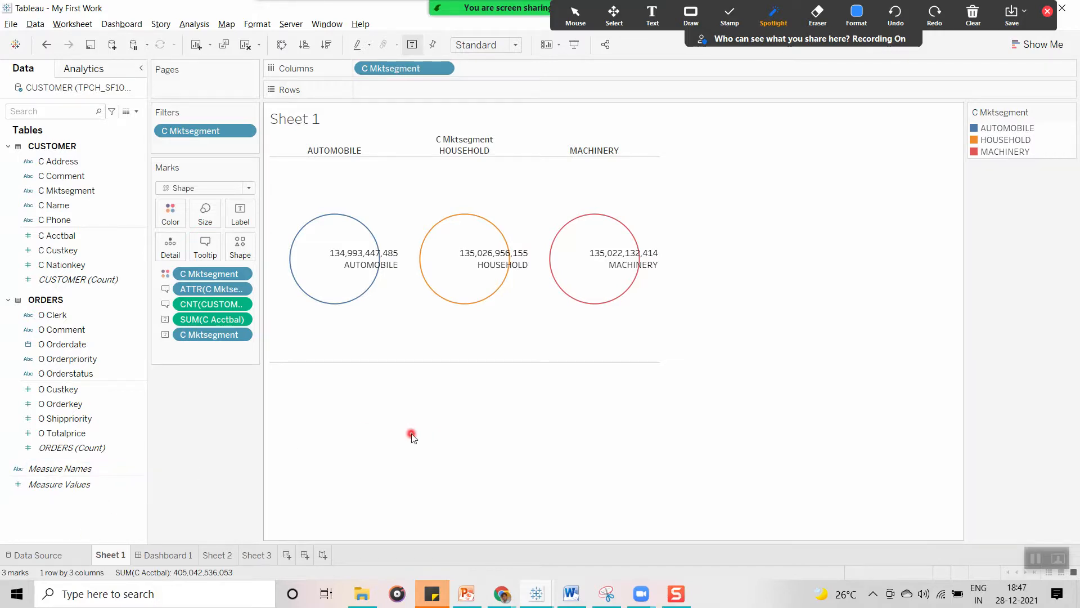
- Duplicate Sheet 1 and compare the copy with the original
{"action": "left_click", "coordinate": [225, 43]}
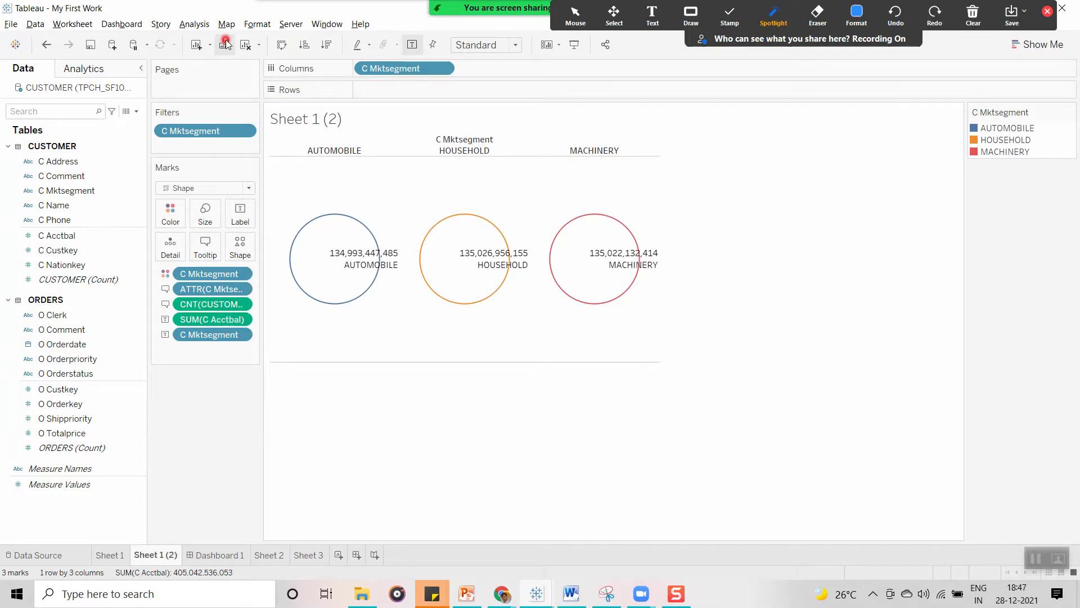
{"action": "left_click", "coordinate": [106, 554]}
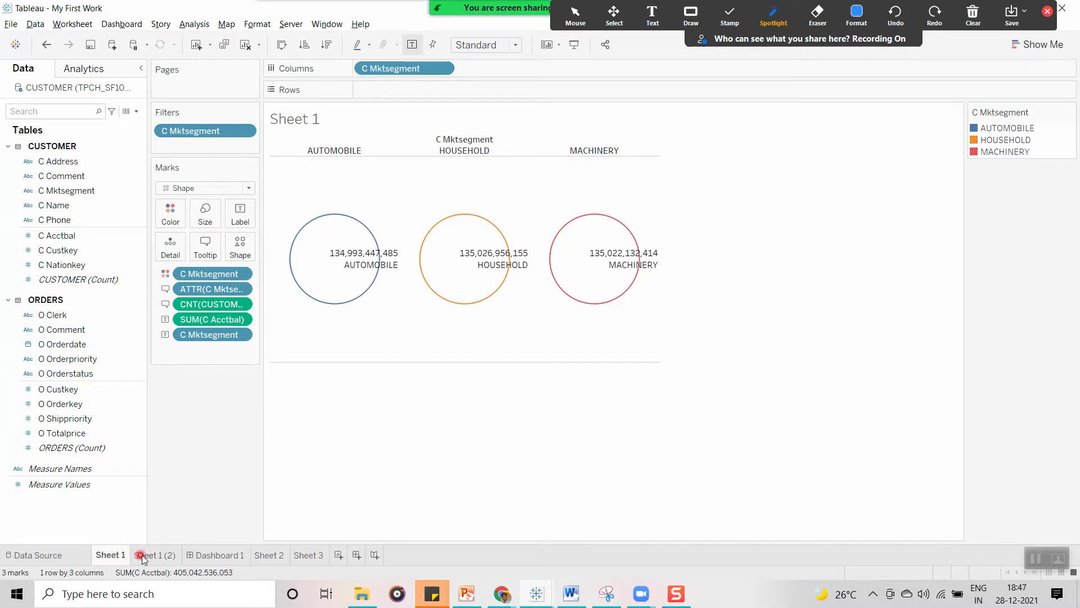
{"action": "left_click", "coordinate": [144, 555]}
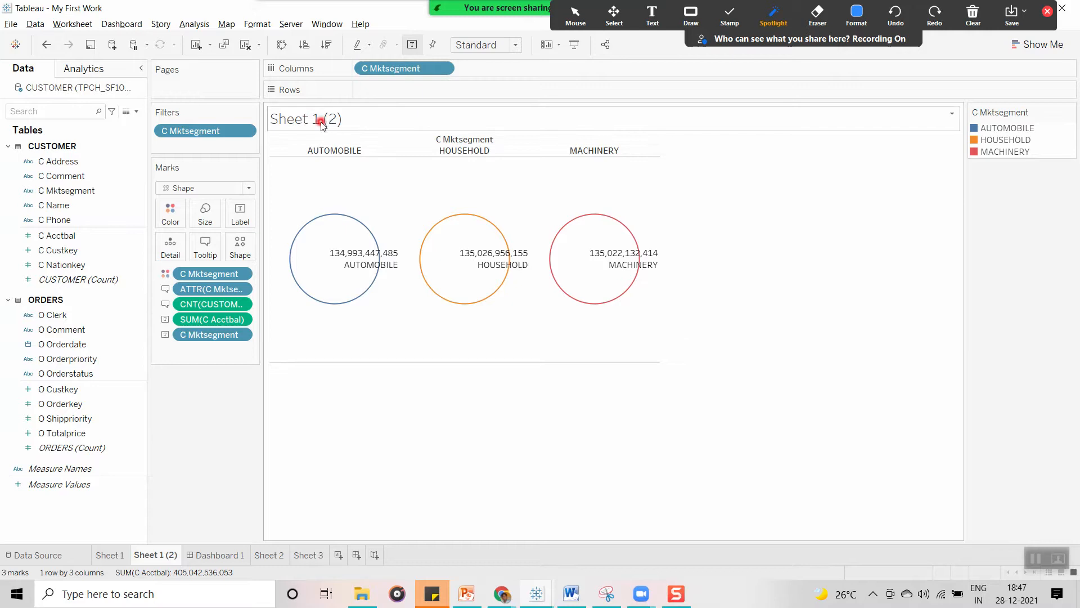
- Clear the duplicate of Sheet 1 and try to restore its contents with undo
{"action": "left_click", "coordinate": [246, 46]}
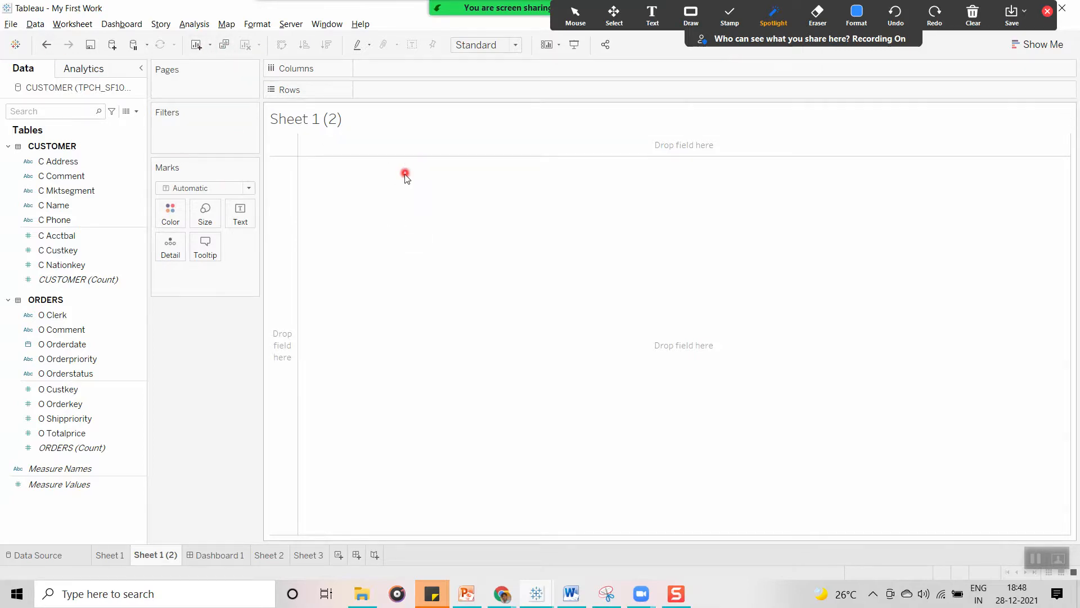
{"action": "left_click", "coordinate": [46, 45]}
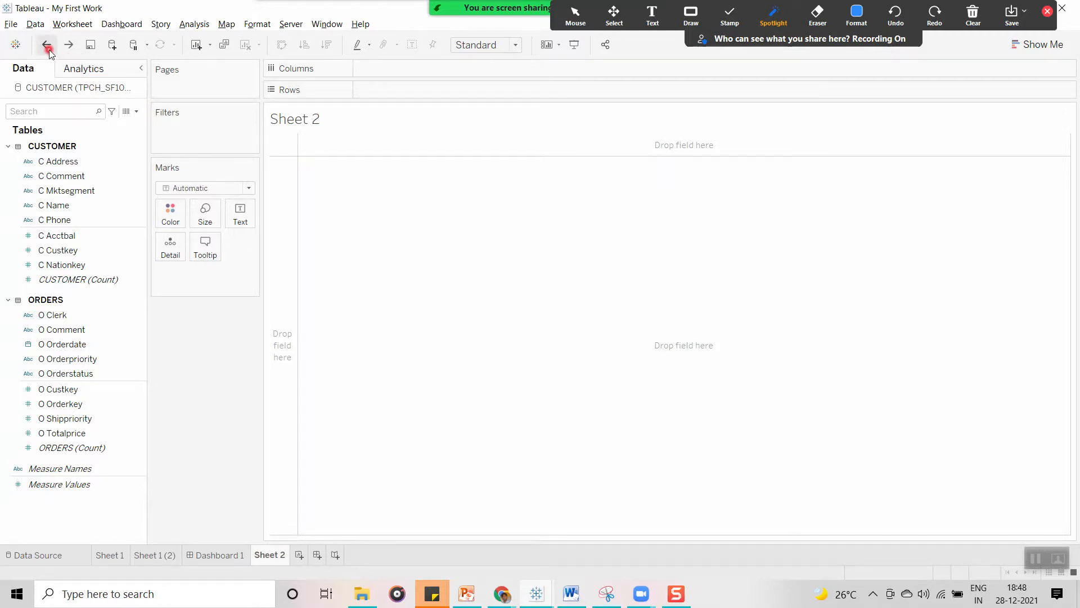
{"action": "left_click", "coordinate": [48, 46]}
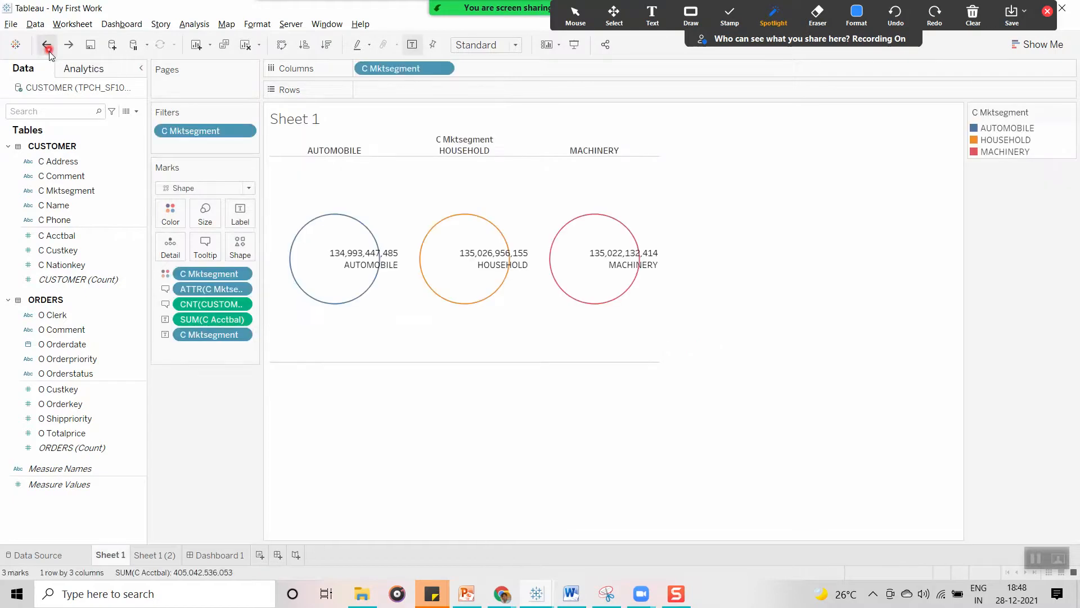
{"action": "left_click", "coordinate": [157, 555]}
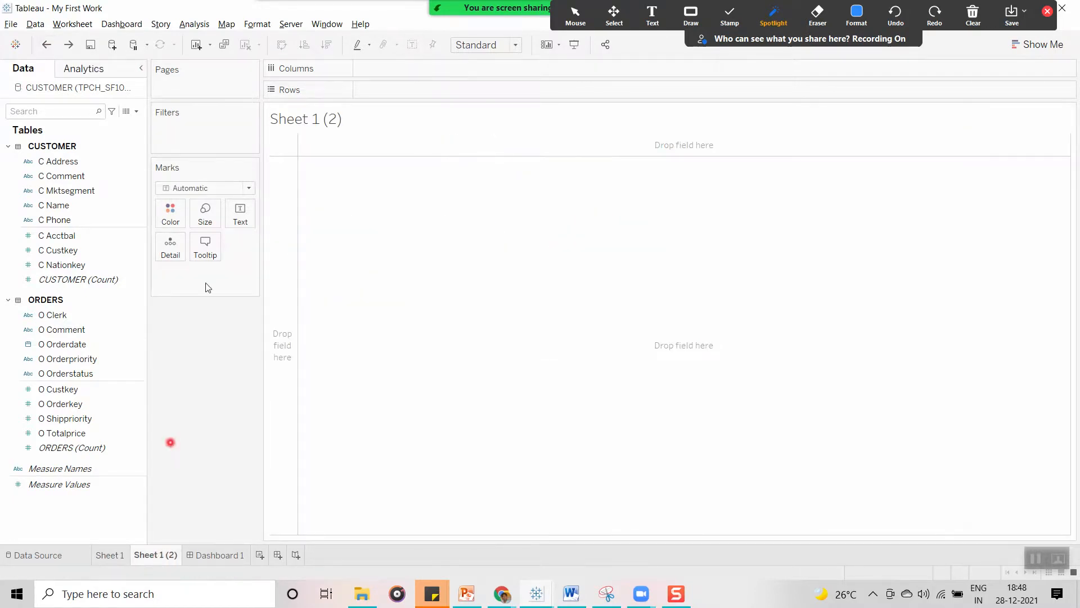
- Redo the two blank worksheets, then undo back until the CUSTOMER (Count) tooltip field is removed from Sheet 1
{"action": "left_click", "coordinate": [69, 45]}
{"action": "left_click", "coordinate": [70, 45]}
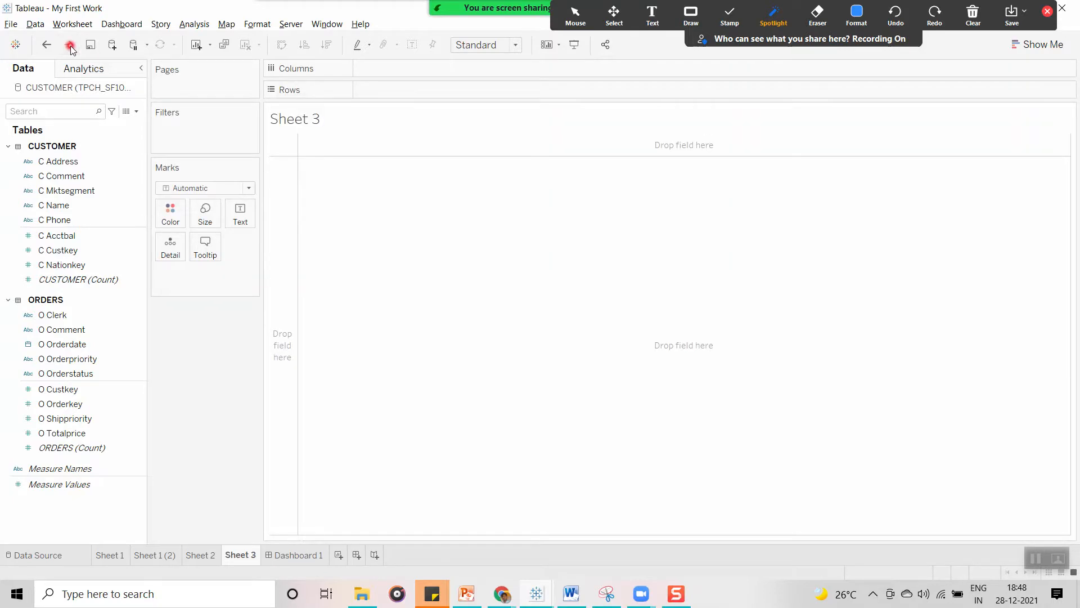
{"action": "left_click", "coordinate": [45, 47]}
{"action": "left_click", "coordinate": [45, 47]}
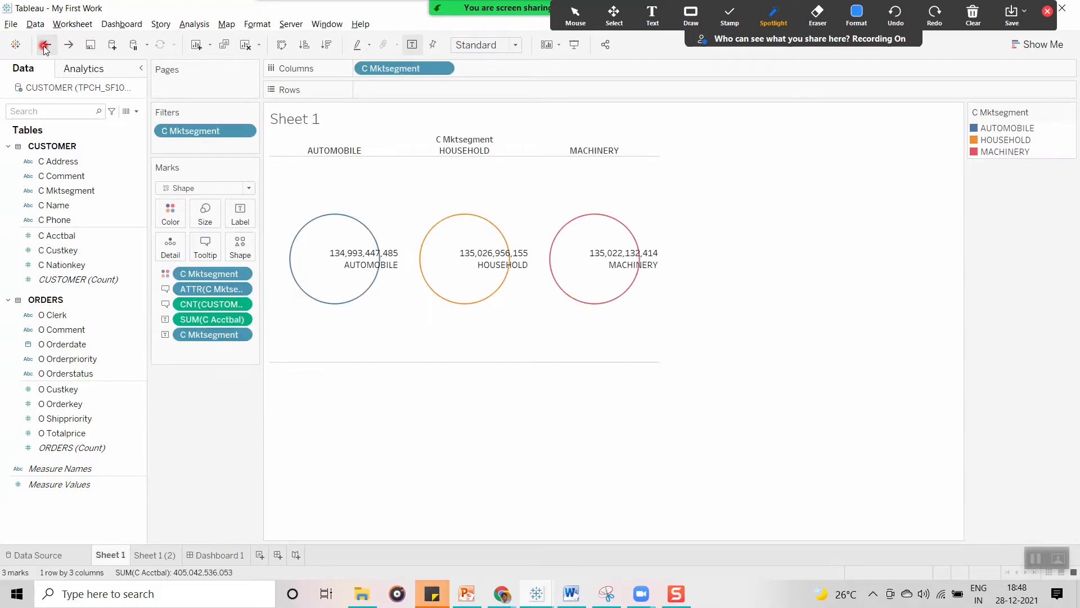
{"action": "left_click", "coordinate": [45, 47]}
{"action": "left_click", "coordinate": [45, 47]}
{"action": "left_click", "coordinate": [45, 47]}
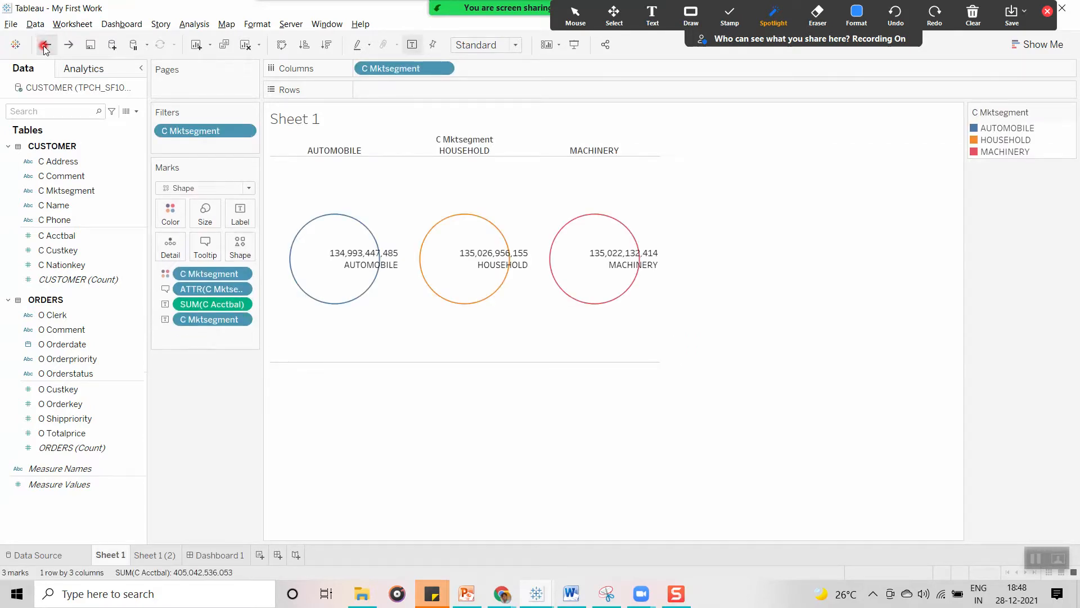
{"action": "left_click", "coordinate": [140, 556]}
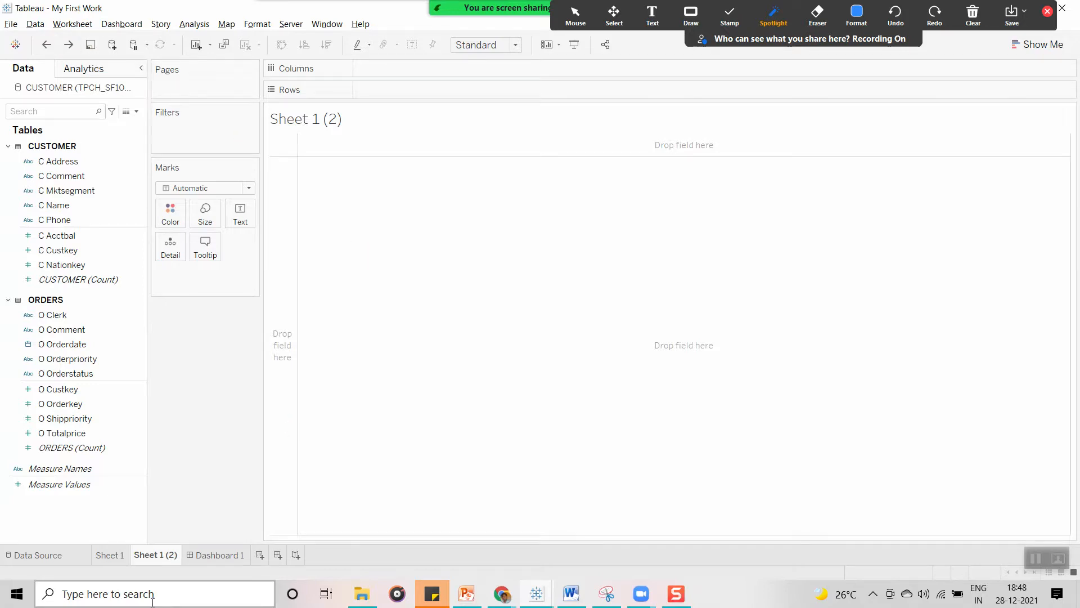
- Delete the emptied duplicate sheet, then duplicate Sheet 1 again and compare both sheets
{"action": "right_click", "coordinate": [147, 557]}
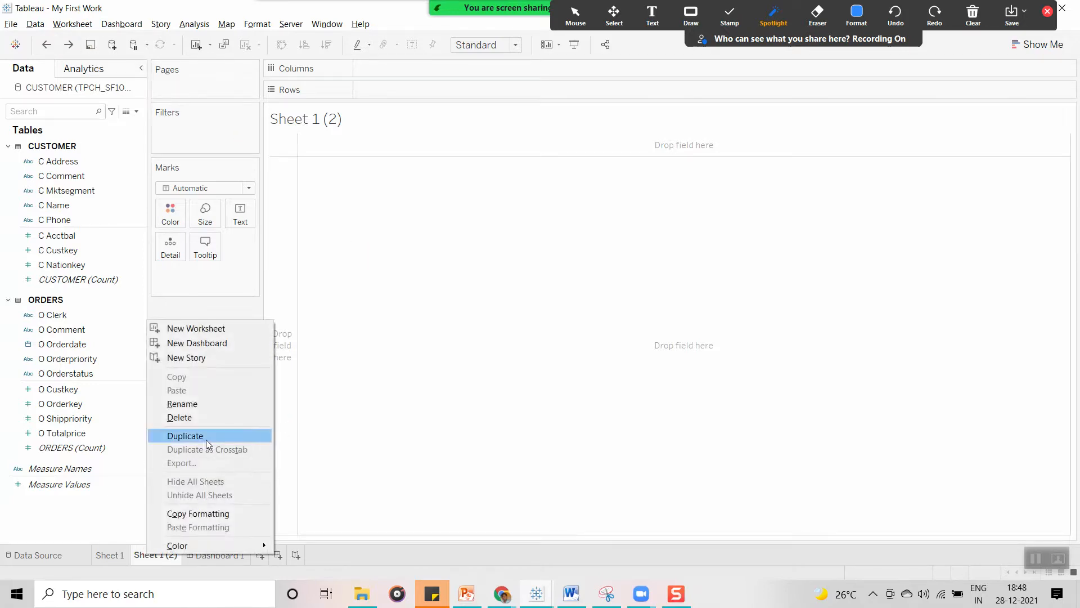
{"action": "left_click", "coordinate": [198, 419]}
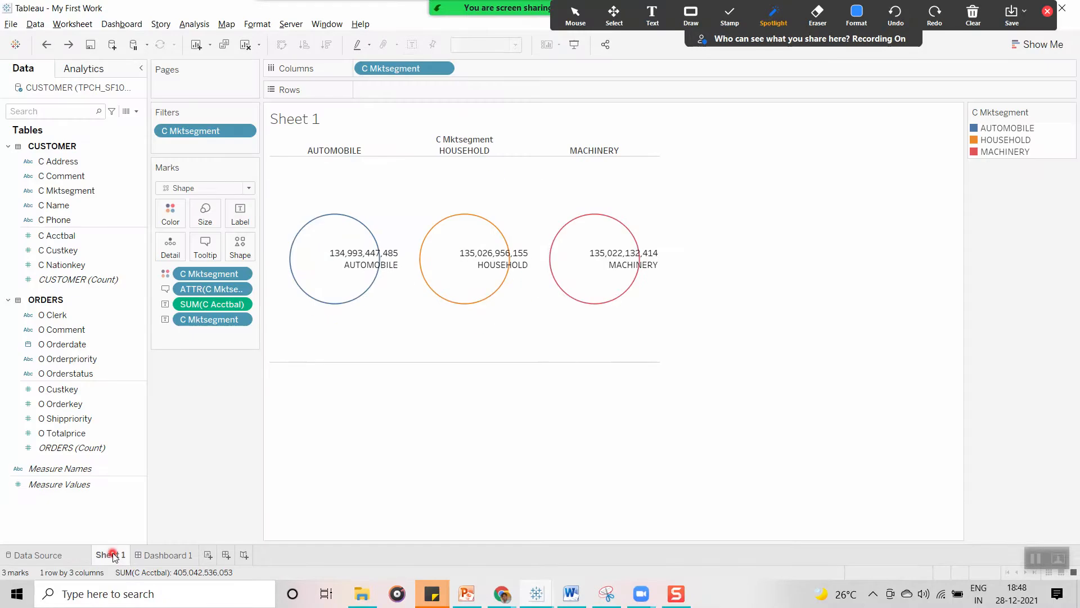
{"action": "left_click", "coordinate": [113, 555]}
{"action": "right_click", "coordinate": [113, 556]}
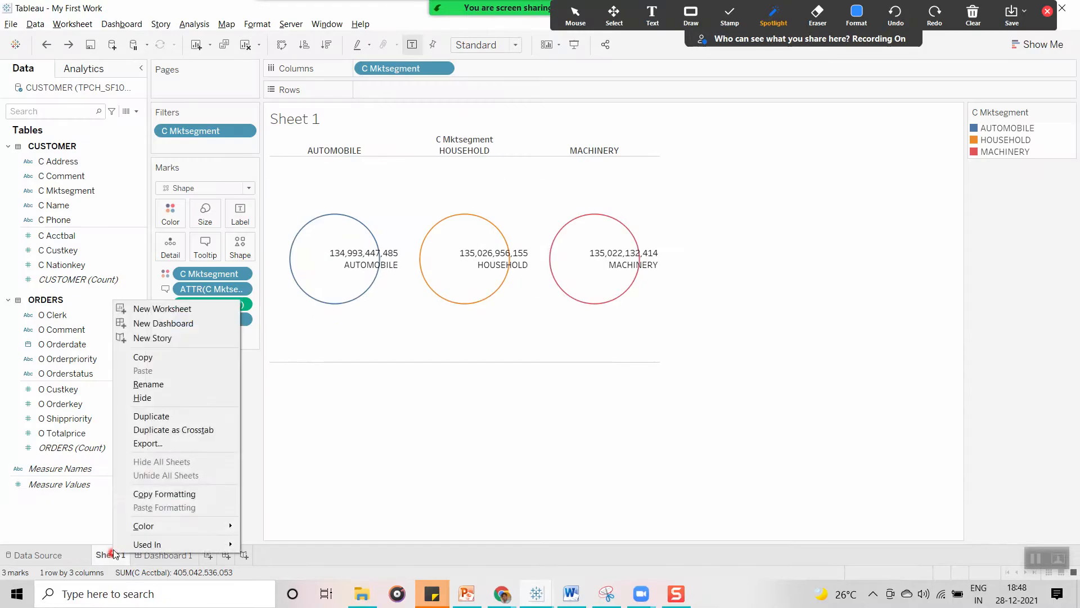
{"action": "left_click", "coordinate": [171, 418]}
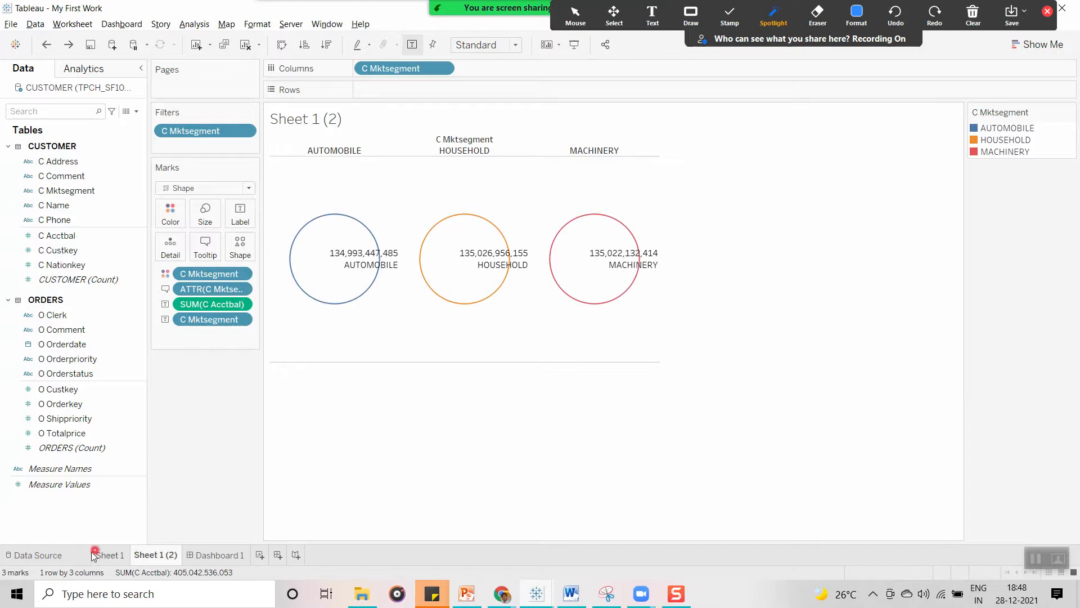
{"action": "left_click", "coordinate": [107, 555]}
{"action": "left_click", "coordinate": [153, 556]}
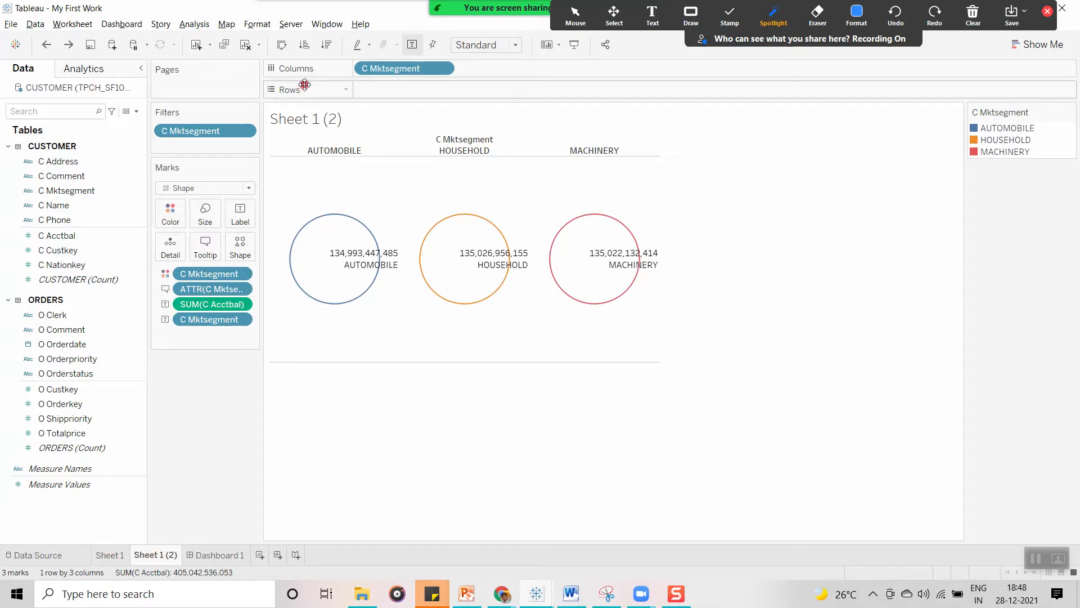
- Clear the entire new duplicate with Clear Sheet and undo back until the C Mktsegment tooltip field is removed from Sheet 1
{"action": "left_click", "coordinate": [258, 46]}
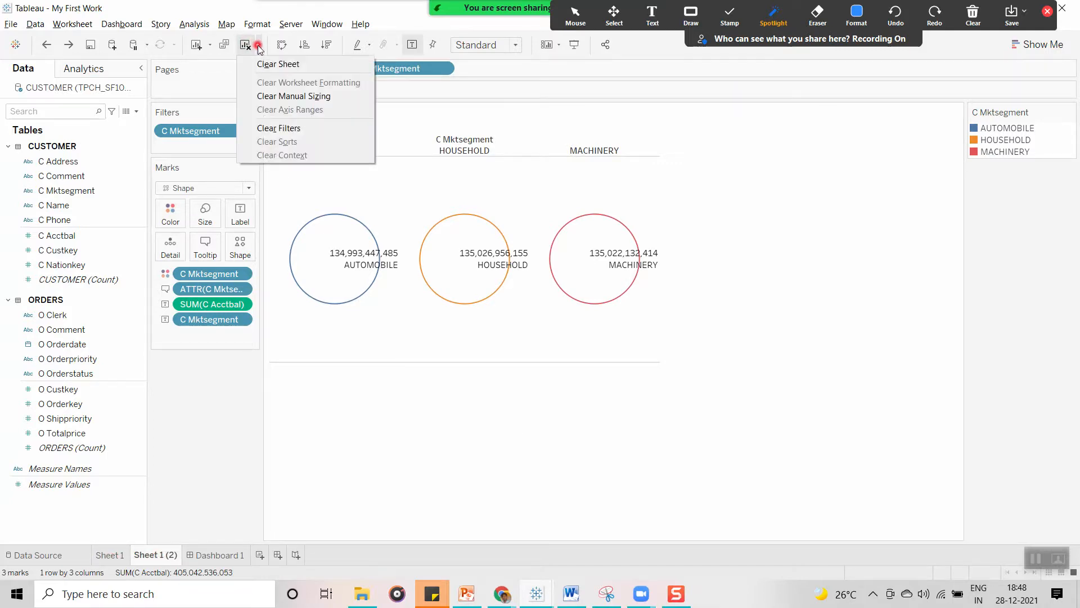
{"action": "left_click", "coordinate": [281, 65]}
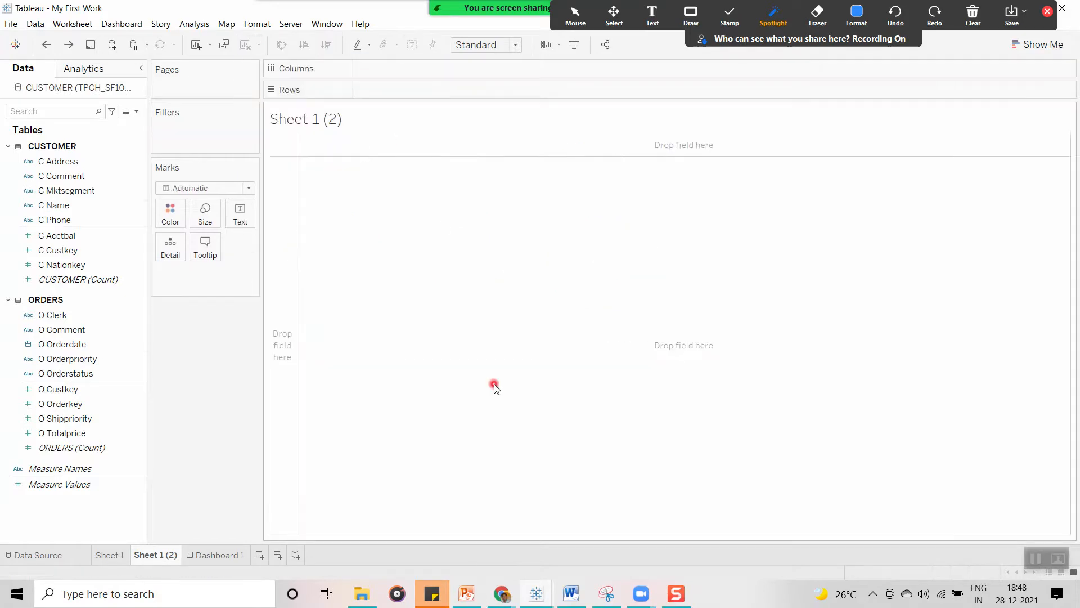
{"action": "left_click", "coordinate": [48, 49]}
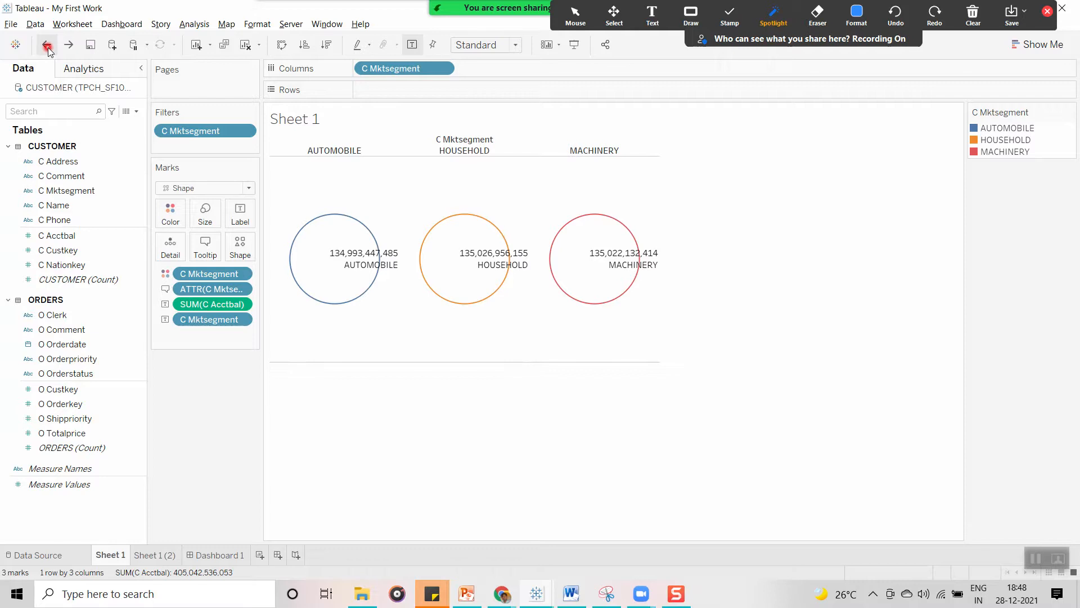
{"action": "left_click", "coordinate": [161, 556]}
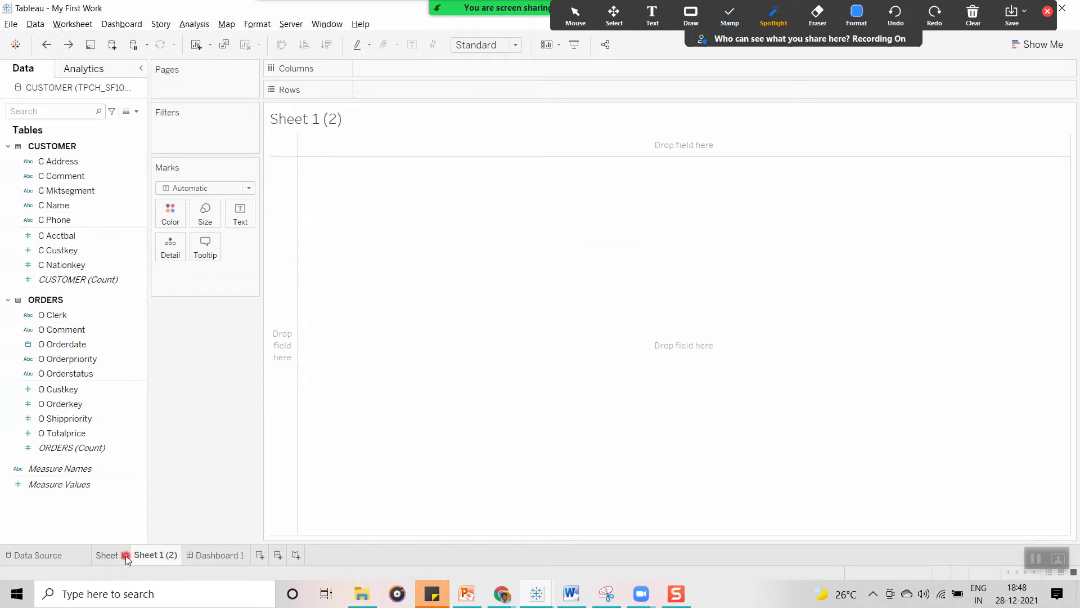
{"action": "left_click", "coordinate": [117, 556]}
{"action": "left_click", "coordinate": [48, 49]}
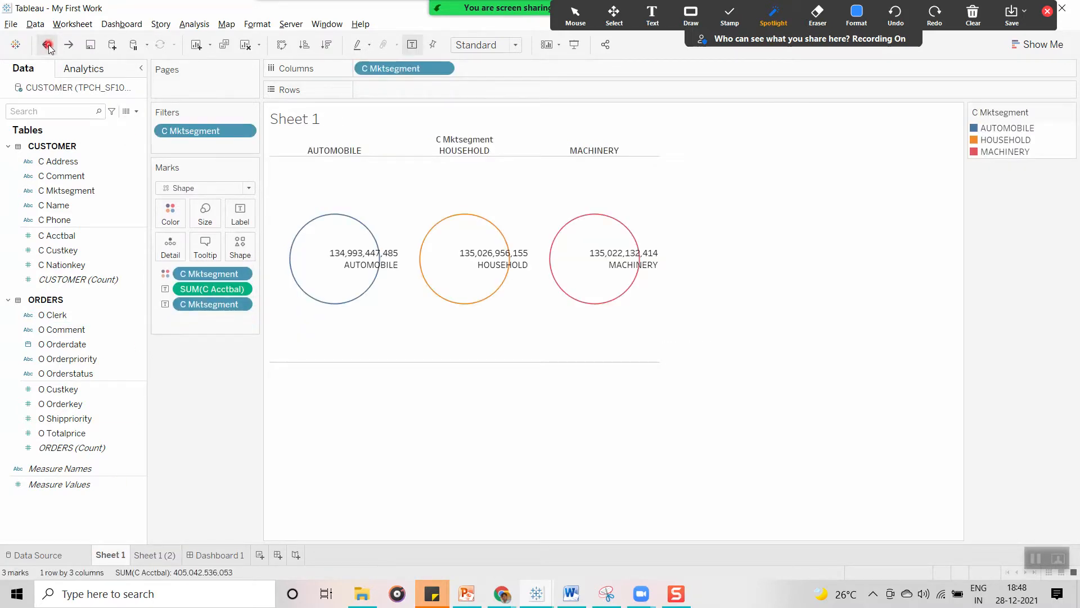
- Redo the undone changes until Sheet 1's two tooltip fields and the blank Sheet 2 and Sheet 3 are back
{"action": "left_click", "coordinate": [70, 45]}
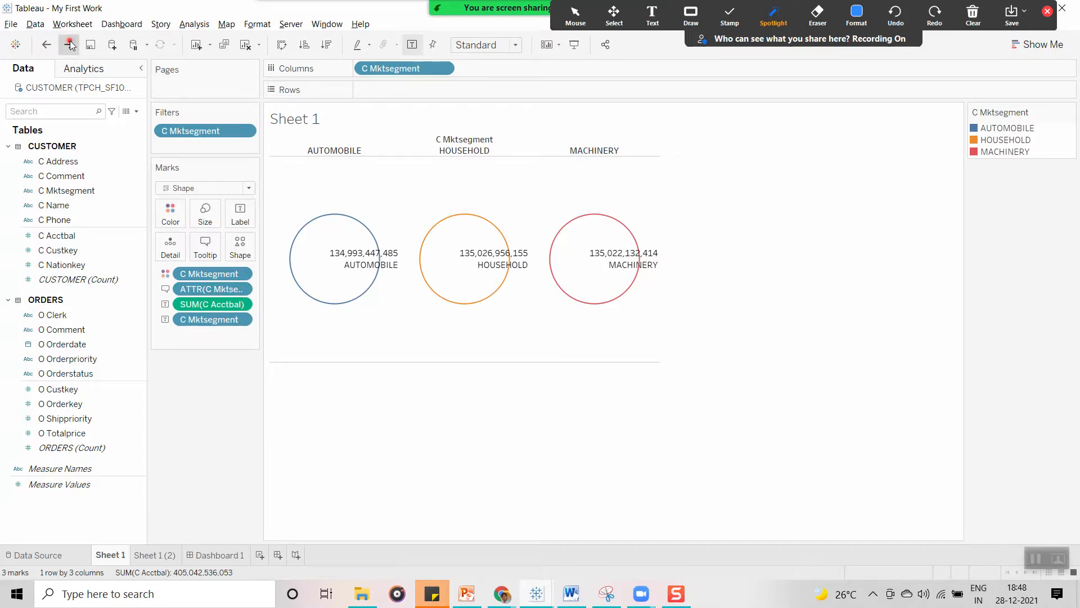
{"action": "left_click", "coordinate": [148, 559]}
{"action": "left_click", "coordinate": [69, 45]}
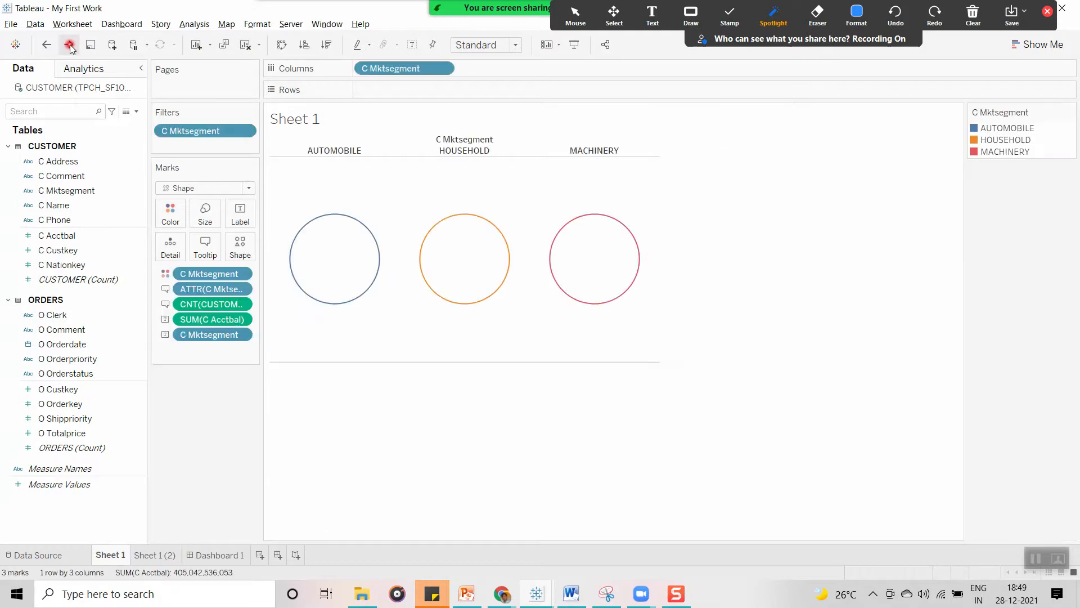
{"action": "left_click", "coordinate": [69, 45]}
{"action": "left_click", "coordinate": [69, 45]}
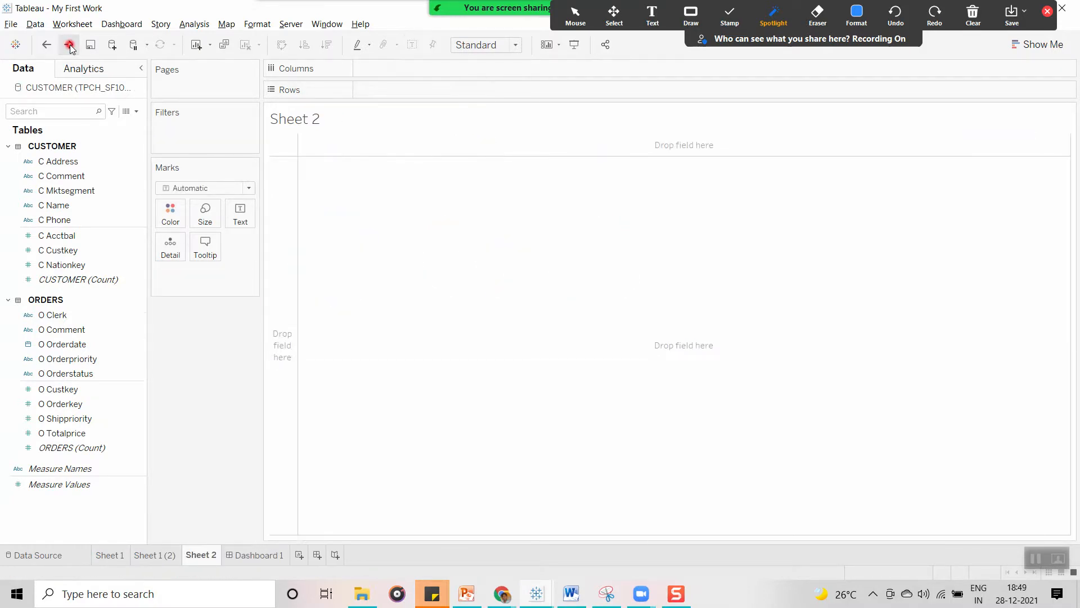
{"action": "left_click", "coordinate": [69, 45]}
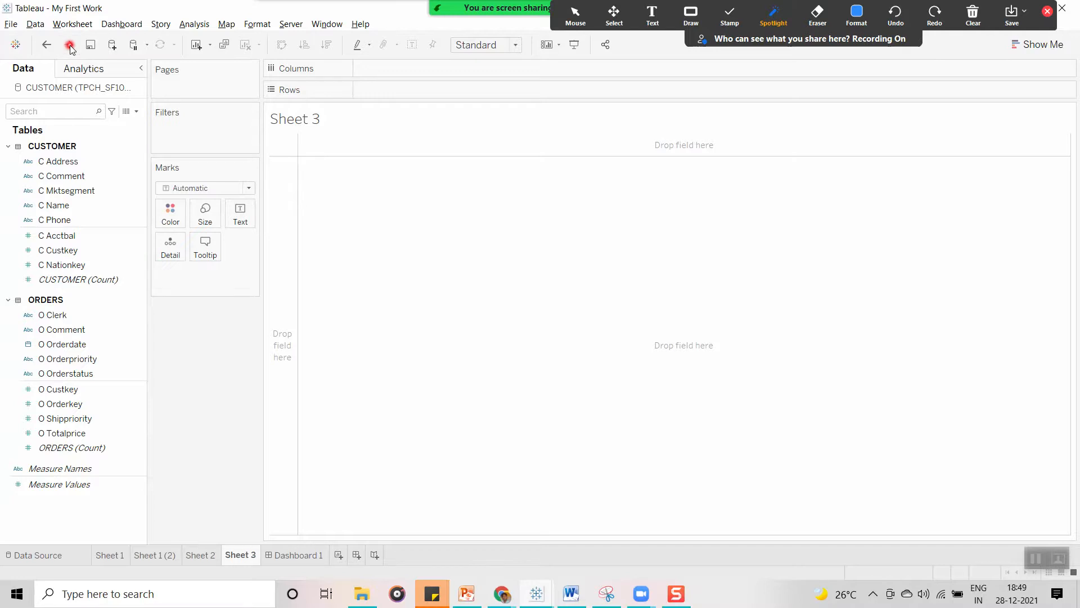
- Check the blank Sheet 1 (2), return to Sheet 1, and move C Mktsegment from Columns to Rows
{"action": "left_click", "coordinate": [143, 559]}
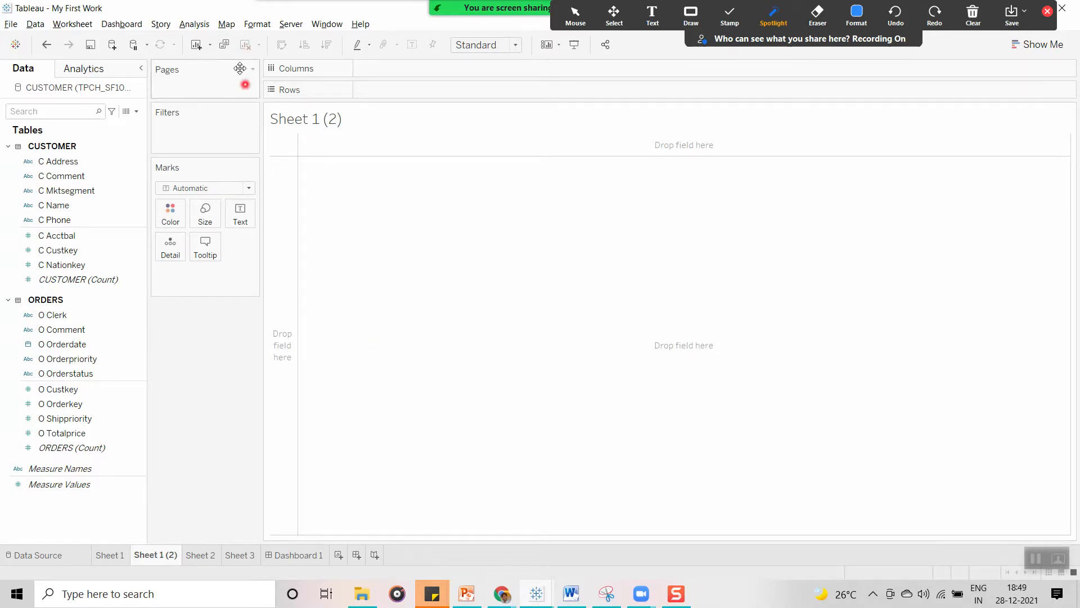
{"action": "left_click", "coordinate": [112, 555]}
{"action": "left_click", "coordinate": [258, 47]}
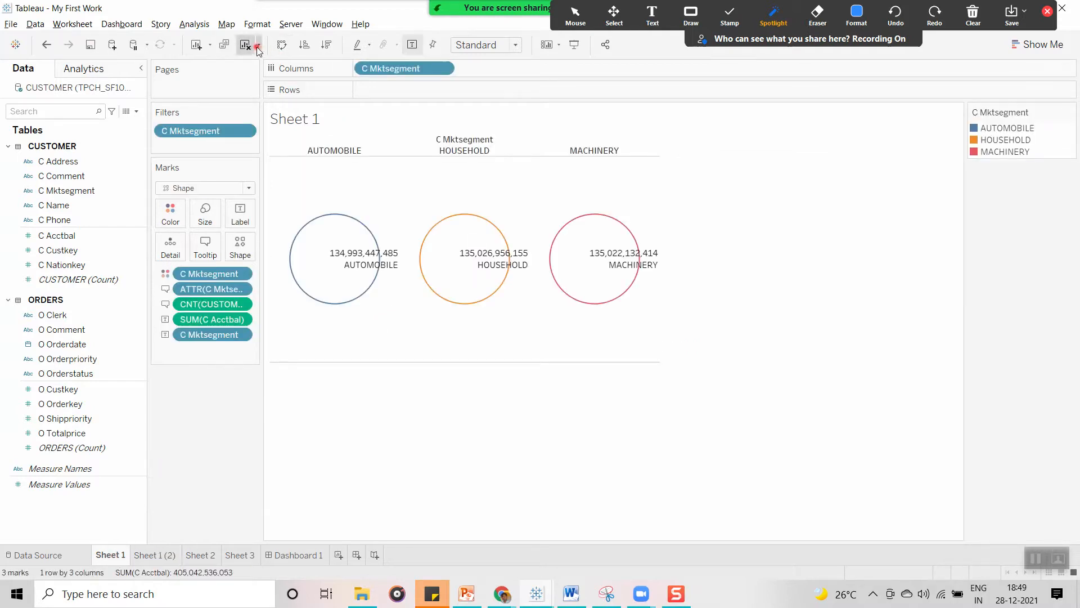
{"action": "left_click", "coordinate": [768, 189]}
{"action": "mouse_move", "coordinate": [387, 73]}
{"action": "left_mouse_down"}
{"action": "mouse_move", "coordinate": [388, 106]}
{"action": "mouse_move", "coordinate": [388, 93]}
{"action": "left_mouse_up"}
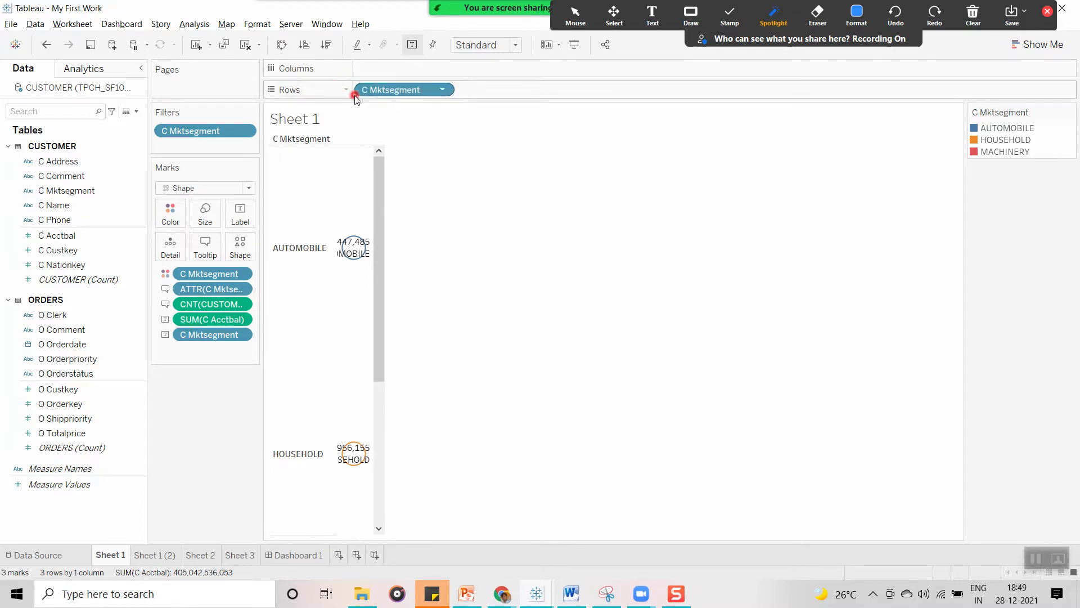
- Swap Sheet 1's rows and columns back and forth several times, ending with C Mktsegment on Rows
{"action": "left_click", "coordinate": [280, 50]}
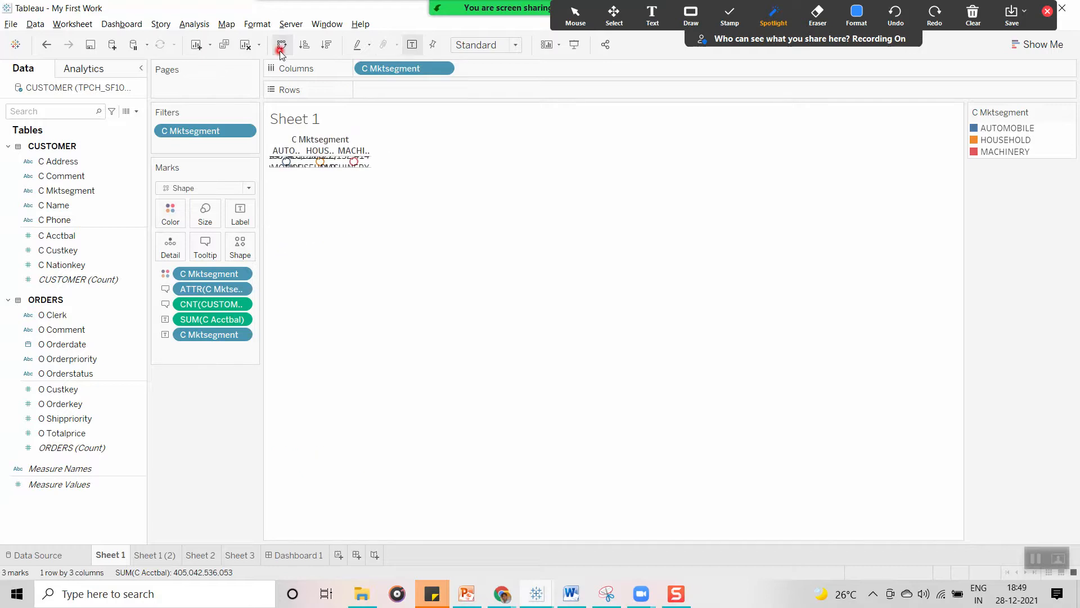
{"action": "left_click", "coordinate": [280, 50]}
{"action": "left_click", "coordinate": [280, 50]}
{"action": "left_click", "coordinate": [280, 50]}
{"action": "left_click", "coordinate": [280, 50]}
{"action": "left_click", "coordinate": [279, 50]}
{"action": "left_click", "coordinate": [280, 50]}
{"action": "left_click", "coordinate": [280, 50]}
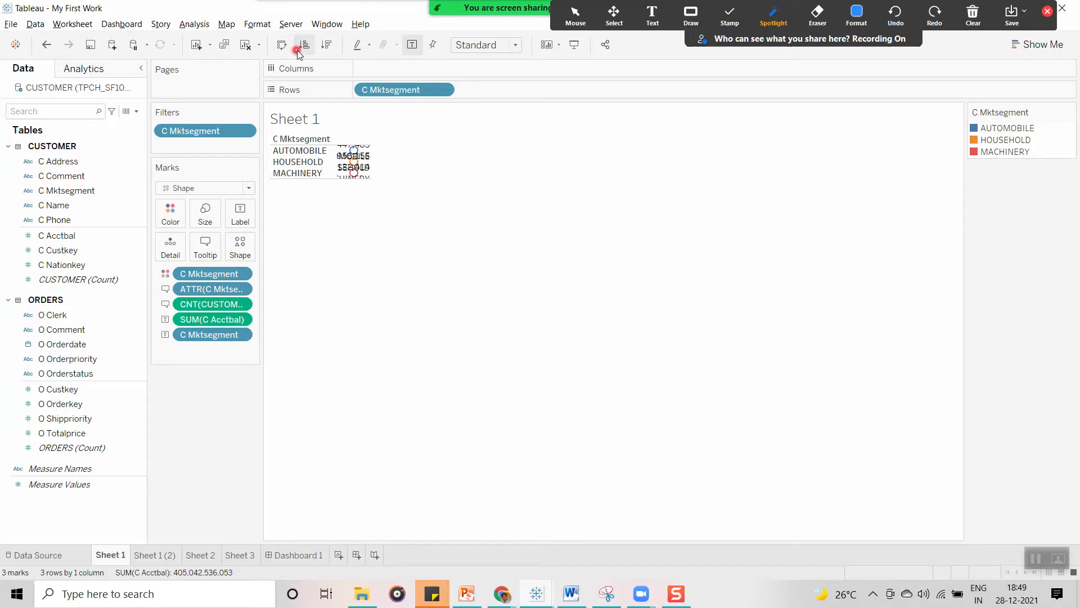
- Alternate Sheet 1's C Mktsegment sort between ascending and descending, leaving it sorted descending
{"action": "left_click", "coordinate": [305, 48]}
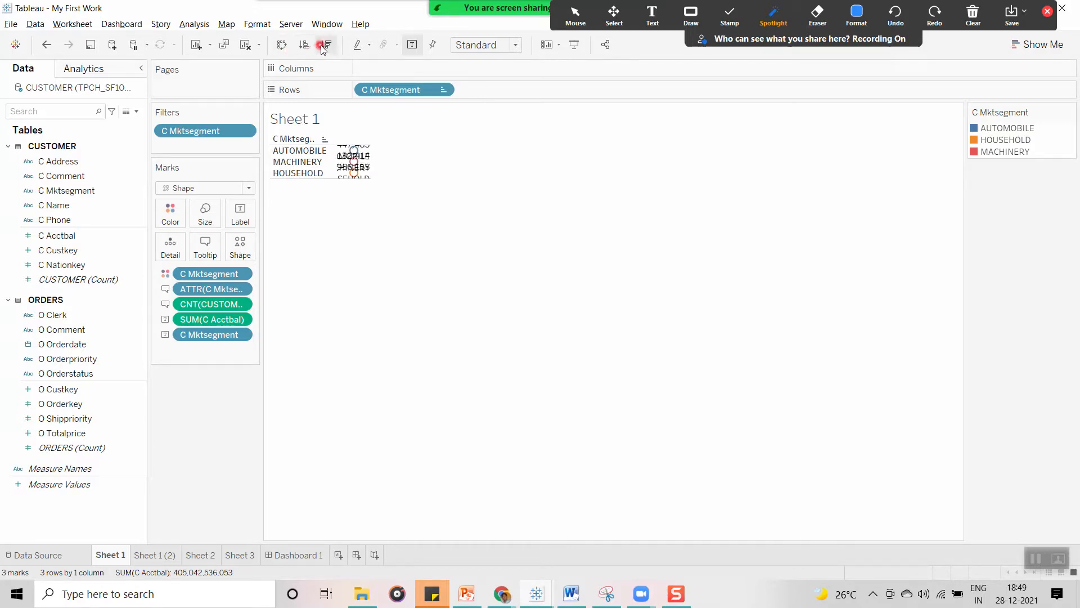
{"action": "left_click", "coordinate": [324, 47]}
{"action": "left_click", "coordinate": [304, 47]}
{"action": "left_click", "coordinate": [326, 48]}
{"action": "left_click", "coordinate": [303, 50]}
{"action": "left_click", "coordinate": [325, 51]}
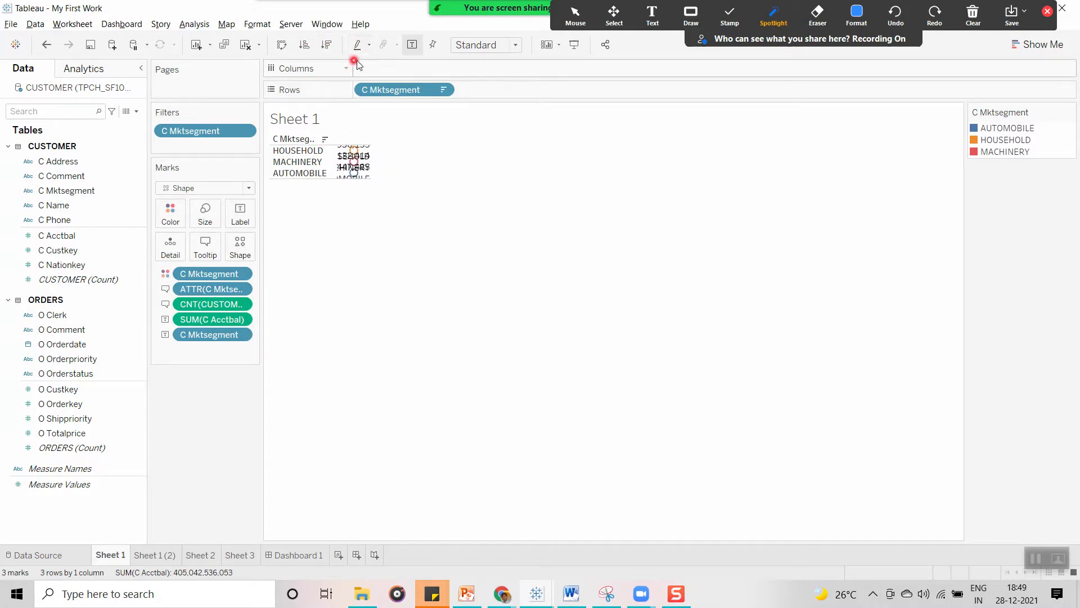
- Try the Fit Width and Fit Height options on Sheet 1, and finish with the fit set to Entire View
{"action": "left_click", "coordinate": [510, 50]}
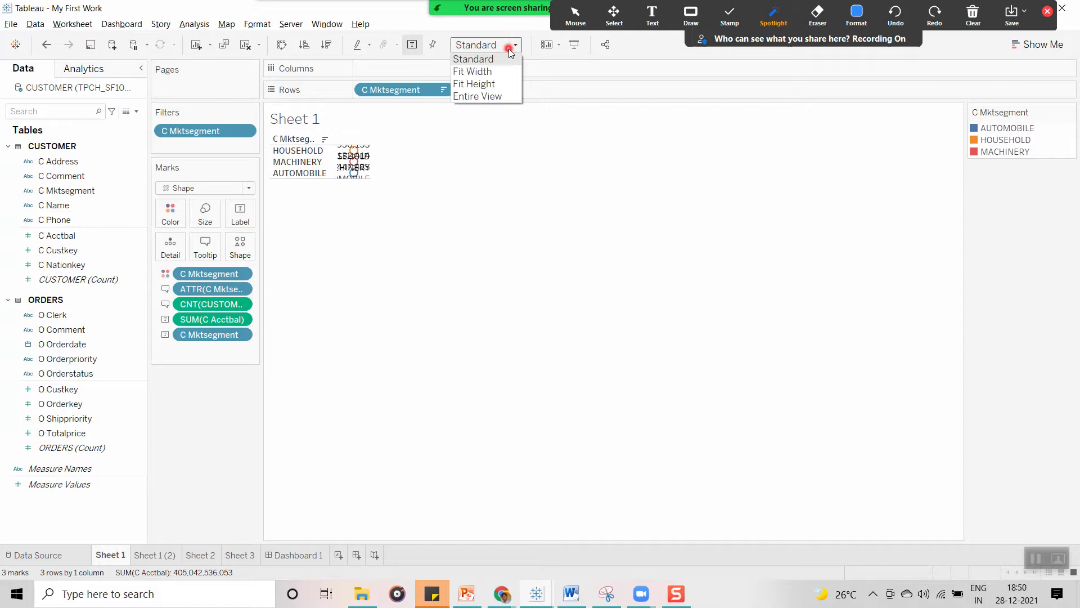
{"action": "left_click", "coordinate": [497, 71]}
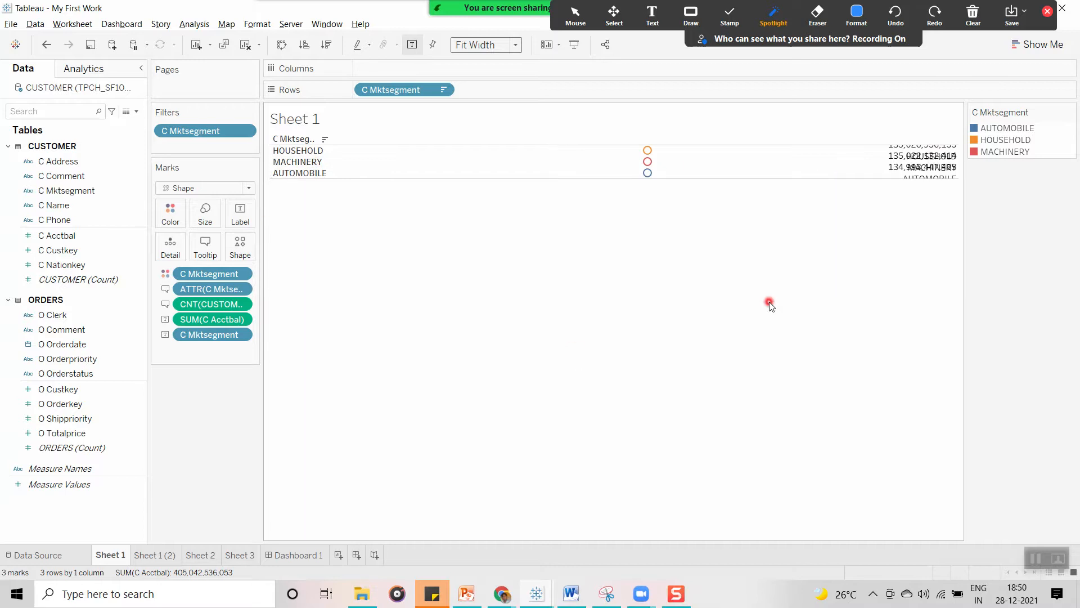
{"action": "left_click", "coordinate": [516, 44]}
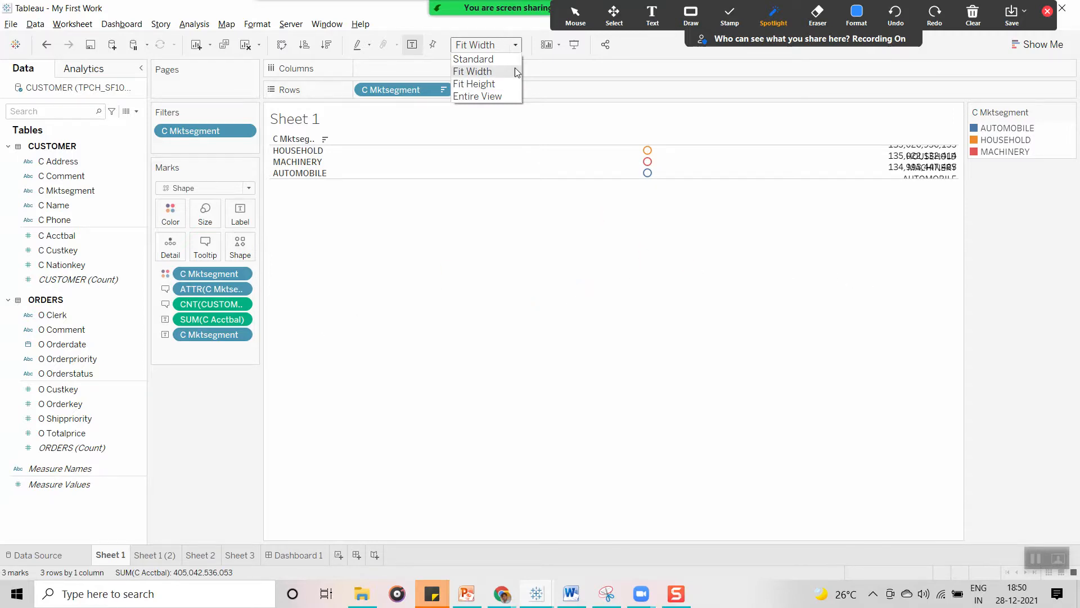
{"action": "left_click", "coordinate": [505, 84]}
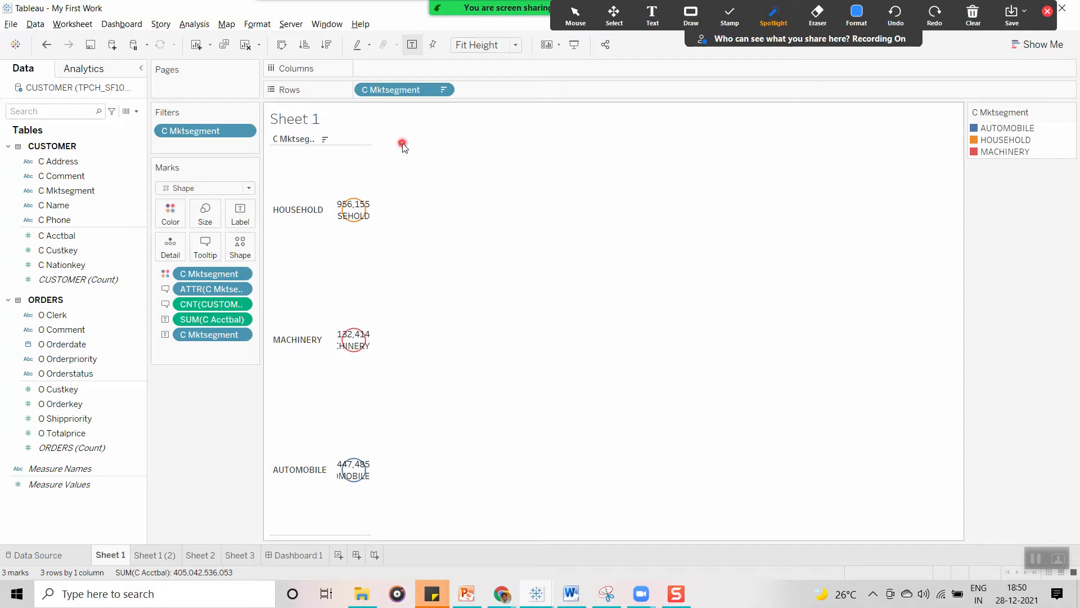
{"action": "left_click", "coordinate": [510, 46]}
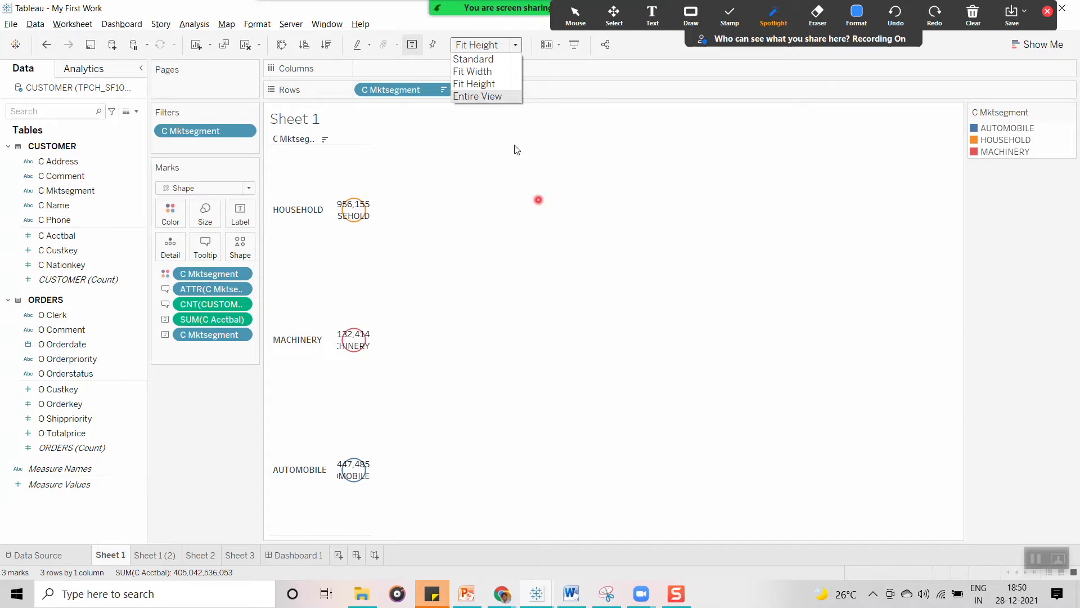
{"action": "left_click", "coordinate": [489, 96]}
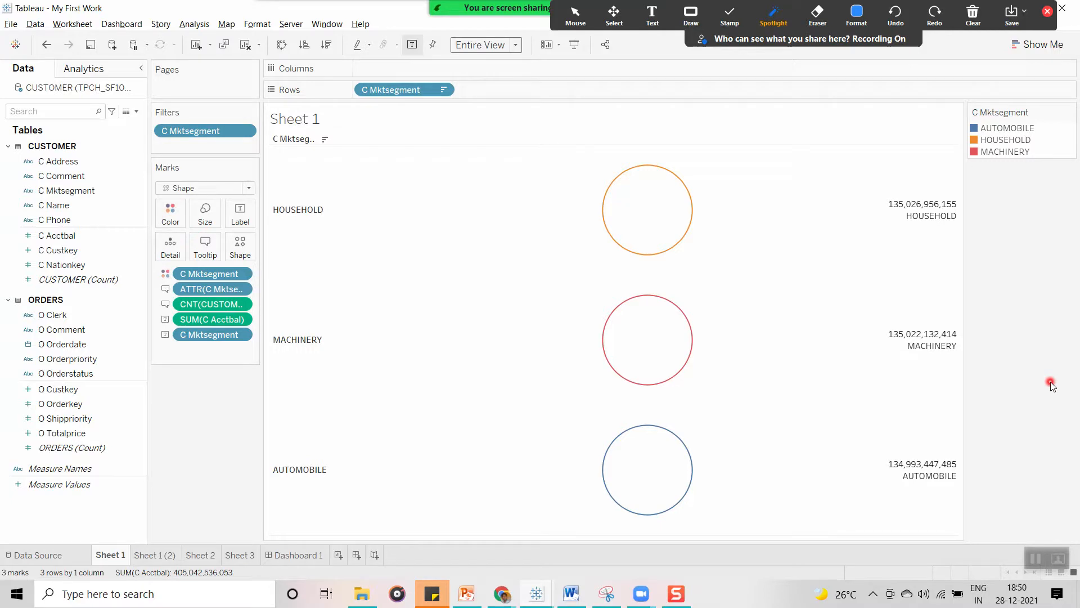
{"action": "mouse_move", "coordinate": [682, 211]}
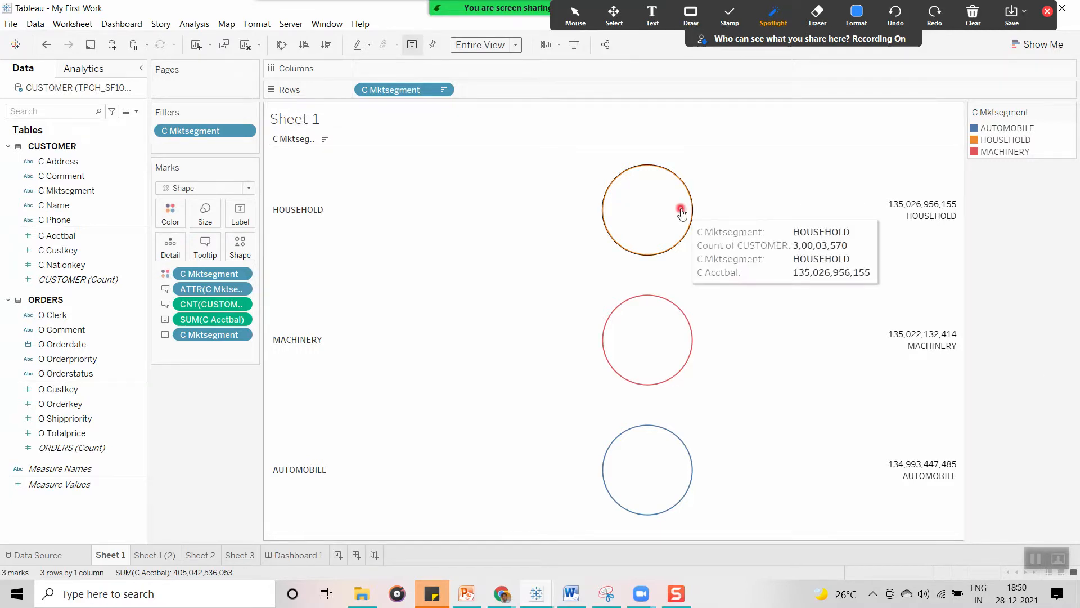
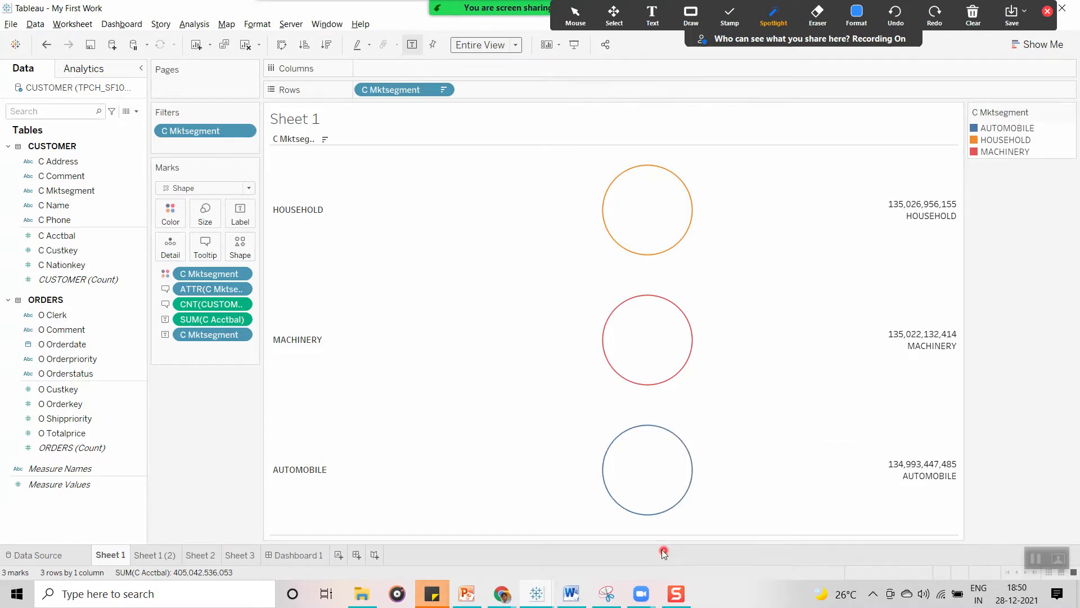
- Switch to PowerPoint's Tableau Workspace slide to check the View label, and return to Tableau to examine Sheet 1's view area
{"action": "mouse_move", "coordinate": [502, 592]}
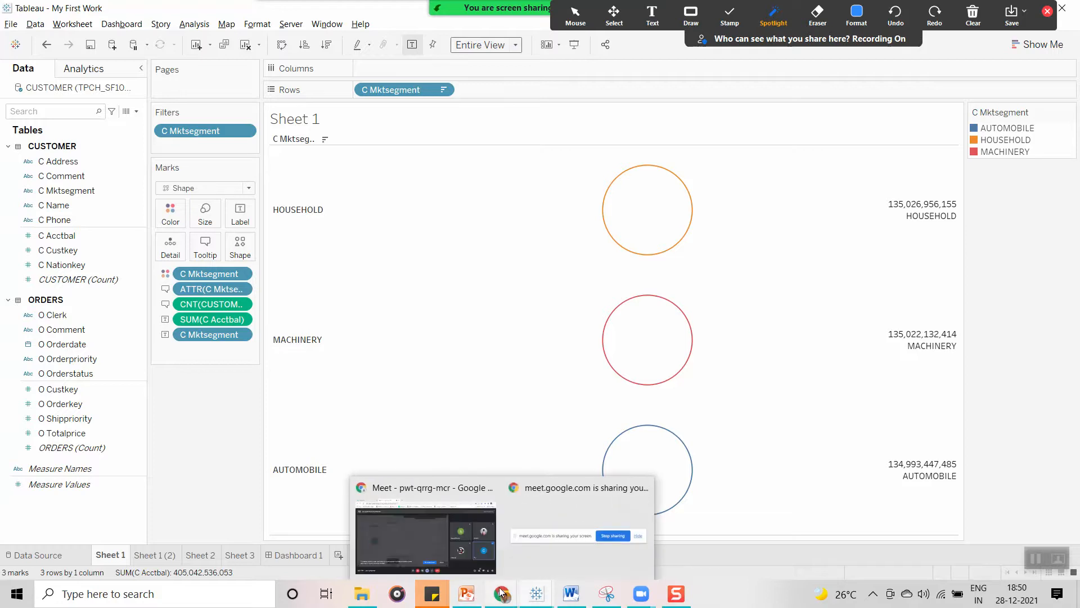
{"action": "mouse_move", "coordinate": [468, 593]}
{"action": "left_click", "coordinate": [491, 525]}
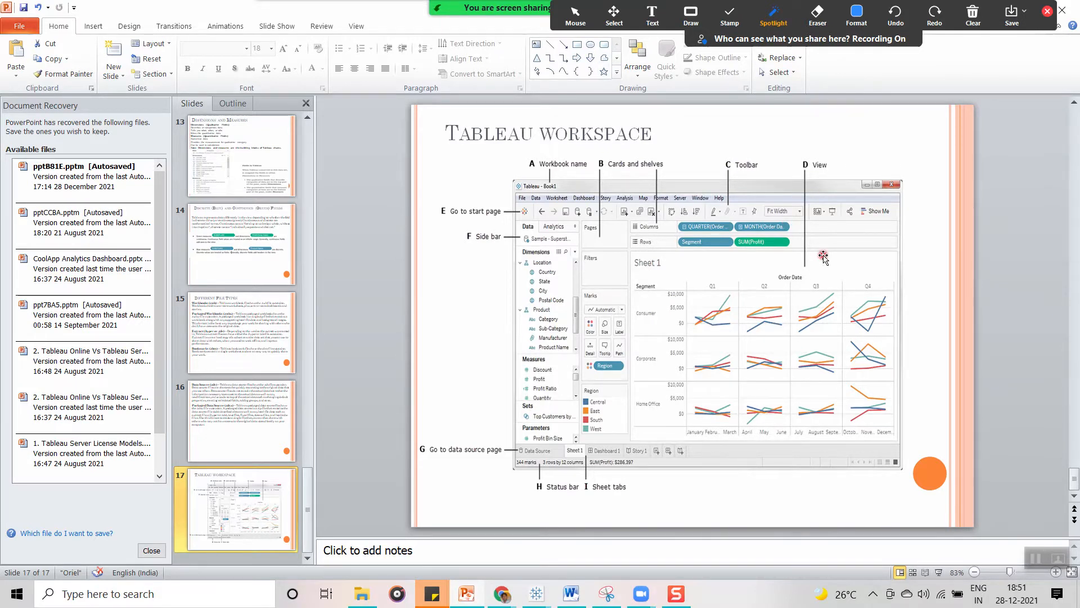
{"action": "key", "text": "alt+Tab"}
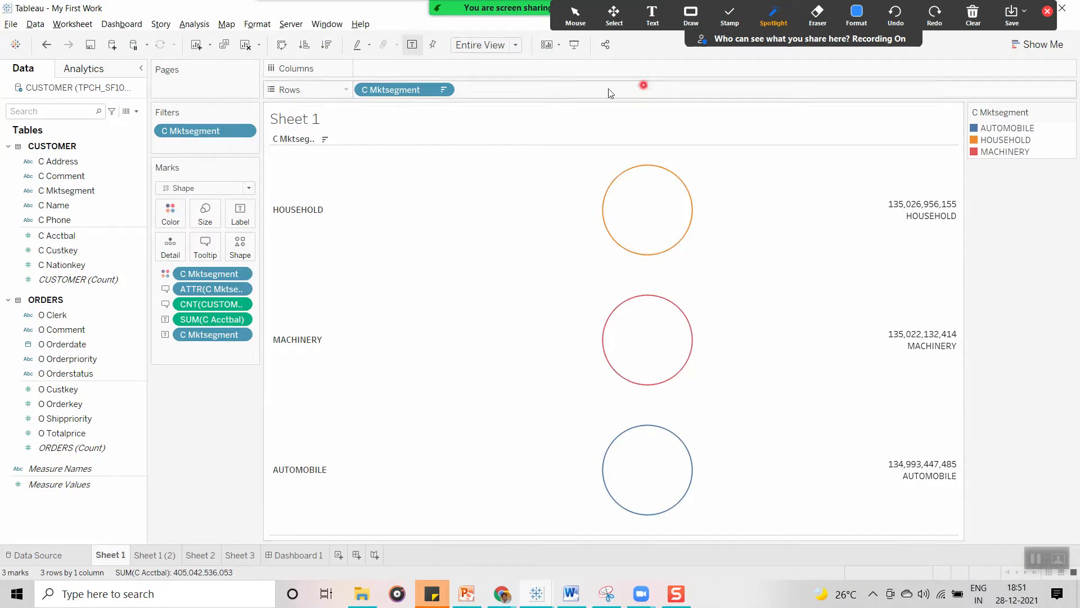
{"action": "mouse_move", "coordinate": [608, 248]}
- Check the slide's Go to start page label in PowerPoint, then toggle between Tableau's start page and Sheet 1 twice
{"action": "key", "text": "alt+Tab"}
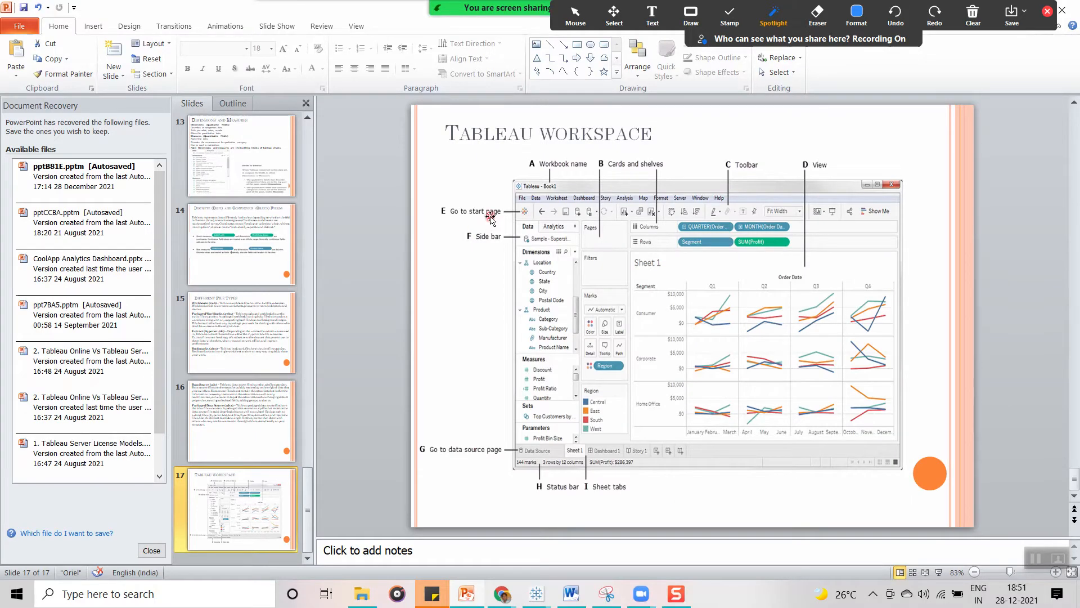
{"action": "key", "text": "alt+Tab"}
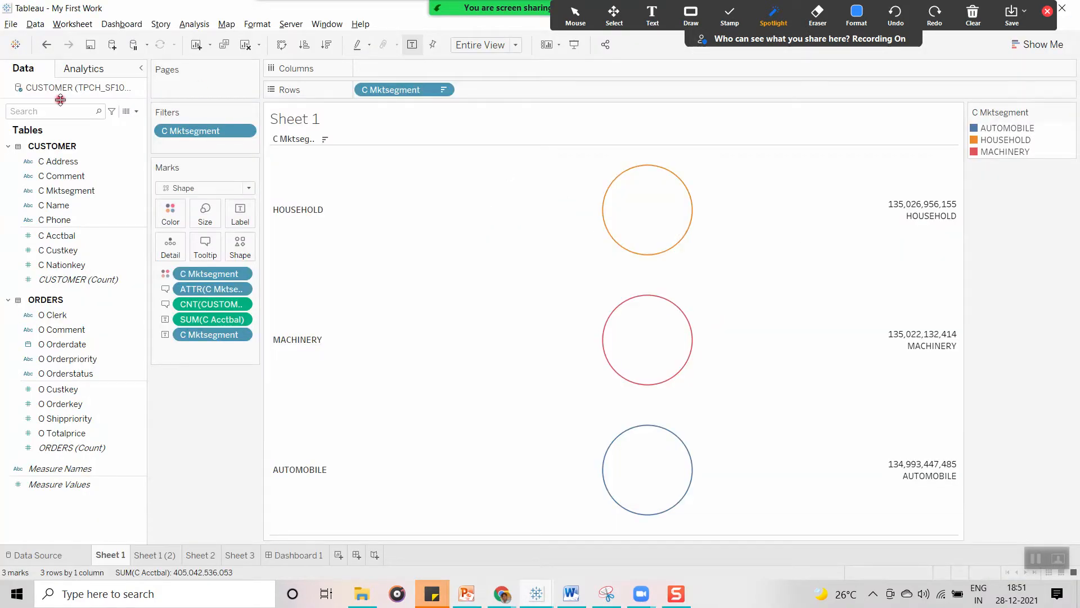
{"action": "left_click", "coordinate": [18, 51]}
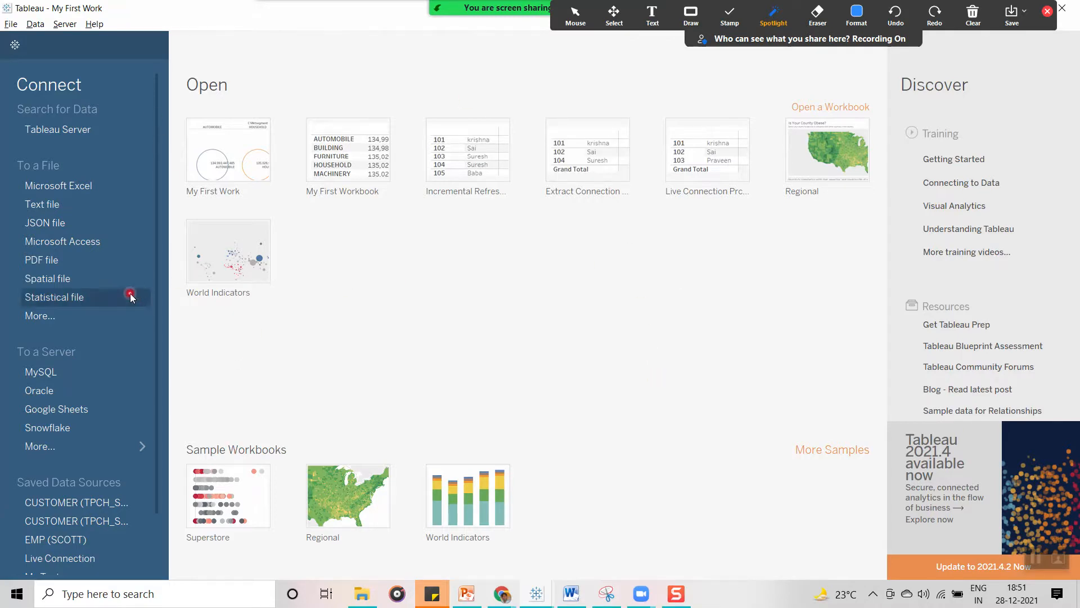
{"action": "left_click", "coordinate": [15, 47]}
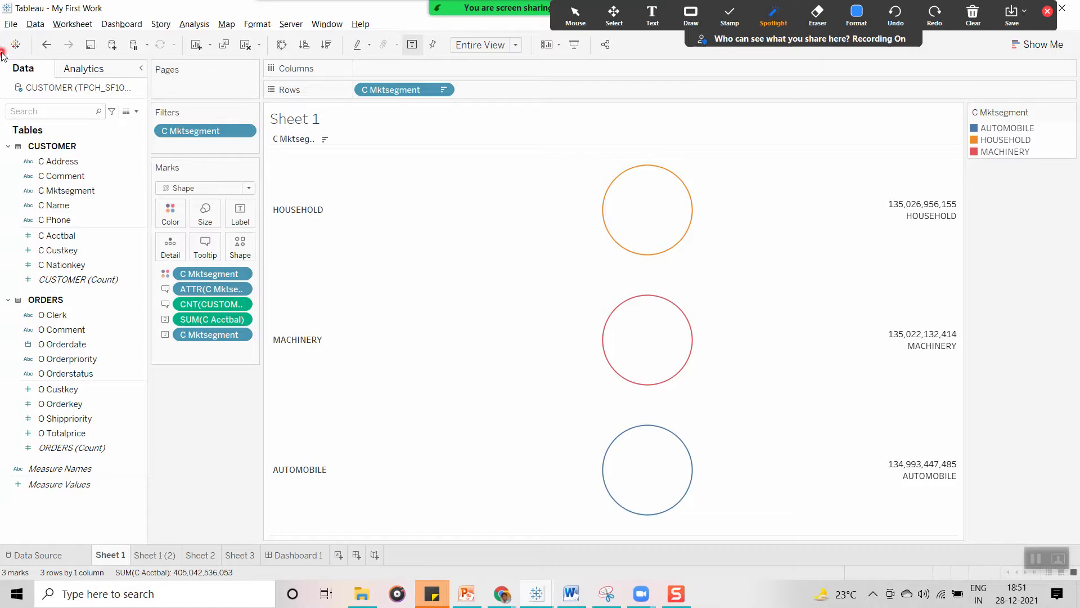
{"action": "left_click", "coordinate": [15, 47]}
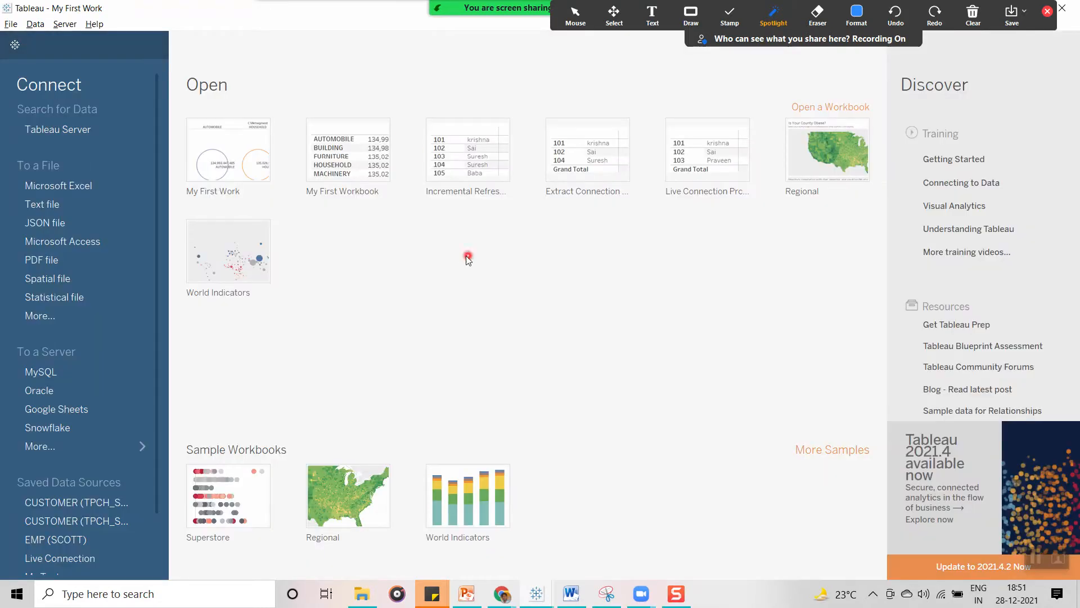
{"action": "left_click", "coordinate": [14, 47]}
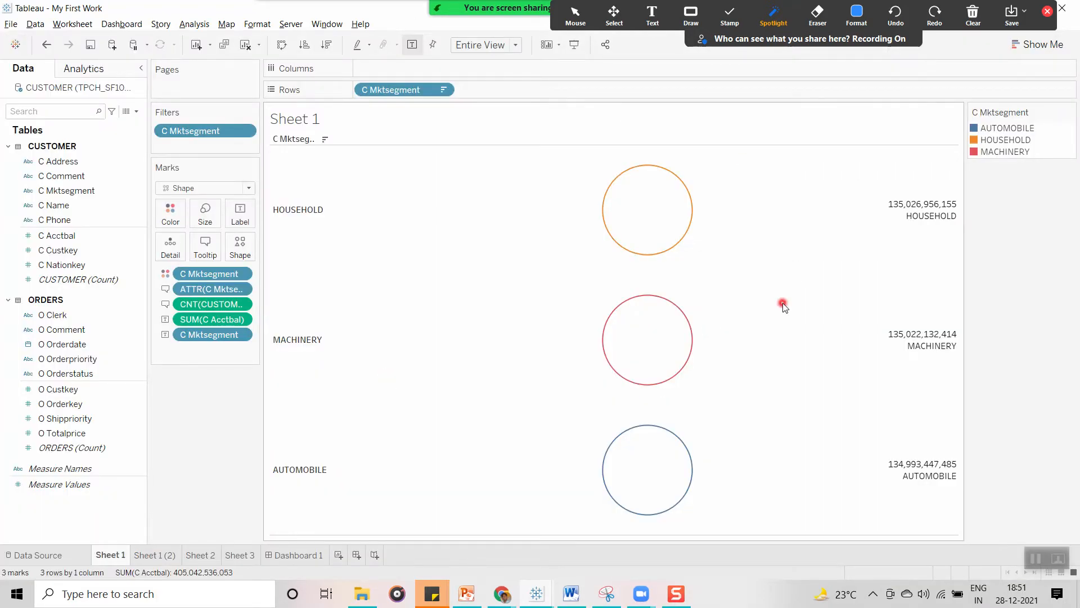
- Check the Side bar label on the PowerPoint slide and examine the Data and Analytics panes in Tableau, ending on Data
{"action": "key", "text": "alt+Tab"}
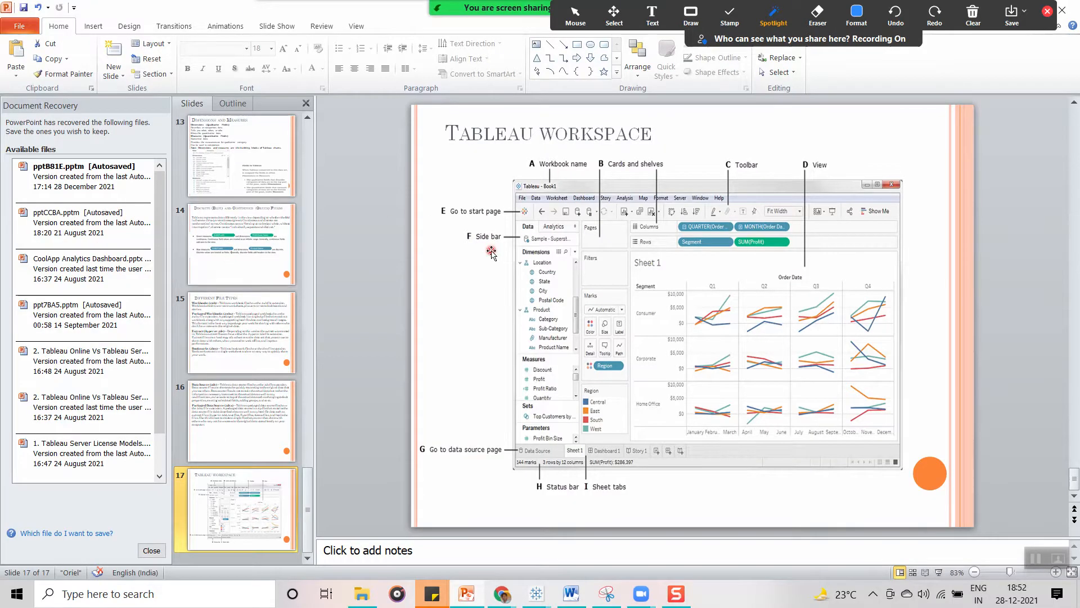
{"action": "key", "text": "alt+Tab"}
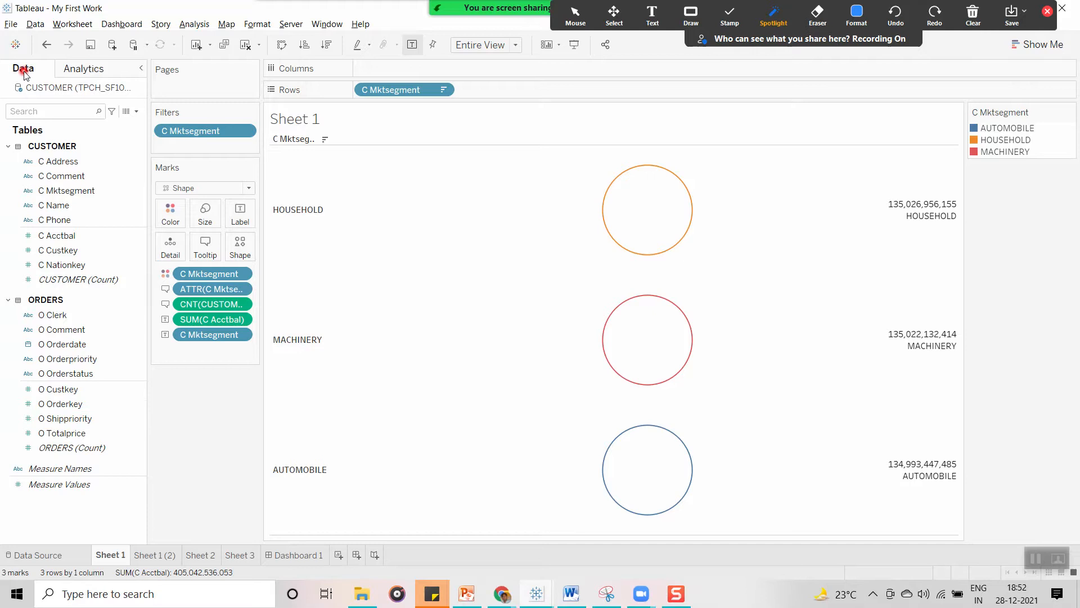
{"action": "left_click", "coordinate": [112, 74]}
{"action": "left_click", "coordinate": [24, 70]}
{"action": "left_click", "coordinate": [46, 483]}
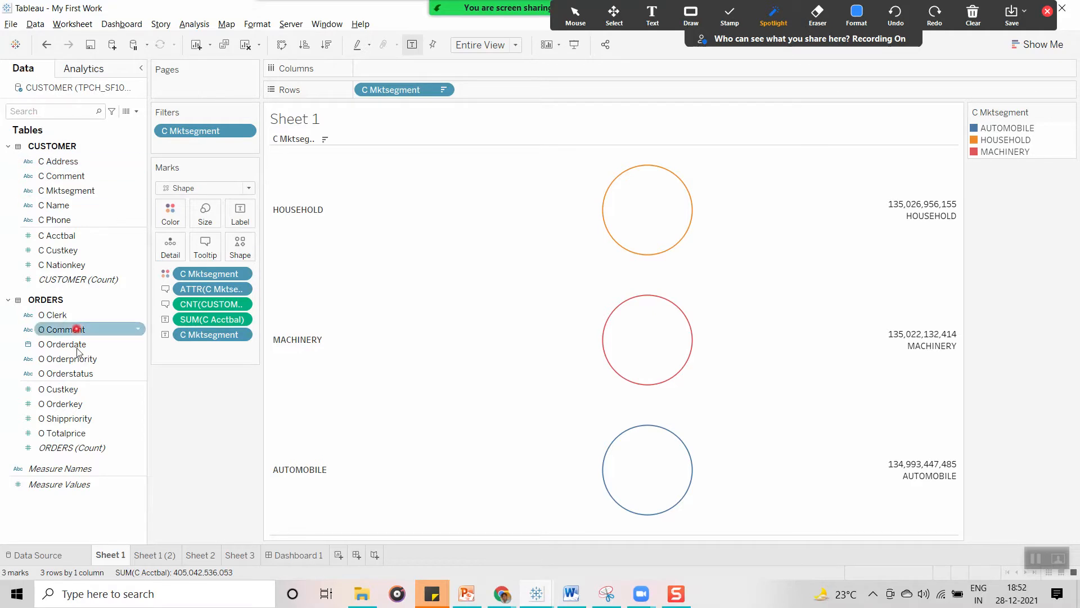
{"action": "left_click", "coordinate": [90, 73]}
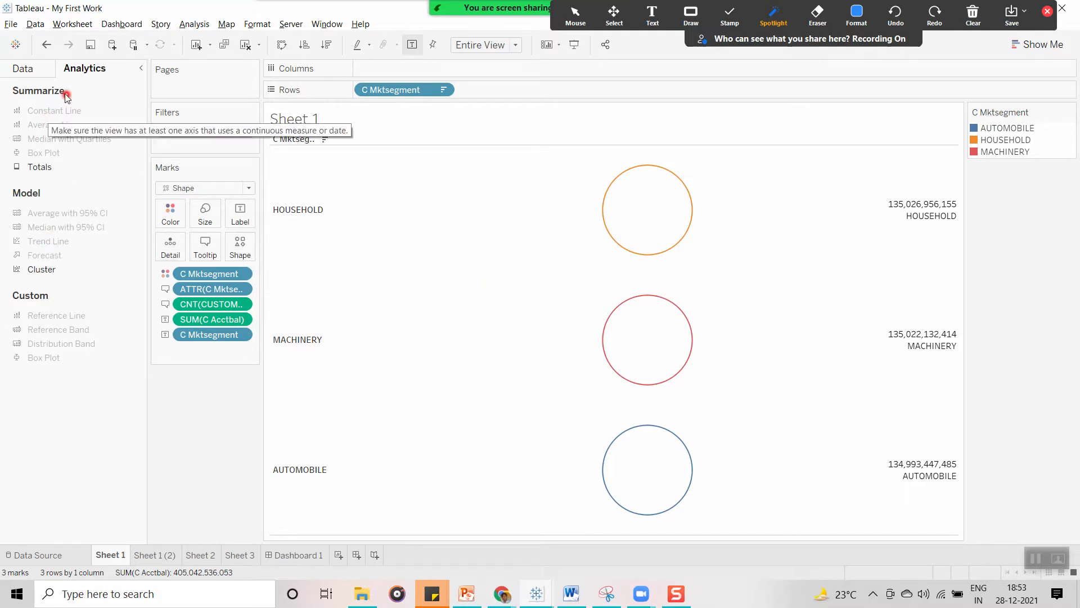
{"action": "left_click", "coordinate": [24, 70]}
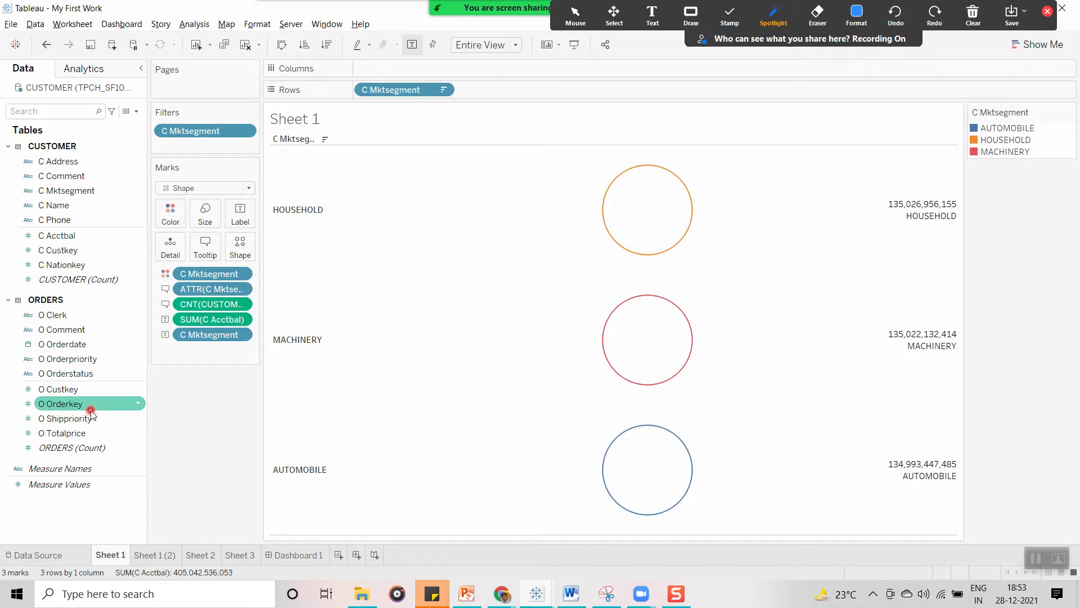
- Check the slide's Go to data source page label in PowerPoint and open the Data Source page in Tableau
{"action": "key", "text": "alt+Tab"}
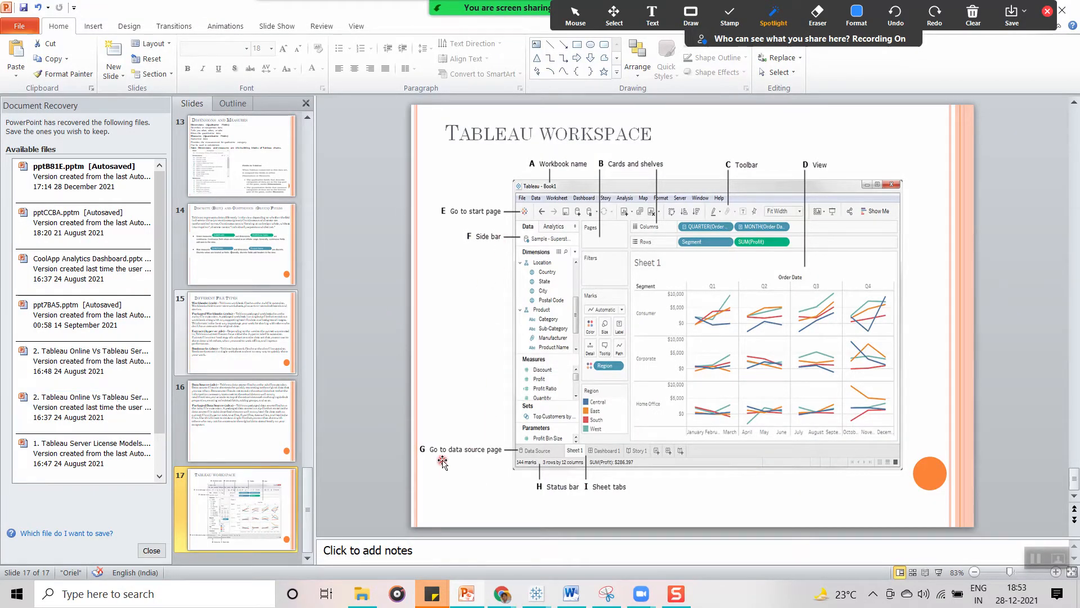
{"action": "key", "text": "alt+Tab"}
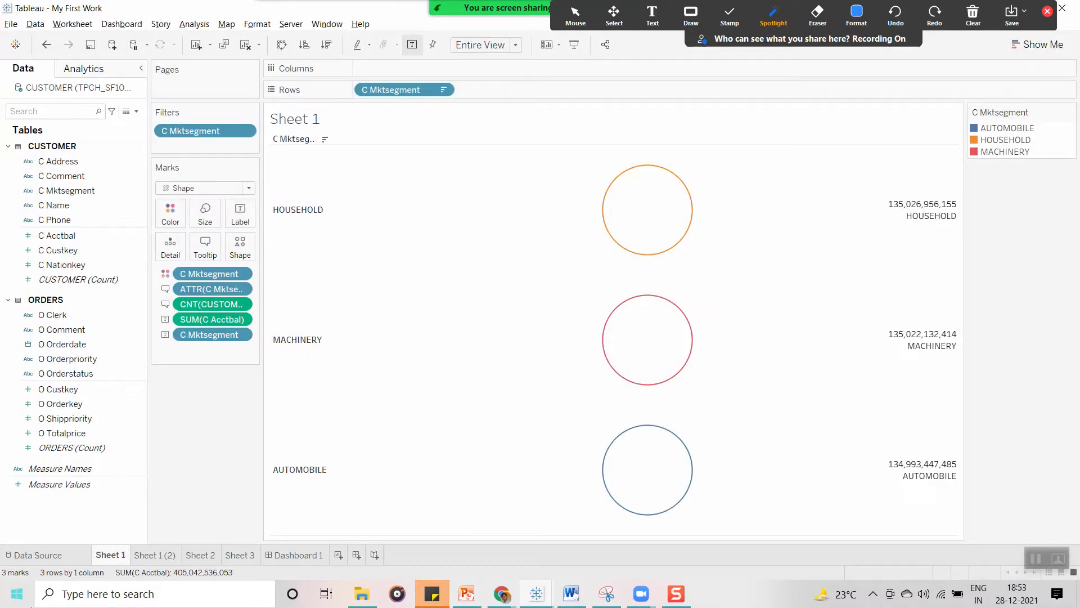
{"action": "left_click", "coordinate": [36, 556]}
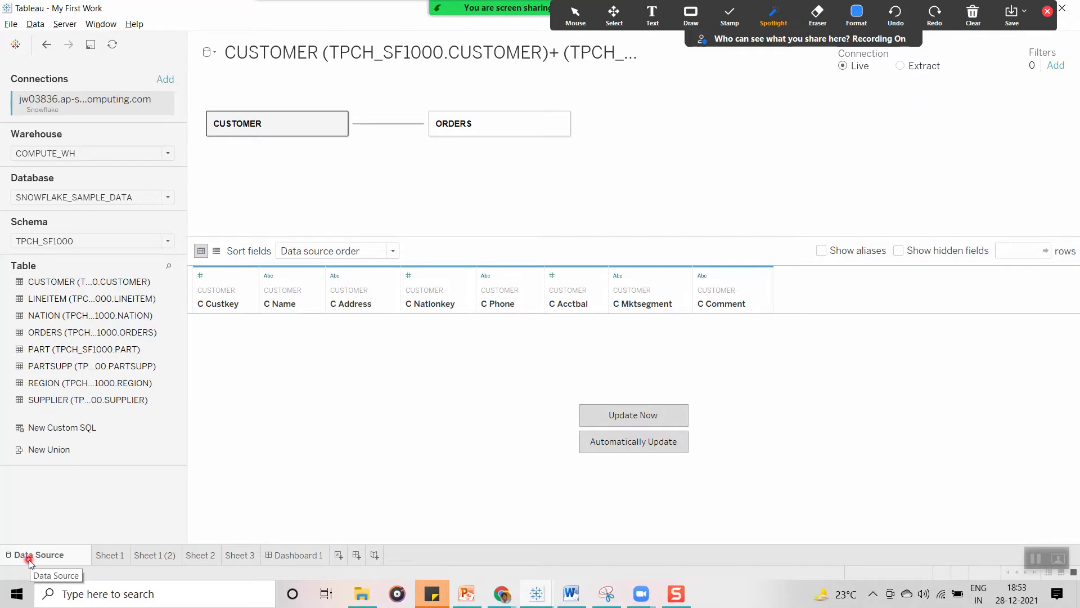
- Check the slide's Sheet tabs label, return to Tableau's Sheet 1 to examine its sheet tabs, and switch back to the PowerPoint slide
{"action": "key", "text": "alt+Tab"}
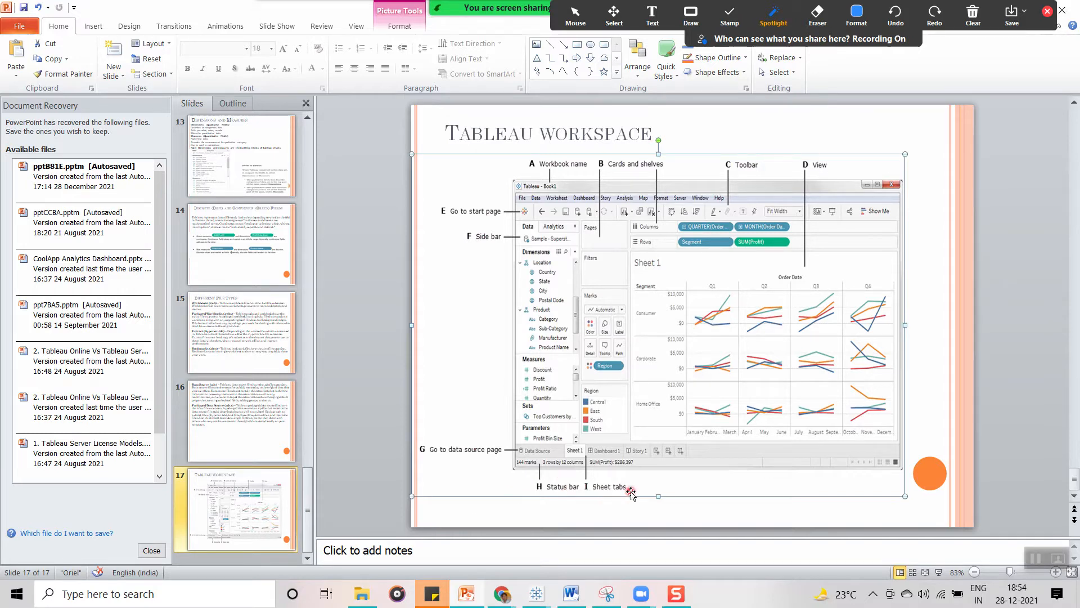
{"action": "key", "text": "alt+Tab"}
{"action": "left_click", "coordinate": [109, 556]}
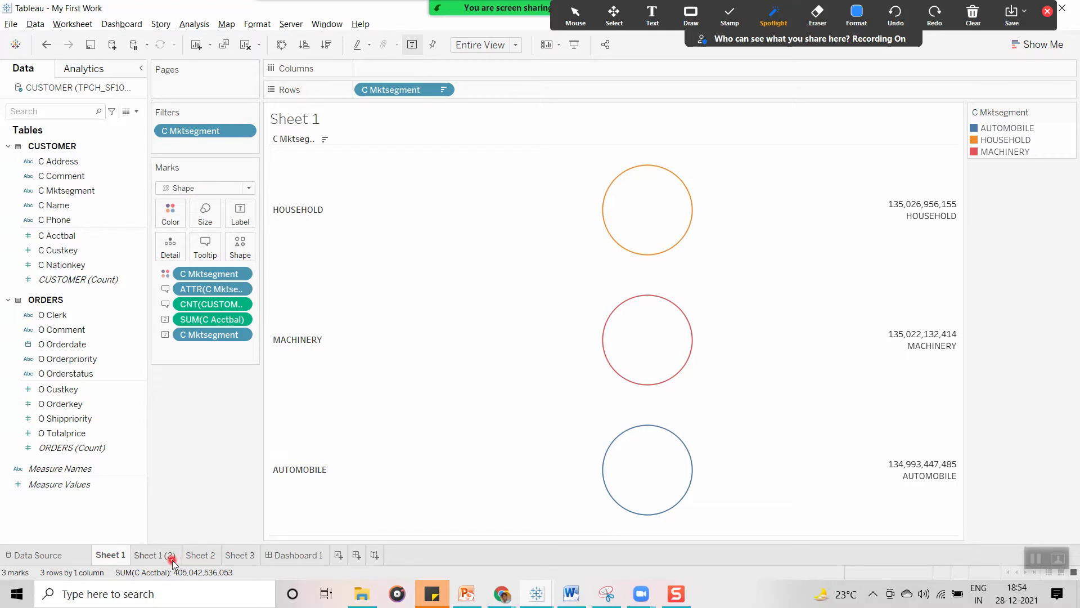
{"action": "mouse_move", "coordinate": [122, 561]}
{"action": "key", "text": "alt+Tab"}
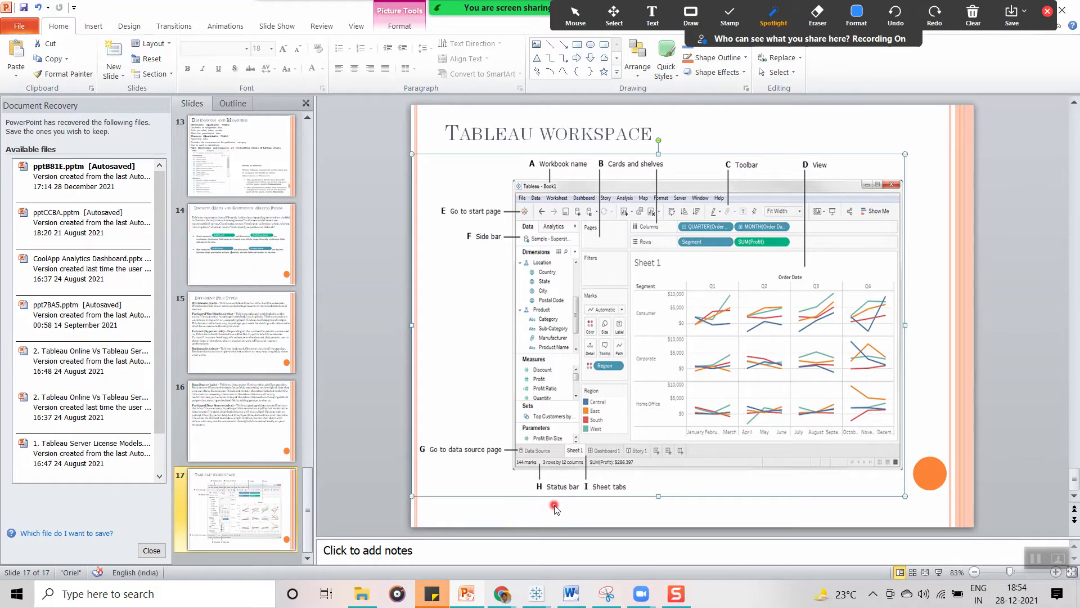
- Switch to Tableau and add the HOUSEHOLD, MACHINERY and AUTOMOBILE circles to one selection while examining the status bar
{"action": "key", "text": "alt+Tab"}
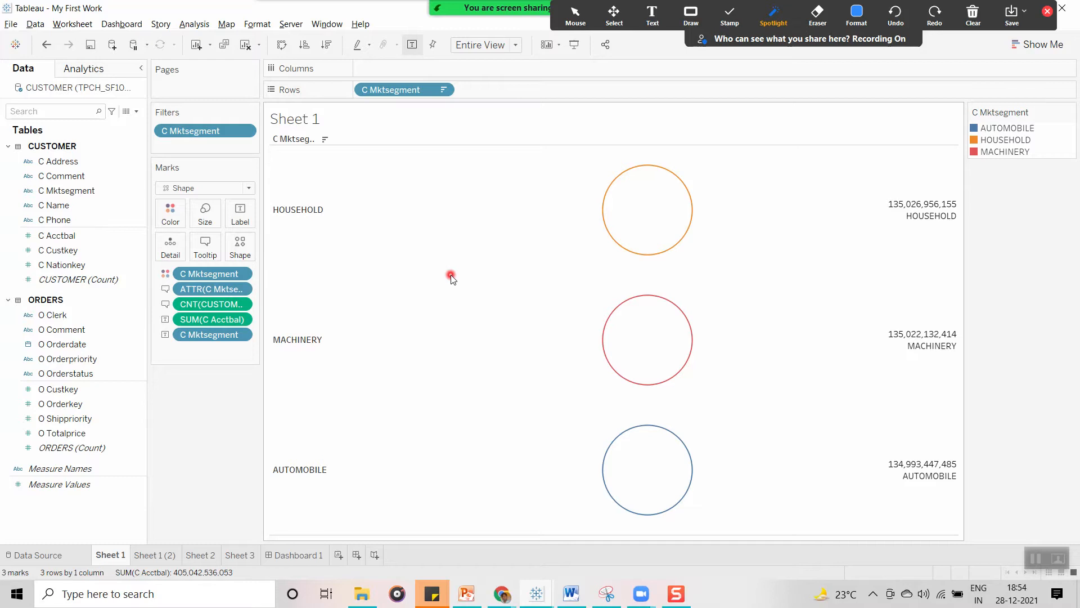
{"action": "mouse_move", "coordinate": [674, 192]}
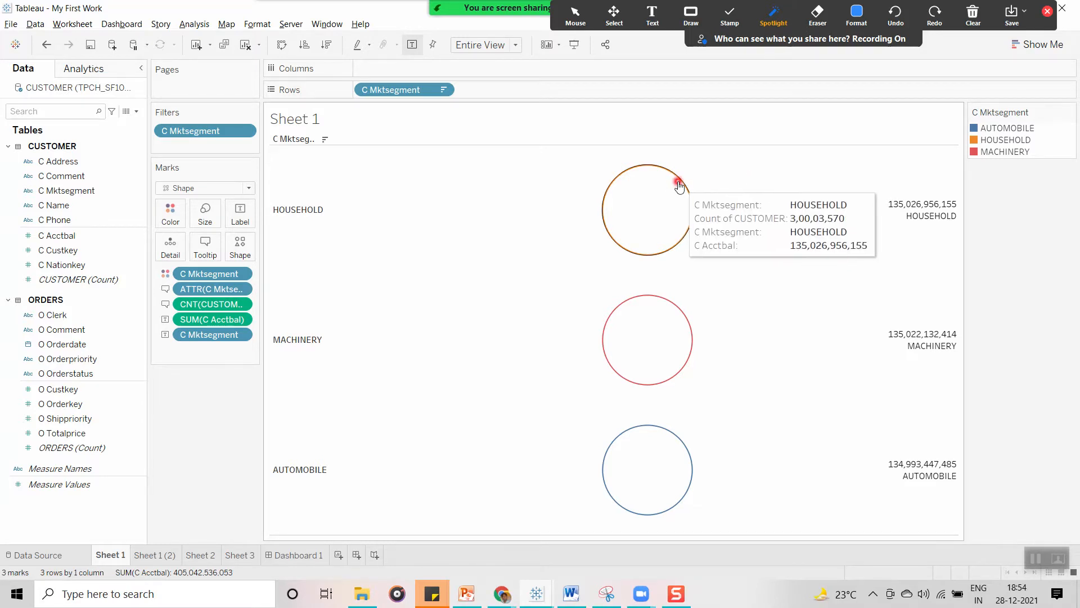
{"action": "left_click", "coordinate": [679, 186]}
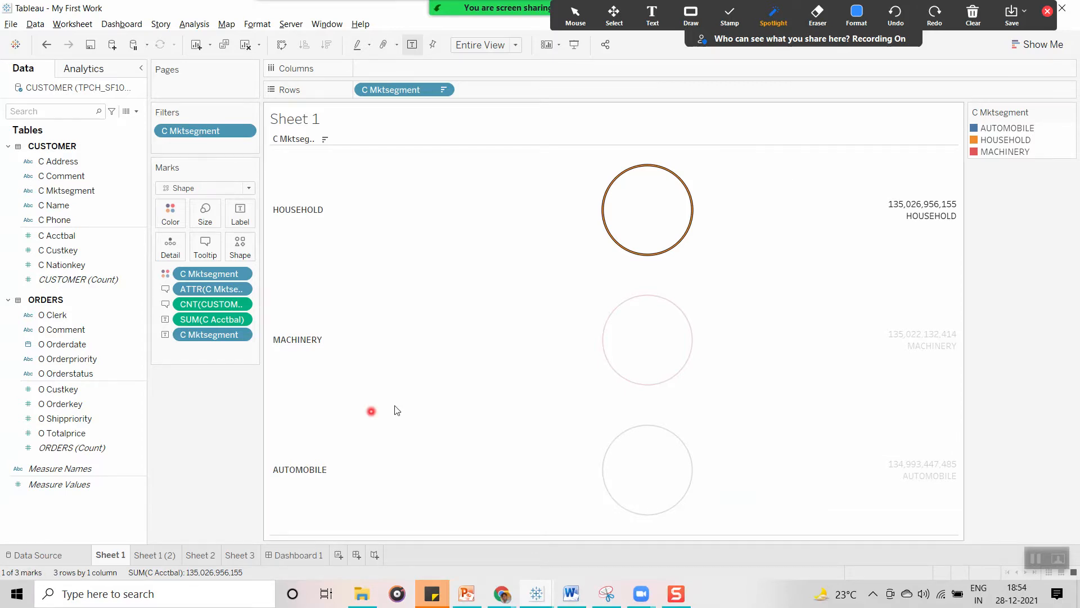
{"action": "left_click", "coordinate": [687, 317], "text": "ctrl"}
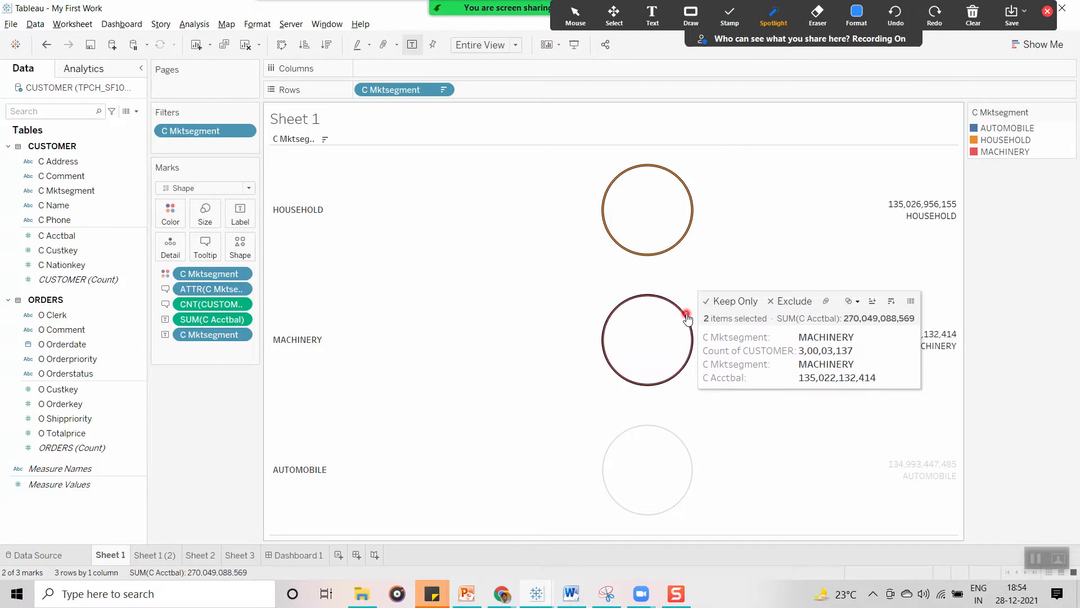
{"action": "left_click", "coordinate": [685, 449], "text": "ctrl"}
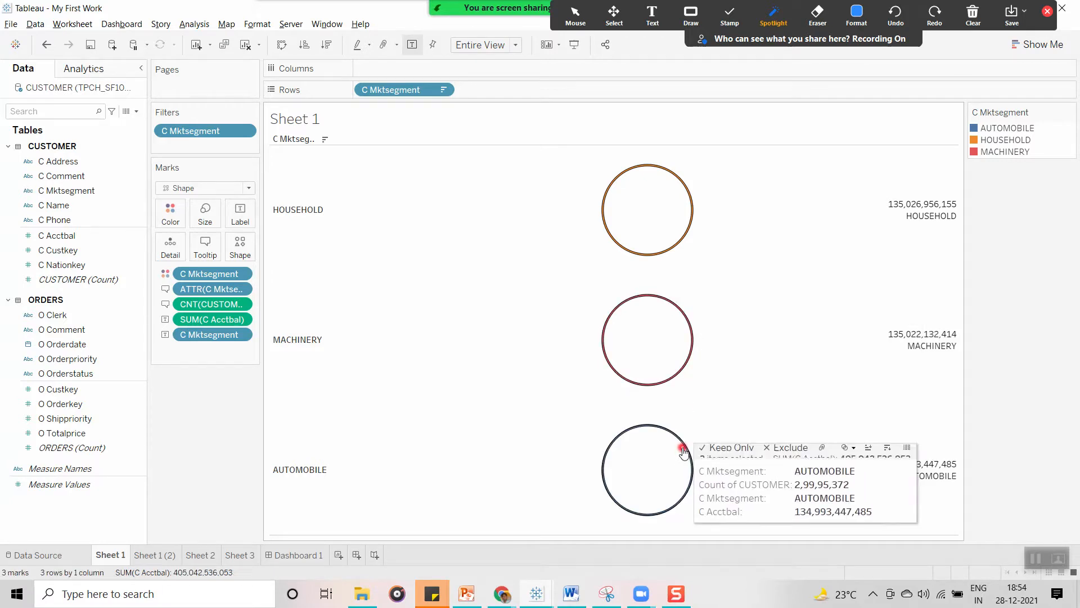
- Check the status bar with the HOUSEHOLD row header selected, and with MACHINERY and AUTOMOBILE selected together, ending with the selection cleared
{"action": "left_click", "coordinate": [296, 341]}
{"action": "left_click", "coordinate": [312, 241]}
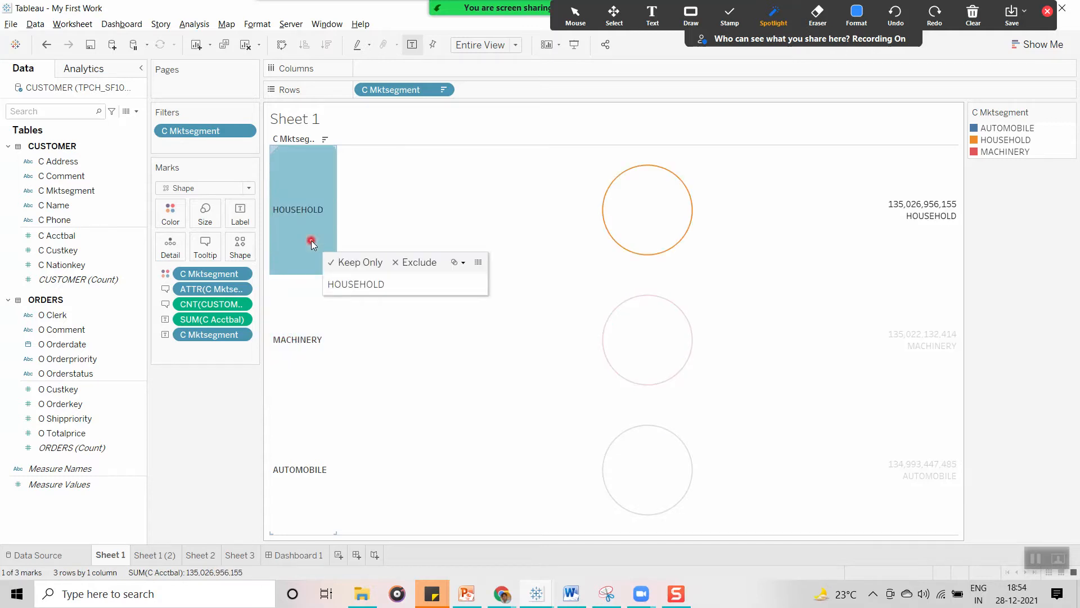
{"action": "left_click", "coordinate": [308, 326]}
{"action": "left_click", "coordinate": [311, 447], "text": "ctrl"}
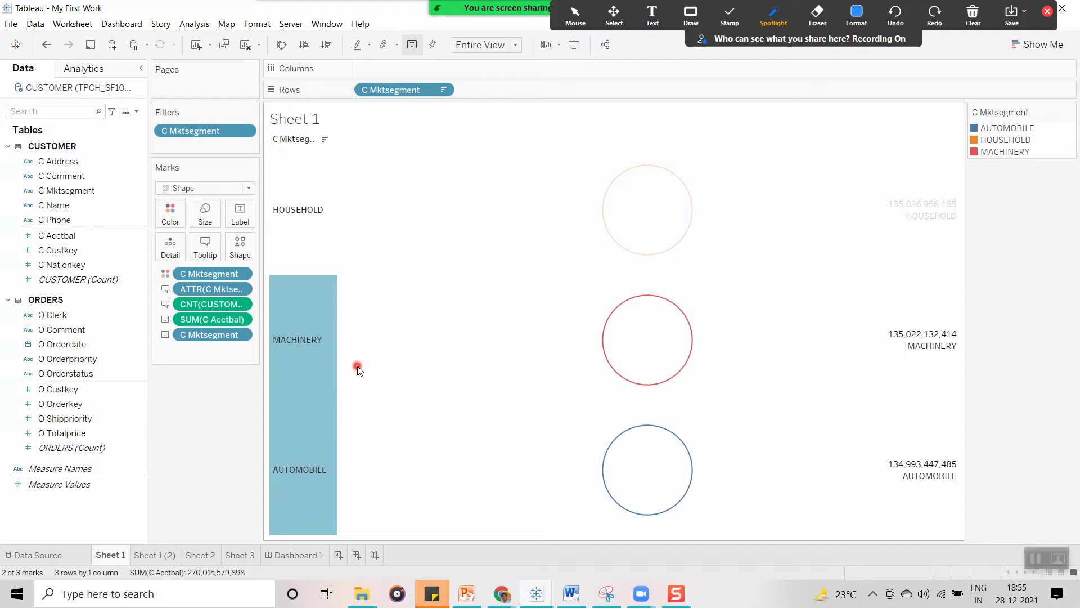
{"action": "left_click", "coordinate": [450, 373]}
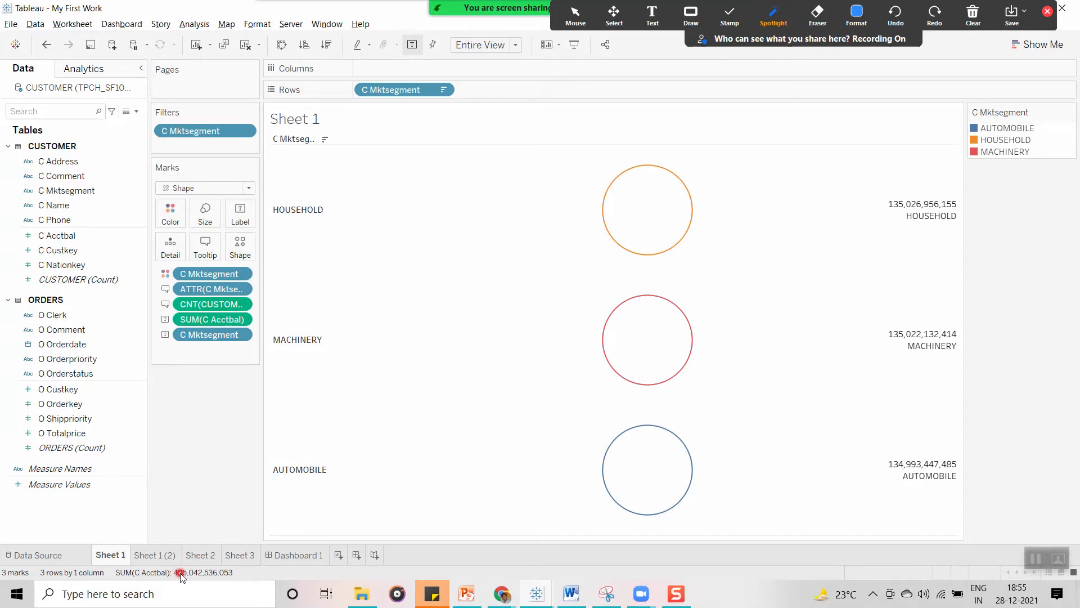
- Alternate between the PowerPoint workspace slide and Tableau's Sheet 1 to compare the labelled areas, ending in Tableau
{"action": "key", "text": "alt+Tab"}
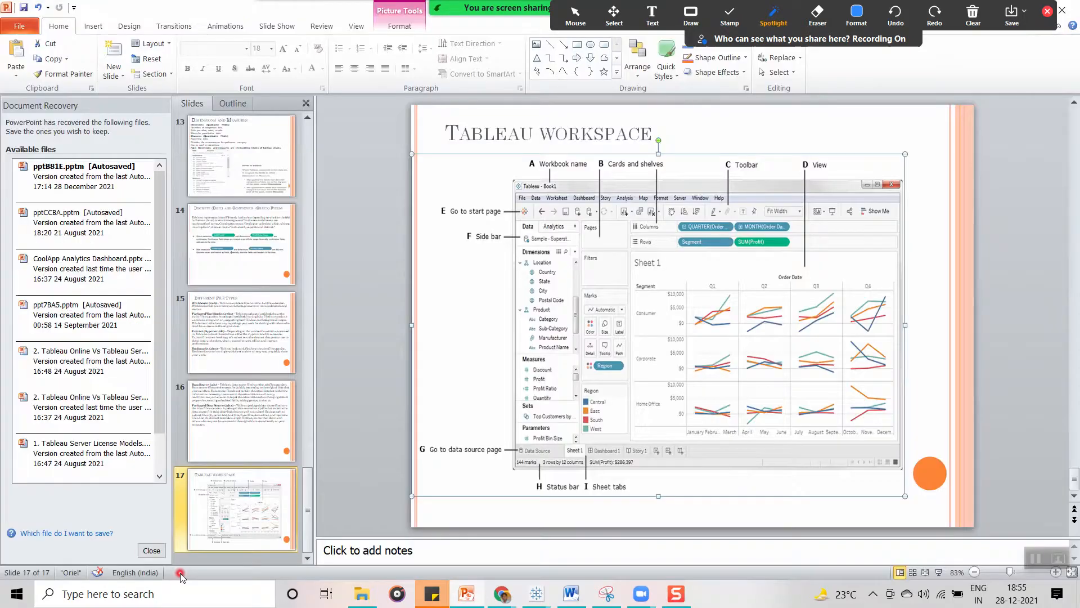
{"action": "key", "text": "alt+Tab"}
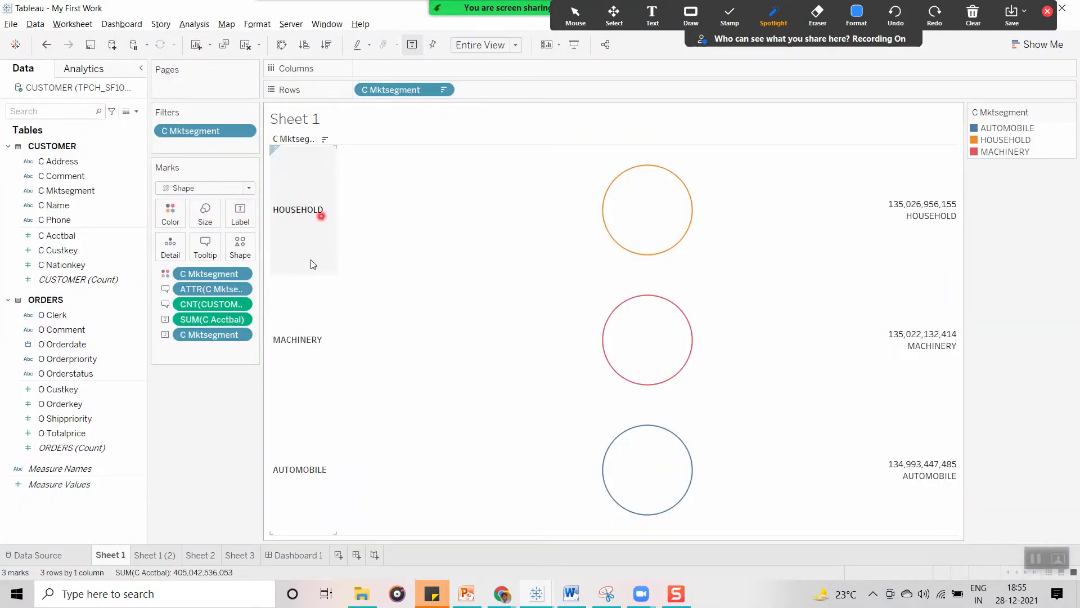
{"action": "left_click", "coordinate": [973, 16]}
{"action": "left_click", "coordinate": [1038, 41]}
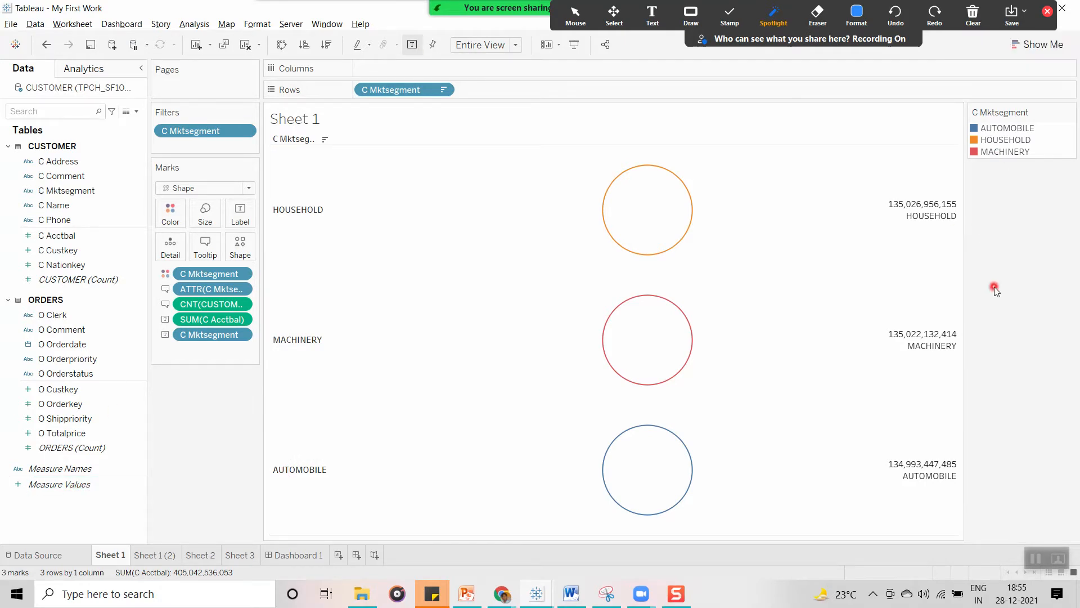
{"action": "key", "text": "alt+Tab"}
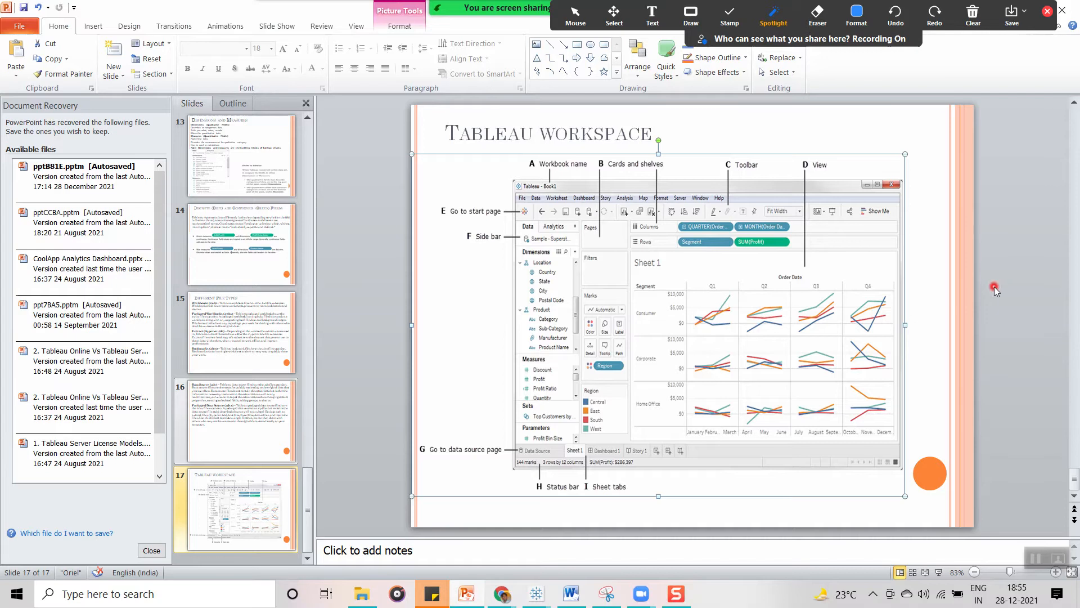
{"action": "key", "text": "alt+Tab"}
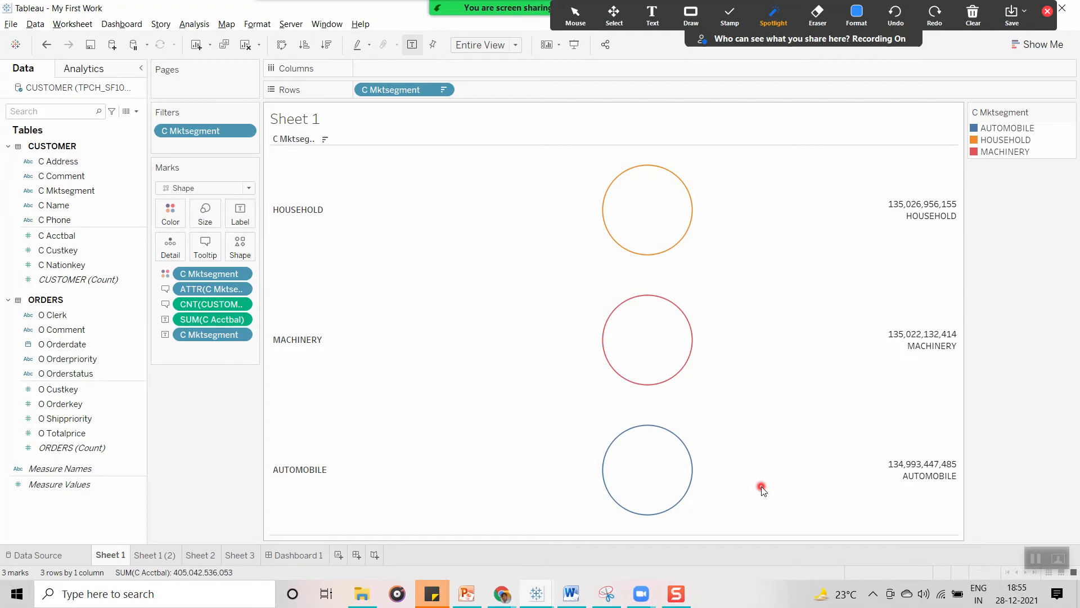
- Open Show Me and try Sheet 1 as a pie chart, treemap, stacked bars and circle view
{"action": "left_click", "coordinate": [1043, 49]}
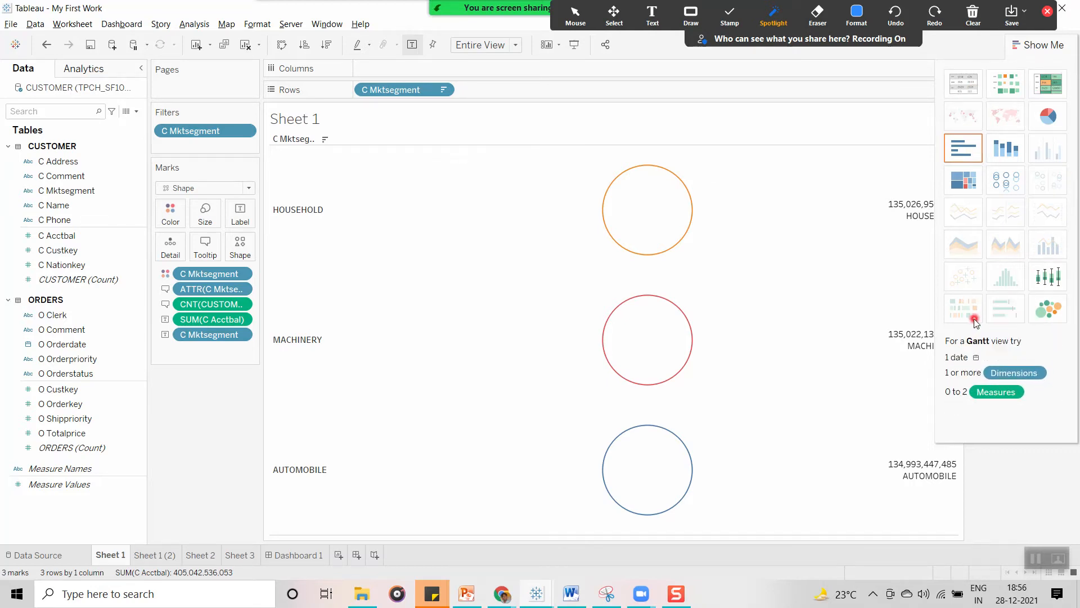
{"action": "left_click", "coordinate": [1045, 129]}
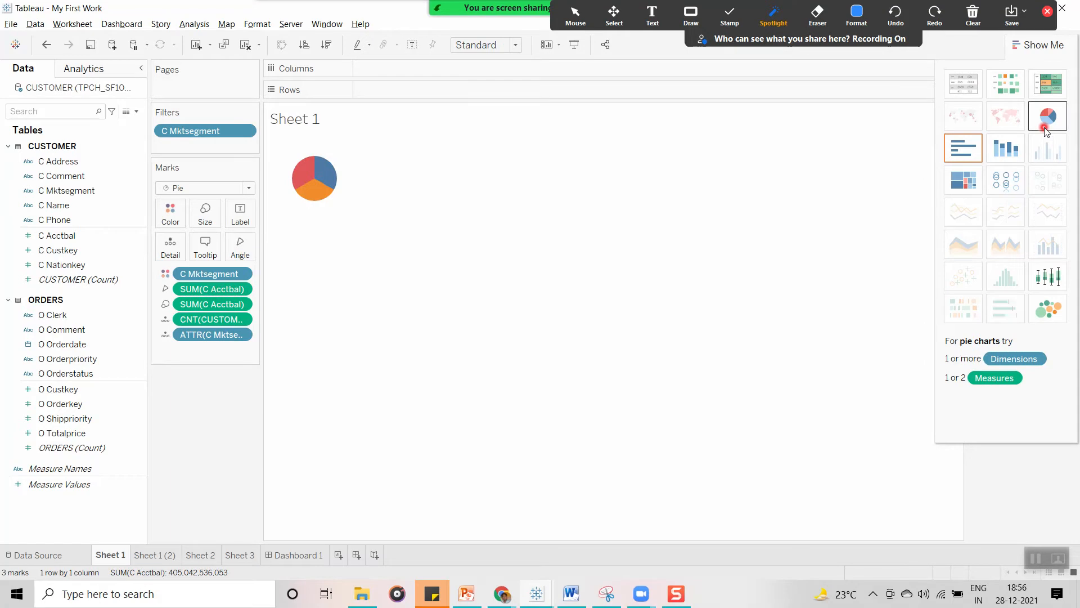
{"action": "left_click", "coordinate": [971, 163]}
{"action": "left_click", "coordinate": [965, 183]}
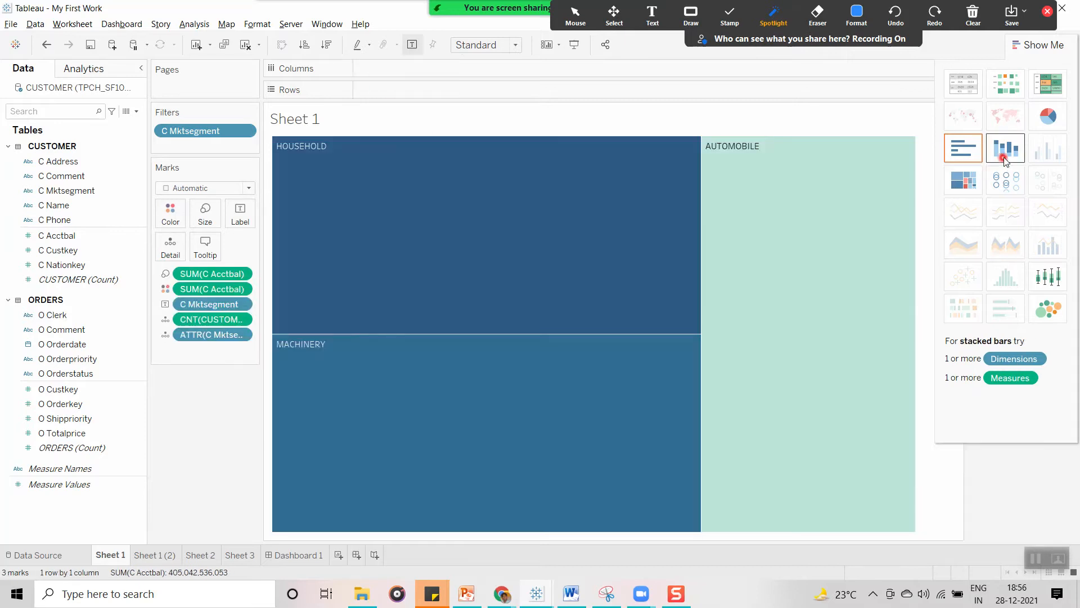
{"action": "left_click", "coordinate": [1007, 158]}
{"action": "left_click", "coordinate": [1006, 179]}
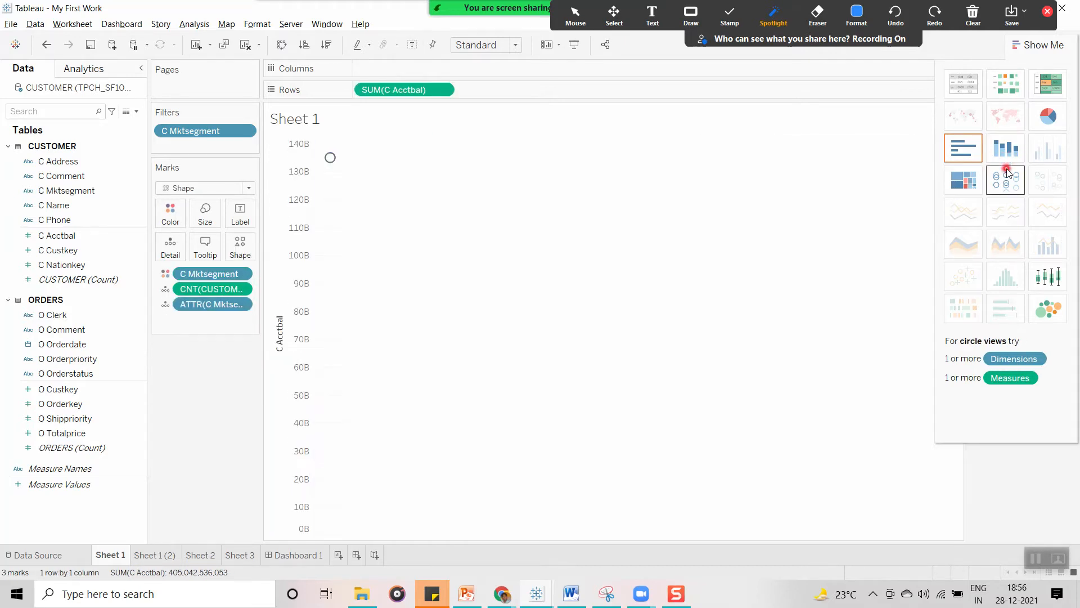
- Try Sheet 1 as packed bubbles and as a box-and-whisker plot, returning to packed bubbles
{"action": "left_click", "coordinate": [1052, 311]}
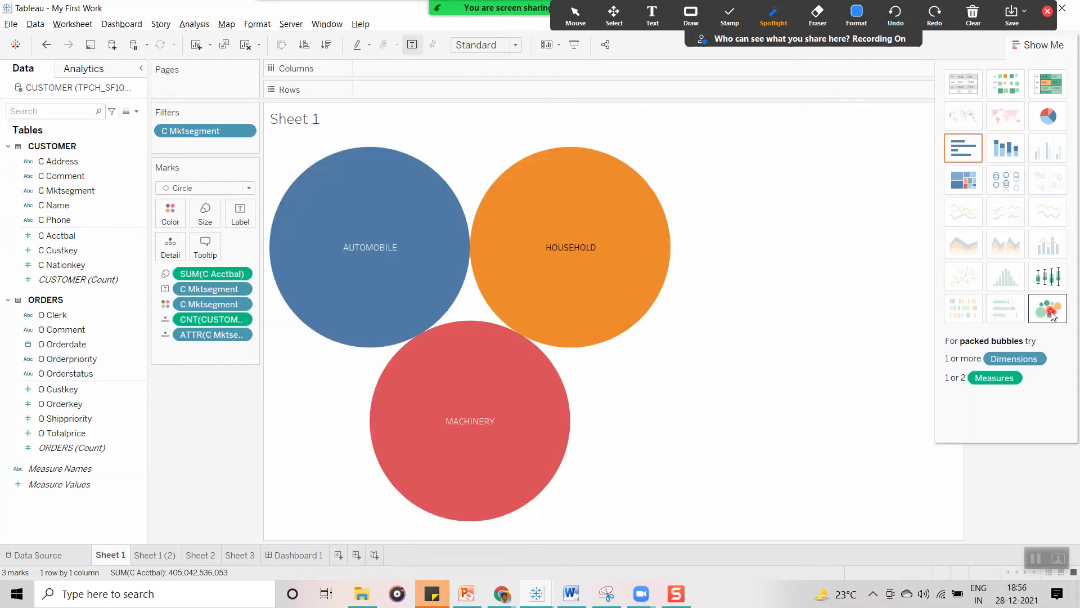
{"action": "left_click", "coordinate": [1051, 276]}
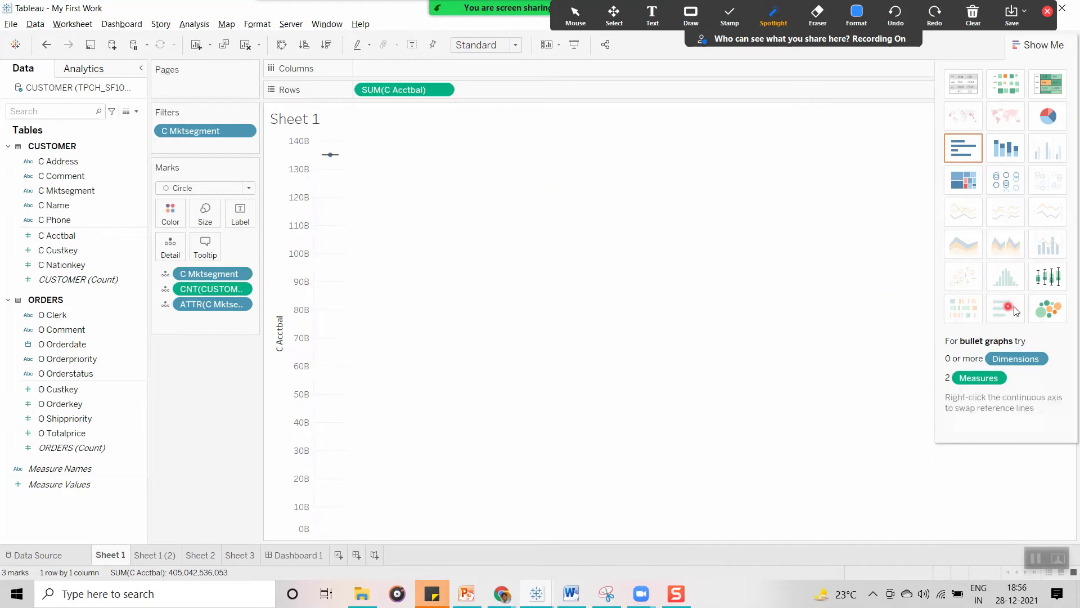
{"action": "left_click", "coordinate": [1047, 314]}
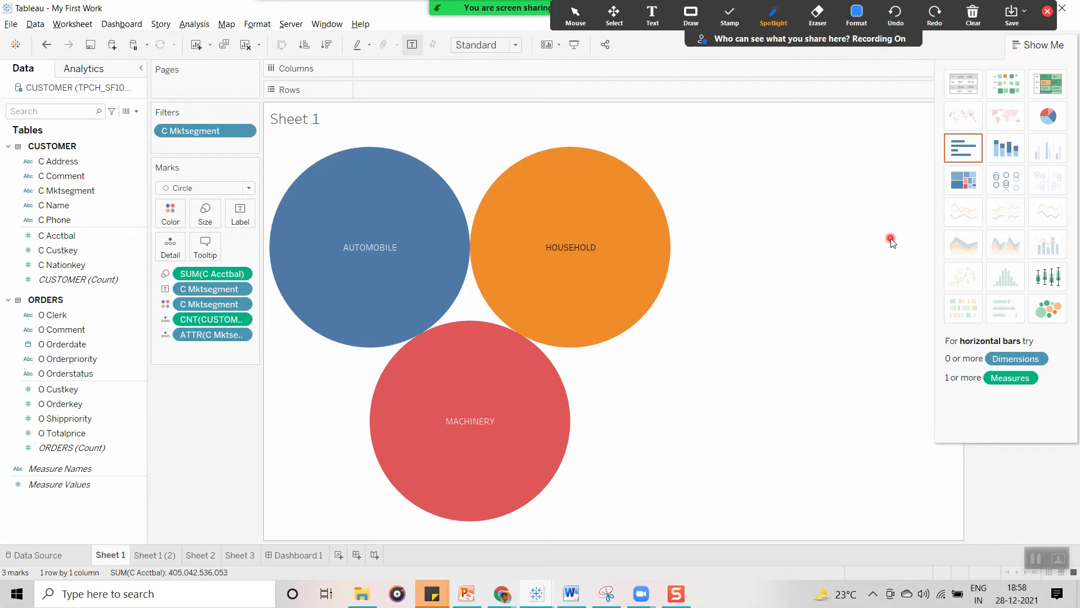
- Try Sheet 1 as horizontal bars, a pie chart and a treemap, returning to the pie chart
{"action": "left_click", "coordinate": [979, 153]}
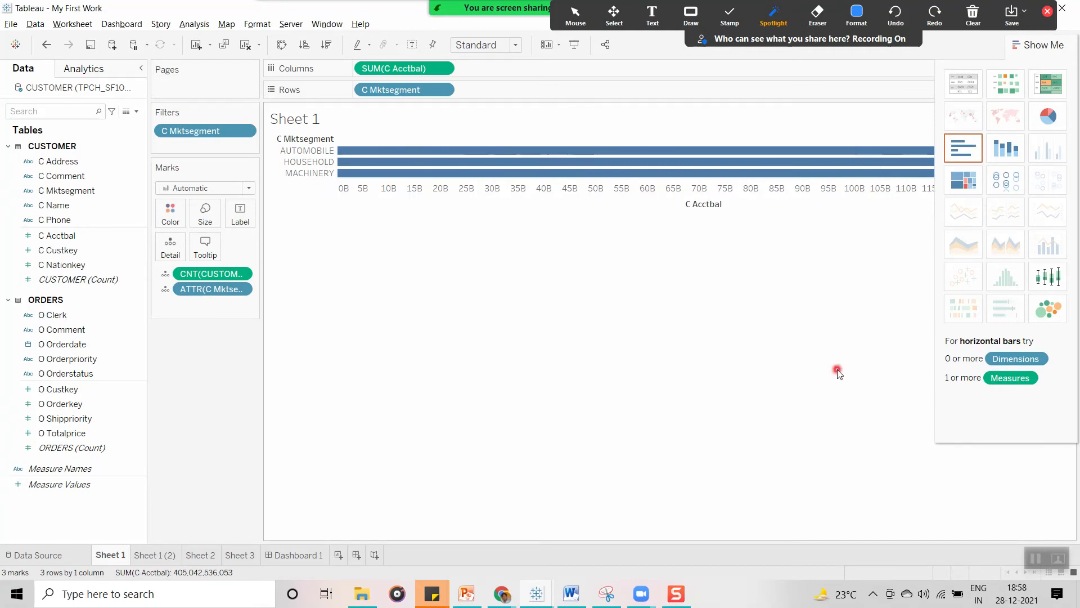
{"action": "left_click", "coordinate": [1061, 119]}
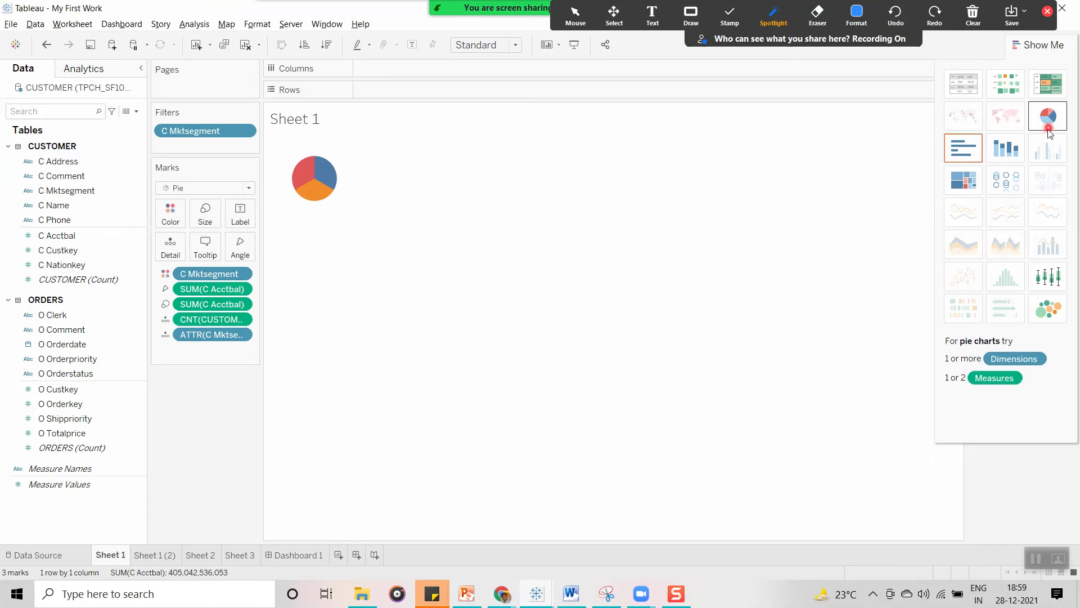
{"action": "left_click", "coordinate": [979, 186]}
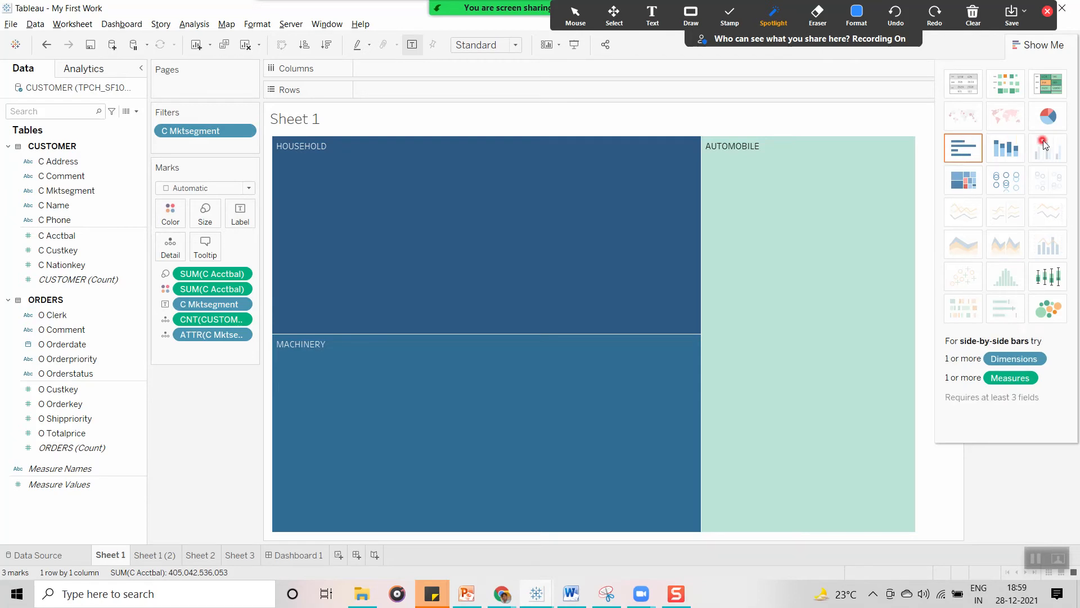
{"action": "left_click", "coordinate": [1049, 118]}
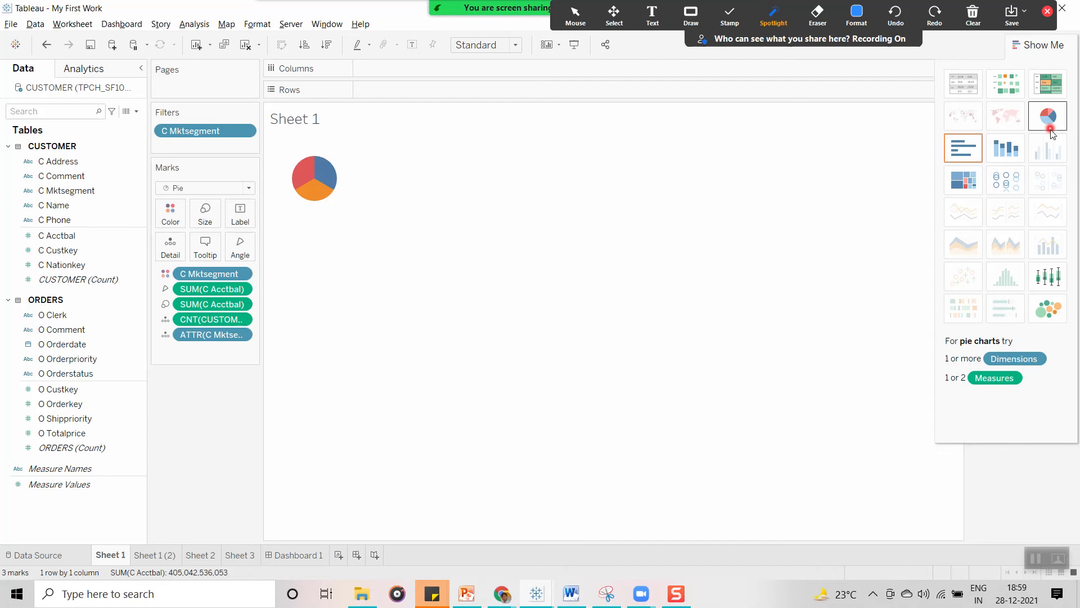
- Change Sheet 1 to a box-and-whisker plot and close Show Me
{"action": "left_click", "coordinate": [1060, 289]}
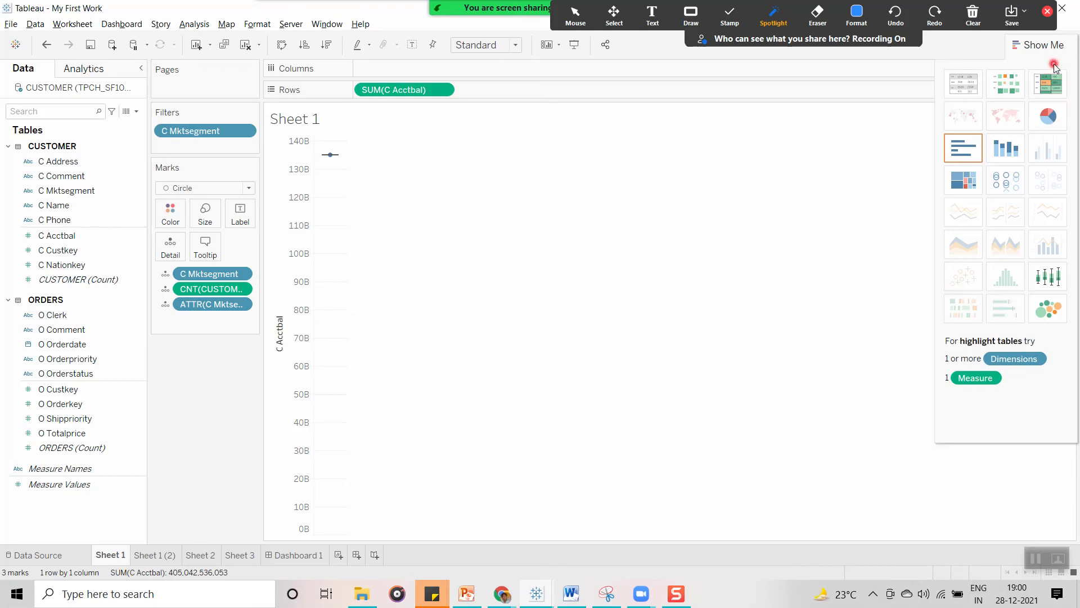
{"action": "left_click", "coordinate": [1049, 43]}
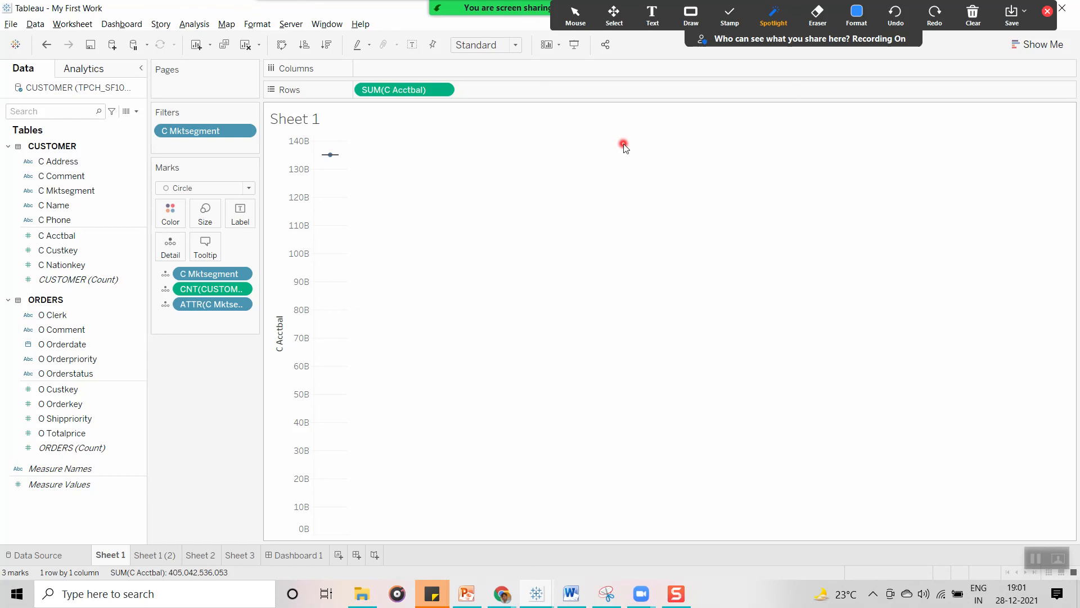
- Close Zoom's annotation tools, stop the meeting recording, and switch to the Google Meet call in Chrome
{"action": "left_click", "coordinate": [1048, 14]}
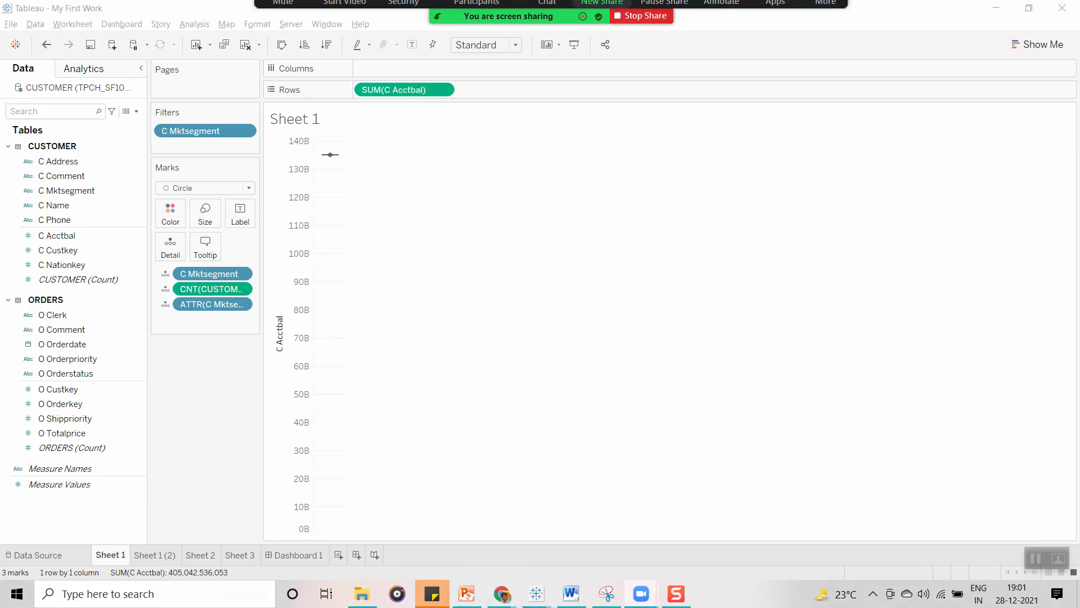
{"action": "left_click", "coordinate": [834, 16]}
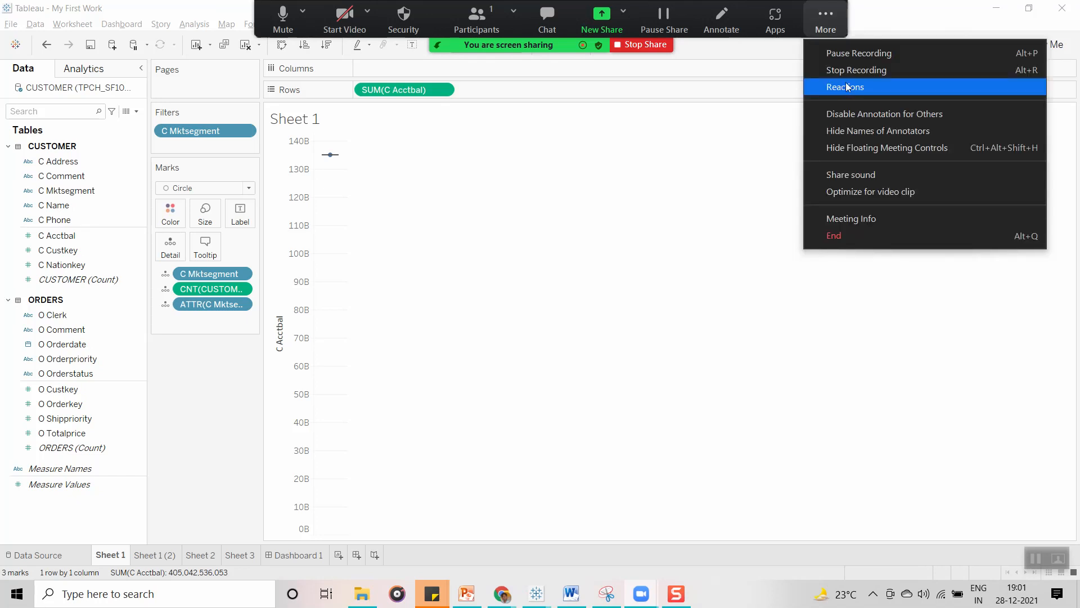
{"action": "left_click", "coordinate": [857, 70]}
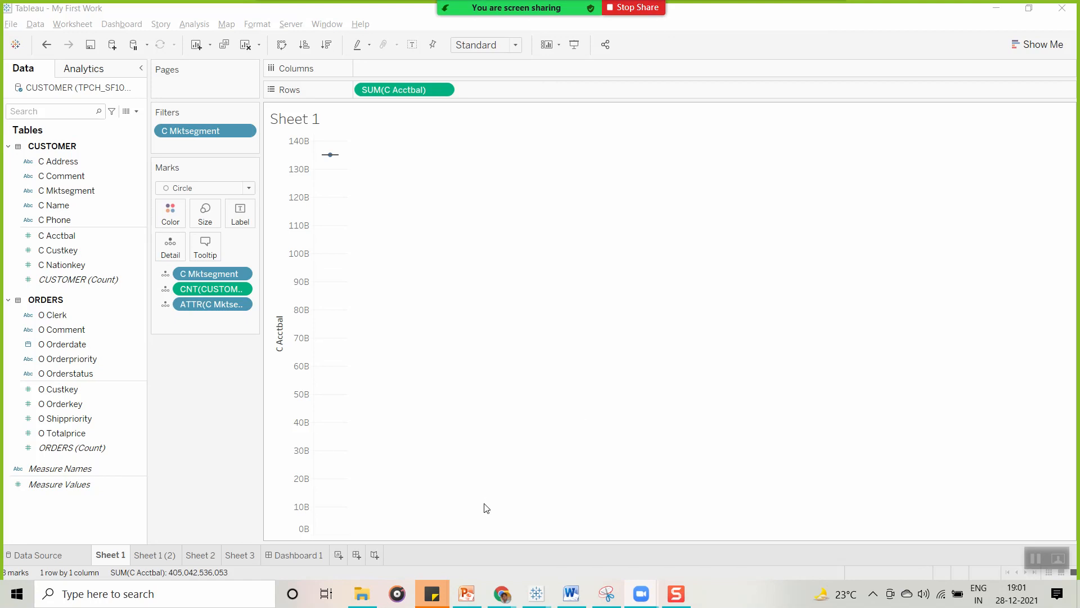
{"action": "mouse_move", "coordinate": [502, 595]}
{"action": "left_click", "coordinate": [416, 515]}
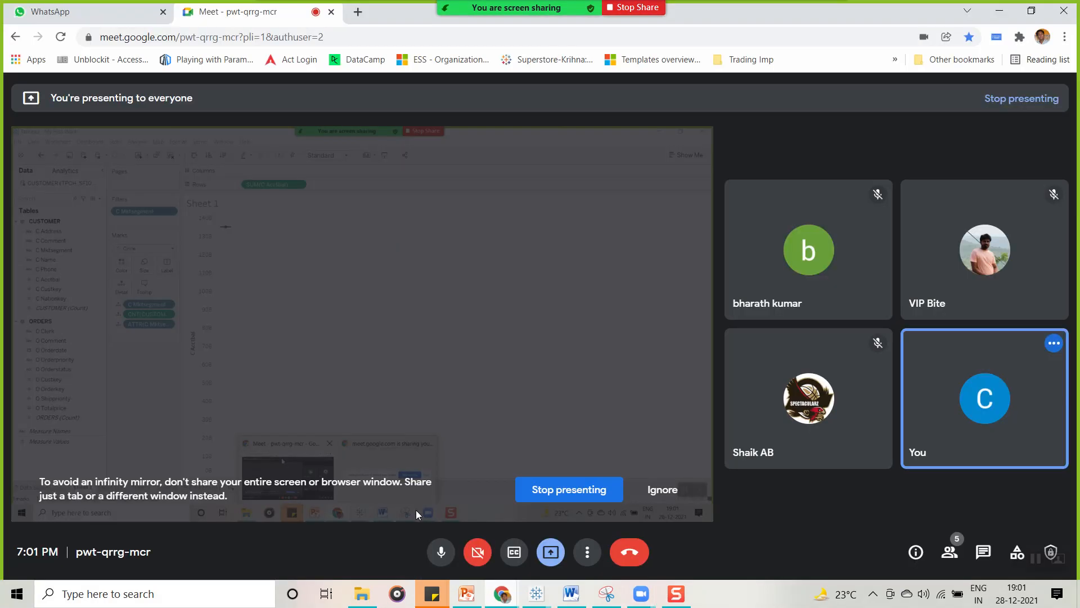